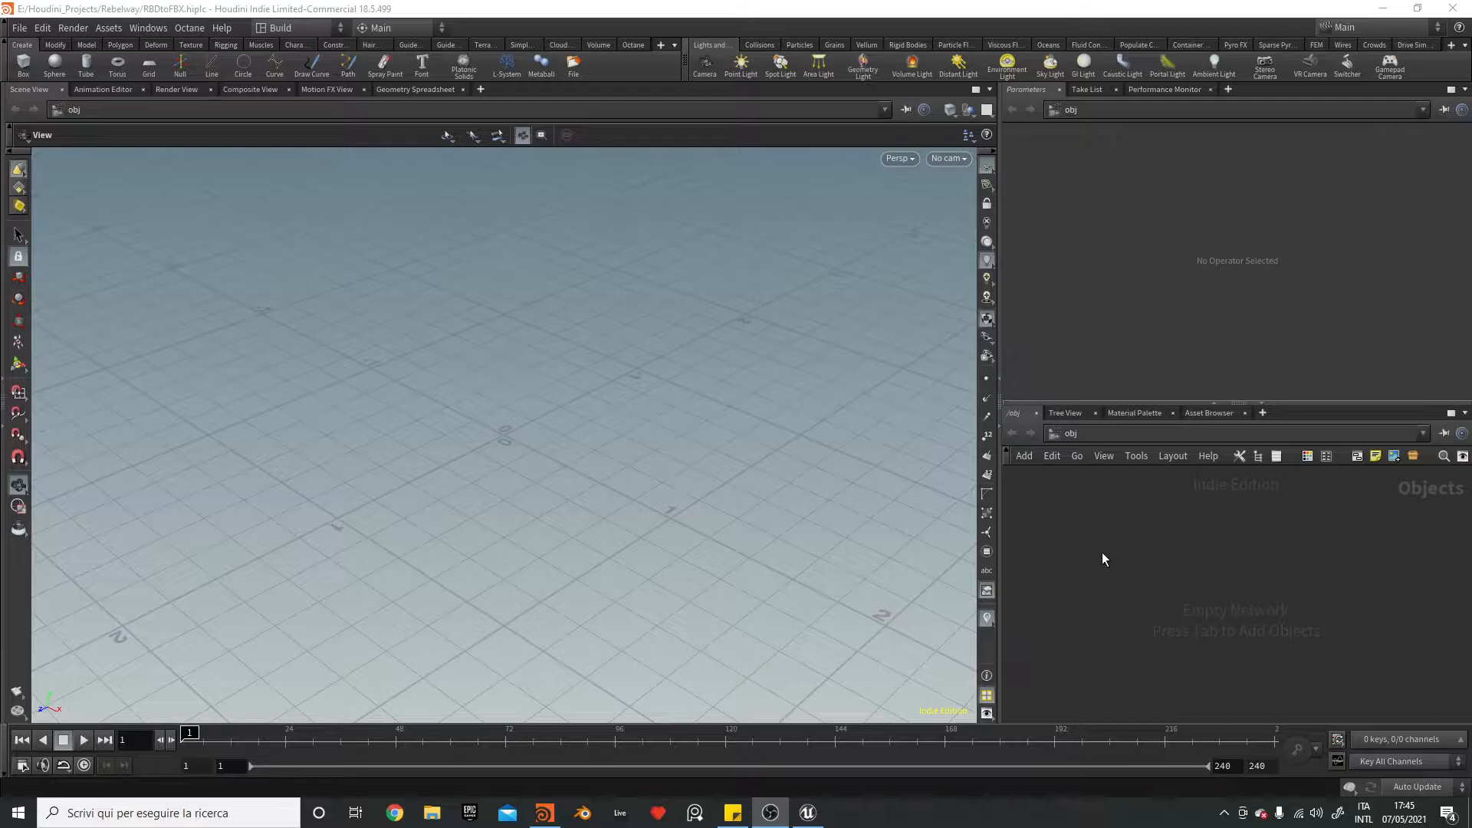
# - Add a Box object to the scene and open its geometry network
pyautogui.press('Tab')
pyautogui.write('box')
pyautogui.press('Return')
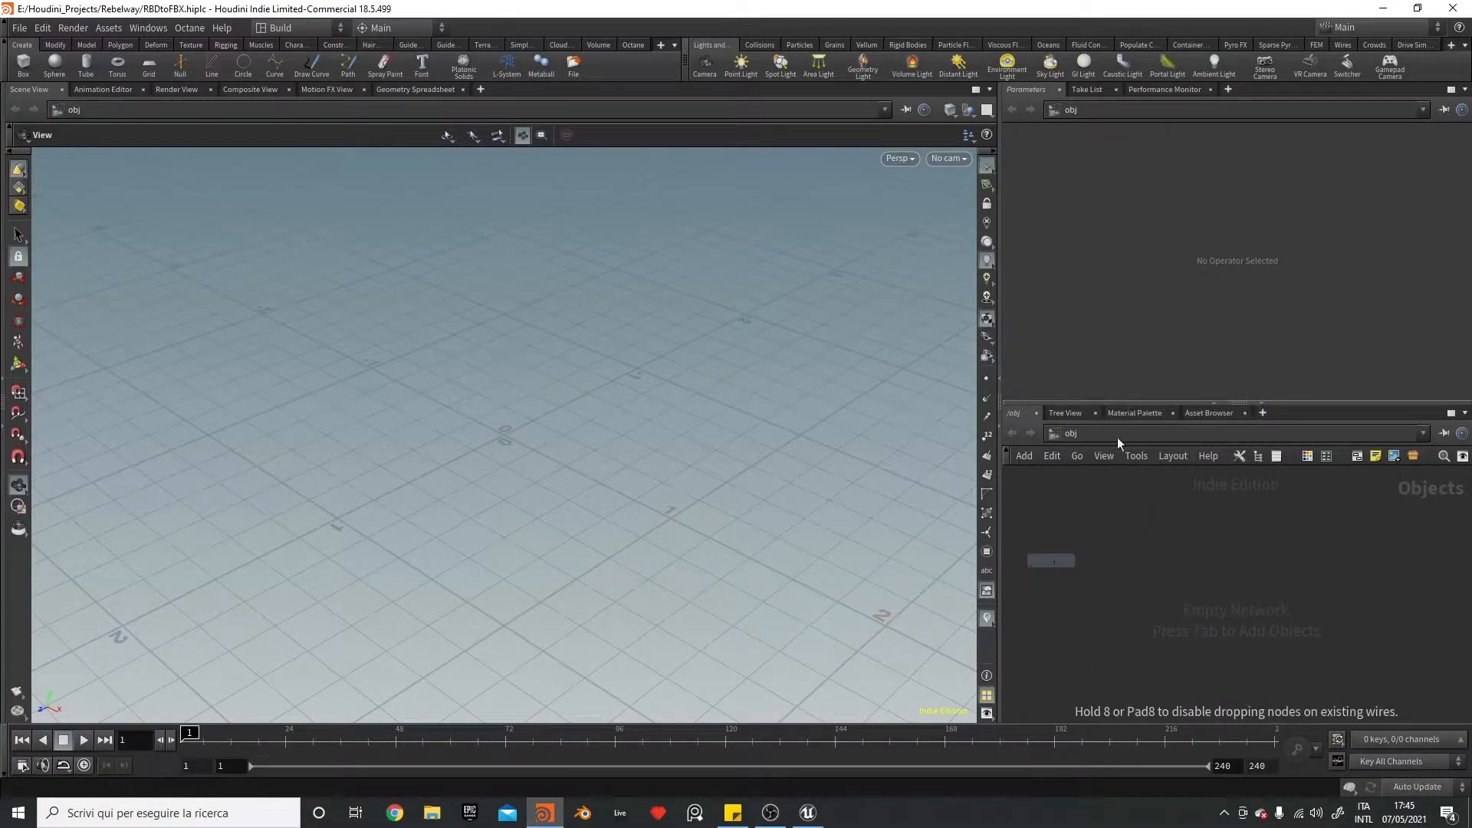
pyautogui.click(1143, 514)
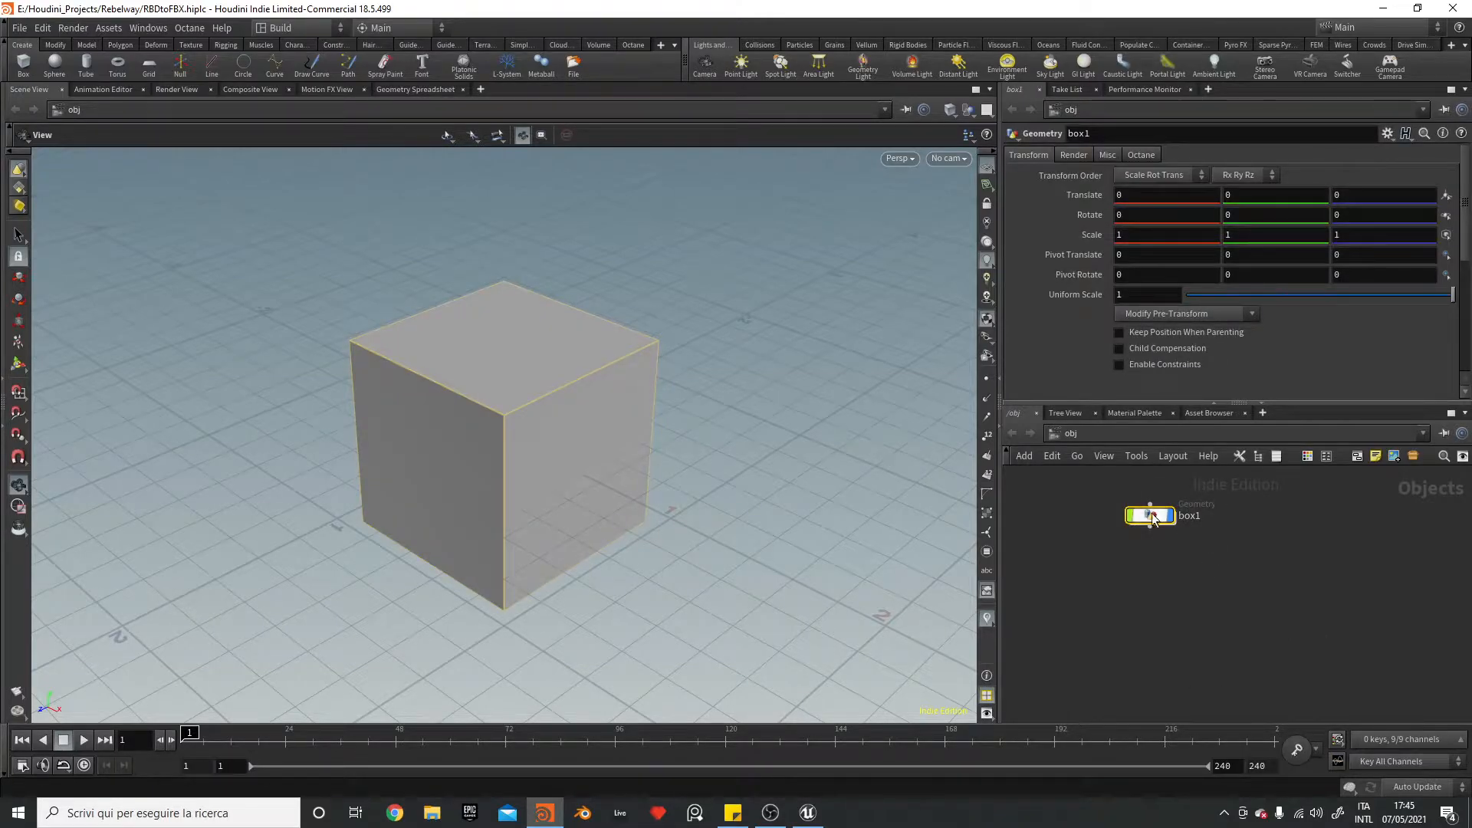
pyautogui.doubleClick(1156, 517)
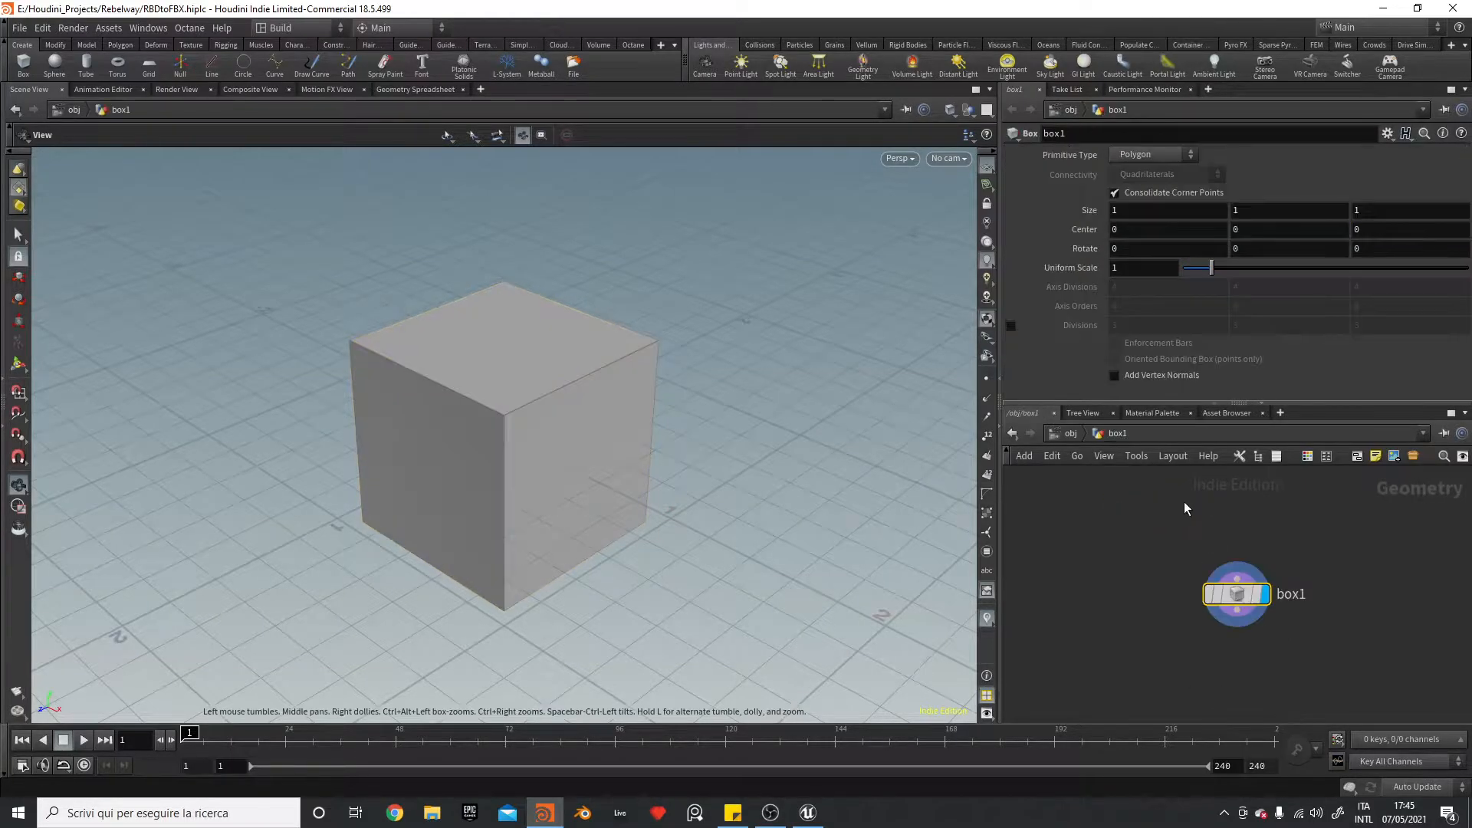
# - Copy the box's Size Y parameter and paste it into Center Y as a relative reference
pyautogui.click(1279, 234)
pyautogui.click(1233, 658)
pyautogui.rightClick(1277, 211)
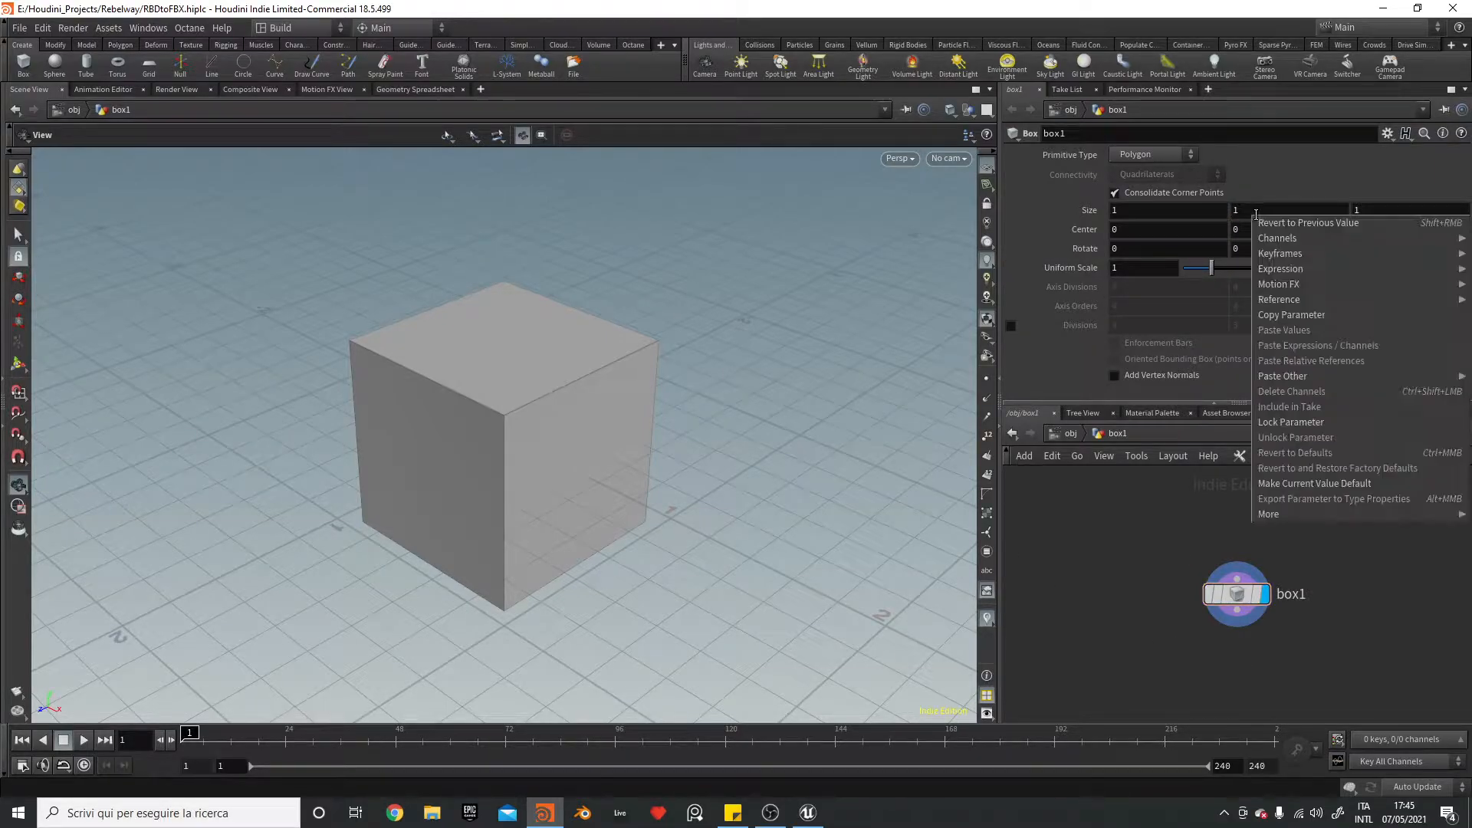
pyautogui.click(1288, 309)
pyautogui.rightClick(1263, 229)
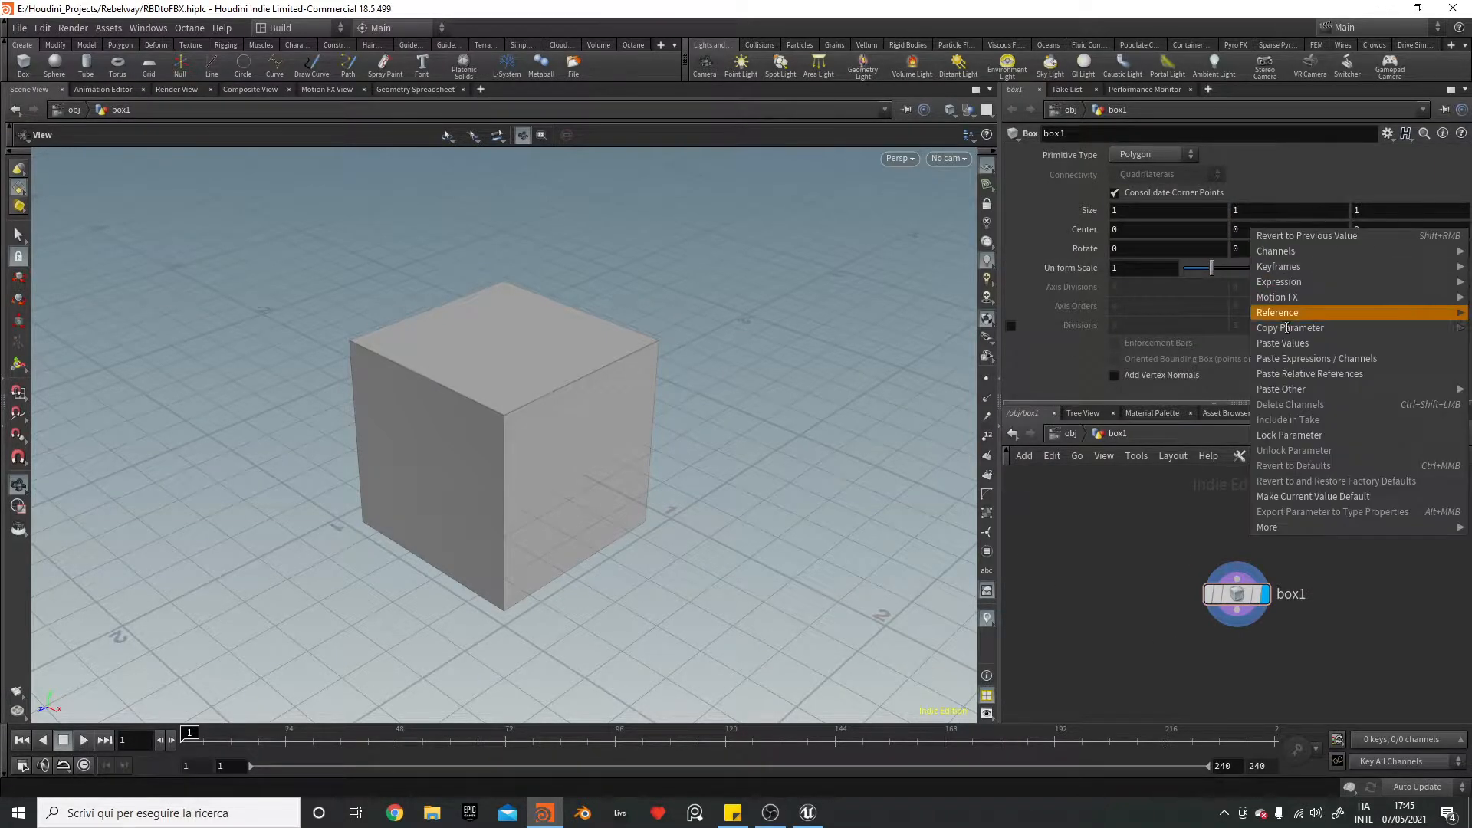
pyautogui.click(1320, 382)
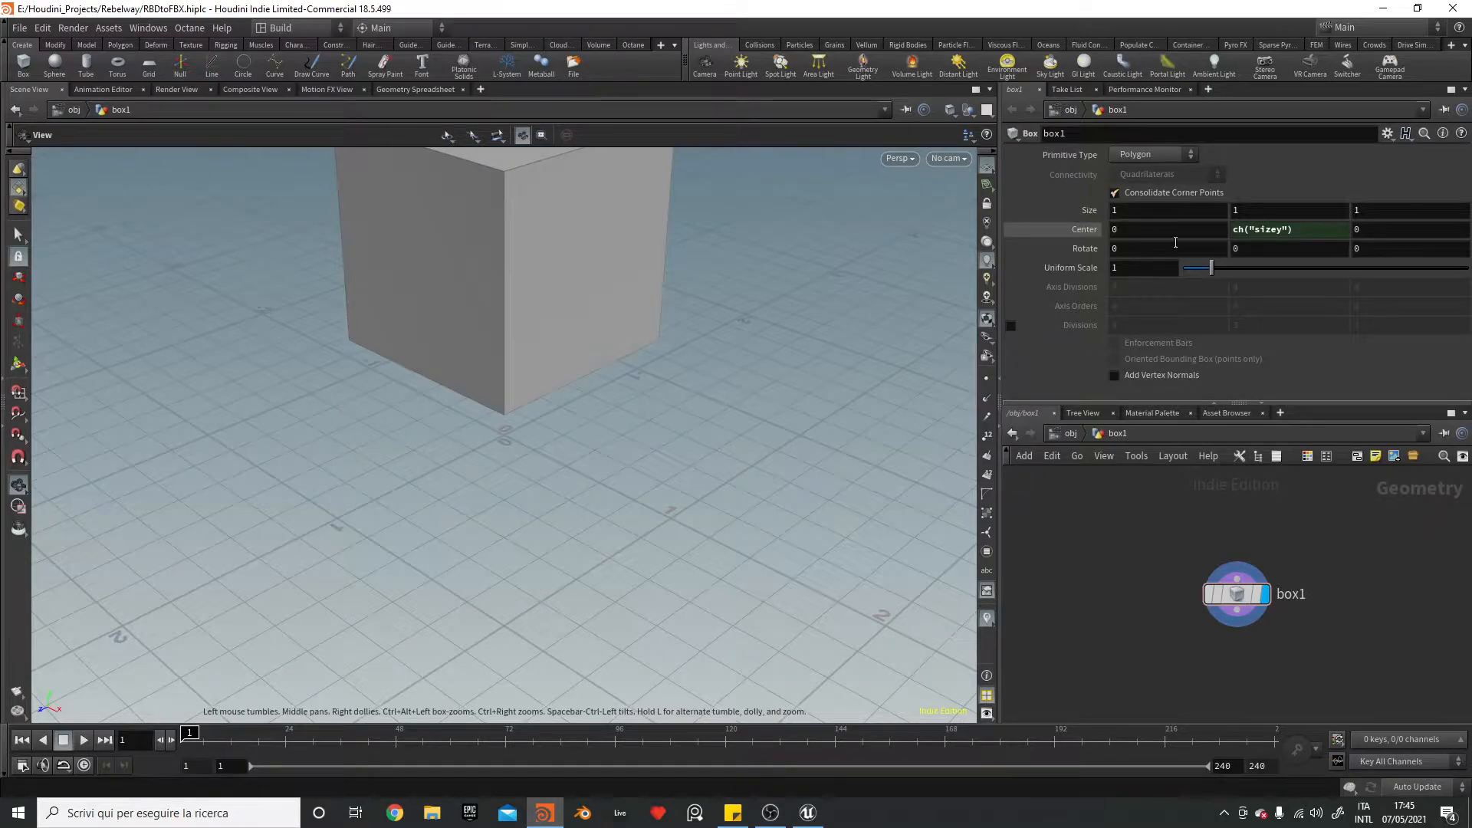
pyautogui.click(1305, 231)
pyautogui.write('&')
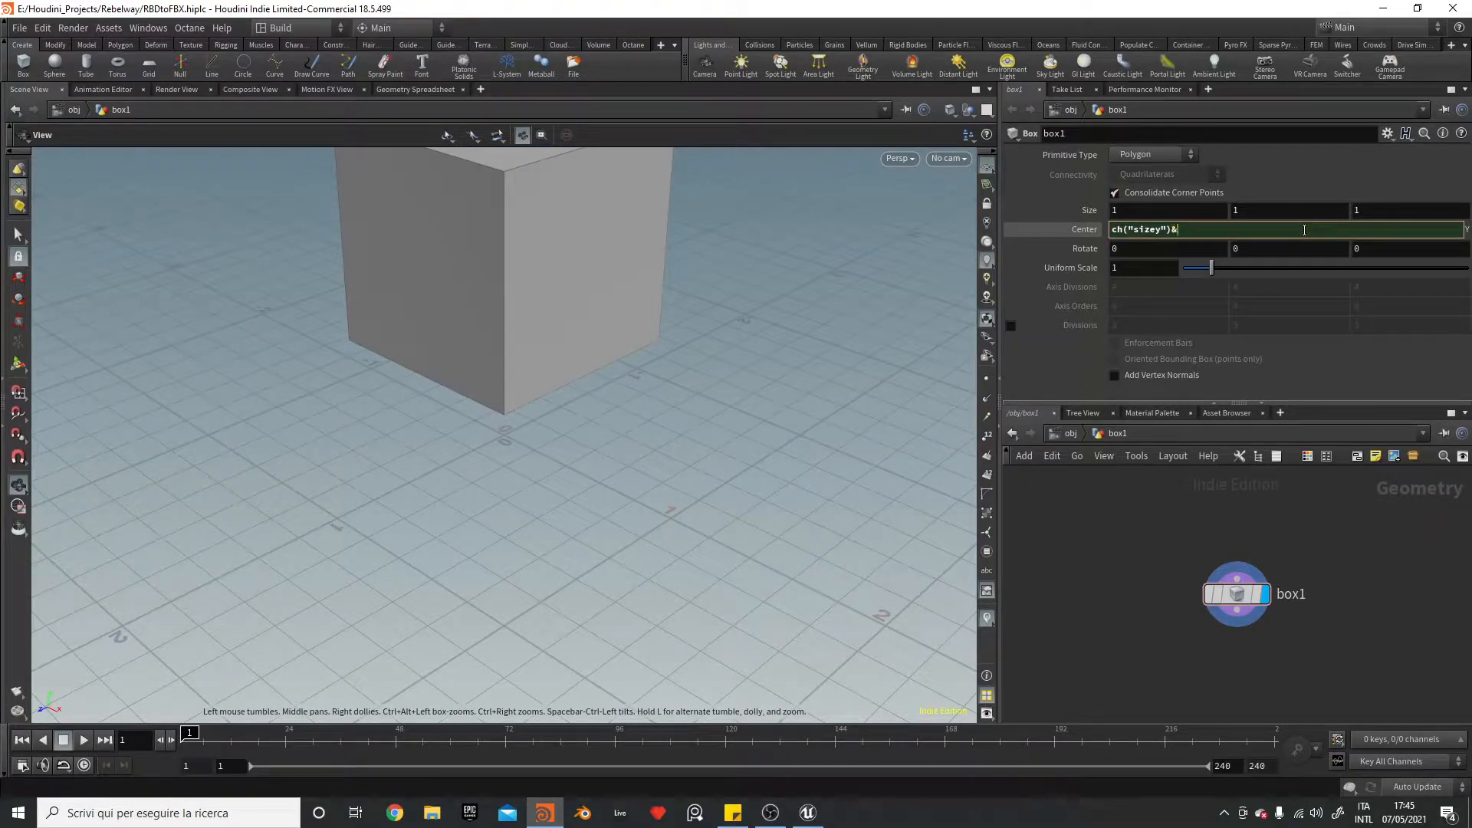
pyautogui.write('2')
pyautogui.press('Return')
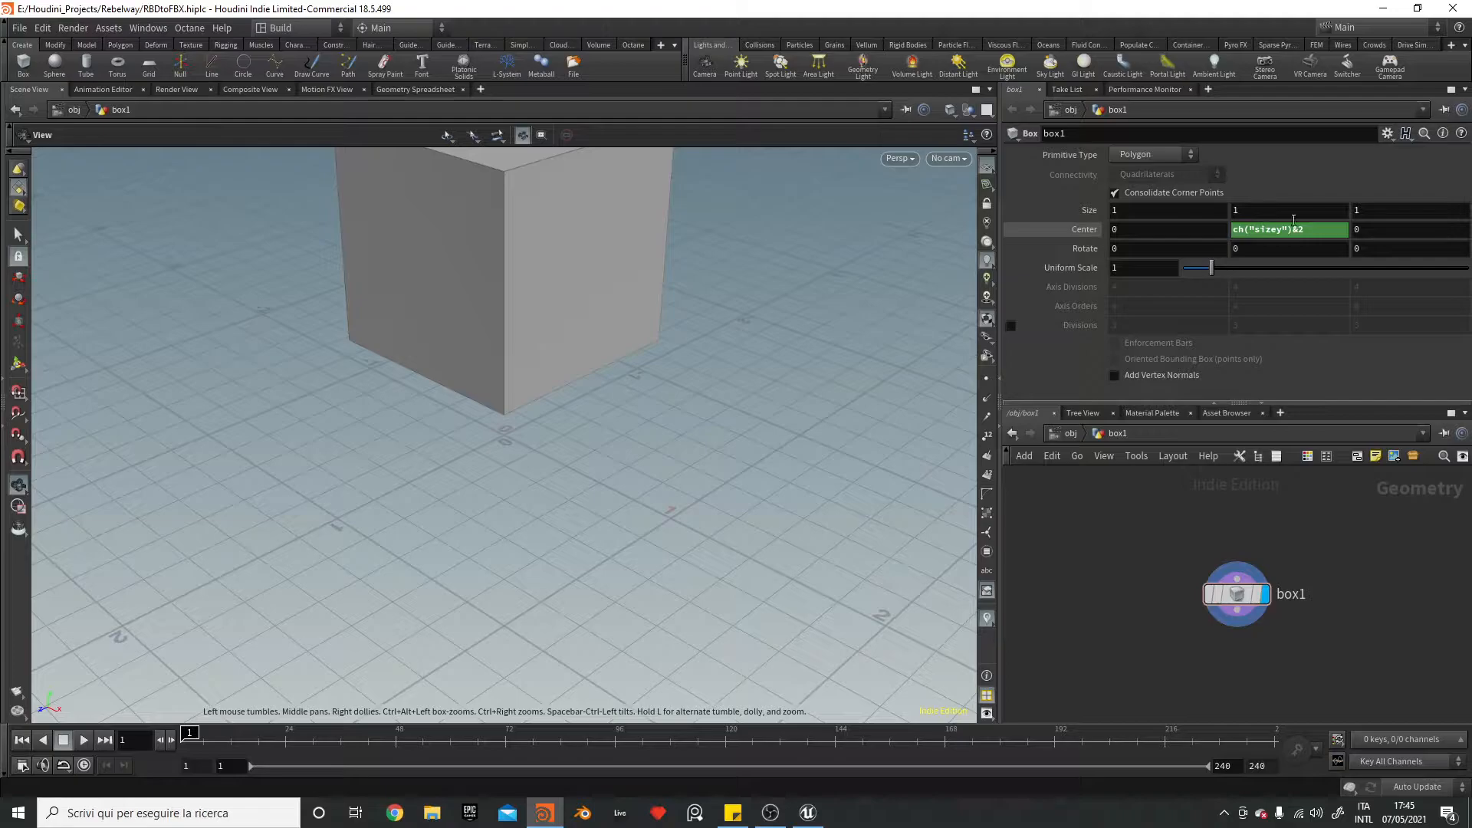
# - Set the box's Center Y expression to ch("sizey")/2
pyautogui.click(1267, 228)
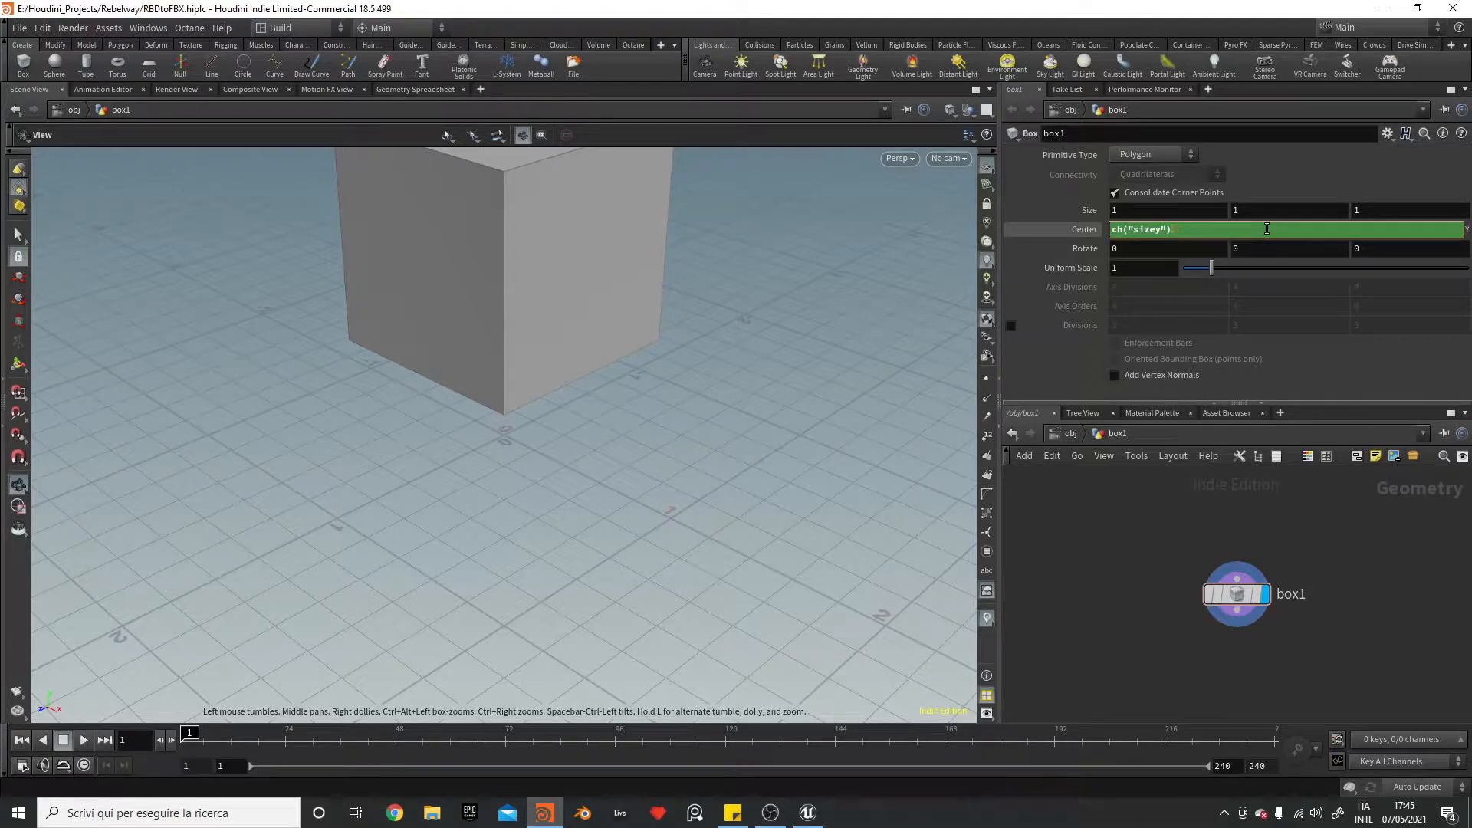
pyautogui.press('super+space')
pyautogui.press('super+space')
pyautogui.press('super+space')
pyautogui.write('/2')
pyautogui.press('Return')
pyautogui.press('Tab')
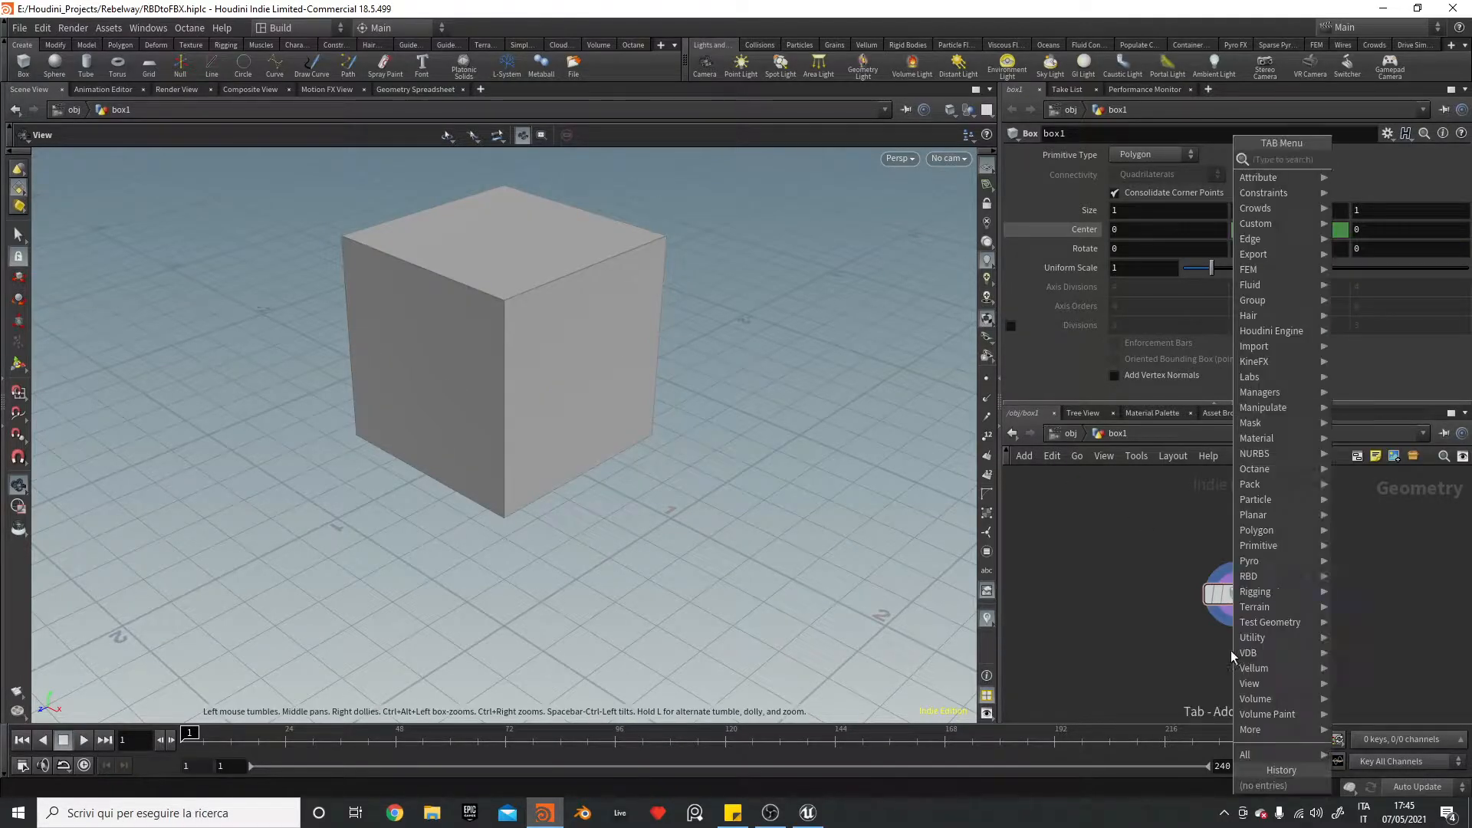
pyautogui.write('transf')
pyautogui.press('Return')
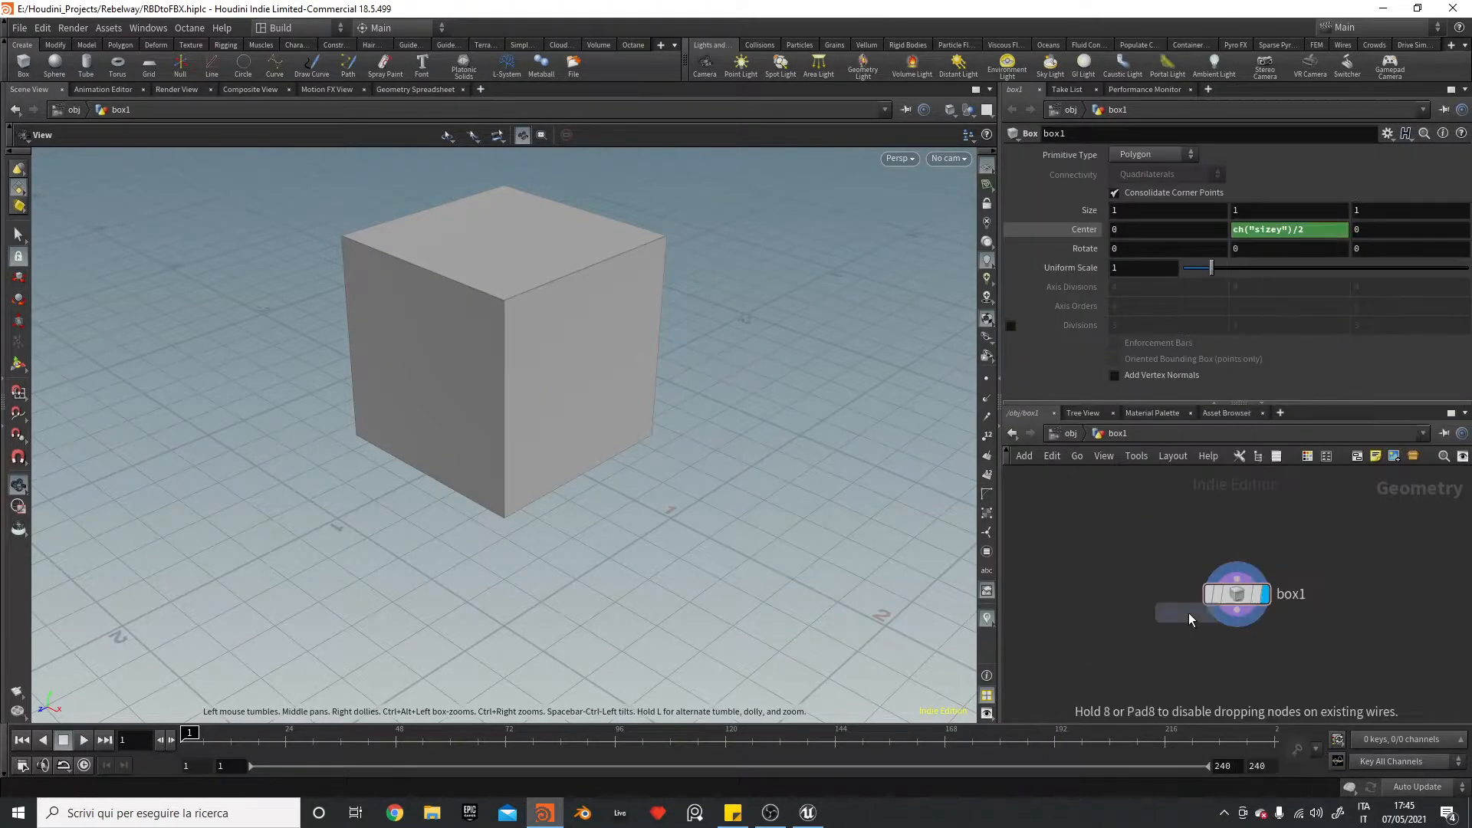
pyautogui.click(1265, 619)
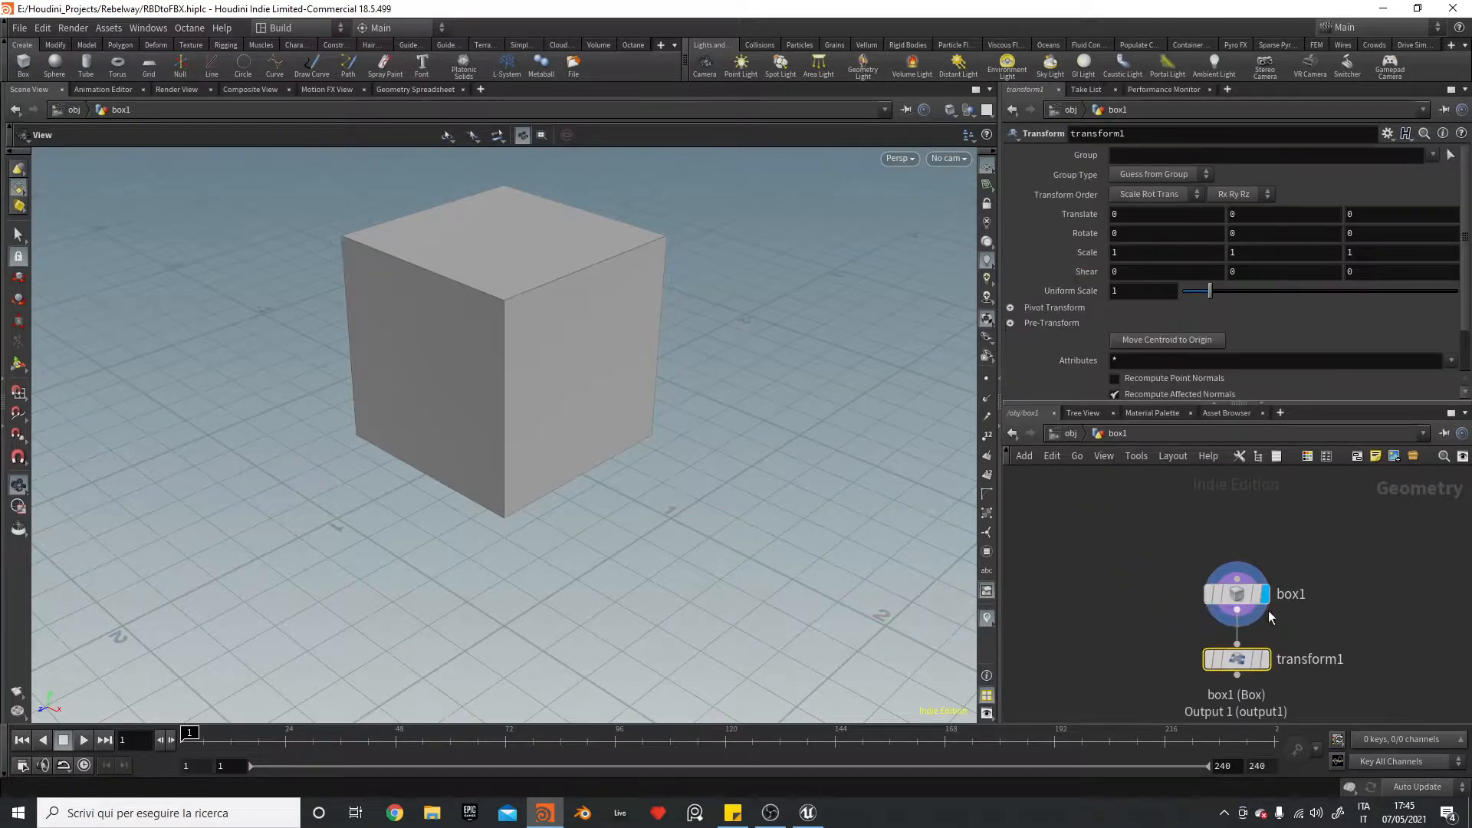
pyautogui.click(1265, 659)
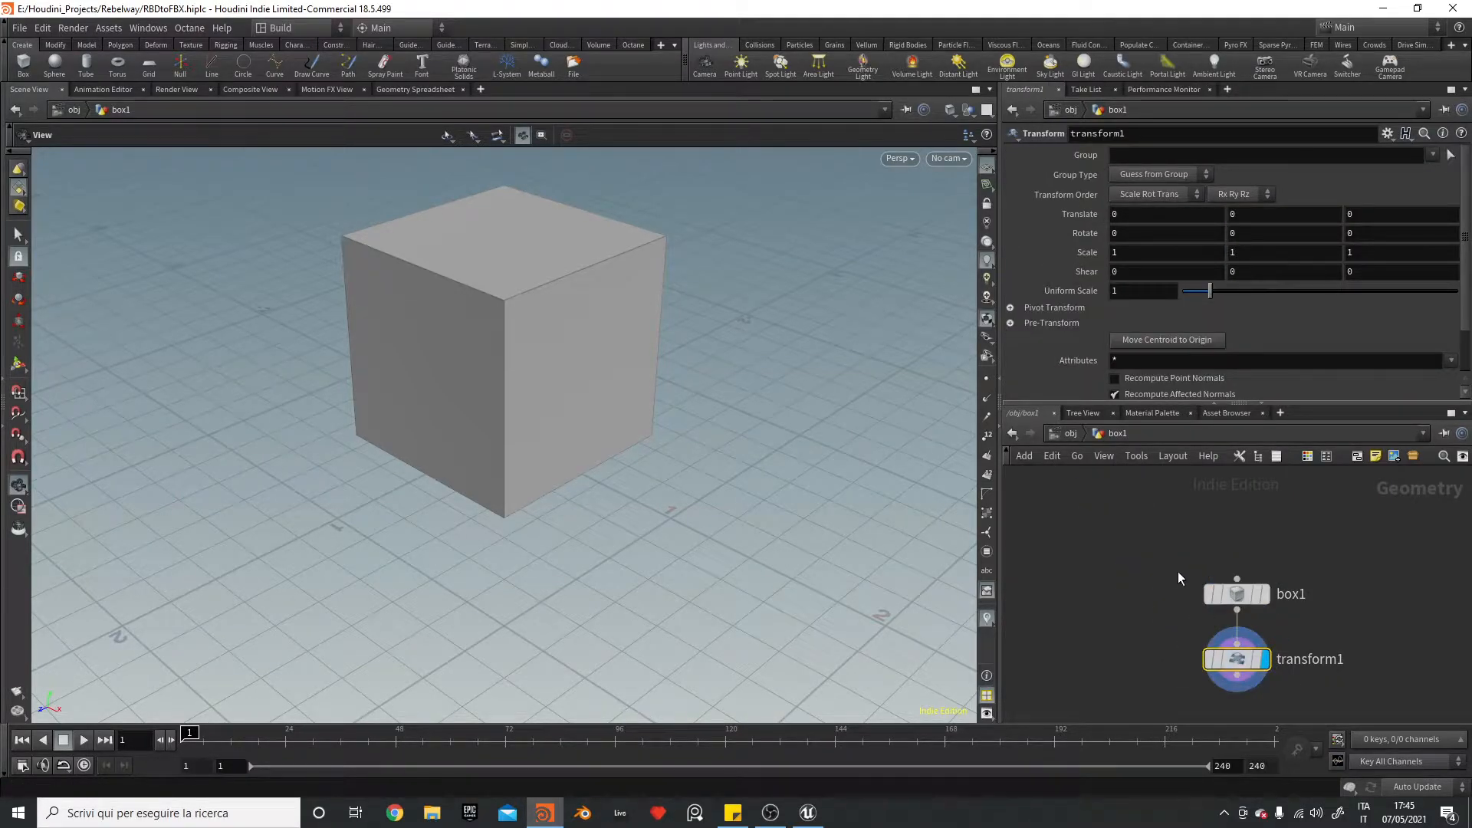
pyautogui.press('Delete')
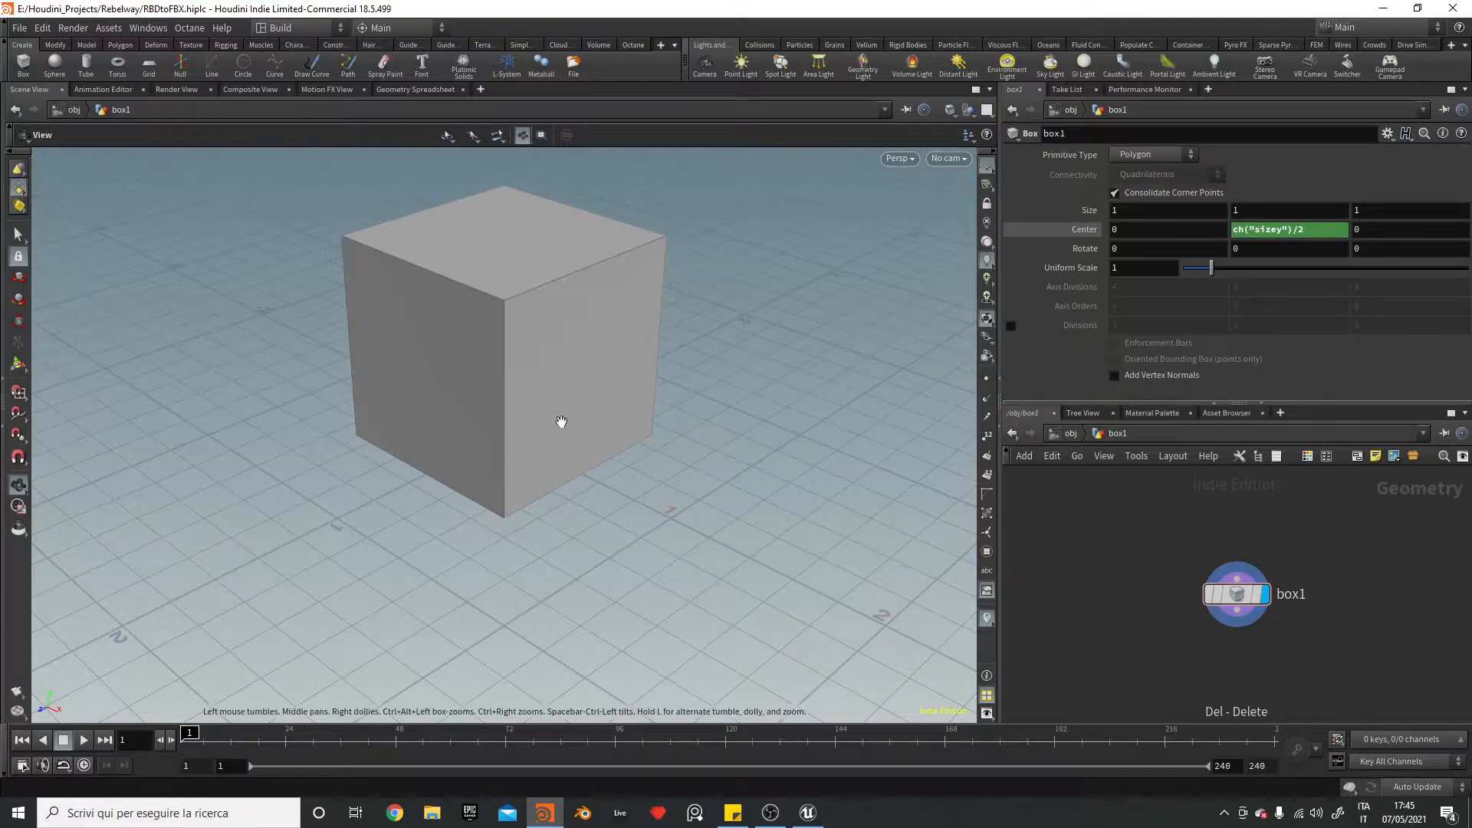
# - Try a PolyExtrude node below the box with a distance of 0.1
pyautogui.moveTo(518, 407); pyautogui.dragTo(614, 404)
pyautogui.moveTo(534, 336); pyautogui.dragTo(550, 421, button='right')
pyautogui.moveTo(747, 329); pyautogui.dragTo(783, 306, button='middle')
pyautogui.moveTo(783, 306); pyautogui.dragTo(682, 393)
pyautogui.moveTo(682, 394); pyautogui.dragTo(622, 358, button='middle')
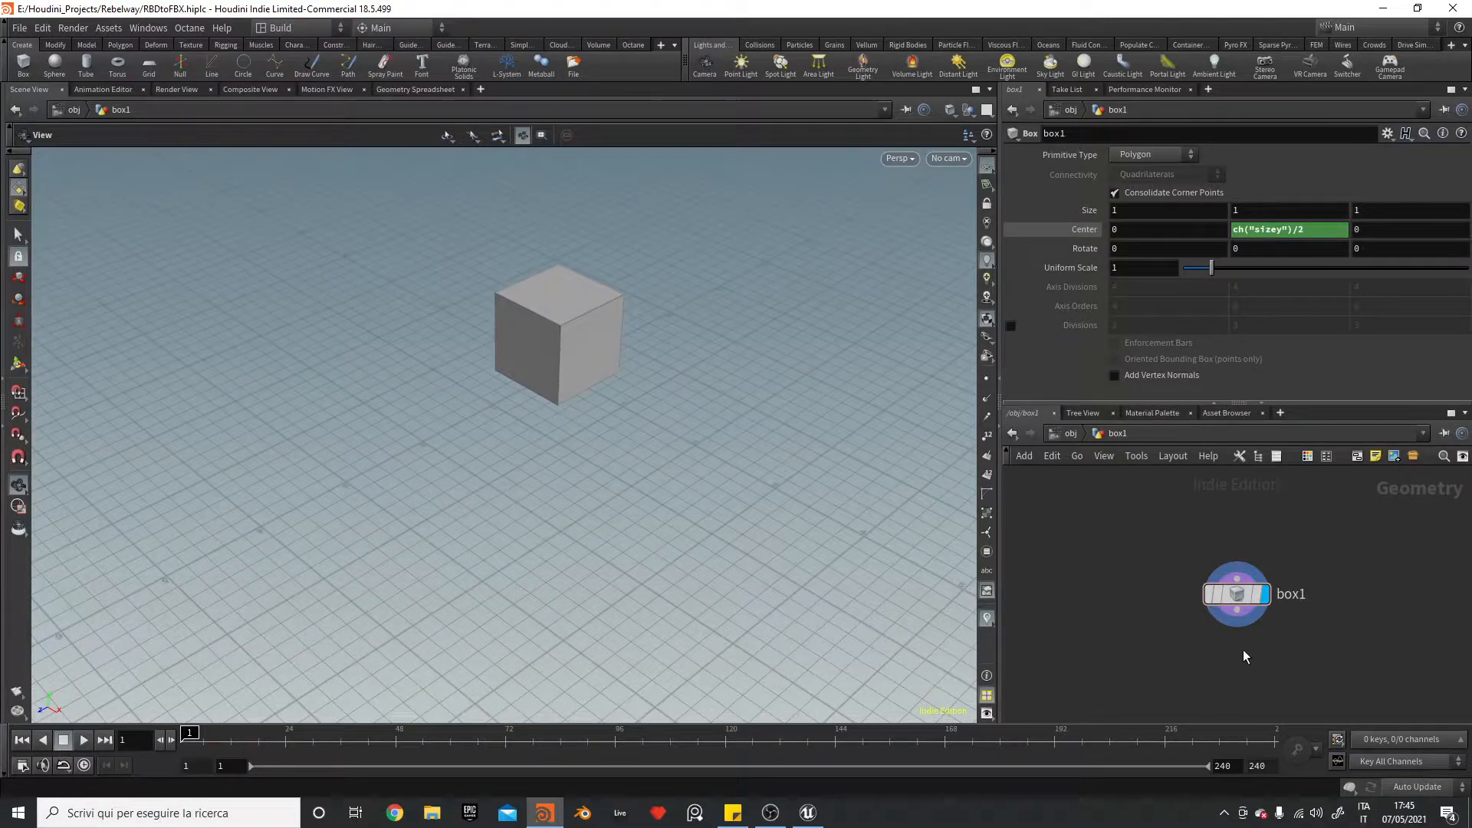
pyautogui.press('Tab')
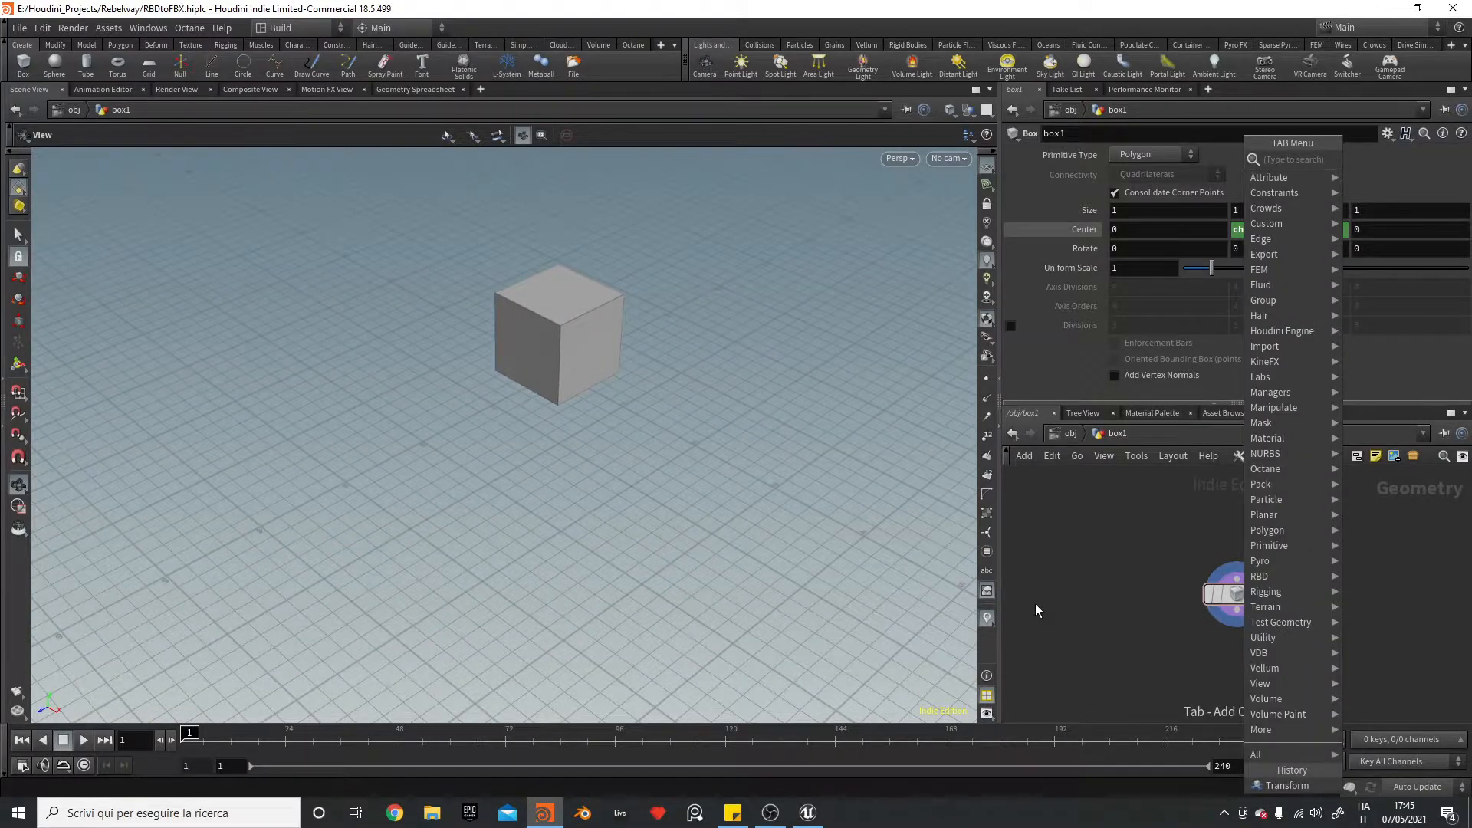
pyautogui.write('polyex')
pyautogui.press('Return')
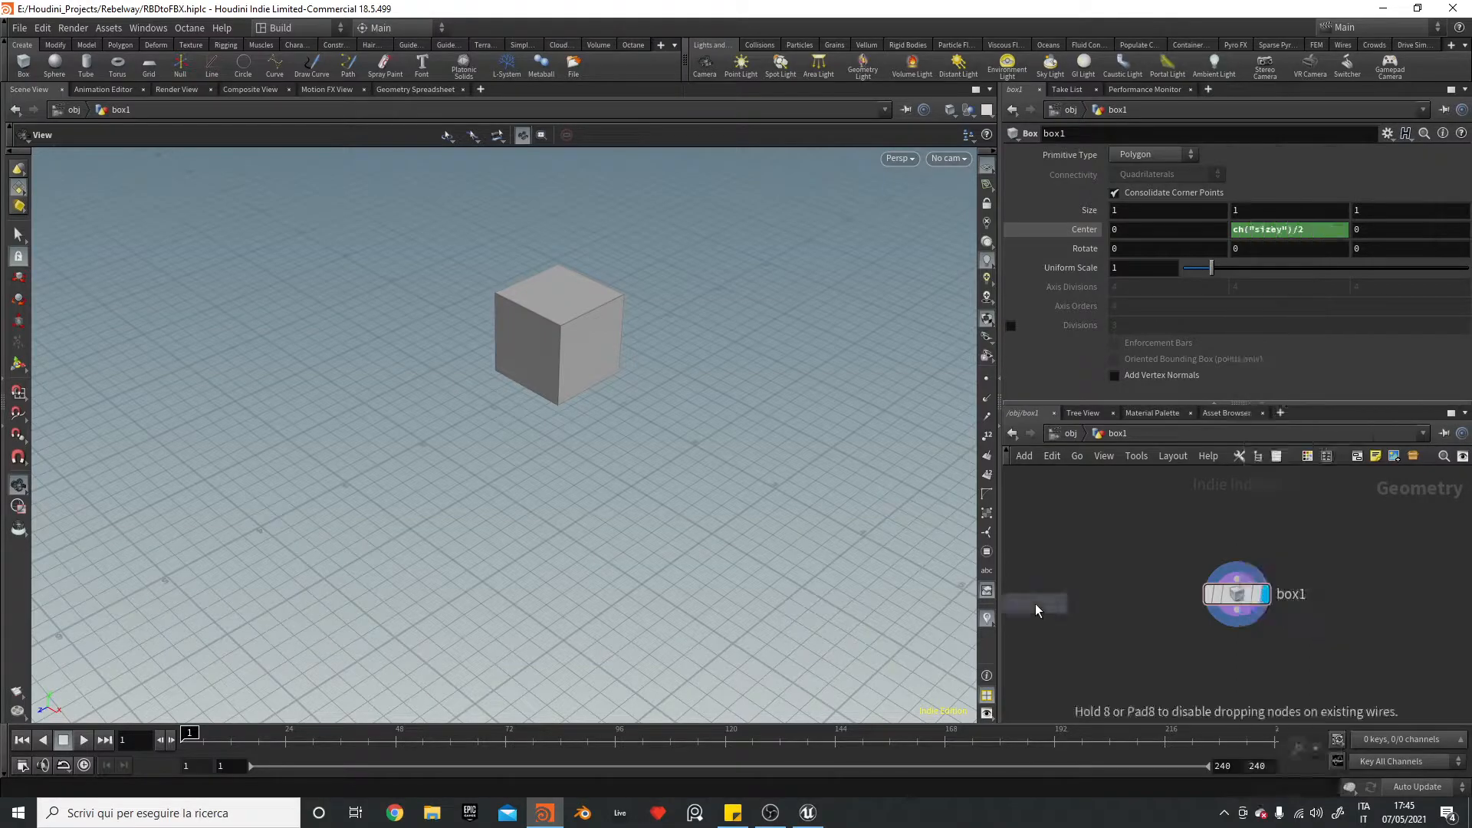
pyautogui.click(1240, 650)
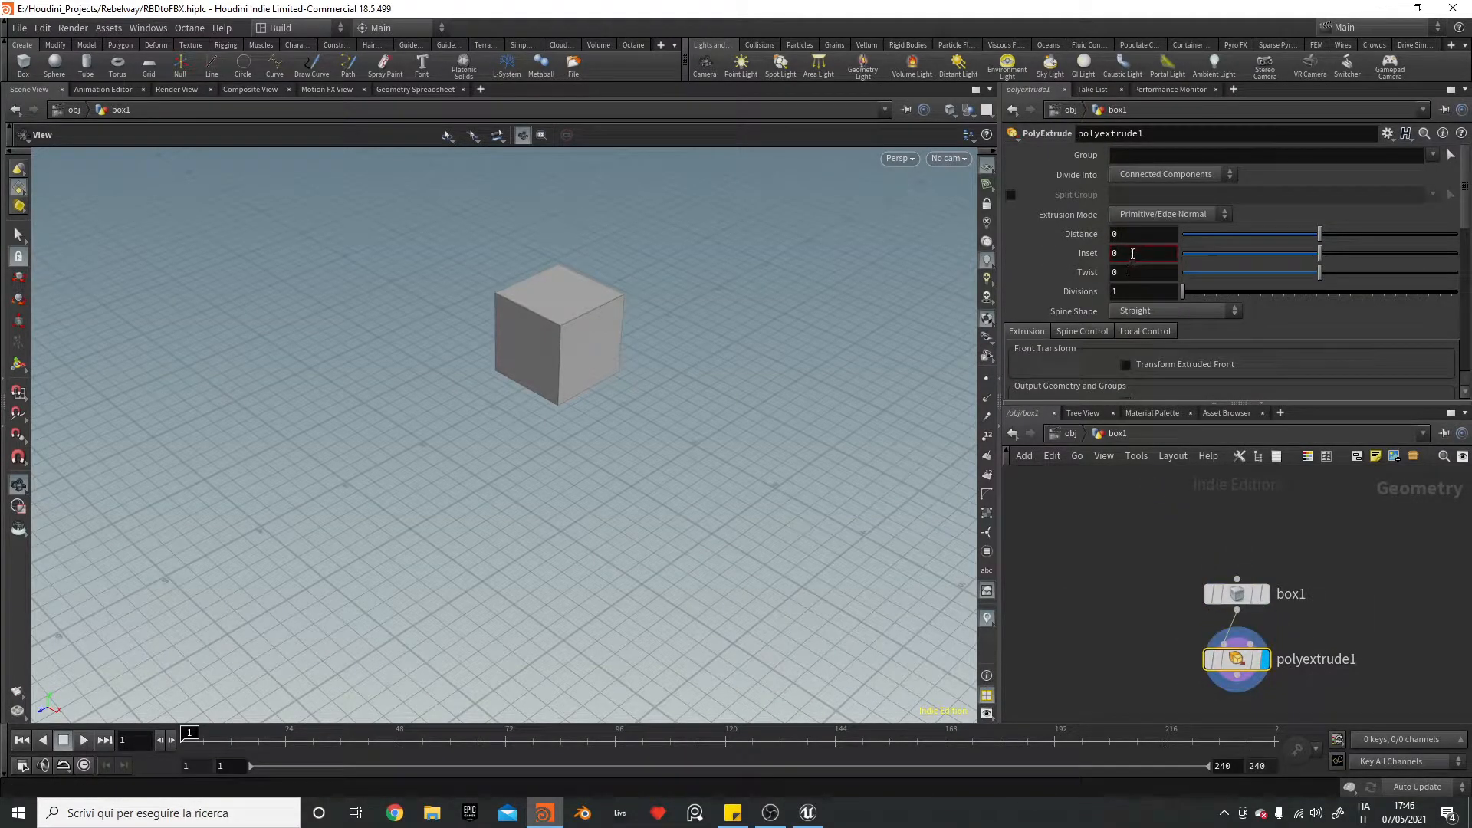
pyautogui.click(1131, 232)
pyautogui.write('.1')
pyautogui.press('Return')
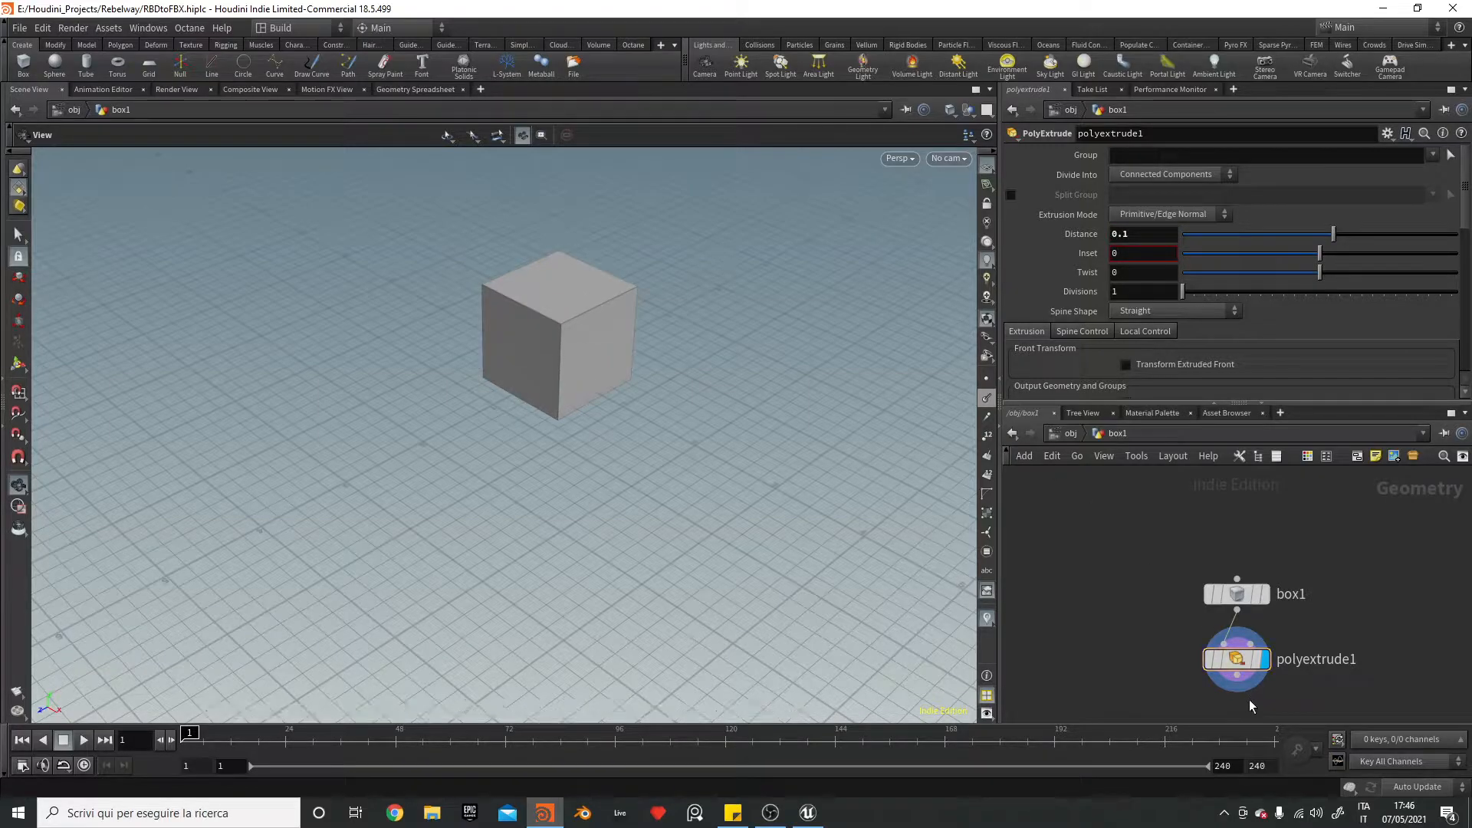
# - Abandon placing a Transform node and delete the PolyExtrude node below the box
pyautogui.press('Tab')
pyautogui.write('transform')
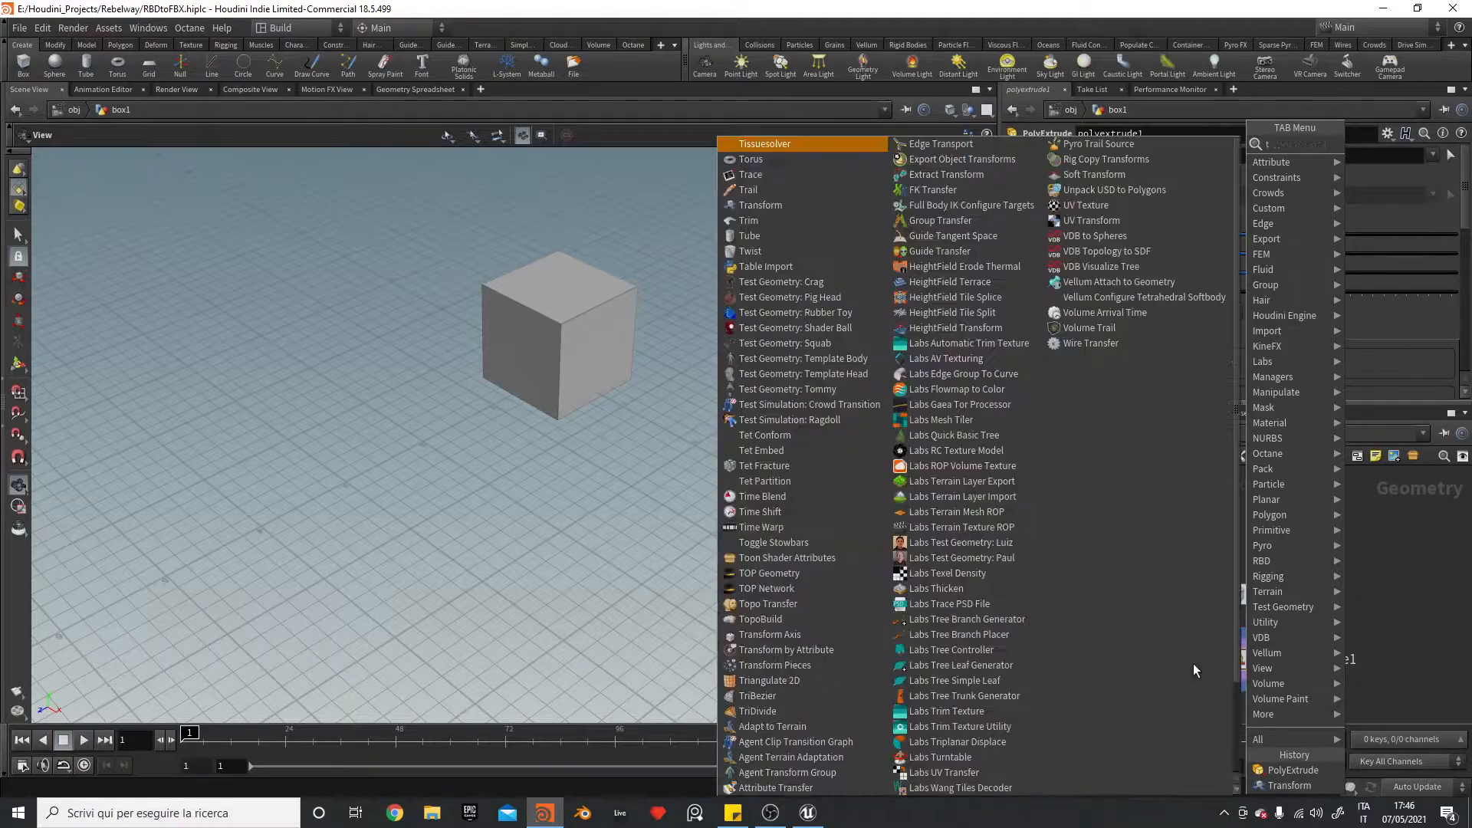
pyautogui.press('Return')
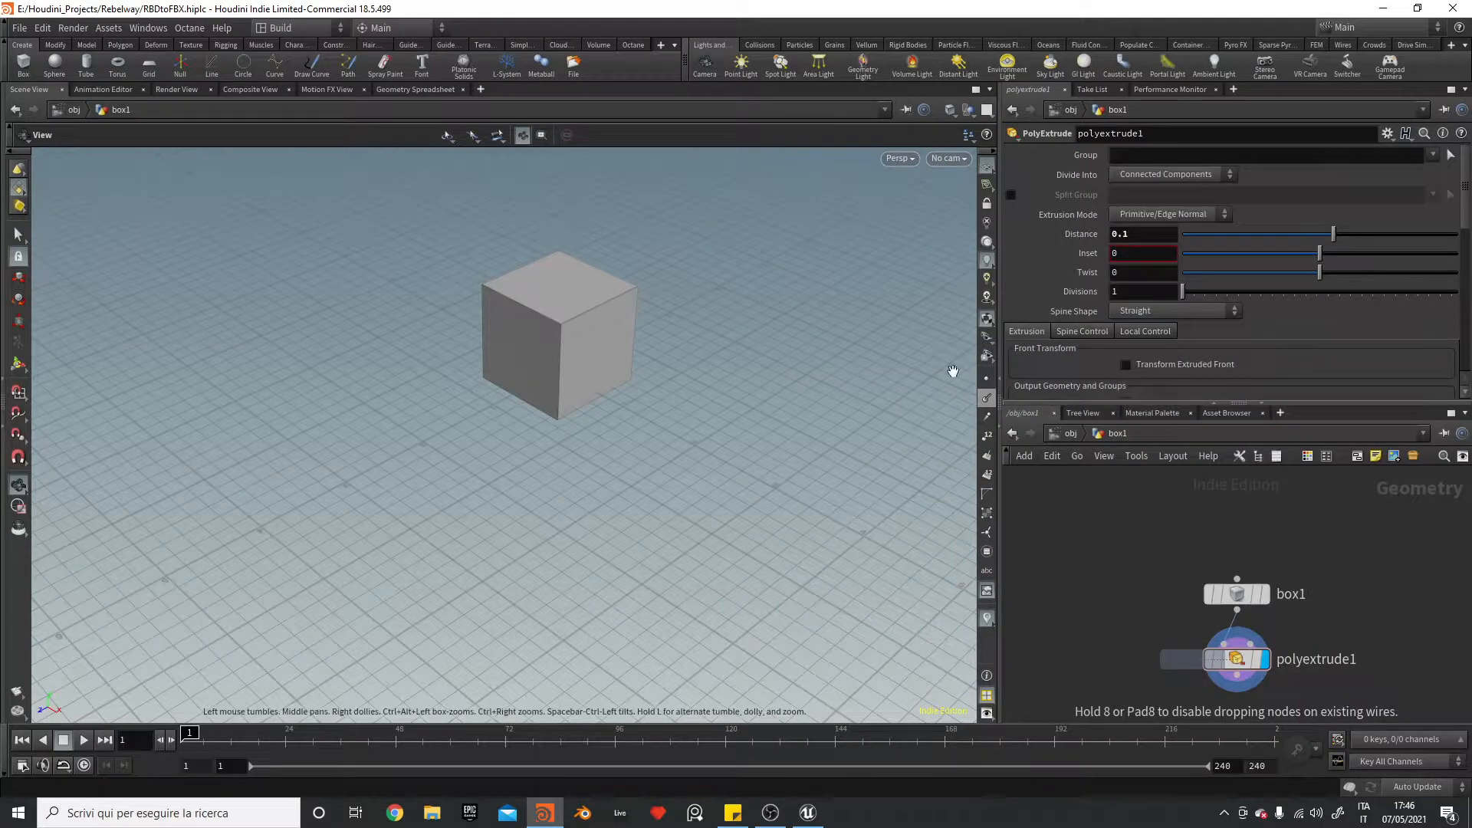
pyautogui.press('Escape')
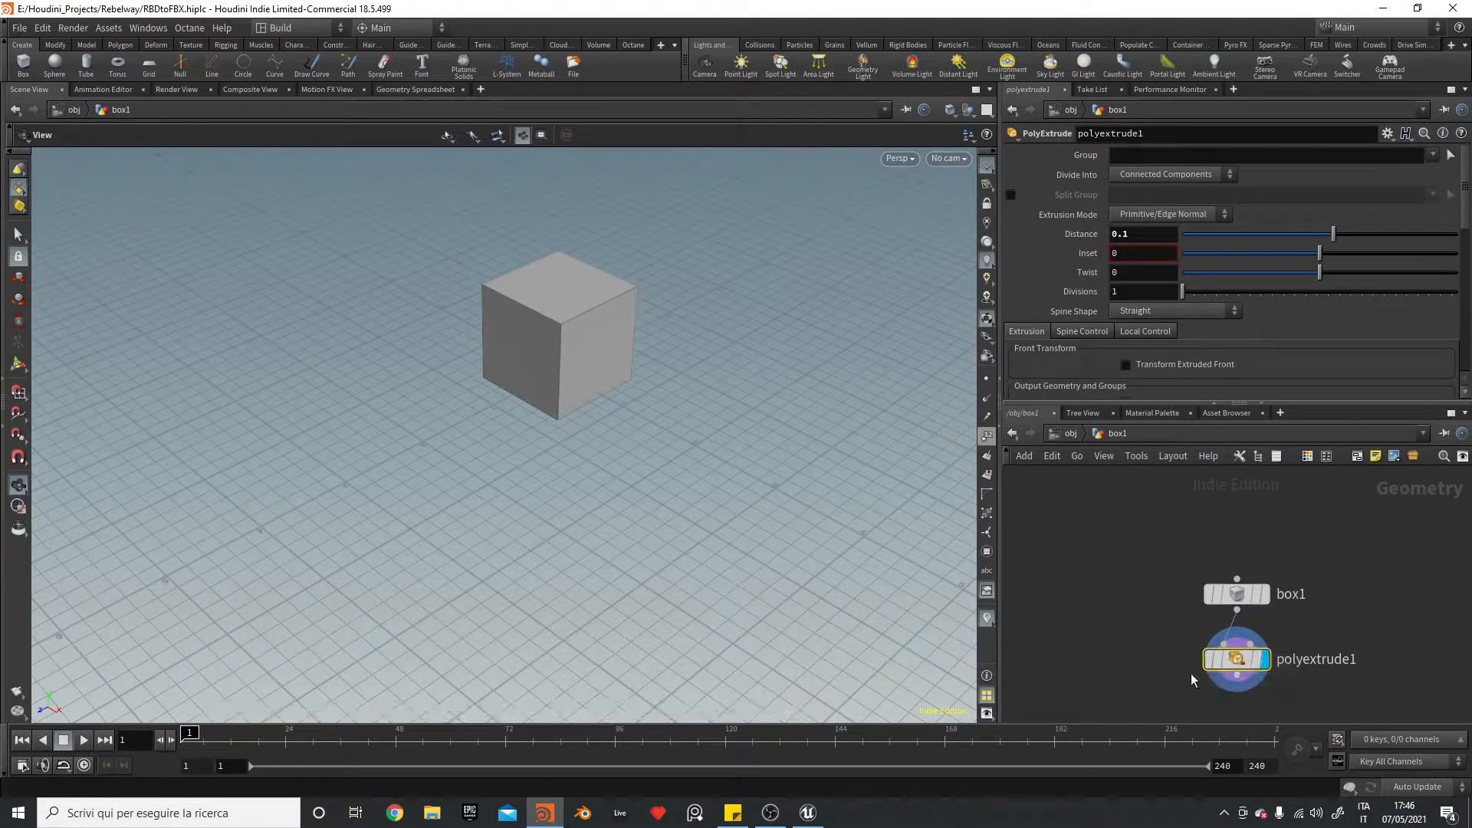
pyautogui.press('Delete')
# - Move the box node up and connect a displayed RBD Material Fracture node below it
pyautogui.moveTo(1249, 617); pyautogui.dragTo(1222, 543)
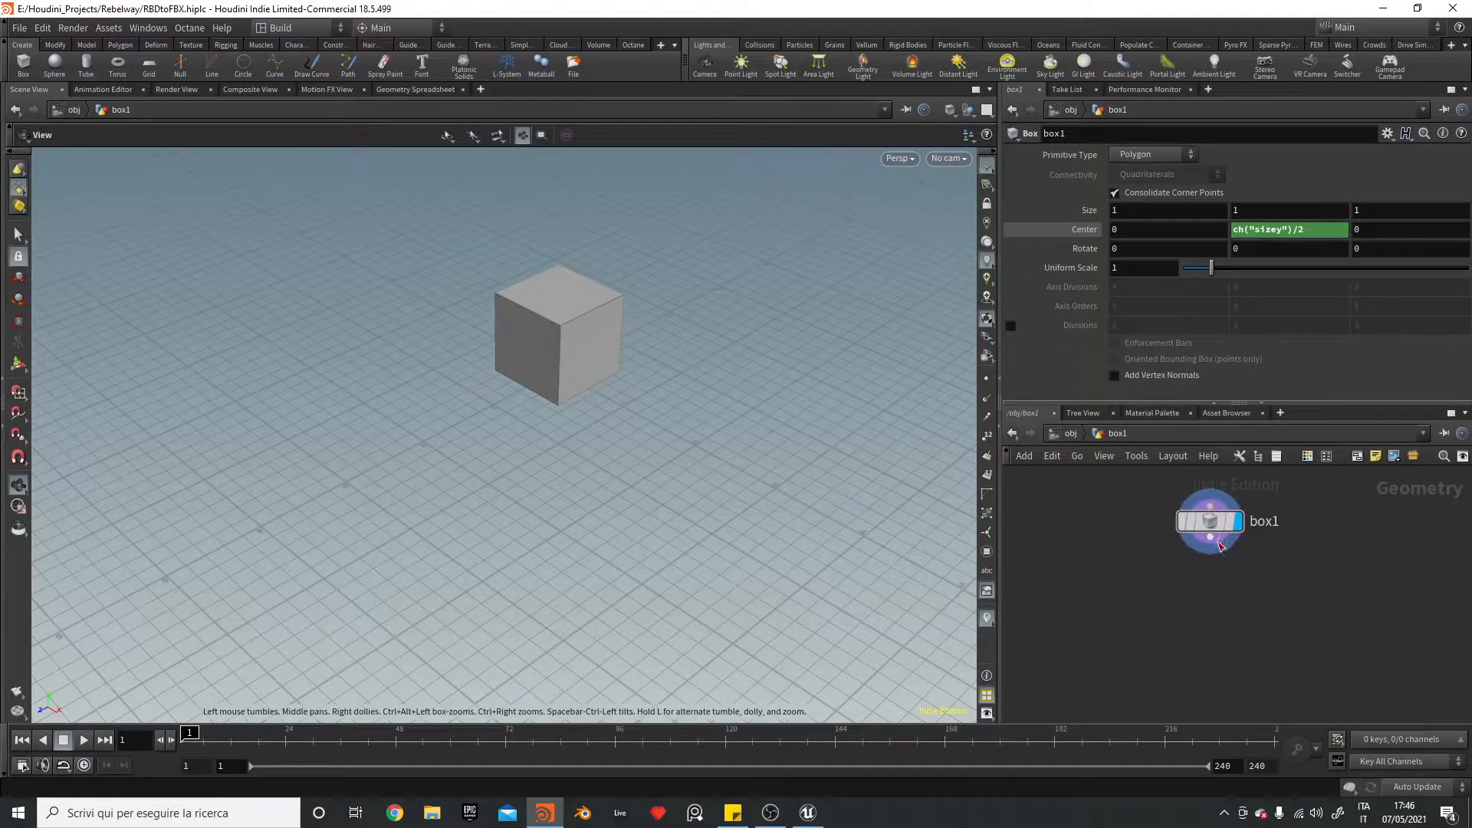
pyautogui.press('Tab')
pyautogui.write('rbd mat')
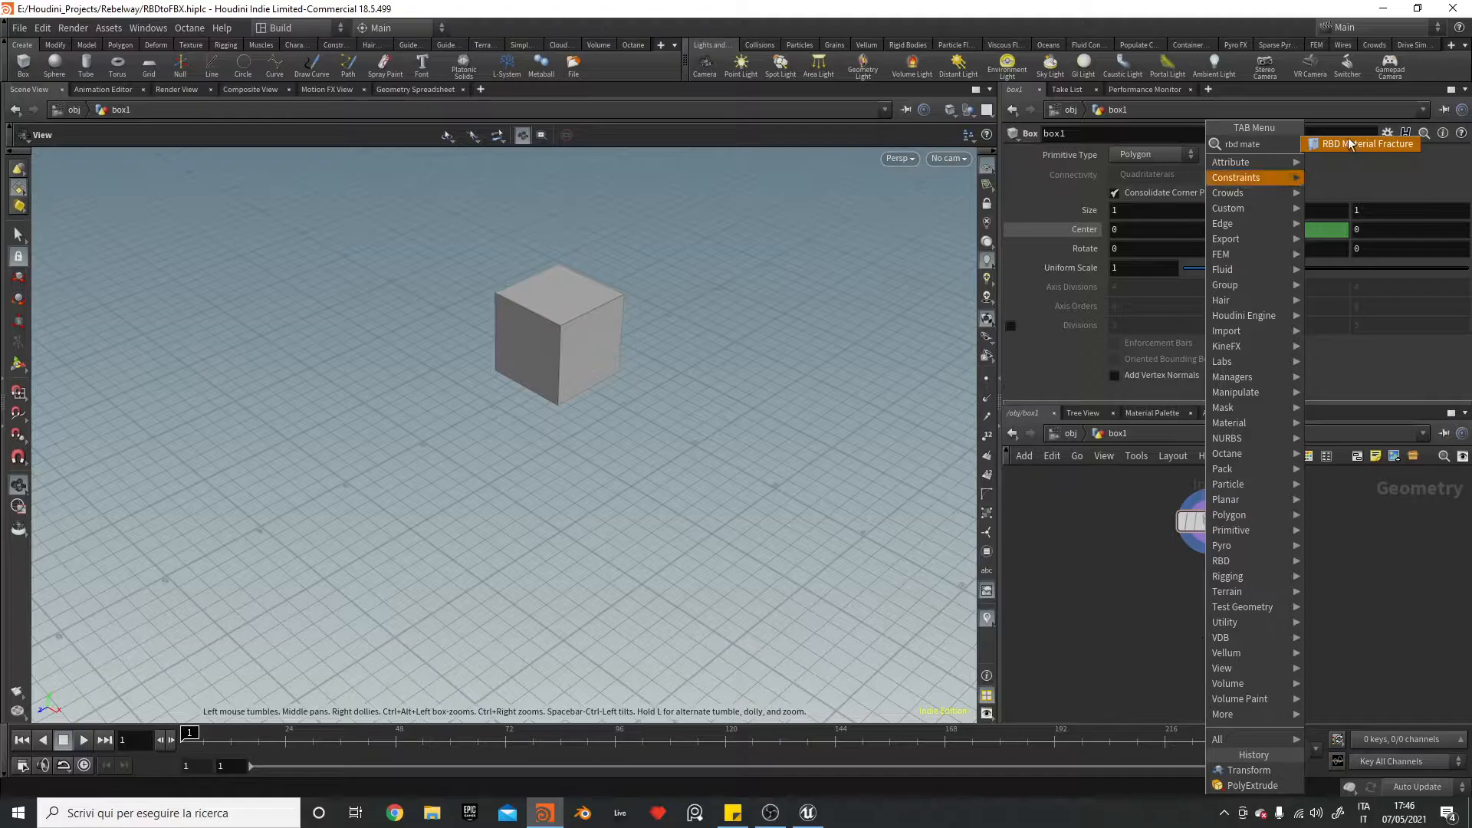
pyautogui.press('Return')
pyautogui.click(1206, 550)
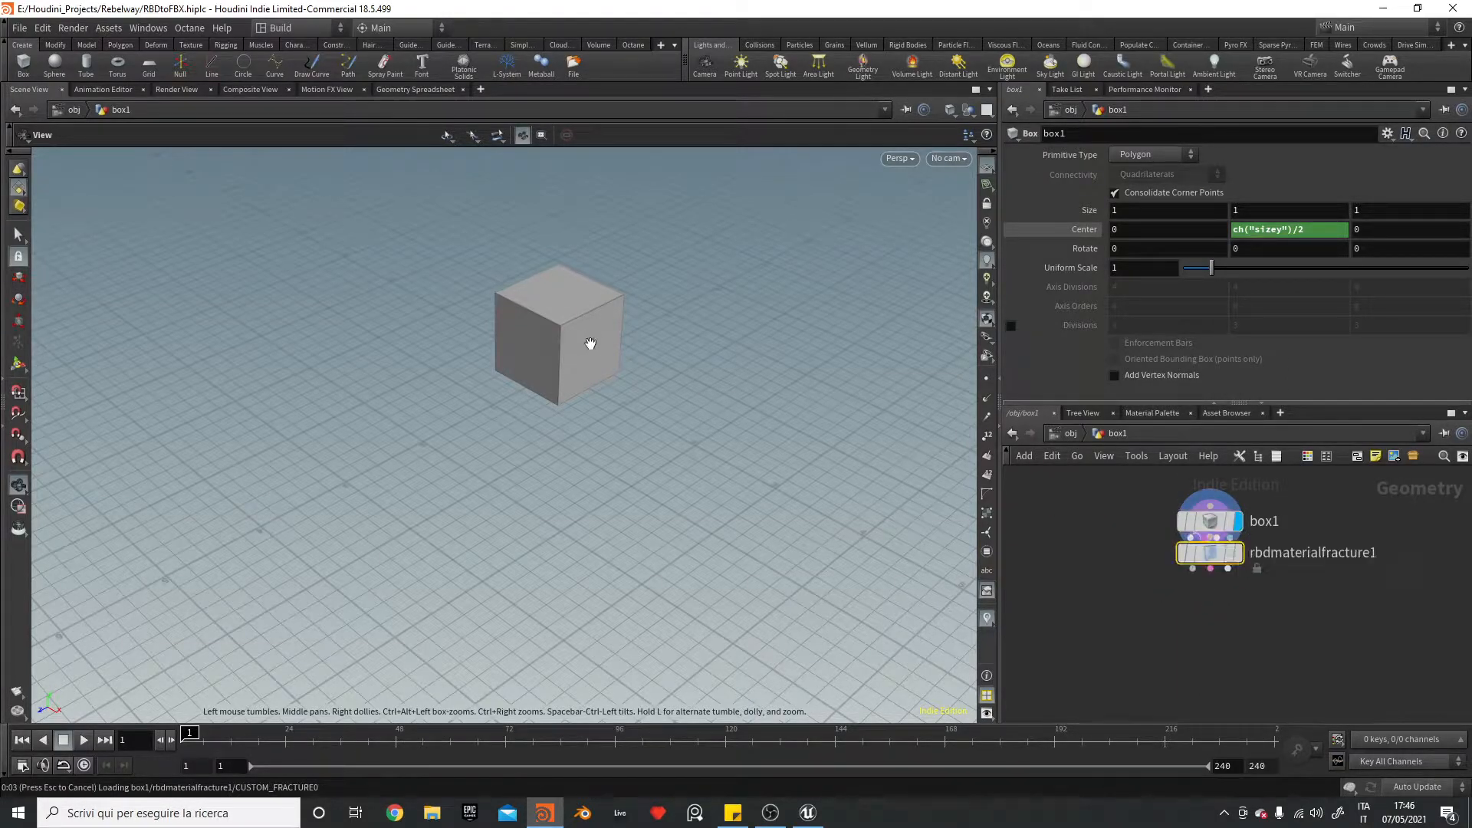
pyautogui.moveTo(1229, 594)
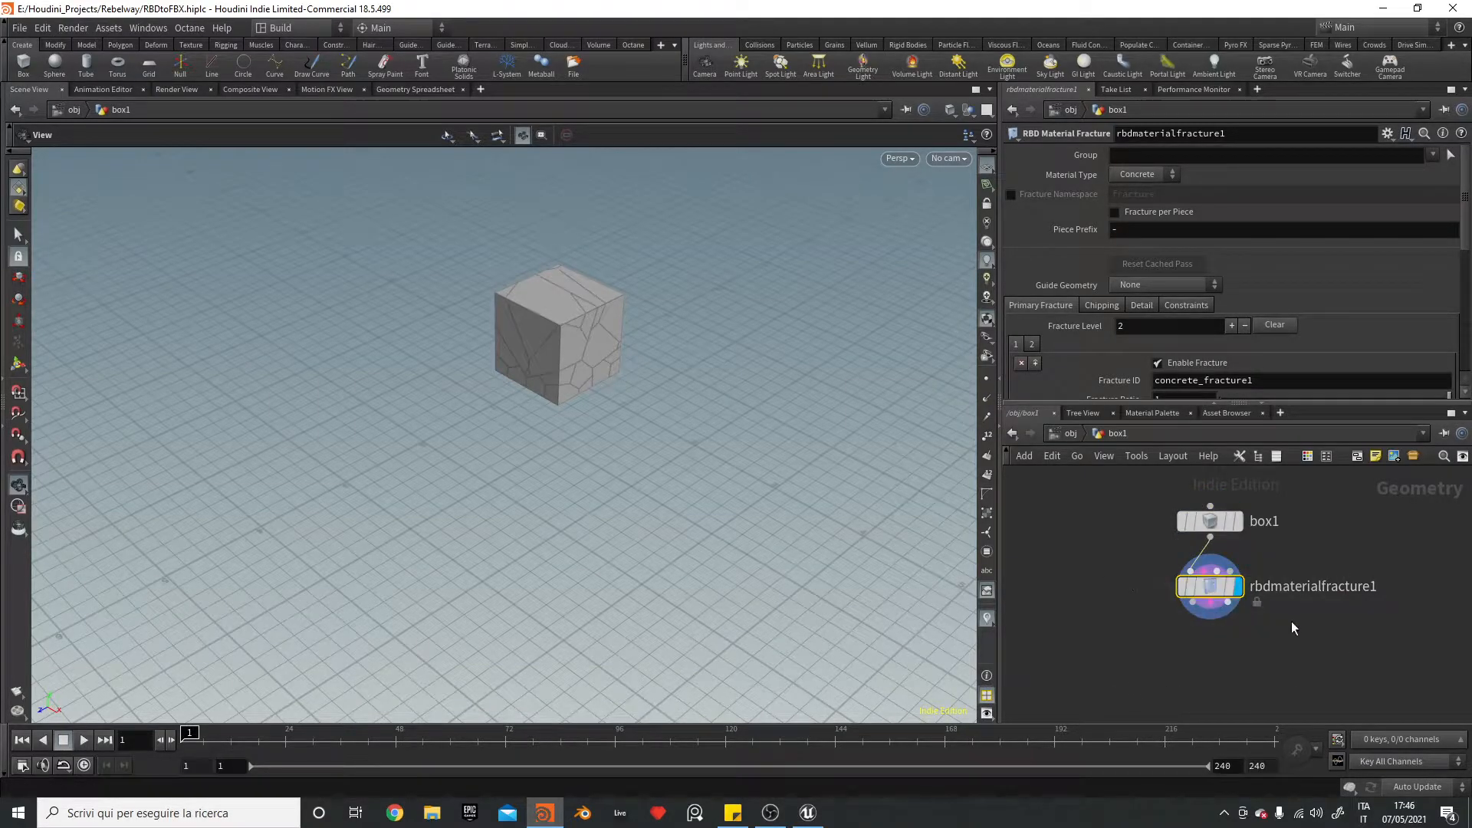
# - Set Scatter Points of the first concrete fracture level to 10
pyautogui.moveTo(565, 362); pyautogui.dragTo(702, 219)
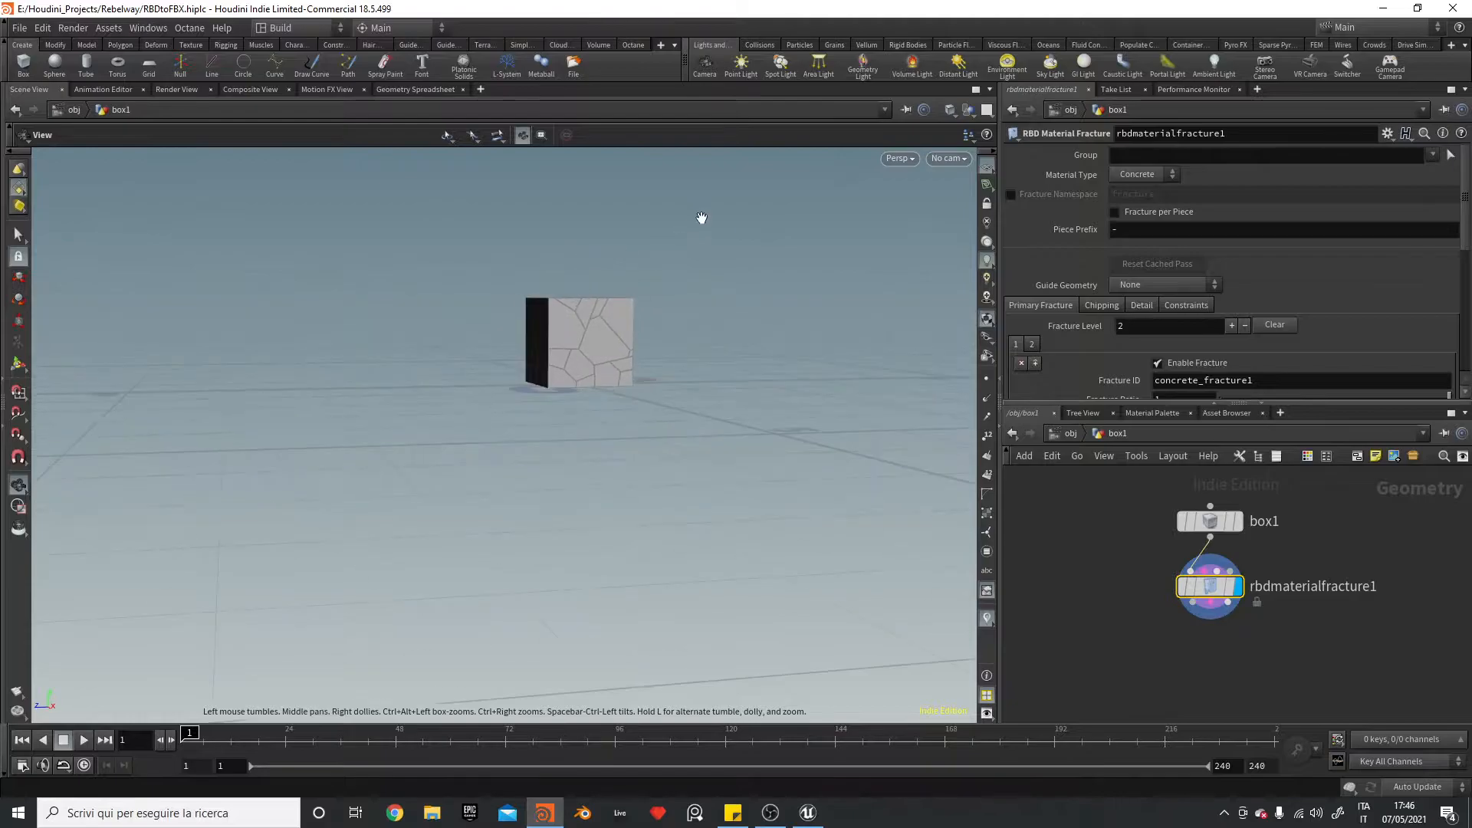
pyautogui.moveTo(1467, 217); pyautogui.dragTo(1468, 296)
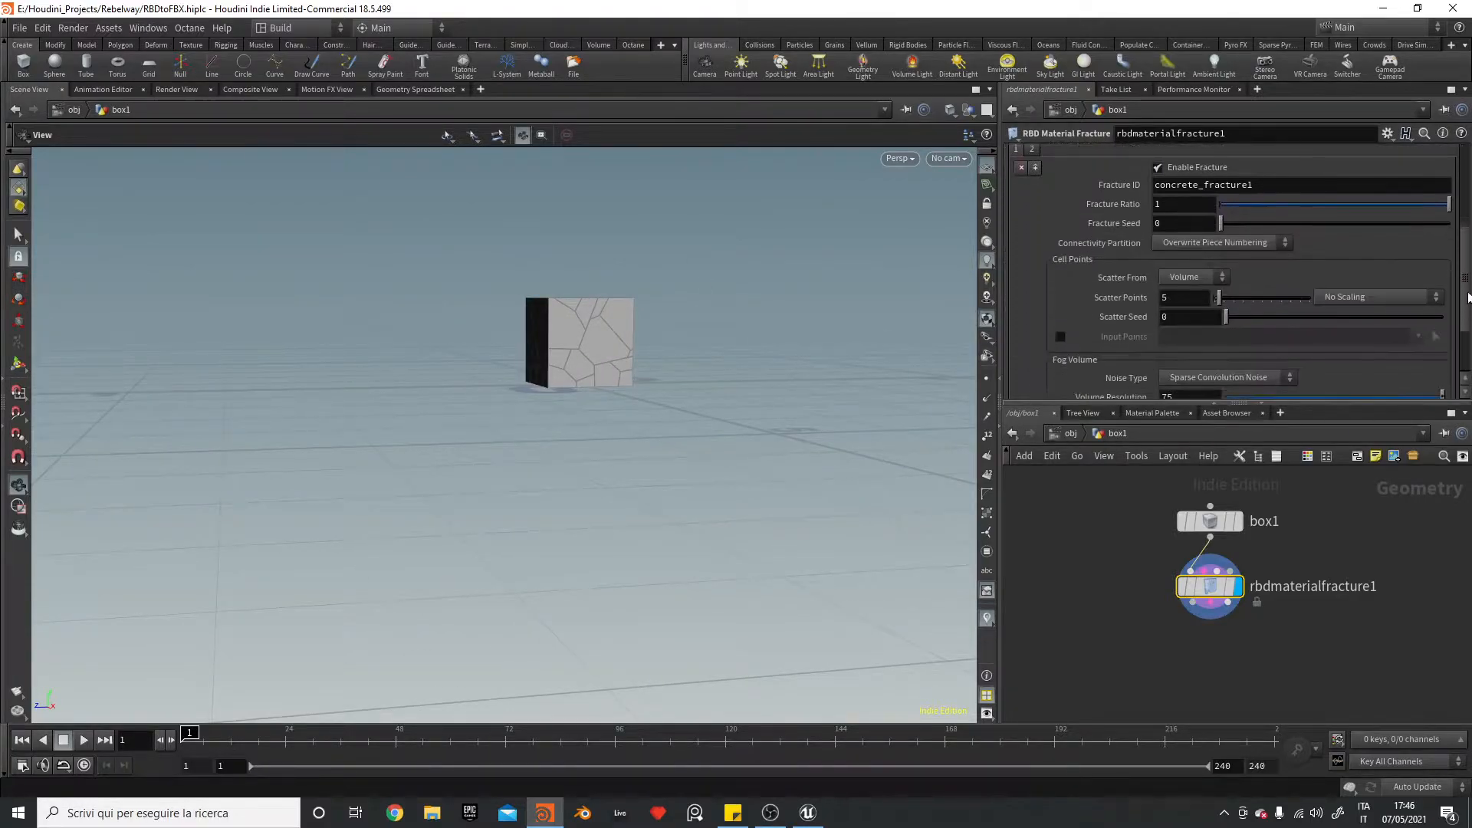
pyautogui.click(1161, 298)
pyautogui.write('10')
pyautogui.press('Return')
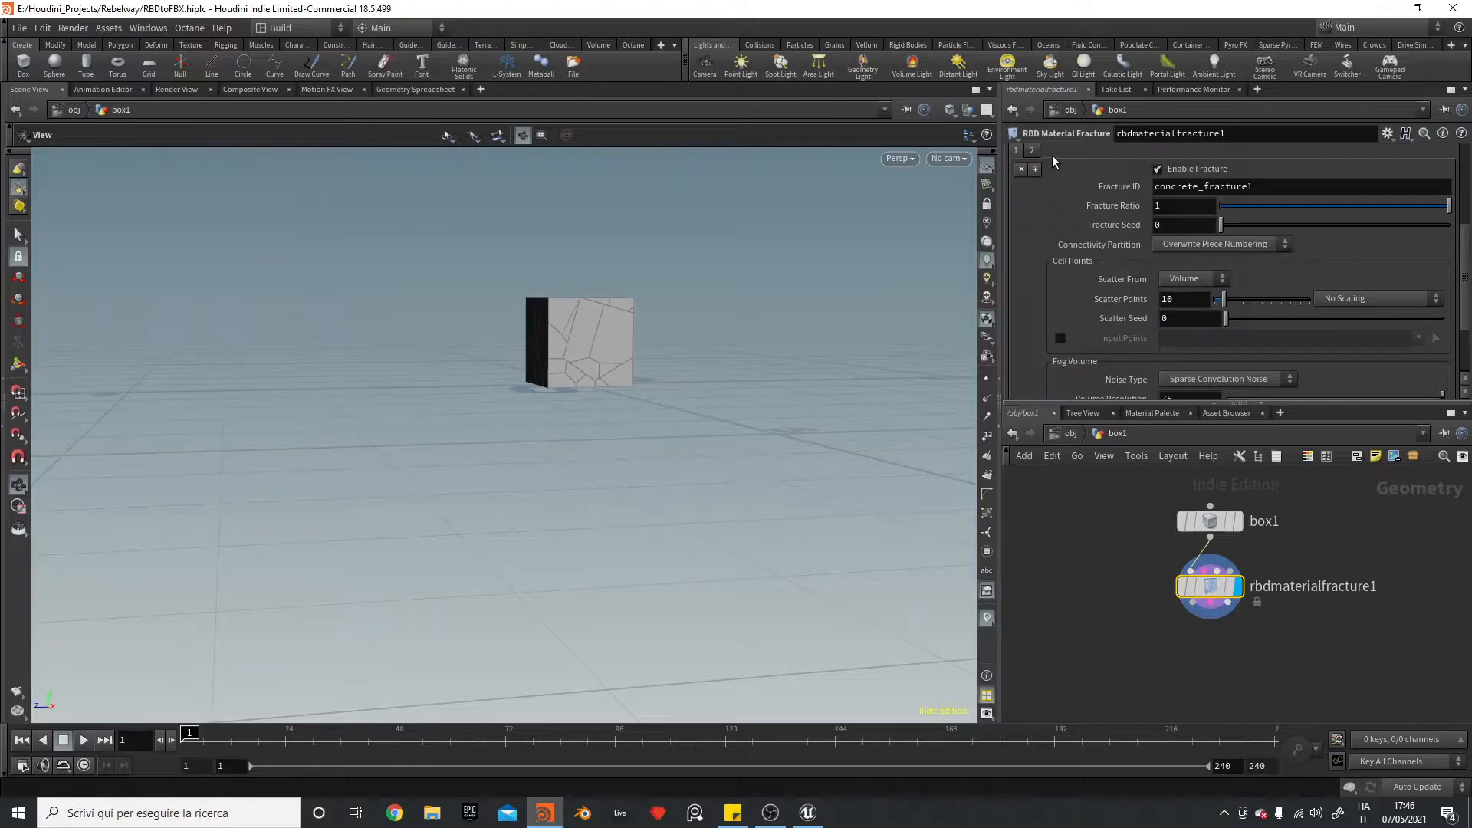
# - Set Scatter Points of the second concrete fracture level to 10
pyautogui.click(1033, 150)
pyautogui.moveTo(1177, 299); pyautogui.dragTo(1011, 277)
pyautogui.write('11')
pyautogui.press('BackSpace')
pyautogui.write('0')
pyautogui.press('Return')
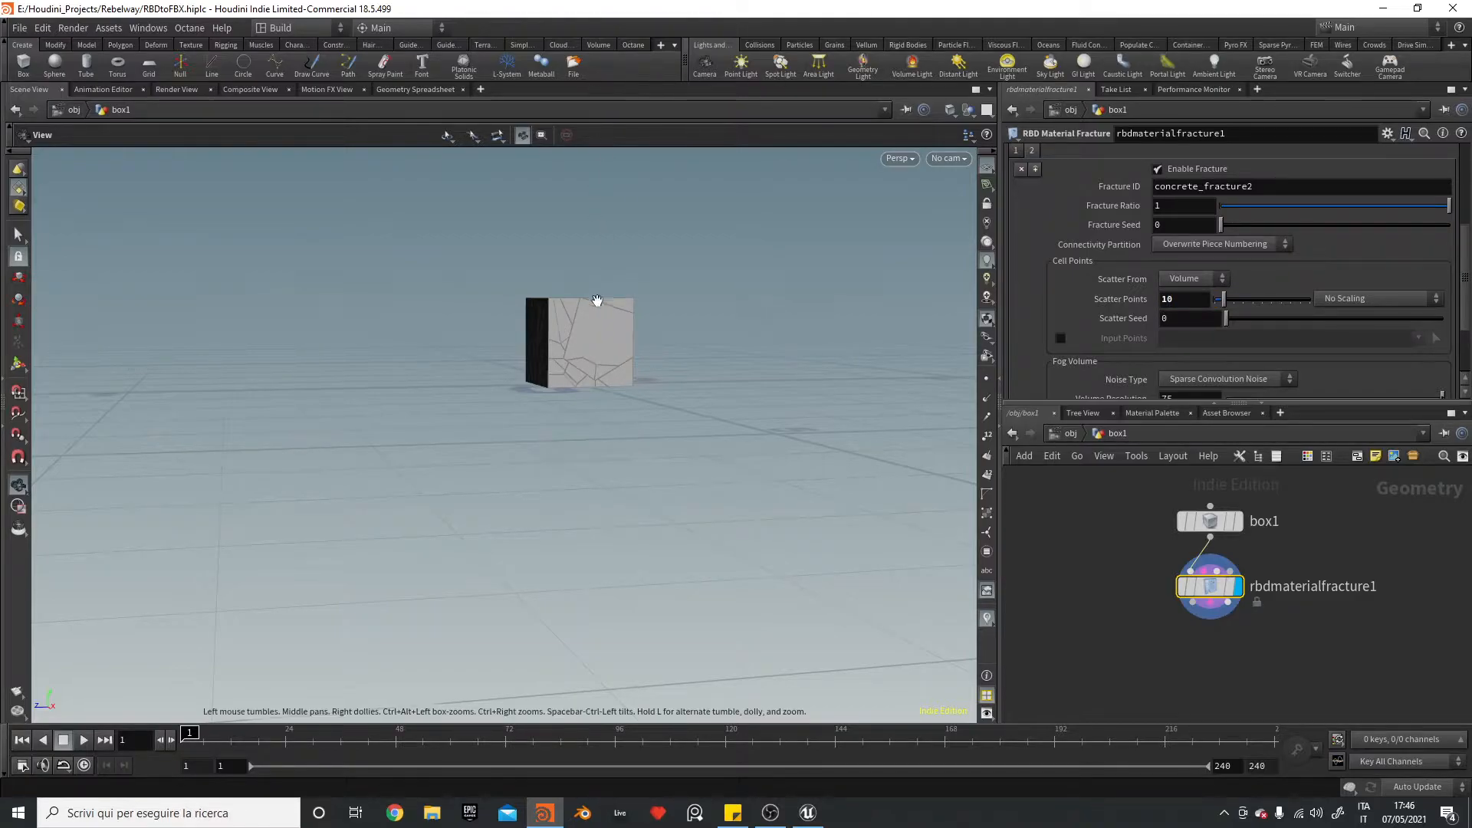
# - Add an Exploded View node, connect it to the fracture node's first output and display it
pyautogui.keyDown('alt'); pyautogui.moveTo(595, 302); pyautogui.dragTo(691, 184); pyautogui.keyUp('alt')
pyautogui.press('Tab')
pyautogui.moveTo(1207, 678)
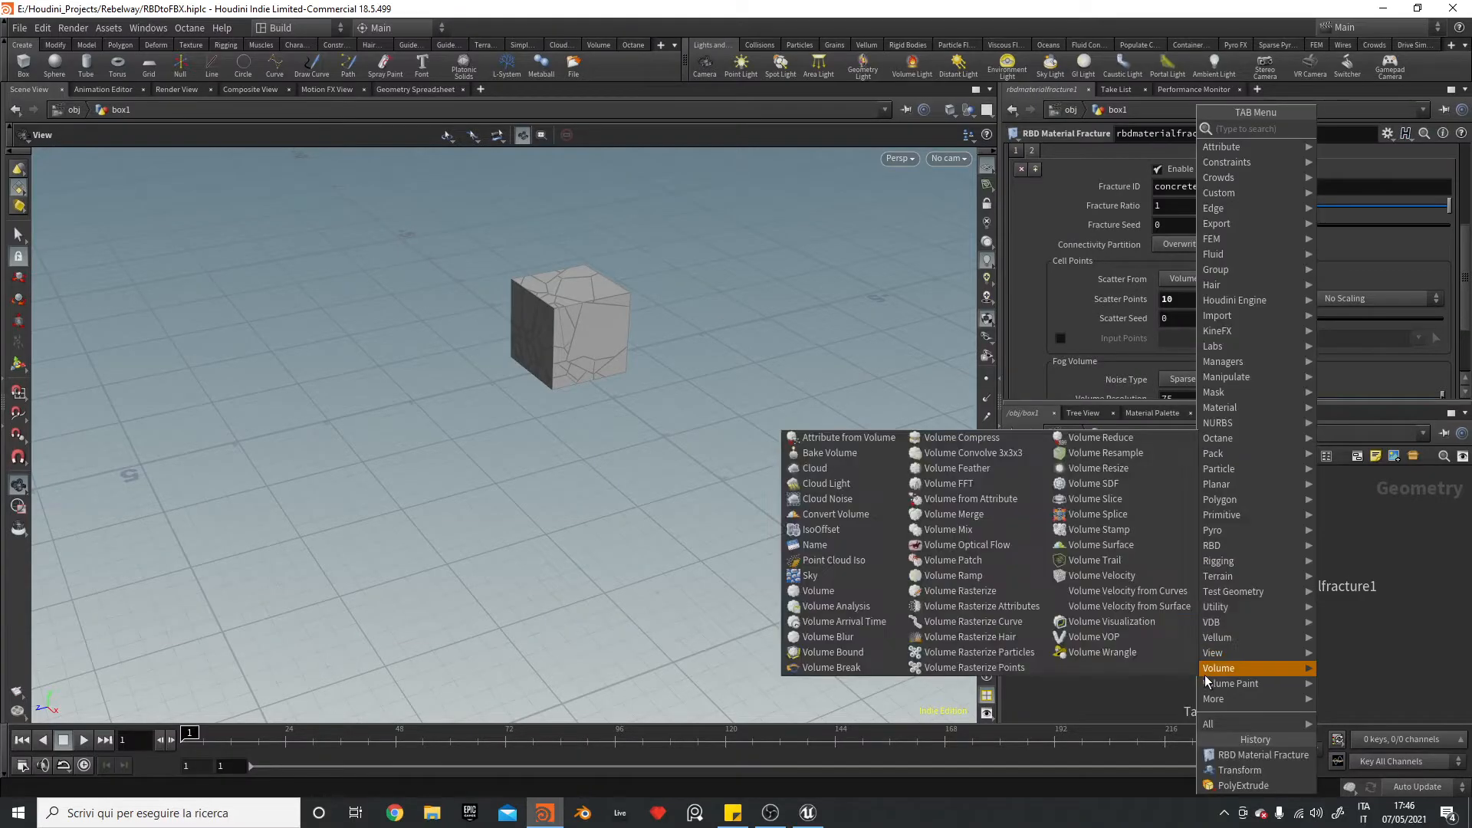
pyautogui.write('explode')
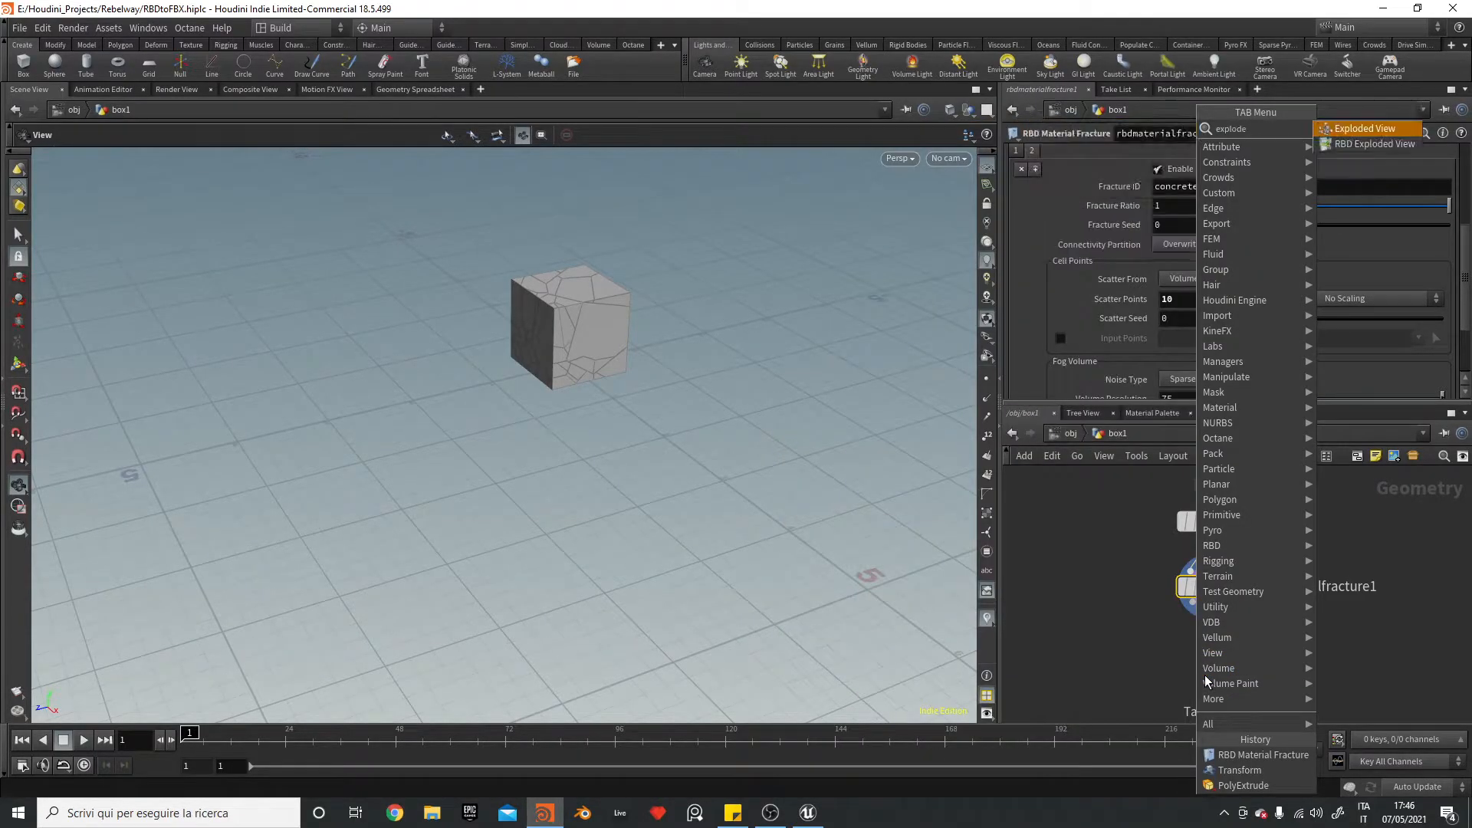
pyautogui.press('Return')
pyautogui.click(1106, 669)
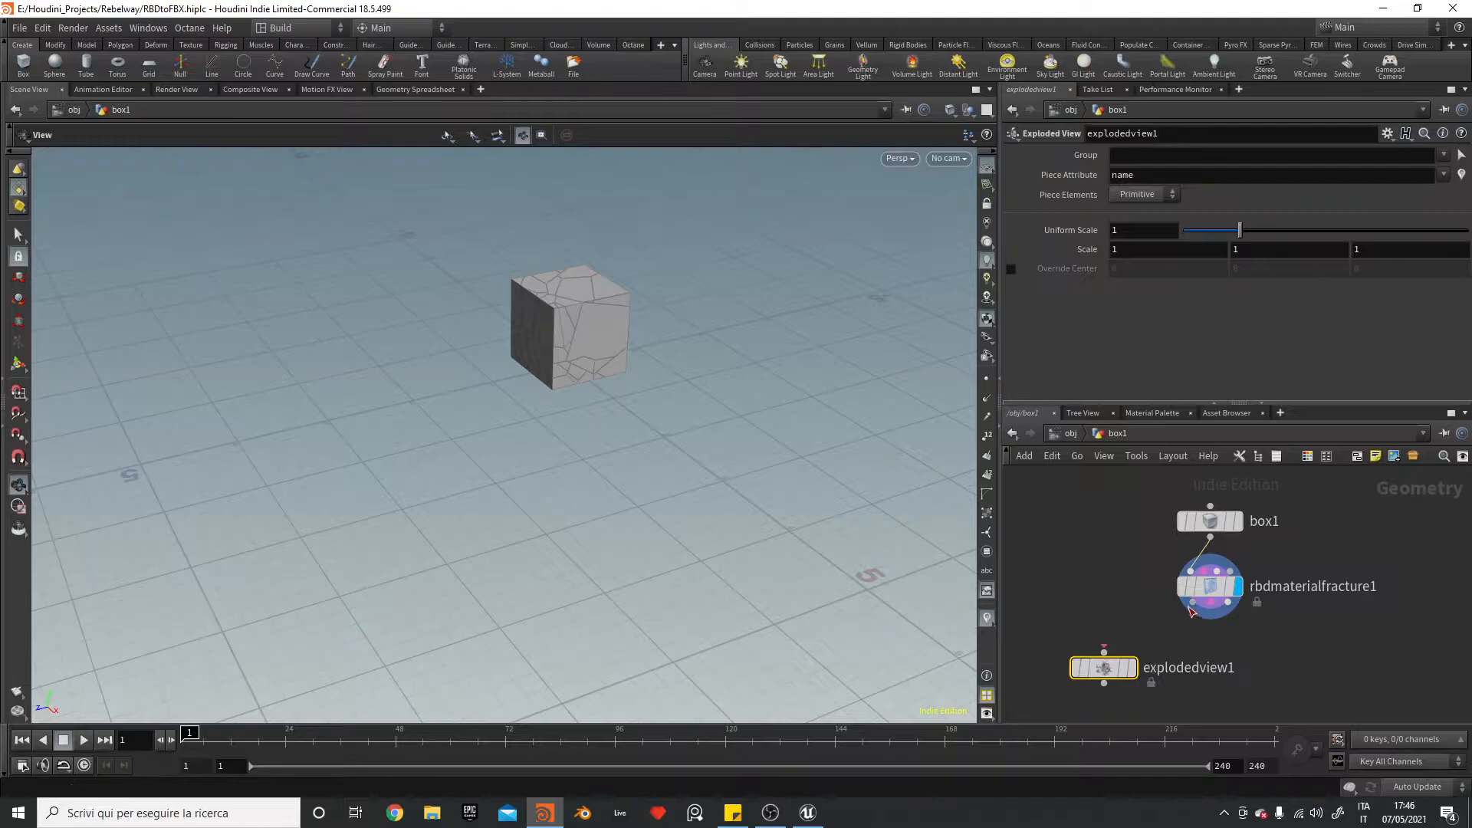
pyautogui.click(1130, 665)
pyautogui.moveTo(860, 496); pyautogui.dragTo(460, 483)
# - Move the RBD Material Fracture and Exploded View nodes down to free space below the box node
pyautogui.moveTo(1026, 575); pyautogui.dragTo(1266, 702)
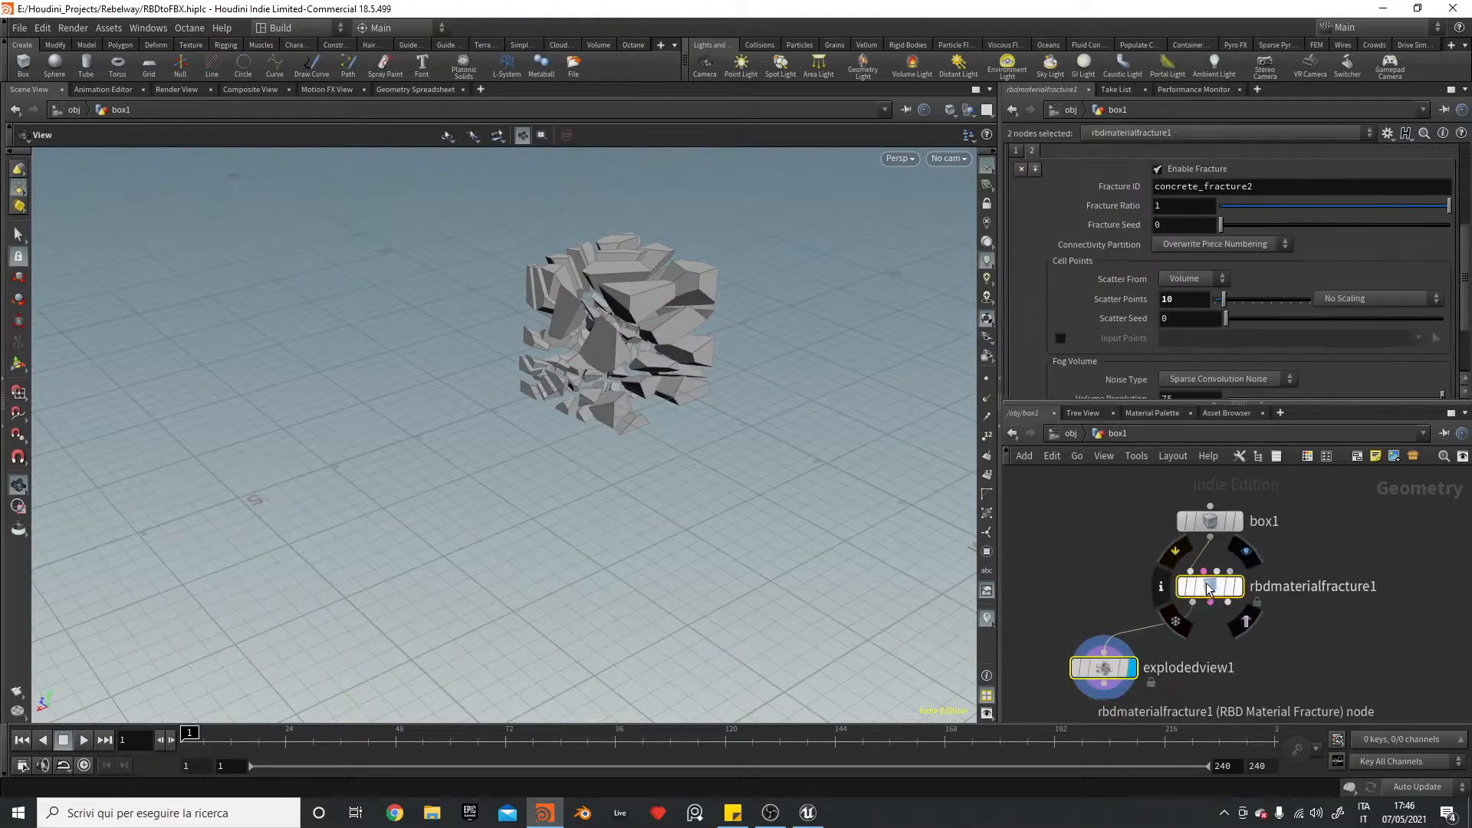
pyautogui.moveTo(1212, 586); pyautogui.dragTo(1182, 658)
pyautogui.press('Tab')
pyautogui.write('auto')
pyautogui.press('Return')
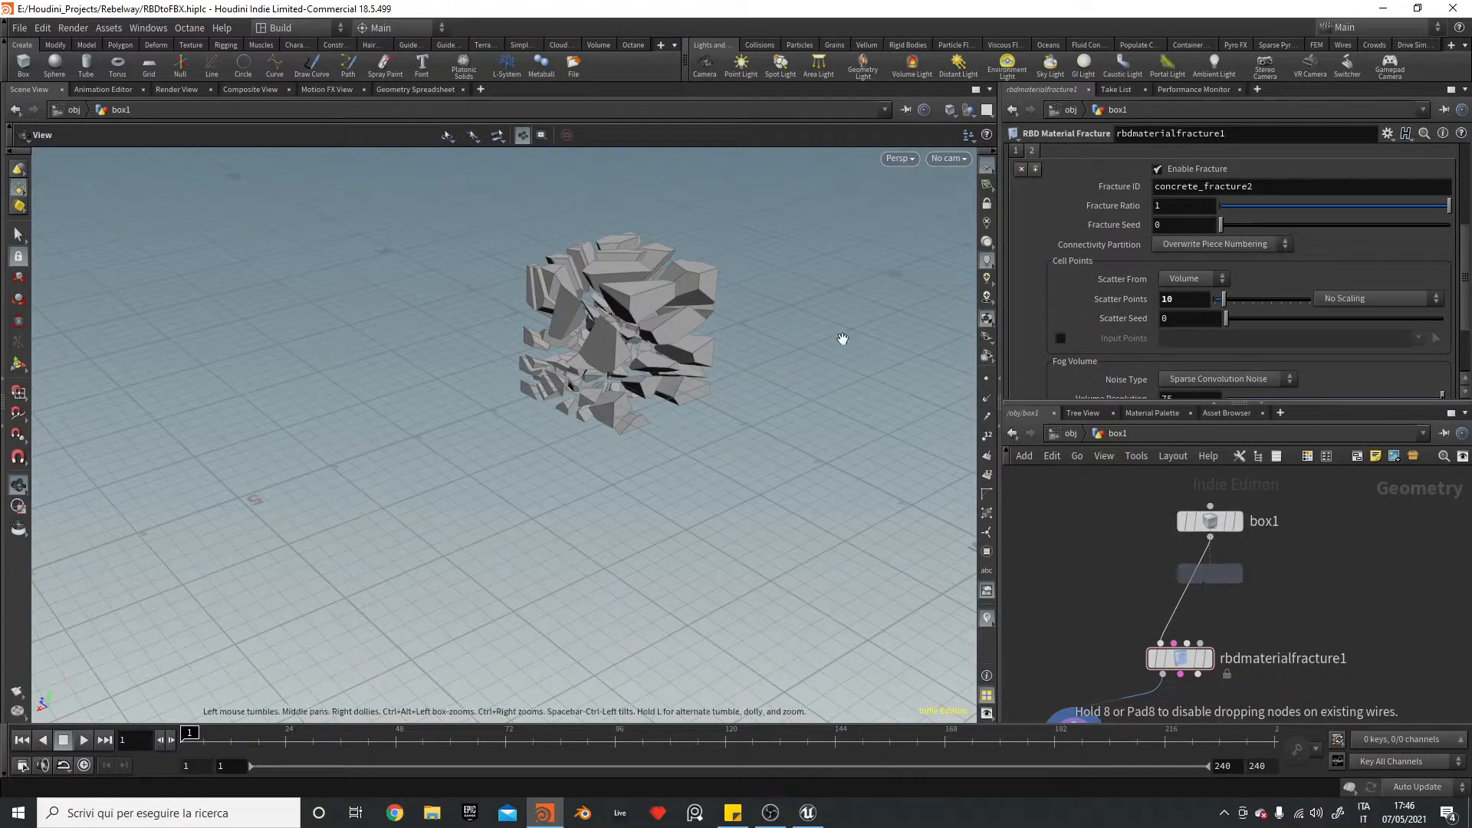
pyautogui.press('Escape')
# - Insert a Labs Auto UV node between the box node and the RBD Material Fracture node
pyautogui.press('Tab')
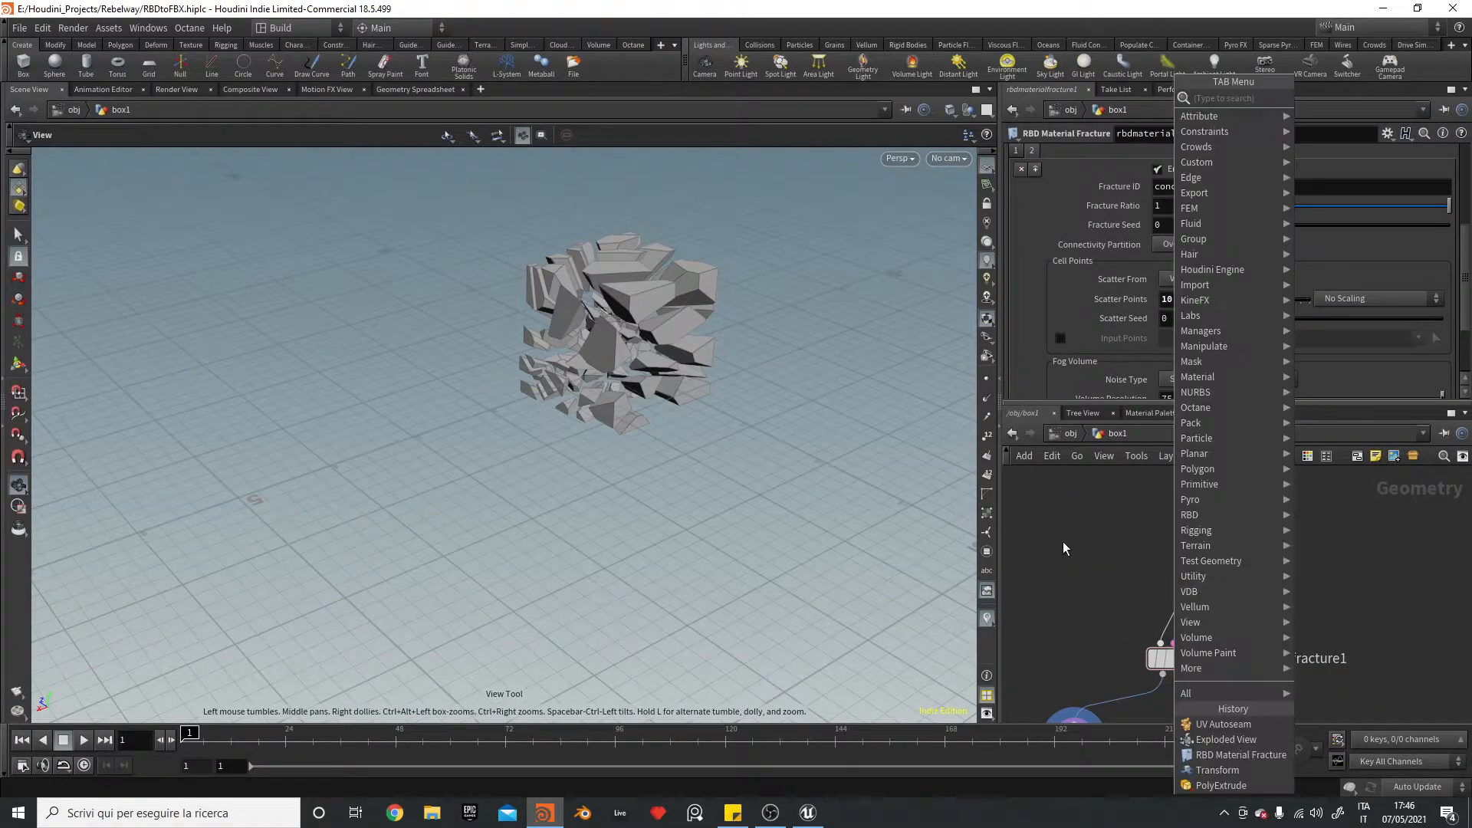
pyautogui.write('auto')
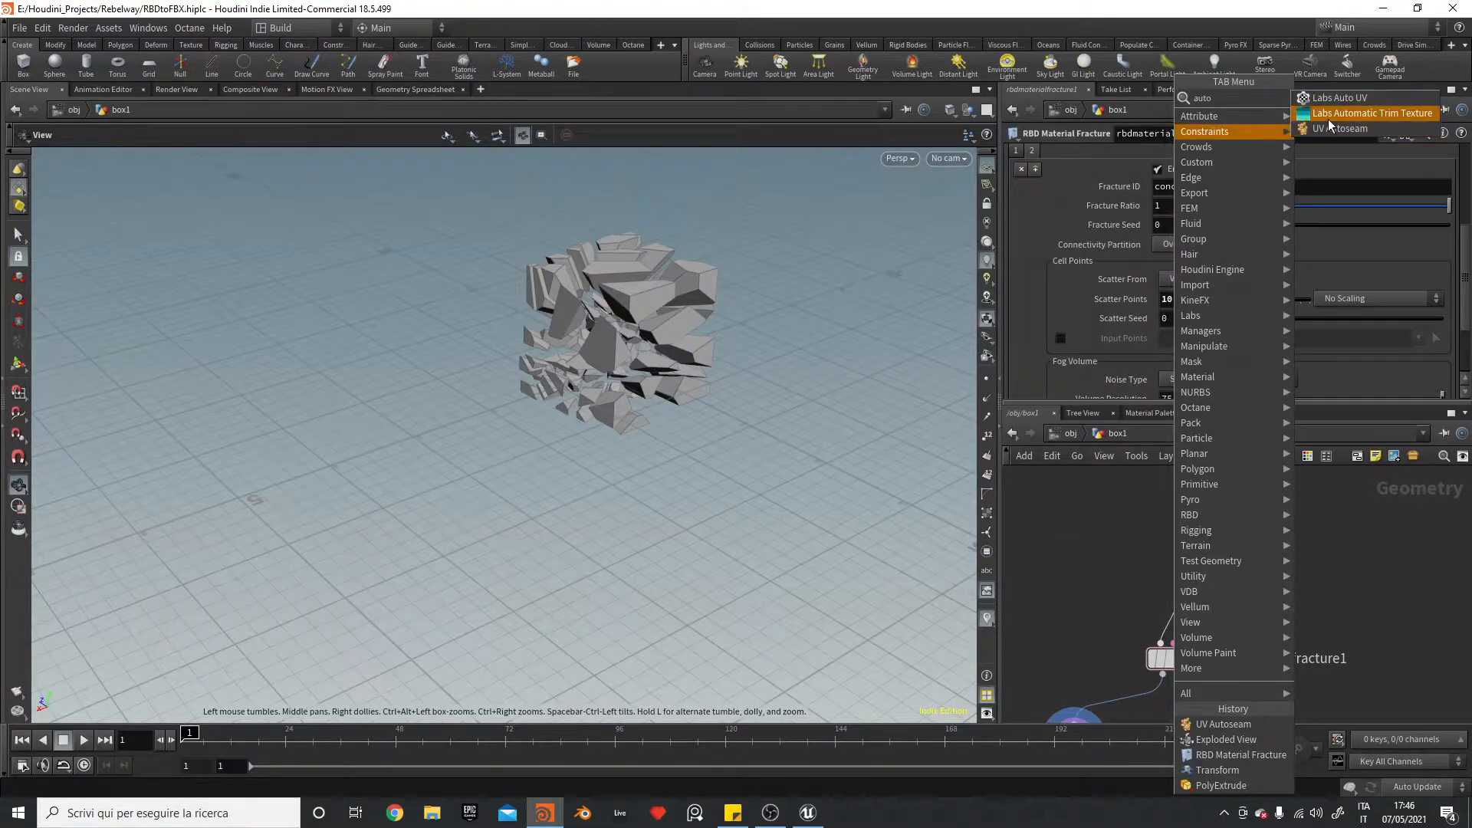
pyautogui.press('BackSpace')
pyautogui.press('BackSpace')
pyautogui.press('BackSpace')
pyautogui.press('BackSpace')
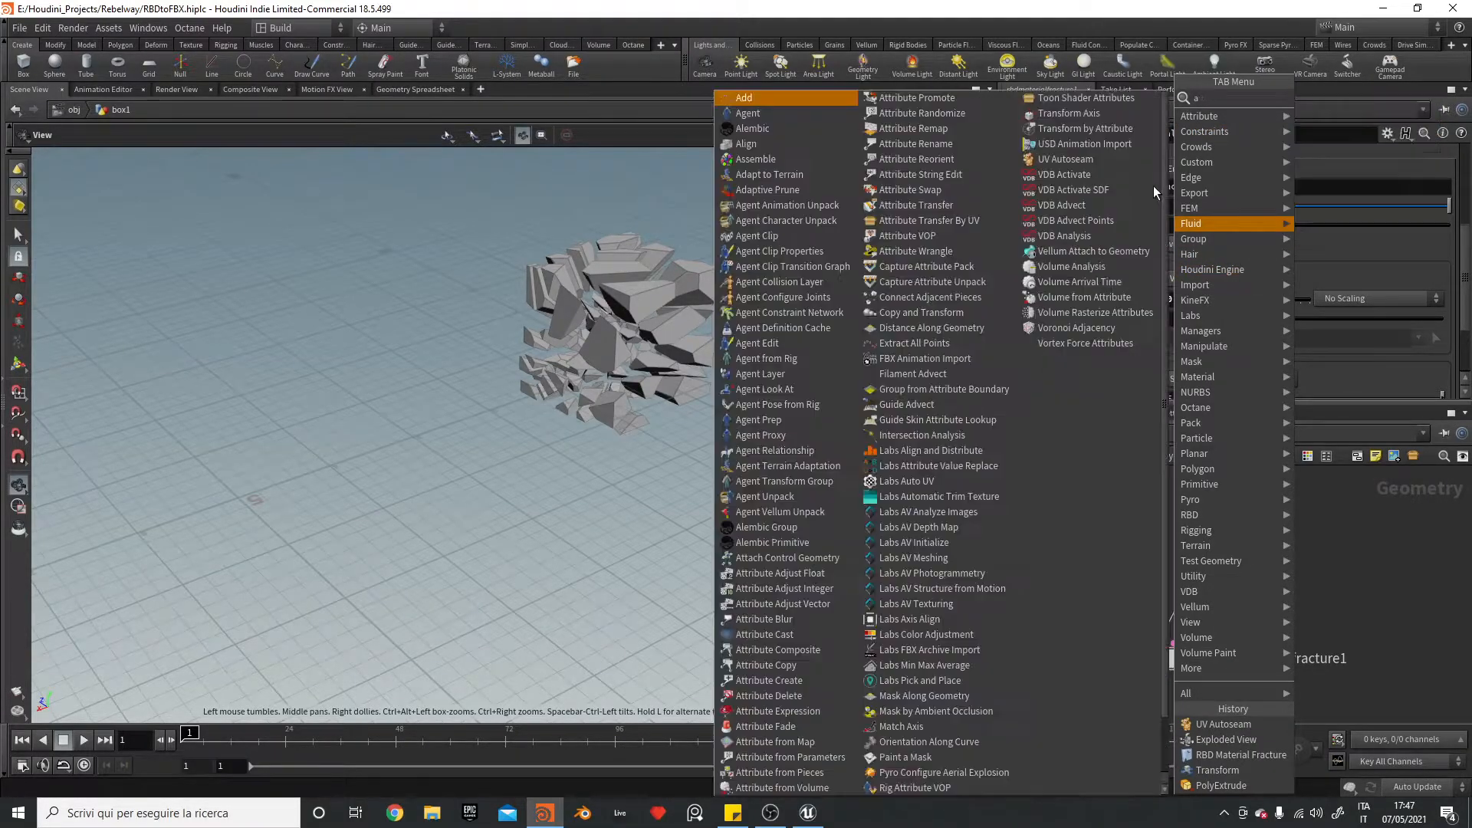
pyautogui.write('labs auto')
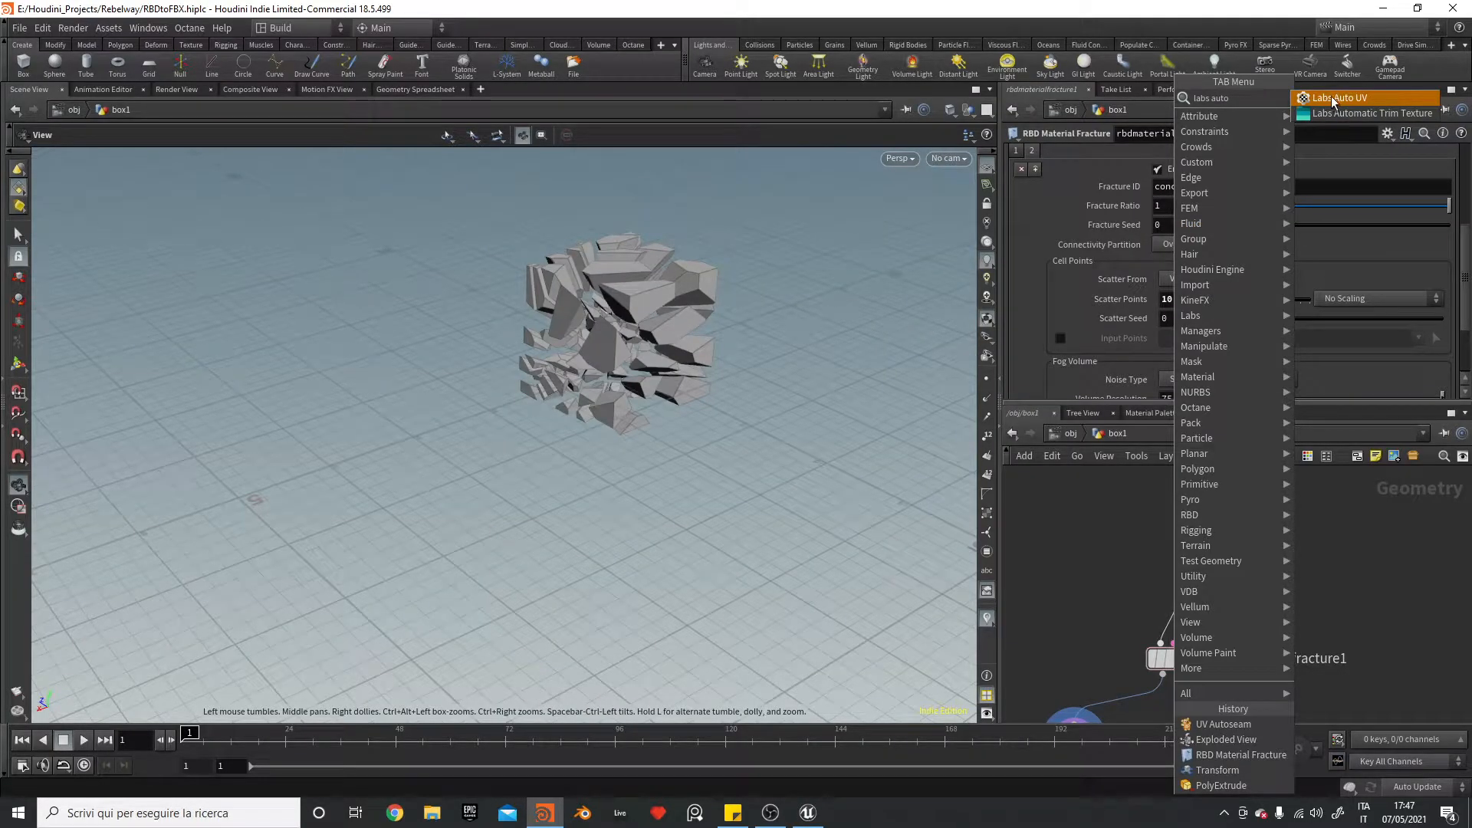
pyautogui.press('Return')
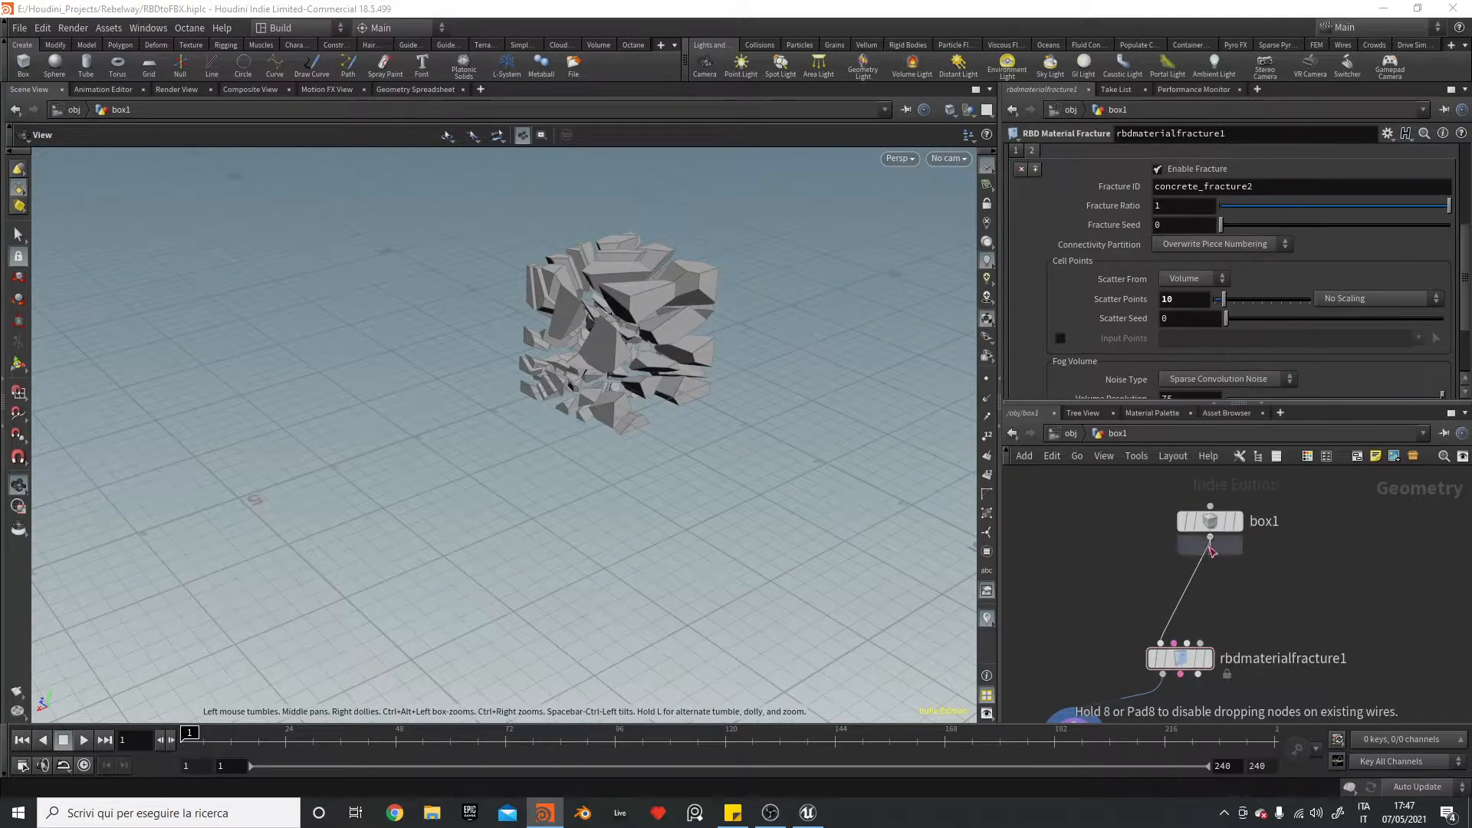
pyautogui.click(1189, 585)
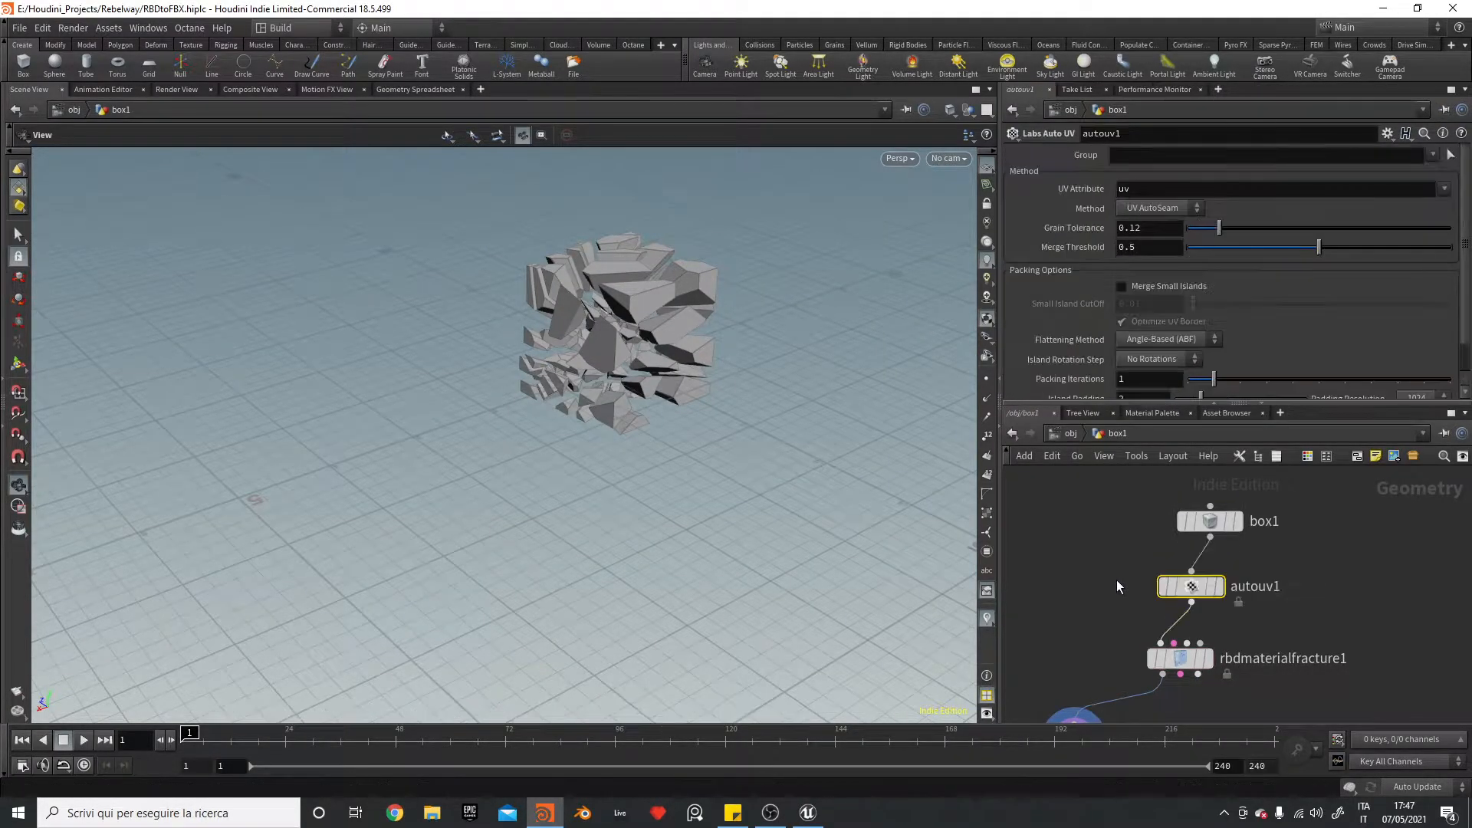
# - Add a Labs UV Visualize node, connect it to the Auto UV output and display it to check the box's UVs
pyautogui.press('Tab')
pyautogui.moveTo(1128, 576)
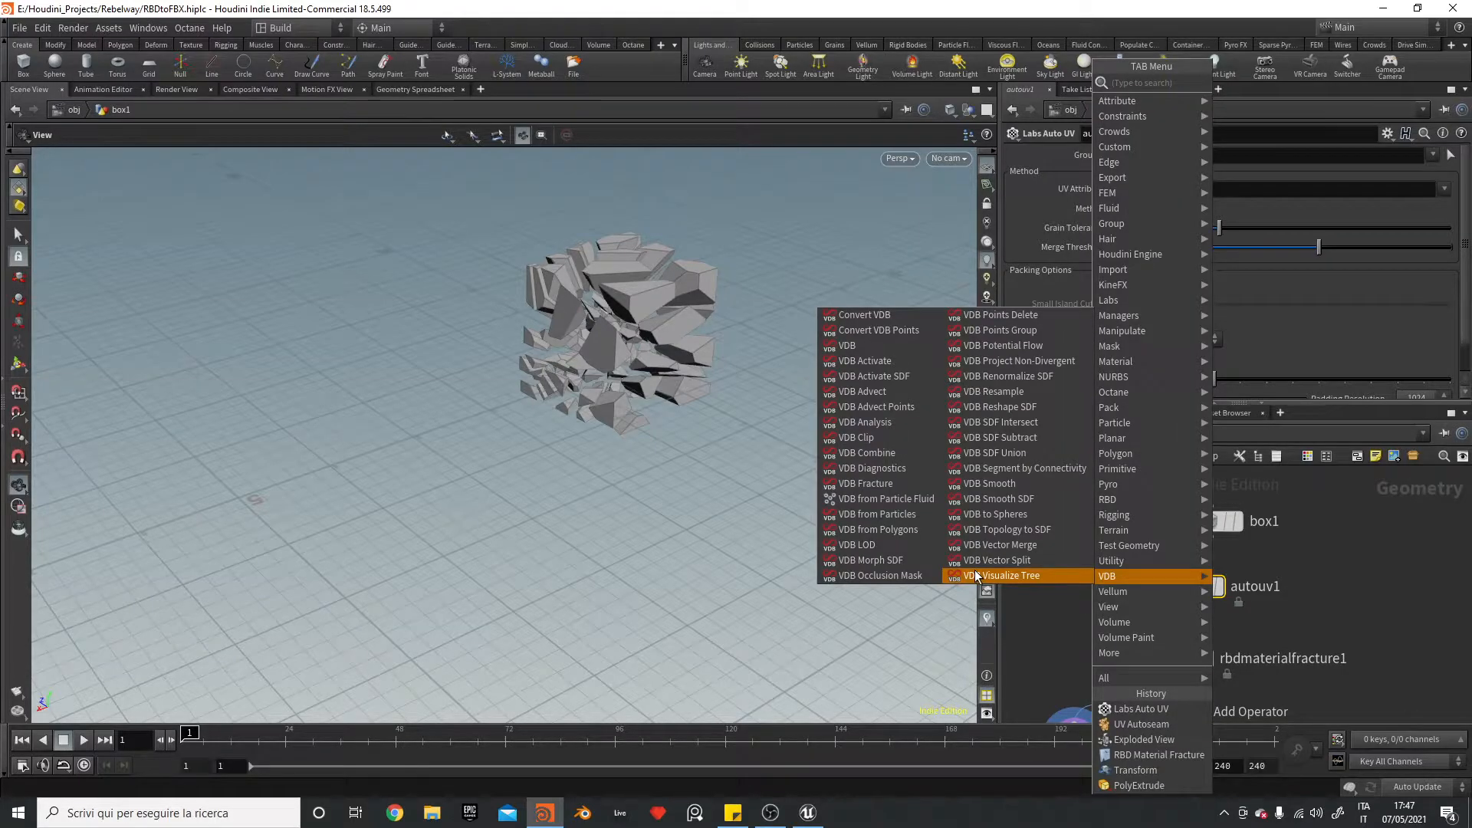
pyautogui.write('uv vis')
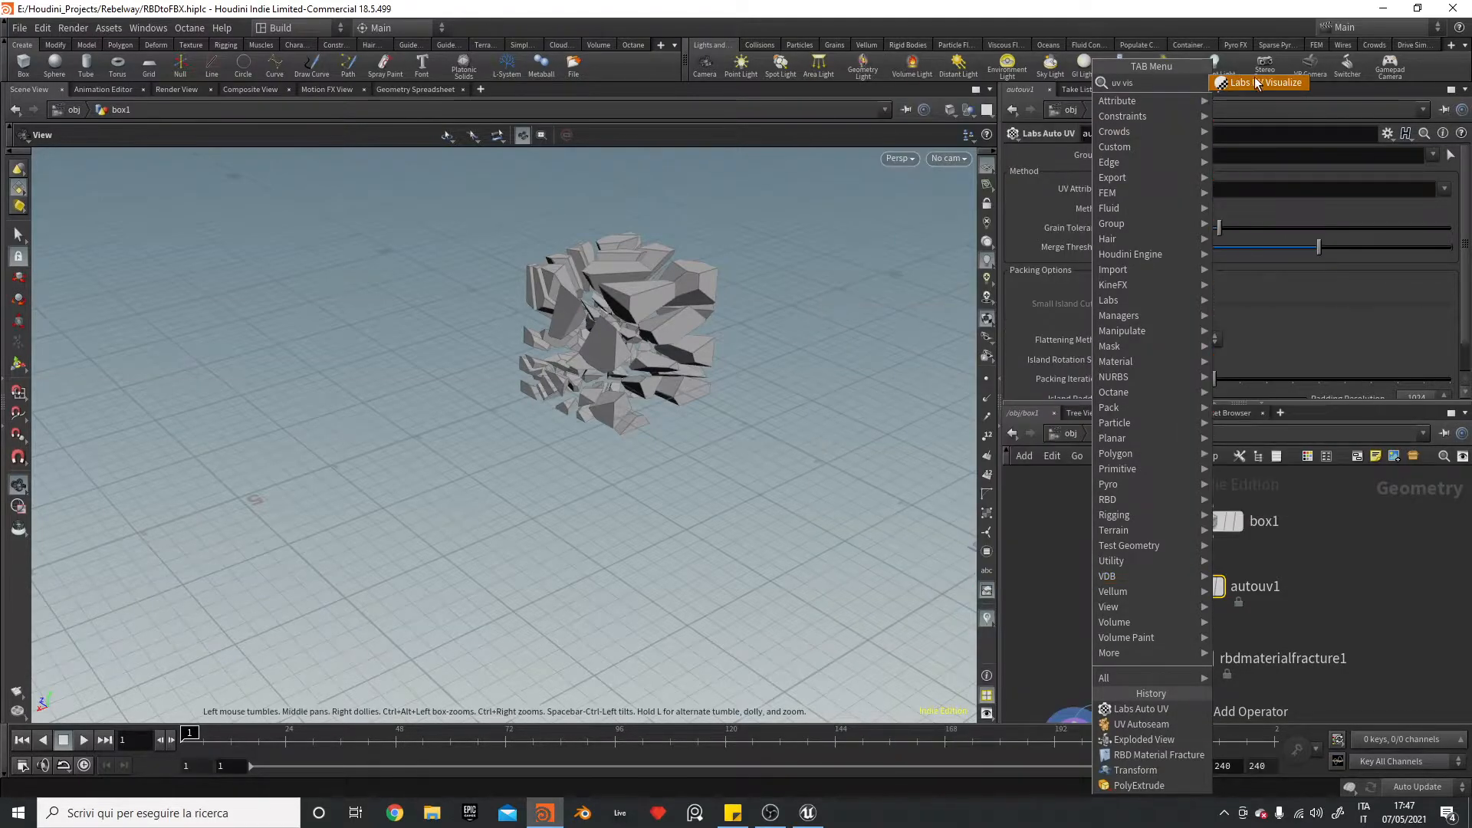
pyautogui.click(1257, 82)
pyautogui.click(1055, 618)
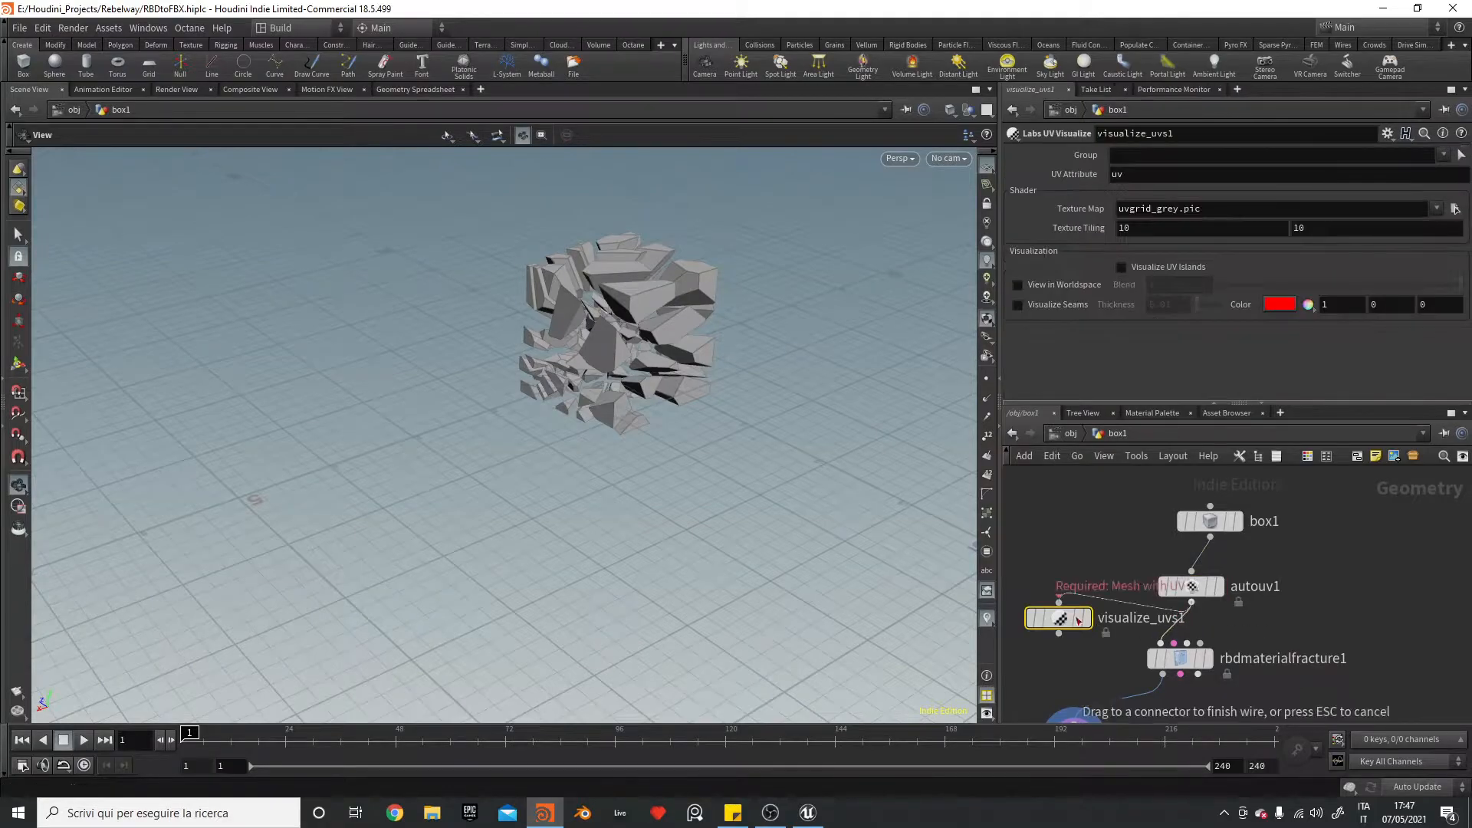
pyautogui.moveTo(822, 450); pyautogui.dragTo(608, 470)
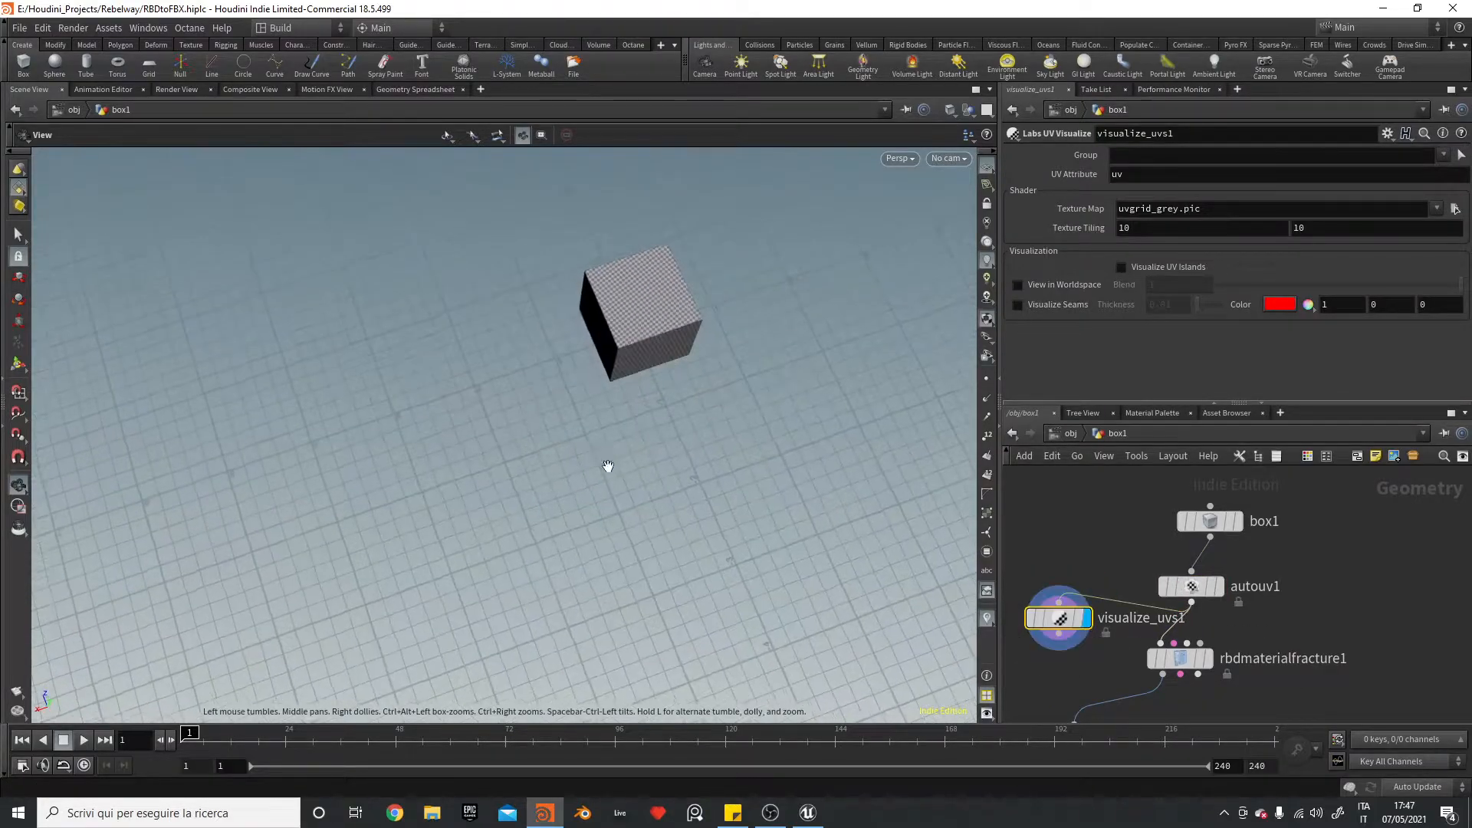
# - Display the RBD Material Fracture node and look over its parameters
pyautogui.click(1207, 659)
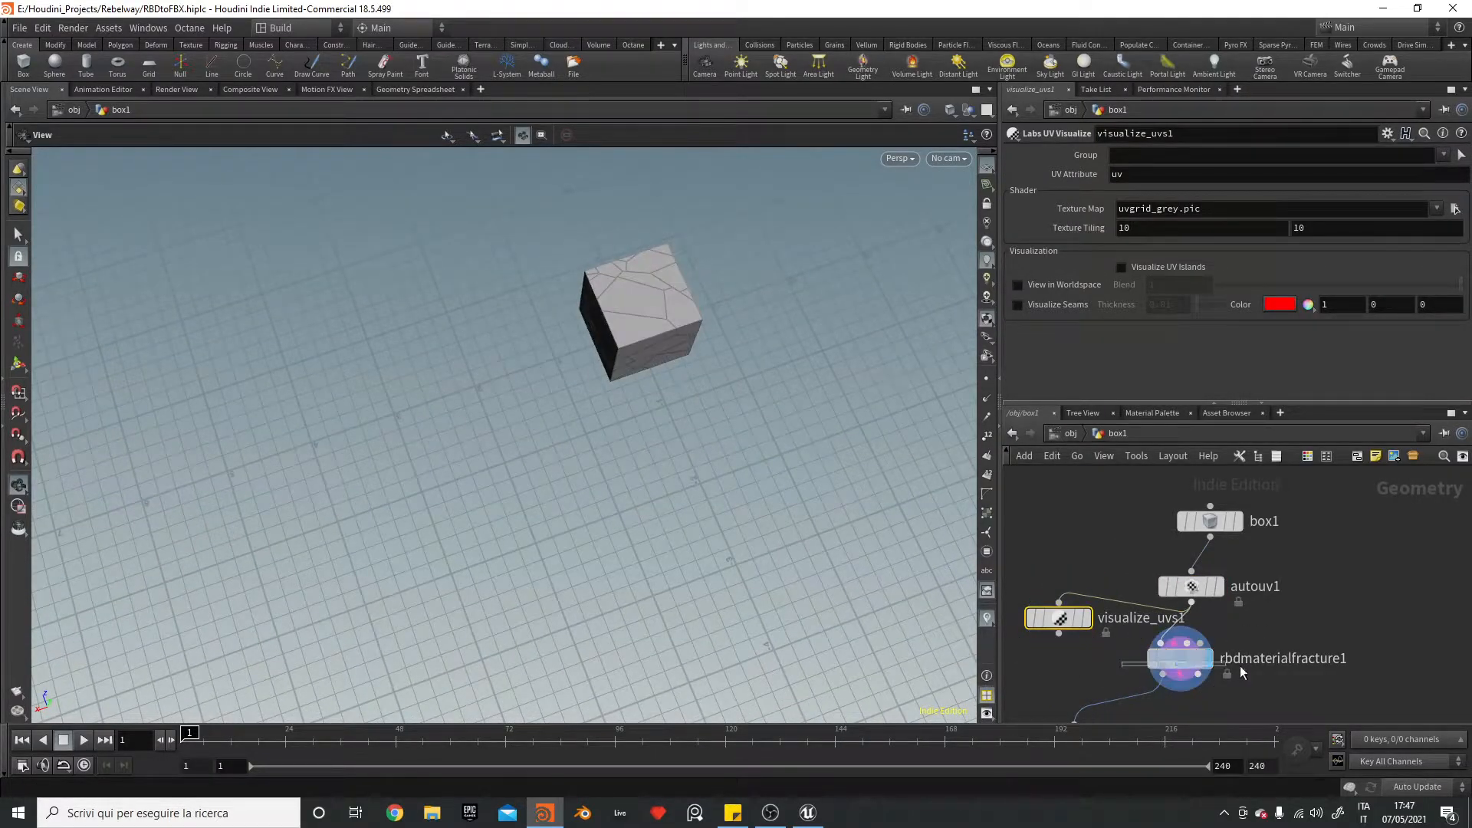
pyautogui.click(1171, 658)
pyautogui.scroll(5, 1120, 272)
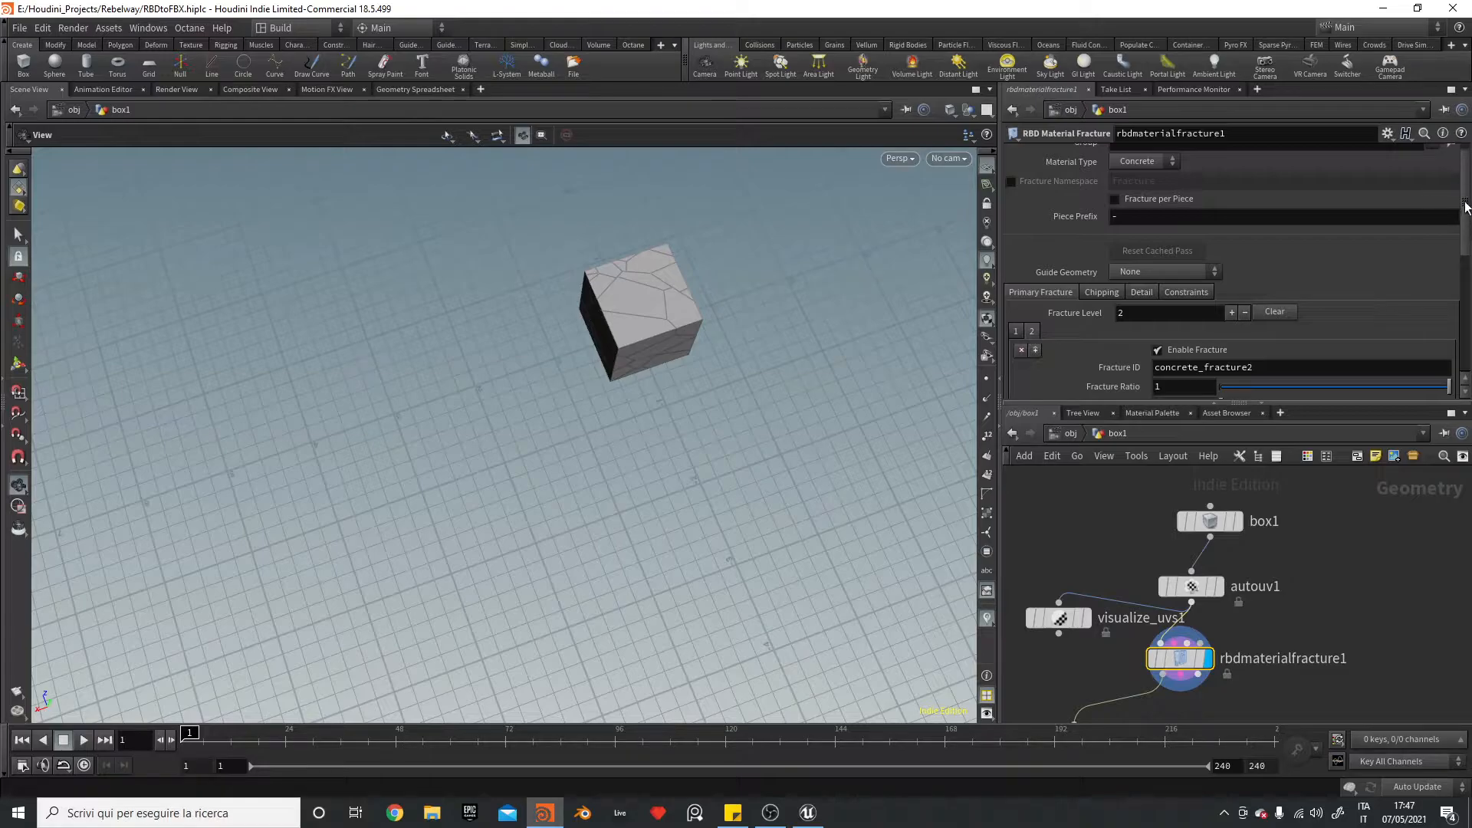
pyautogui.scroll(1, 1466, 205)
# - Duplicate the UV Visualize node, connect the copy to the fracture's first output, display it and place it beside the Exploded View node
pyautogui.moveTo(1100, 602)
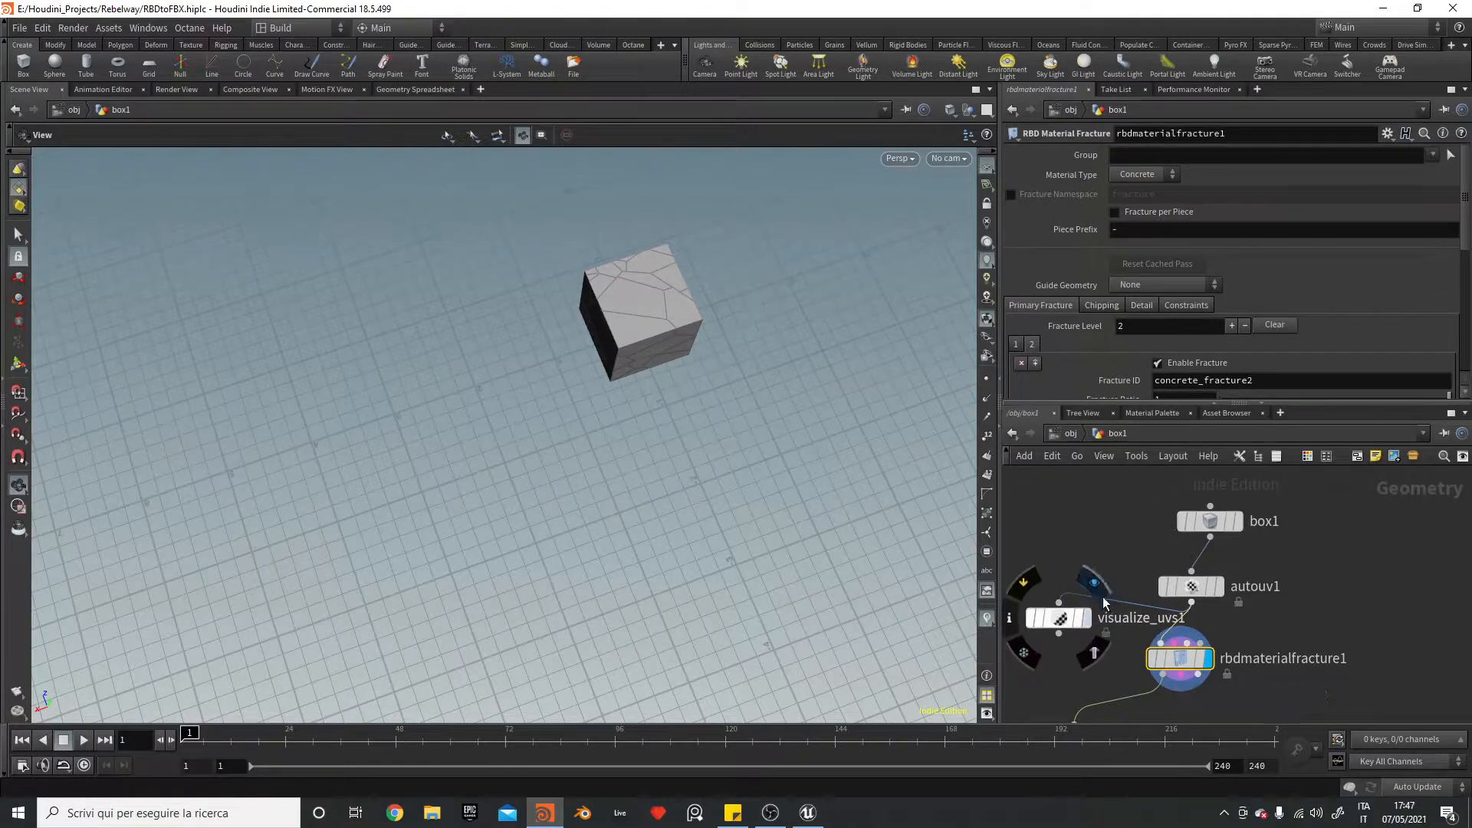
pyautogui.scroll(-2, 1095, 537)
pyautogui.moveTo(1107, 542); pyautogui.dragTo(1166, 469, button='middle')
pyautogui.keyDown('alt'); pyautogui.moveTo(1131, 525); pyautogui.dragTo(1075, 580); pyautogui.keyUp('alt')
pyautogui.moveTo(1075, 580)
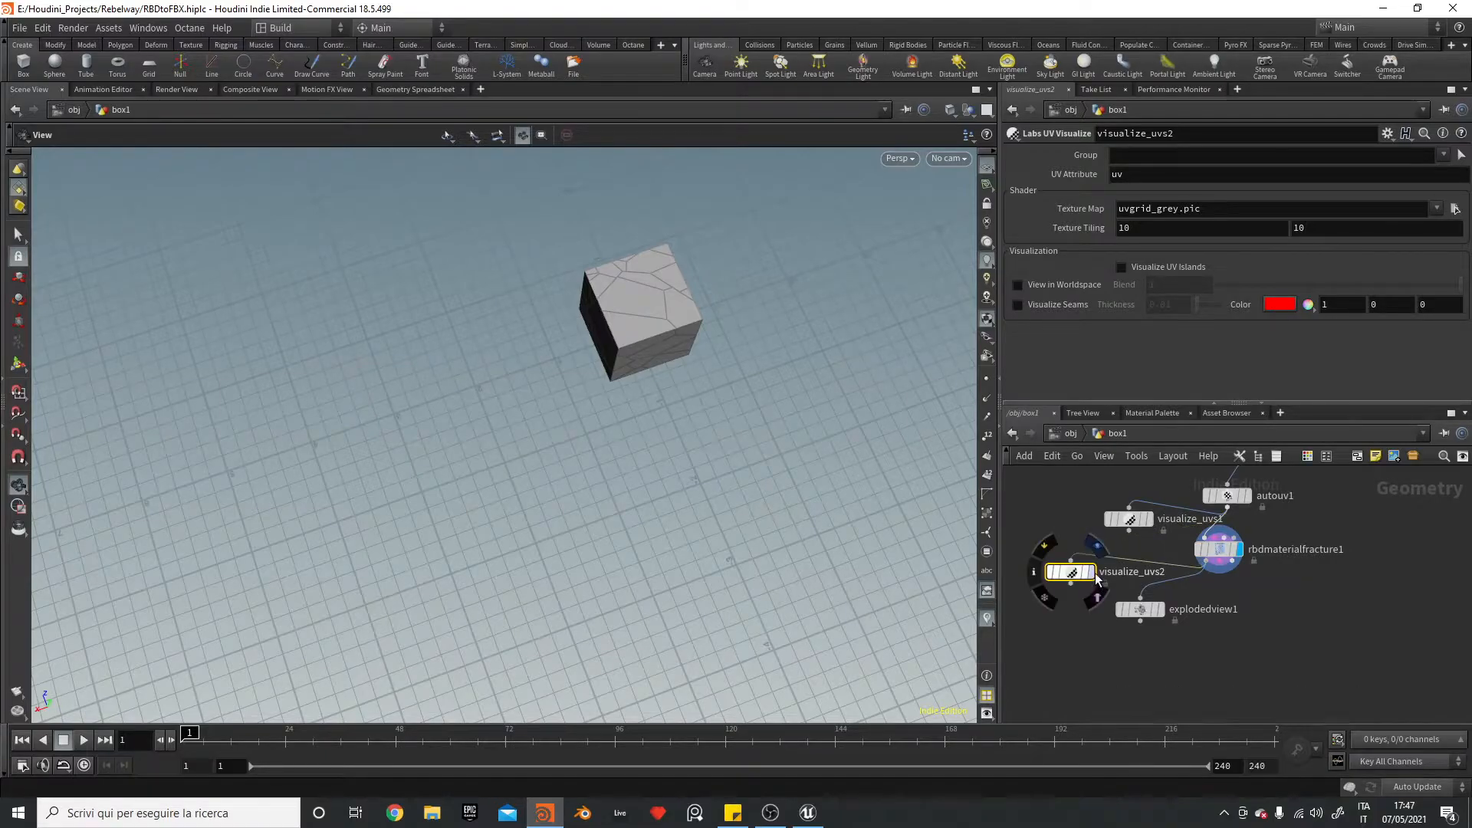
pyautogui.click(1092, 572)
pyautogui.moveTo(614, 368); pyautogui.dragTo(851, 384)
pyautogui.moveTo(1070, 579); pyautogui.dragTo(1055, 618)
# - Add a Facet node fed by the fracture's first output and display it
pyautogui.press('Tab')
pyautogui.write('fac')
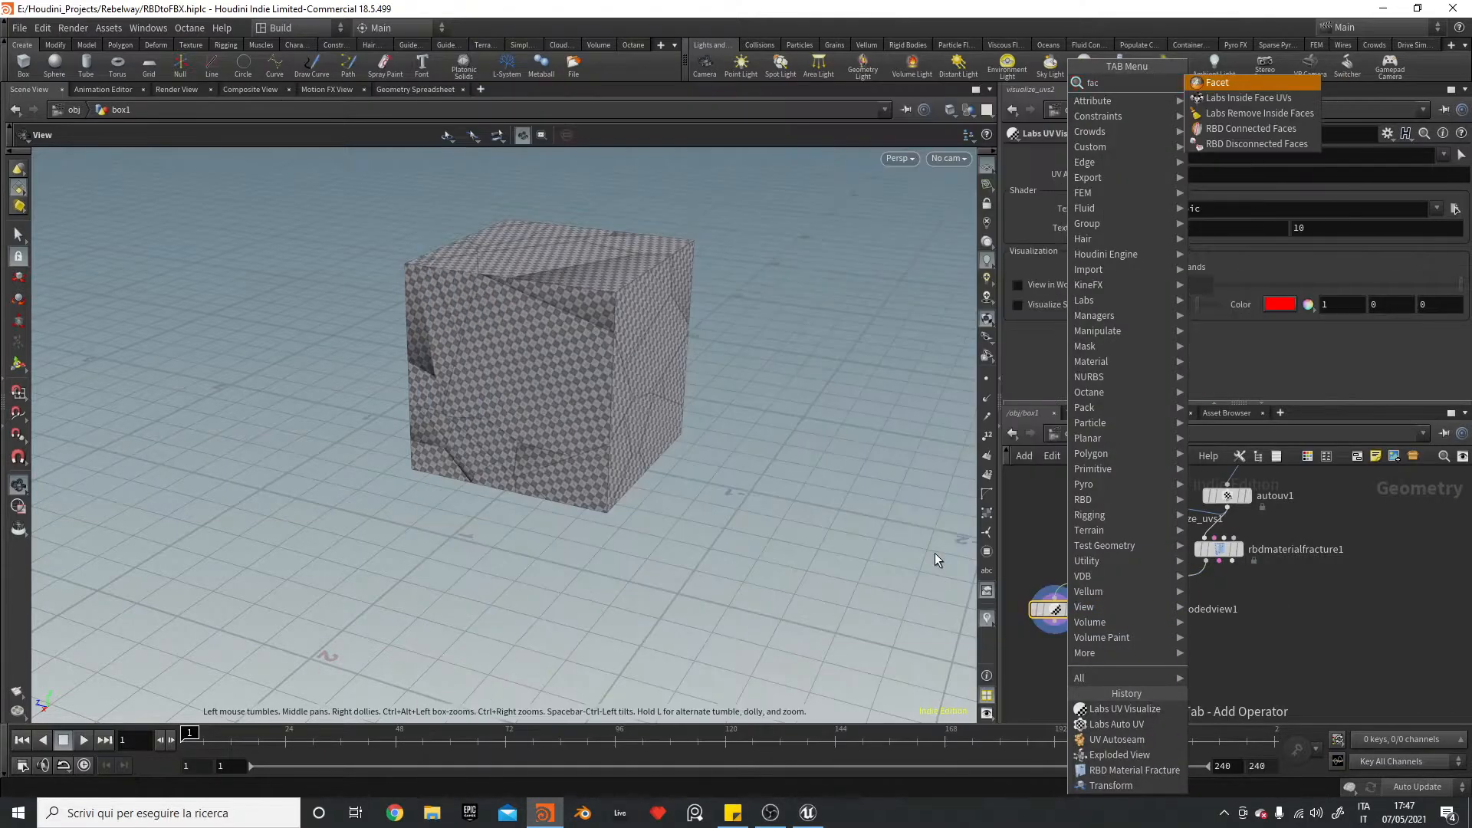
pyautogui.press('Return')
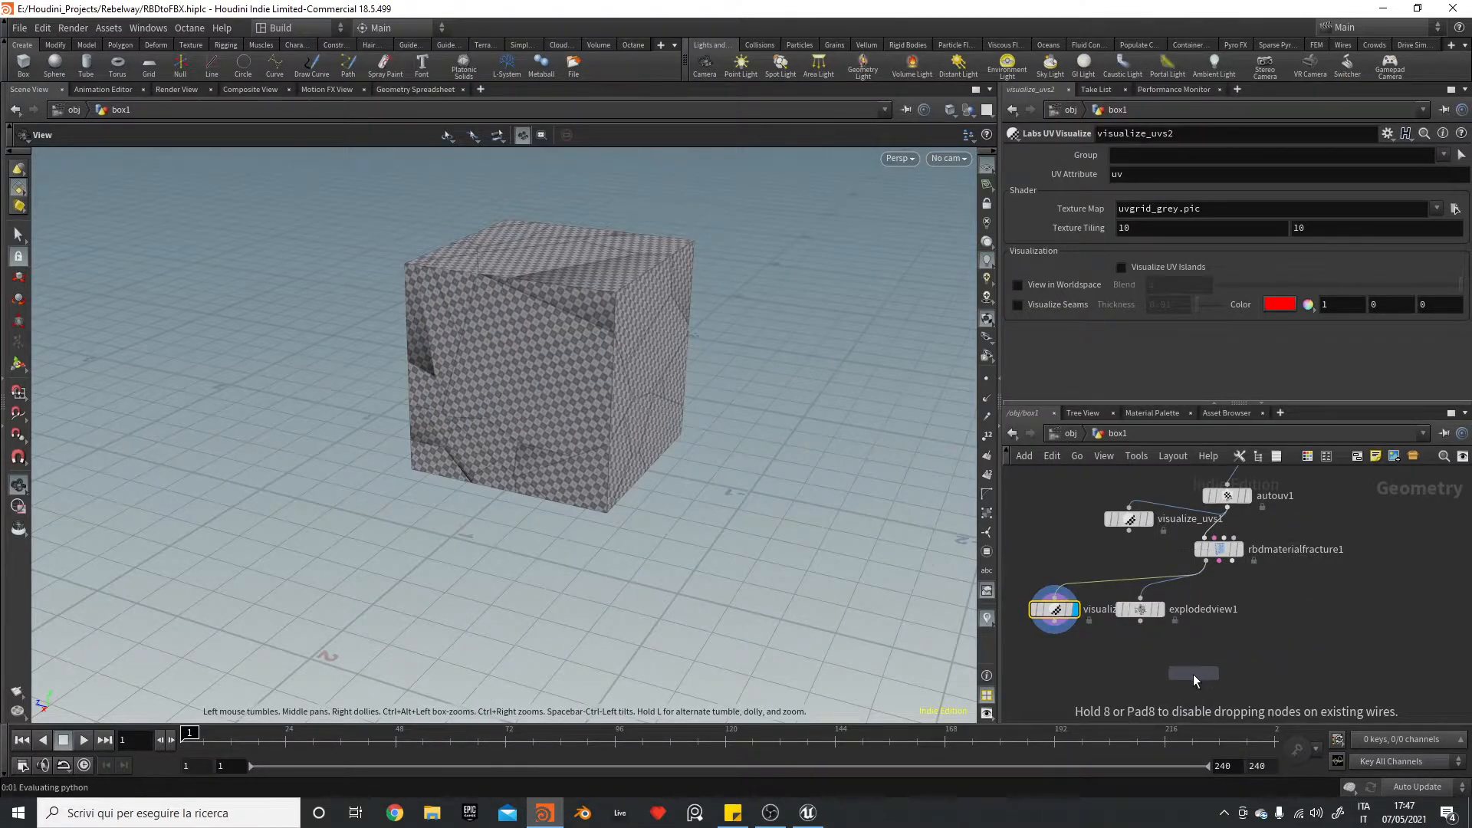
pyautogui.click(1193, 673)
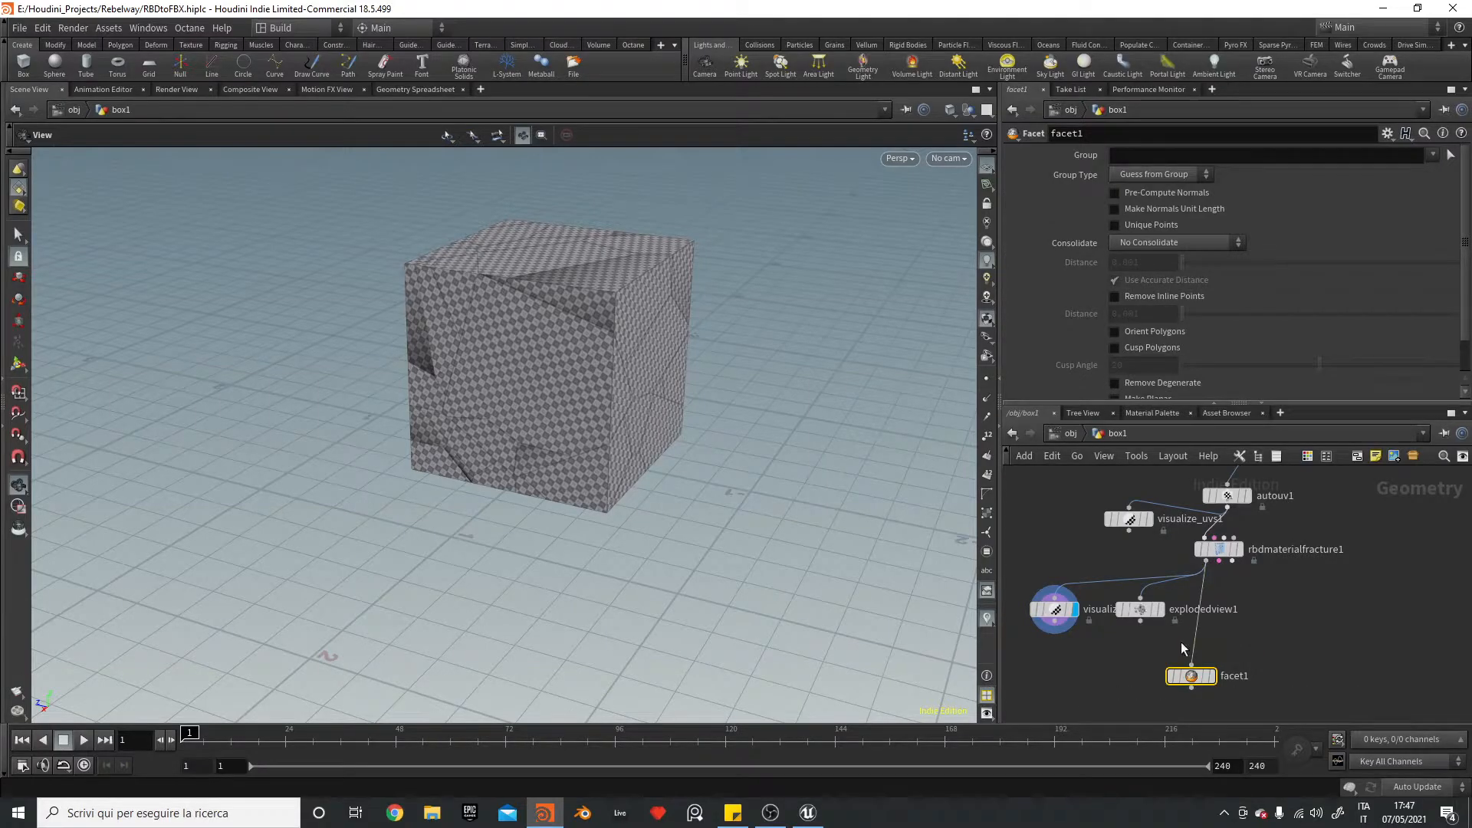
pyautogui.click(1212, 676)
# - Move the second UV Visualize node below the Facet node, connect it to the Facet output and display it
pyautogui.scroll(-2, 1093, 640)
pyautogui.moveTo(1094, 639); pyautogui.dragTo(1114, 530, button='middle')
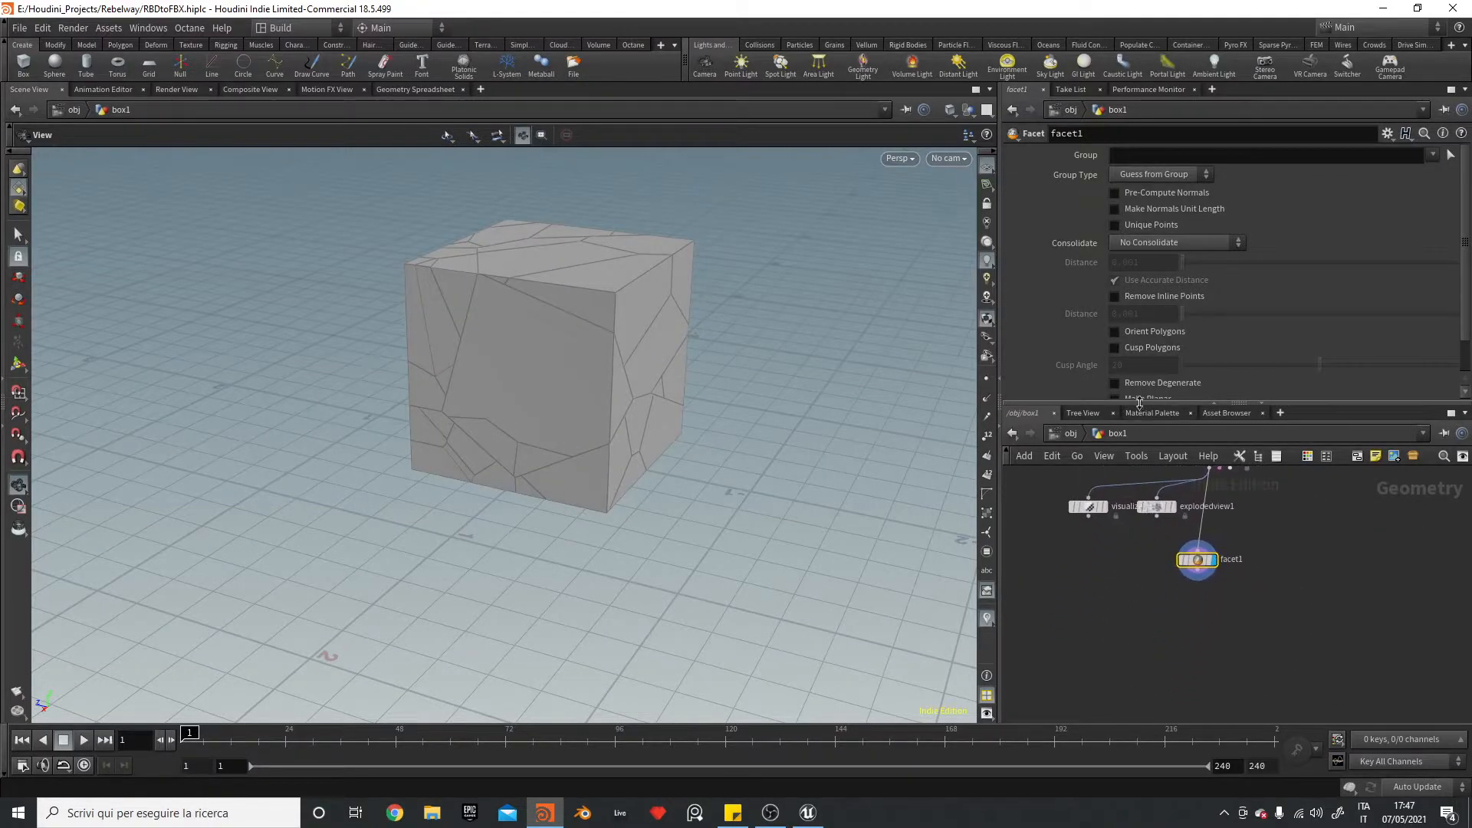
pyautogui.moveTo(1092, 519); pyautogui.dragTo(1090, 631)
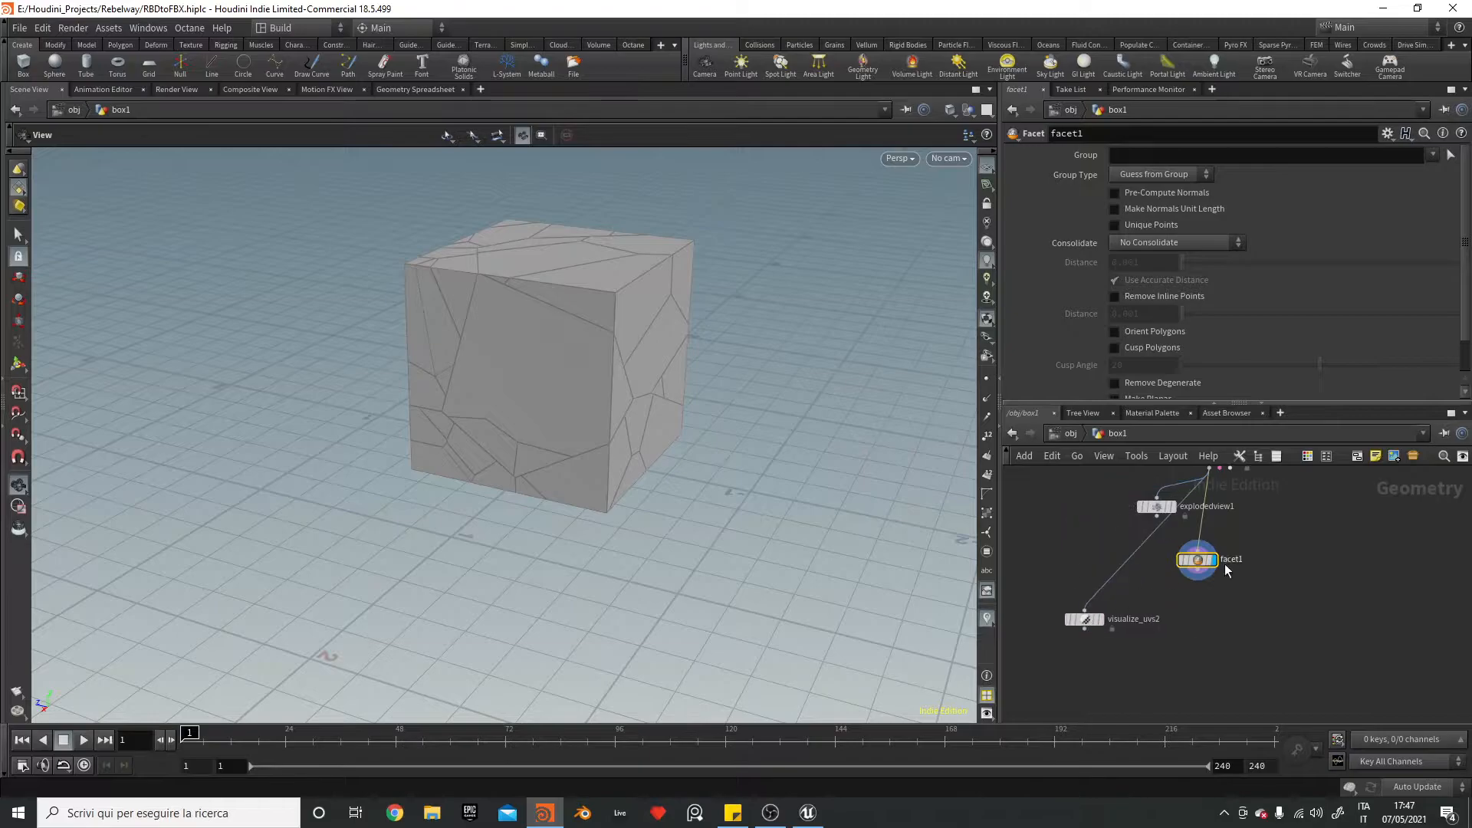
pyautogui.moveTo(1197, 571); pyautogui.dragTo(1086, 619)
pyautogui.click(1100, 620)
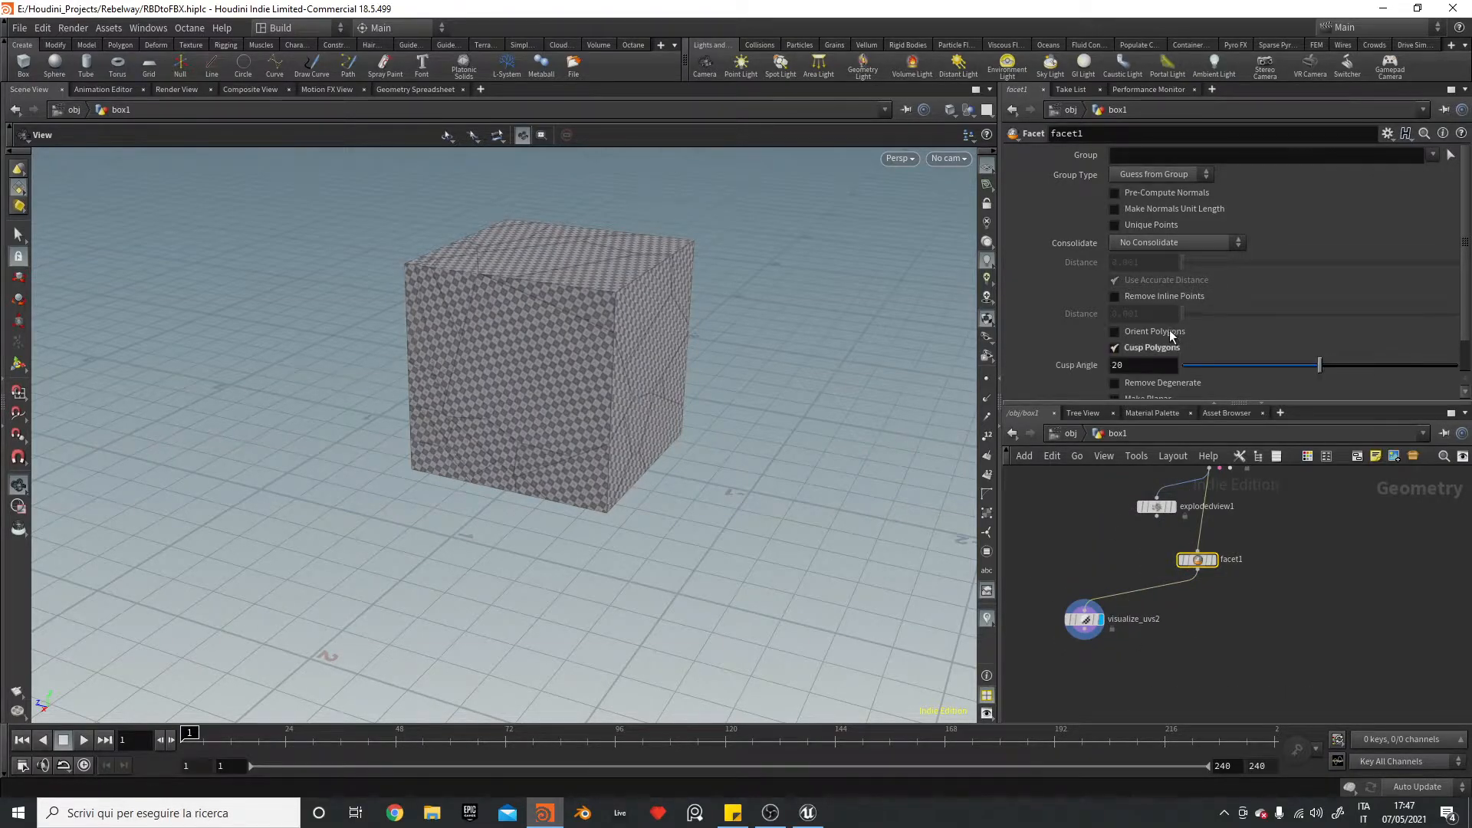
# - Enable Cusp Polygons, Pre-Compute Normals and Post-Compute Normals on the Facet node
pyautogui.moveTo(723, 302); pyautogui.dragTo(683, 269)
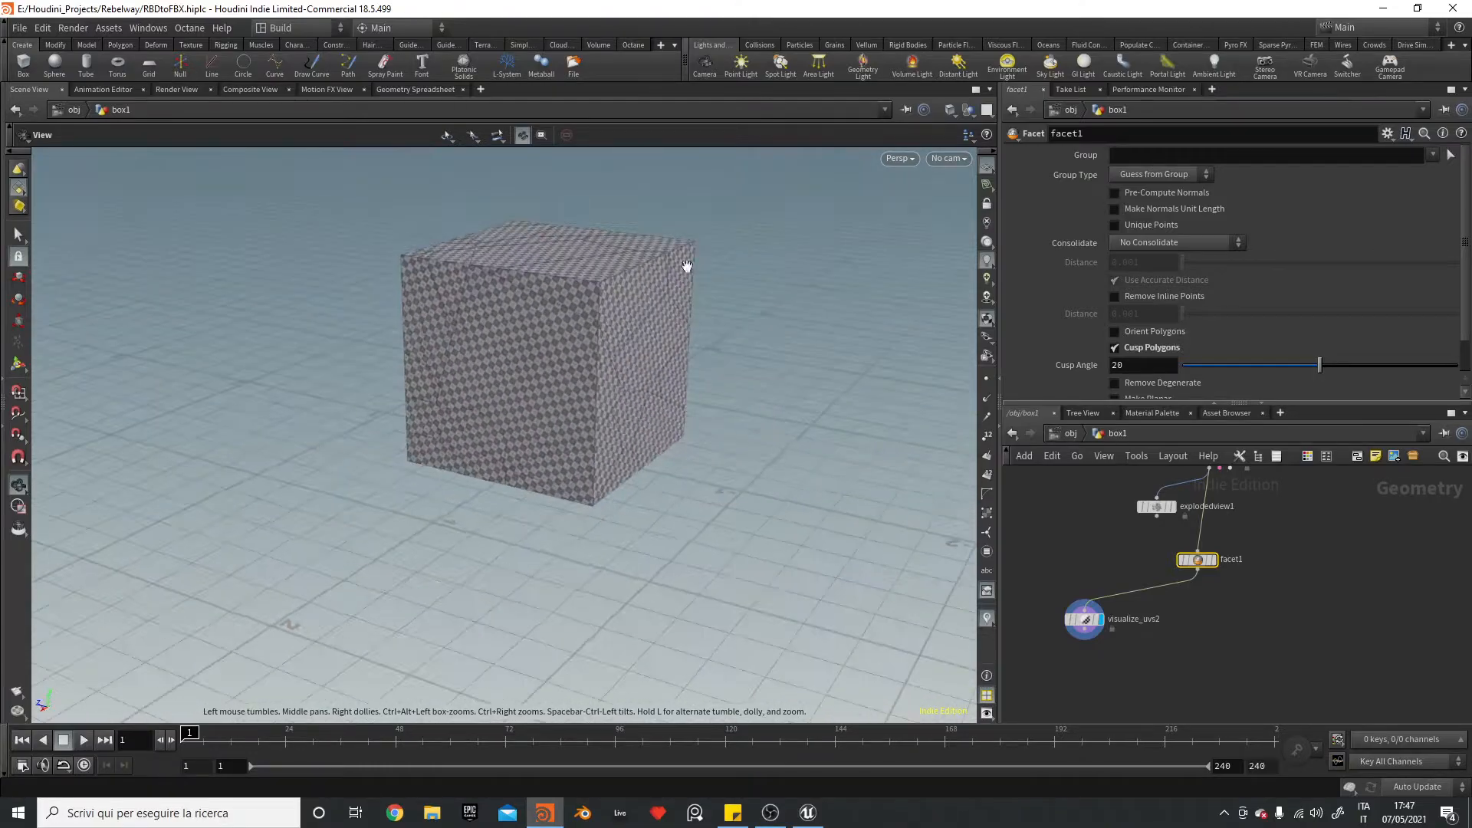
pyautogui.scroll(-1, 1467, 253)
pyautogui.scroll(-1, 1467, 254)
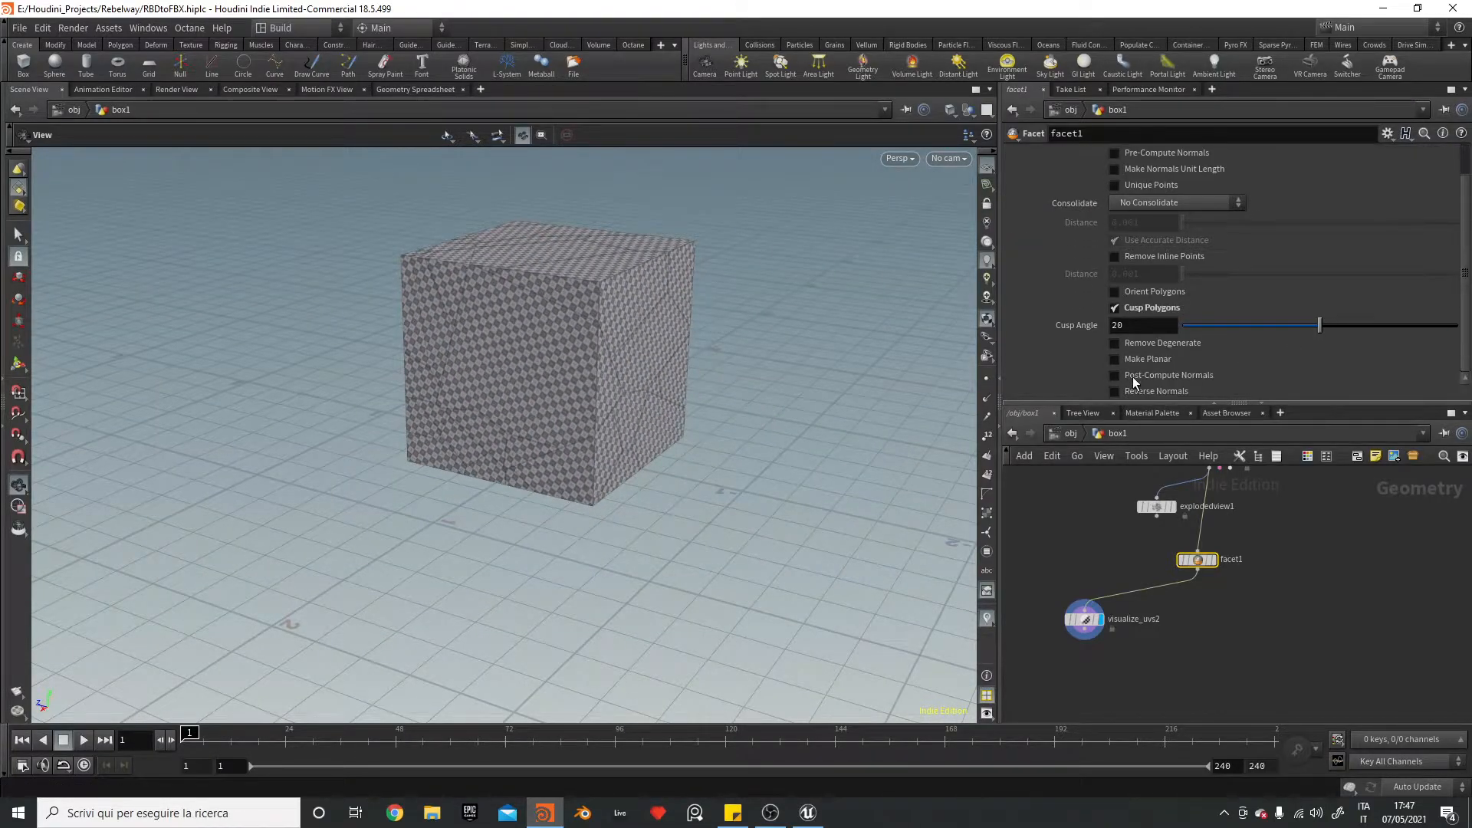
pyautogui.click(1177, 151)
pyautogui.moveTo(841, 408); pyautogui.dragTo(680, 453)
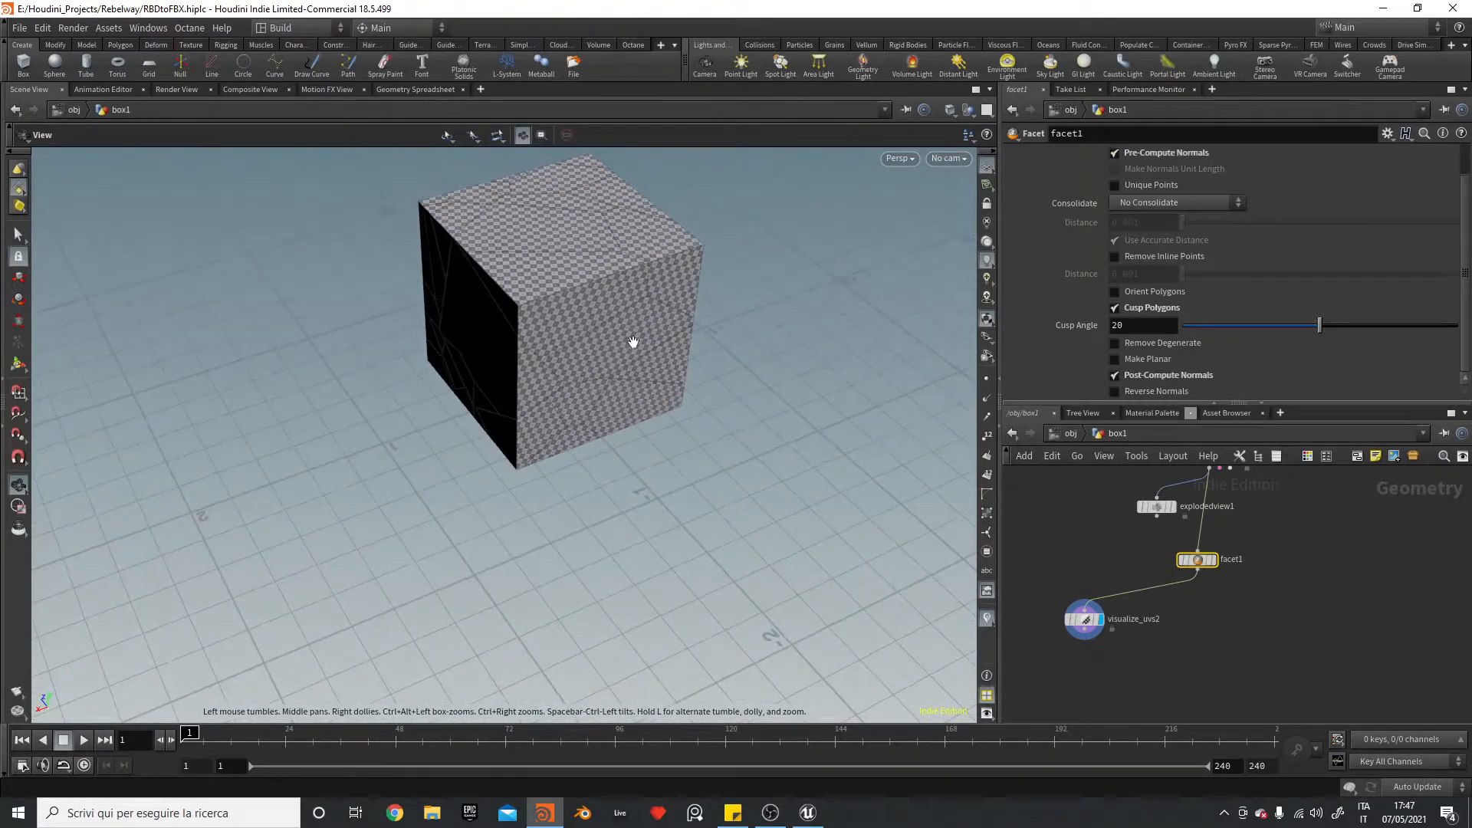
# - Move the Exploded View node below the second UV Visualize node, connect it to that node's output and display it
pyautogui.moveTo(1158, 509); pyautogui.dragTo(1031, 636)
pyautogui.click(1038, 632)
pyautogui.moveTo(748, 496); pyautogui.dragTo(583, 368)
pyautogui.moveTo(1047, 650); pyautogui.dragTo(1052, 700)
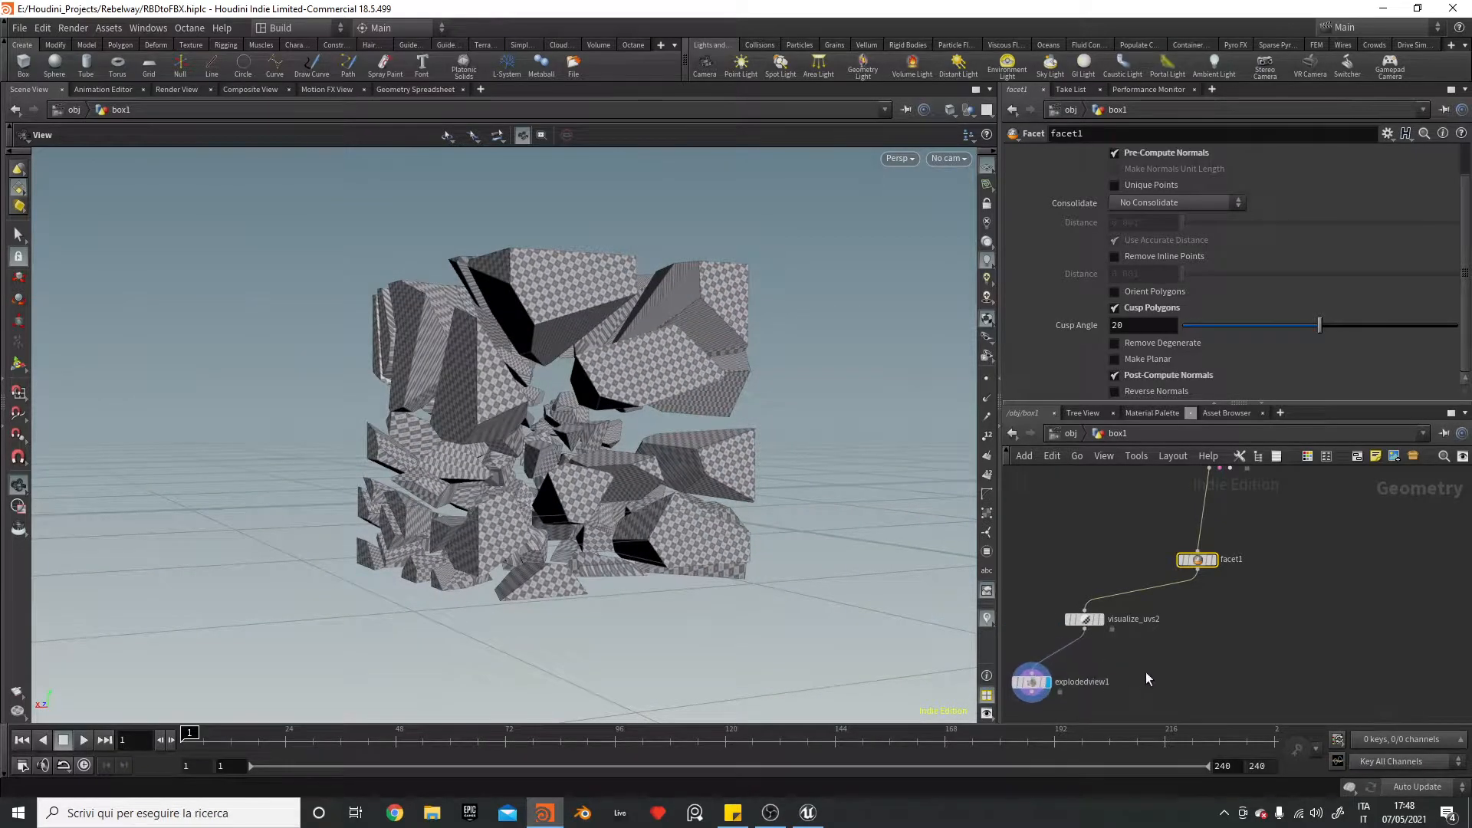
# - Insert a Labs Inside Face UVs node between the Facet and UV Visualize nodes, and inspect the interior UVs on the pieces
pyautogui.press('Tab')
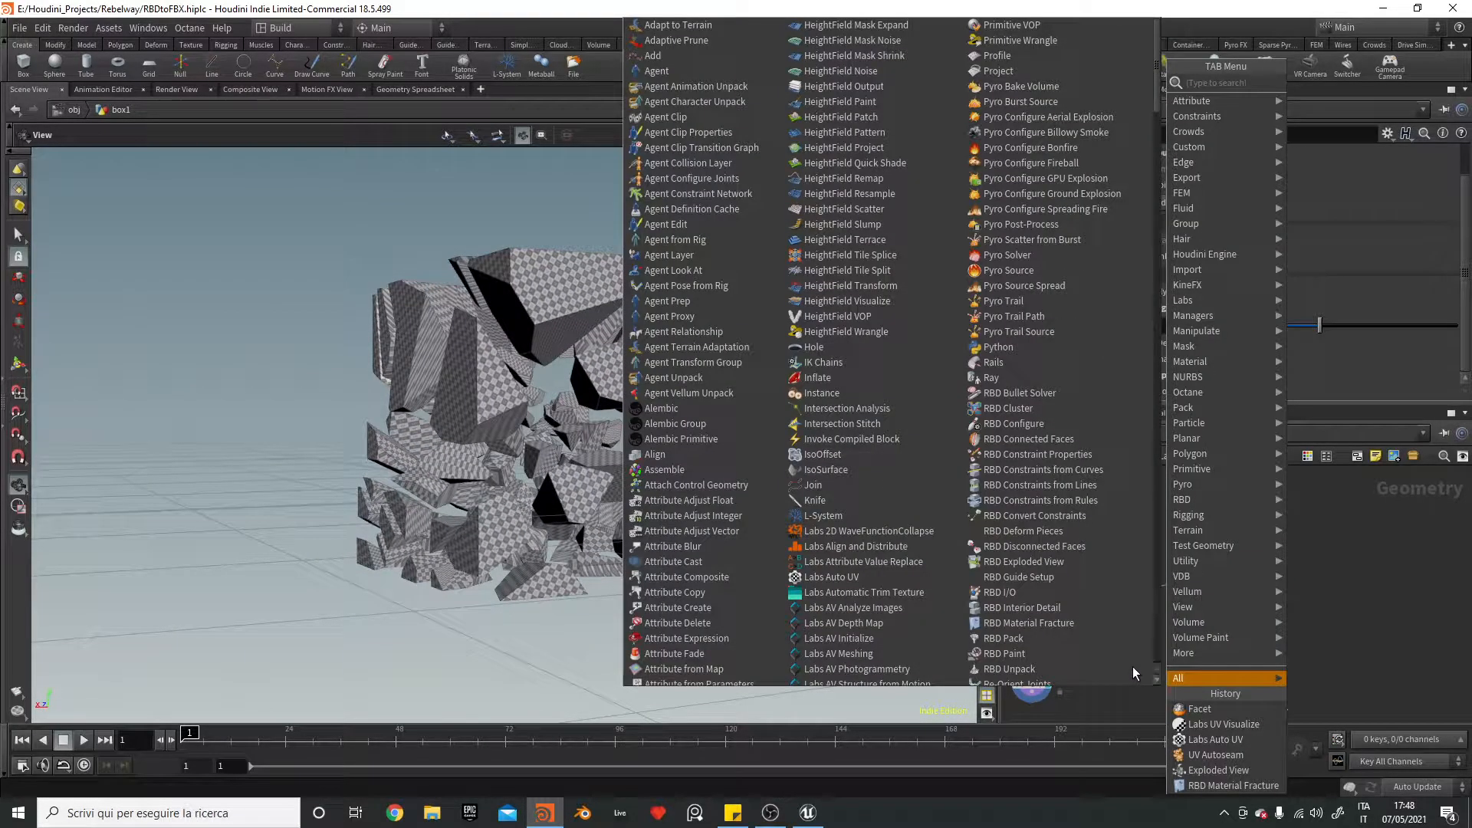
pyautogui.write('inside')
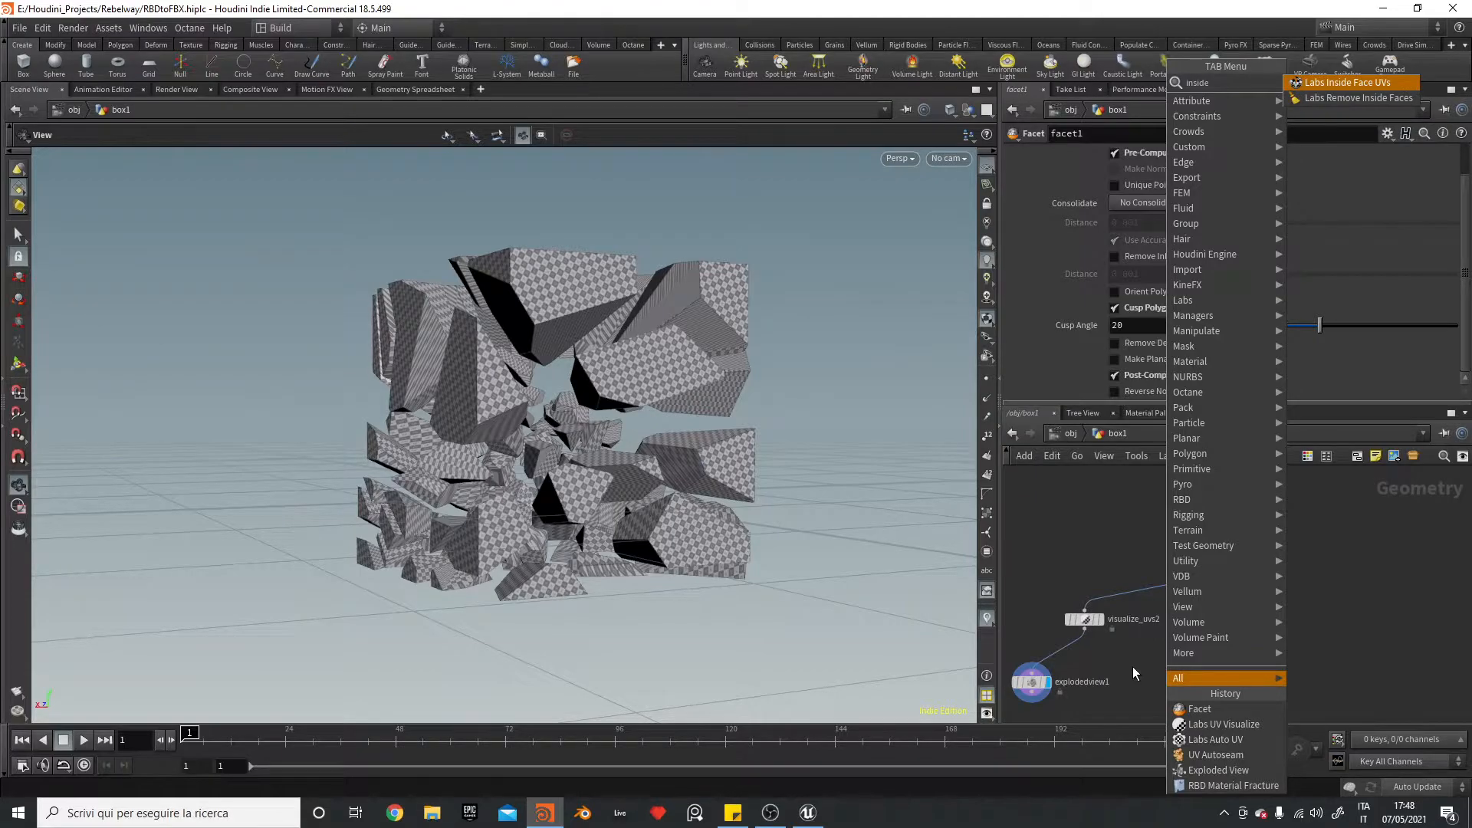
pyautogui.press('Return')
pyautogui.click(1169, 603)
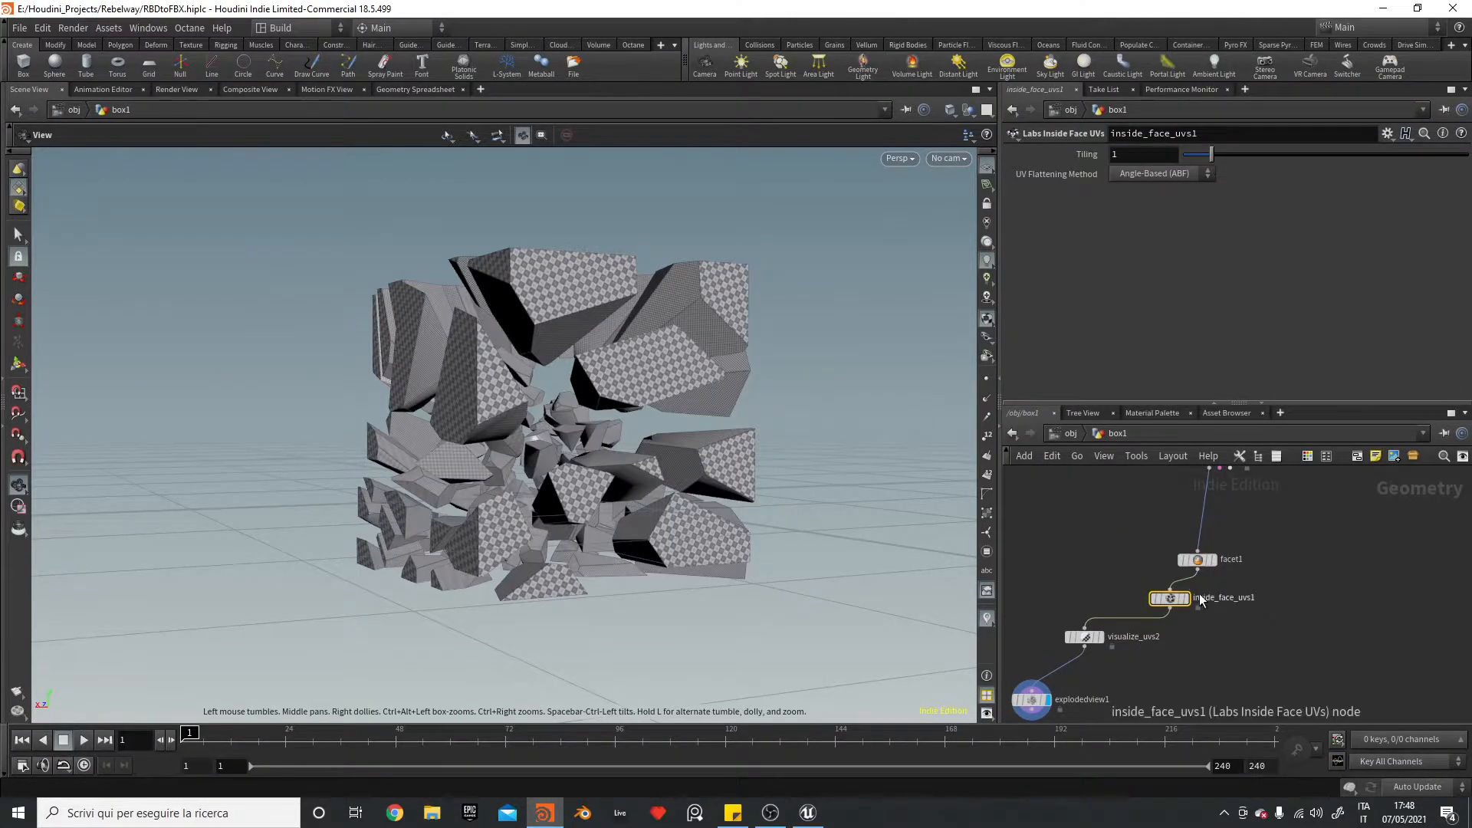
pyautogui.scroll(8, 859, 264)
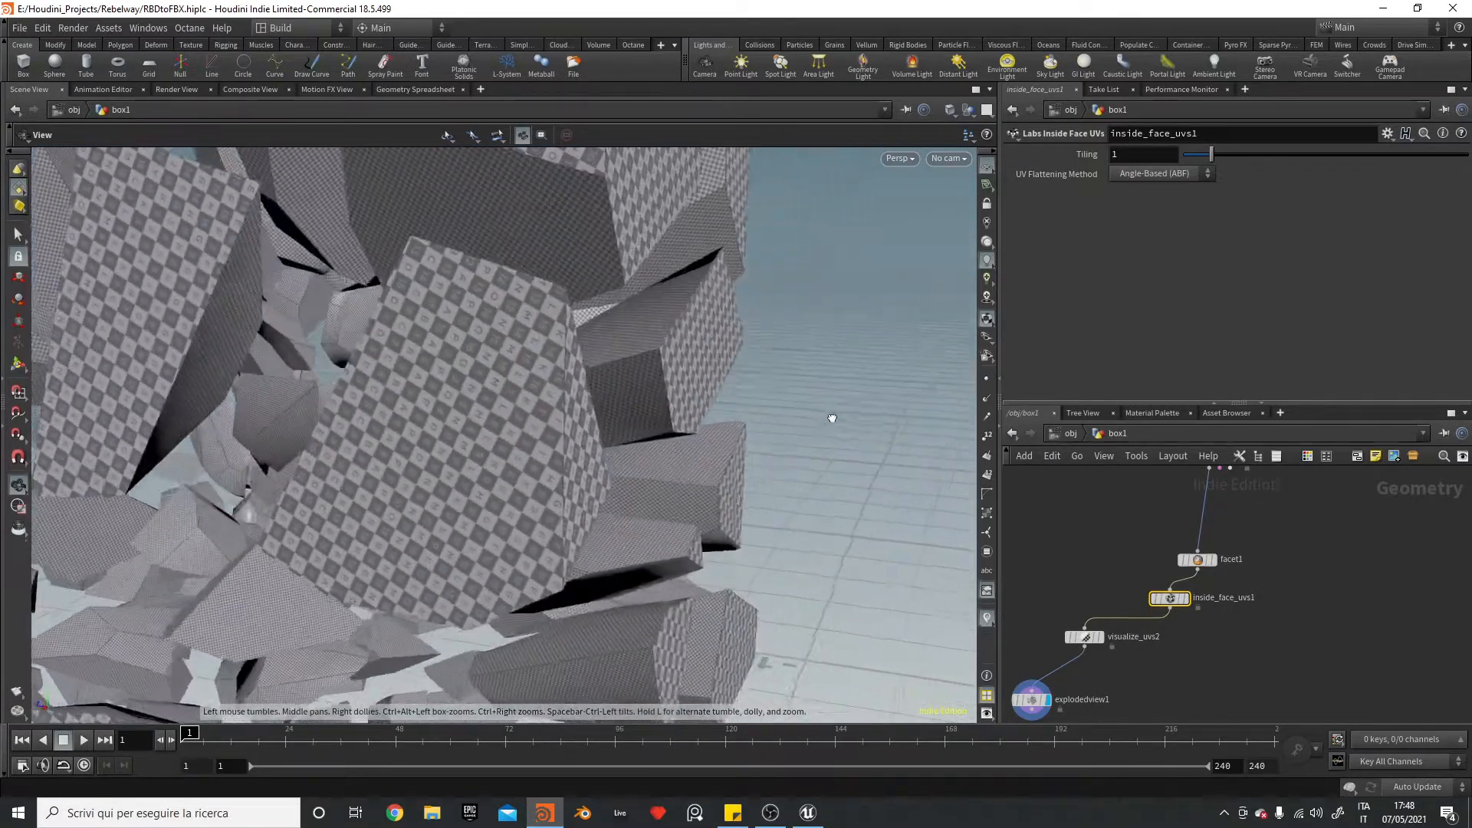
pyautogui.moveTo(832, 418); pyautogui.dragTo(709, 430)
pyautogui.moveTo(840, 361); pyautogui.dragTo(688, 412, button='right')
pyautogui.moveTo(789, 335); pyautogui.dragTo(824, 365)
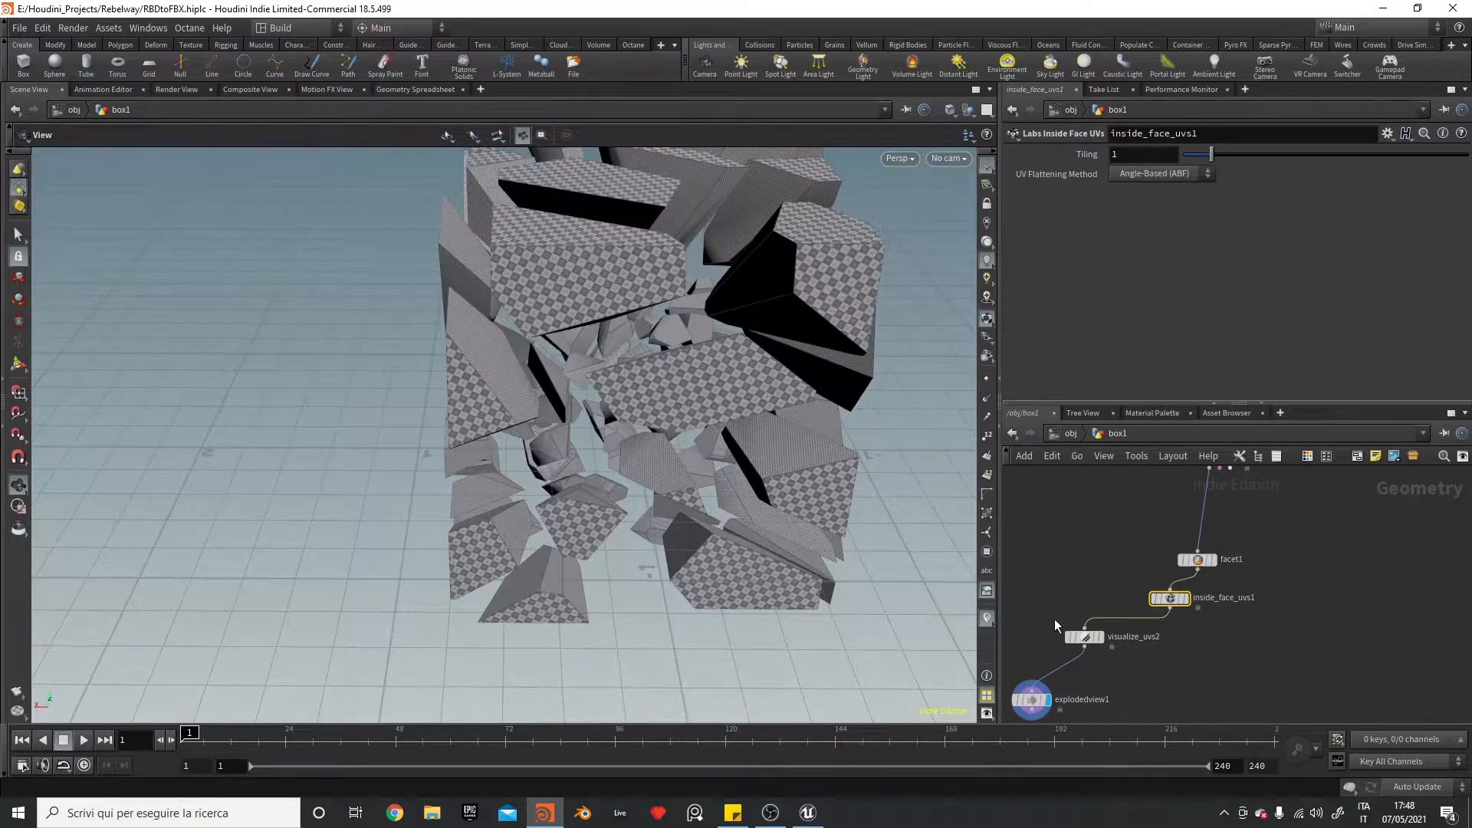
pyautogui.moveTo(1165, 604); pyautogui.dragTo(1204, 604)
pyautogui.scroll(-5, 1256, 533)
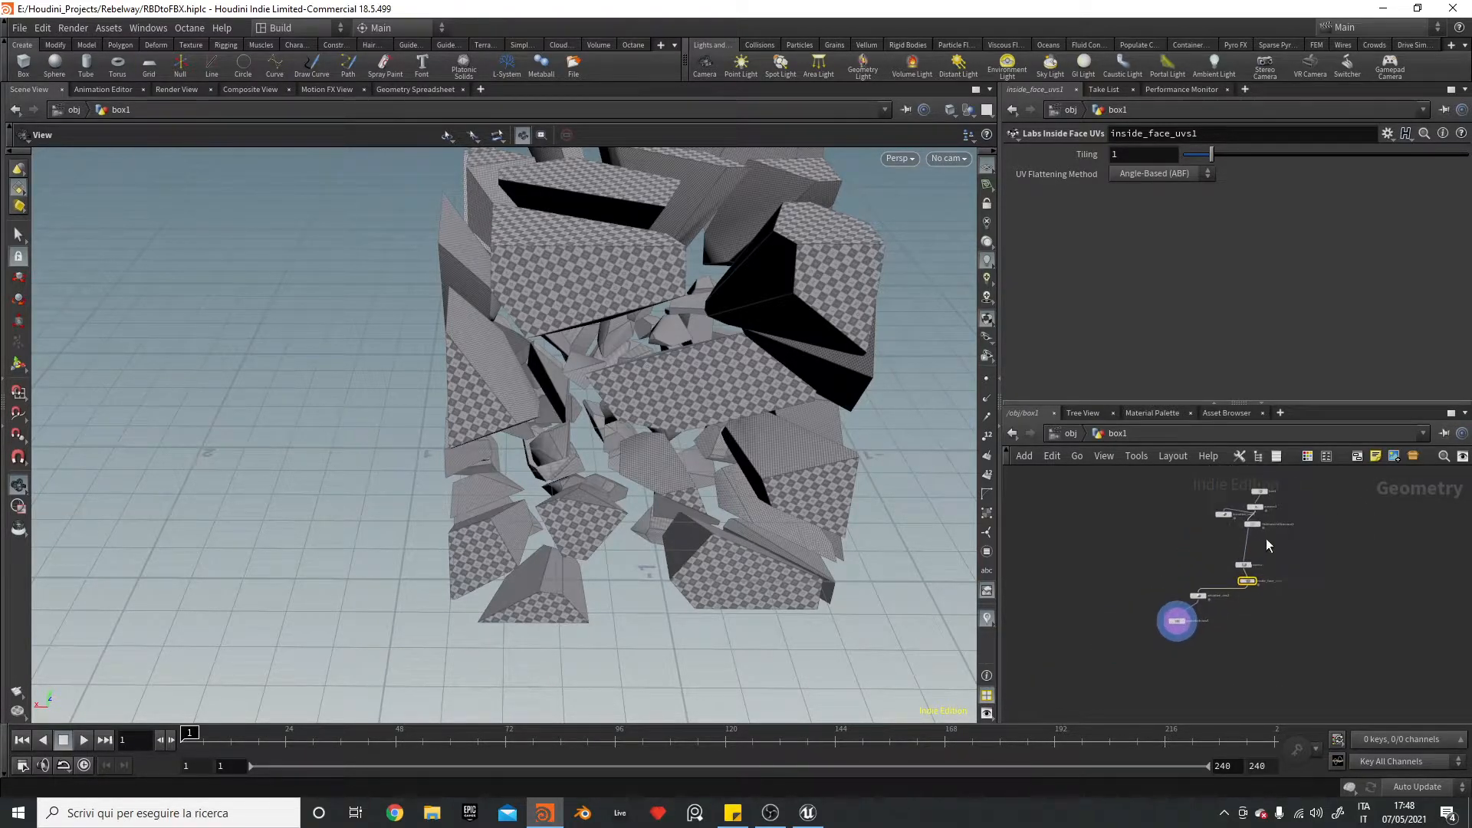
pyautogui.doubleClick(1253, 525)
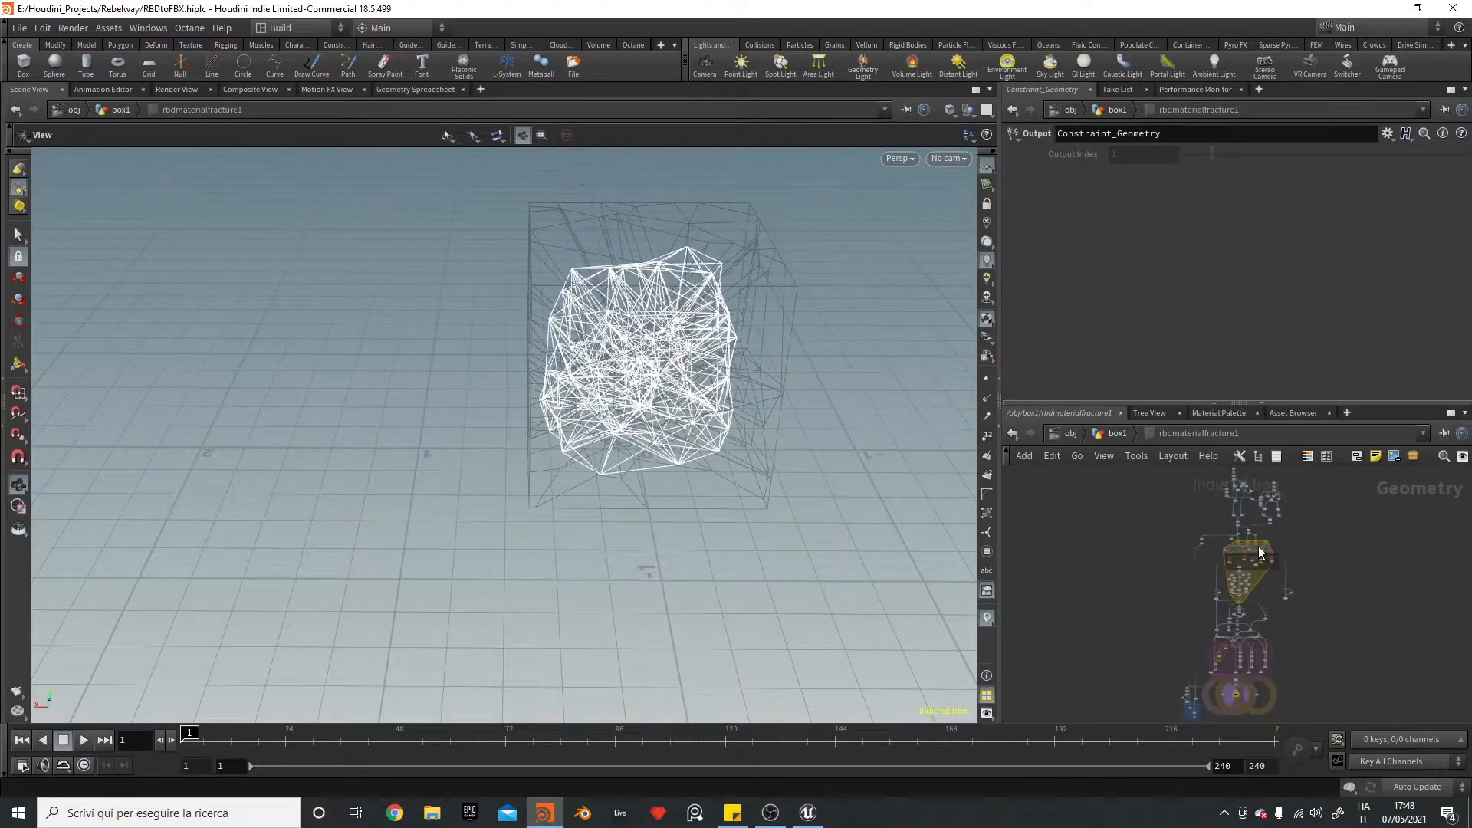
pyautogui.click(1109, 435)
pyautogui.scroll(3, 1219, 537)
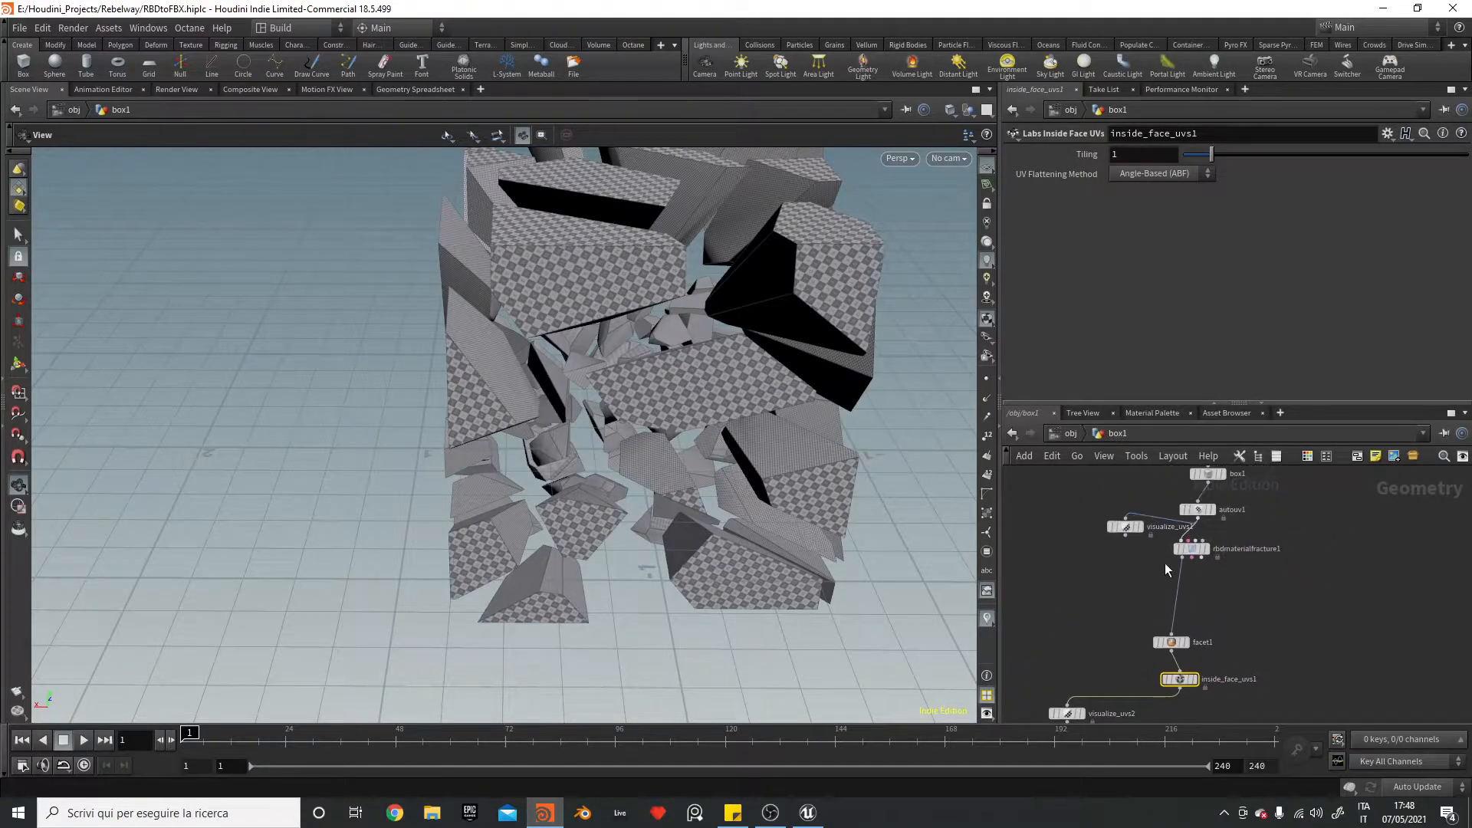
pyautogui.scroll(-3, 1222, 673)
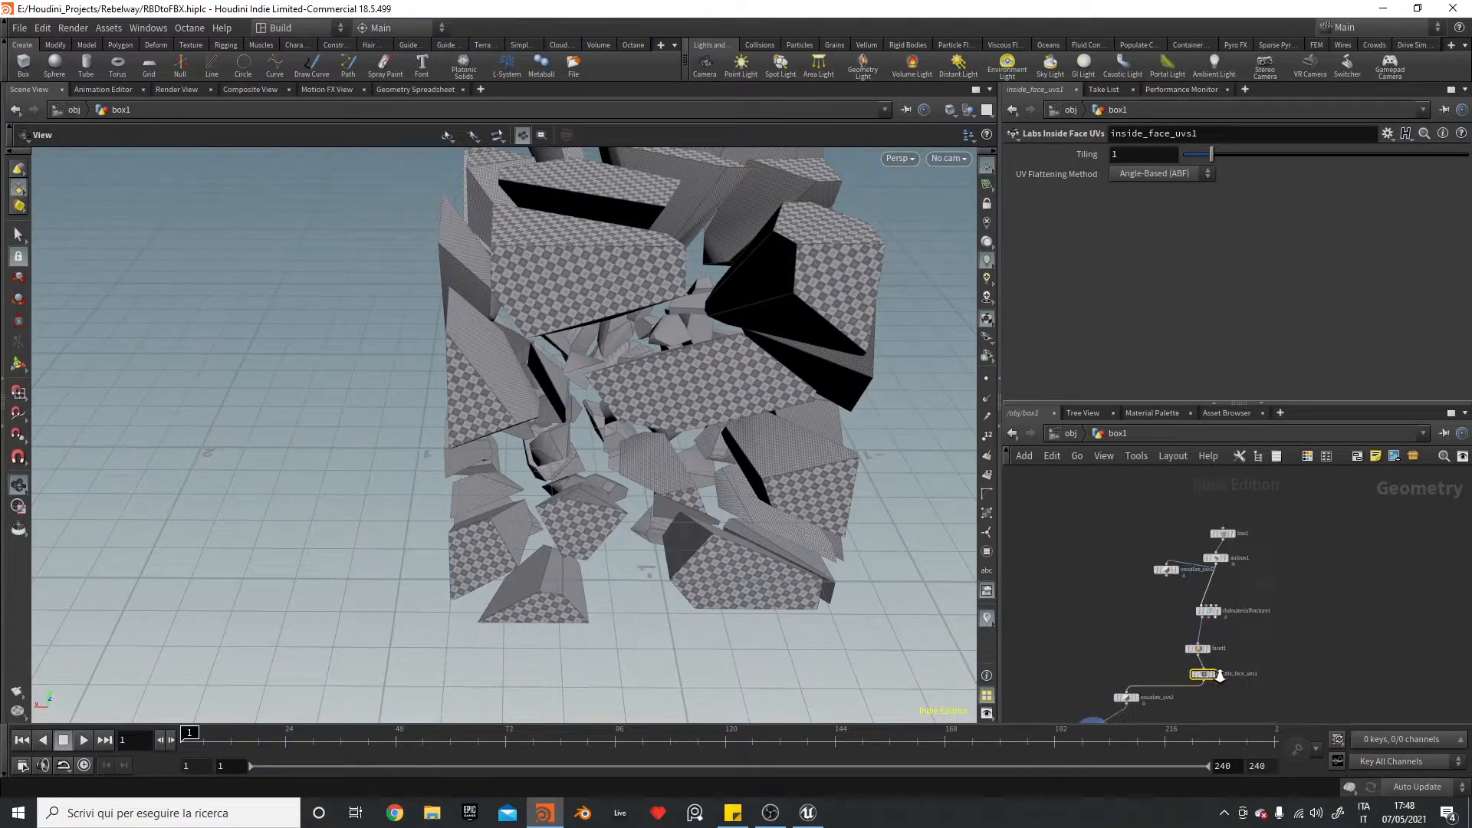
# - Add an Assemble node below the Inside Face UVs node, connect it to that node's output and display it
pyautogui.moveTo(1246, 720); pyautogui.dragTo(1235, 652, button='middle')
pyautogui.press('Tab')
pyautogui.write('ass')
pyautogui.press('Return')
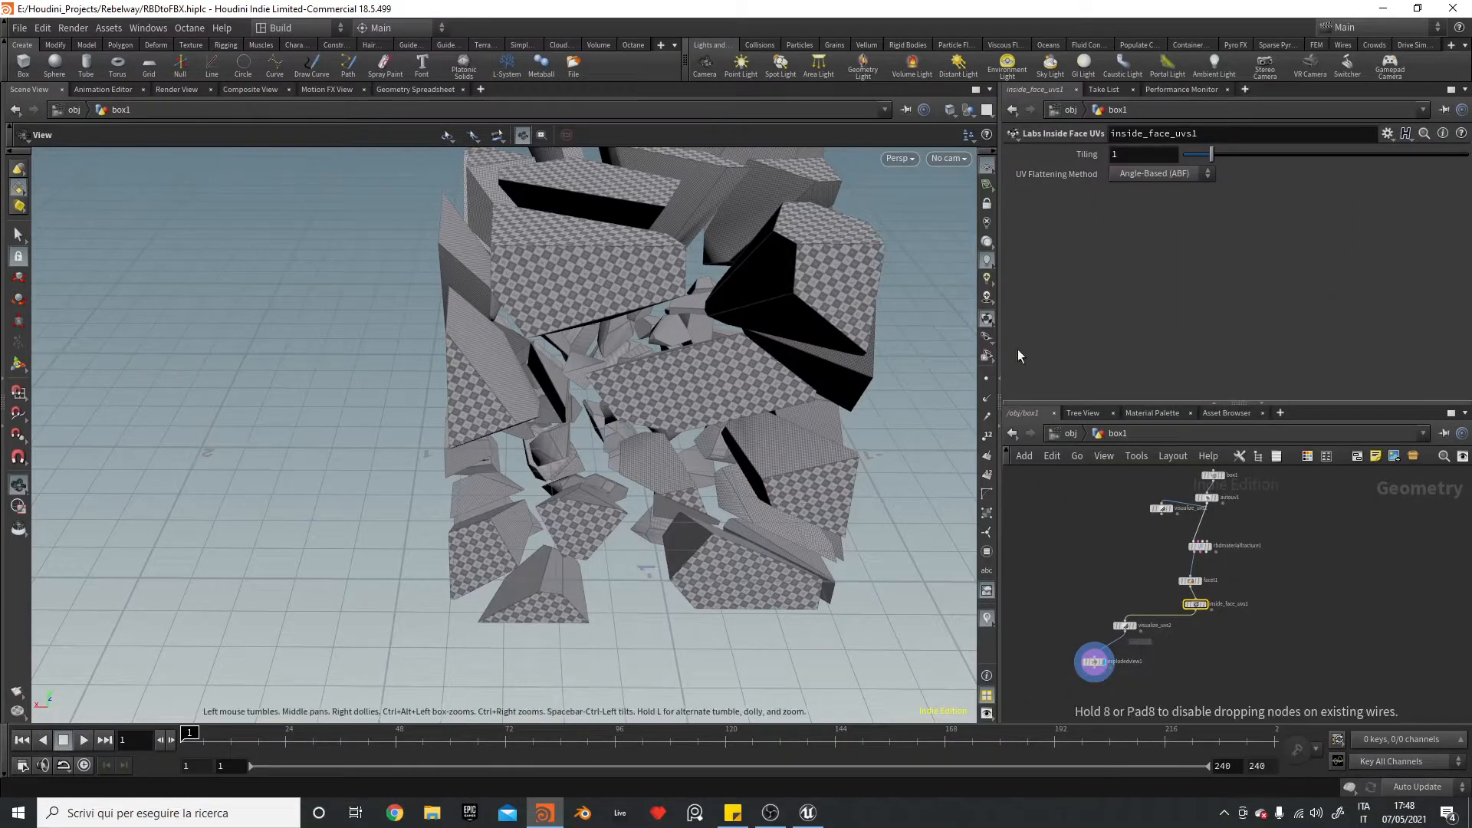
pyautogui.click(1199, 649)
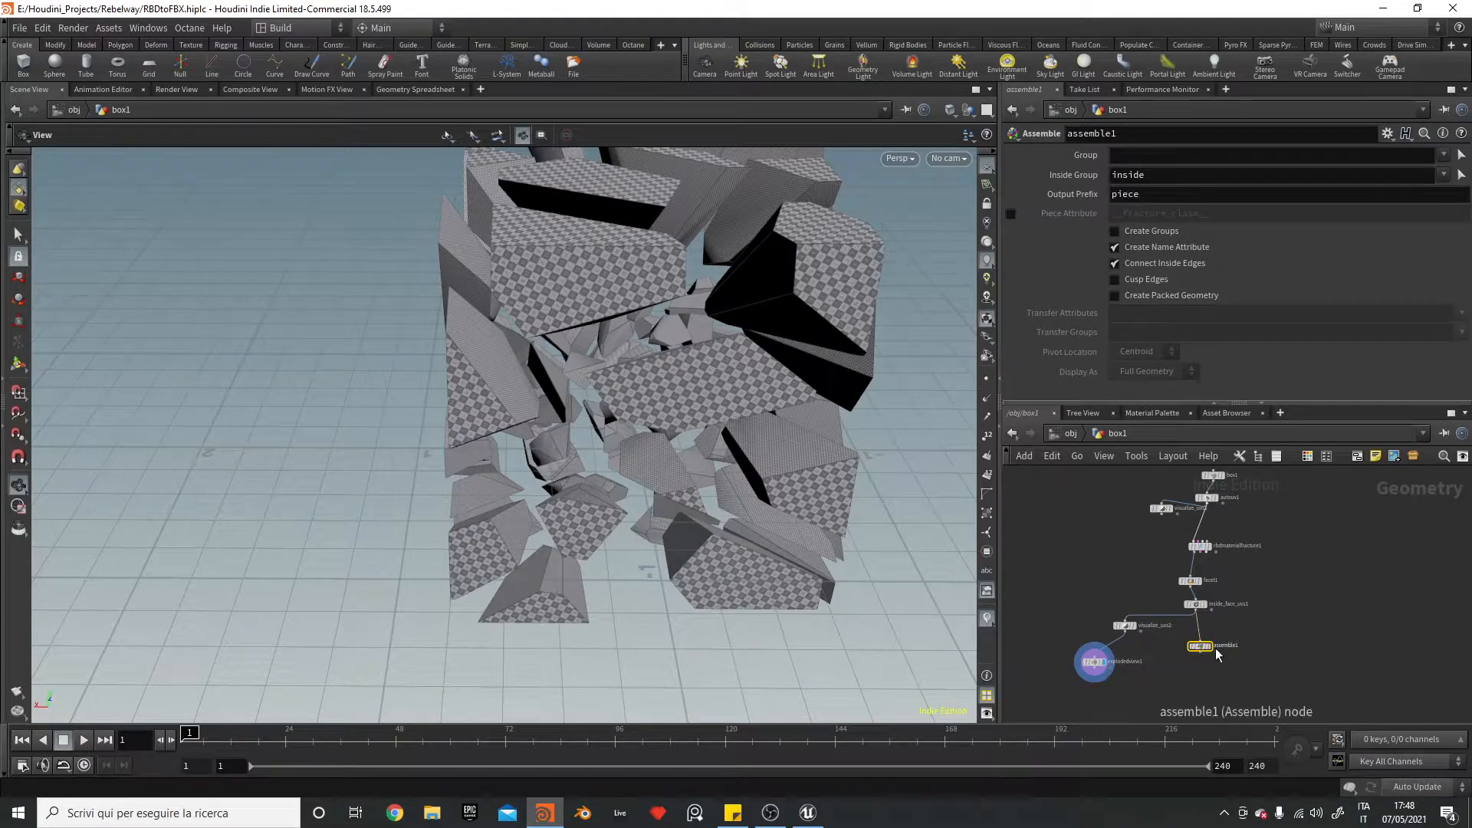
pyautogui.click(1211, 646)
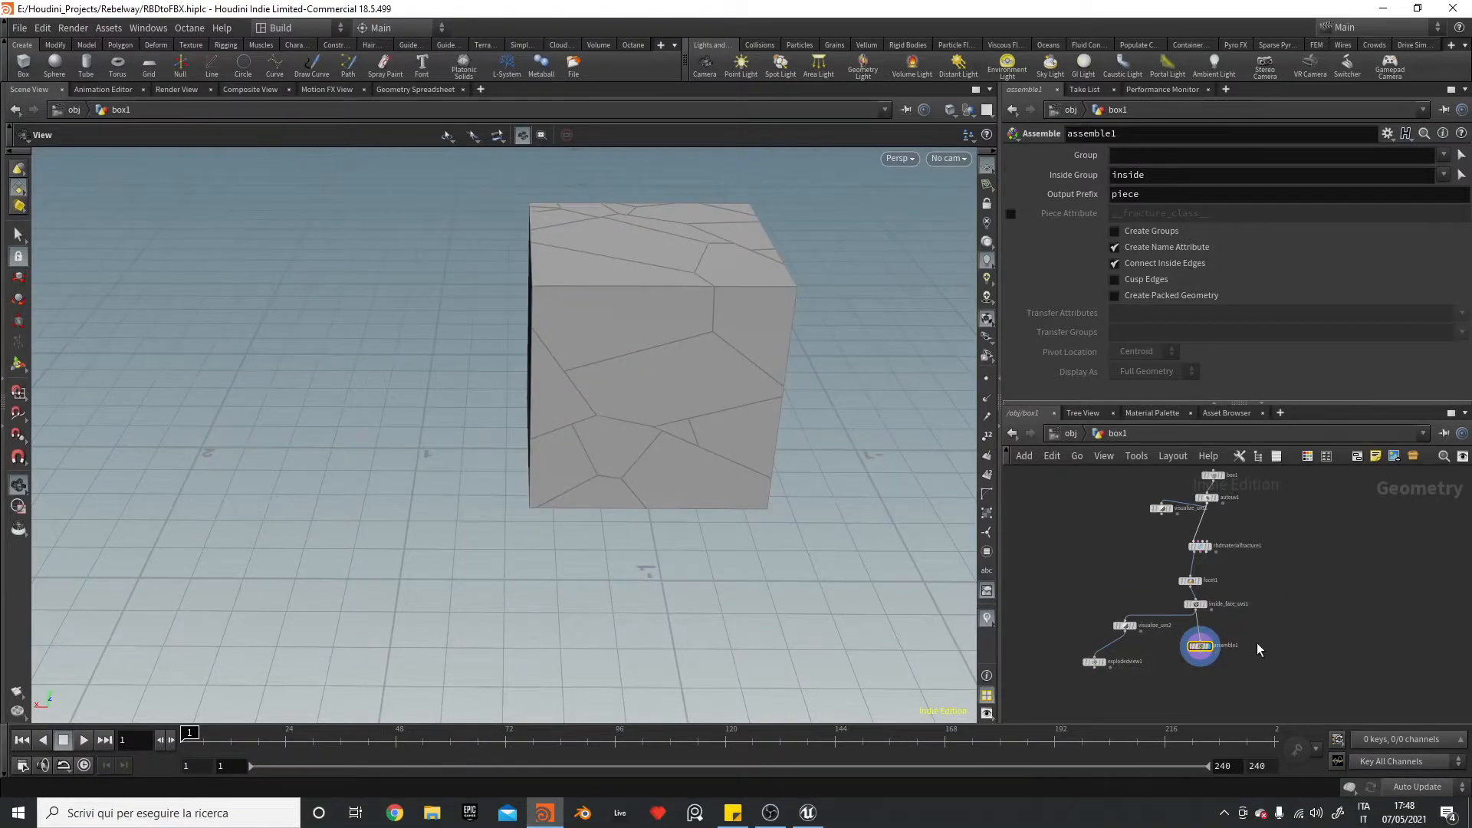
# - Enable Create Packed Geometry on the Assemble node and set both Transfer Attributes and Transfer Groups to *
pyautogui.scroll(4, 1258, 651)
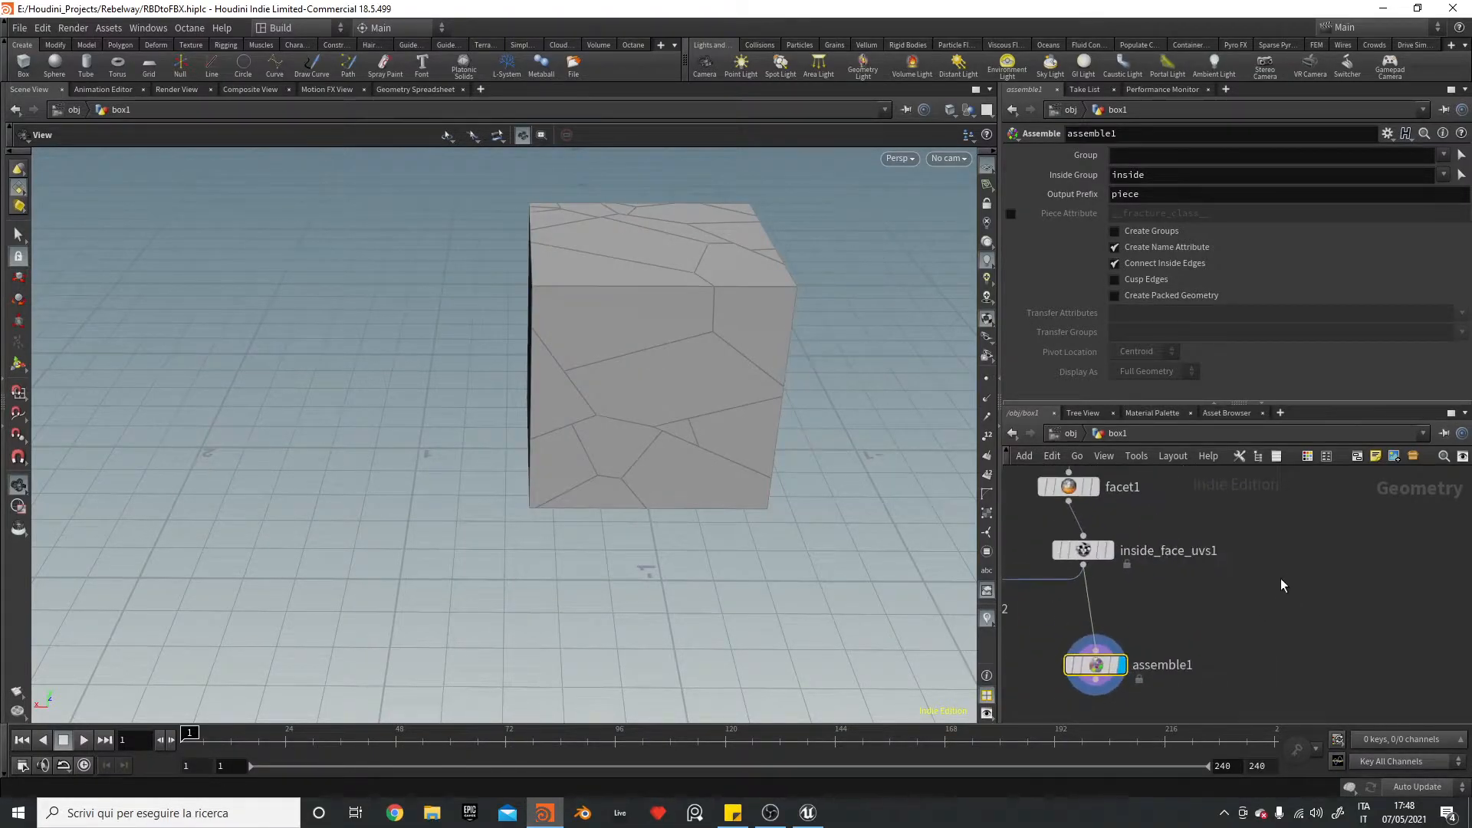
pyautogui.click(1185, 296)
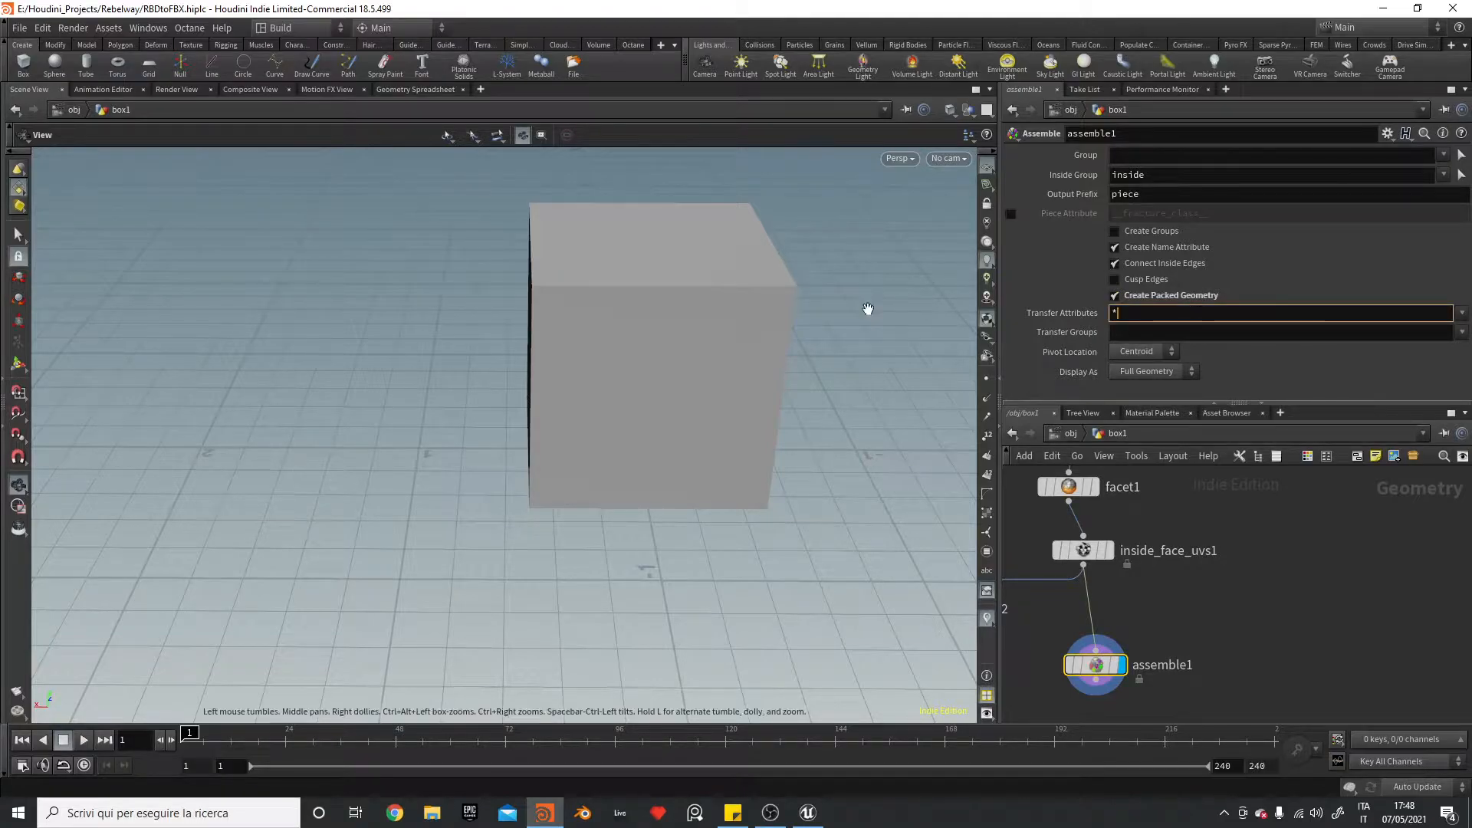
pyautogui.click(1157, 327)
pyautogui.write('*')
pyautogui.press('Return')
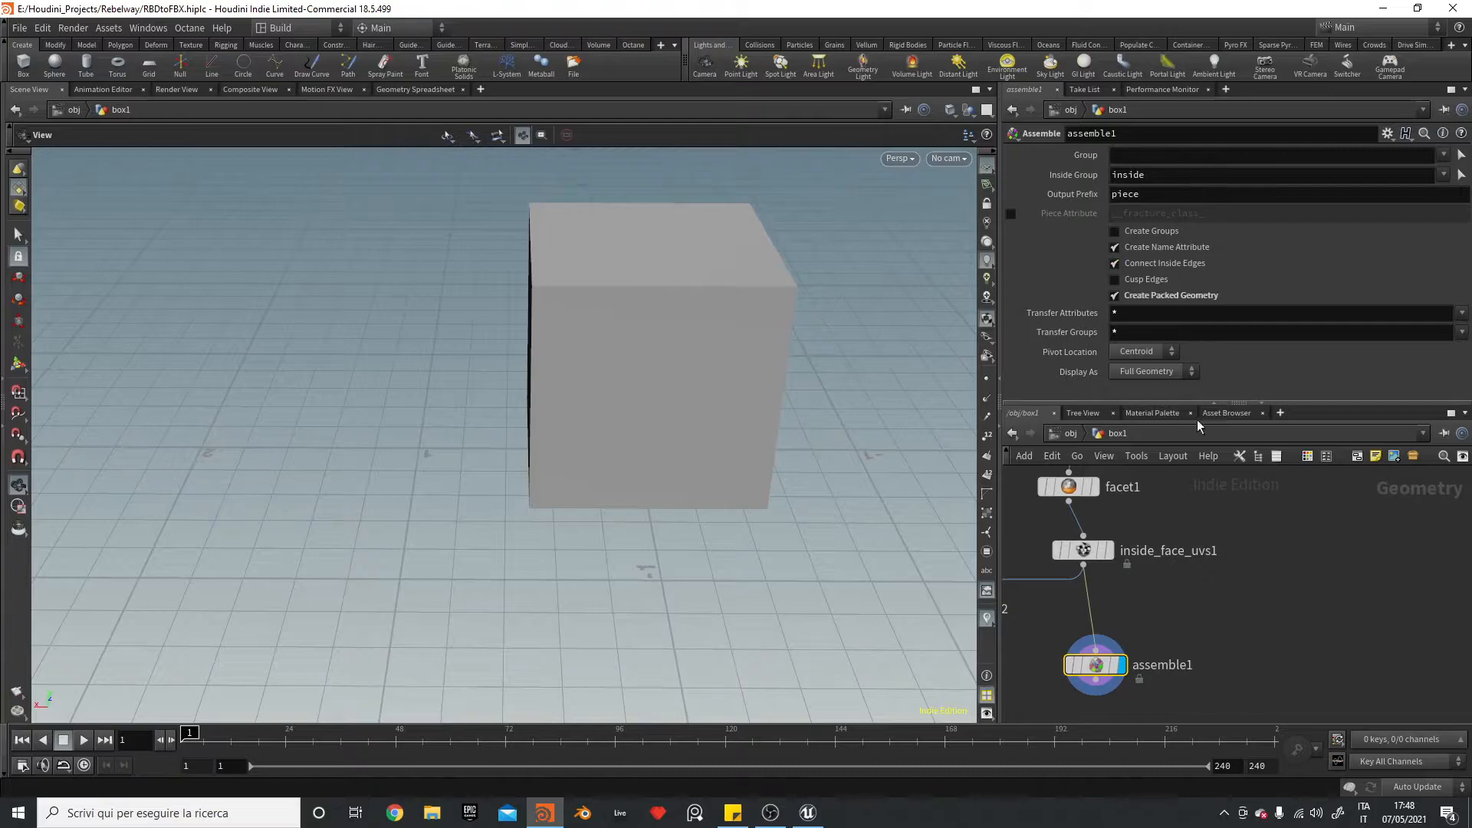
pyautogui.scroll(-3, 1176, 651)
pyautogui.moveTo(1250, 638); pyautogui.dragTo(1272, 559, button='middle')
pyautogui.press('Tab')
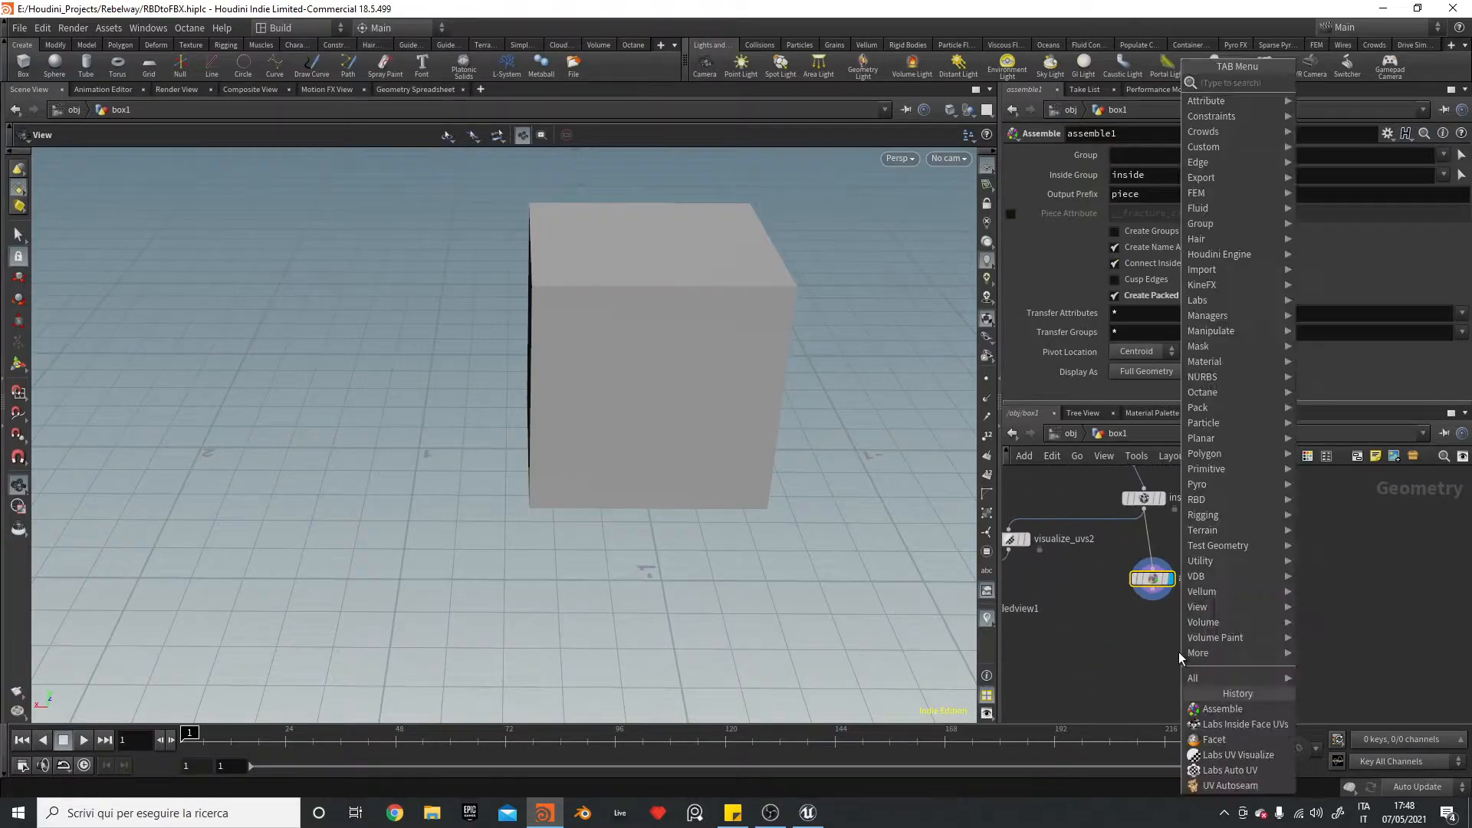
pyautogui.write('dop')
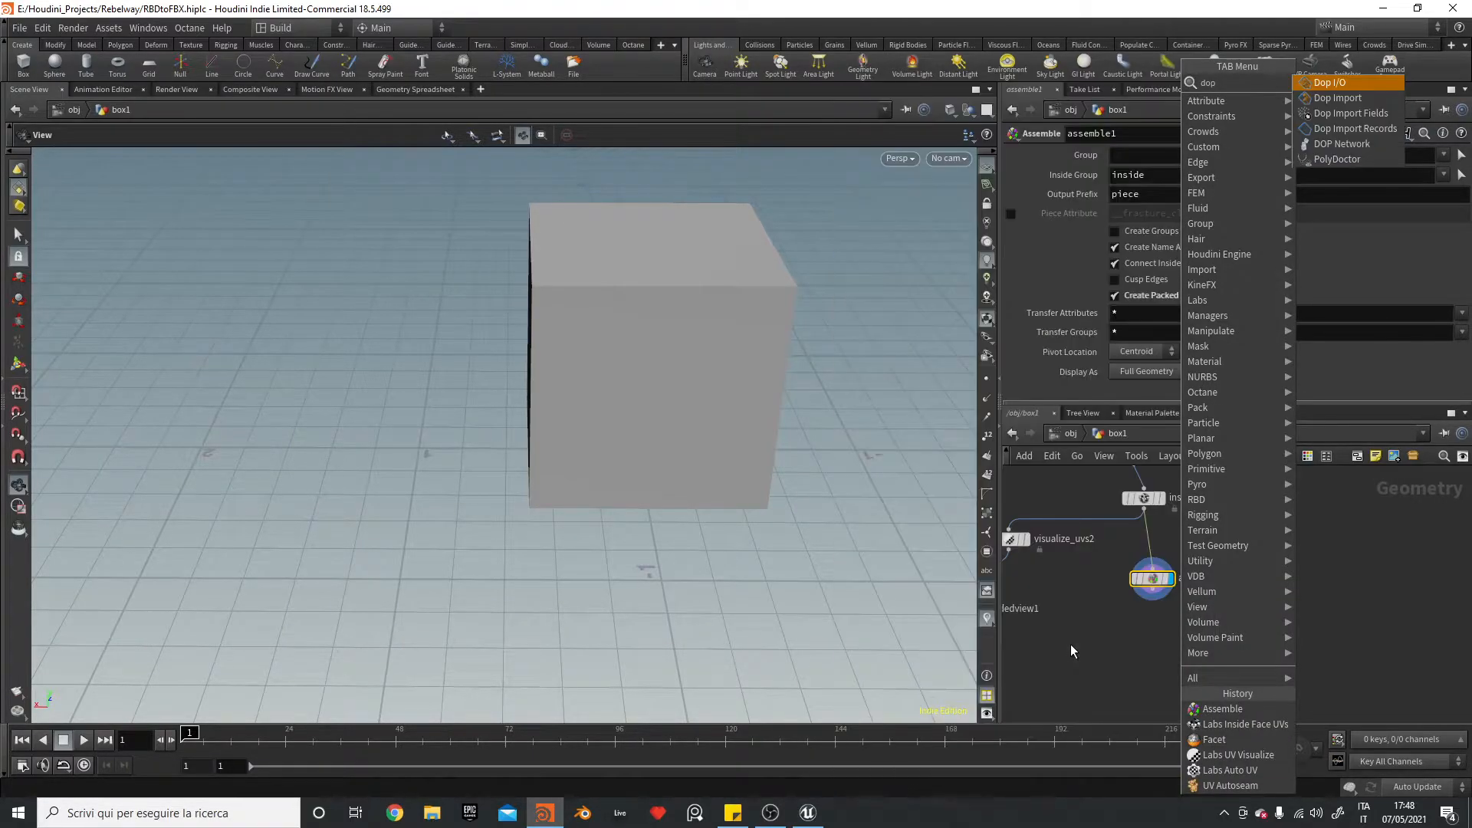
pyautogui.press('Escape')
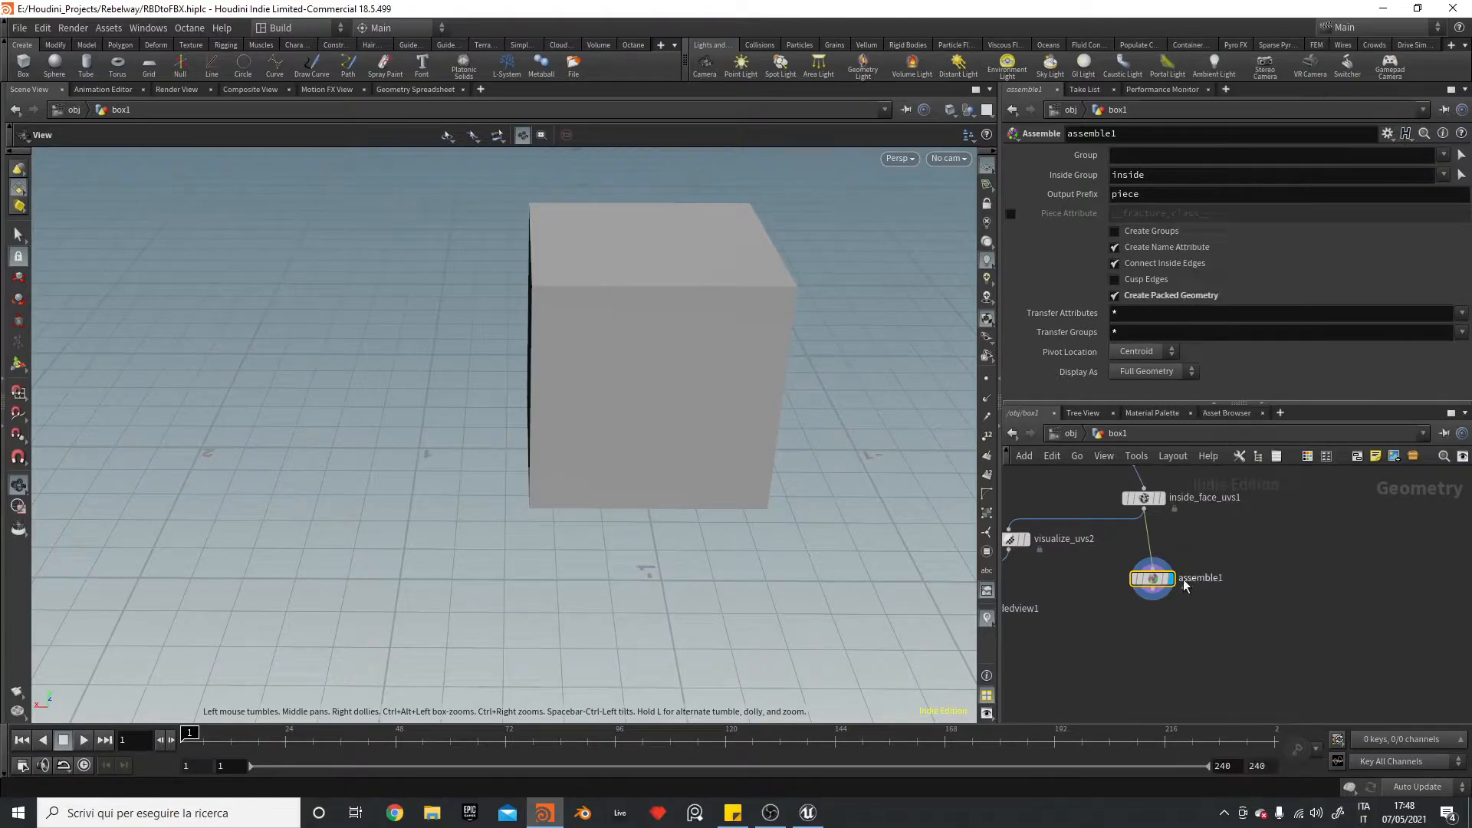
# - Add an Add node fed by the Assemble node, display it and enable Delete Geometry But Keep the Points
pyautogui.press('Tab')
pyautogui.write('a')
pyautogui.press('Return')
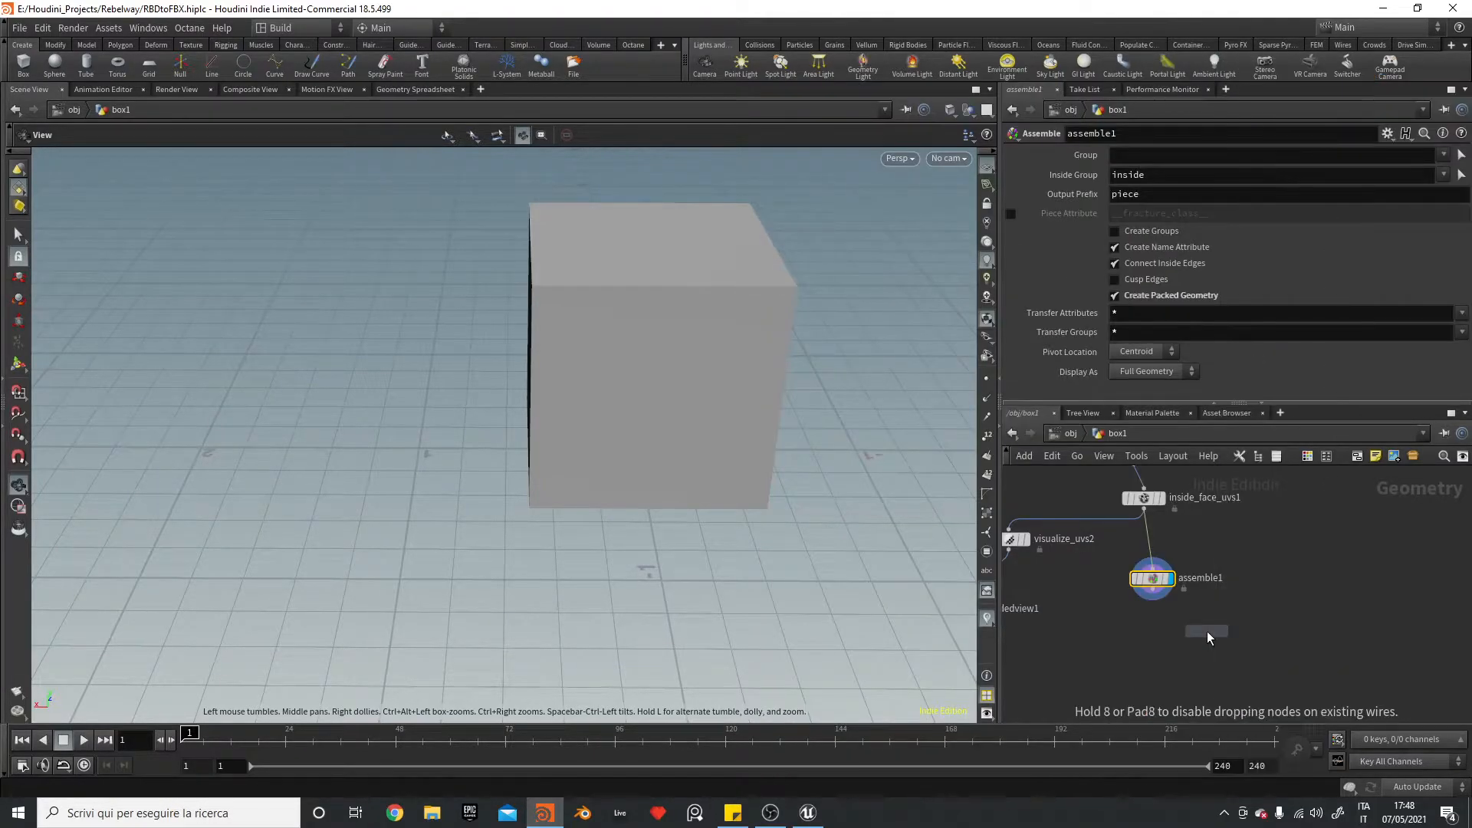
pyautogui.click(1250, 632)
pyautogui.moveTo(1153, 589); pyautogui.dragTo(1248, 622)
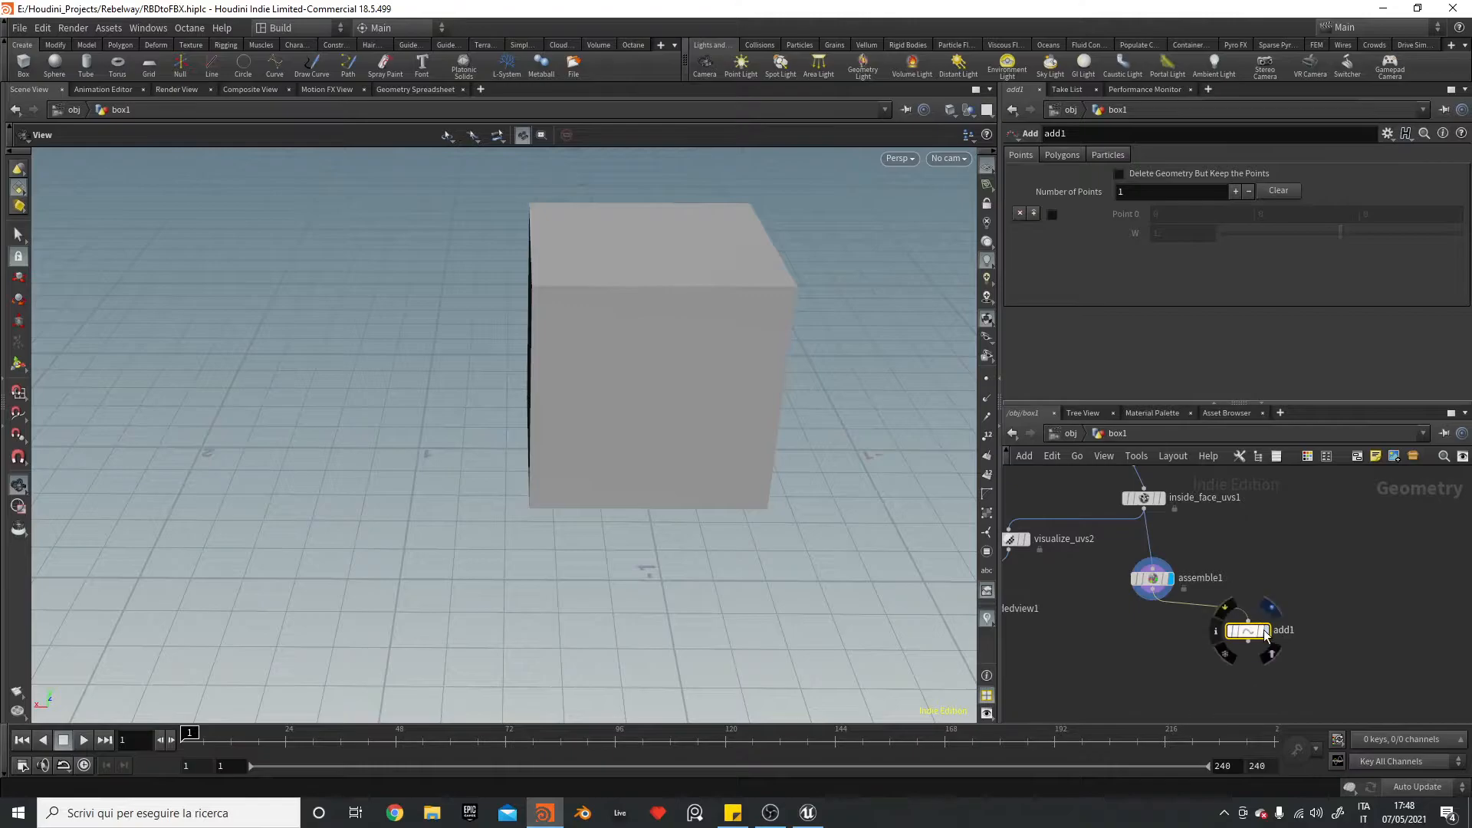
pyautogui.click(1266, 630)
pyautogui.click(1146, 172)
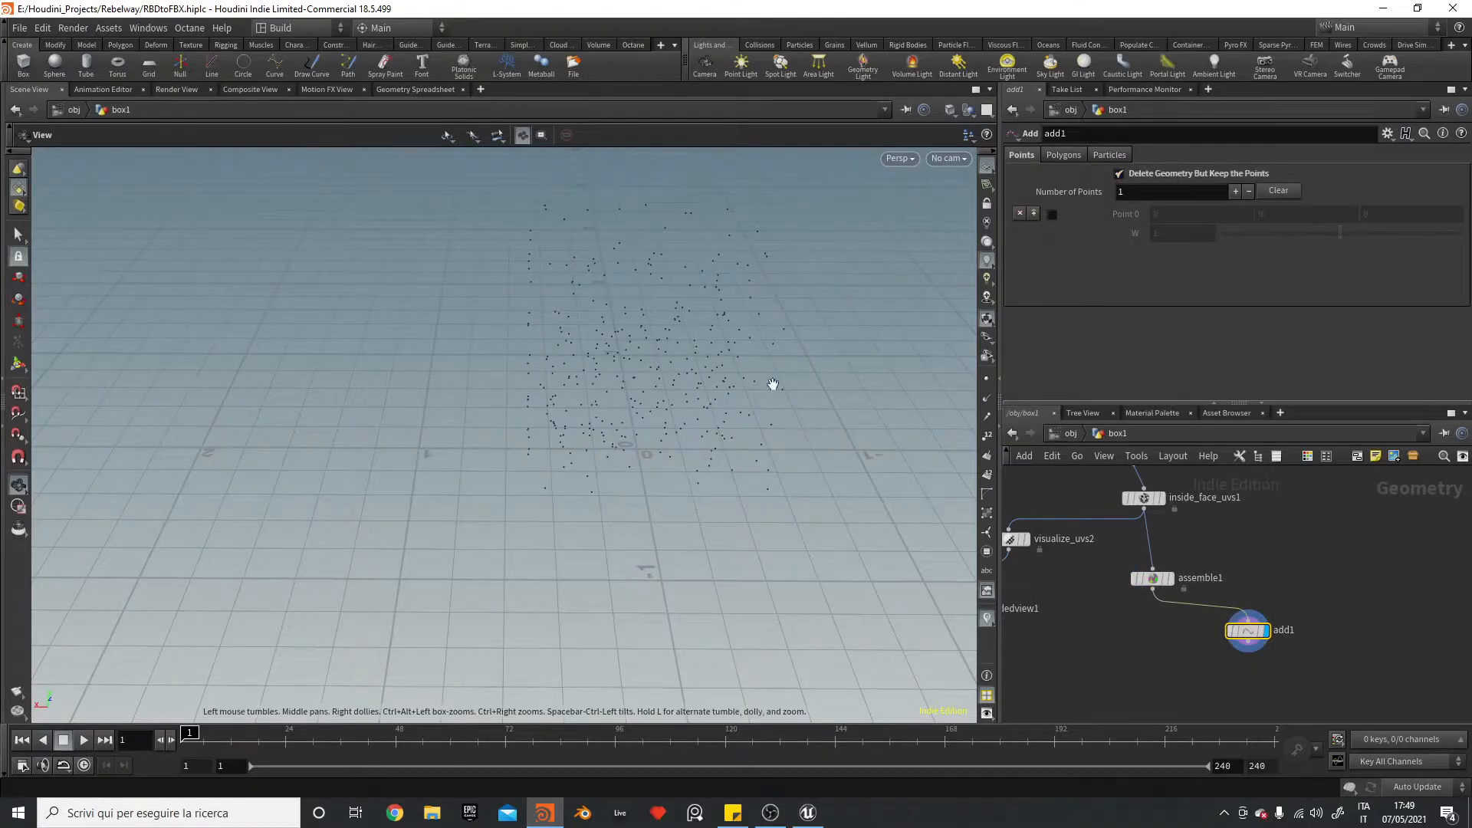
# - Insert a Point Velocity node between the Assemble and Add nodes and display it
pyautogui.press('Tab')
pyautogui.write('point v')
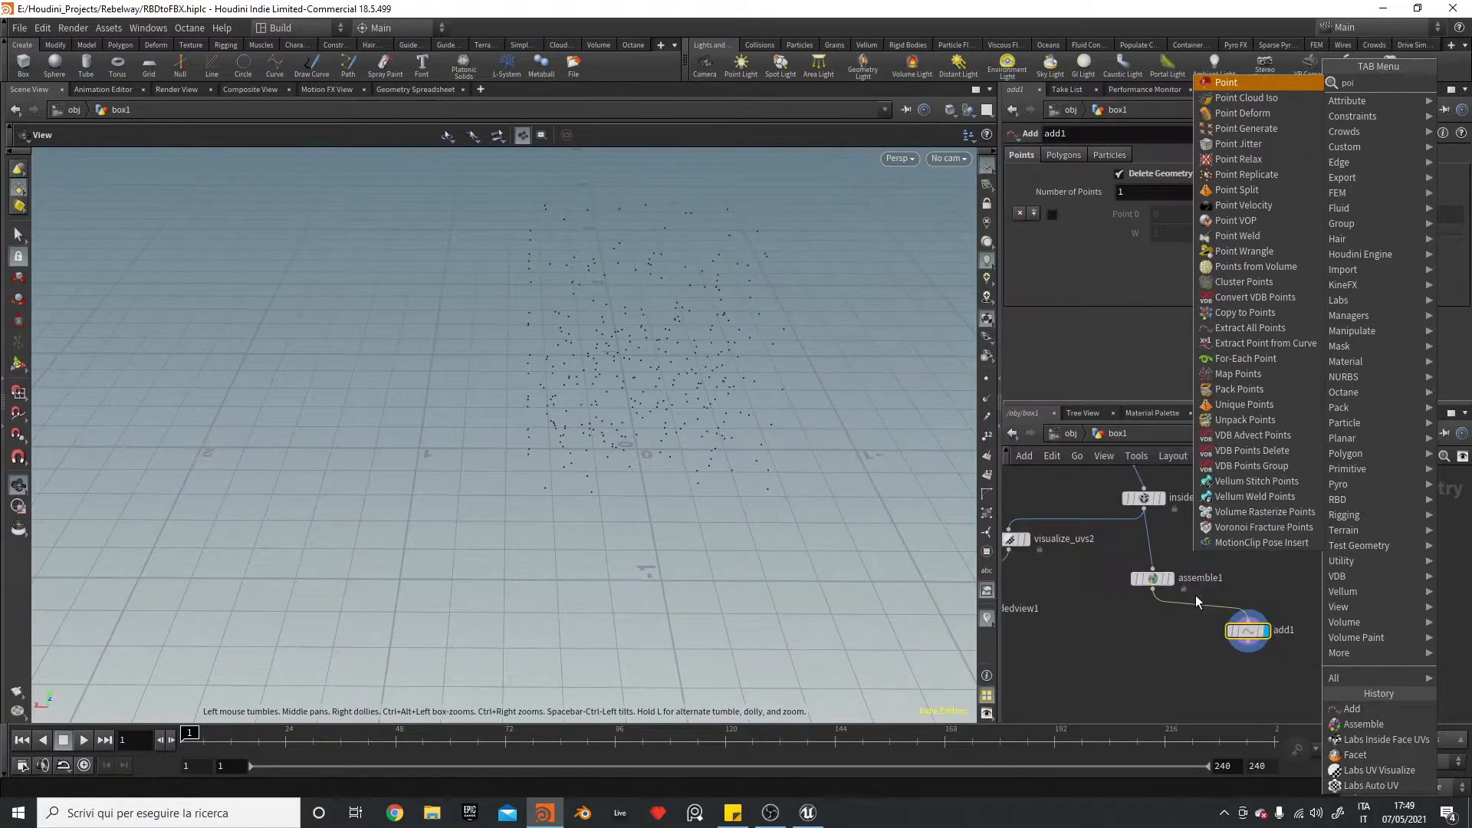
pyautogui.press('Return')
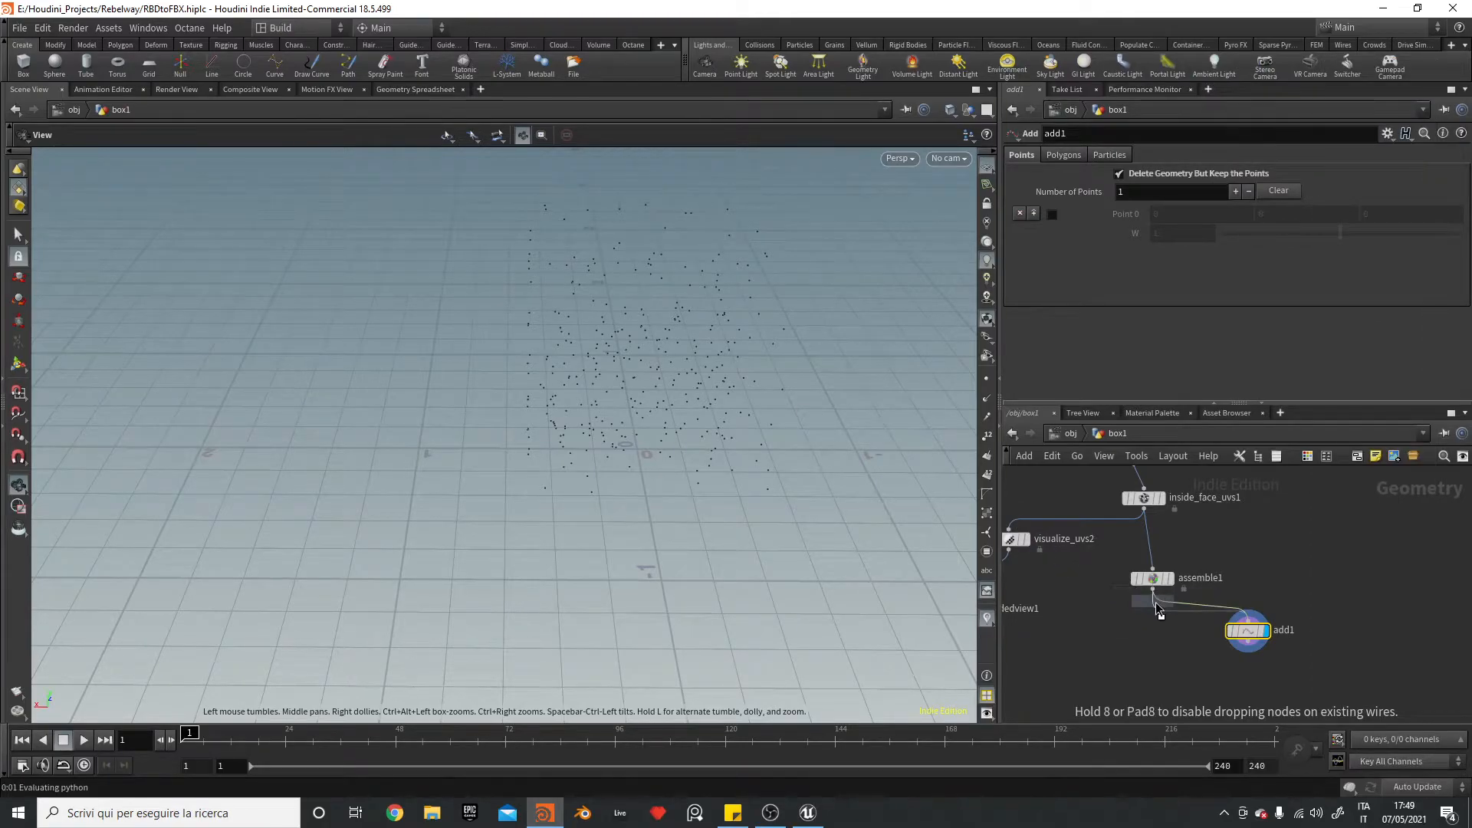
pyautogui.click(1171, 608)
pyautogui.click(1179, 621)
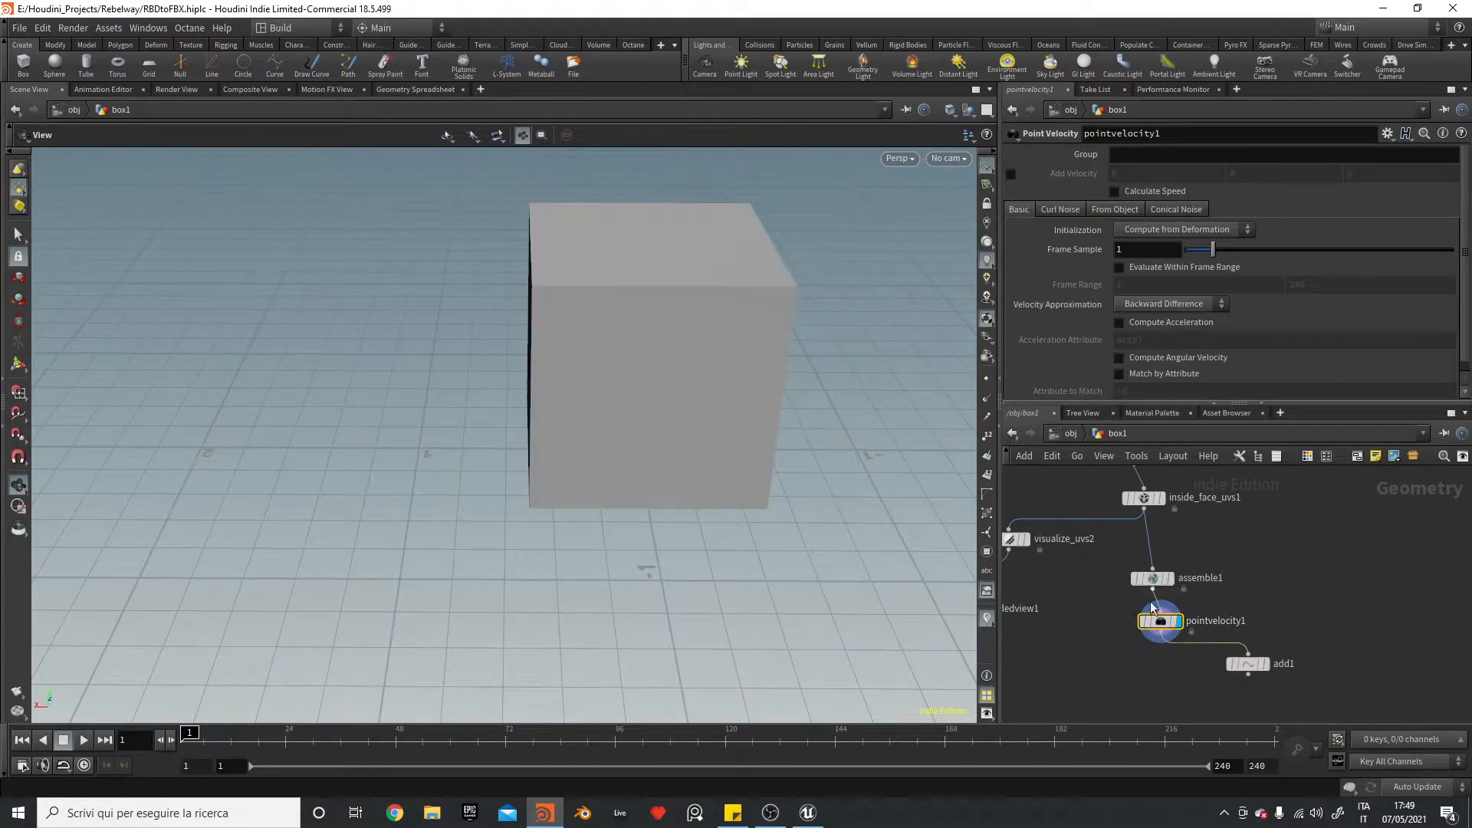
# - Display the Add node again and check its node info for the velocity point attribute
pyautogui.click(1266, 664)
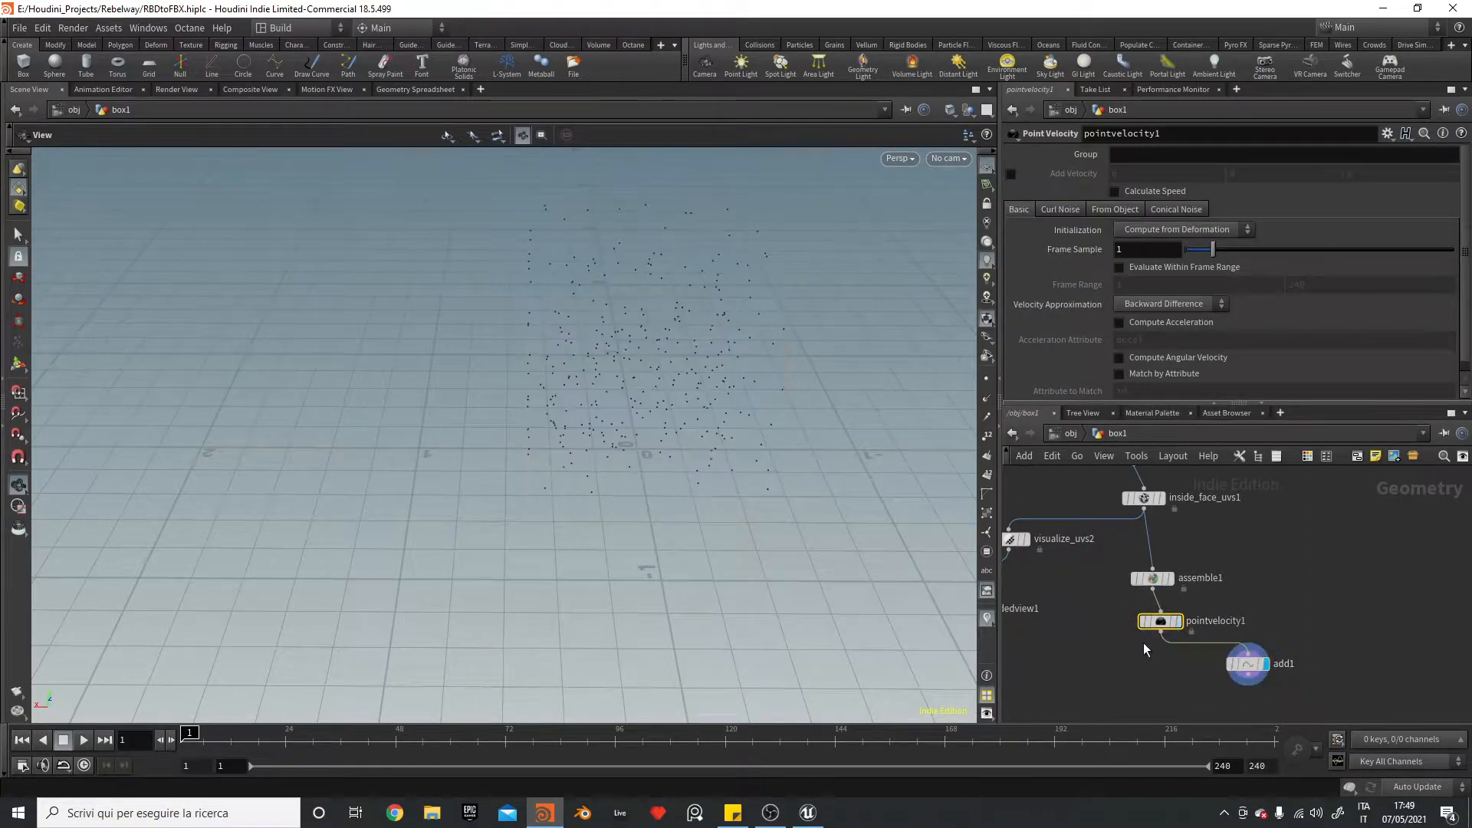
pyautogui.click(1216, 665)
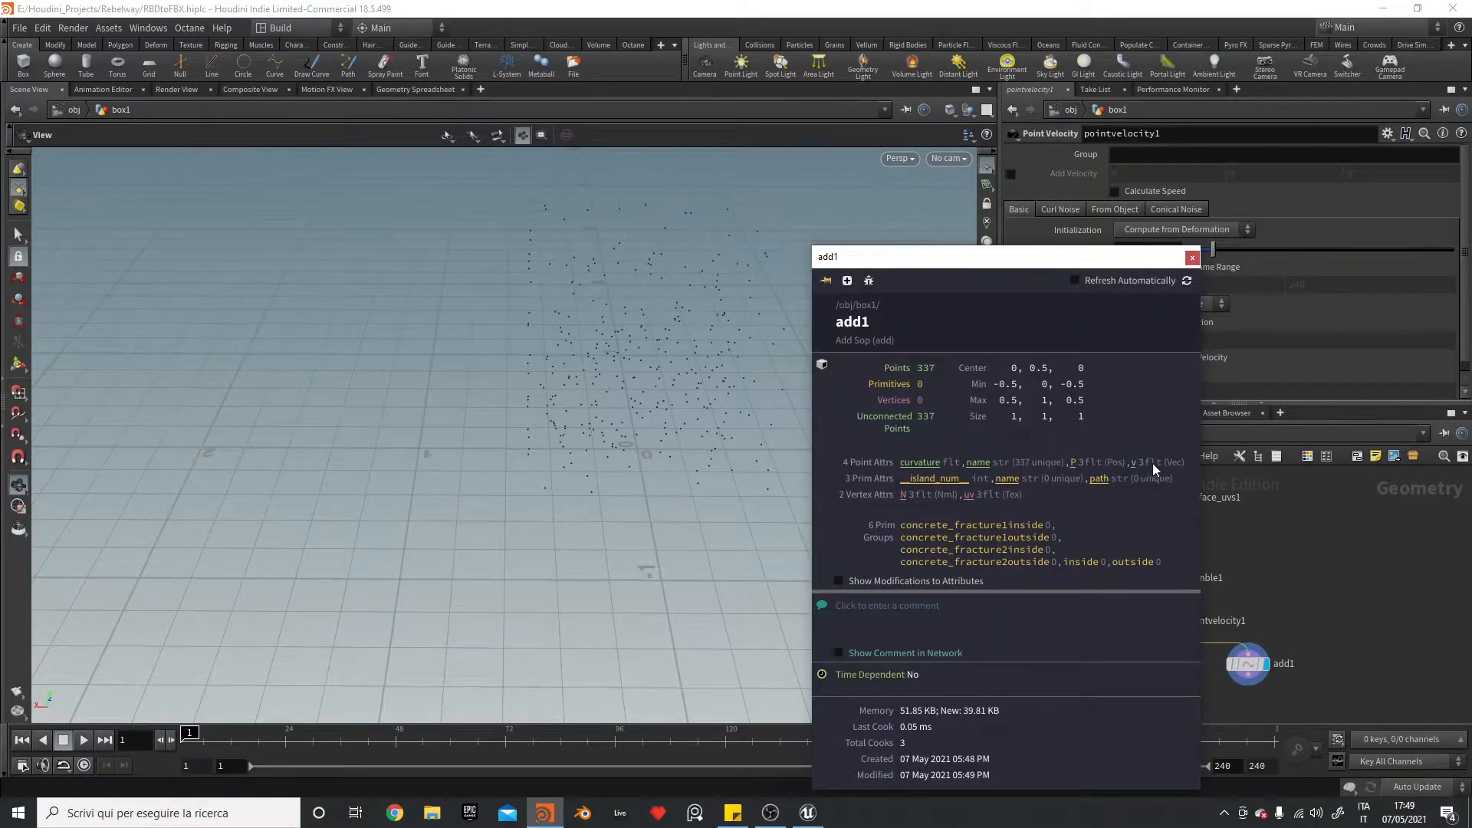
pyautogui.click(1192, 257)
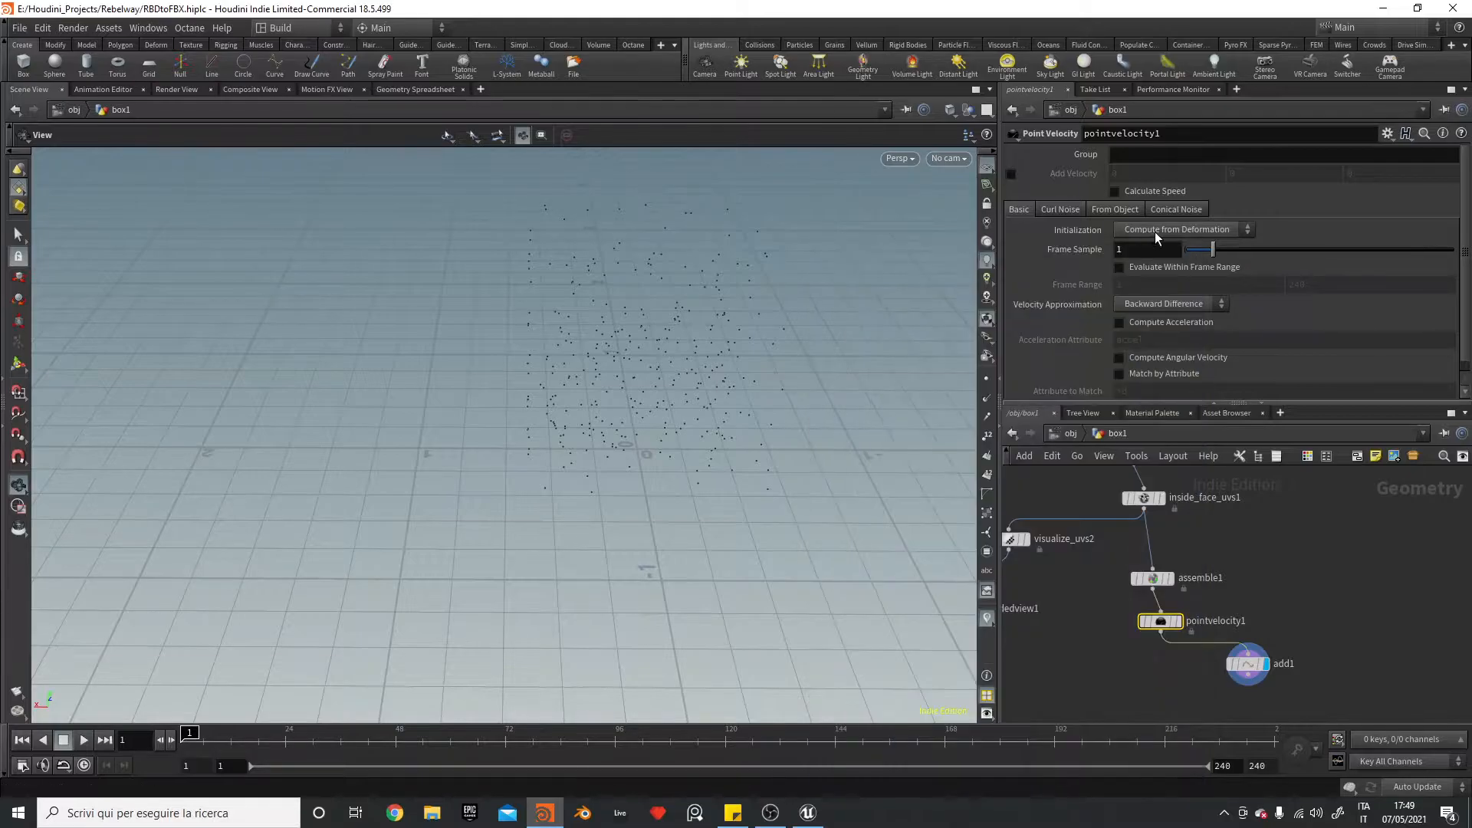
# - Set the Point Velocity node's Initialization to Set to Value with a Default Value of 2, 1, 0
pyautogui.click(1155, 230)
pyautogui.click(1171, 276)
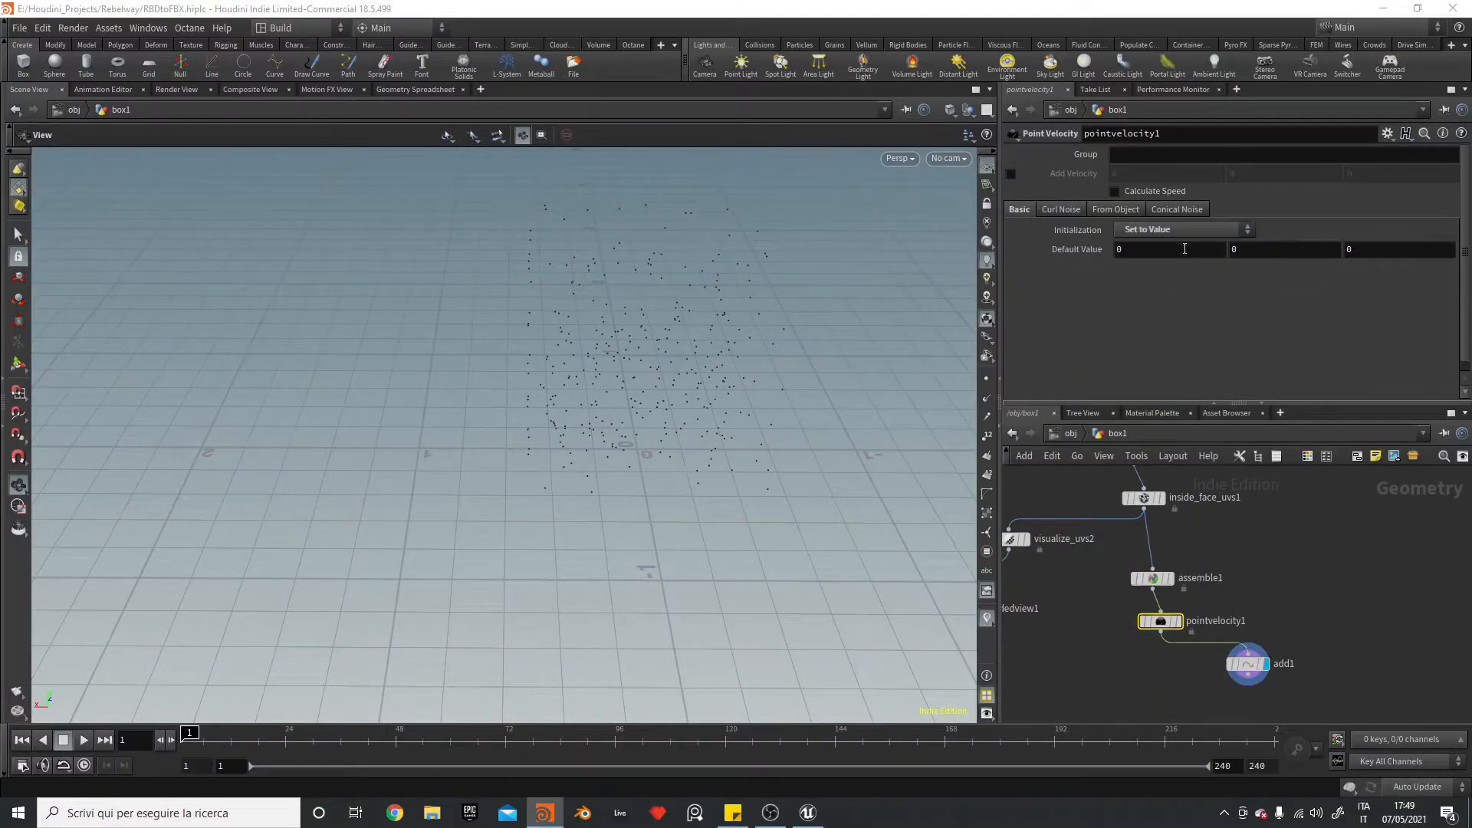
pyautogui.click(1135, 249)
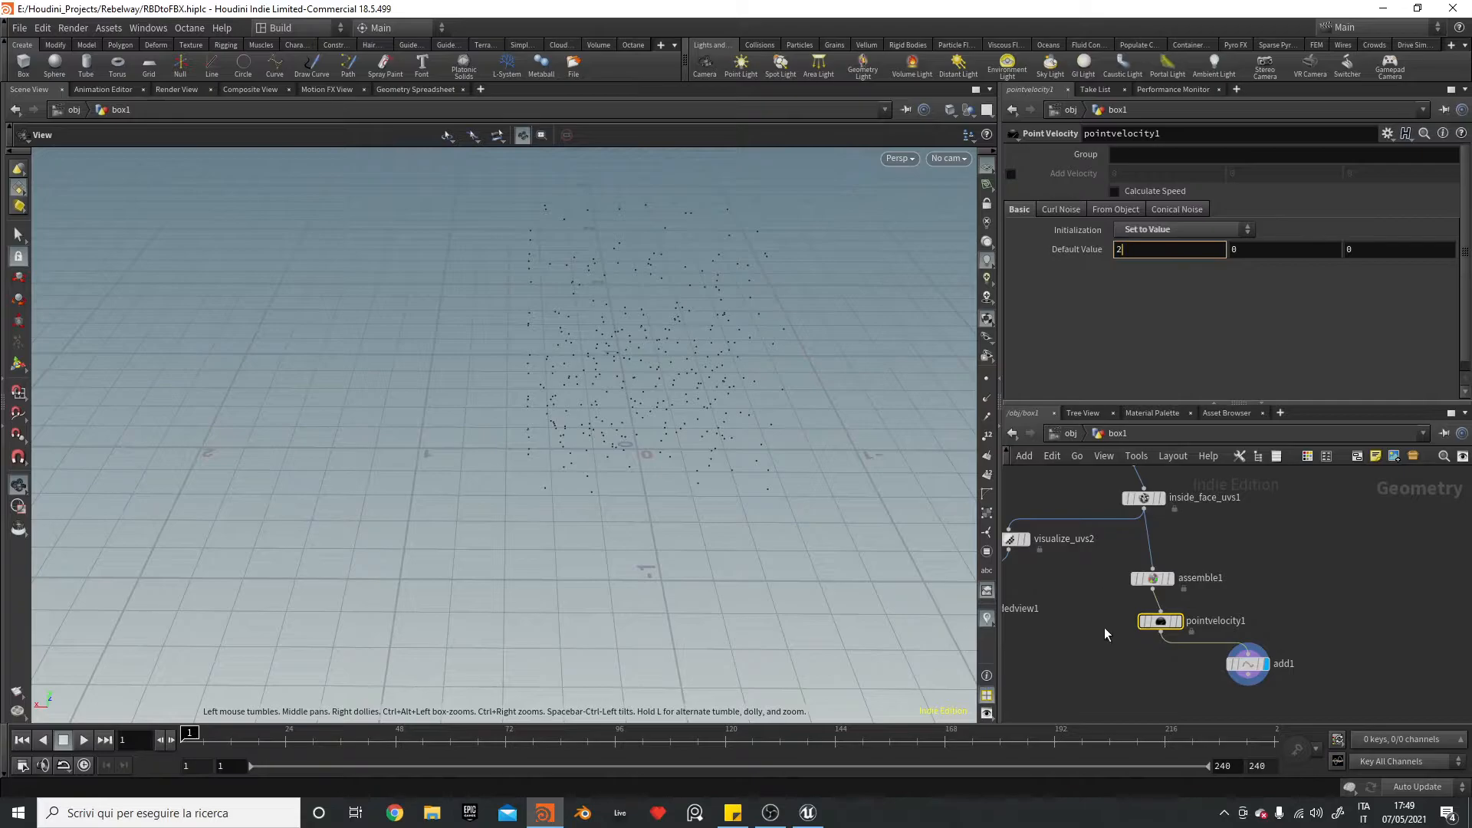
pyautogui.write('2')
pyautogui.press('Return')
pyautogui.write('1')
pyautogui.press('Return')
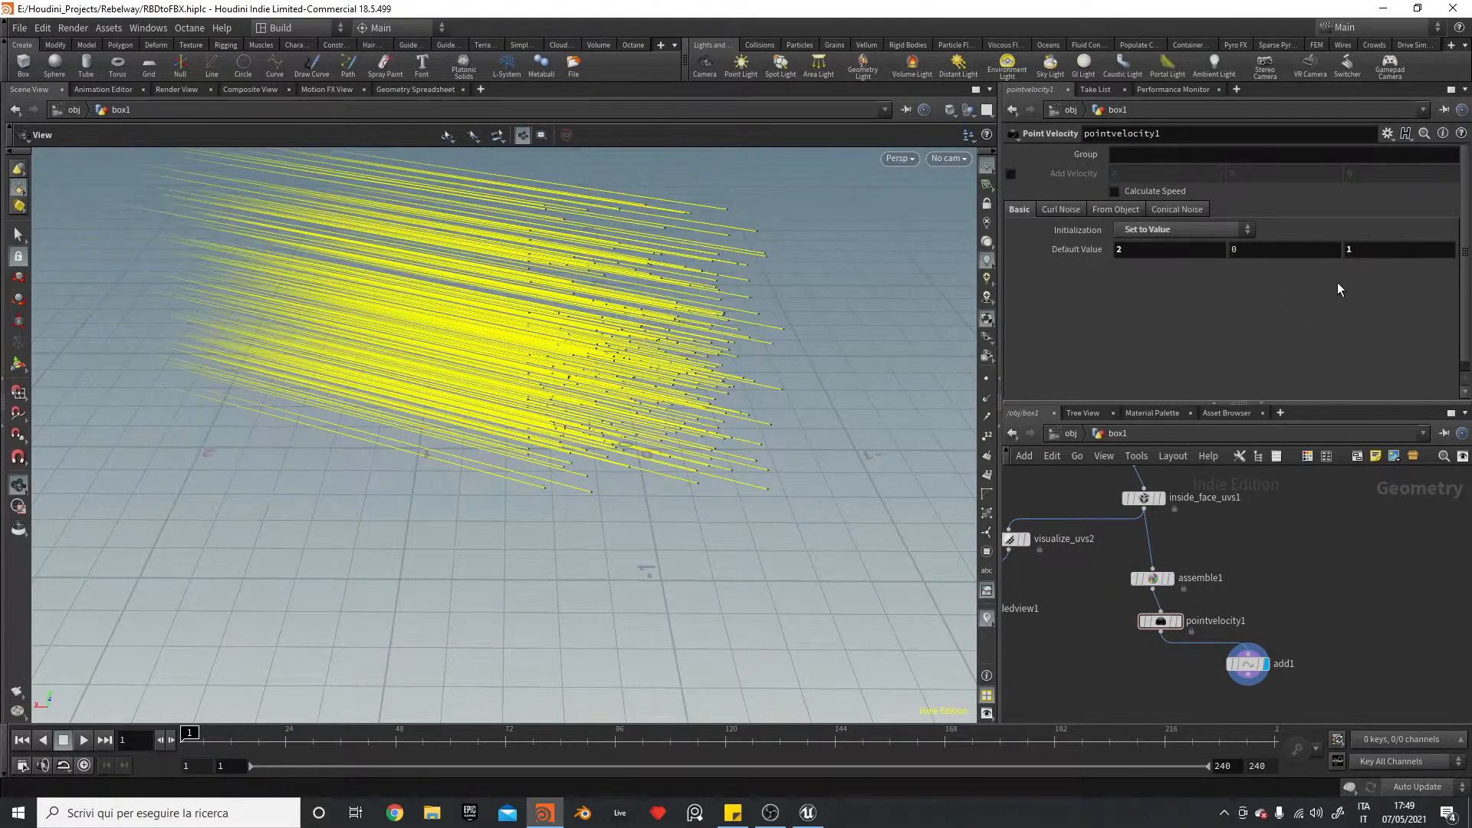
pyautogui.write('1')
pyautogui.press('Tab')
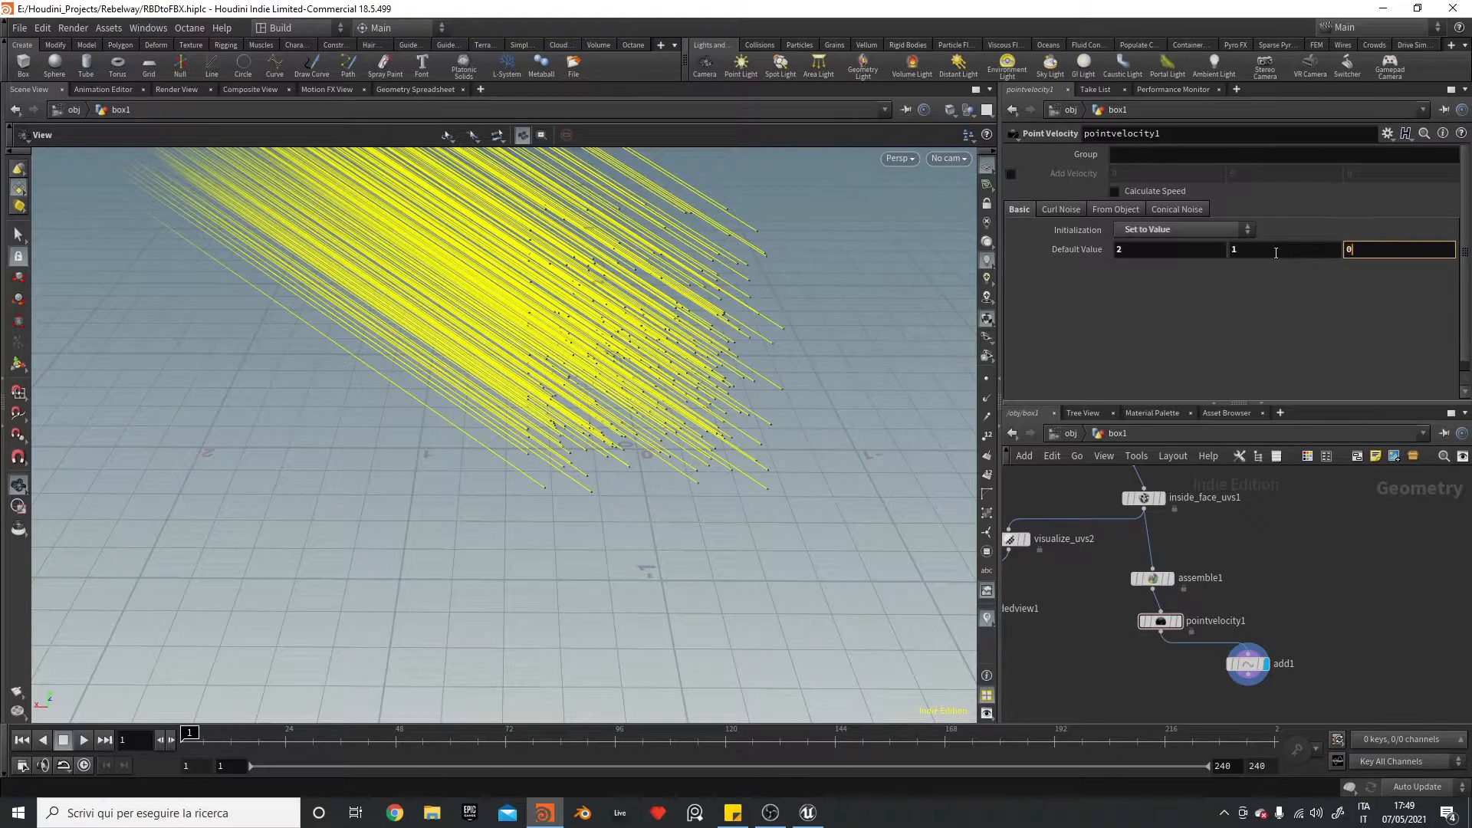
pyautogui.write('0')
pyautogui.press('Return')
# - Enable Add Curl Noise on the Point Velocity node and inspect the resulting velocity trails in the viewport
pyautogui.click(1062, 209)
pyautogui.click(1144, 229)
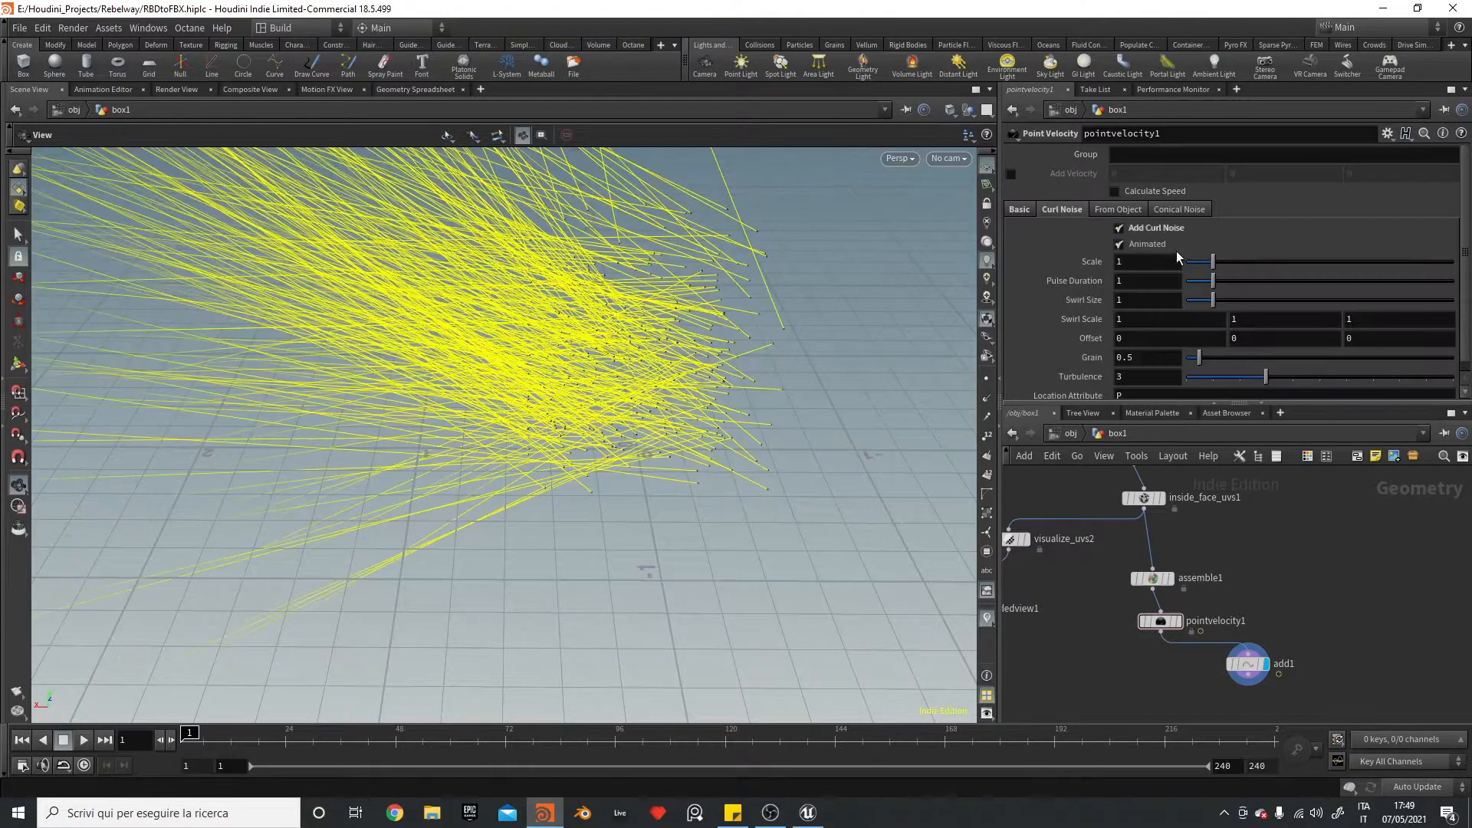
pyautogui.moveTo(717, 363); pyautogui.dragTo(730, 243)
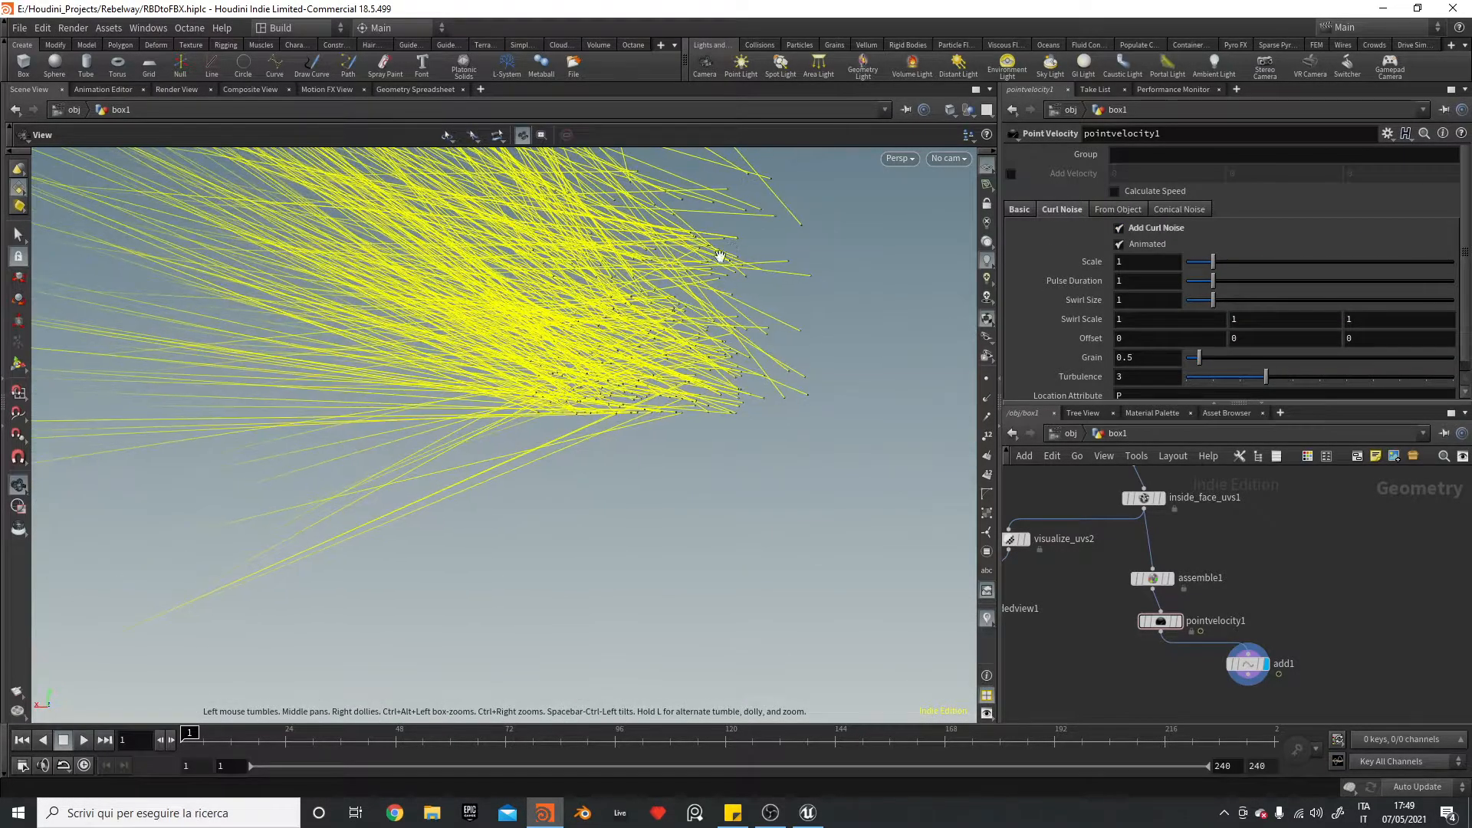
pyautogui.moveTo(730, 243); pyautogui.dragTo(467, 401, button='right')
pyautogui.moveTo(617, 286); pyautogui.dragTo(645, 513, button='middle')
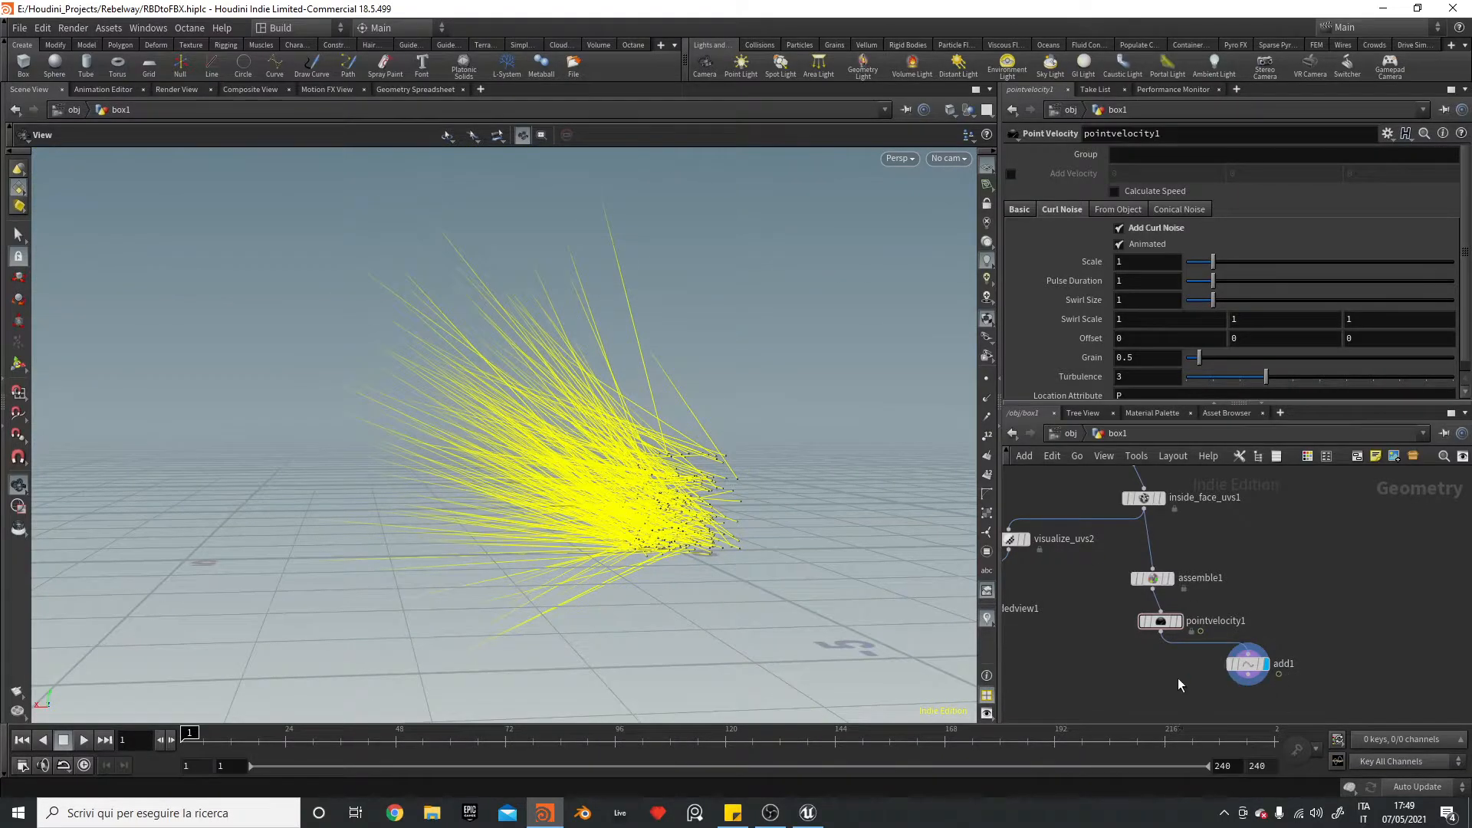
# - Add a DOP Network node below the Point Velocity node, feed it from that node's output and go inside it
pyautogui.press('Tab')
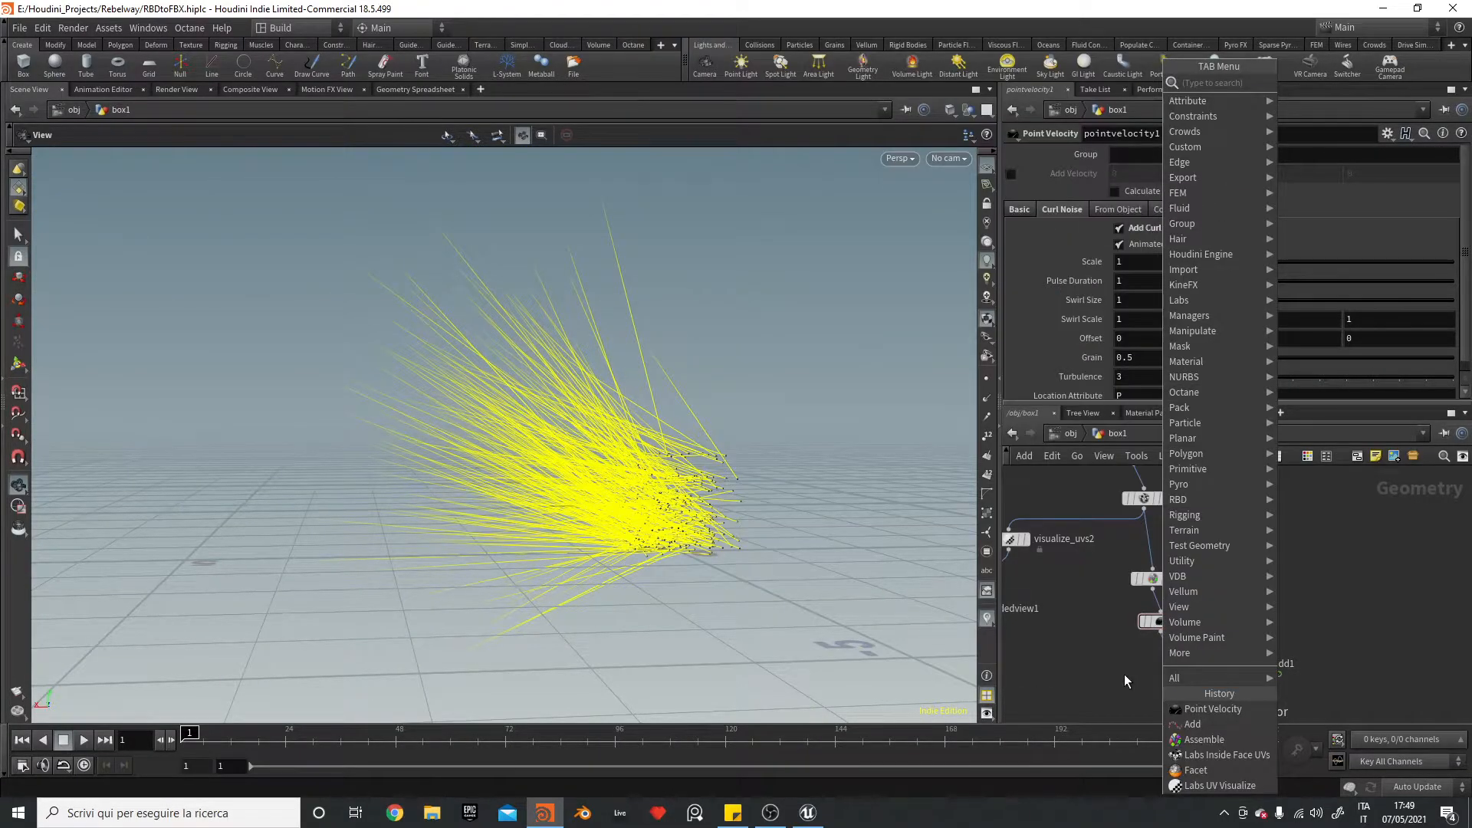
pyautogui.write('dopnet')
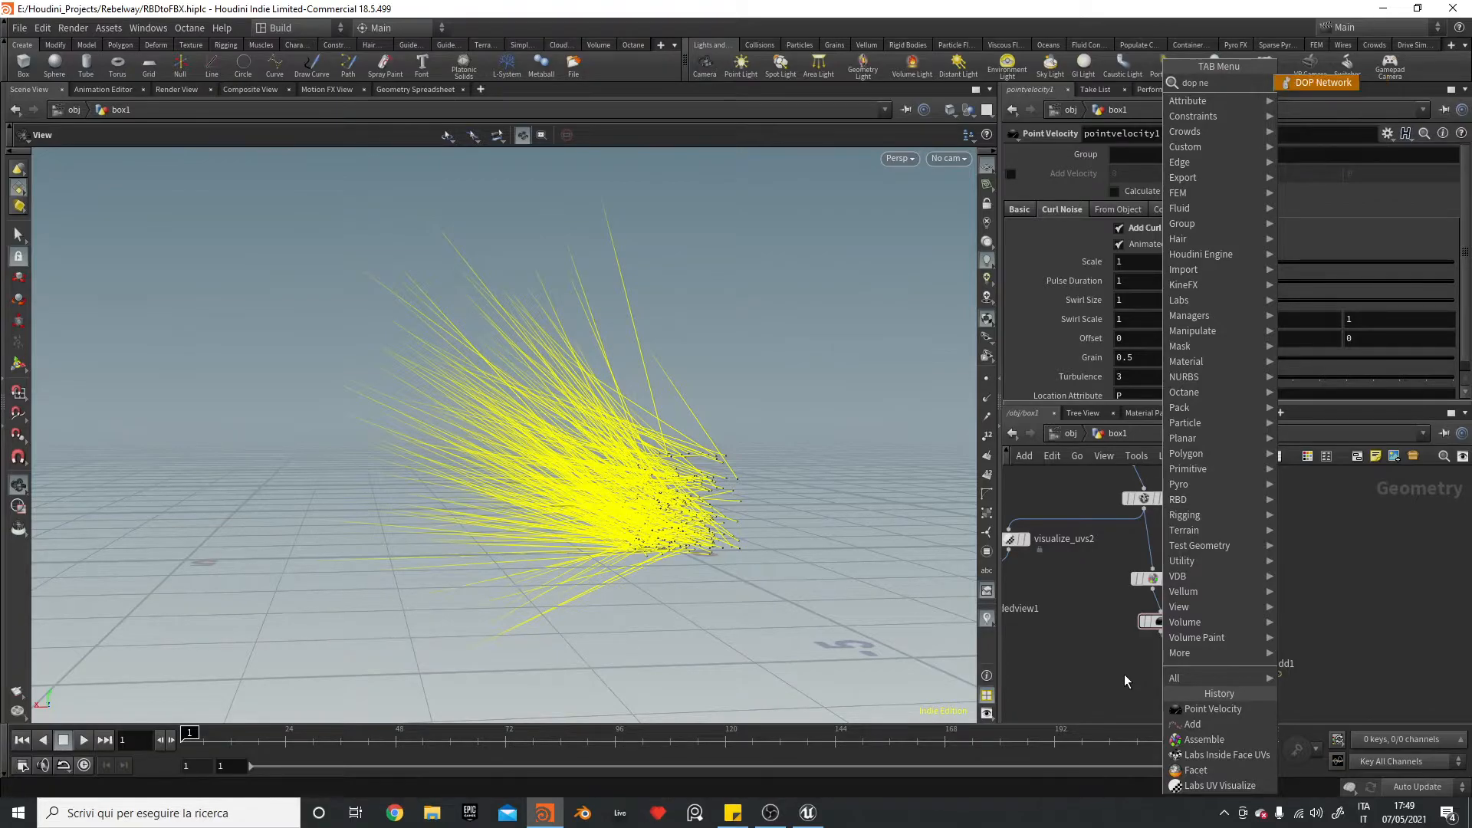
pyautogui.press('Return')
pyautogui.click(1162, 693)
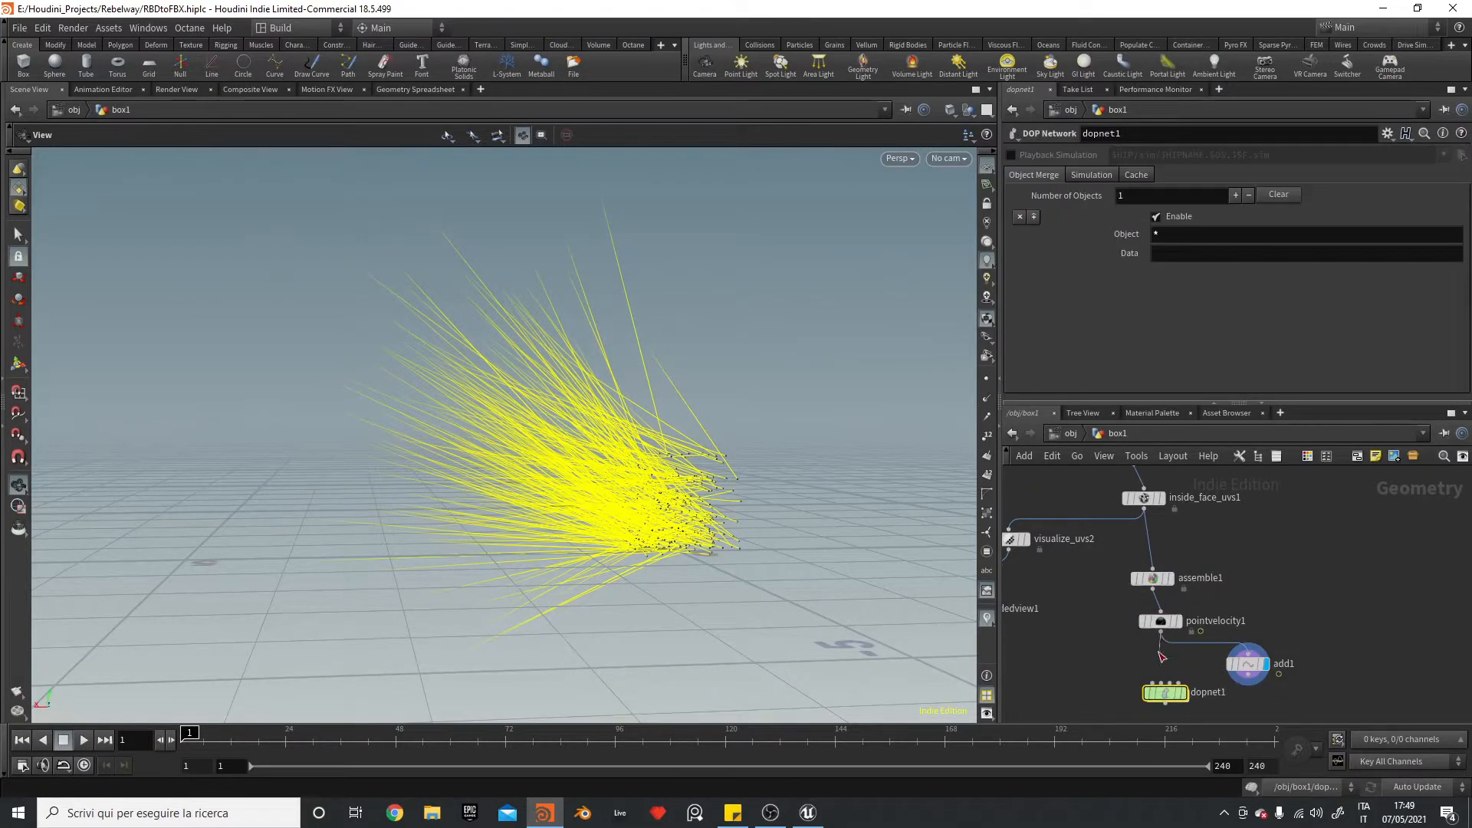
pyautogui.doubleClick(1193, 694)
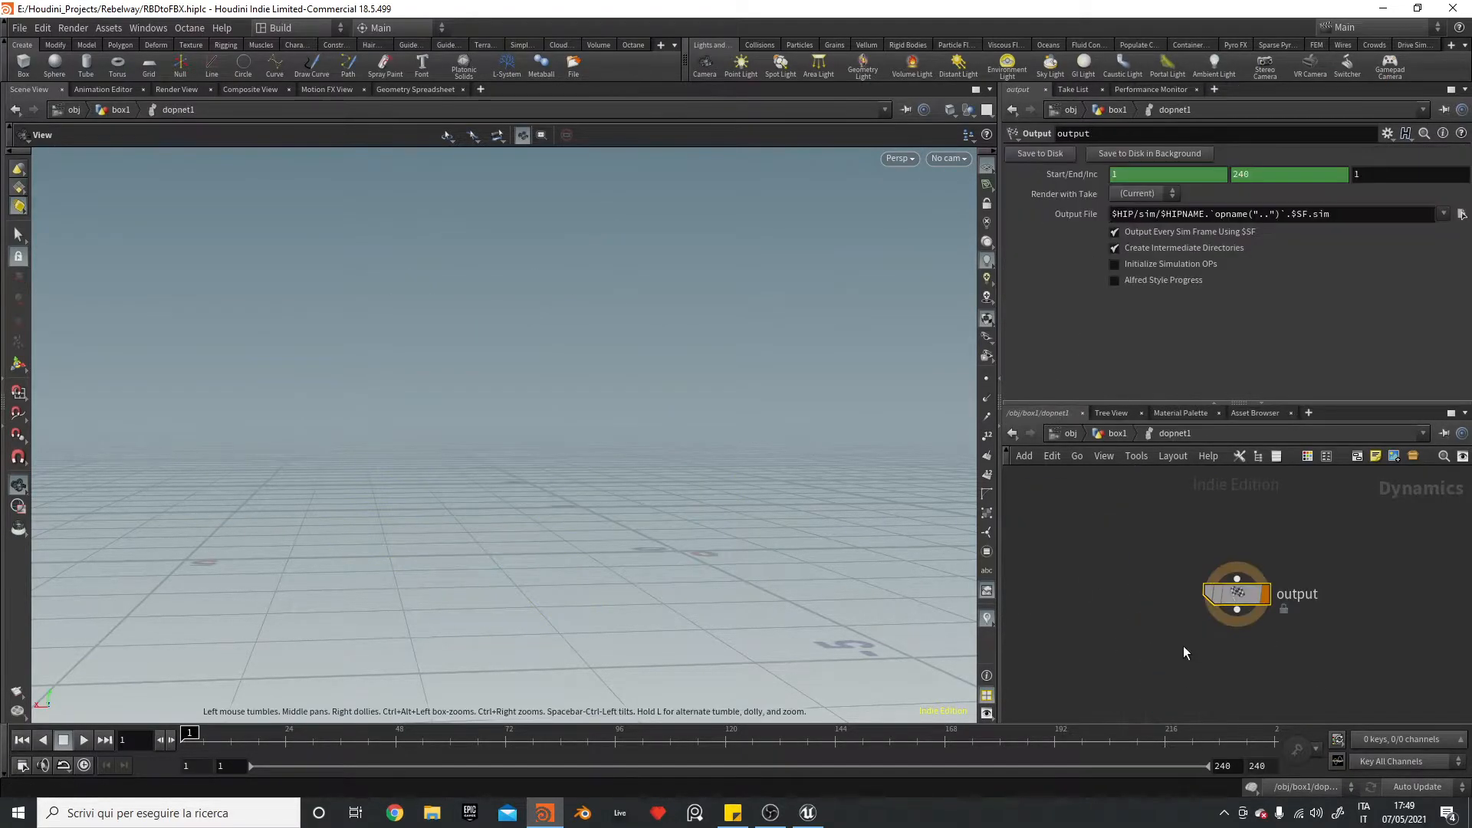
# - Add a Gravity Force node inside the DOP network, connected into the output node
pyautogui.press('Tab')
pyautogui.write('gravi')
pyautogui.press('Return')
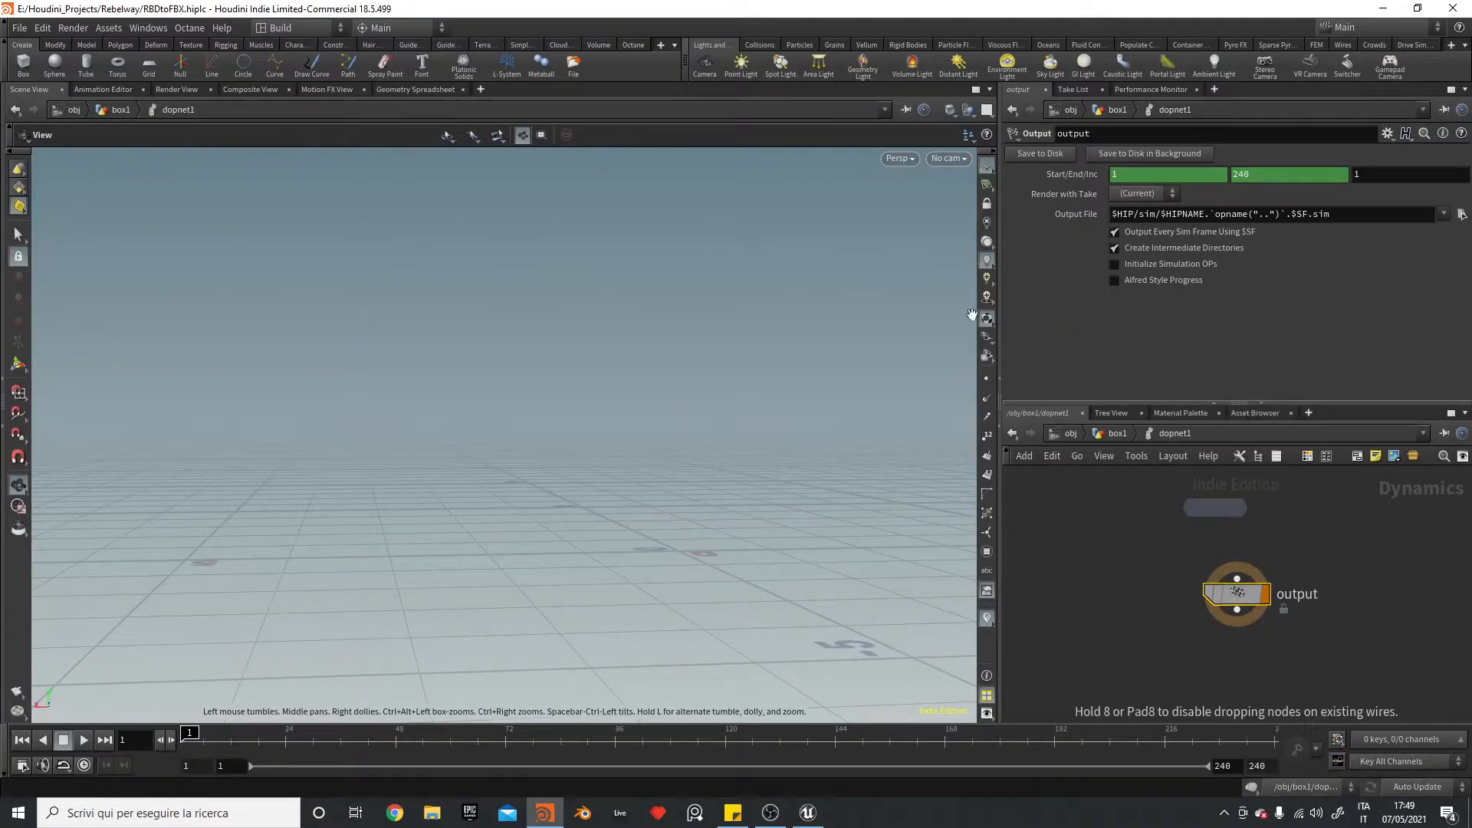
pyautogui.click(1231, 580)
# - Add a Merge node above the Gravity Force node and connect it into the gravity node's first input
pyautogui.press('Tab')
pyautogui.moveTo(1265, 530)
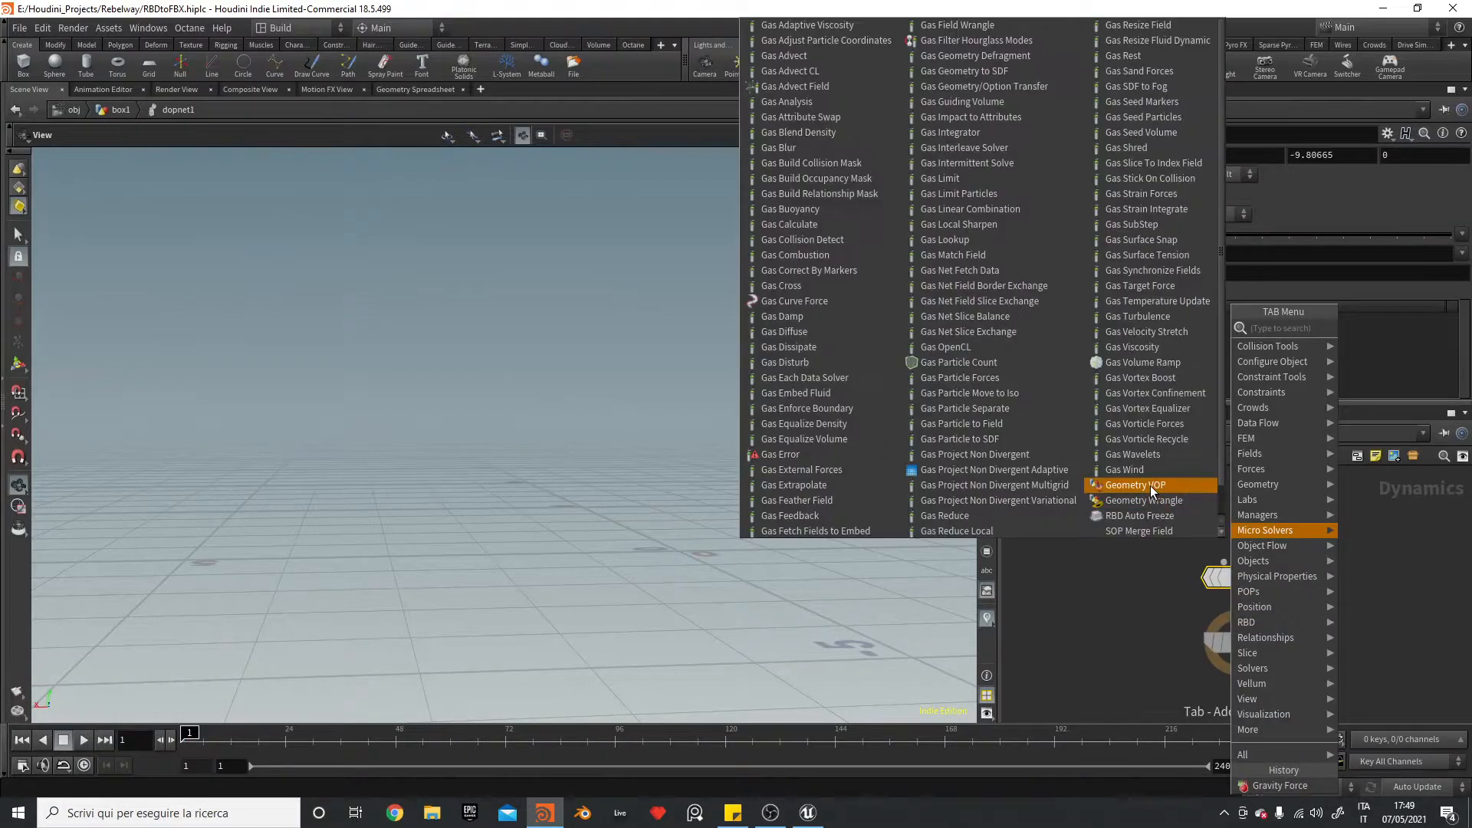
pyautogui.click(1150, 486)
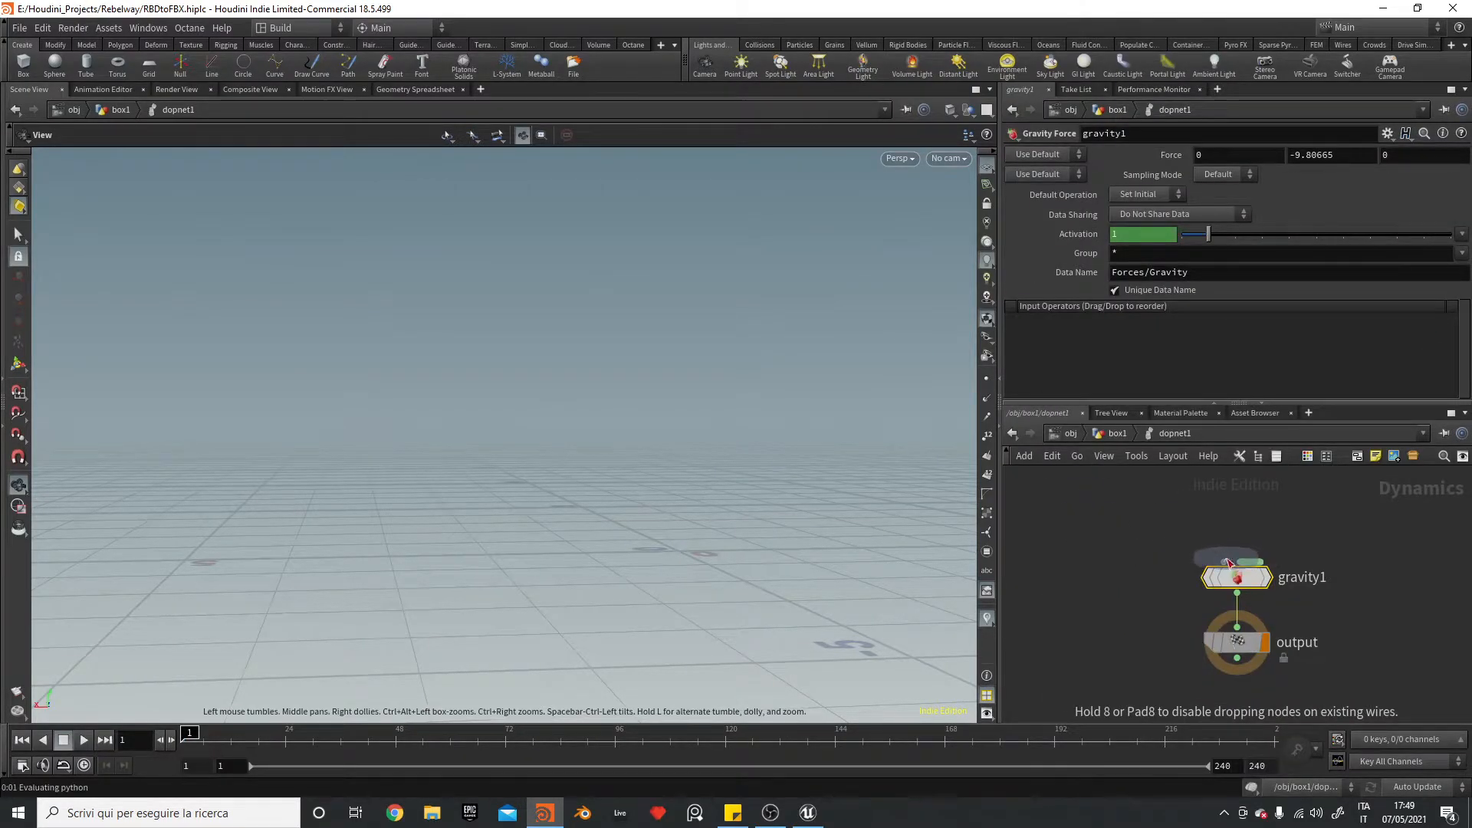
pyautogui.click(1229, 564)
# - Add a Ground Plane node, connect it to the Merge node and place it above and beside the merge
pyautogui.press('Tab')
pyautogui.moveTo(1076, 525)
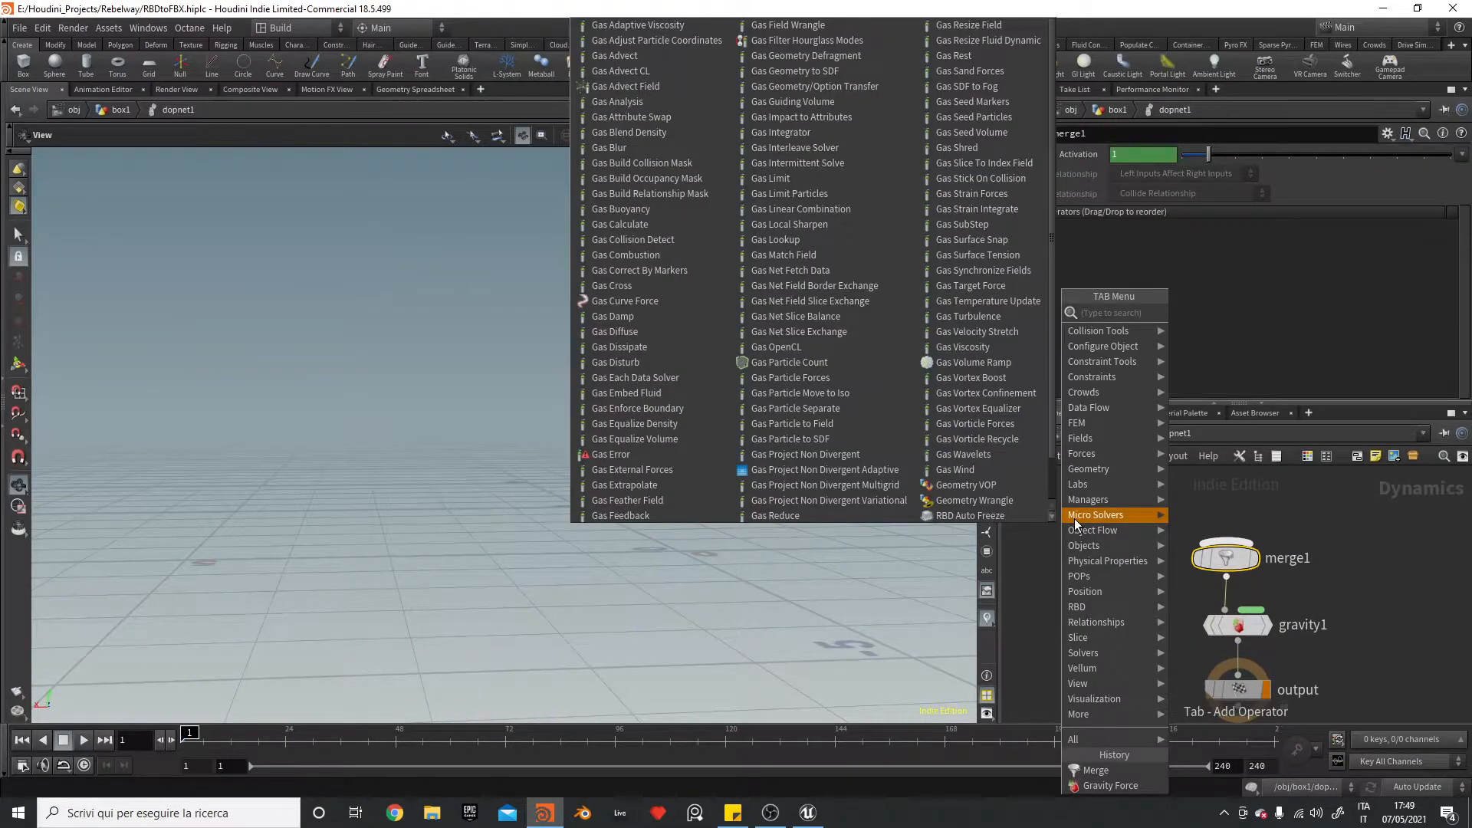
pyautogui.write('ground')
pyautogui.press('Return')
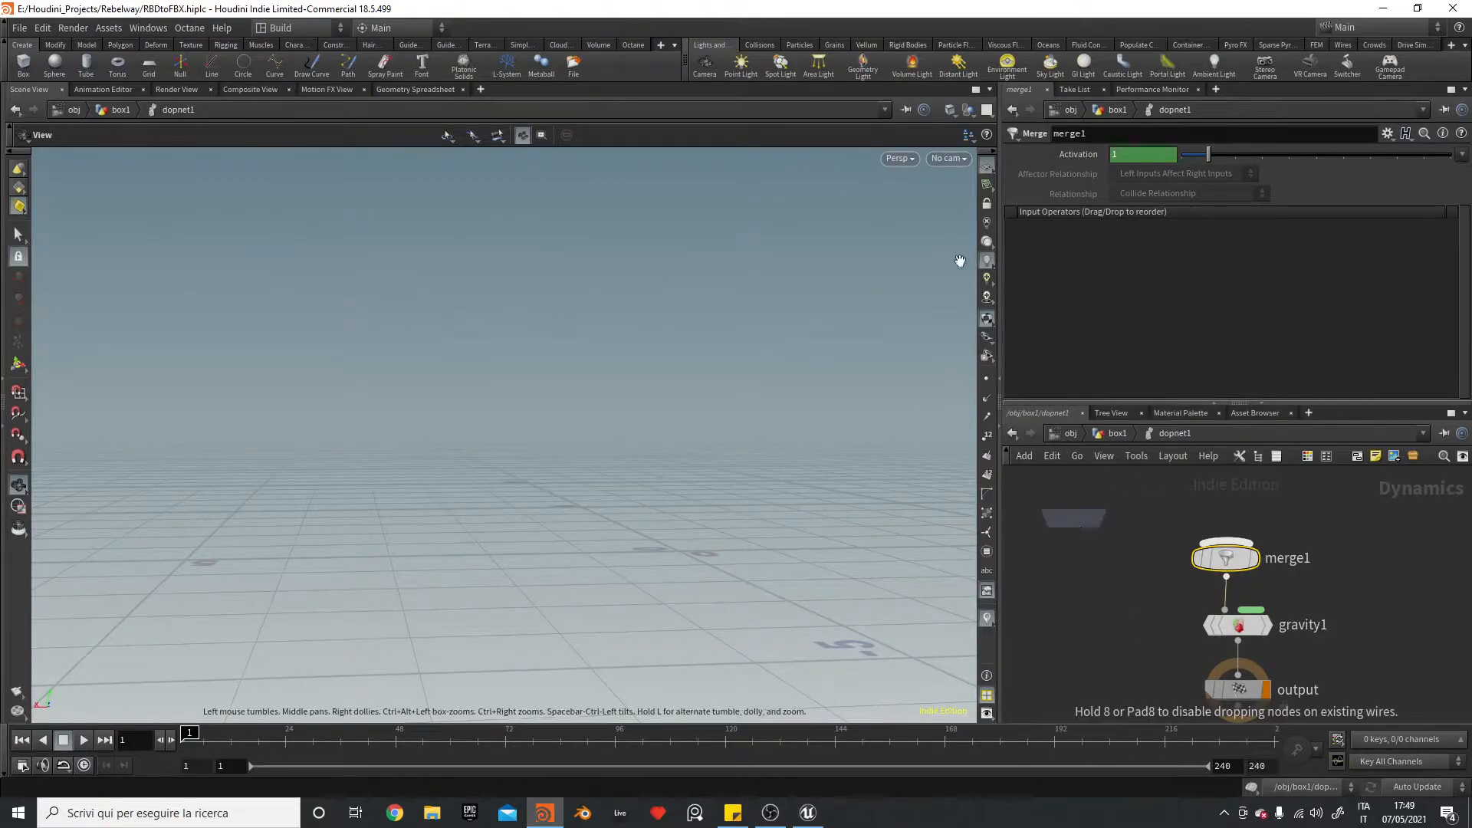
pyautogui.click(1167, 531)
pyautogui.moveTo(1168, 534); pyautogui.dragTo(1099, 537)
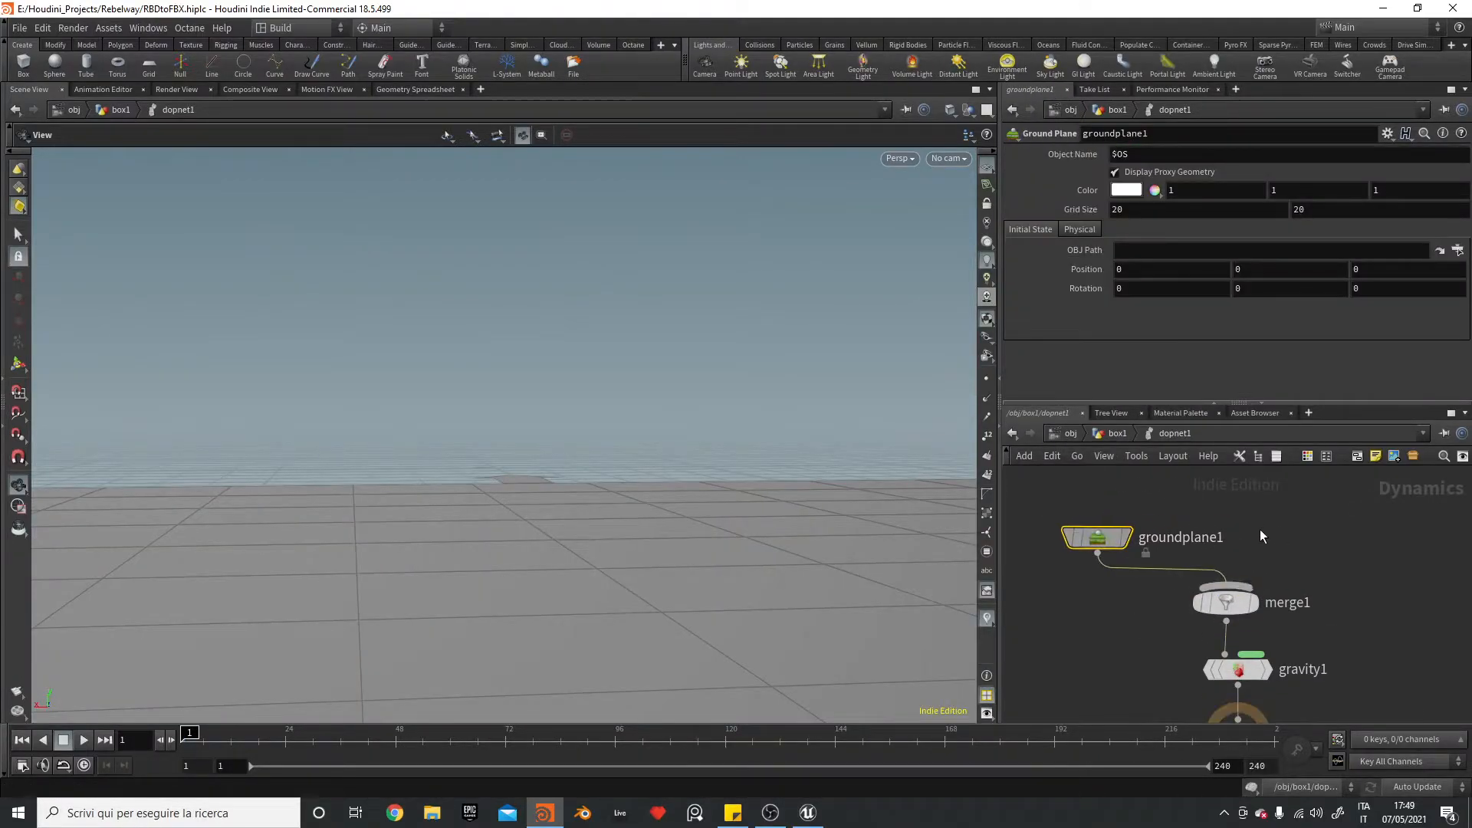
# - Set the Merge node's Affector Relationship to Mutual, keeping the Collide Relationship
pyautogui.click(1226, 602)
pyautogui.click(1157, 194)
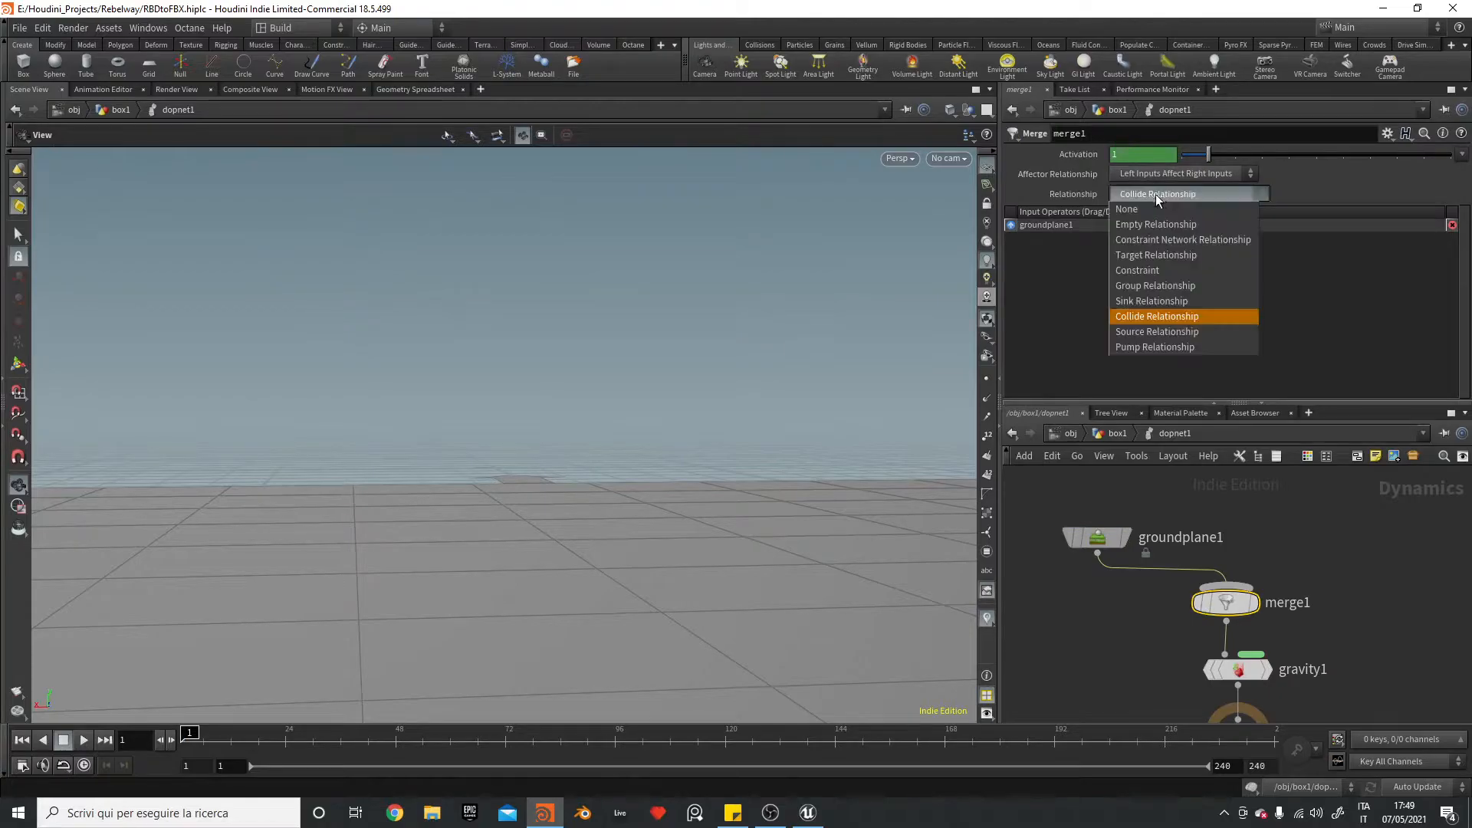
pyautogui.click(1215, 172)
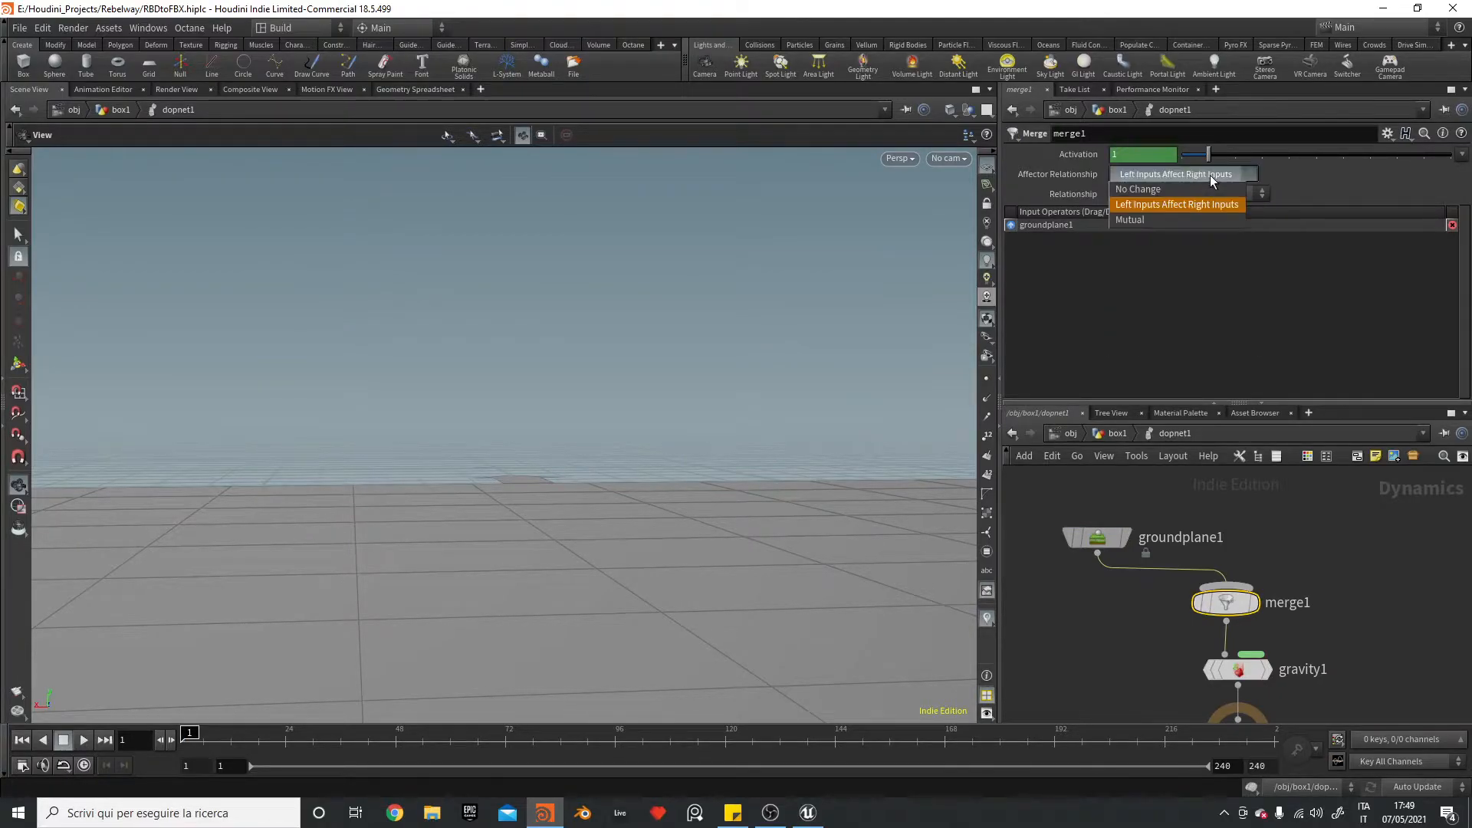
pyautogui.click(1155, 199)
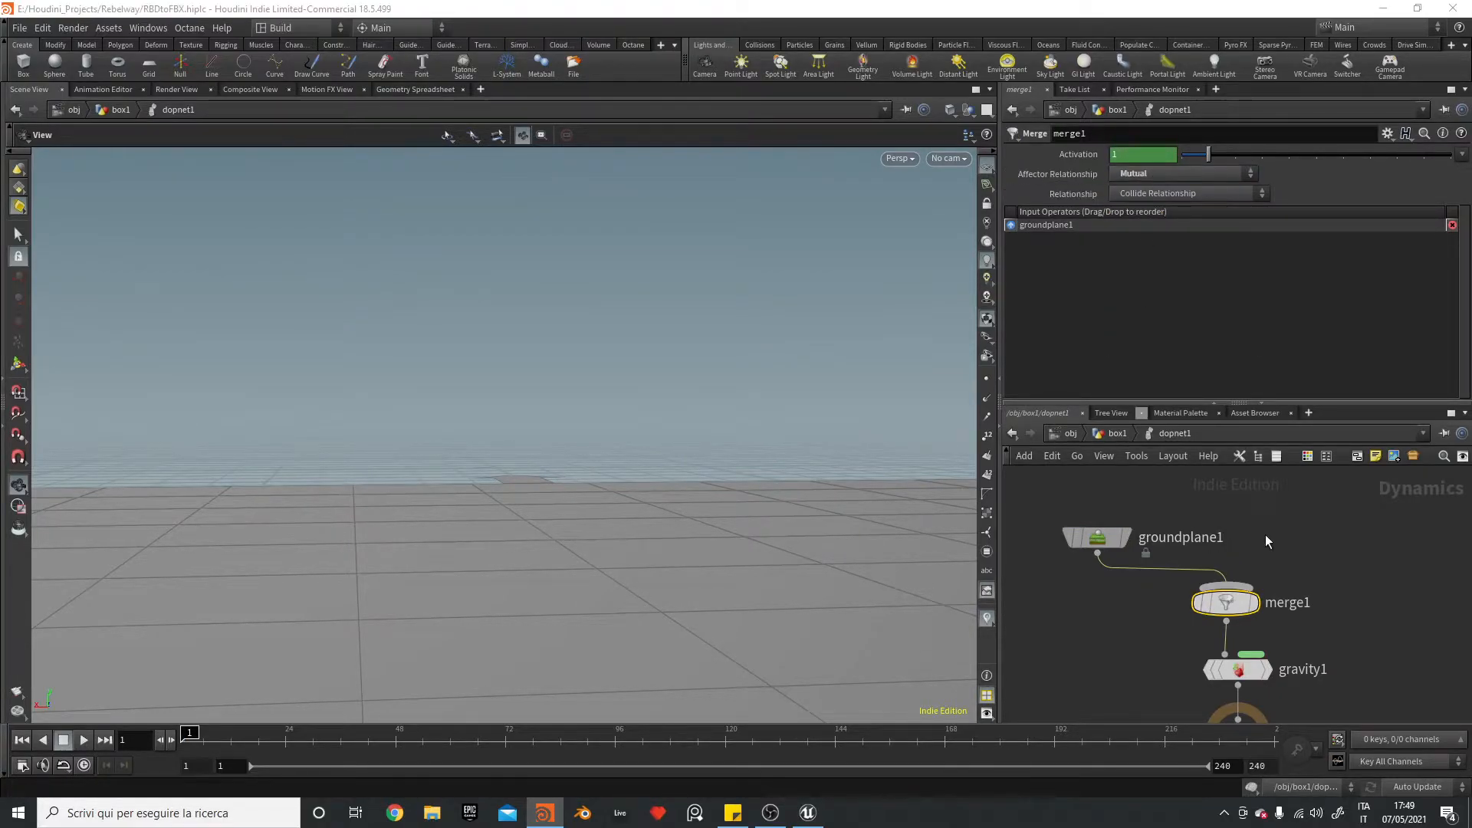
pyautogui.press('Tab')
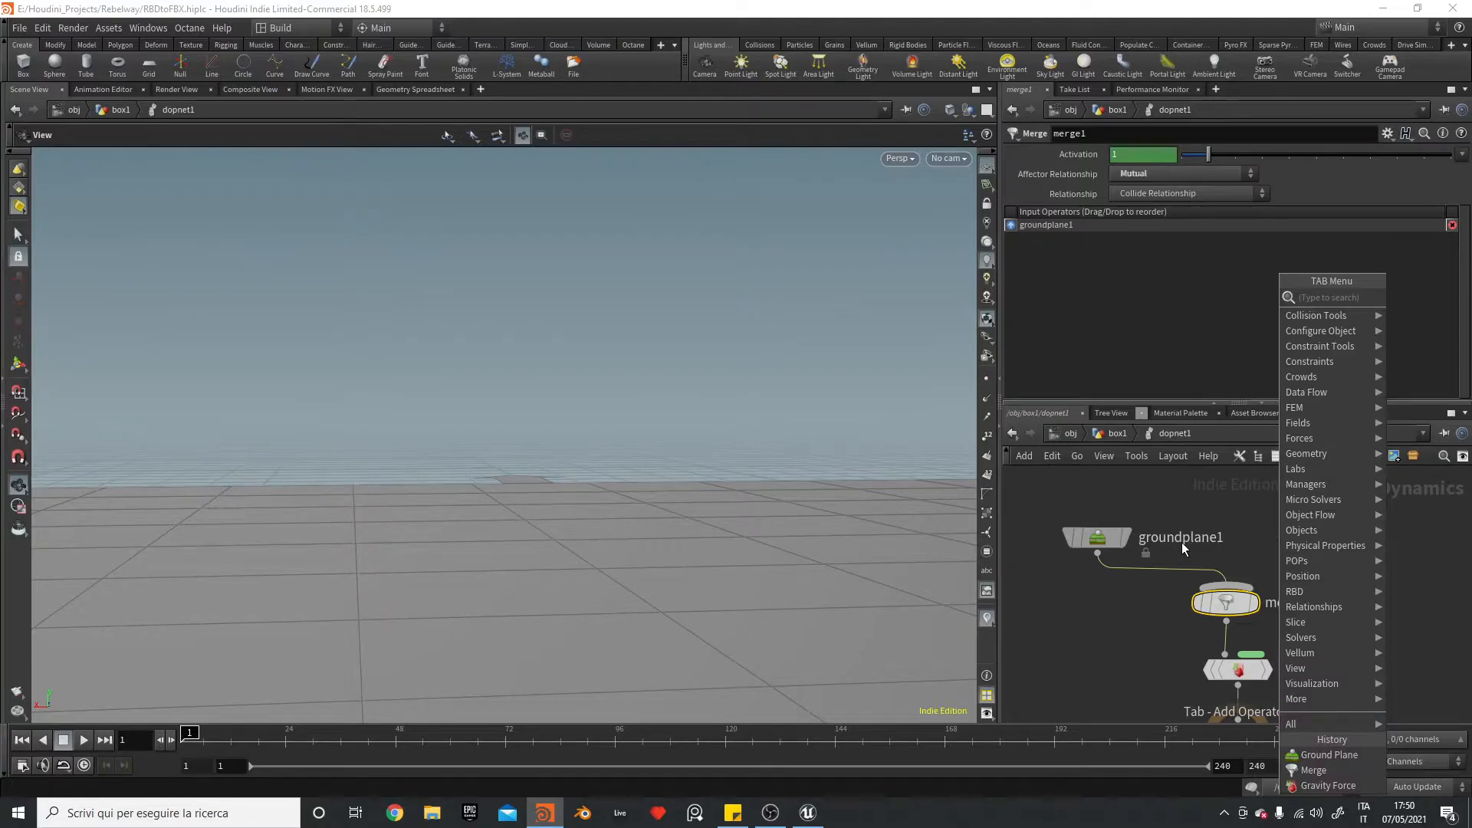
pyautogui.write('rbd sol')
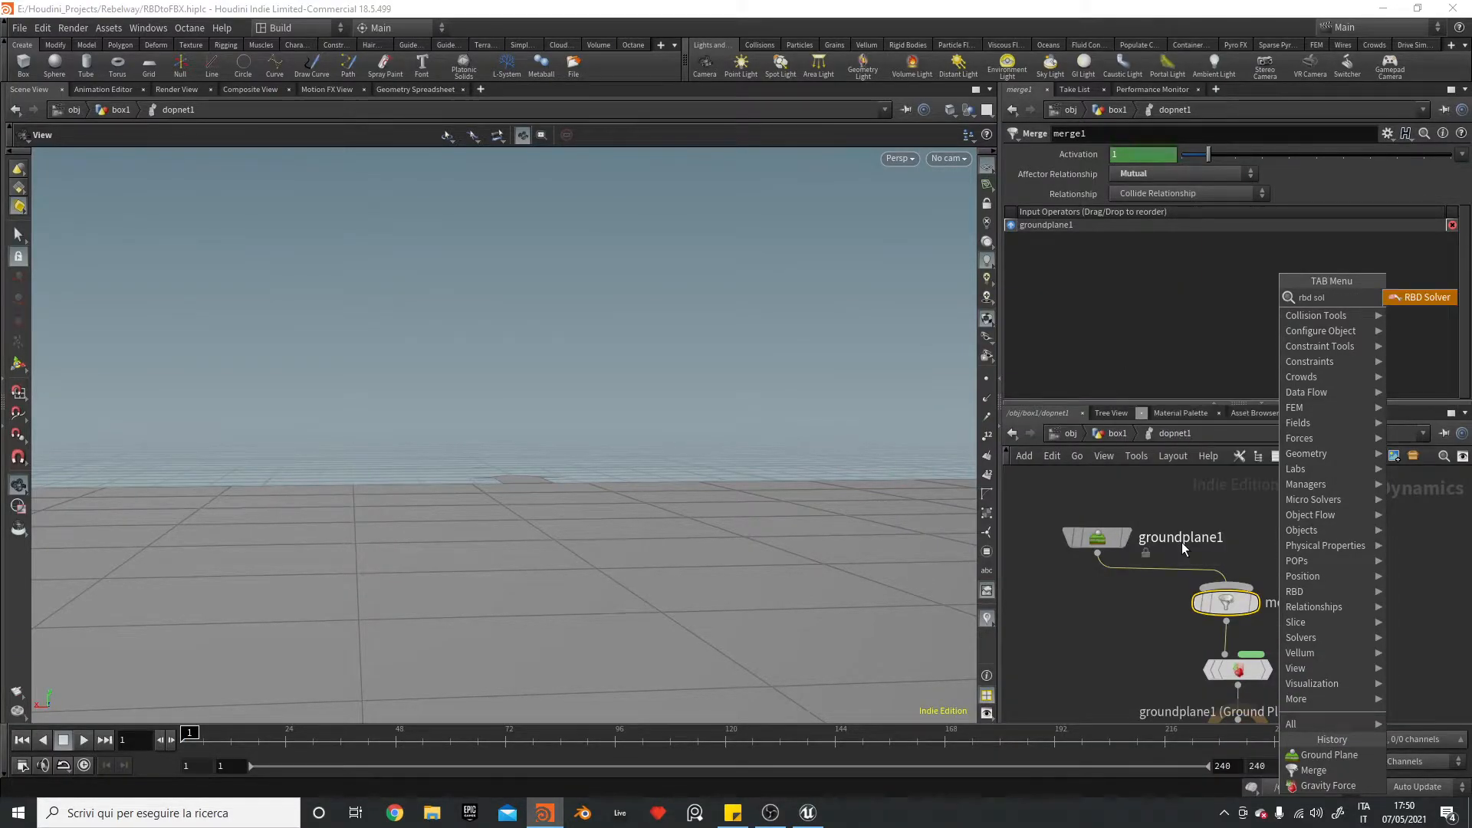
pyautogui.press('Return')
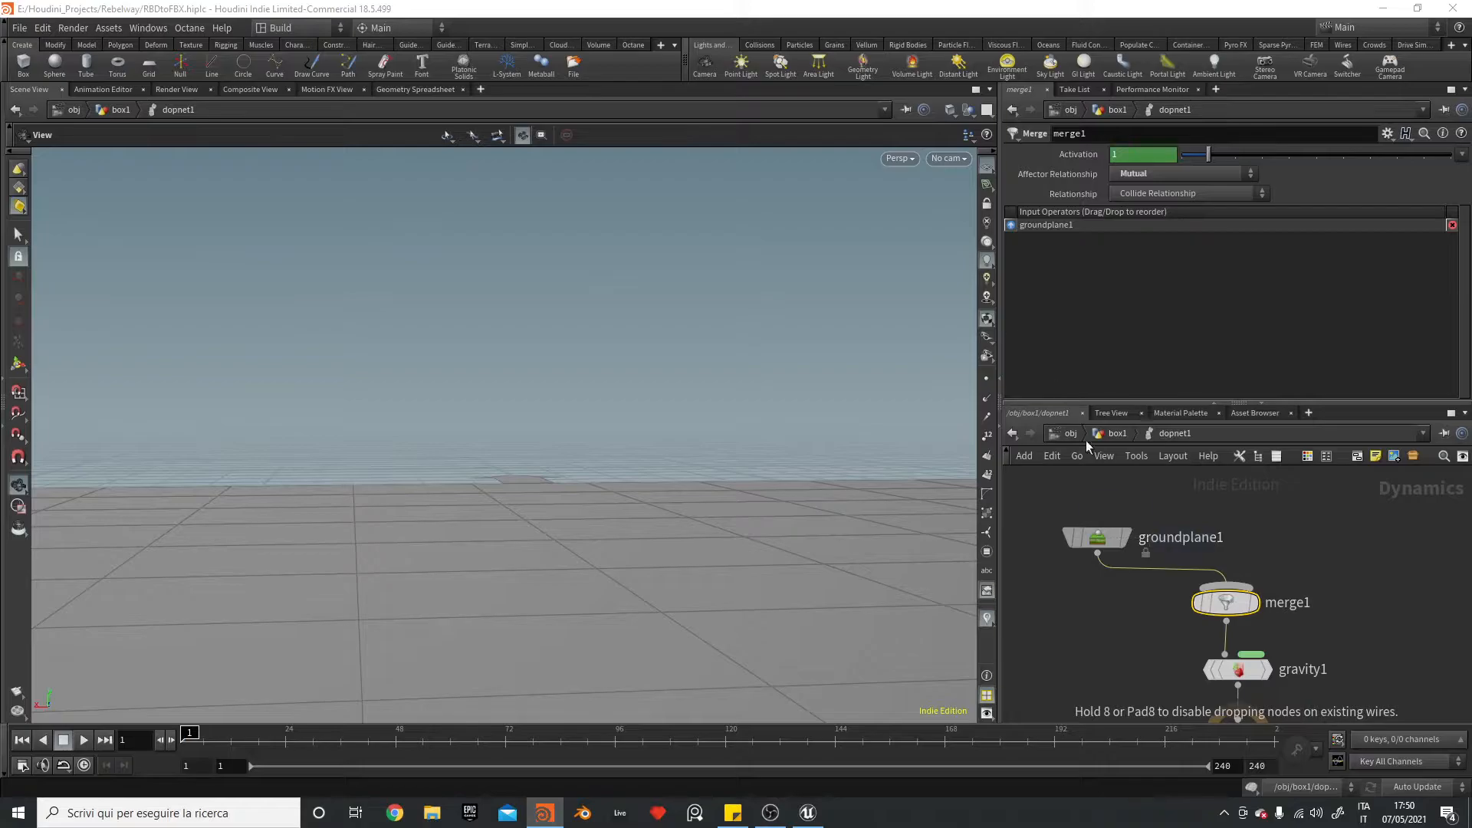
pyautogui.click(1303, 538)
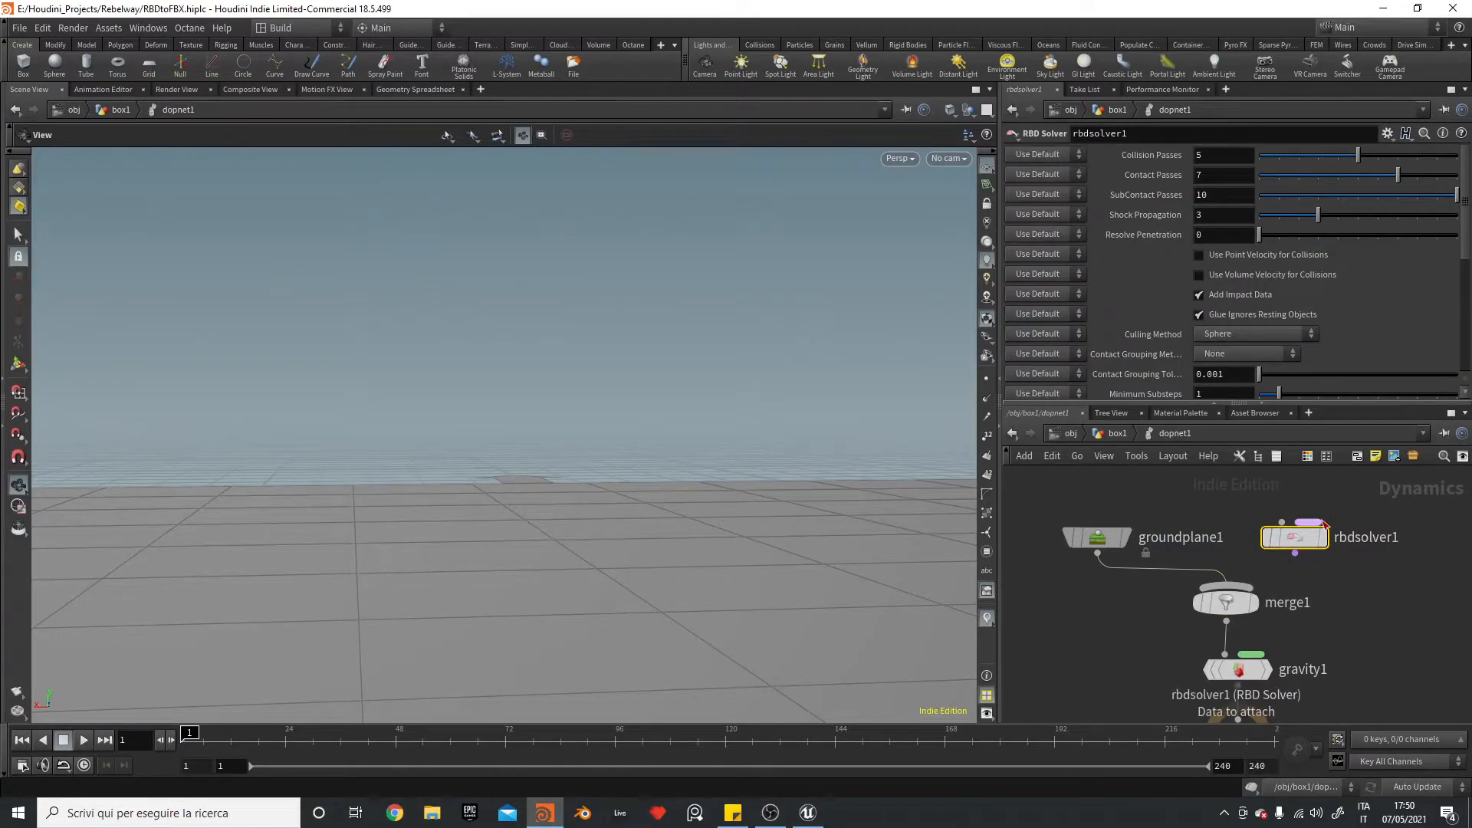
pyautogui.press('Delete')
# - Add a Rigid Body Solver node above the Merge node and connect its output into the merge
pyautogui.press('Tab')
pyautogui.write('rigid b')
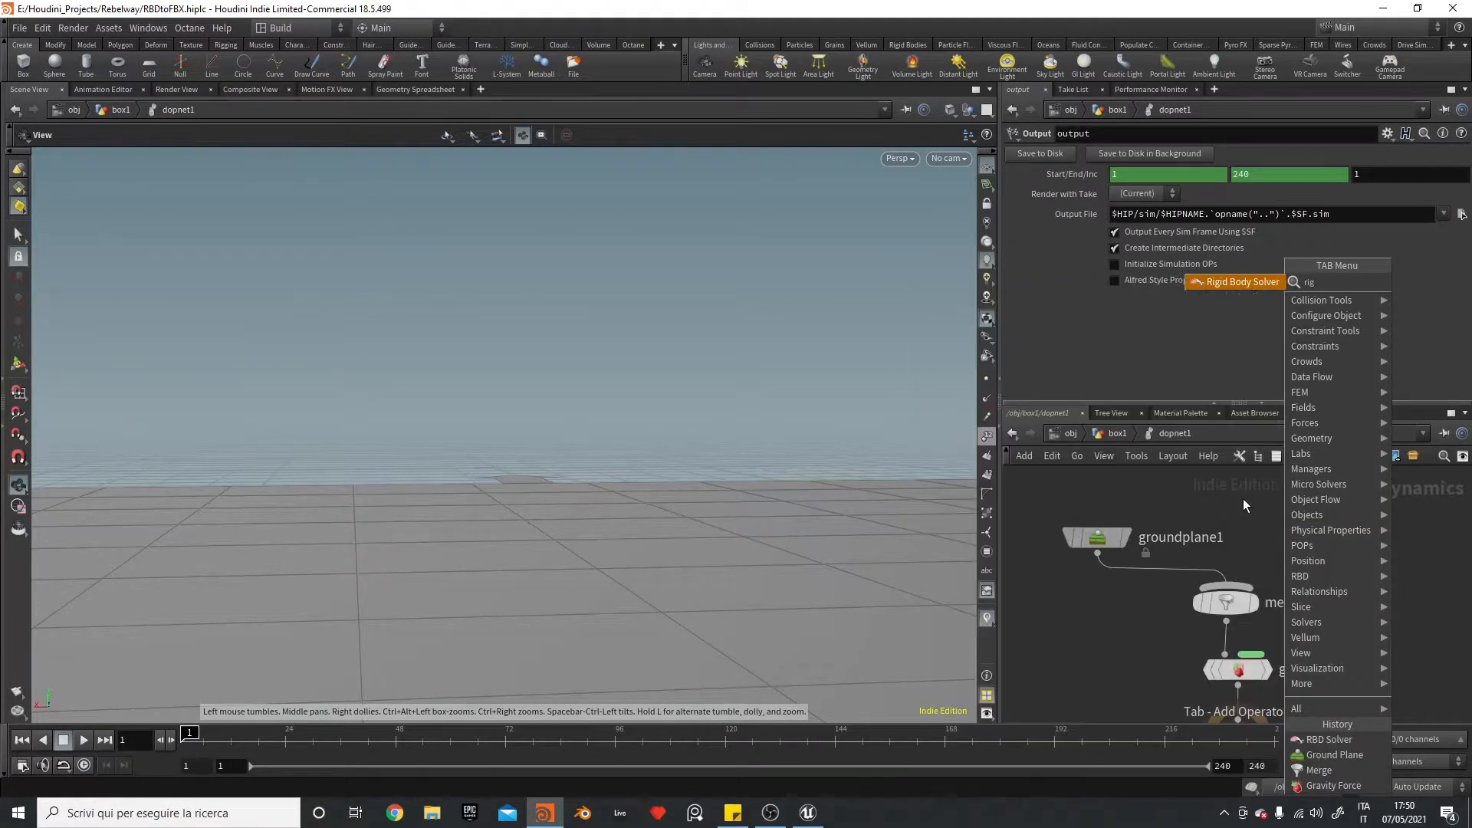
pyautogui.press('Return')
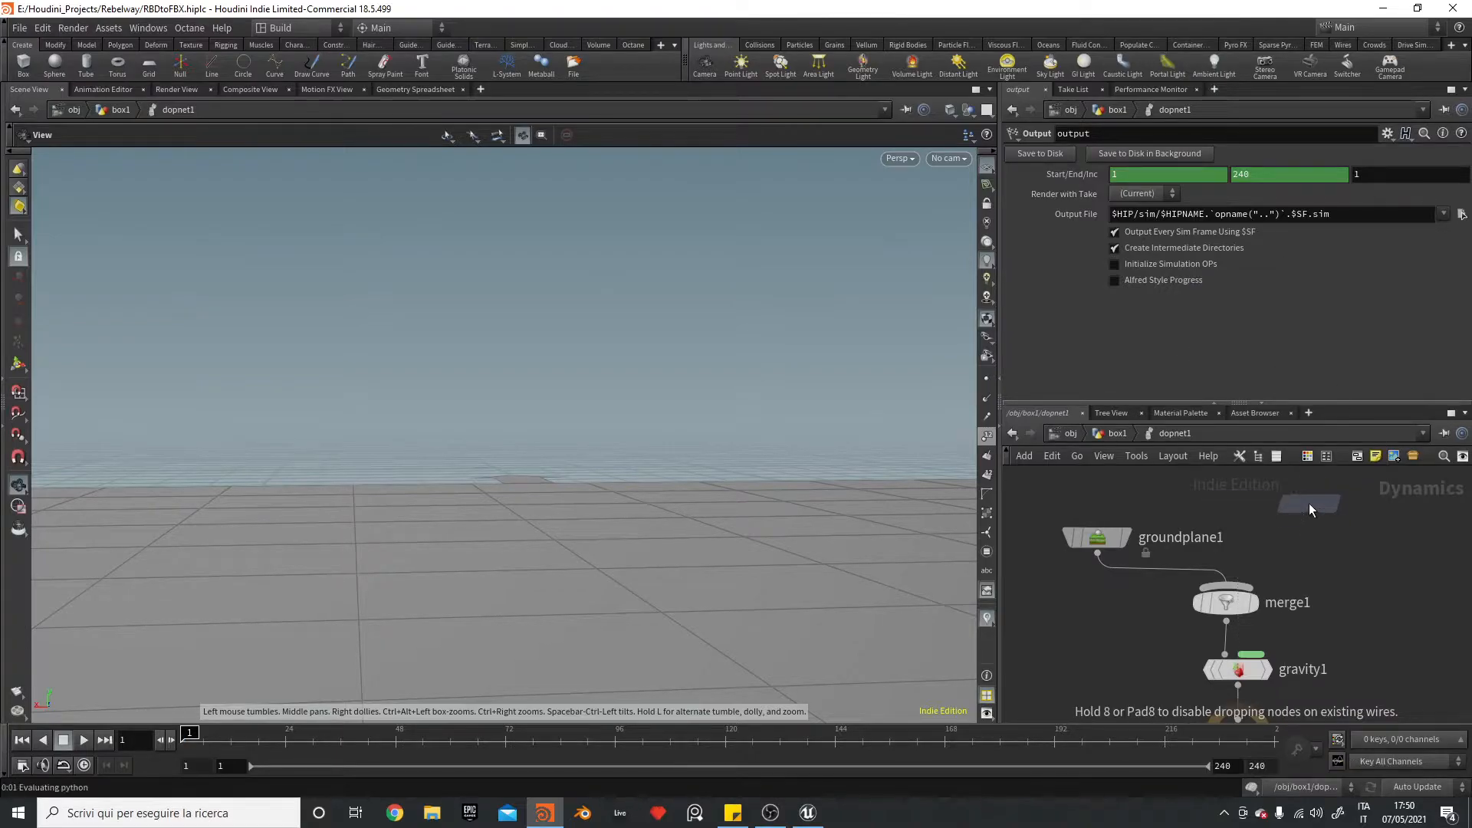
pyautogui.click(1304, 506)
pyautogui.click(1293, 527)
pyautogui.click(1227, 589)
# - Add an RBD Packed Object node above the Rigid Body Solver and connect it to the solver's first input
pyautogui.scroll(1, 1310, 568)
pyautogui.scroll(-2, 1315, 565)
pyautogui.moveTo(1334, 600); pyautogui.dragTo(1280, 733, button='middle')
pyautogui.press('Tab')
pyautogui.write('rbd pac')
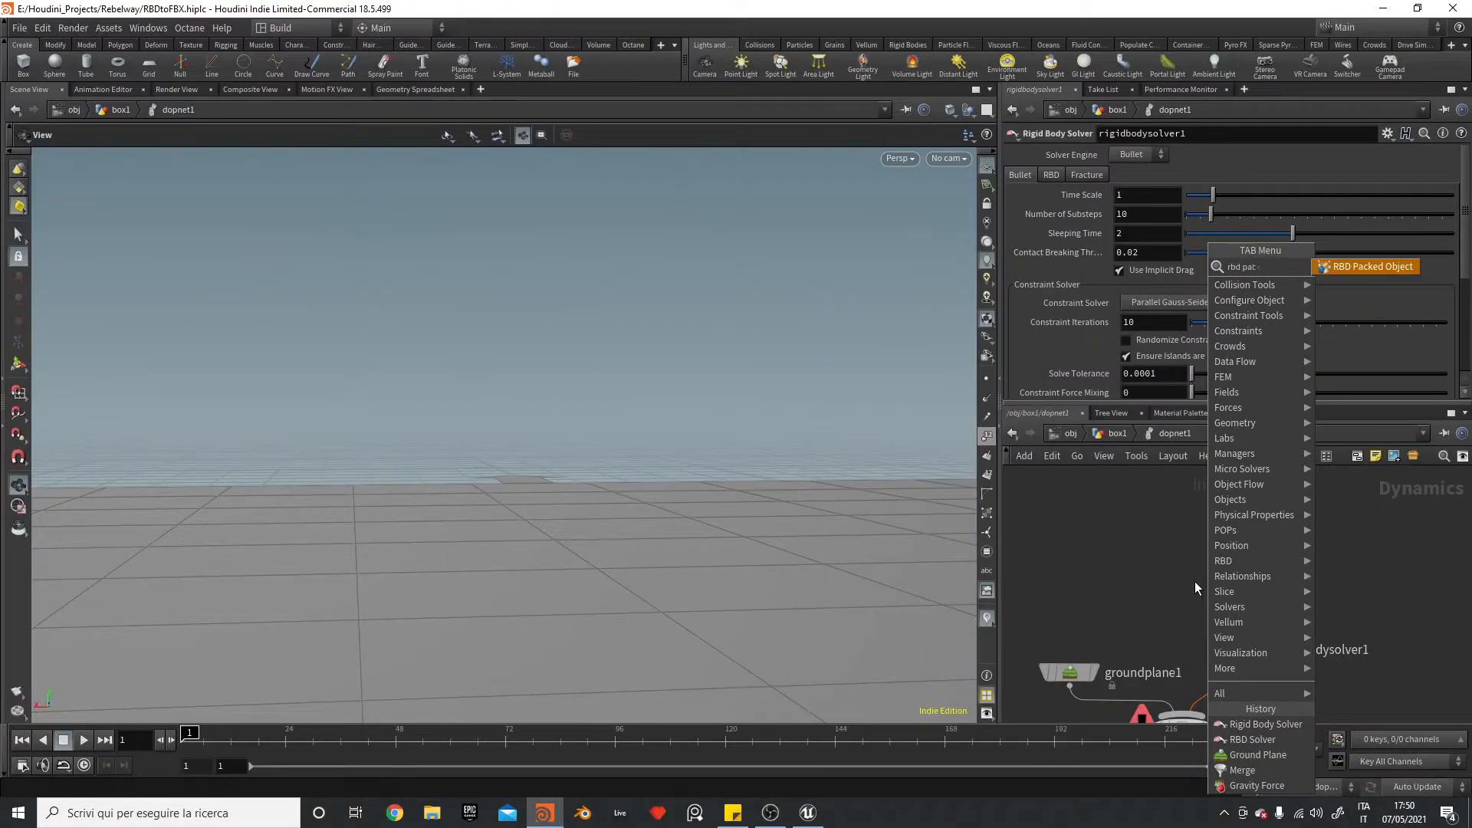
pyautogui.press('Return')
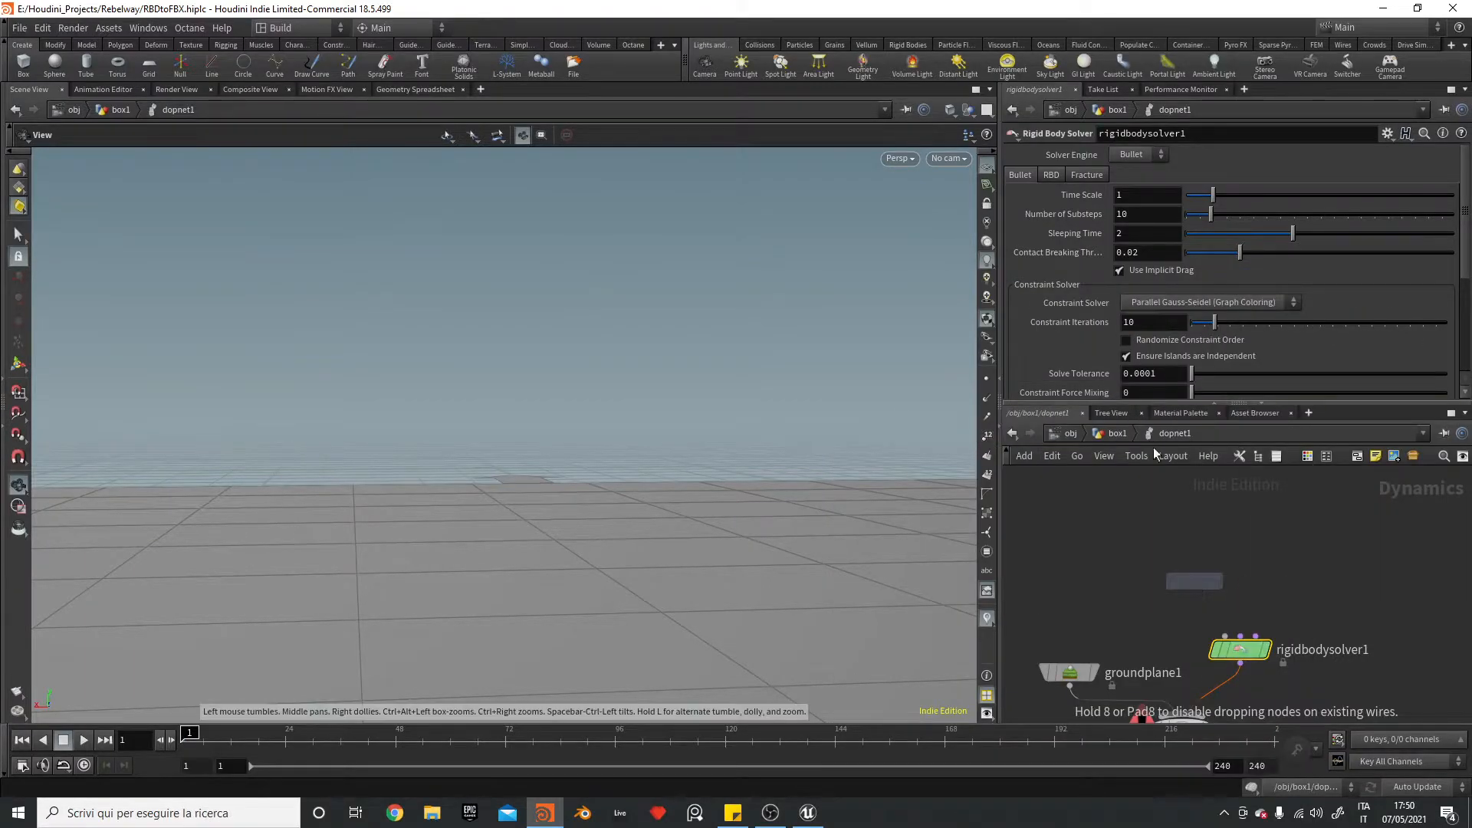
pyautogui.click(1209, 560)
pyautogui.moveTo(1210, 577); pyautogui.dragTo(1226, 636)
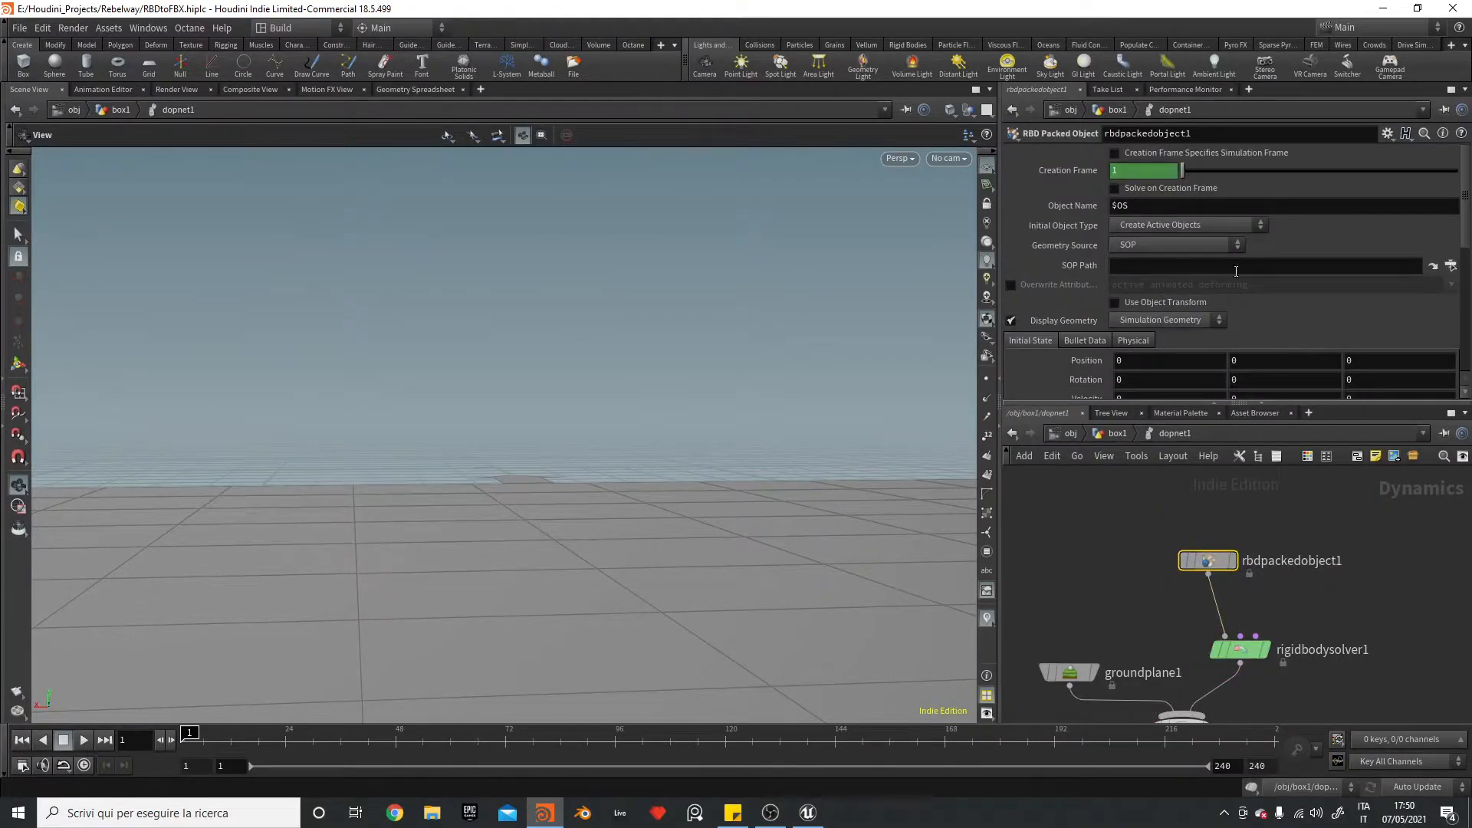
# - Set the packed object's geometry source to First Context Geometry with velocity inherited from point velocity, and preview the simulation
pyautogui.click(1201, 228)
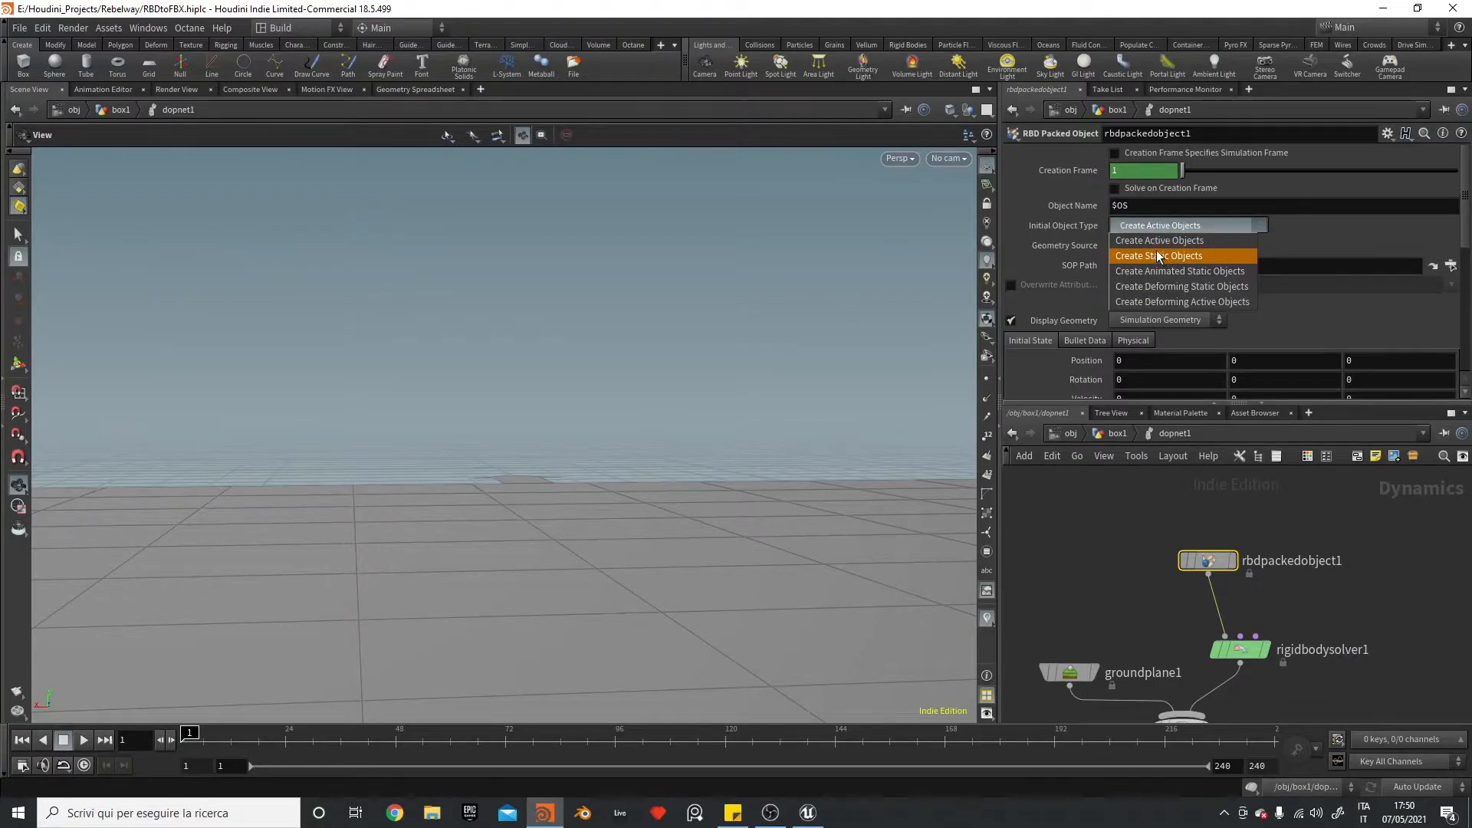
pyautogui.click(1145, 247)
pyautogui.click(1163, 276)
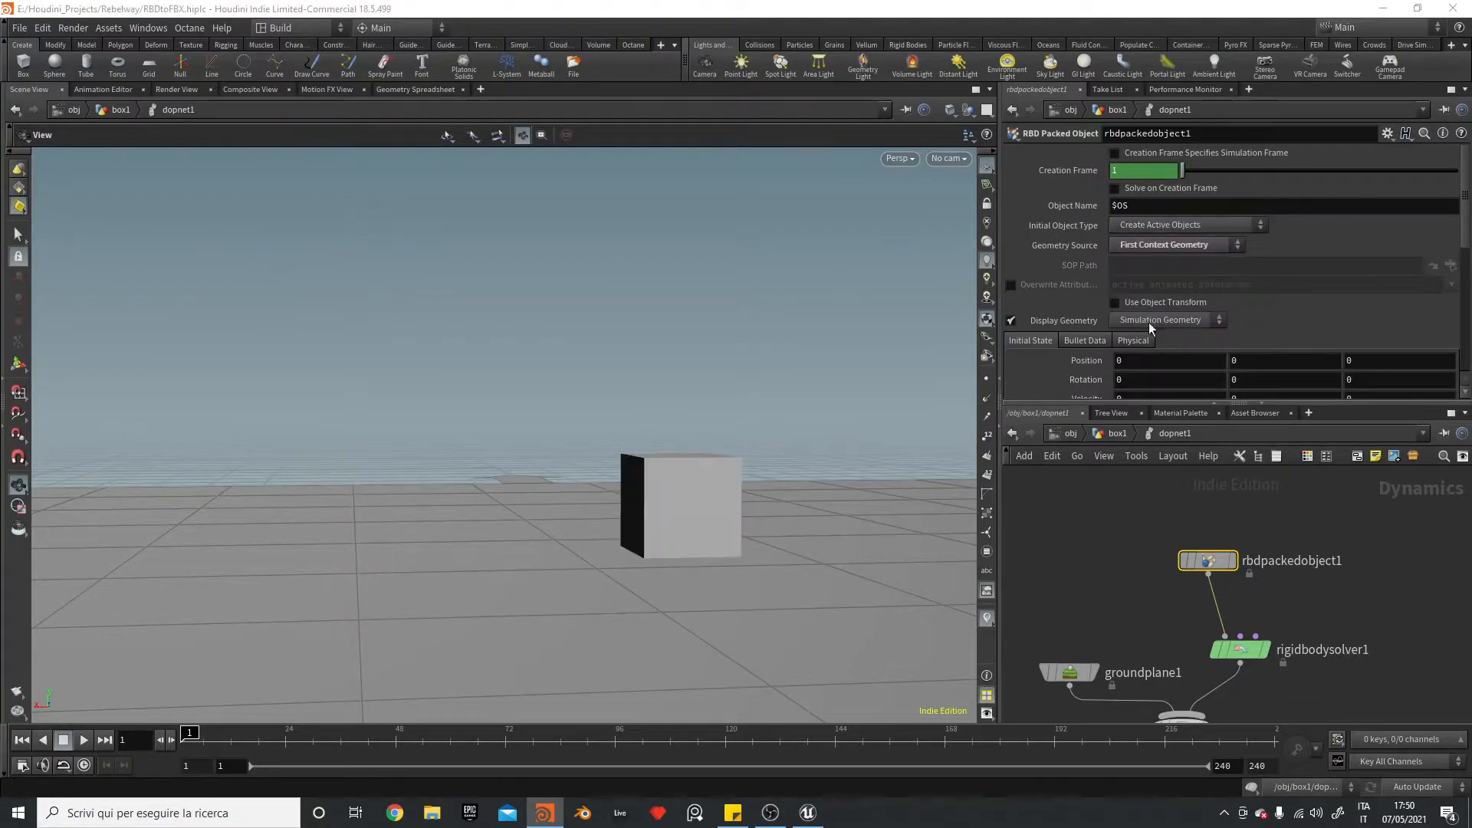
pyautogui.scroll(-5, 1408, 239)
pyautogui.click(1164, 188)
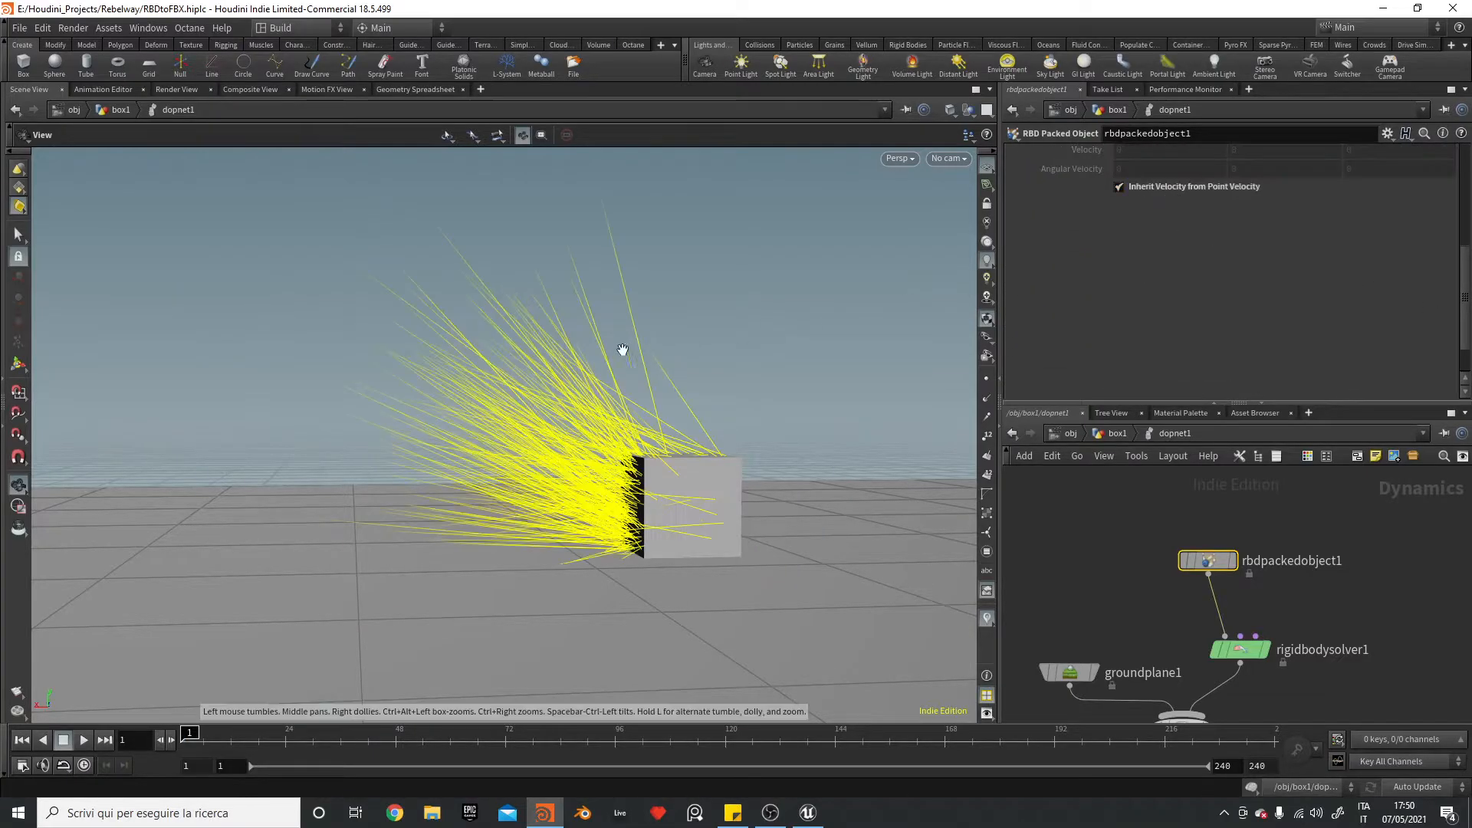
pyautogui.click(79, 741)
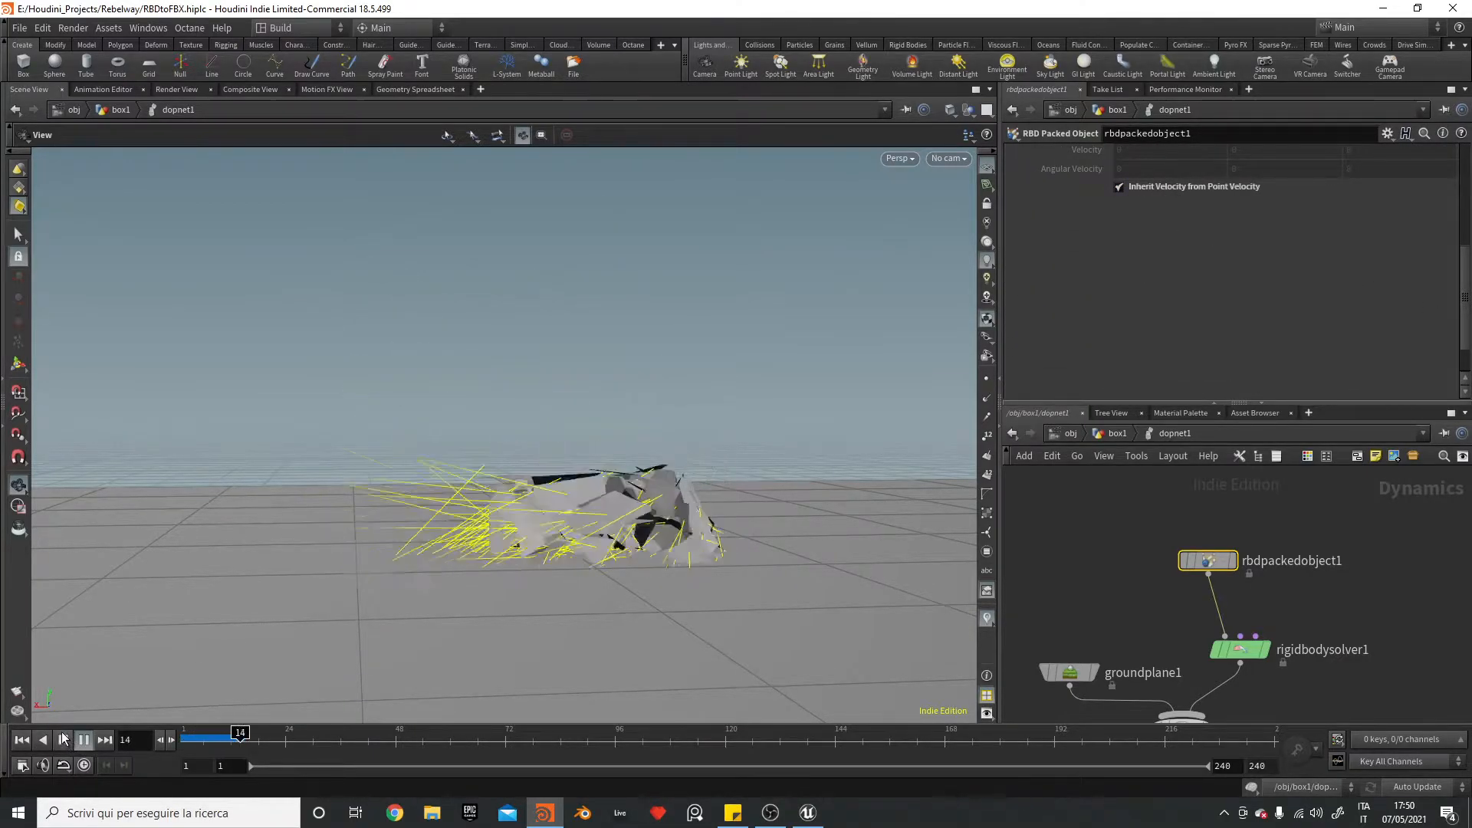
pyautogui.click(21, 741)
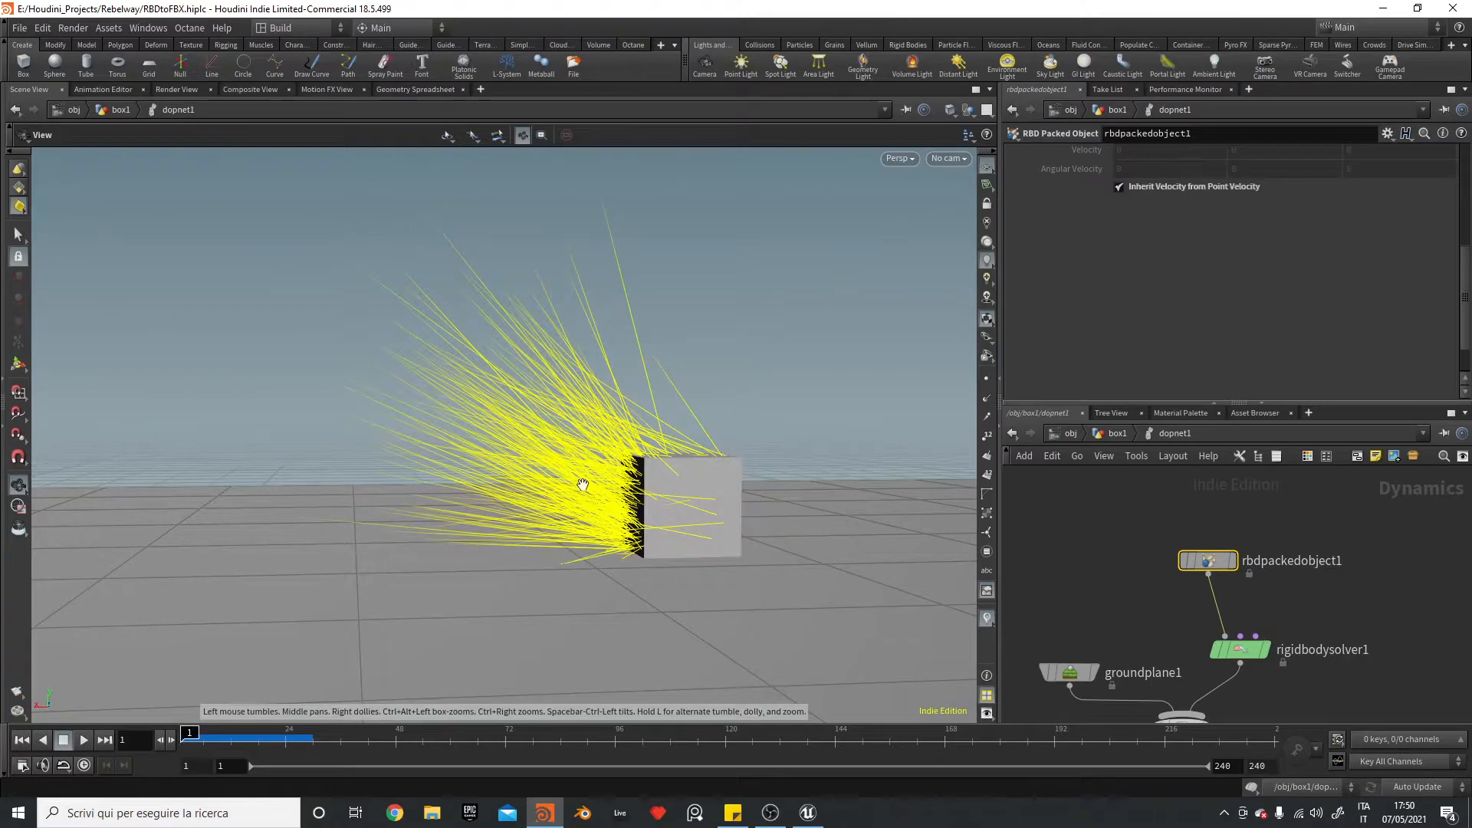
# - Return to the box1 network and insert a Point Wrangle between the Point Velocity and DOP Network nodes
pyautogui.click(1135, 433)
pyautogui.click(1160, 621)
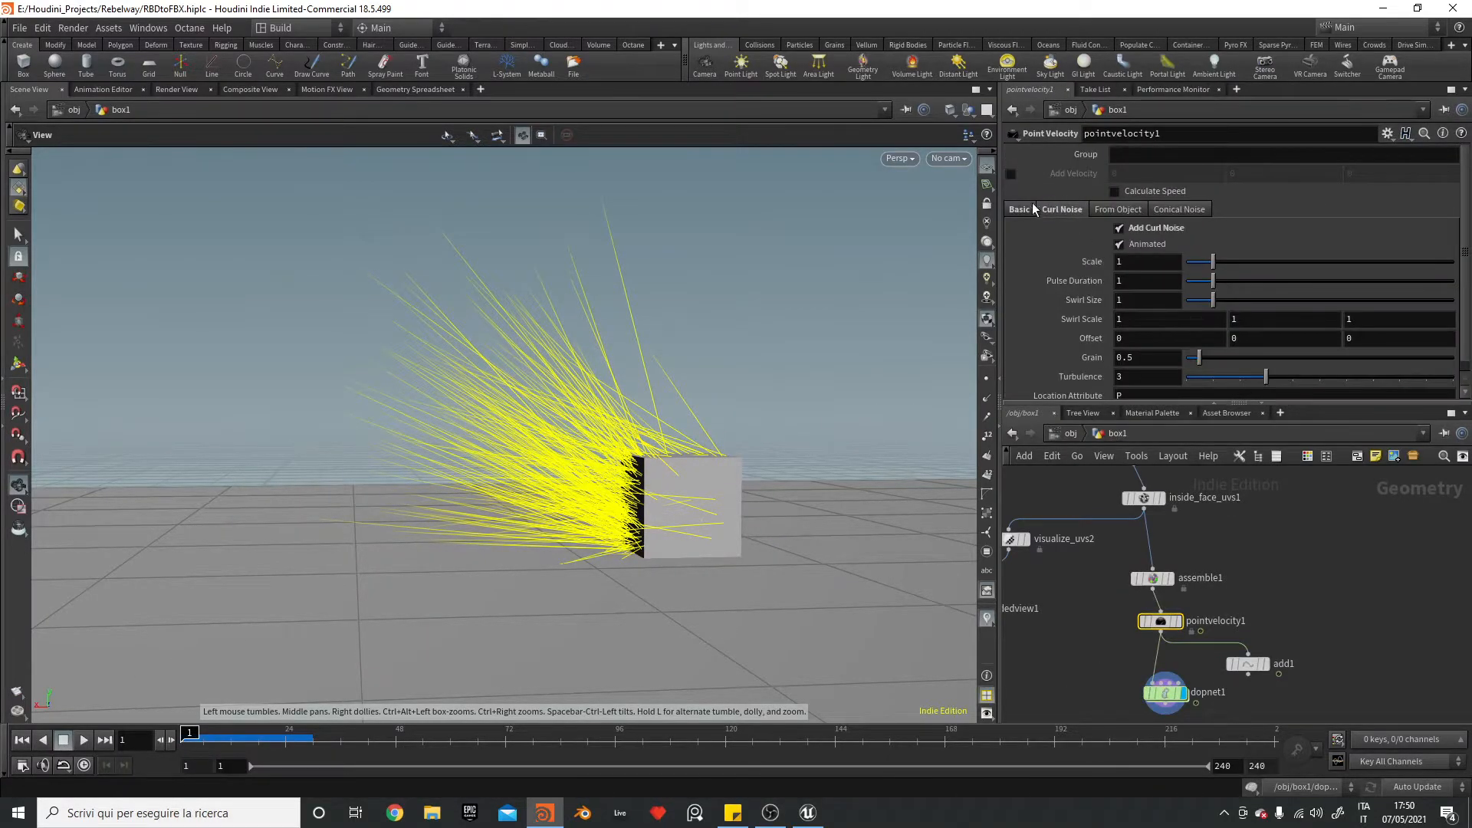
pyautogui.press('Tab')
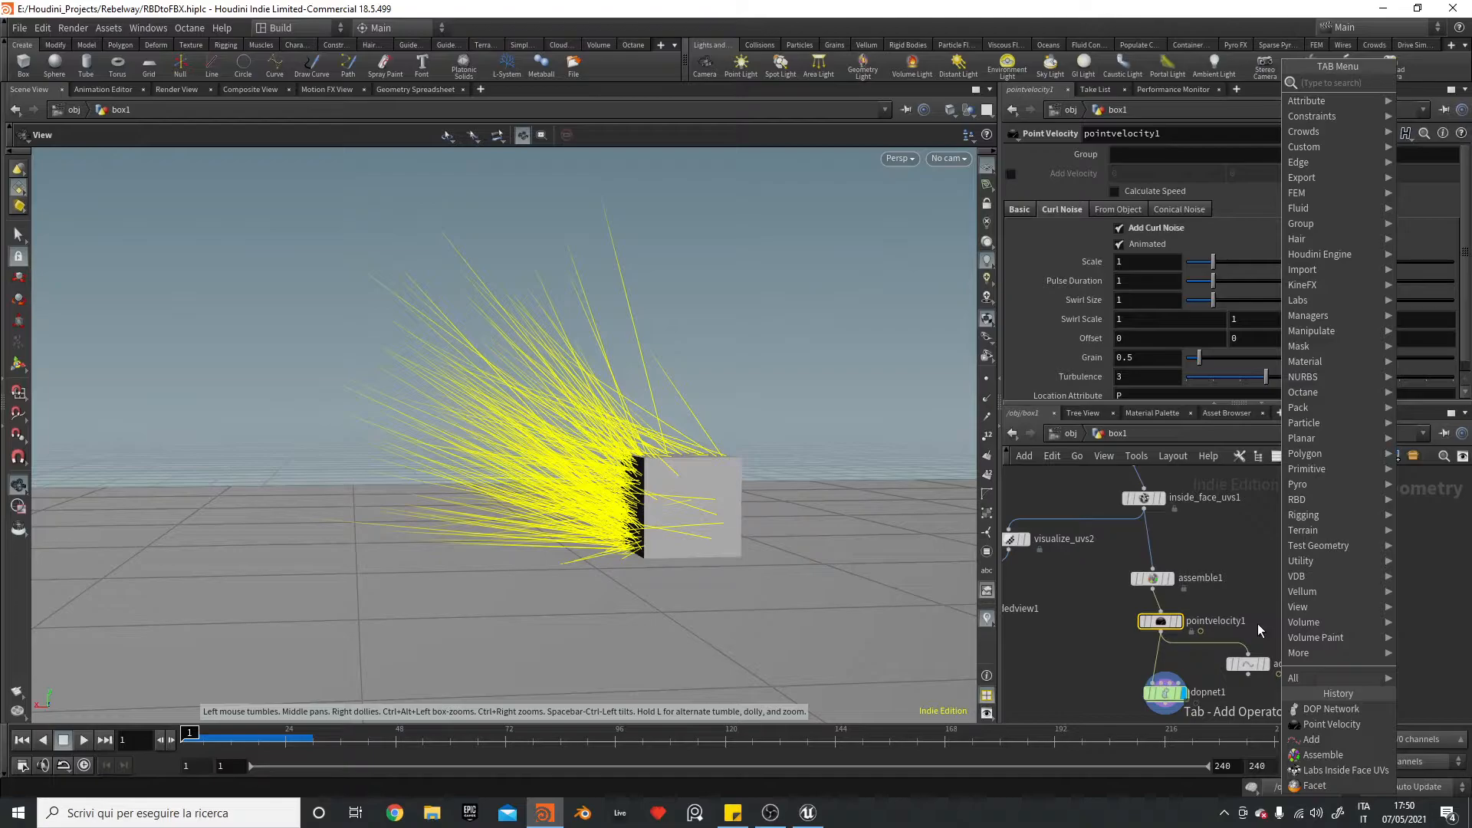
pyautogui.write('point wr')
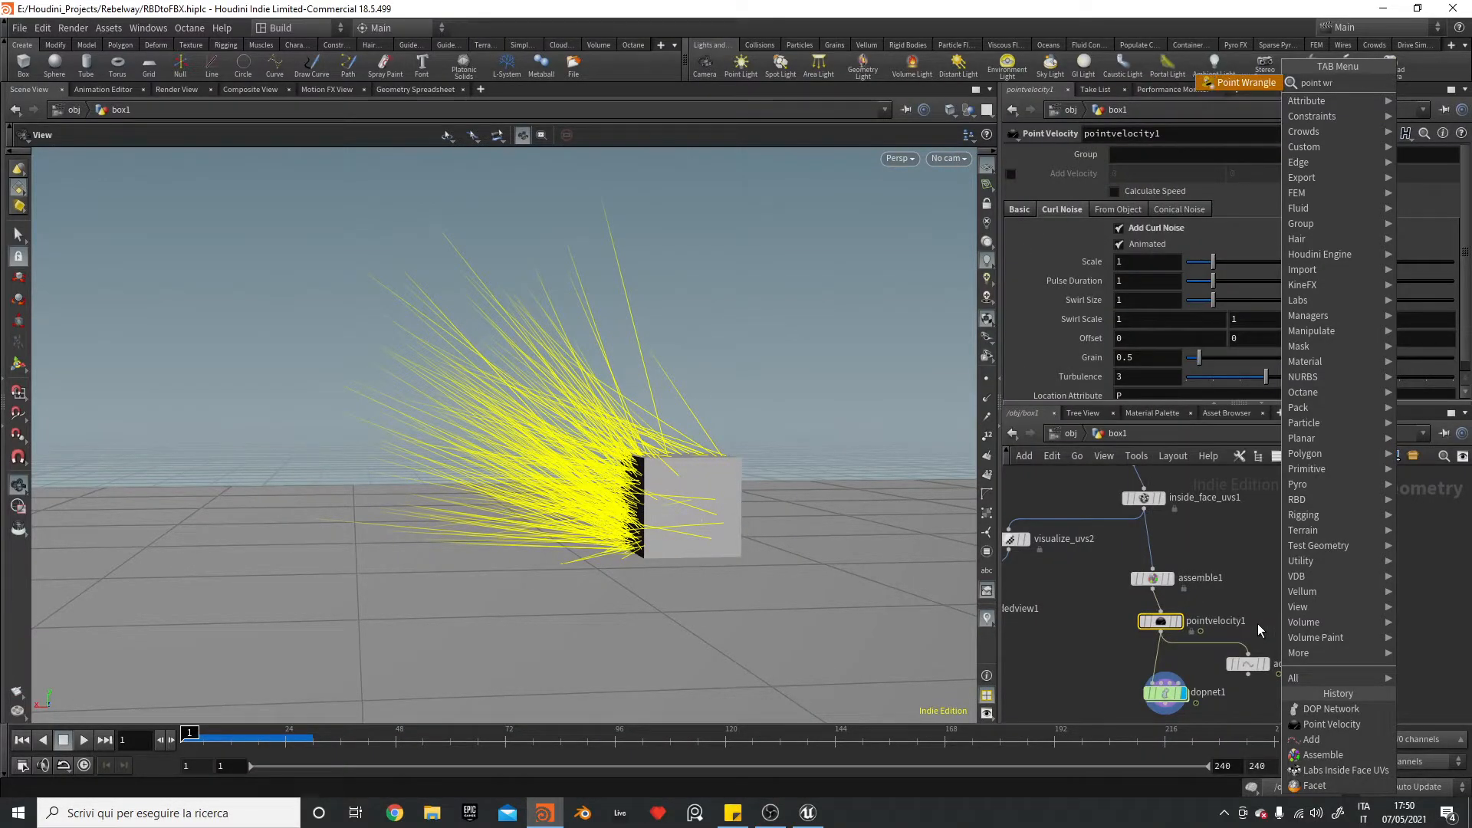
pyautogui.press('Return')
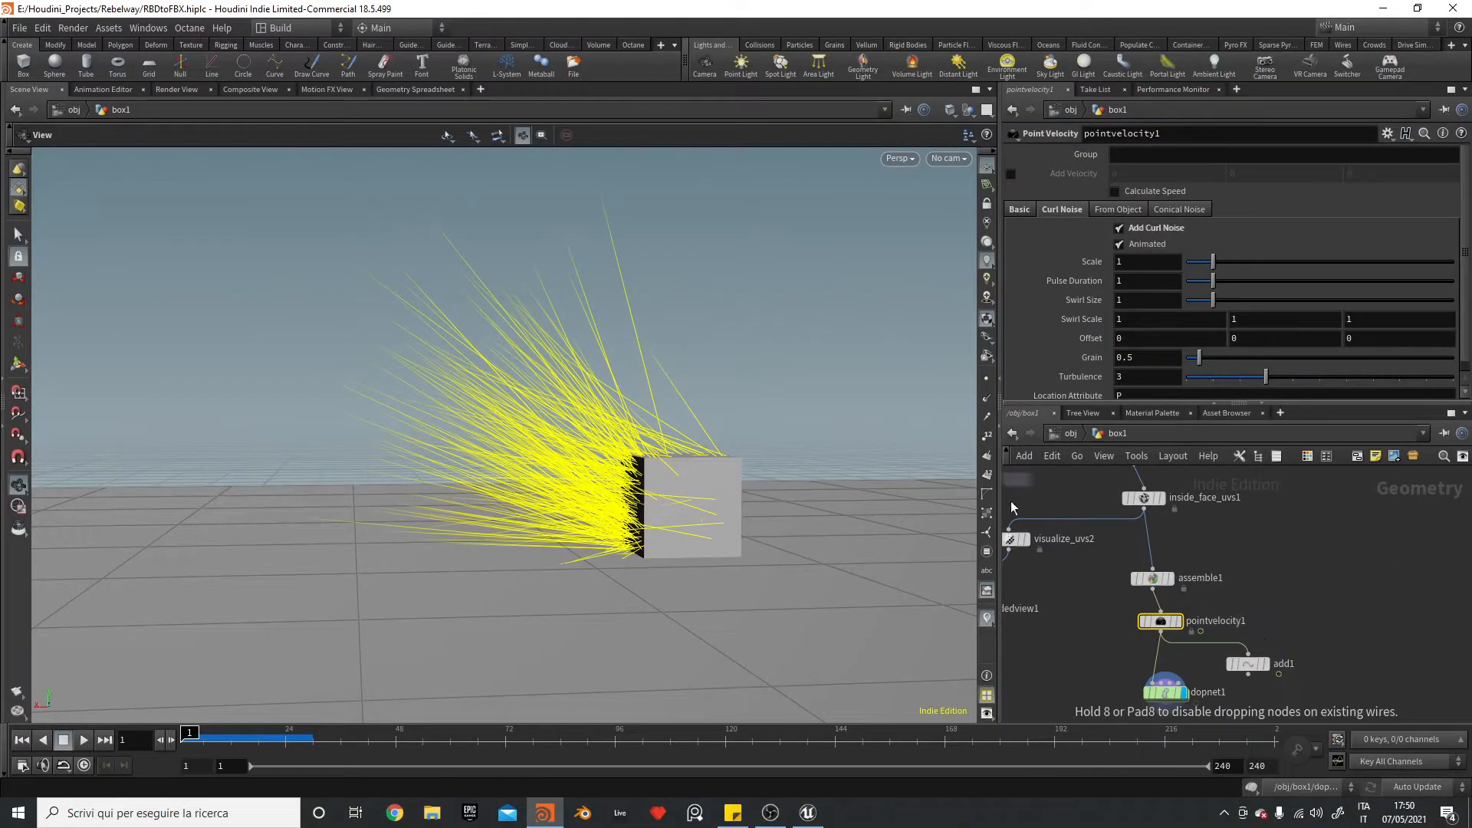
pyautogui.click(1185, 664)
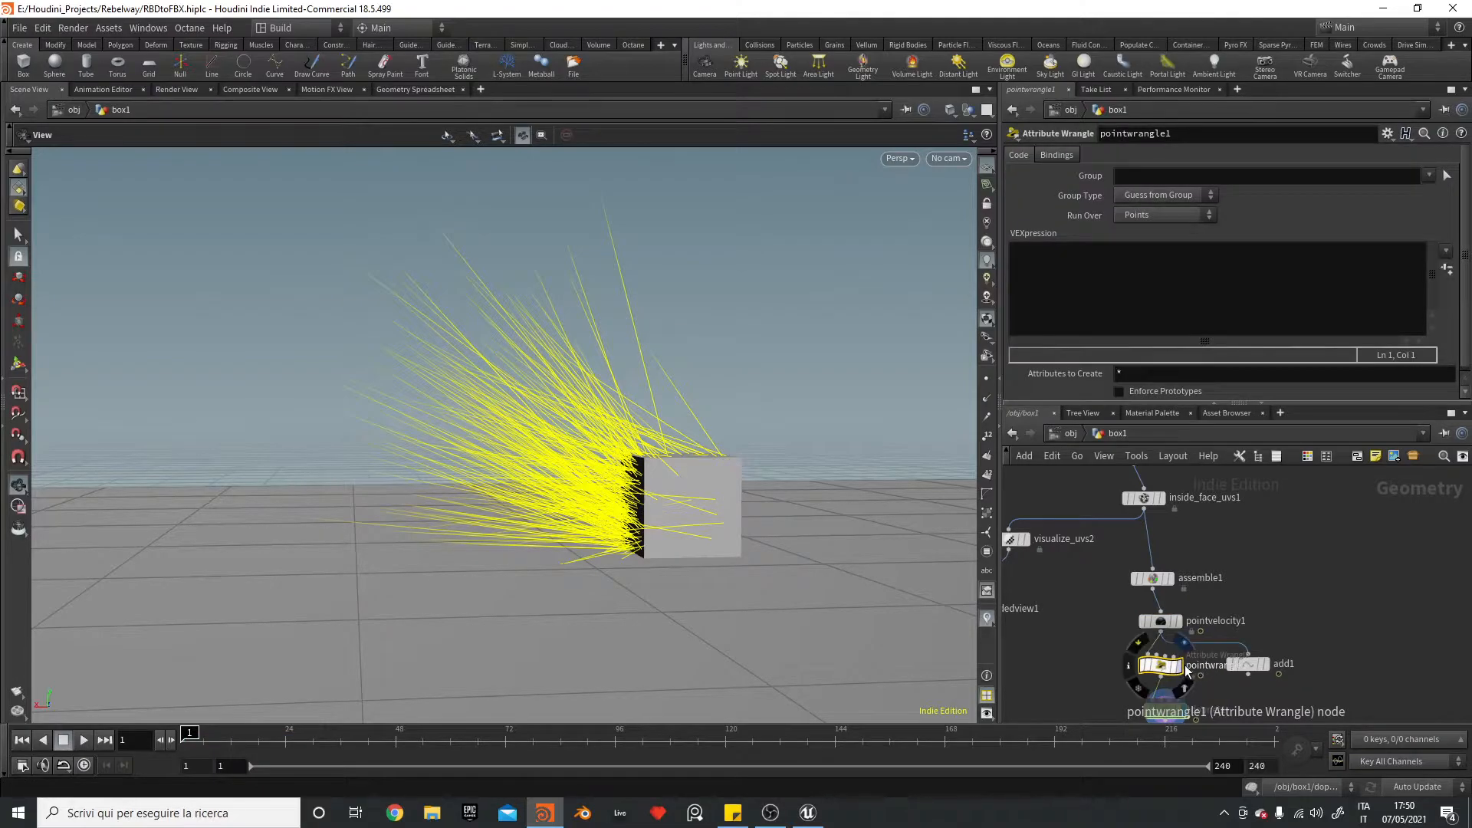
# - Write v@v *= chf("Vel_Mag"); in the Point Wrangle and create its Vel Mag parameter
pyautogui.click(1086, 242)
pyautogui.write('v@v *= chf("Vel_Mag");')
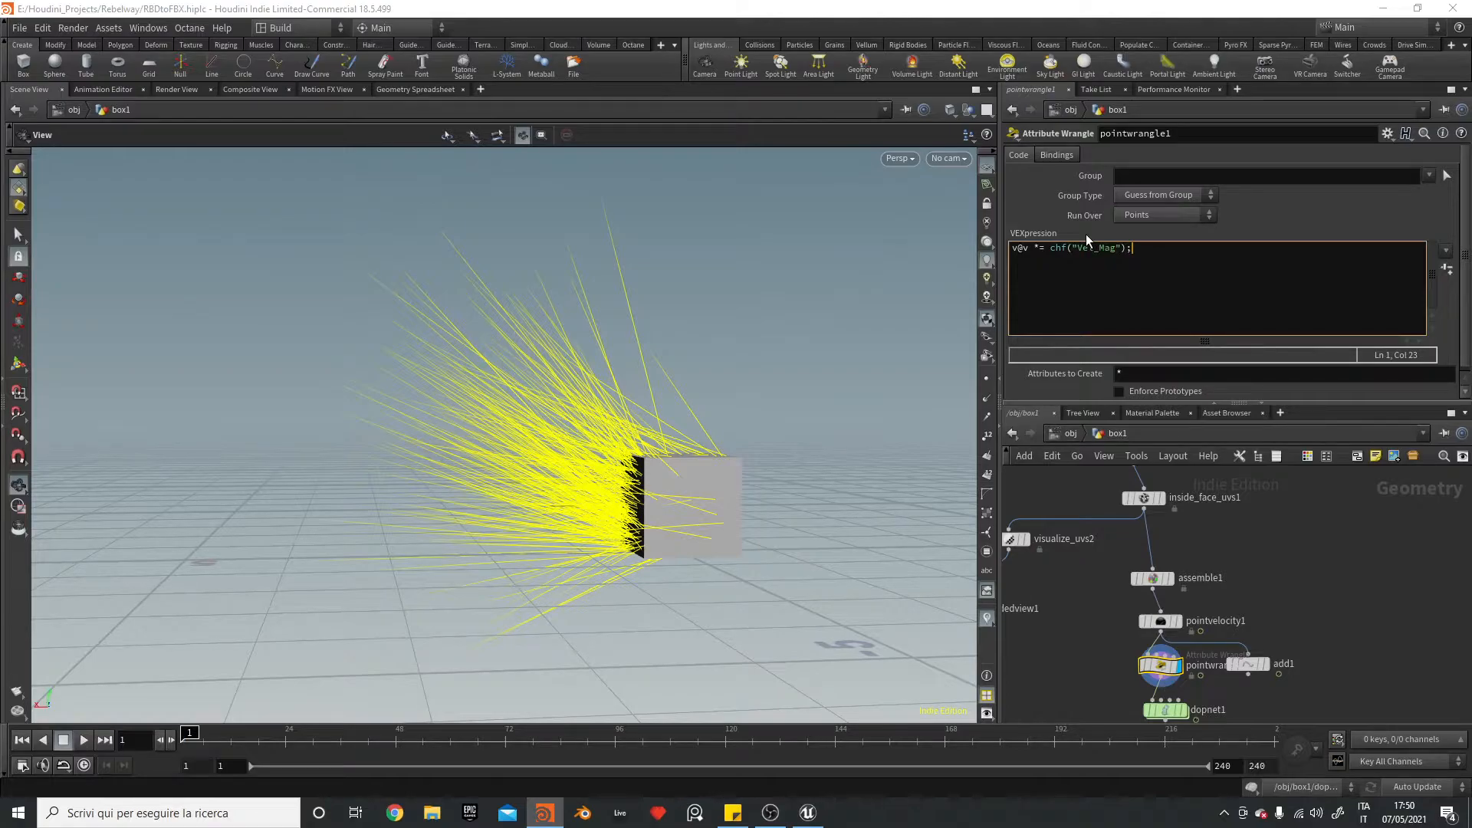
pyautogui.click(1448, 268)
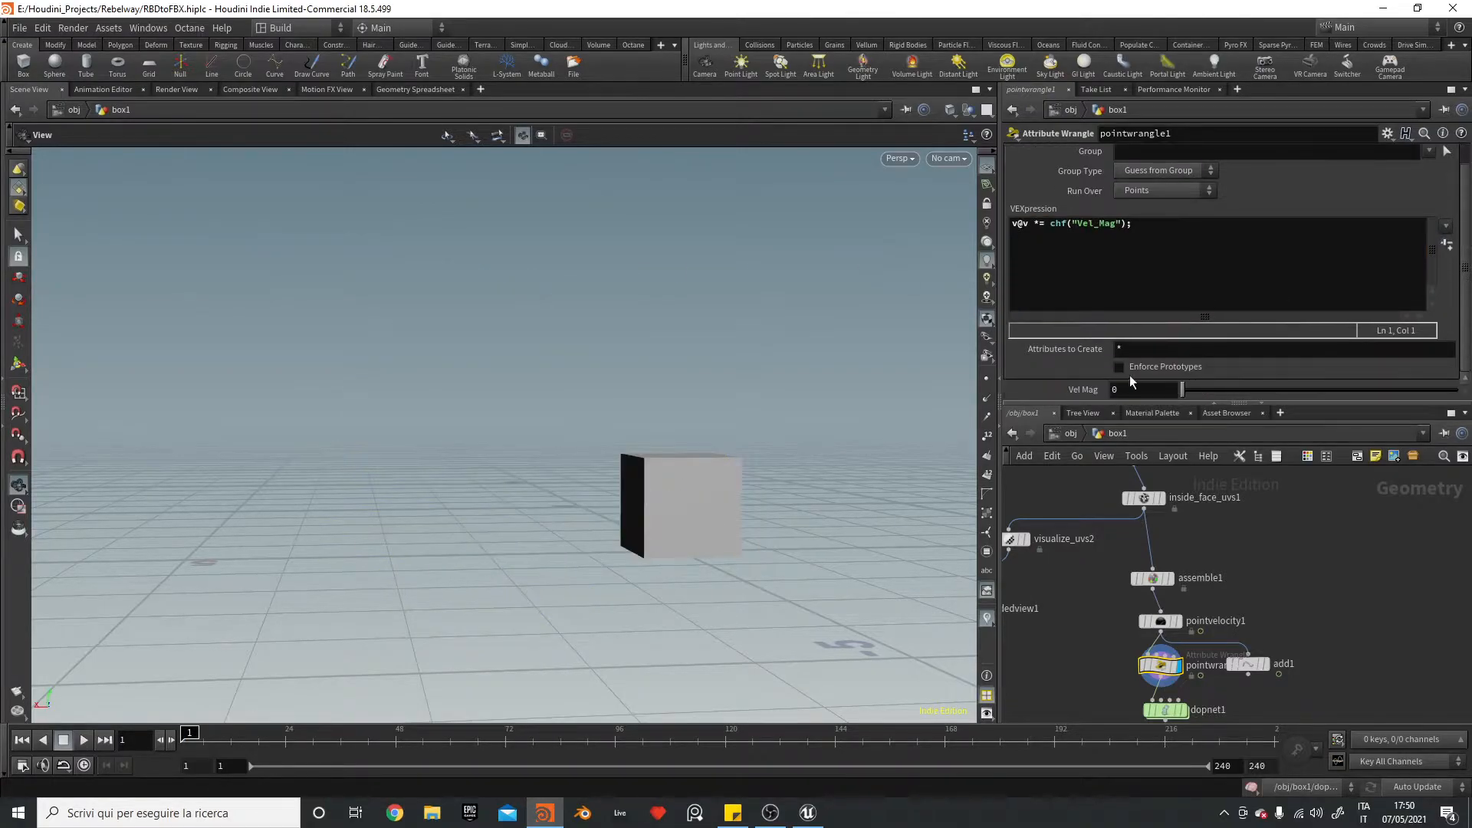
# - Set the wrangle's Vel Mag to 5 and preview the simulation with the DOP Network displayed, returning to frame 1
pyautogui.write('5')
pyautogui.press('Return')
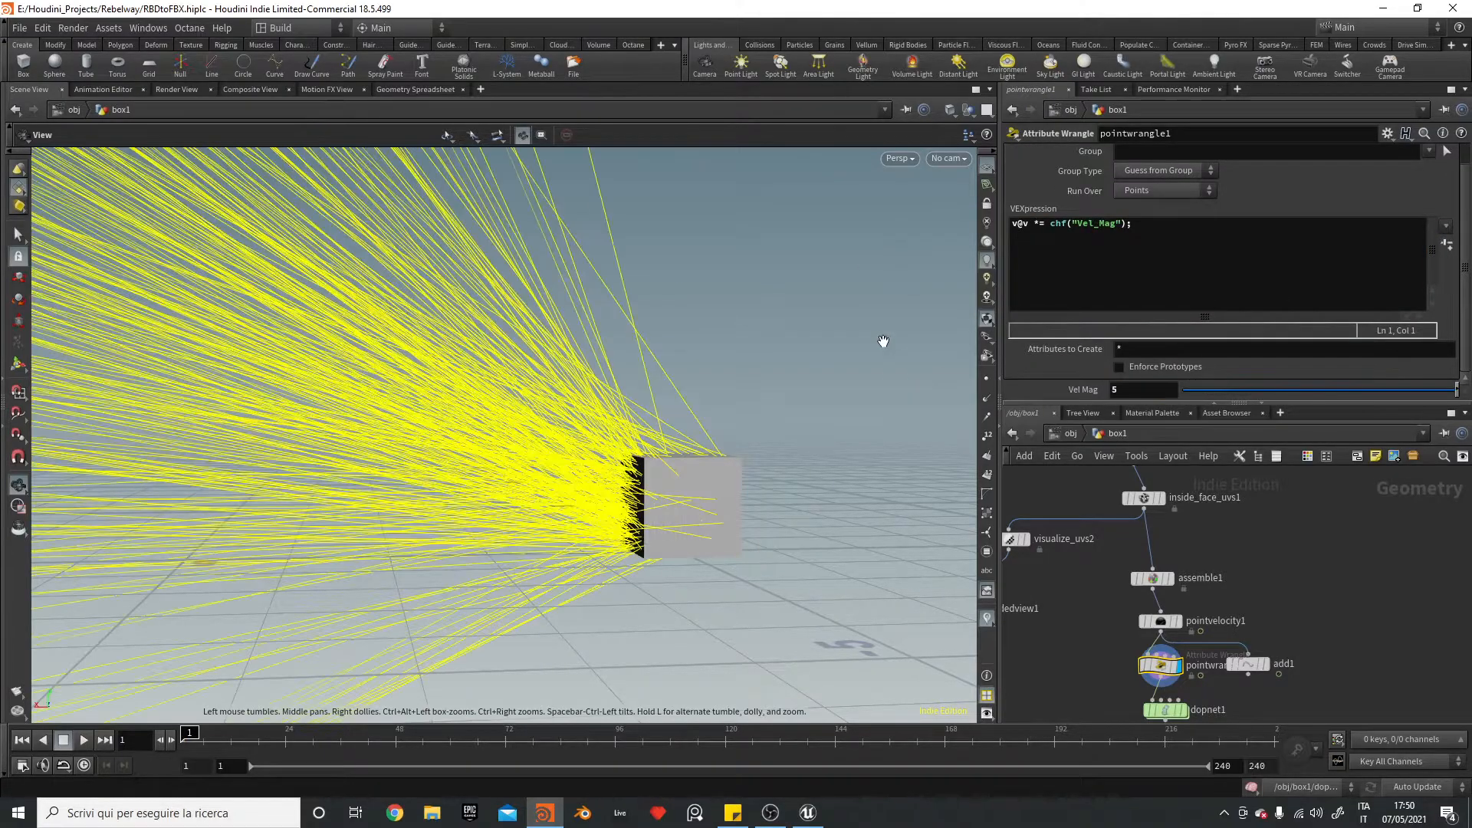
pyautogui.click(84, 739)
pyautogui.click(61, 739)
pyautogui.click(22, 739)
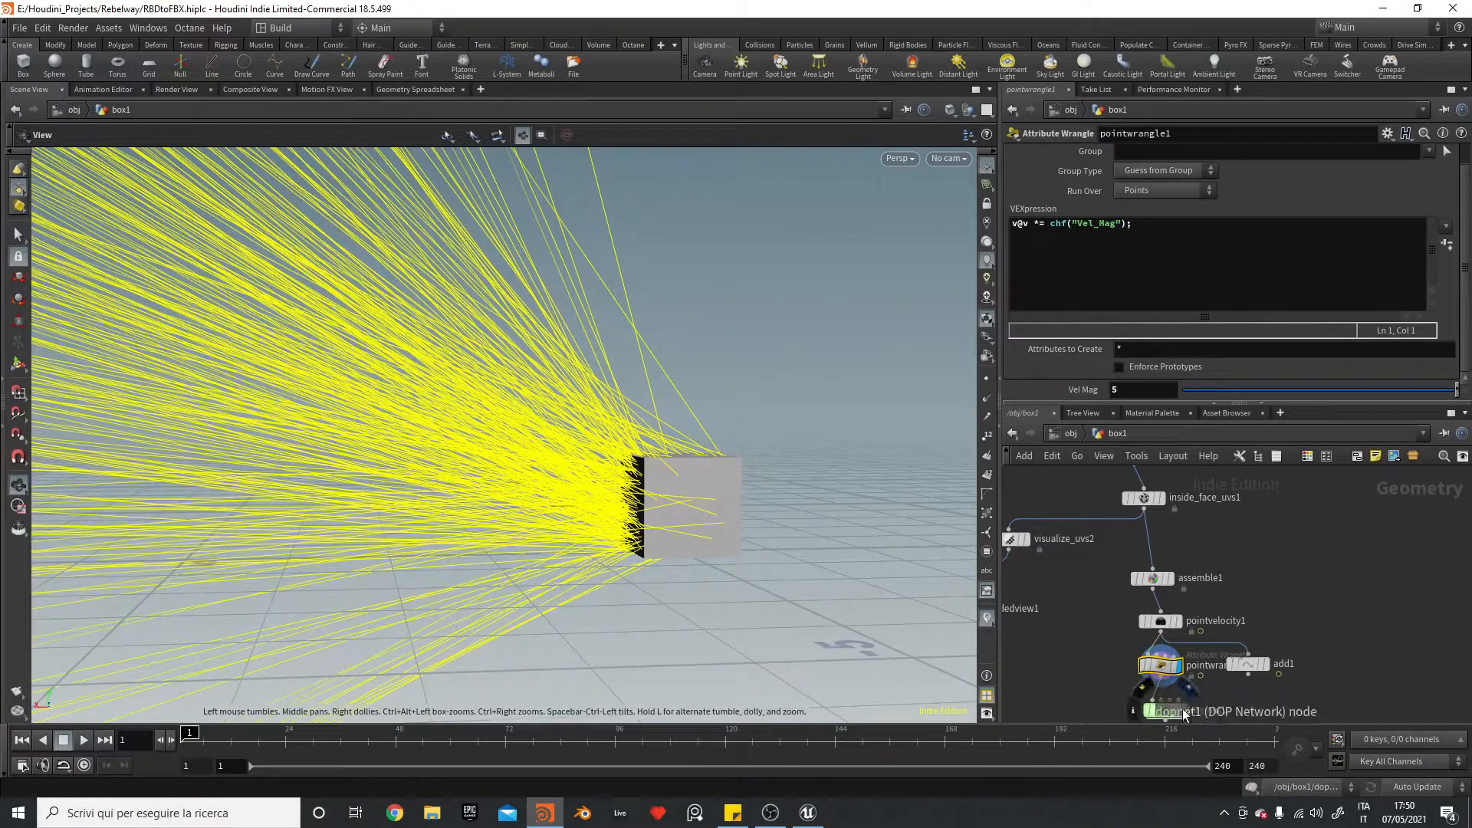
pyautogui.click(82, 741)
pyautogui.click(62, 741)
pyautogui.click(20, 741)
# - Set the wrangle's Vel Mag to 2, play the simulation and return to frame 1
pyautogui.moveTo(1124, 389); pyautogui.dragTo(1073, 392)
pyautogui.write('2')
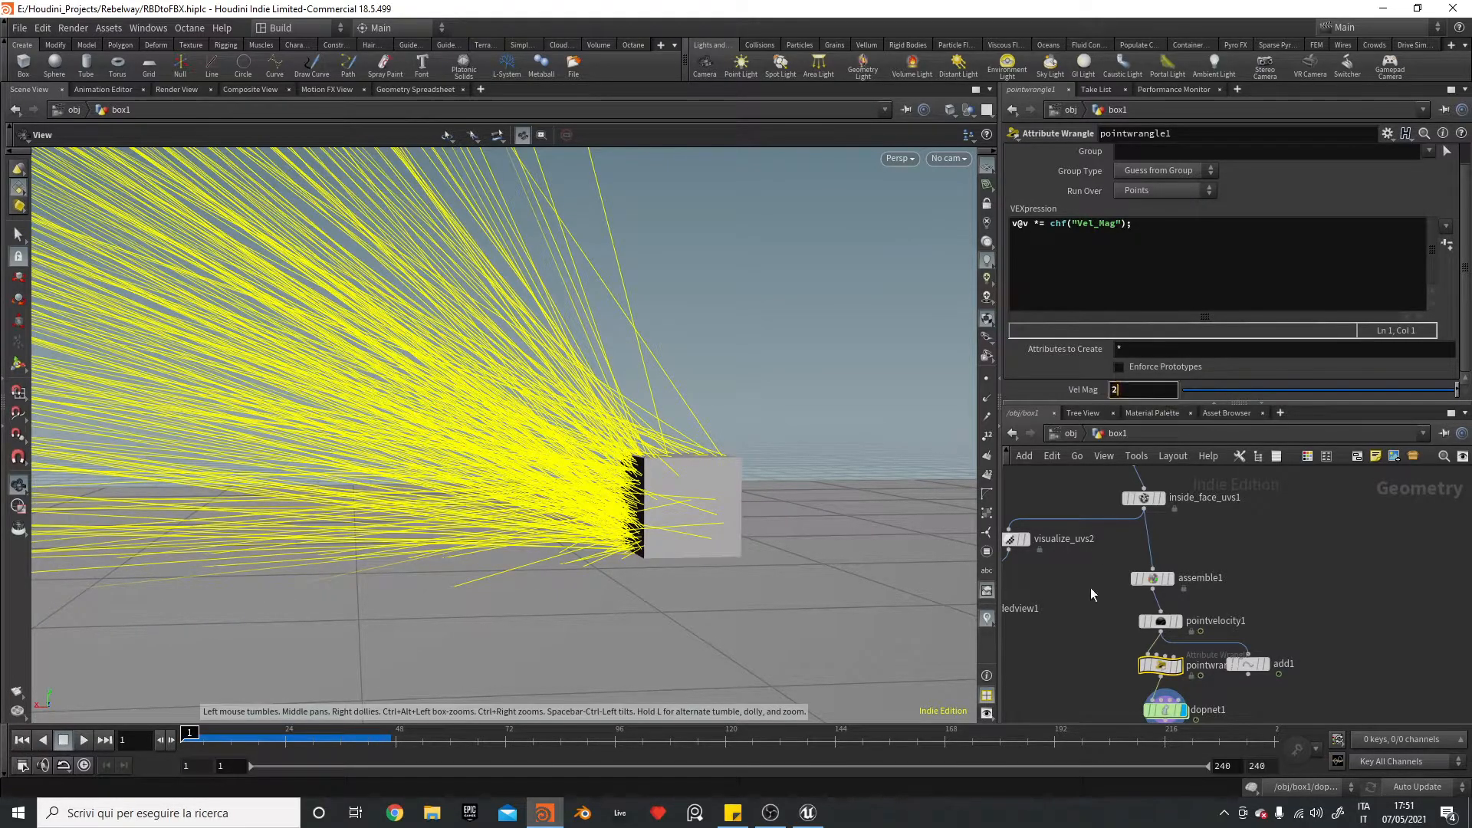
pyautogui.click(1079, 666)
pyautogui.click(85, 739)
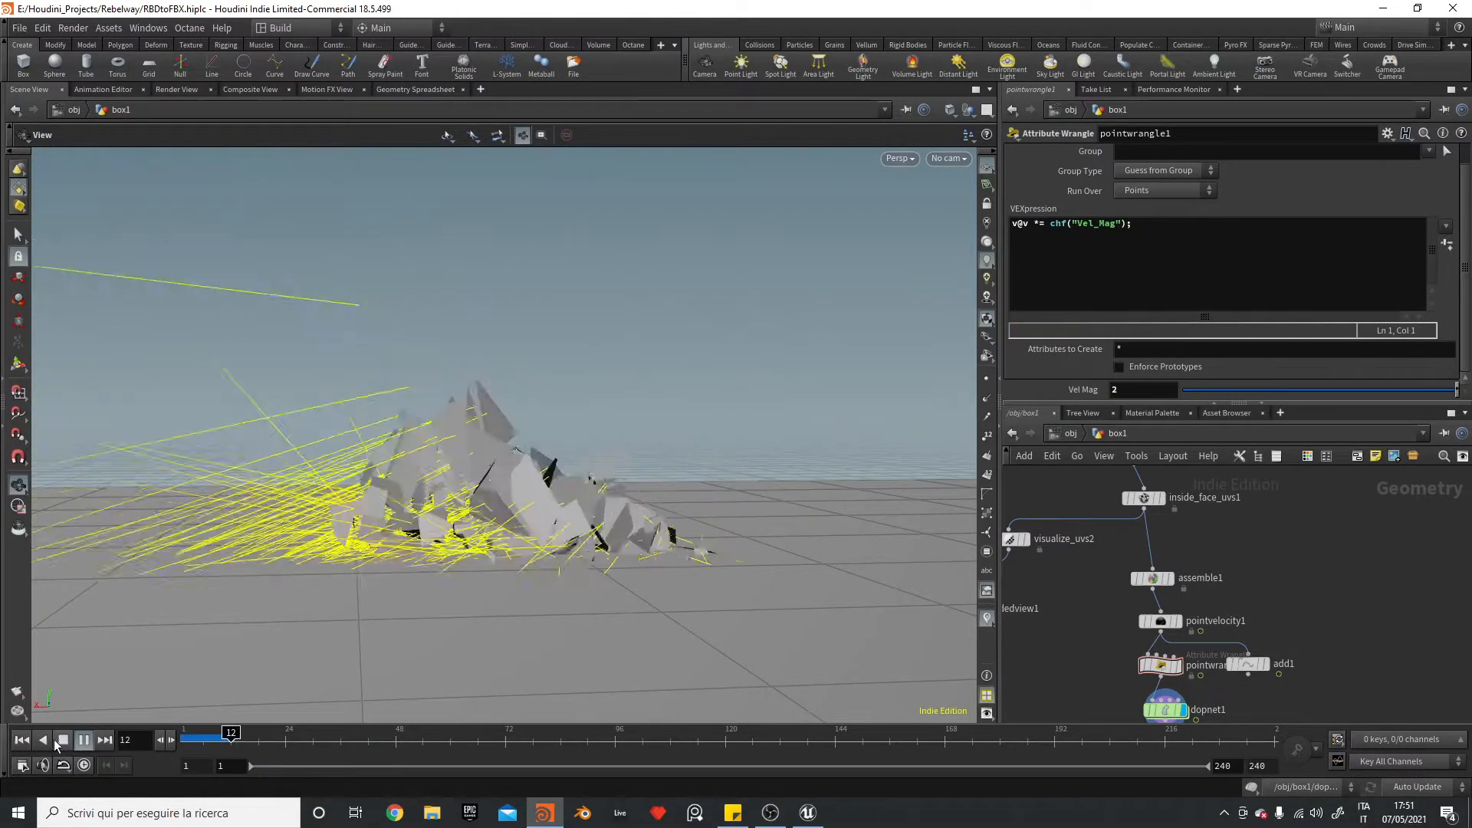
pyautogui.click(63, 741)
pyautogui.click(20, 741)
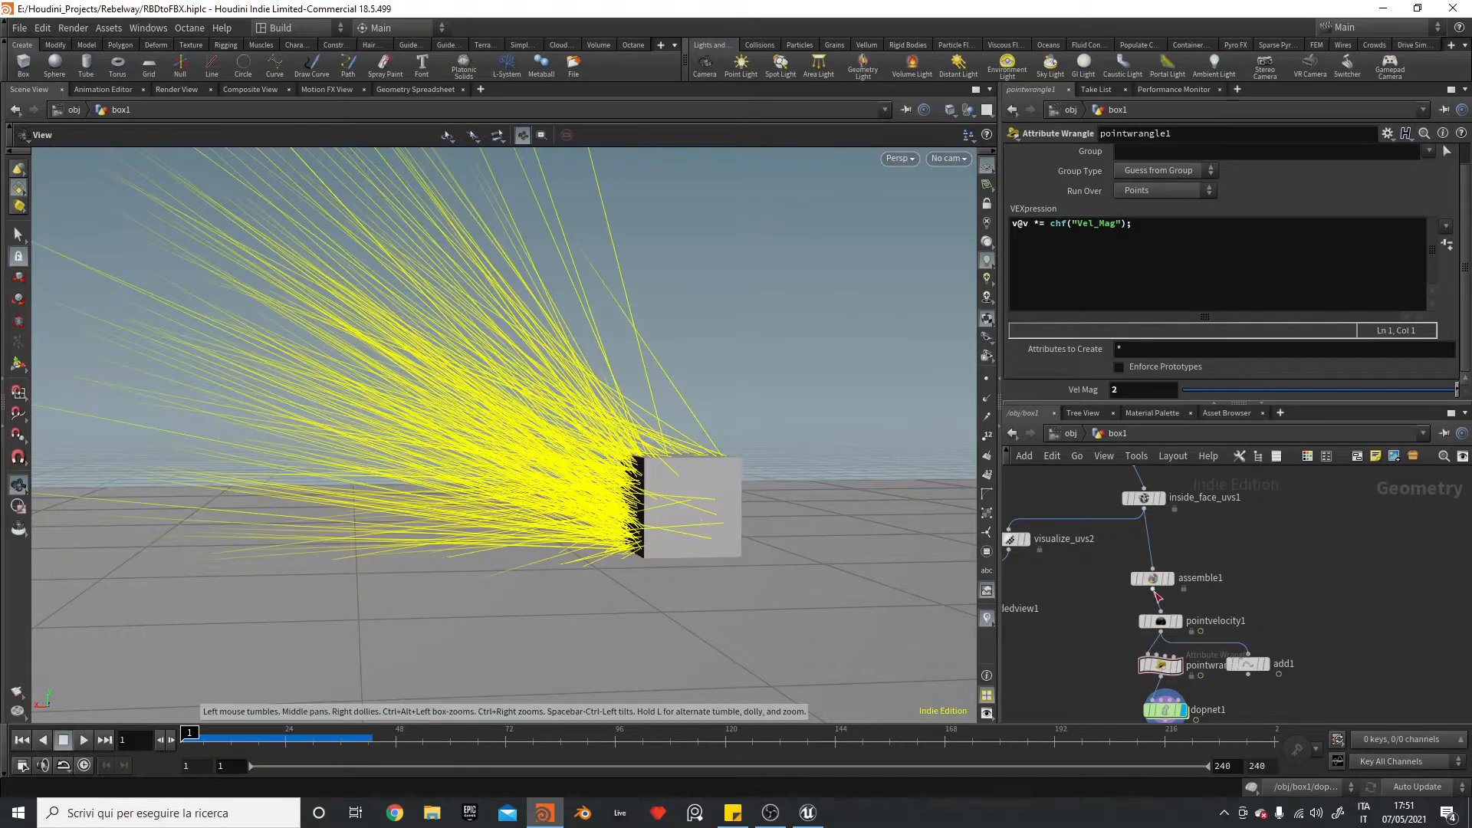
# - Set the Y component of the Point Velocity node's default value to 2 and preview the simulation
pyautogui.click(1161, 621)
pyautogui.click(1021, 208)
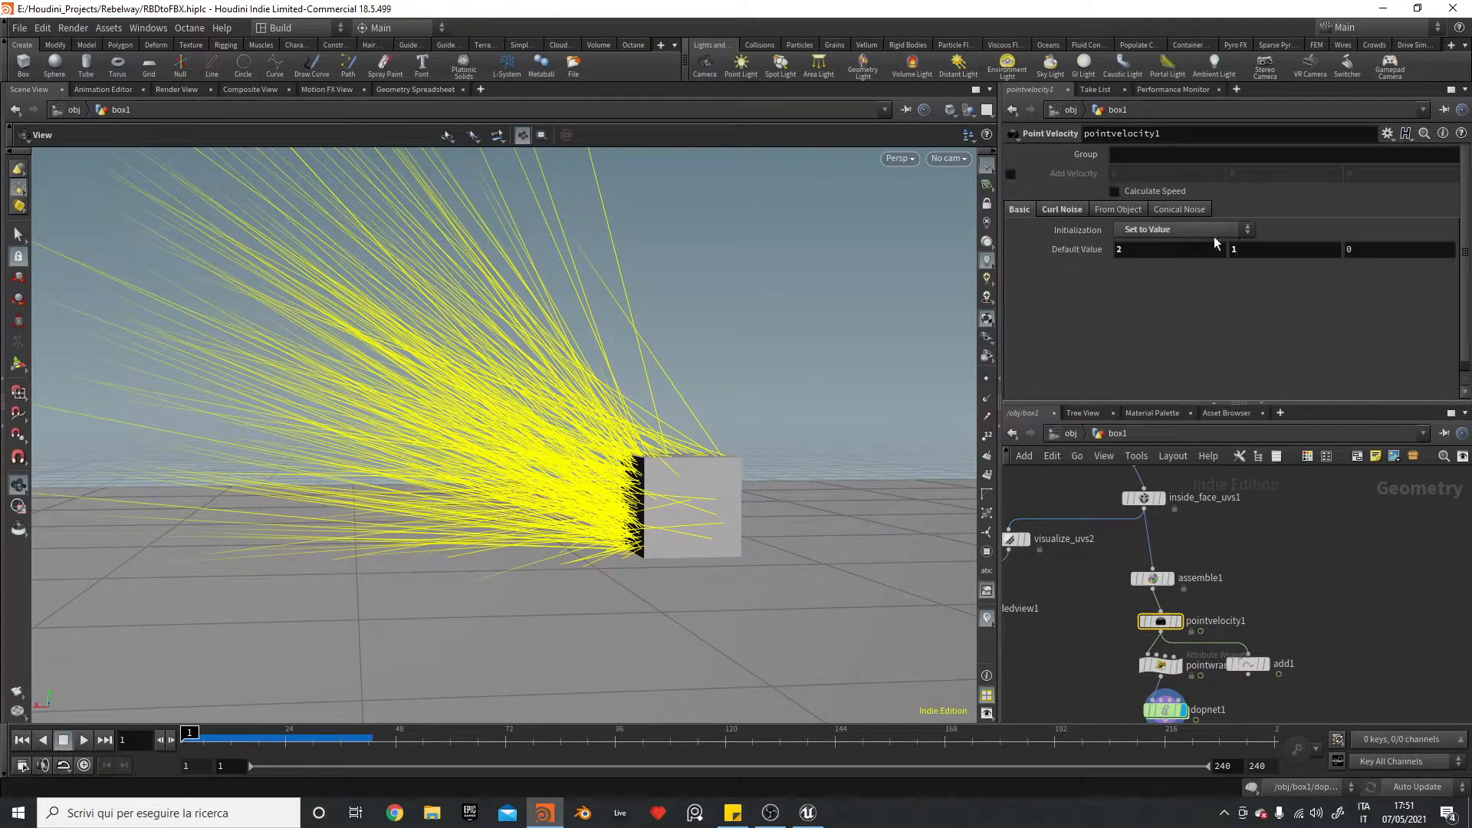
pyautogui.click(1339, 253)
pyautogui.write('2')
pyautogui.press('Return')
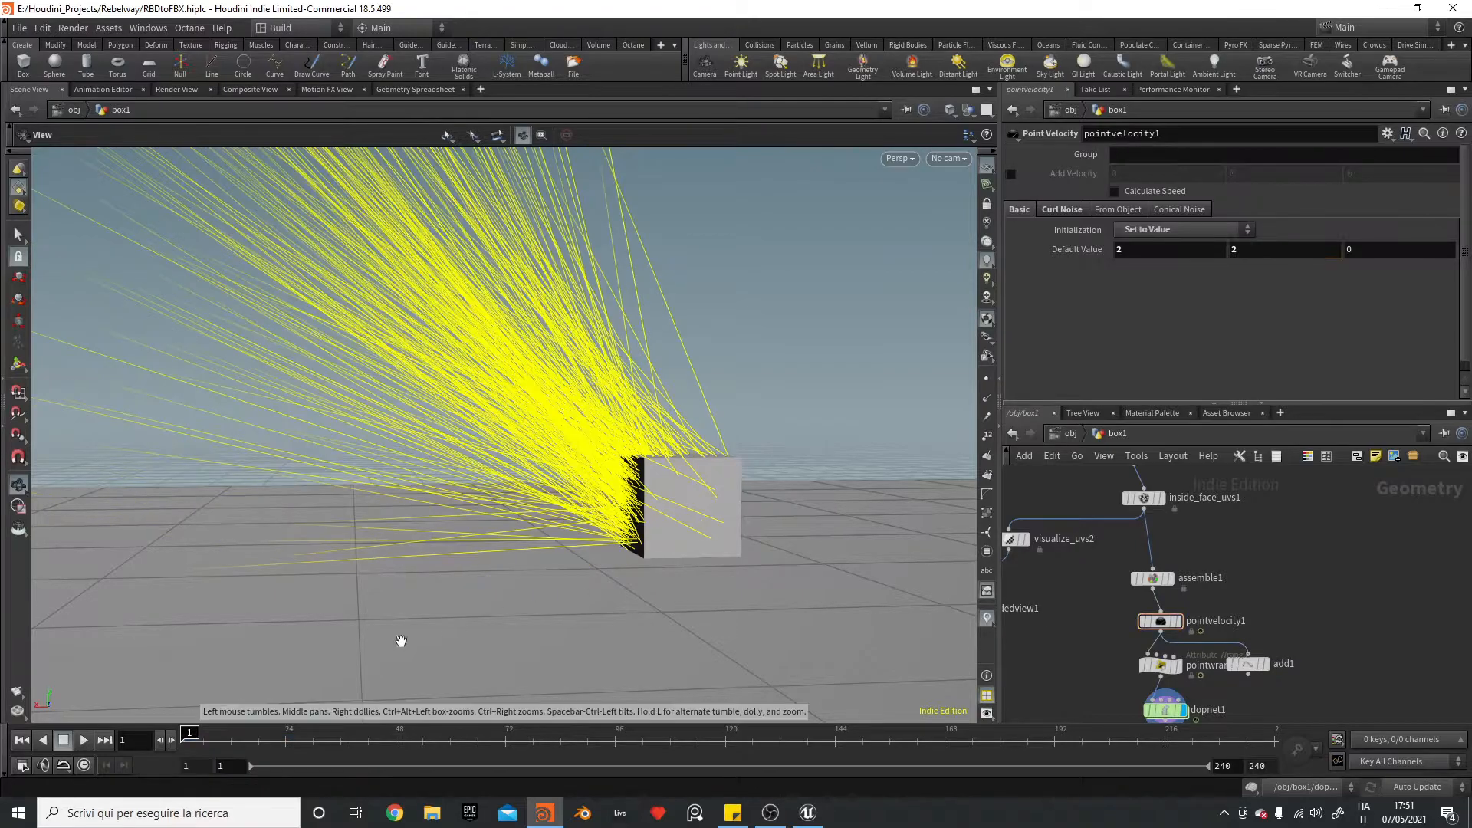
pyautogui.click(83, 740)
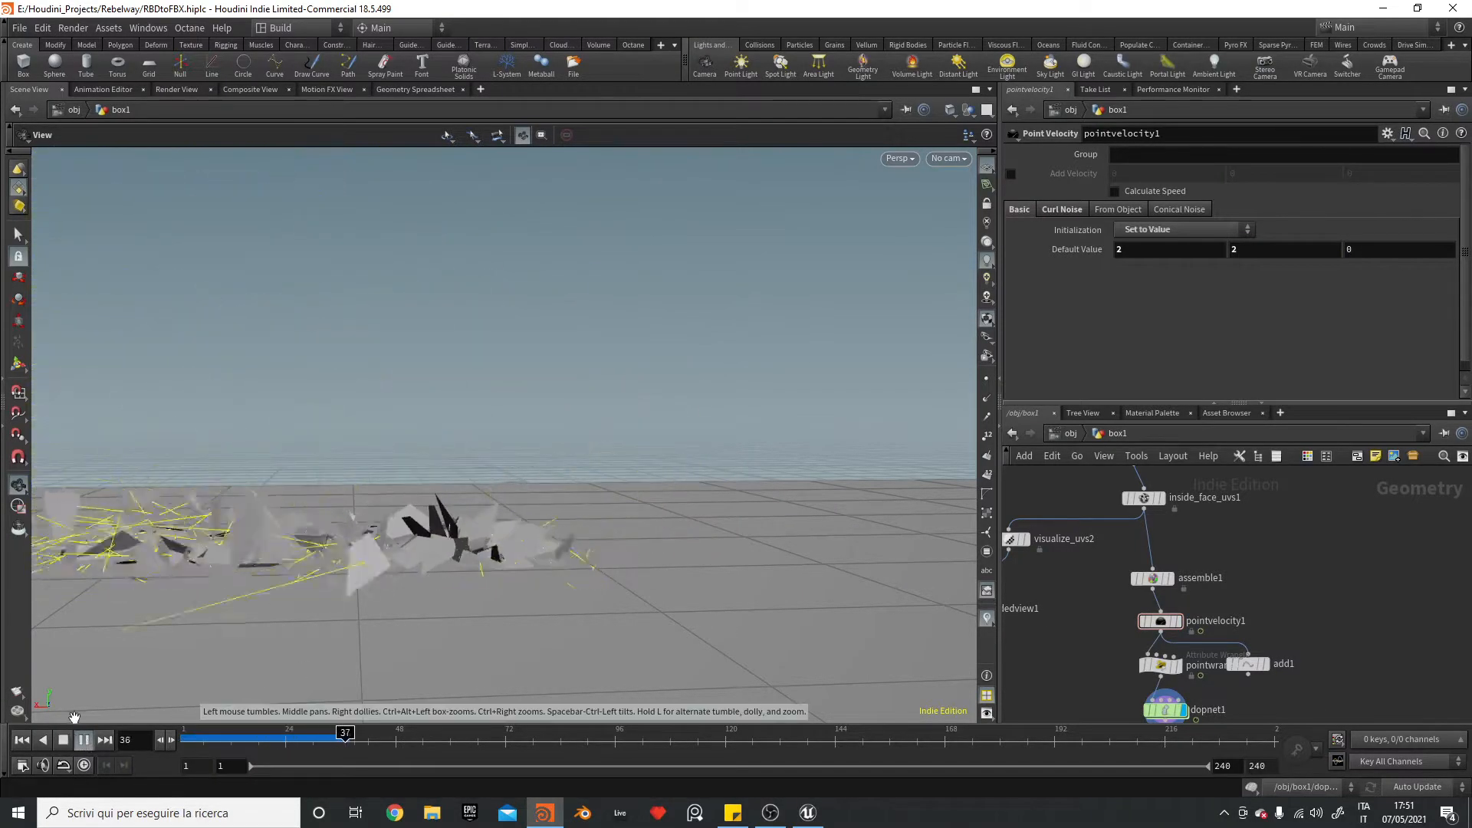
pyautogui.click(23, 740)
# - Set the Y component of the Point Velocity node's default value to 3, then replay the simulation and rewind it
pyautogui.click(1260, 254)
pyautogui.write('3')
pyautogui.press('Return')
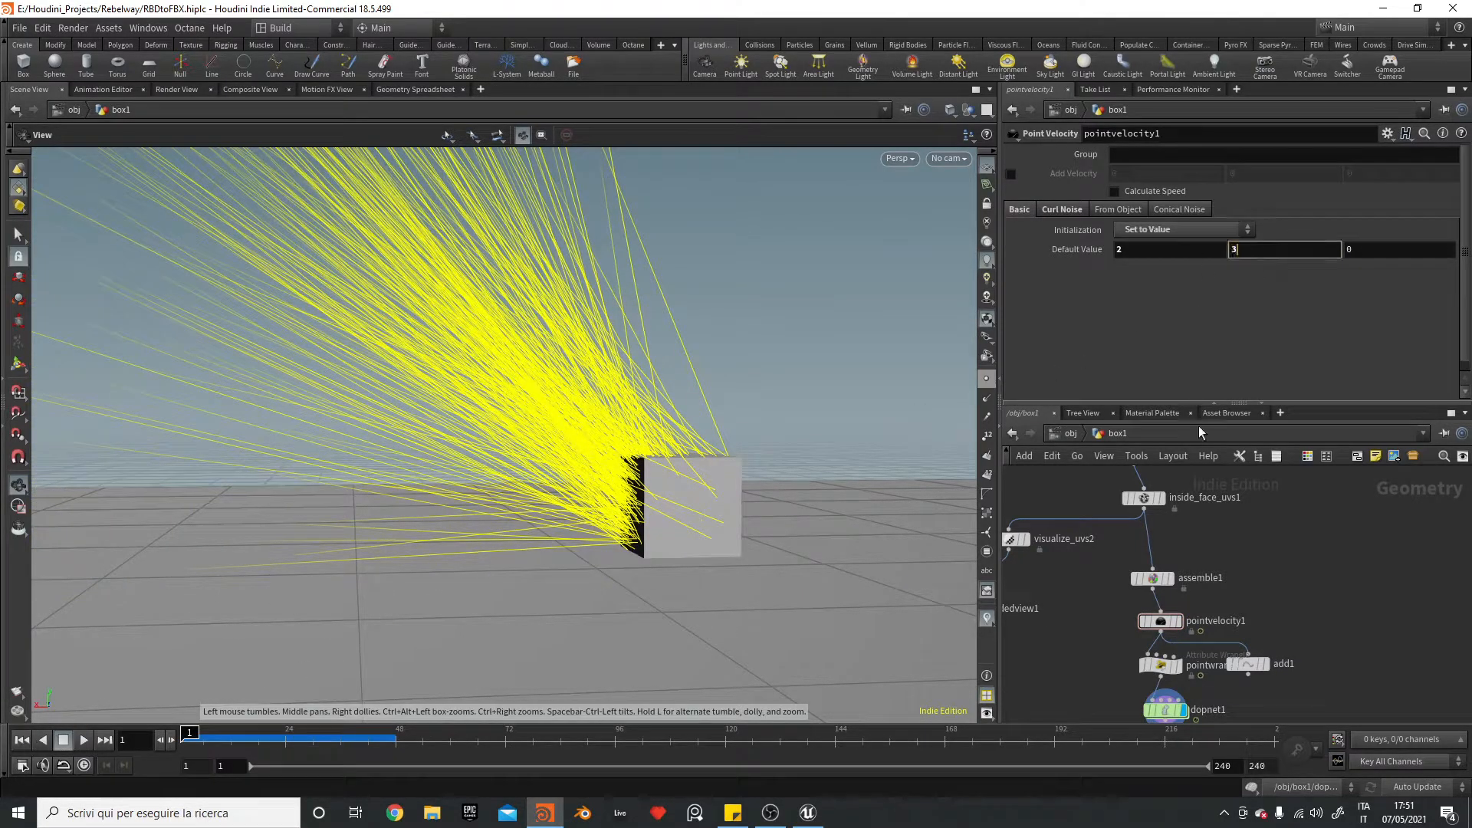
pyautogui.click(81, 740)
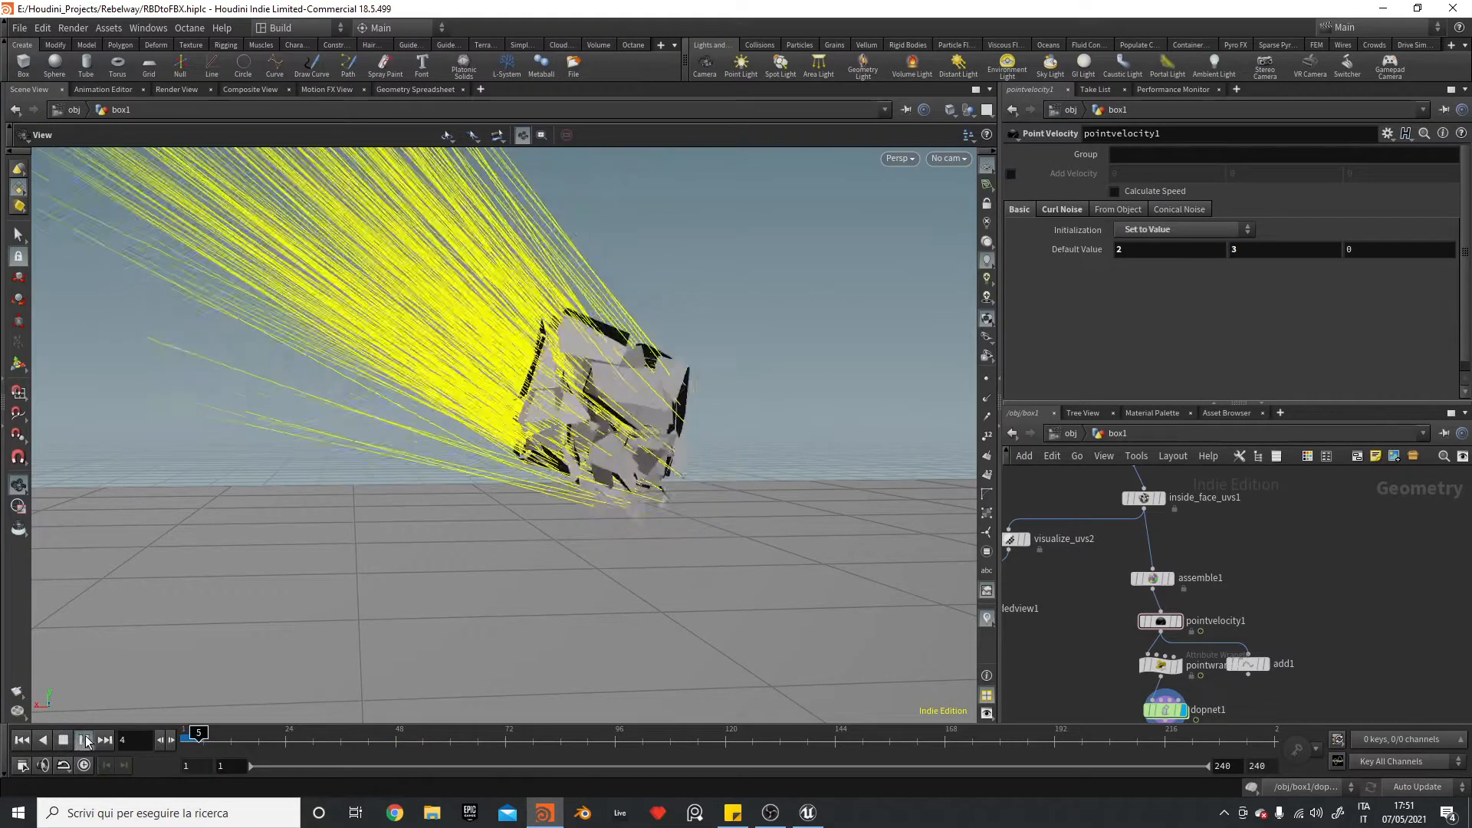
pyautogui.click(31, 740)
pyautogui.click(1063, 209)
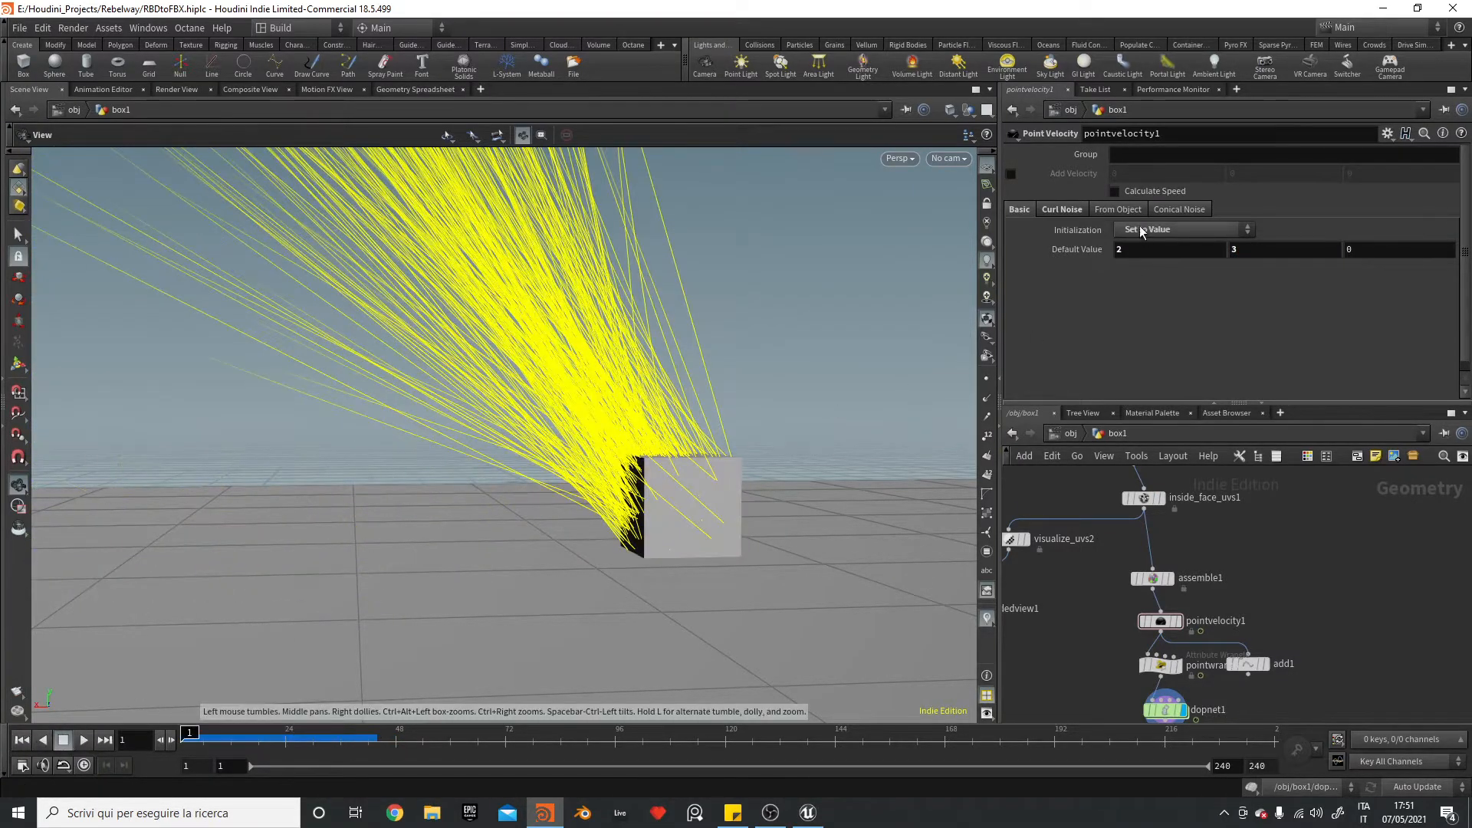
# - Set the Point Velocity node's curl noise scale to 2.67, play the simulation and return to frame 1
pyautogui.click(1146, 230)
pyautogui.moveTo(1213, 262); pyautogui.dragTo(1262, 263)
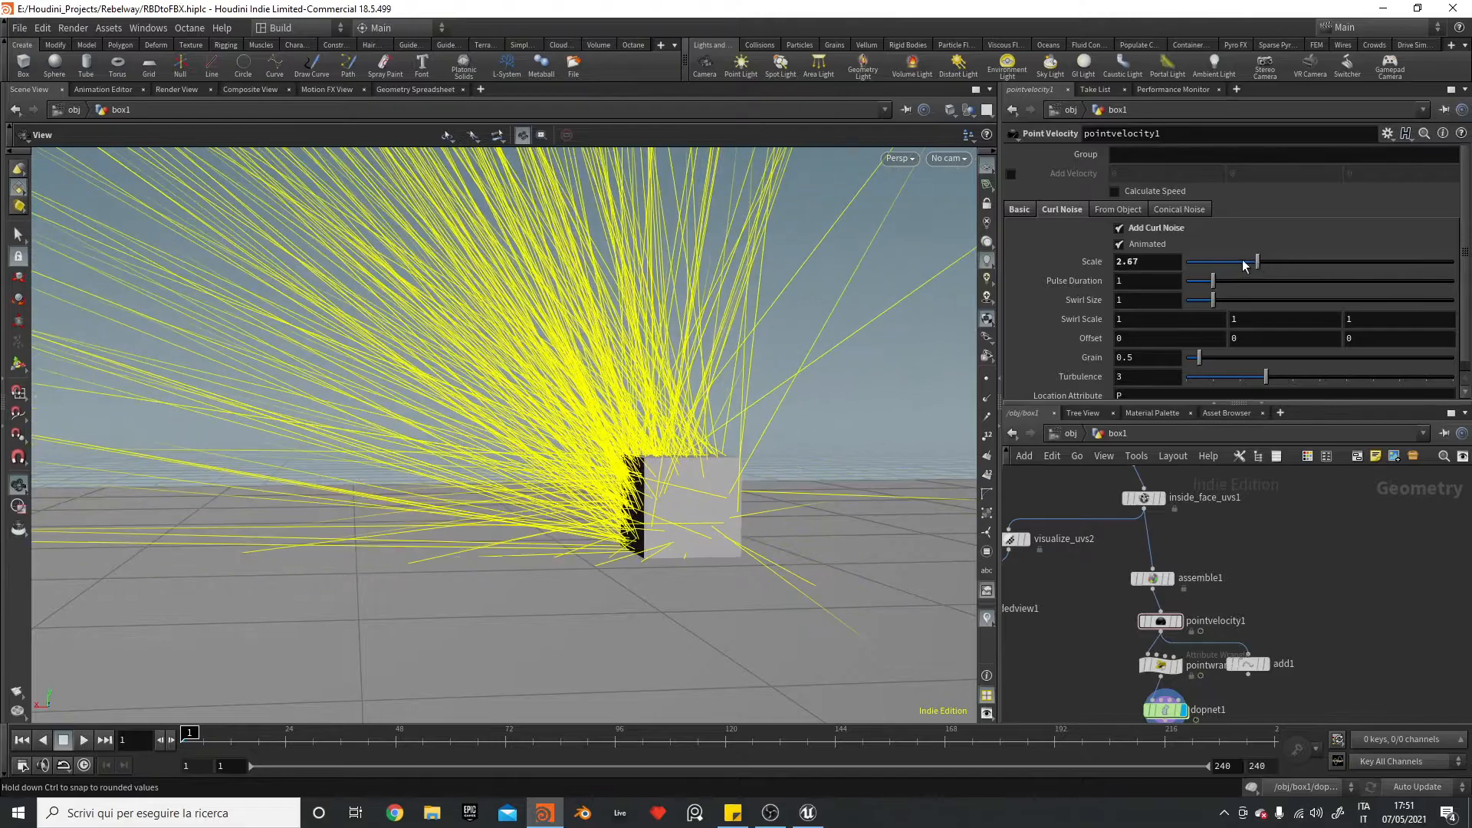
pyautogui.click(83, 741)
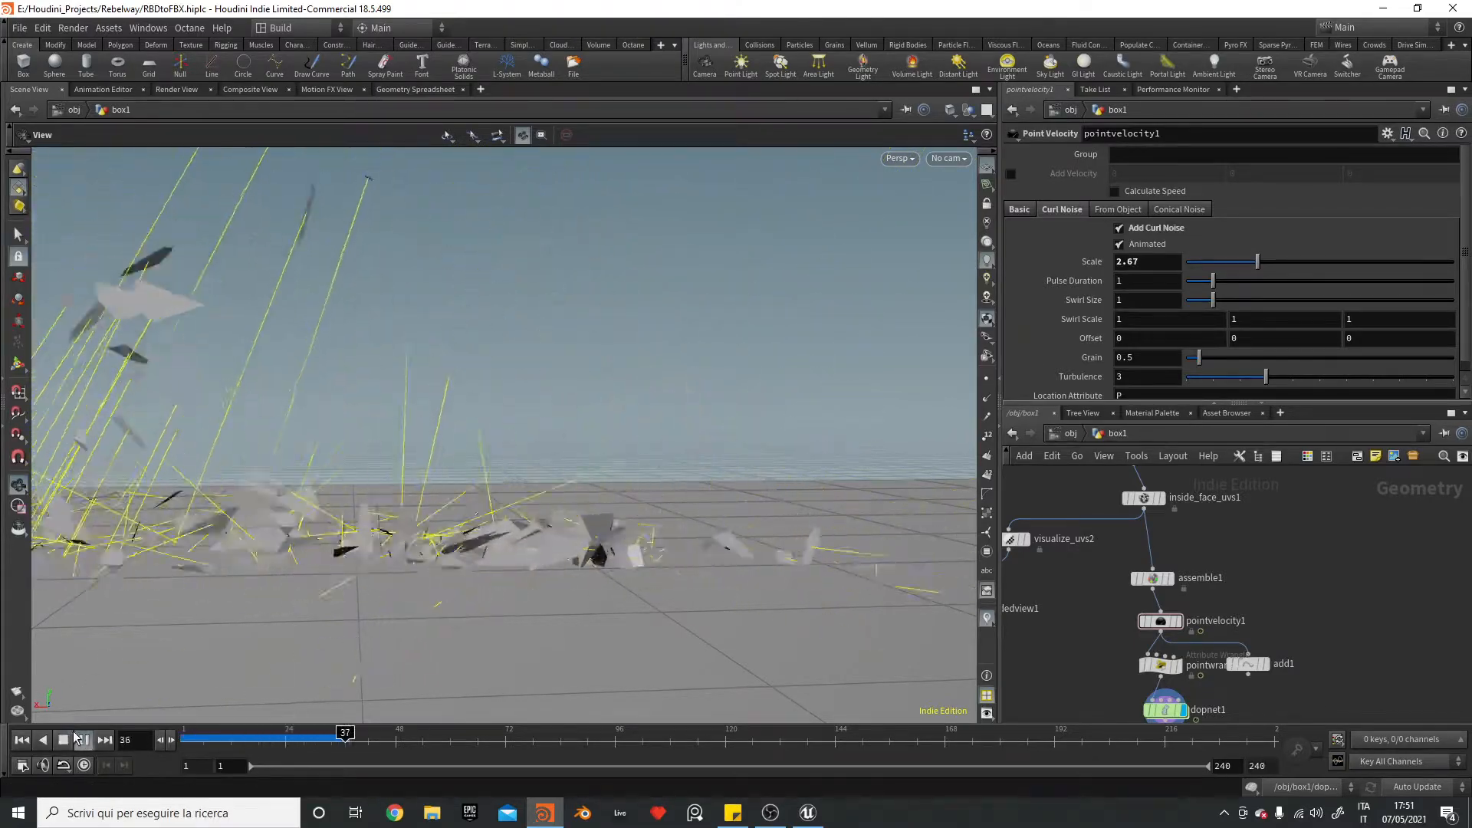
pyautogui.moveTo(694, 348); pyautogui.dragTo(540, 505)
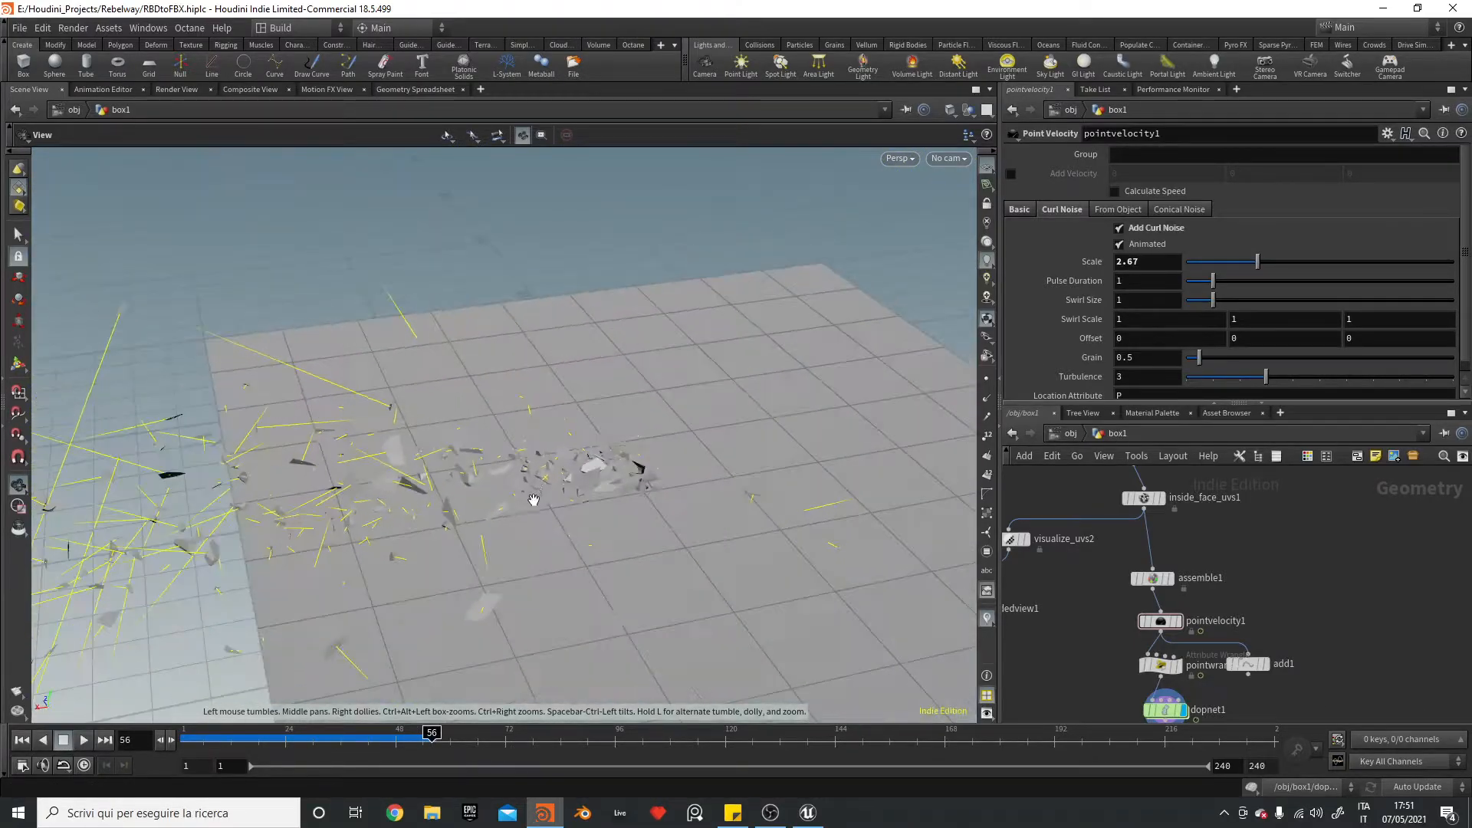
pyautogui.moveTo(608, 497); pyautogui.dragTo(472, 470, button='middle')
pyautogui.click(21, 740)
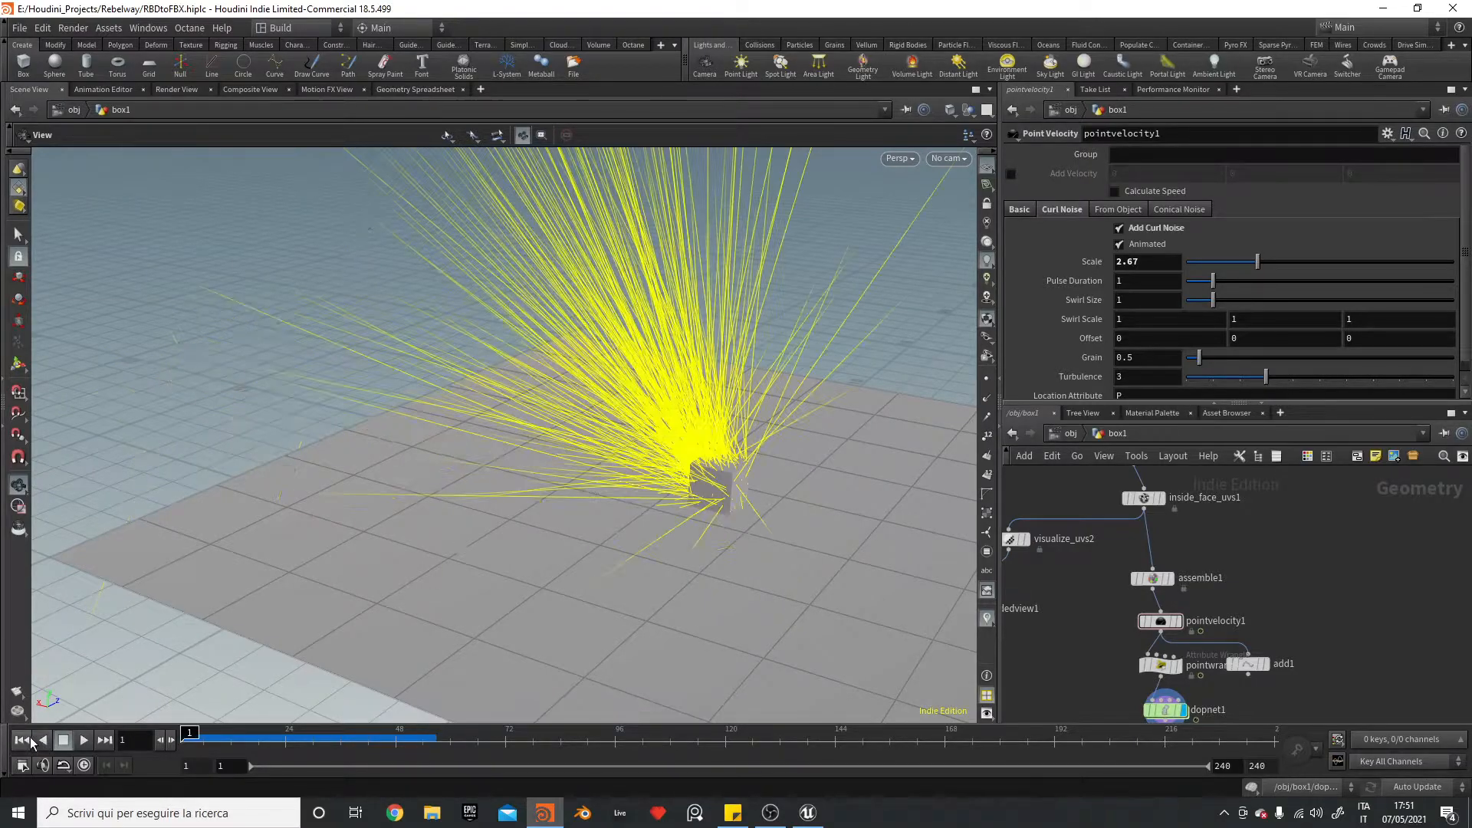
pyautogui.scroll(3, 1314, 621)
pyautogui.scroll(-6, 1368, 567)
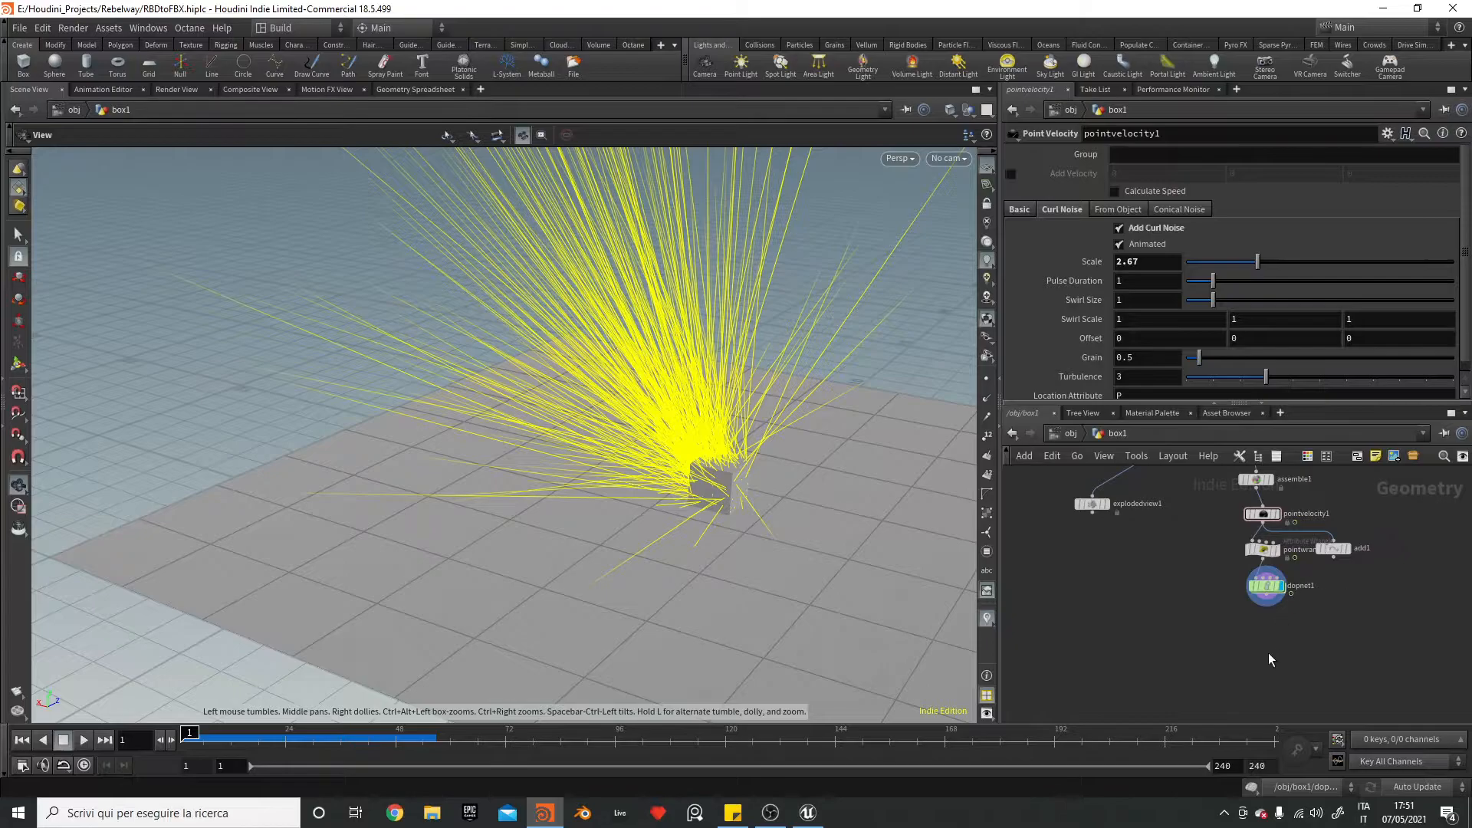
pyautogui.press('Tab')
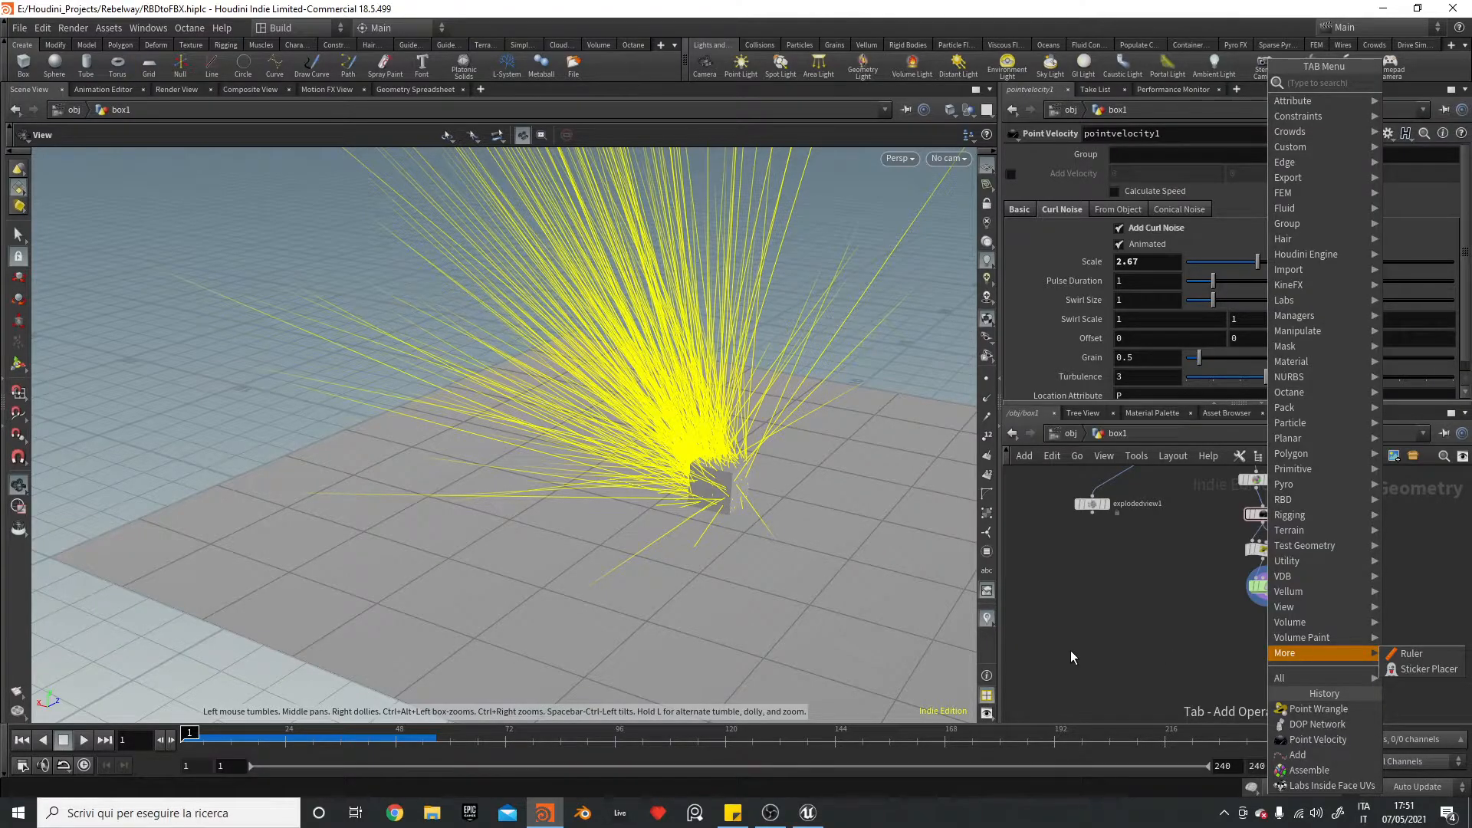
pyautogui.write('dop im')
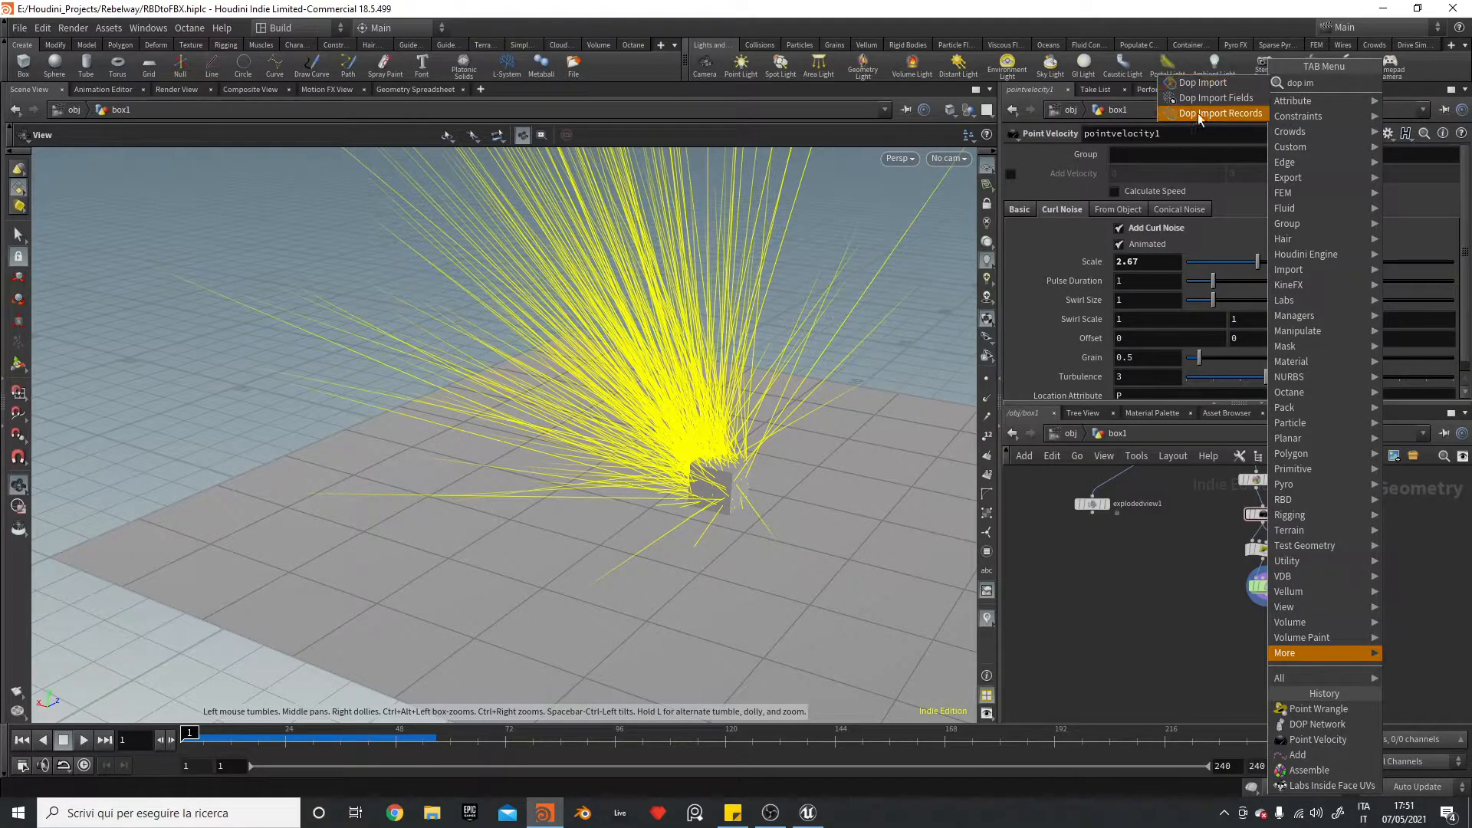
pyautogui.click(1188, 114)
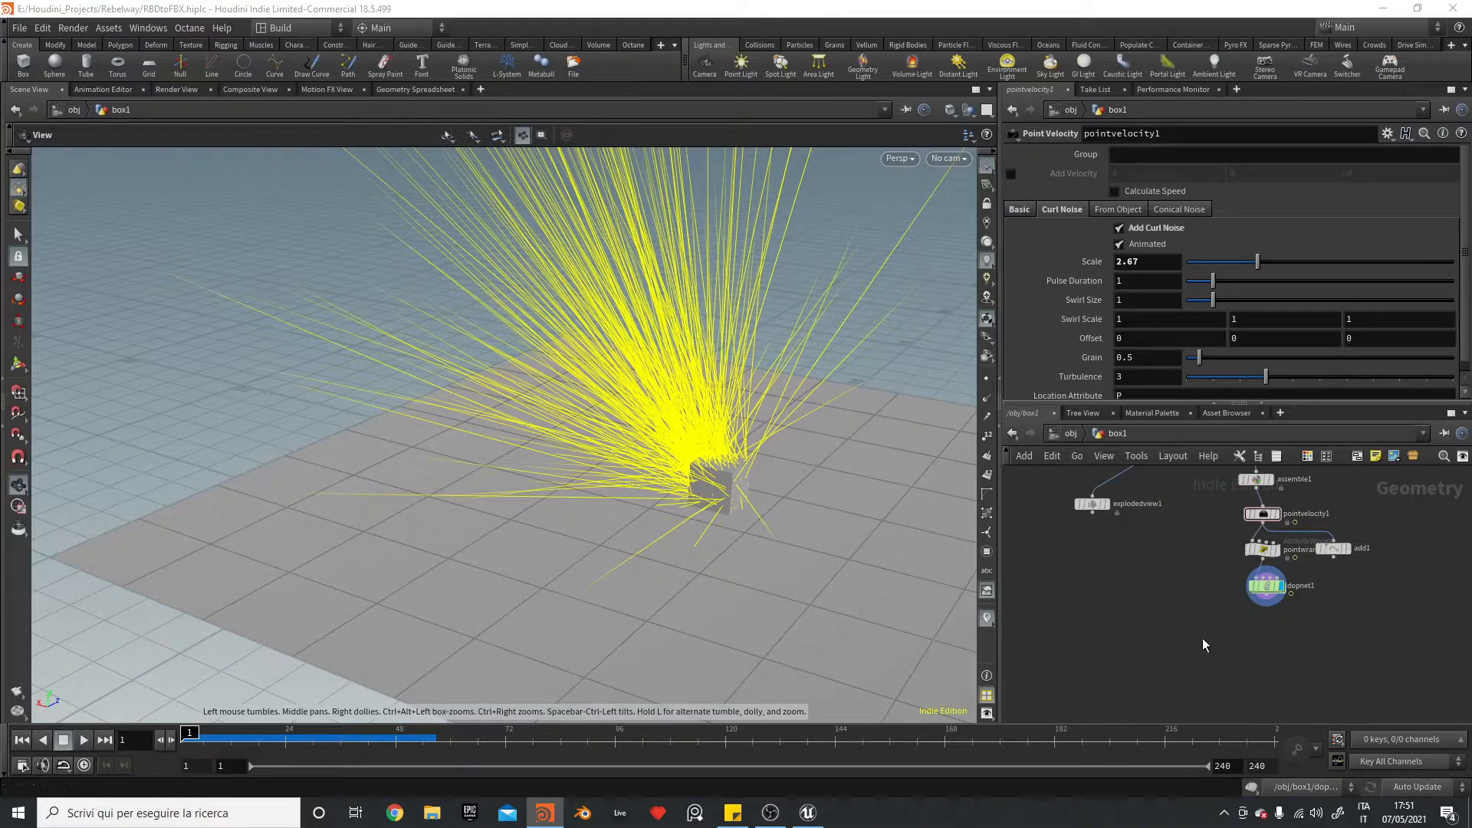
pyautogui.press('Tab')
pyautogui.press('Escape')
pyautogui.press('p')
# - Add a Dop Import node below the DOP Network node and set its DOP Network to ../dopnet1
pyautogui.press('Tab')
pyautogui.write('dop')
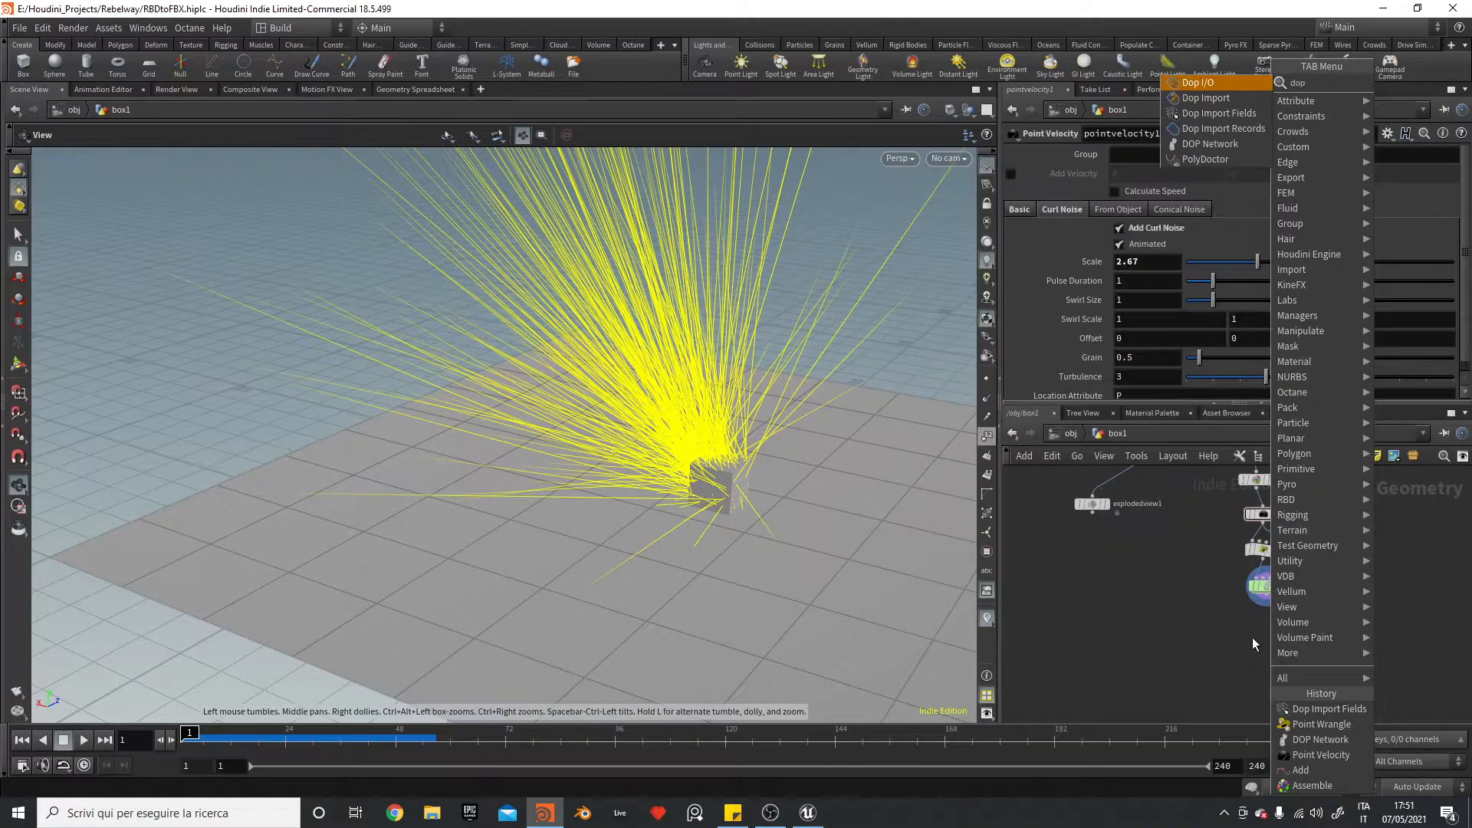
pyautogui.click(1219, 83)
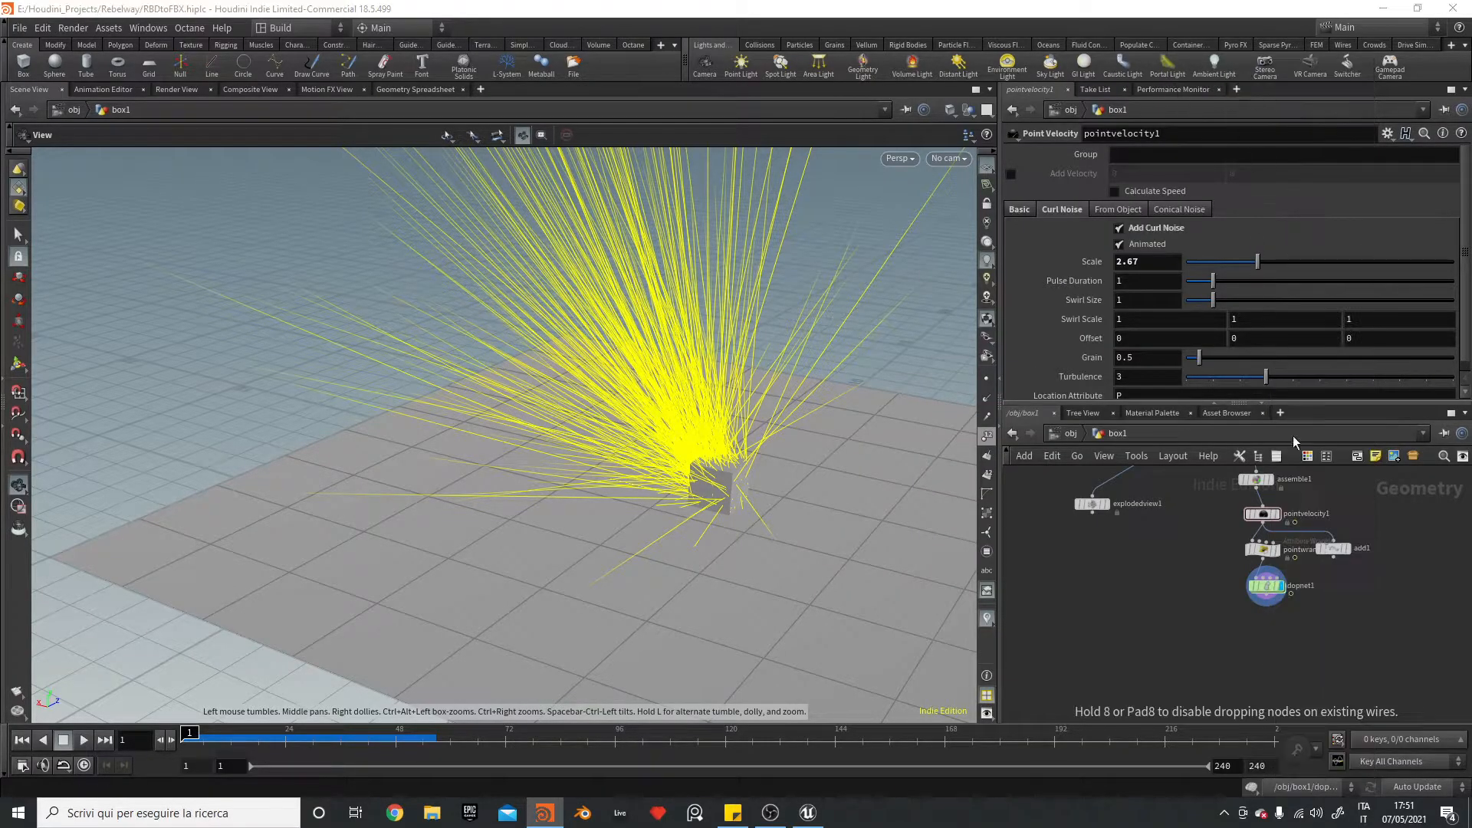
pyautogui.click(1277, 641)
pyautogui.moveTo(1127, 159)
pyautogui.mouseDown()
pyautogui.moveTo(1162, 198)
pyautogui.moveTo(1151, 175)
pyautogui.mouseUp()
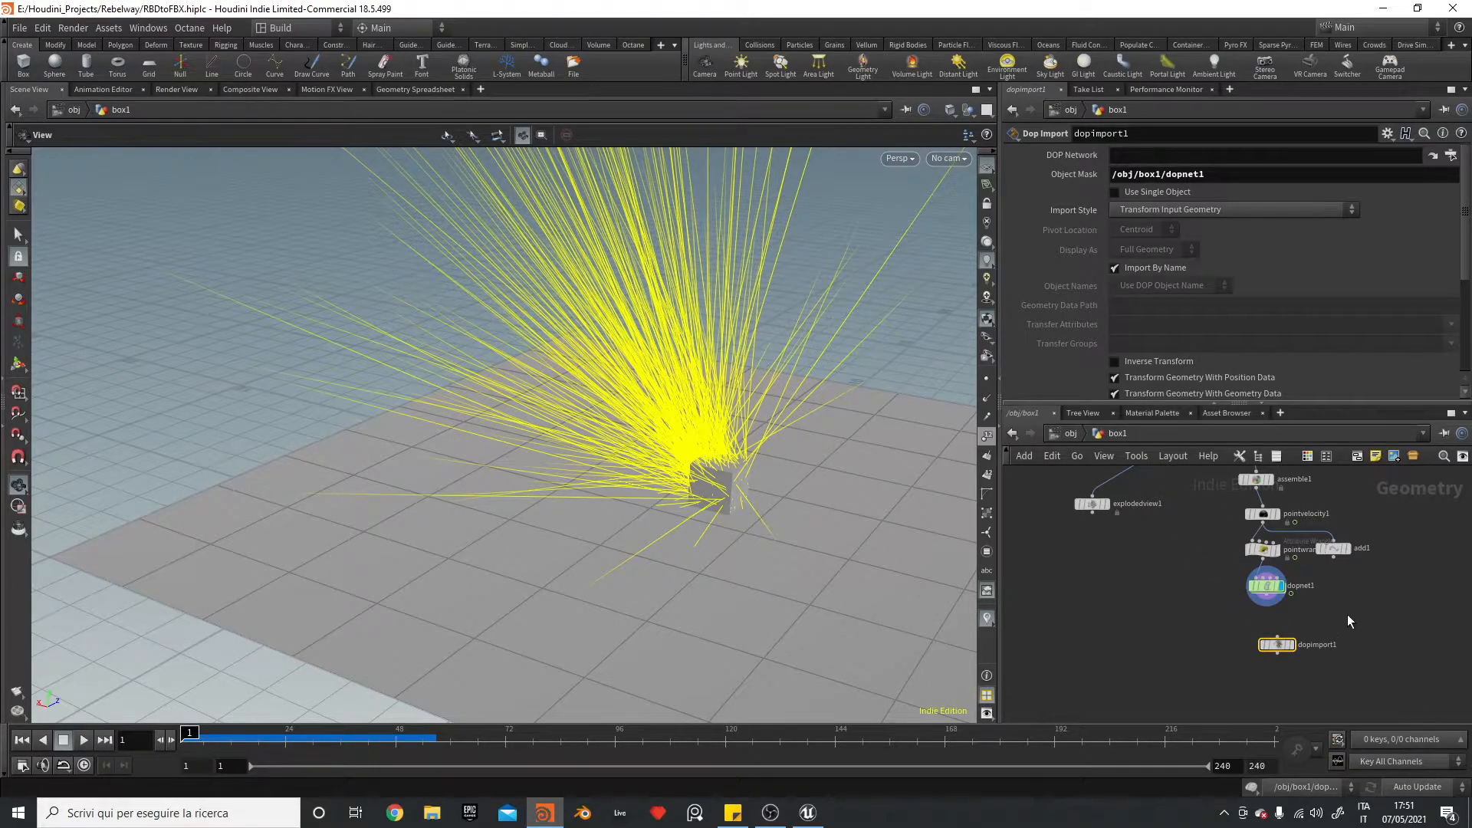
pyautogui.moveTo(1267, 586); pyautogui.dragTo(1167, 261)
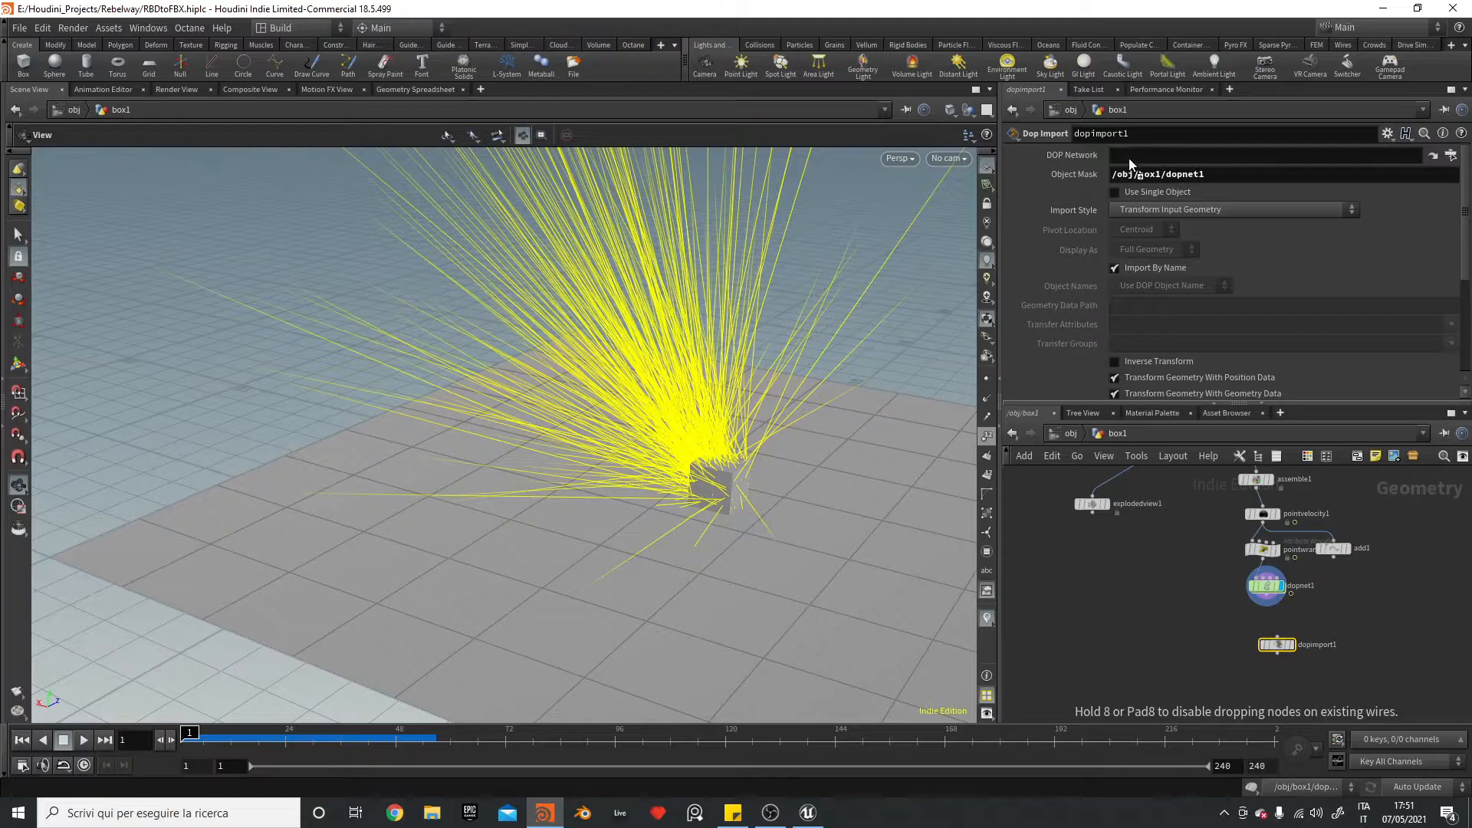
pyautogui.moveTo(1130, 164); pyautogui.dragTo(1132, 158)
# - Set the Dop Import's Object Mask to rbd* and its Import Style to Fetch Geometry from DOP Network
pyautogui.click(1235, 174)
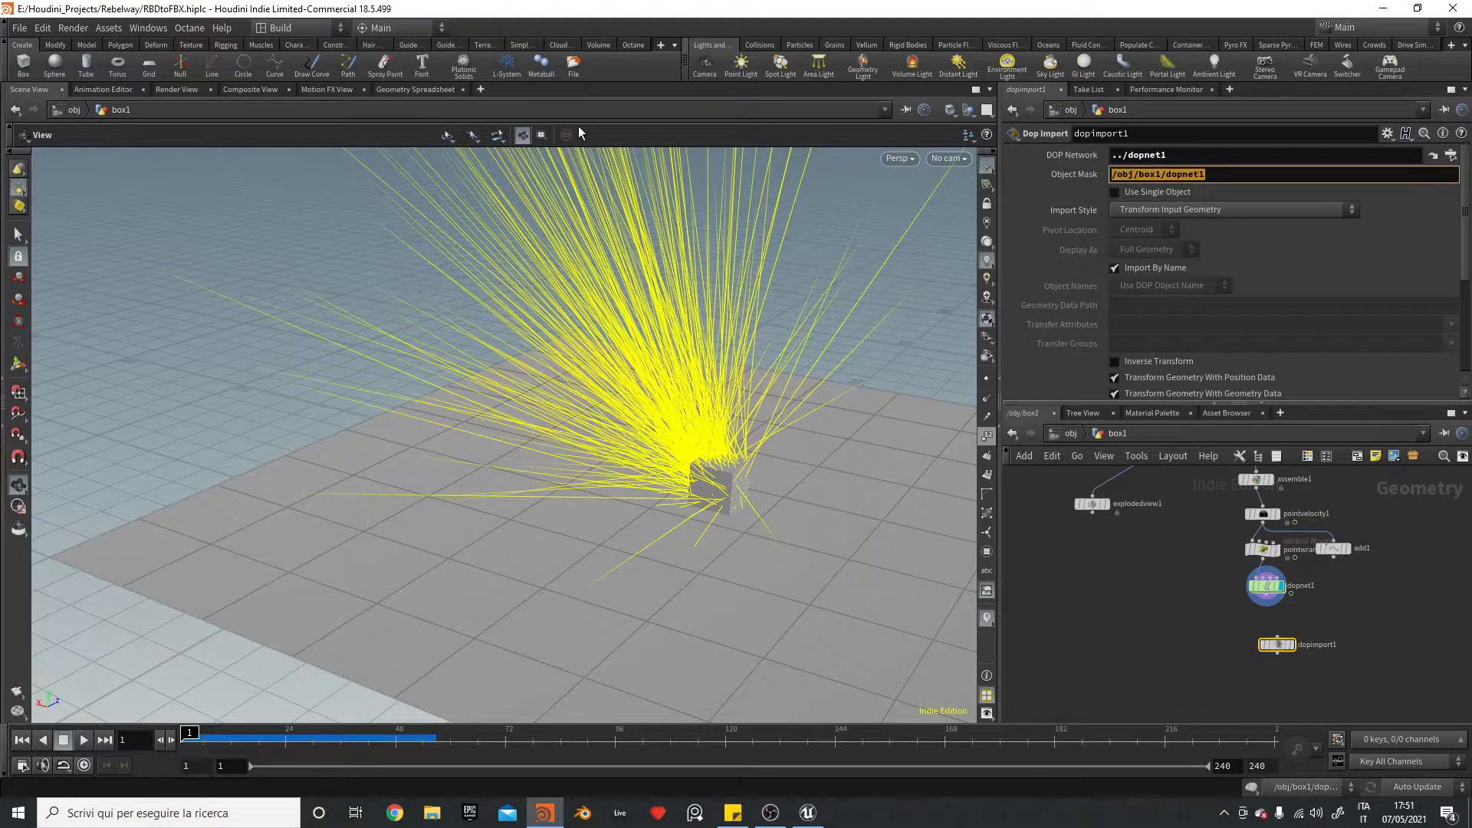
pyautogui.write('rbd*')
pyautogui.press('Return')
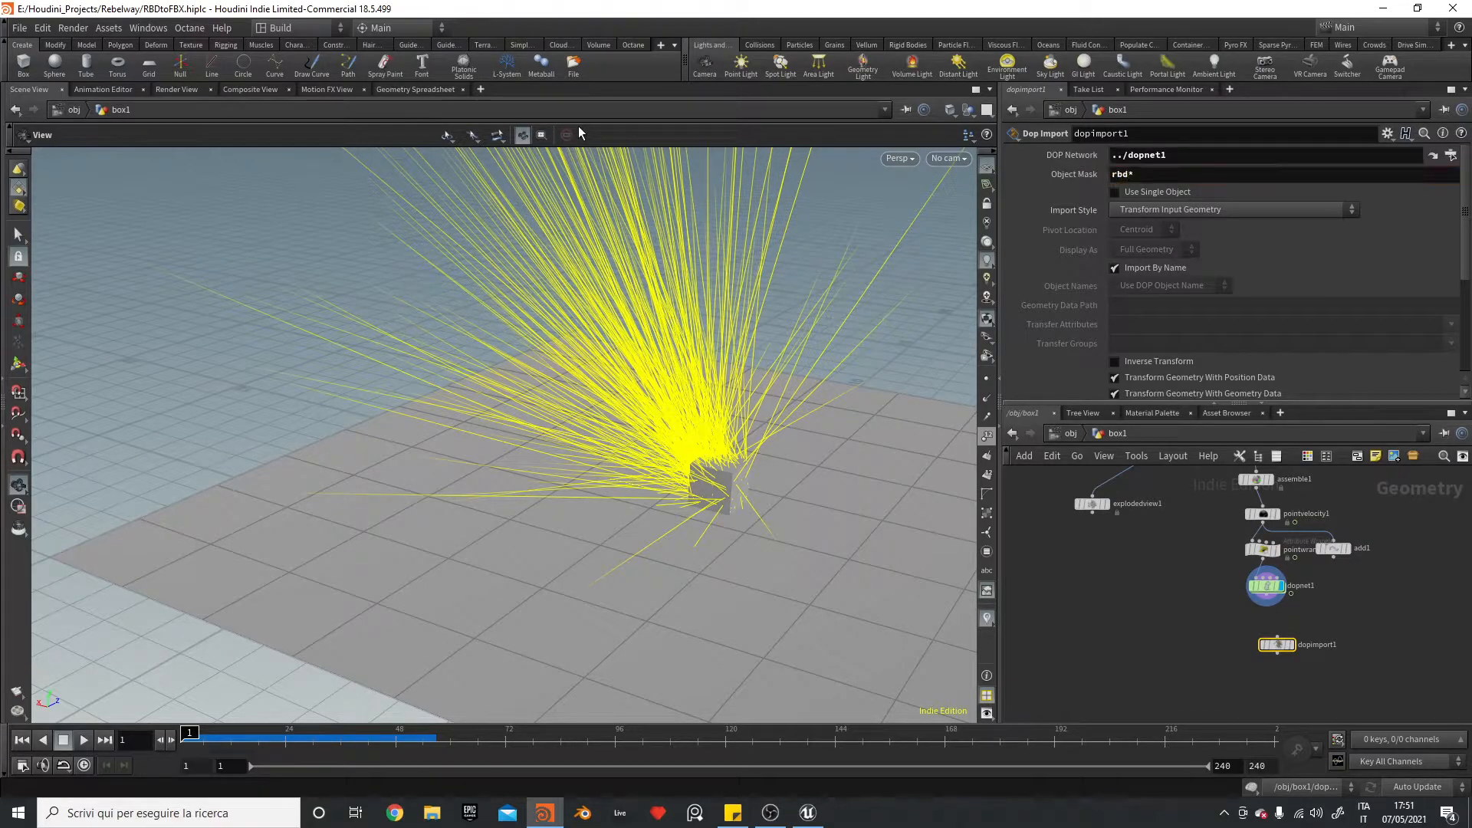
pyautogui.click(1202, 215)
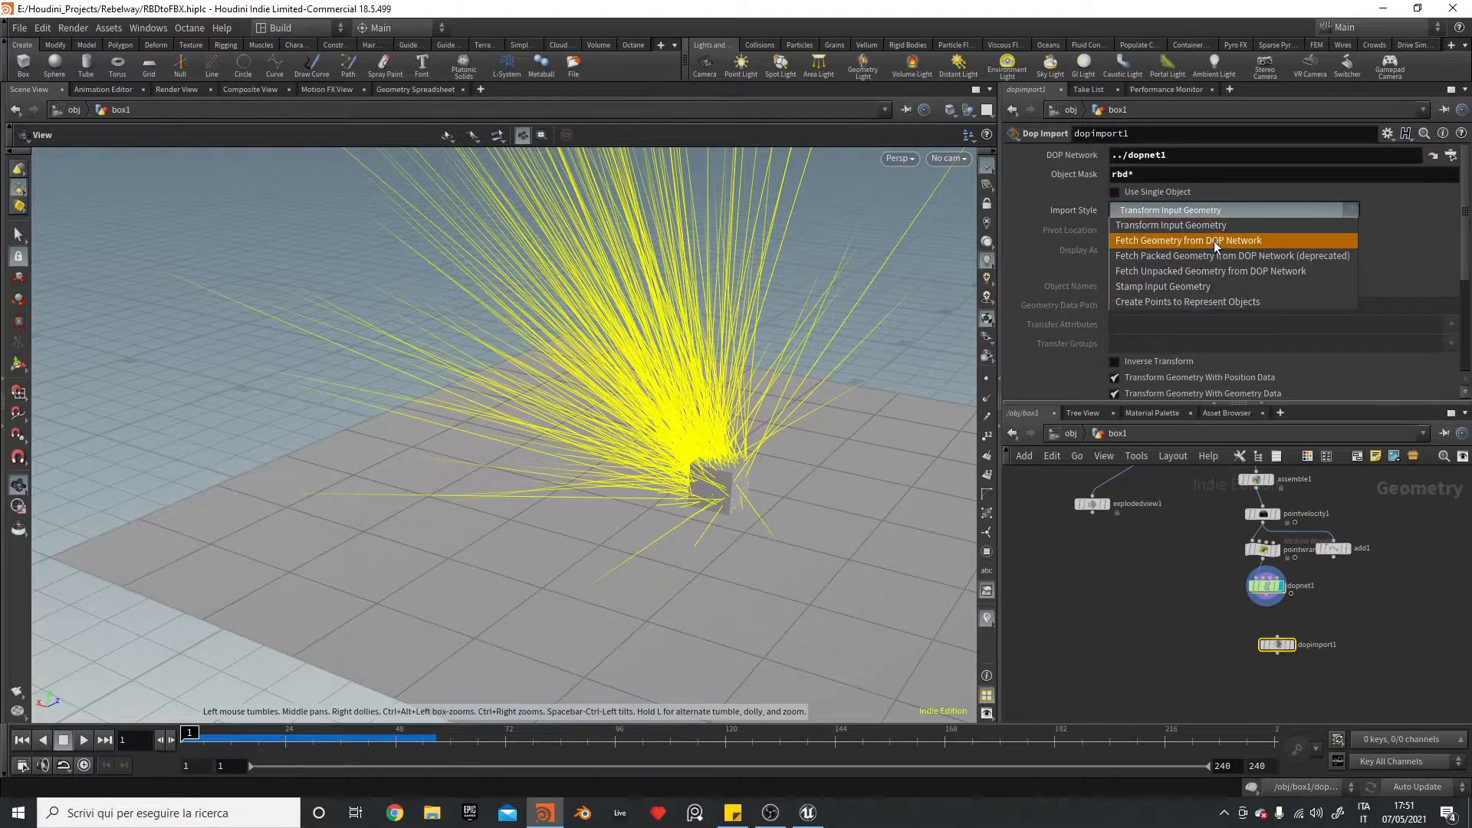
pyautogui.click(1216, 241)
# - Display the Dop Import node and scrub through the timeline to check the imported fragments
pyautogui.click(1291, 645)
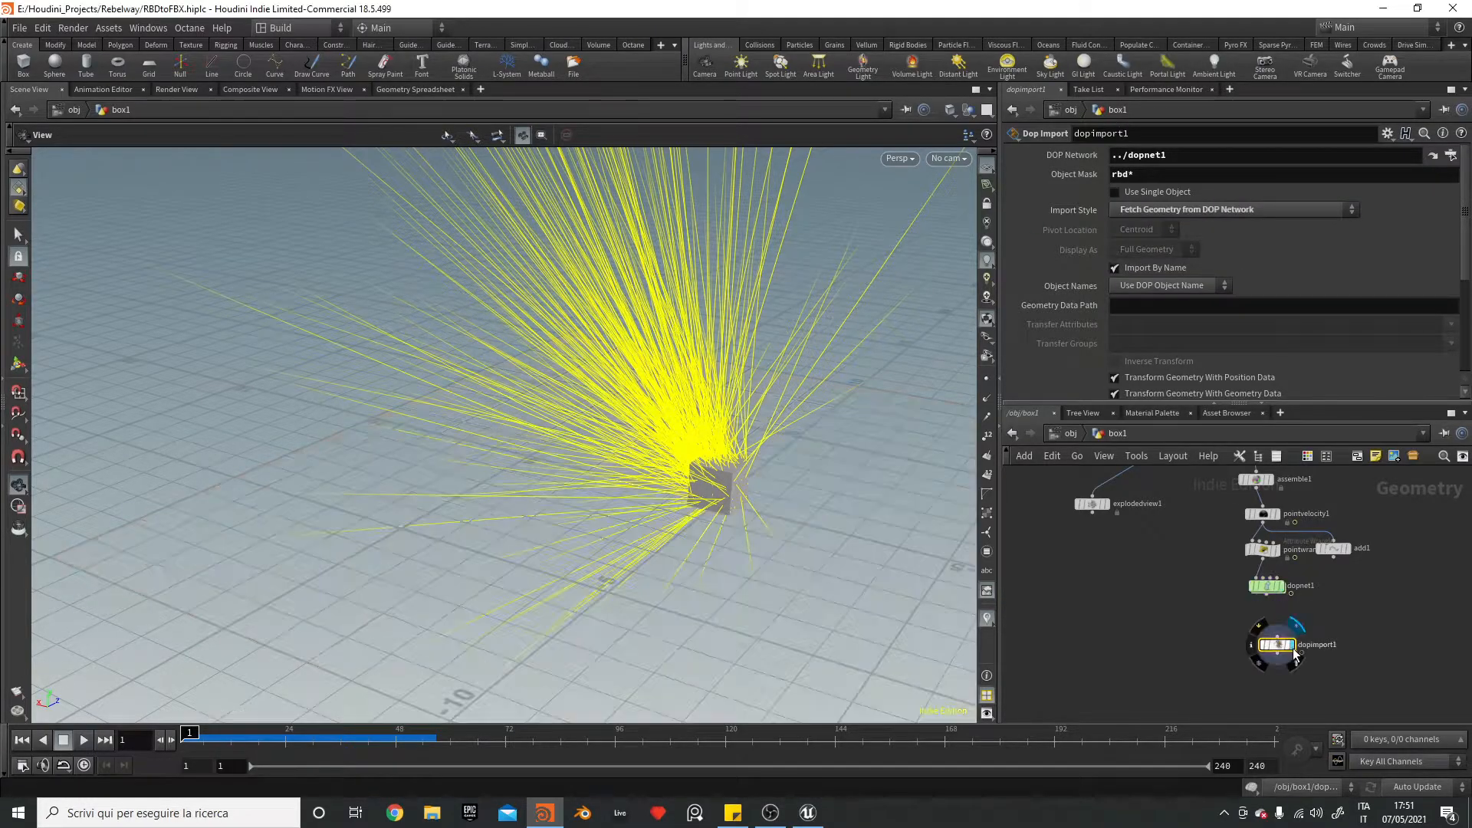
pyautogui.moveTo(193, 734); pyautogui.dragTo(382, 734)
pyautogui.moveTo(470, 371); pyautogui.dragTo(541, 429)
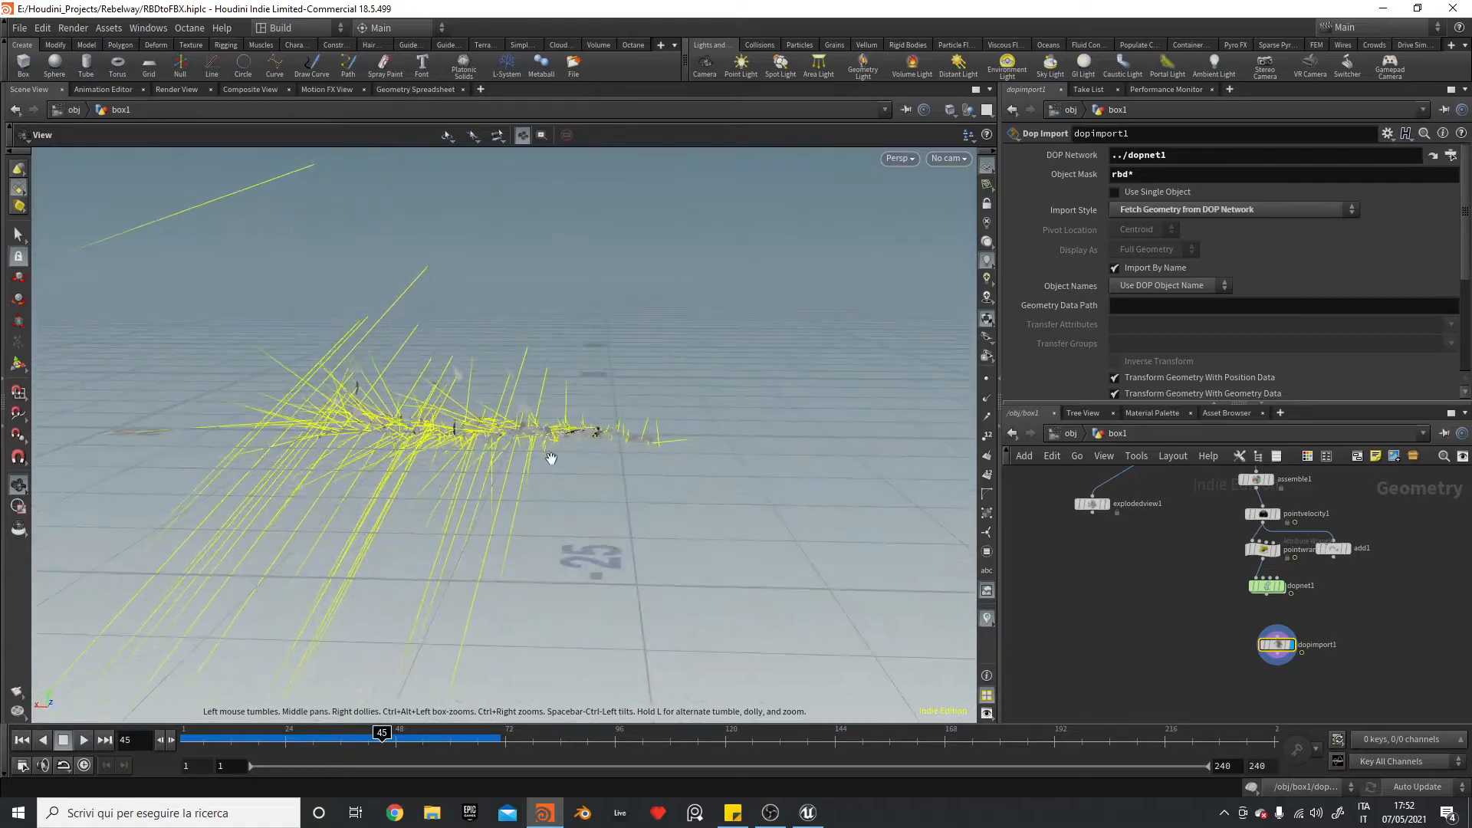
pyautogui.moveTo(382, 734); pyautogui.dragTo(289, 669)
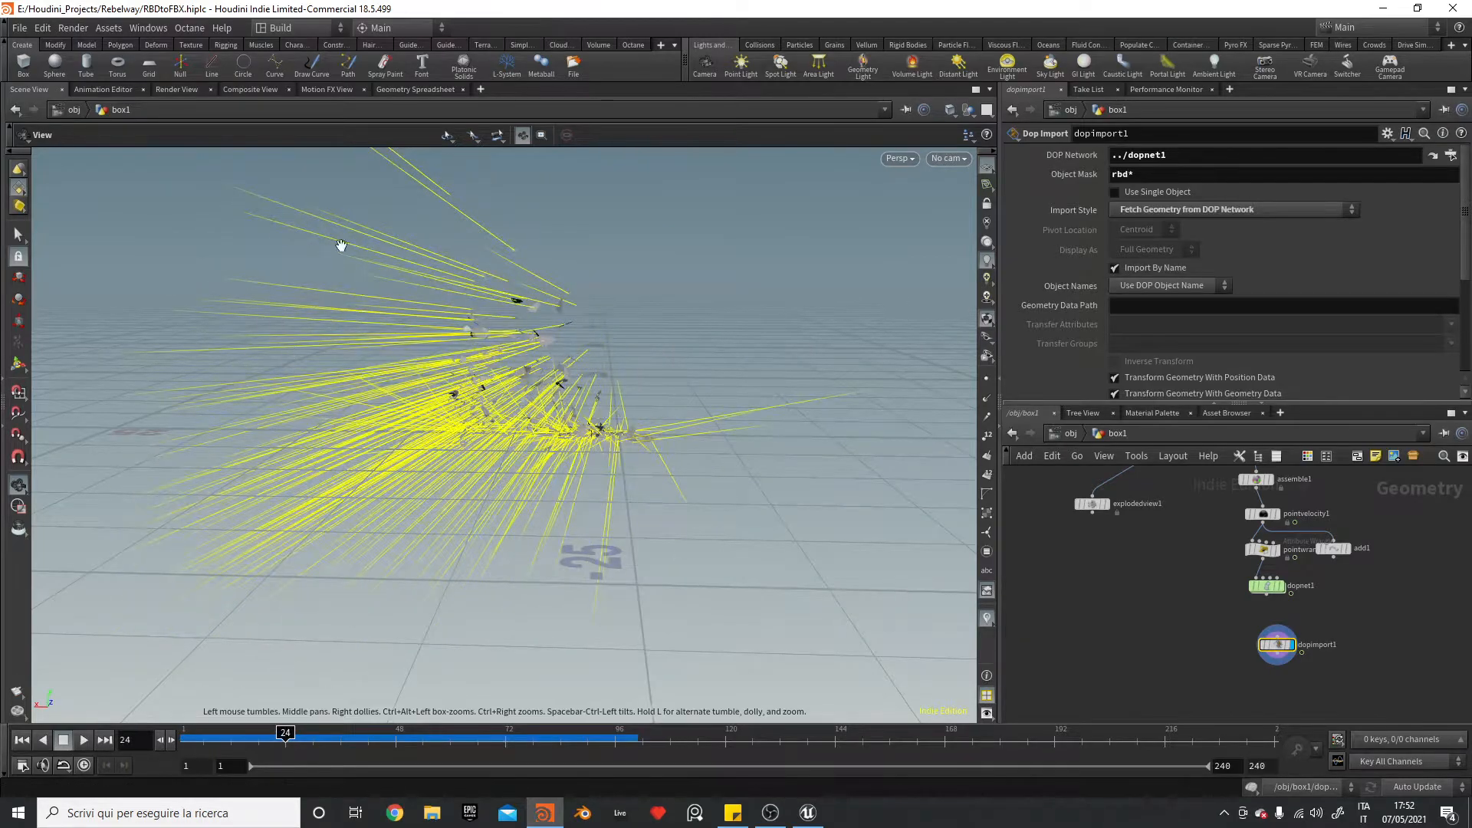
# - Inside the DOP network, add a Merge node and connect it to the rigid body solver's second input
pyautogui.doubleClick(1266, 586)
pyautogui.moveTo(1233, 568); pyautogui.dragTo(1135, 552)
pyautogui.press('Tab')
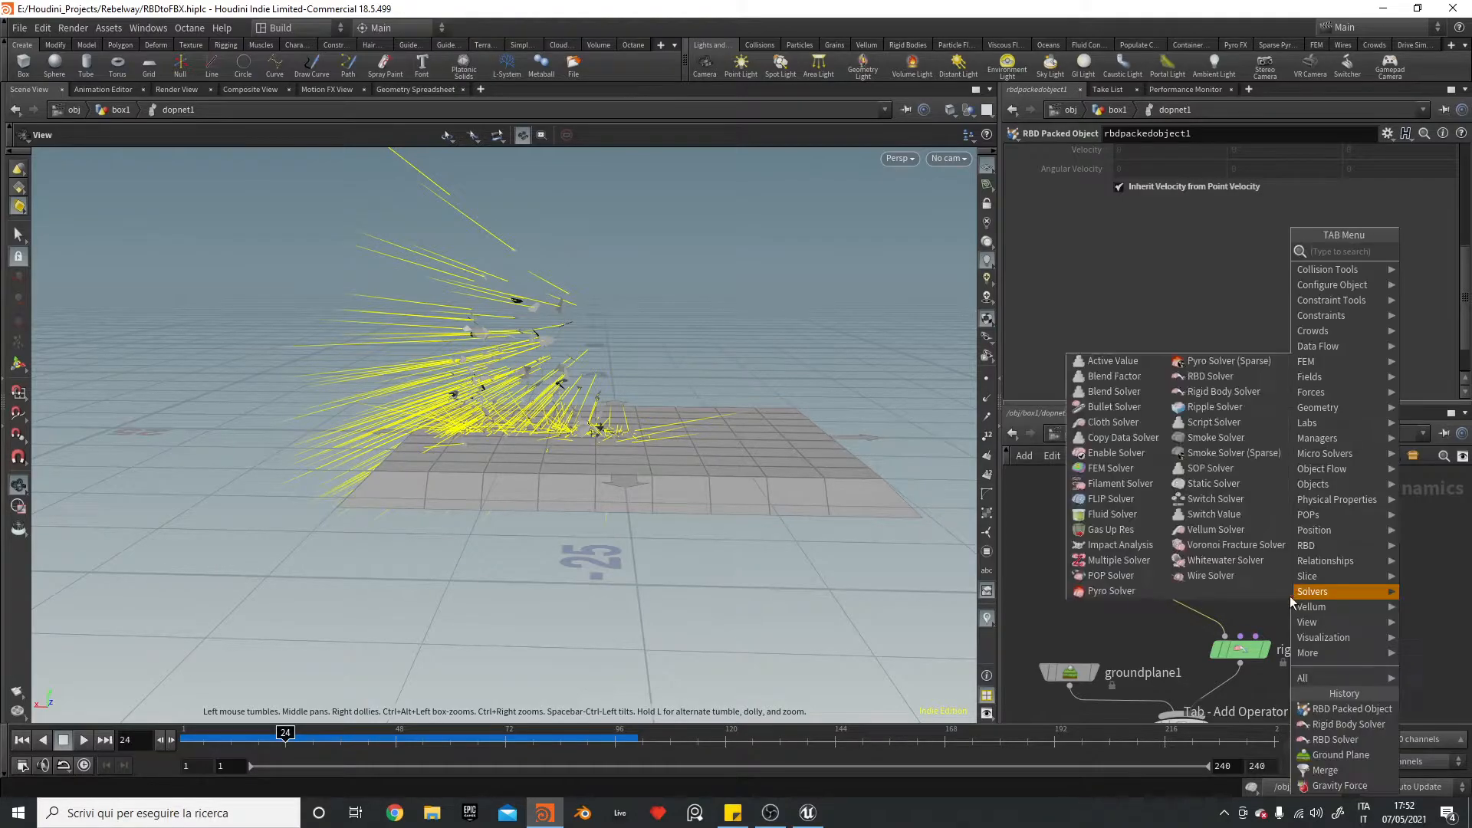
pyautogui.write('me')
pyautogui.press('Return')
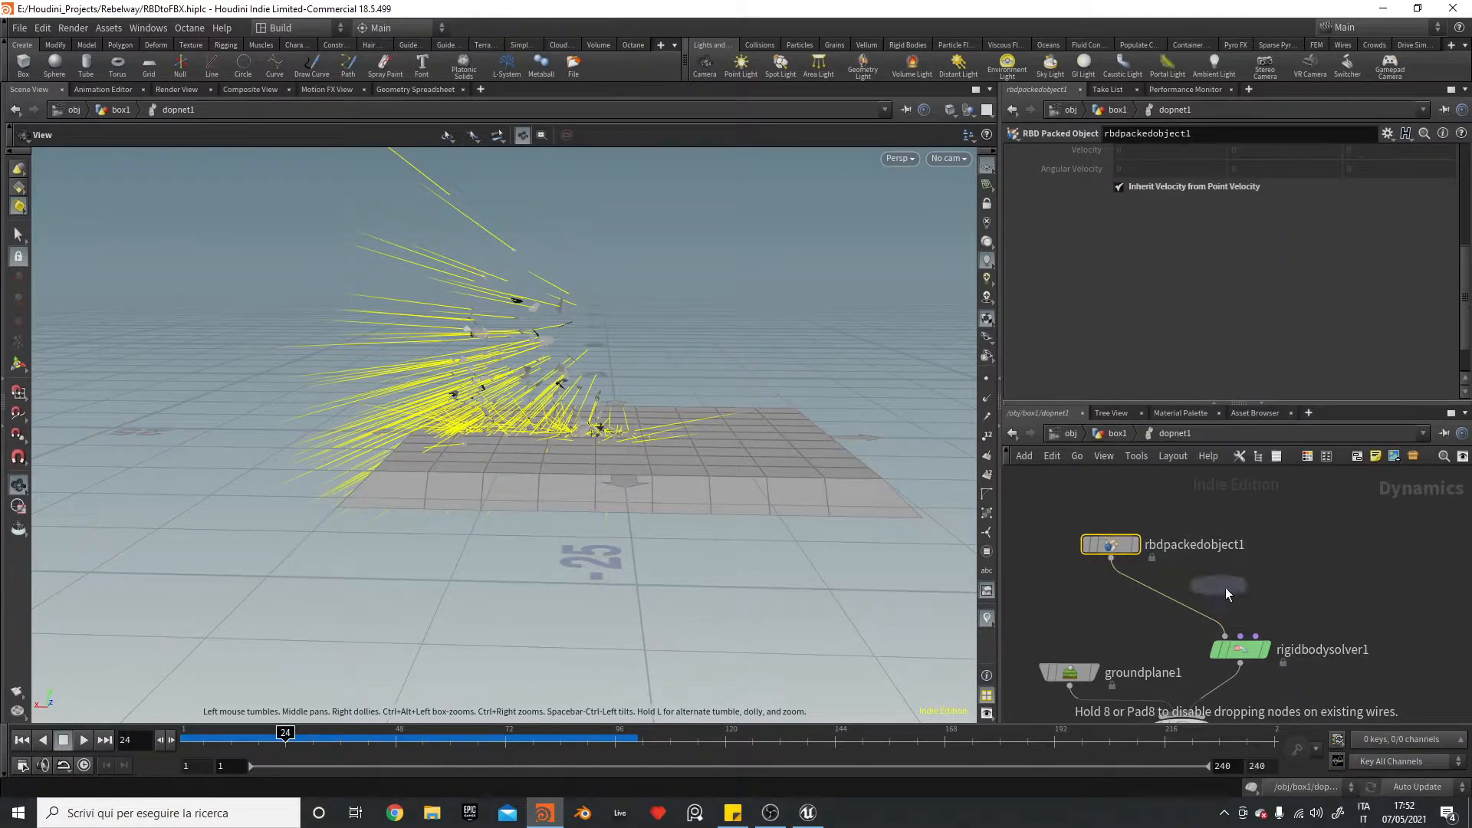
pyautogui.click(1312, 583)
pyautogui.moveTo(1302, 598); pyautogui.dragTo(1240, 636)
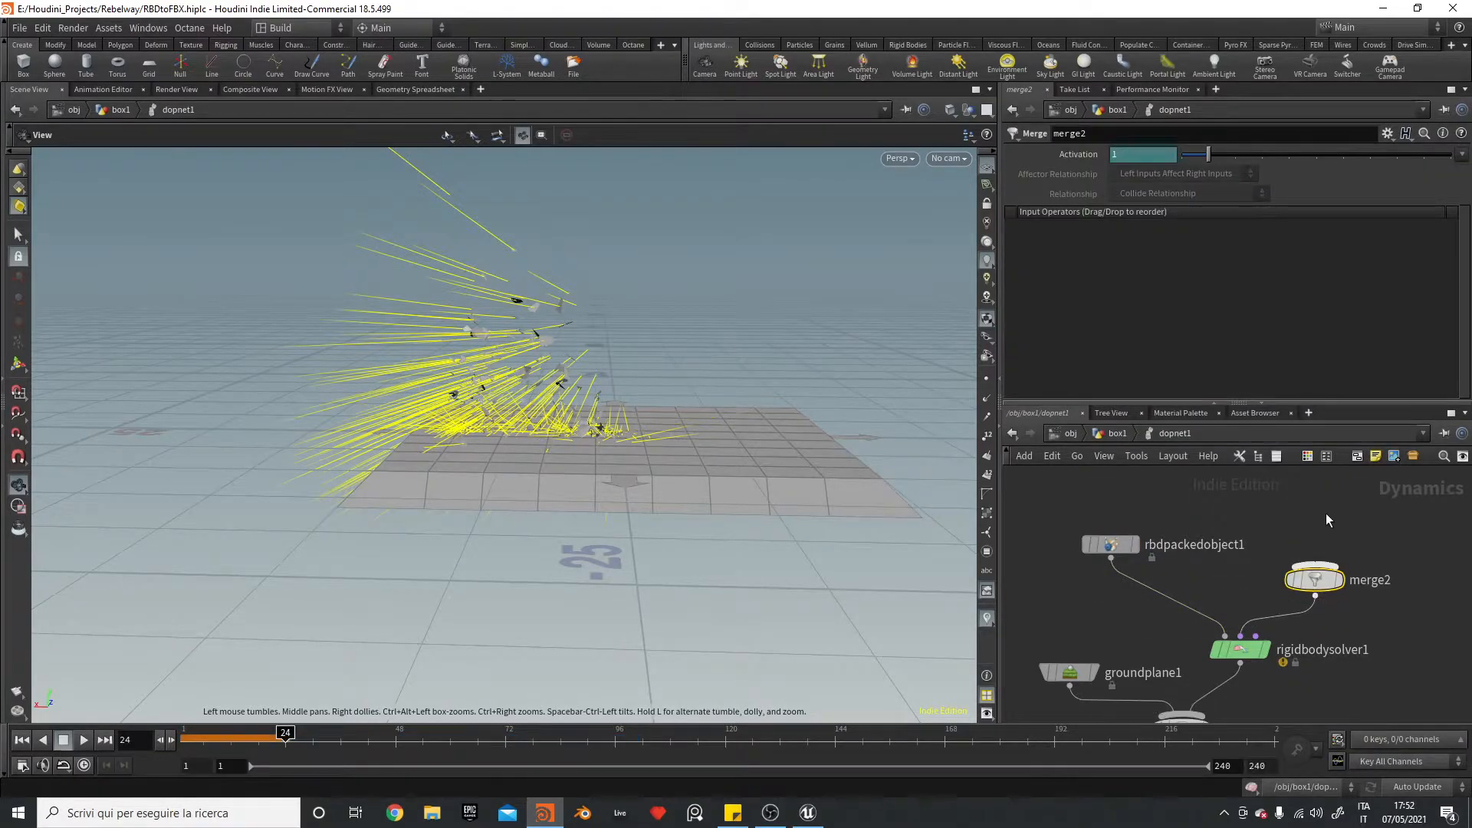
# - Add a POP Speed Limit node above the new Merge node and connect it to the merge
pyautogui.press('Tab')
pyautogui.write('speed')
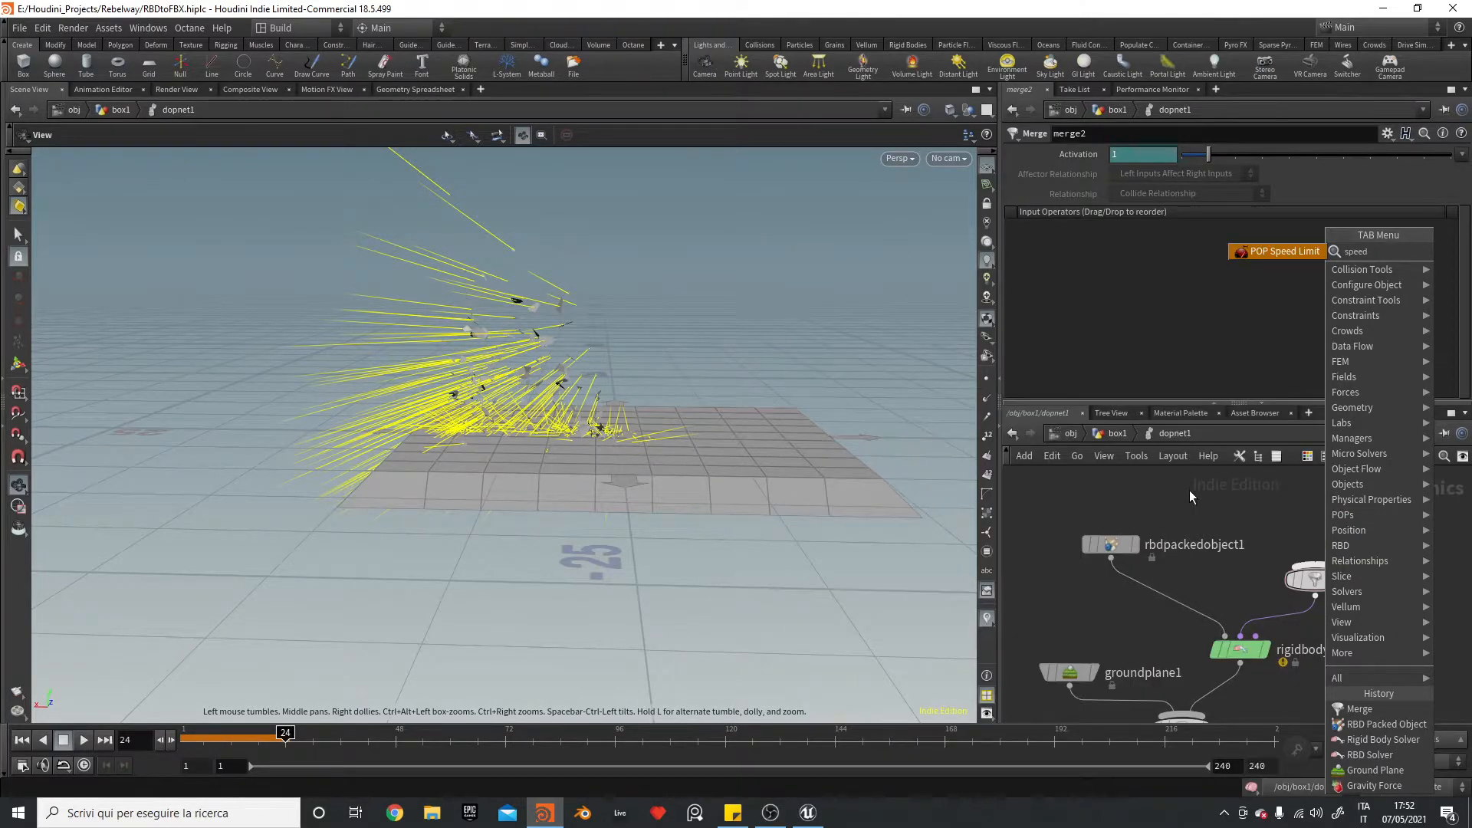
pyautogui.press('Return')
pyautogui.click(1323, 506)
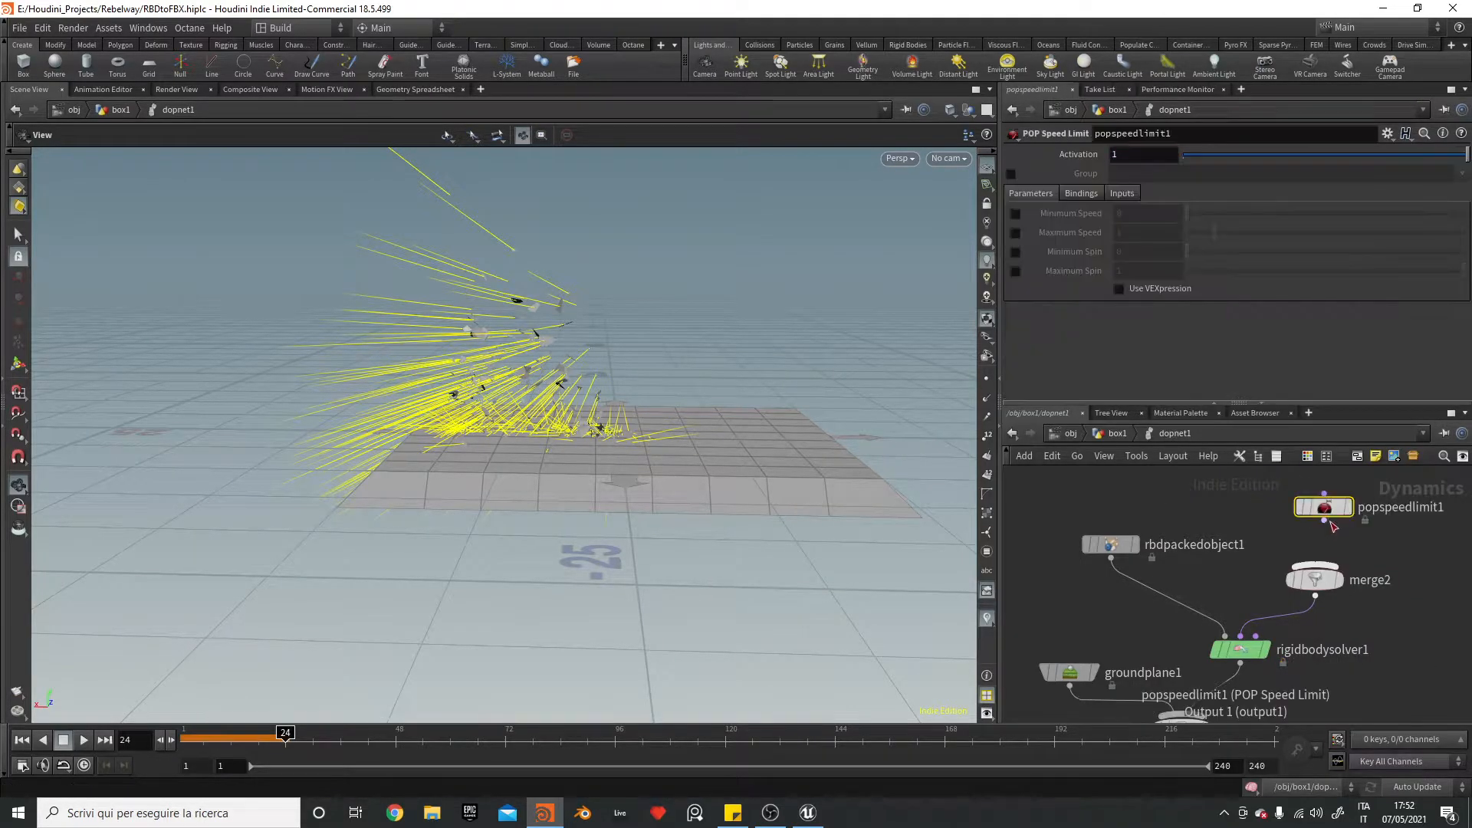
# - Enable the POP Speed Limit's Maximum Speed at 12, play the simulation and return to frame 1
pyautogui.click(1016, 232)
pyautogui.click(1143, 233)
pyautogui.write('2')
pyautogui.press('Return')
pyautogui.click(23, 740)
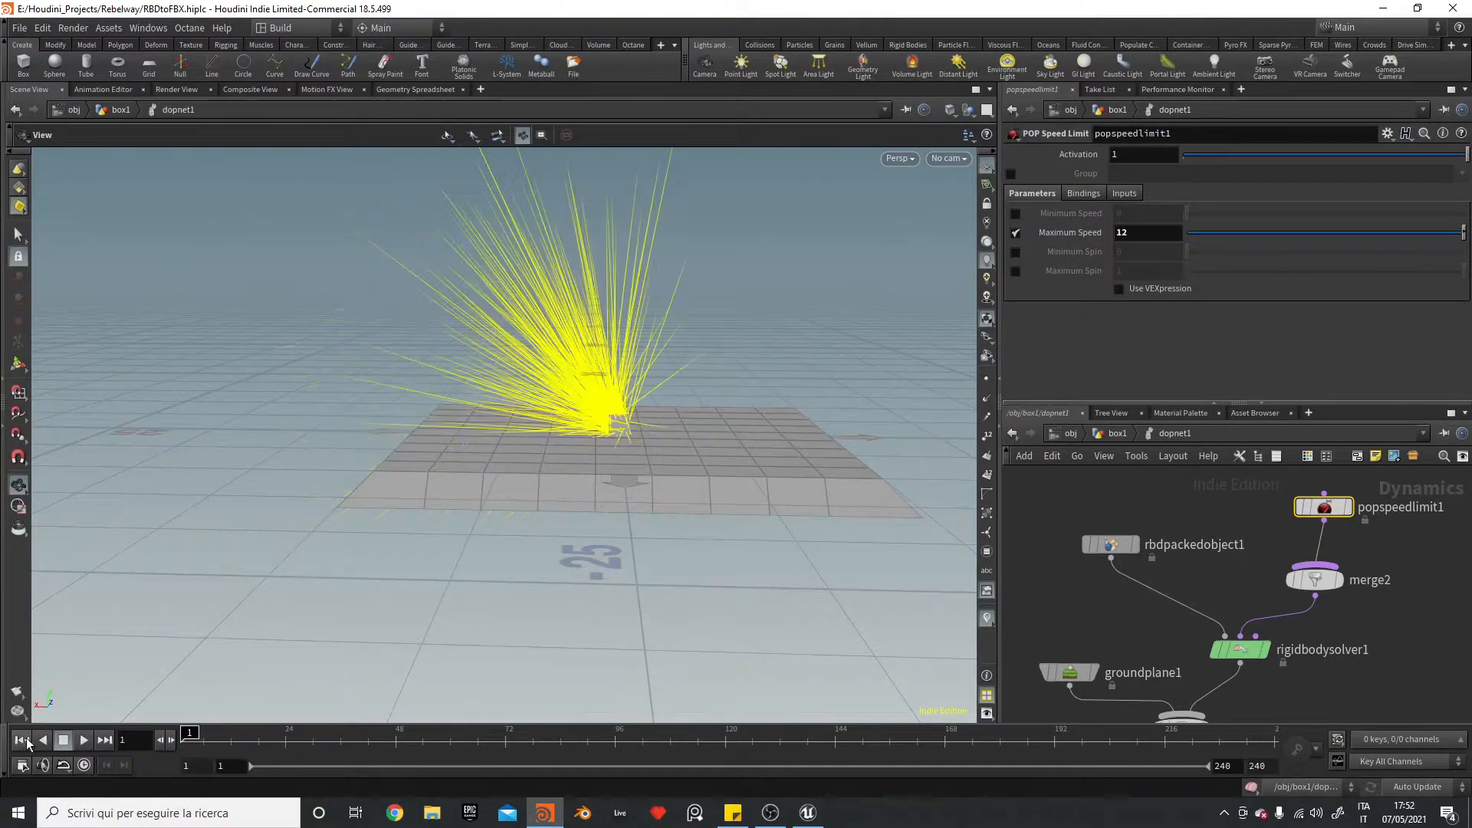
pyautogui.click(82, 740)
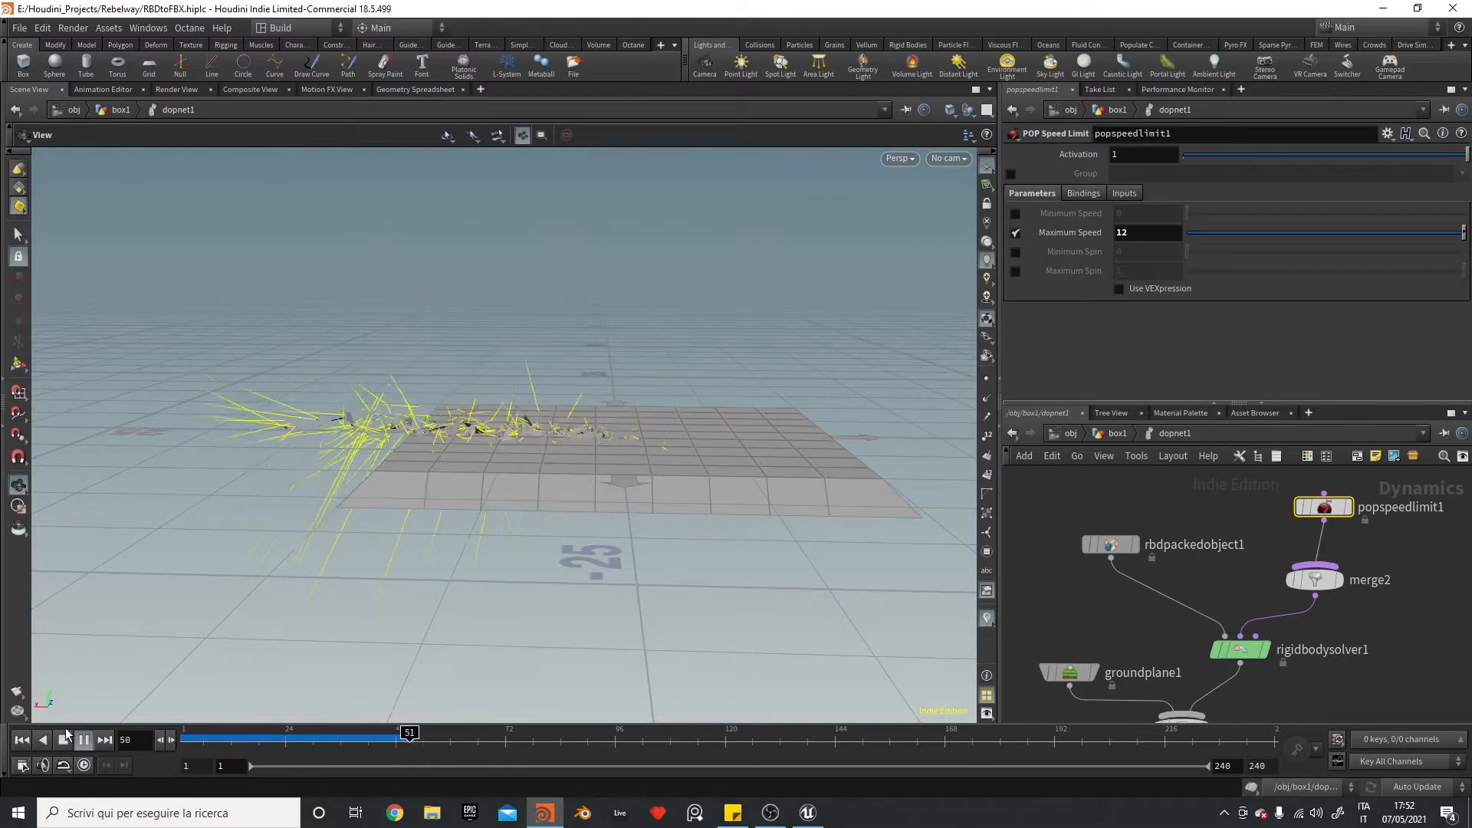
pyautogui.click(63, 740)
pyautogui.click(23, 740)
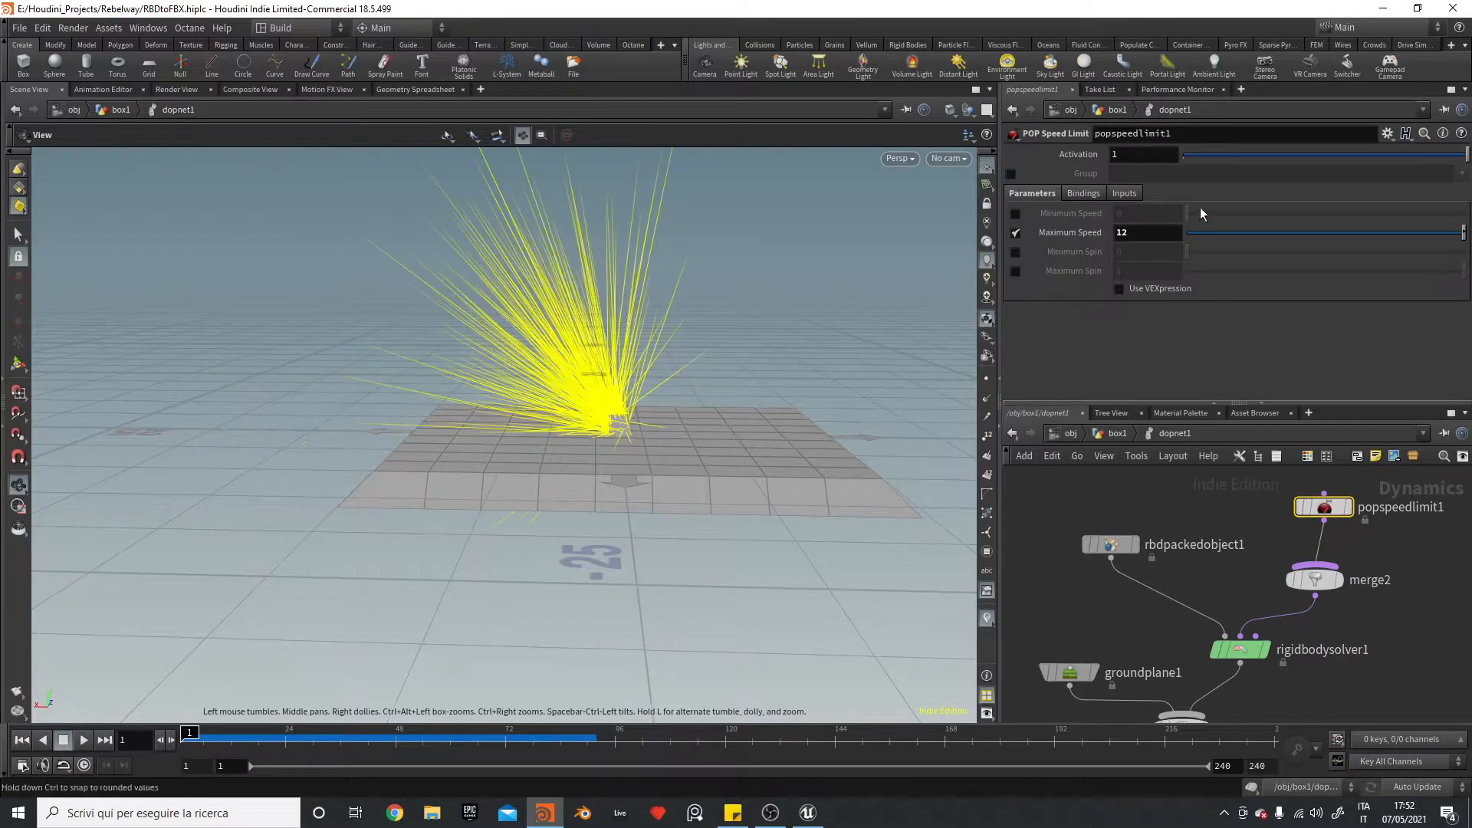
# - Set the Maximum Speed to 10 and replay the simulation, rewinding to the first frame
pyautogui.write('10')
pyautogui.press('Return')
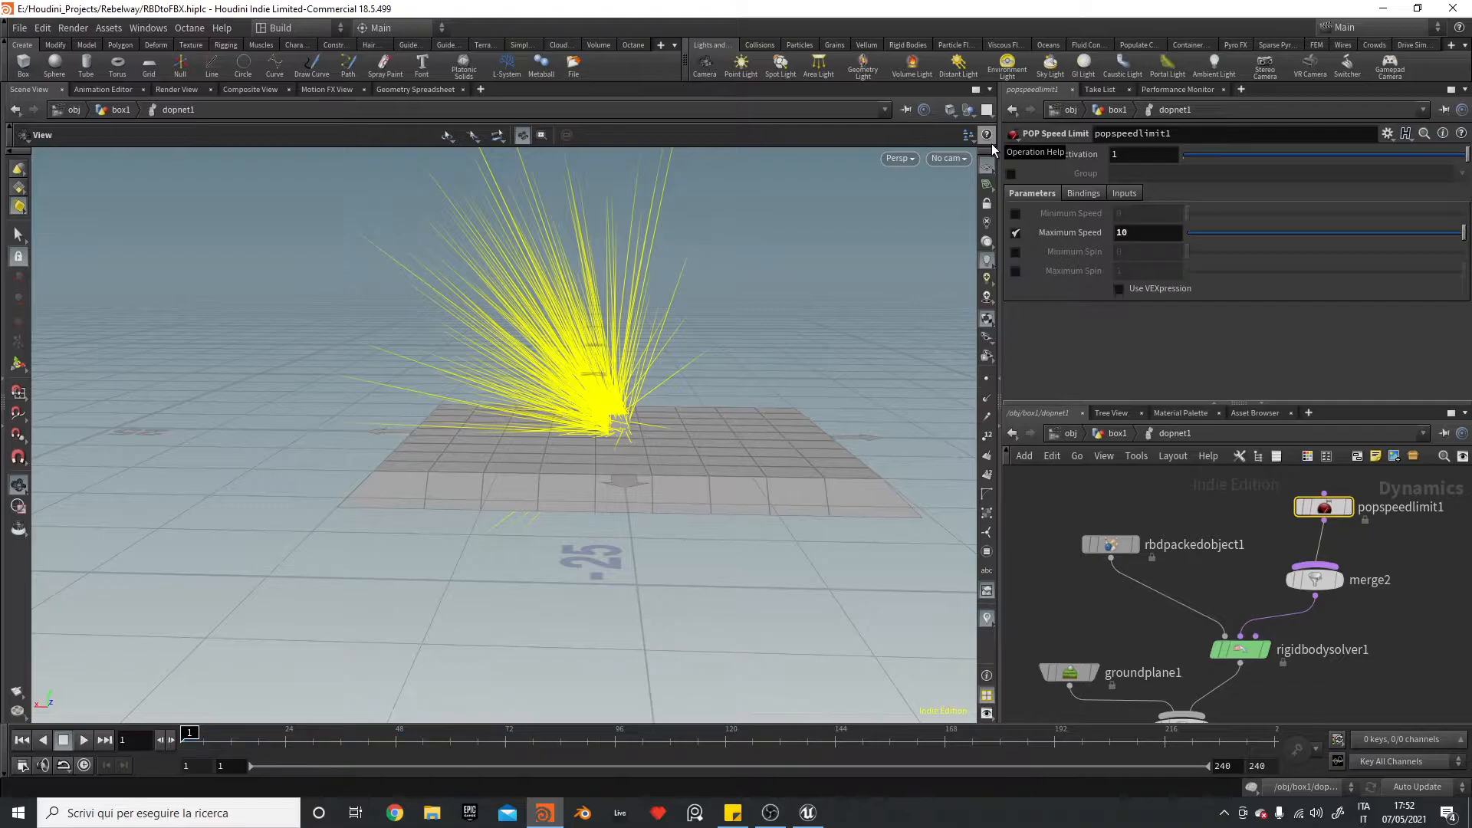
pyautogui.click(82, 740)
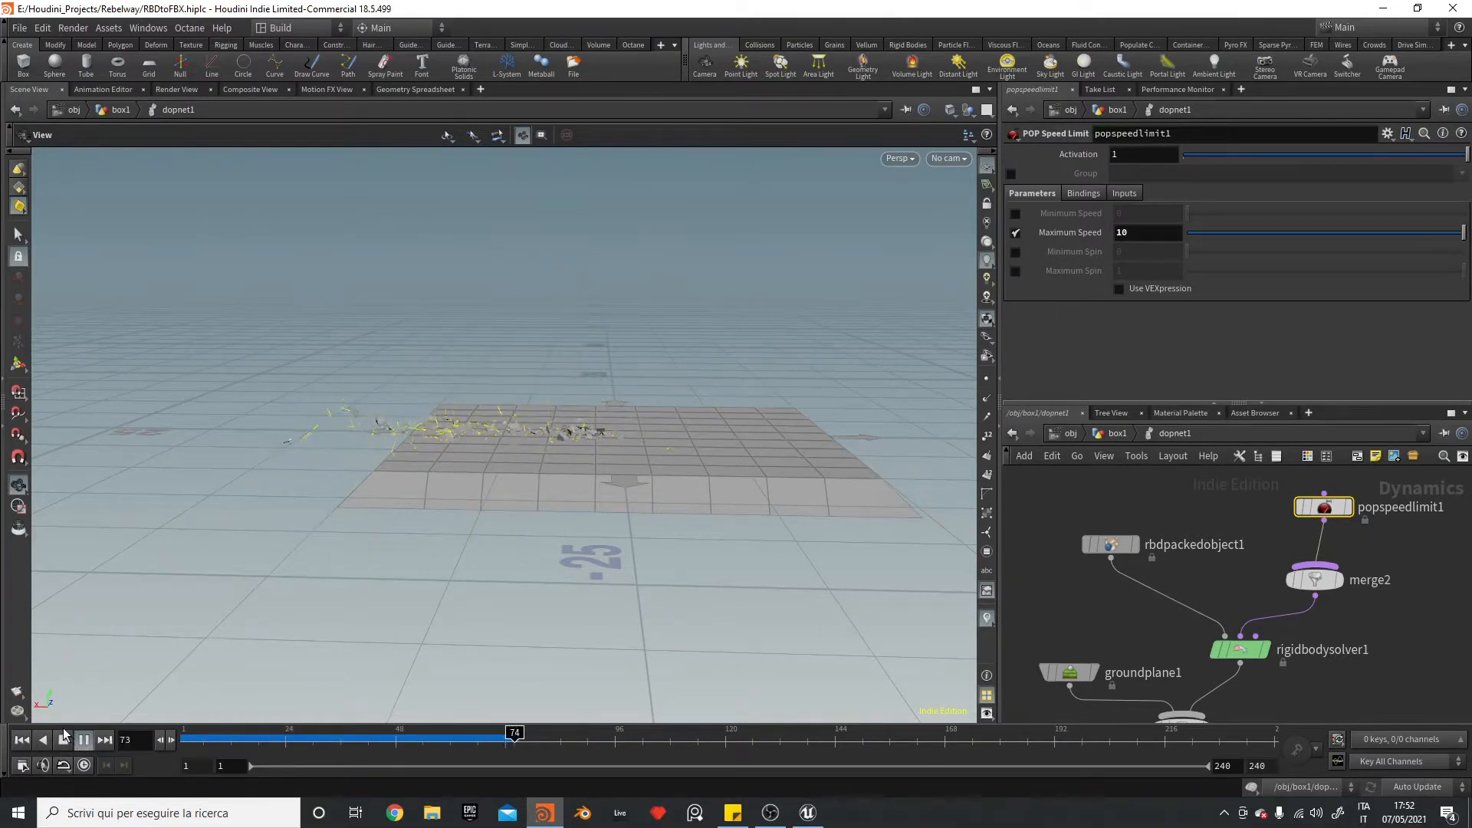
pyautogui.click(79, 740)
pyautogui.click(23, 739)
# - Turn on real-time playback, preview the speed-limited simulation again and return to frame 1
pyautogui.click(82, 740)
pyautogui.click(84, 740)
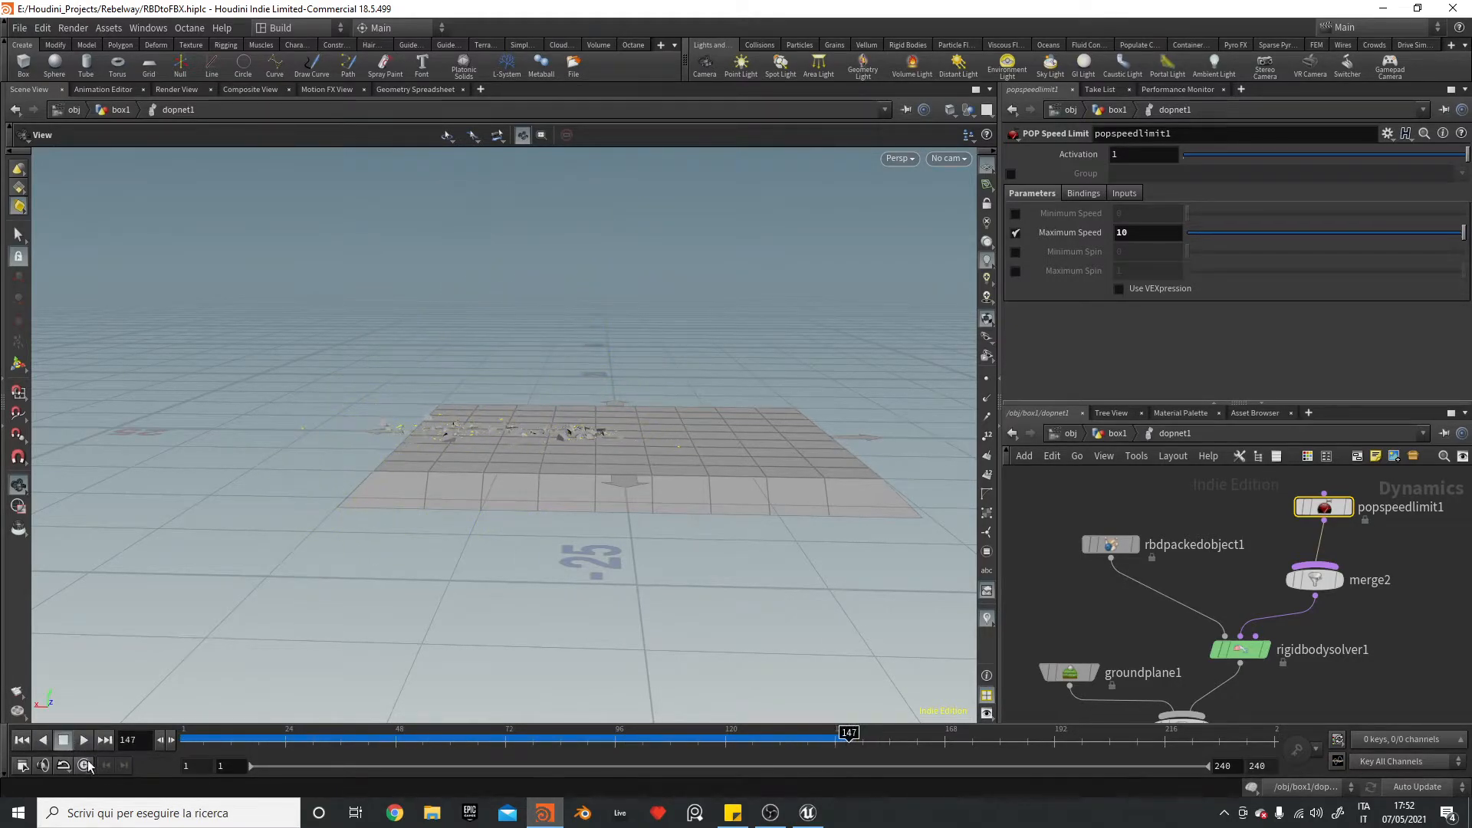
pyautogui.click(26, 741)
pyautogui.click(83, 740)
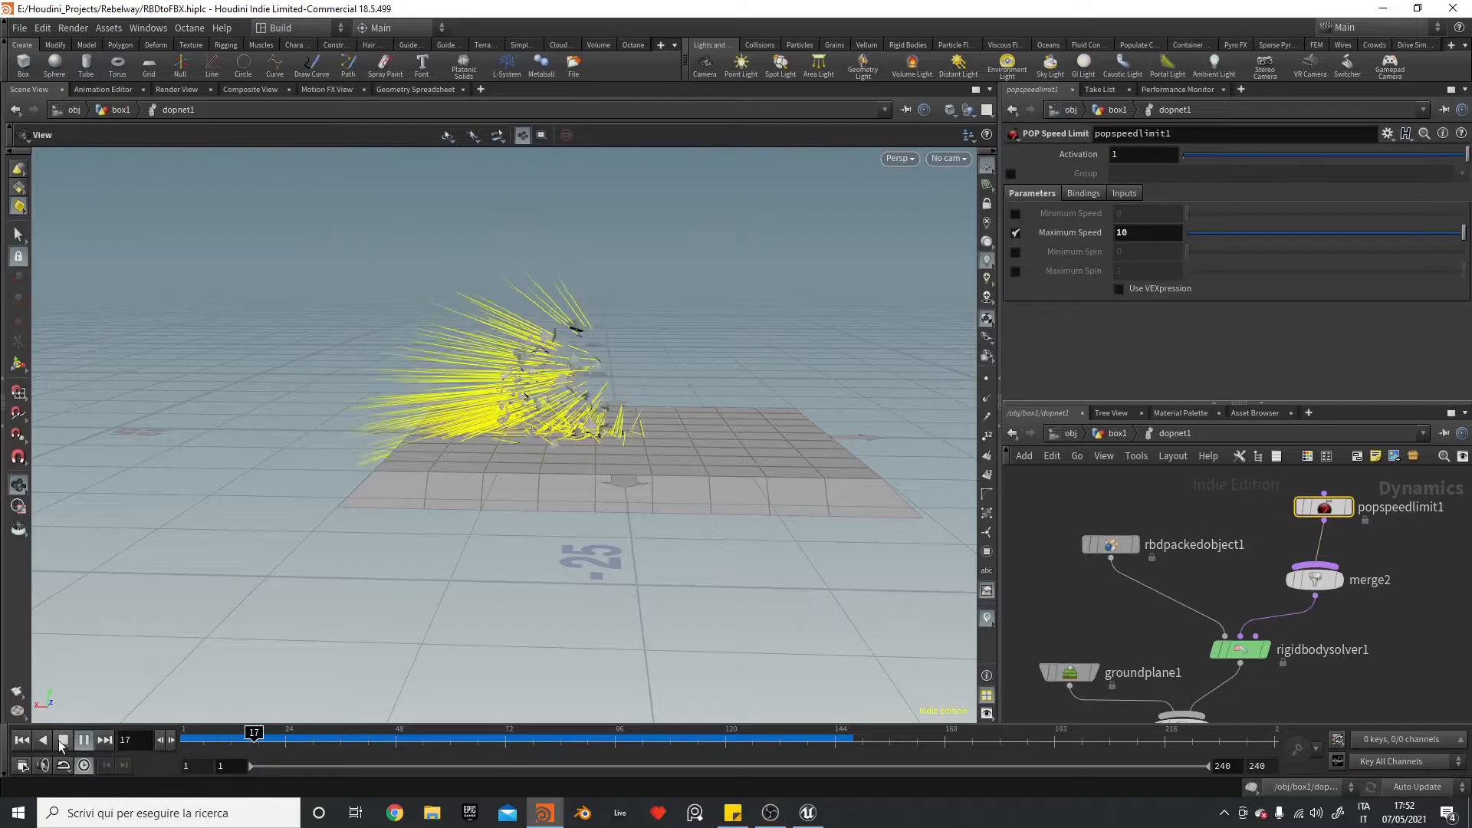
pyautogui.click(44, 739)
pyautogui.click(21, 740)
# - Go back to the box1 network and add a displayed Null node below dopimport1, keeping its default name
pyautogui.click(1105, 434)
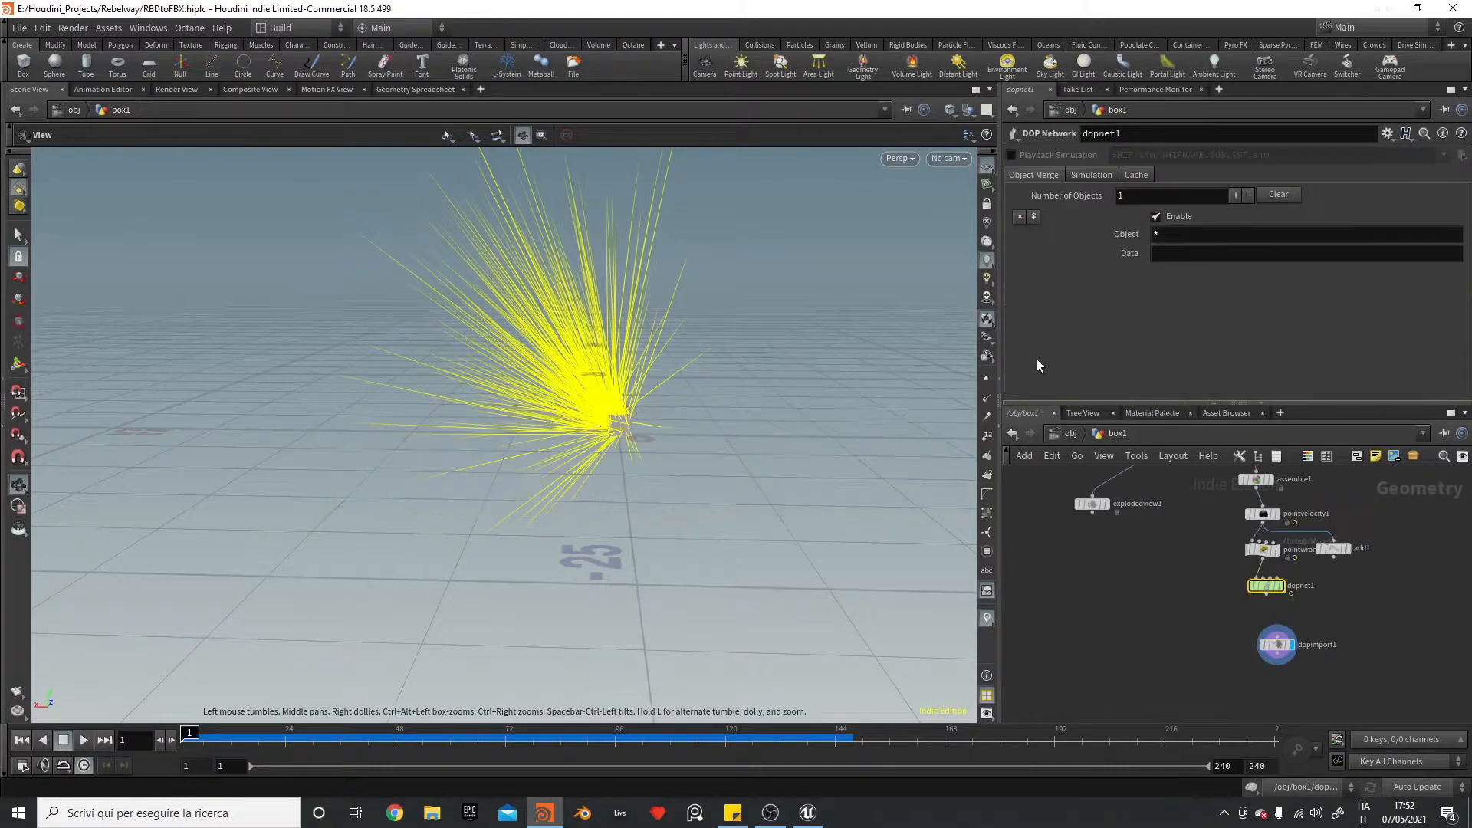
pyautogui.click(1279, 642)
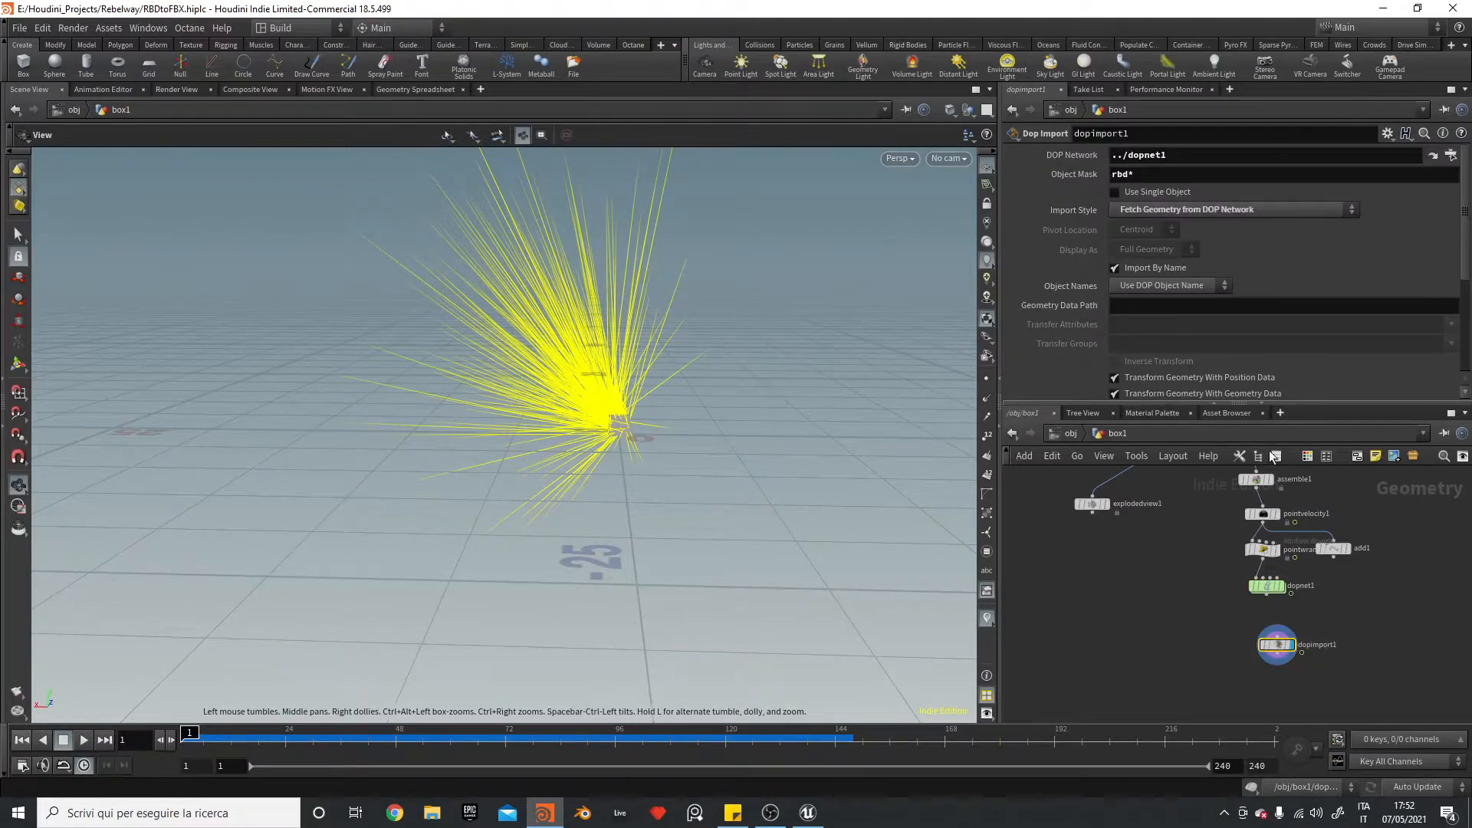
pyautogui.moveTo(1277, 649); pyautogui.dragTo(1267, 649)
pyautogui.press('Tab')
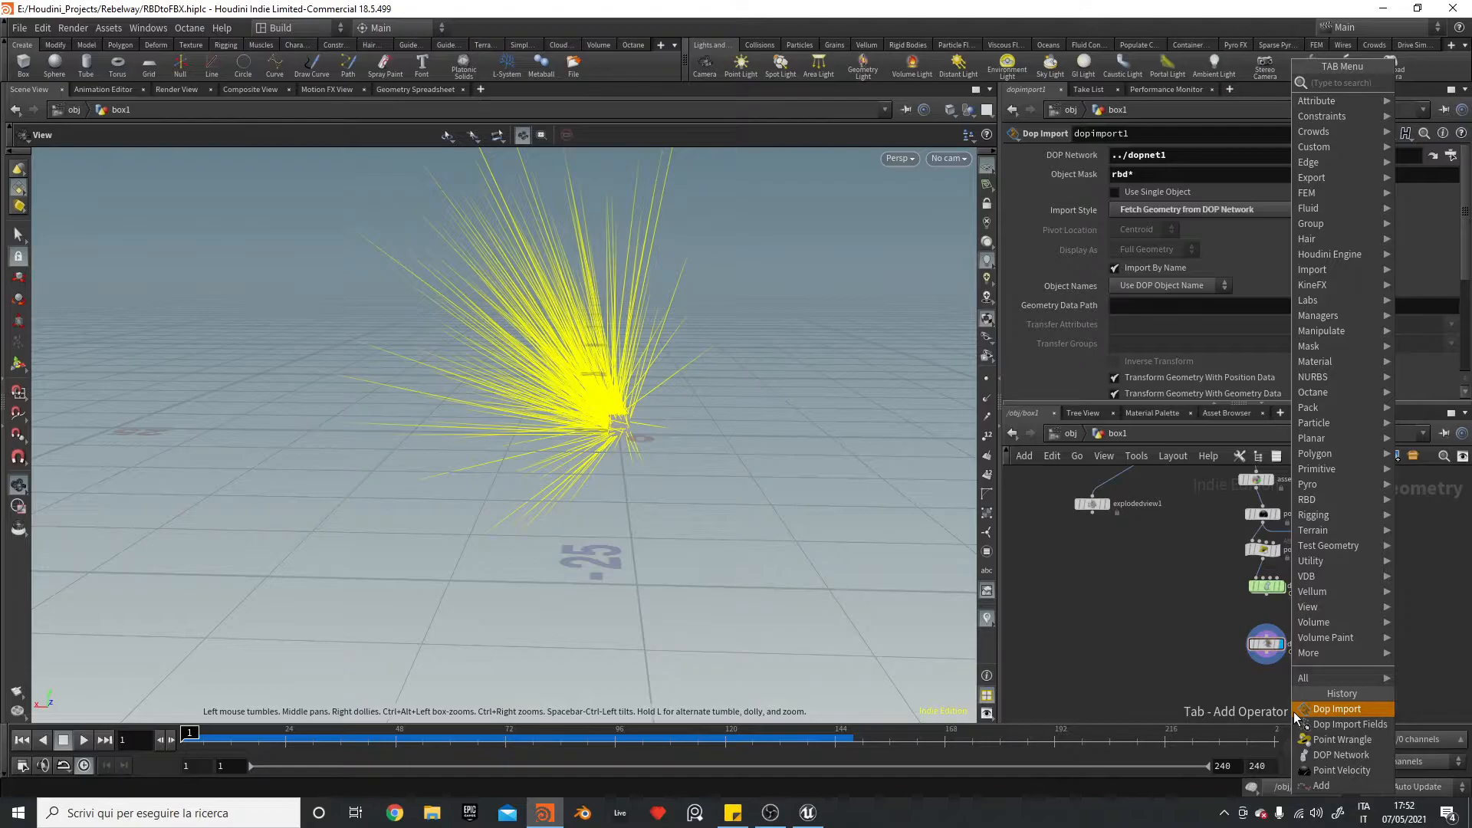
pyautogui.click(1308, 709)
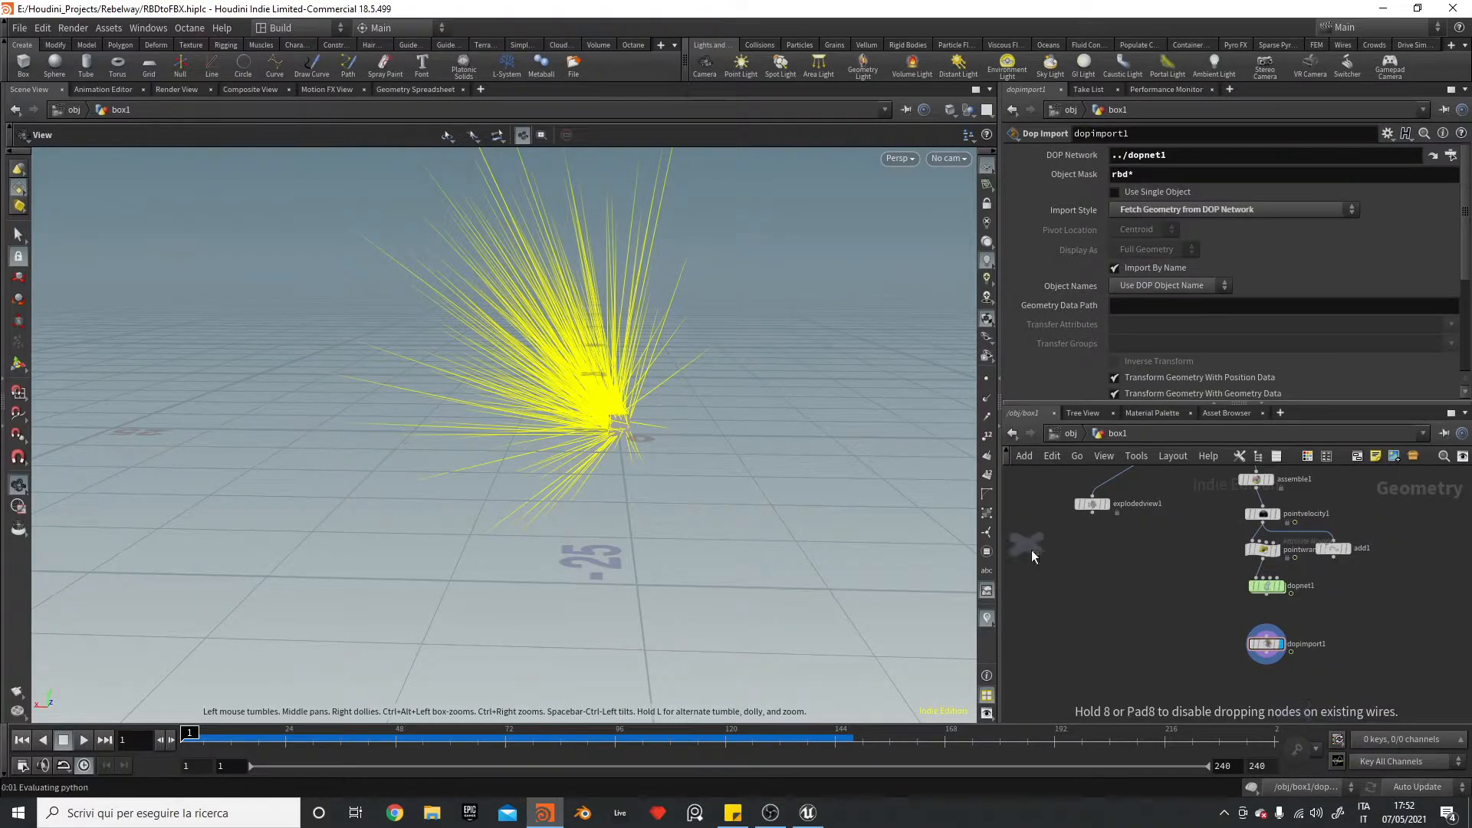
pyautogui.click(1270, 686)
pyautogui.doubleClick(1293, 684)
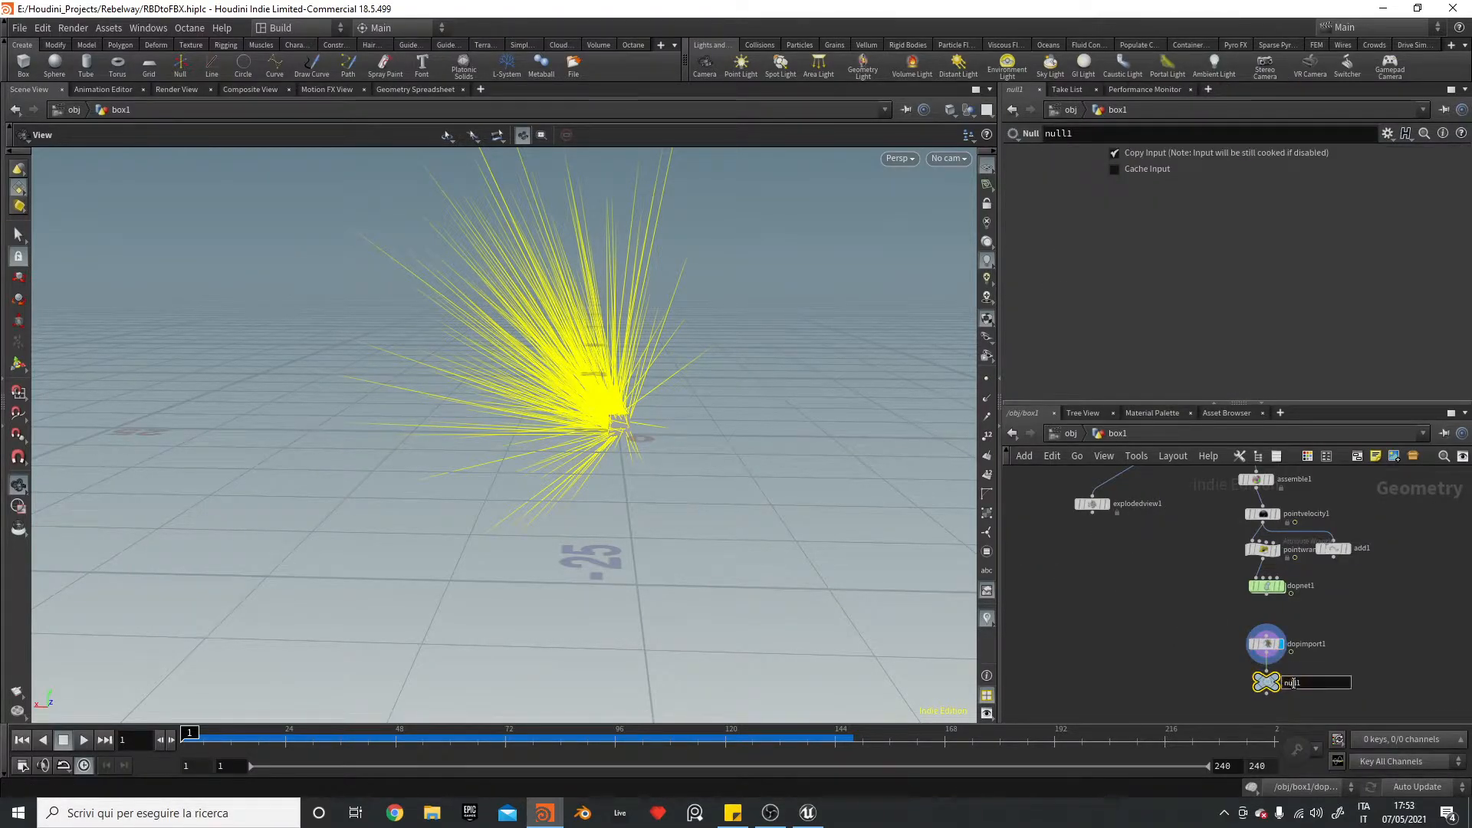
pyautogui.press('Return')
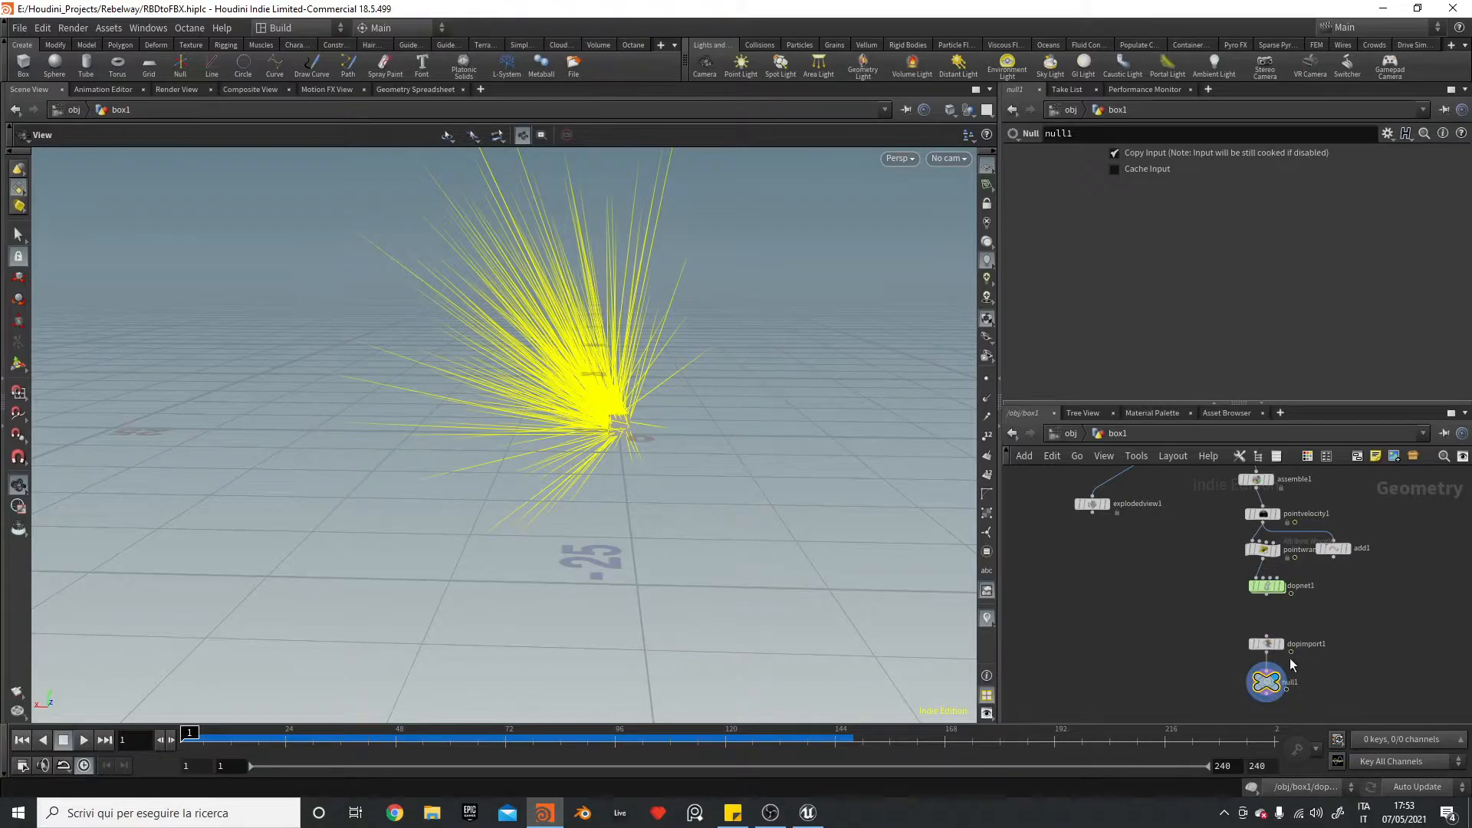
# - Switch the network editor to the out context and save the scene
pyautogui.click(1073, 433)
pyautogui.click(1096, 496)
pyautogui.click(1074, 434)
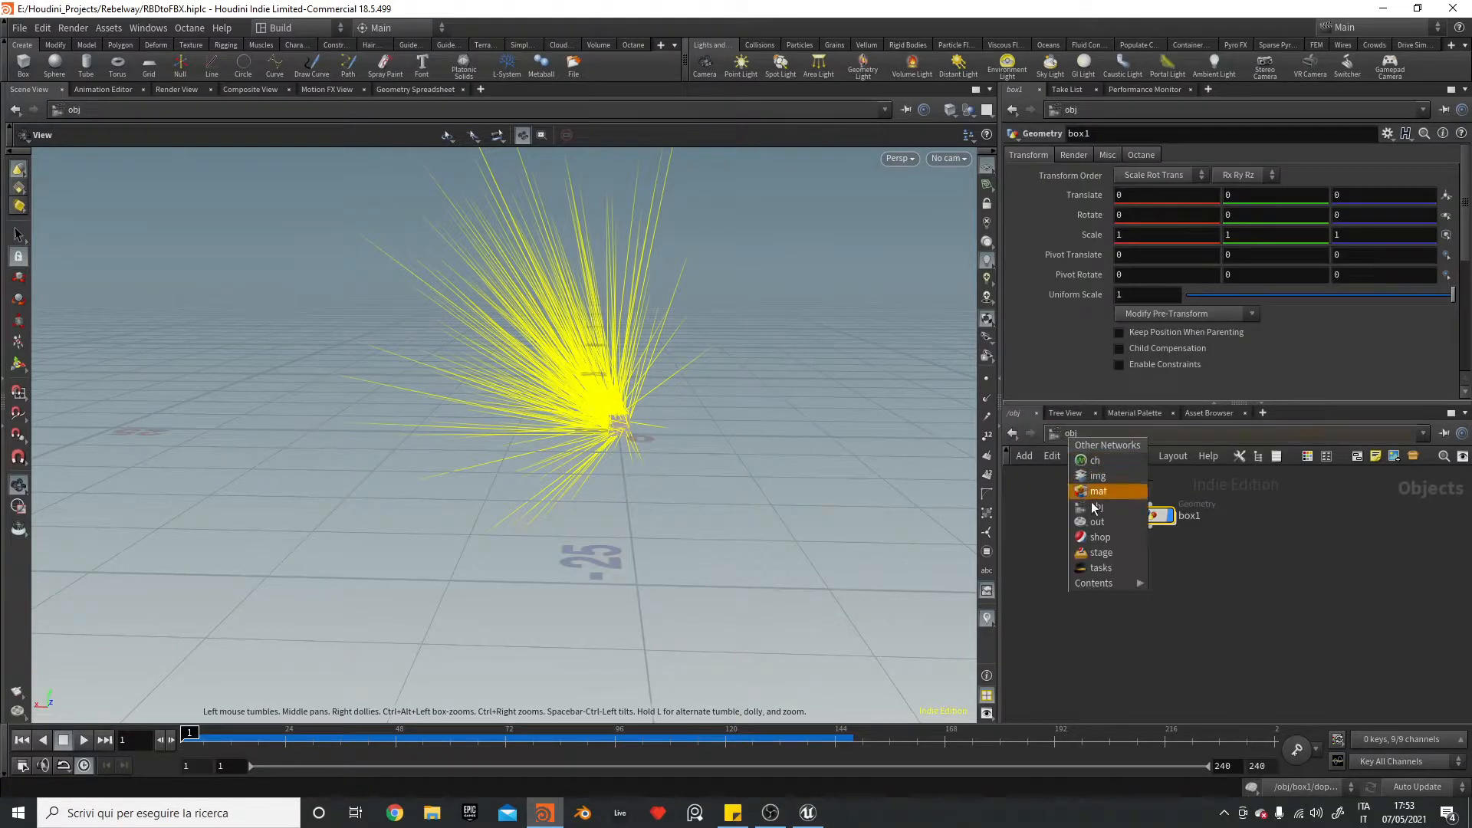
pyautogui.click(1095, 531)
pyautogui.hotkey('ctrl', 's')
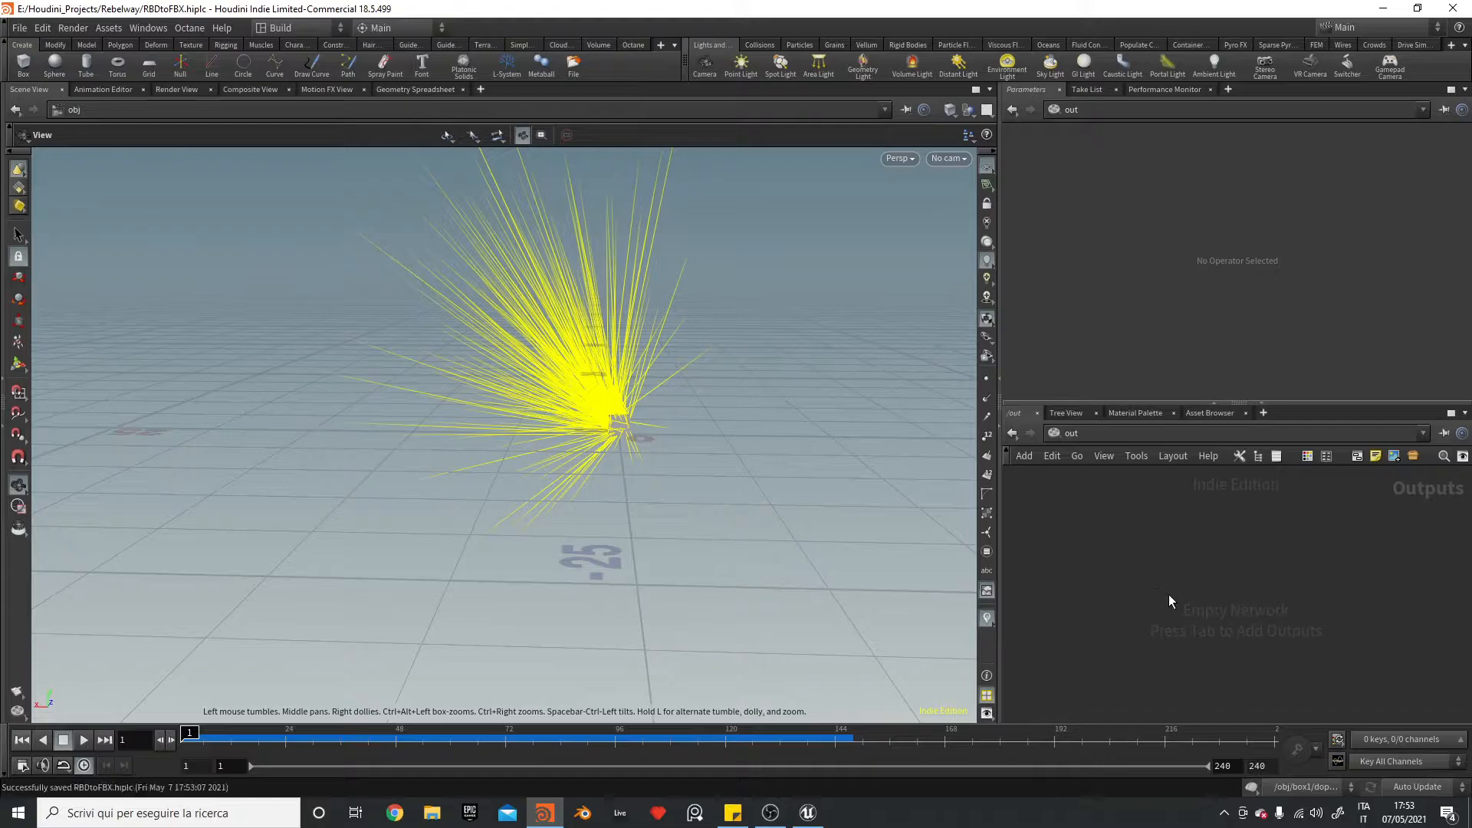
# - Add a Labs RBD to FBX node to the empty output network
pyautogui.press('Tab')
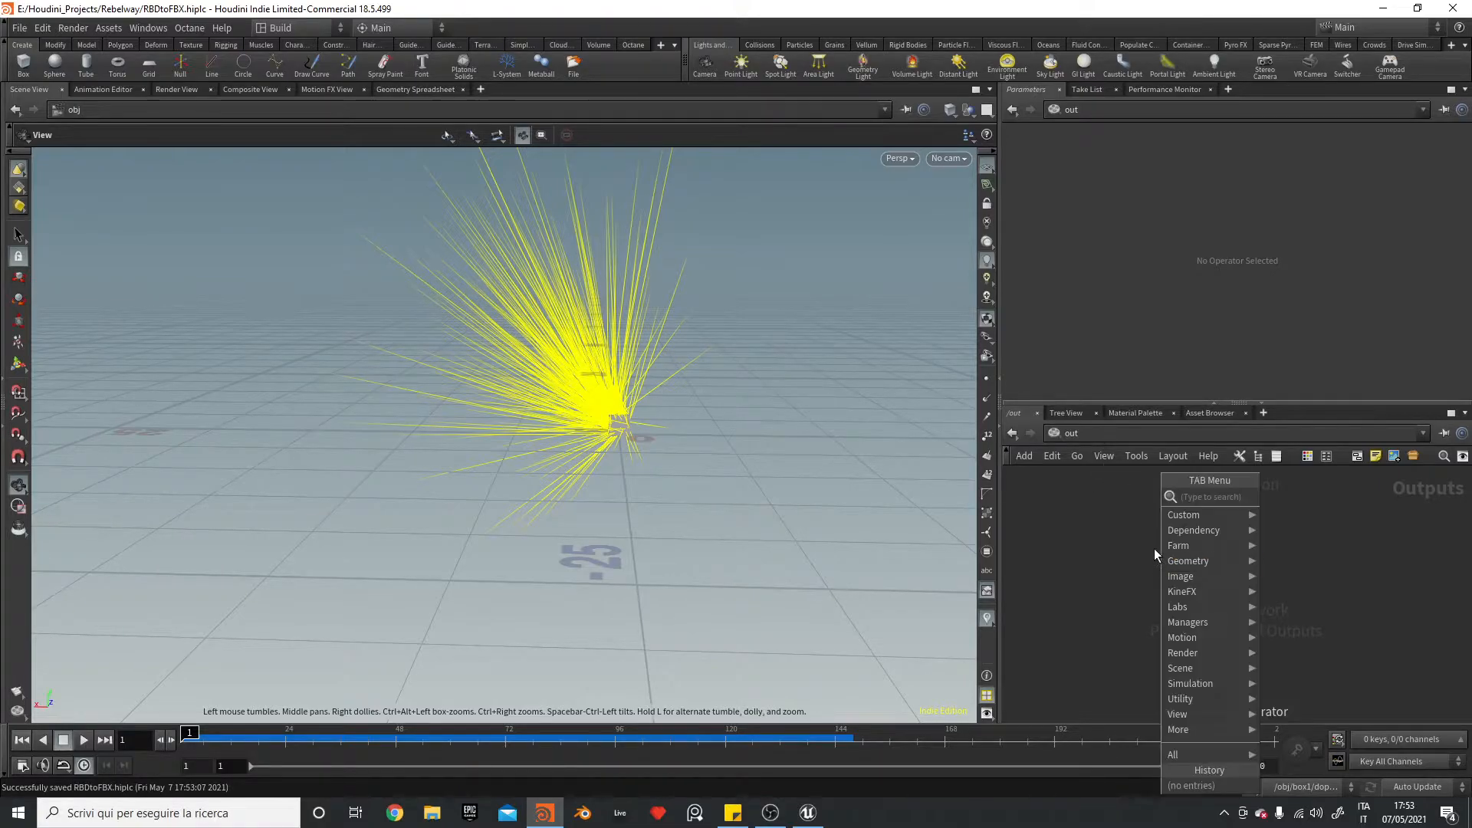
pyautogui.write('rbd')
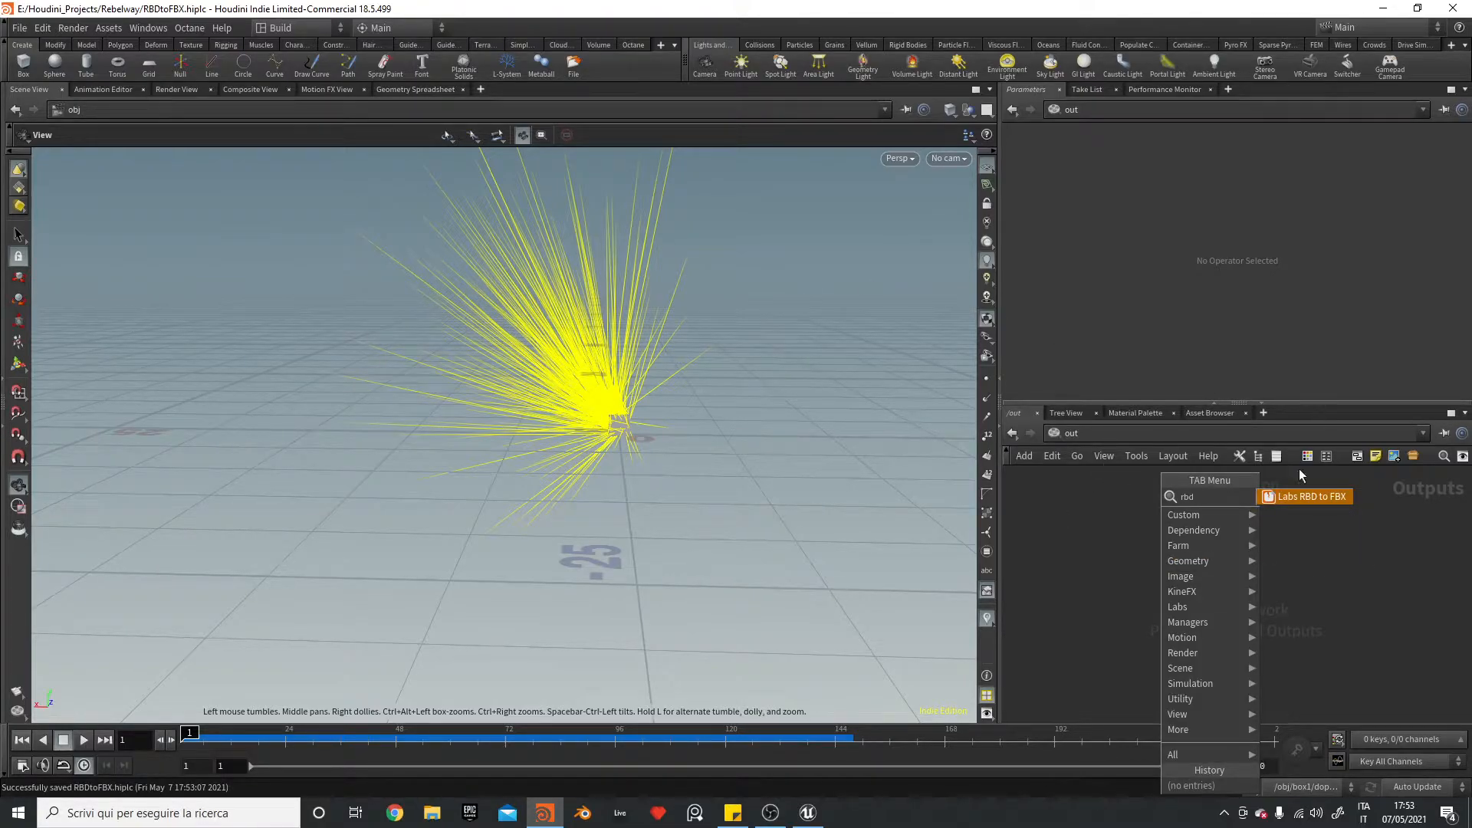
pyautogui.click(1313, 497)
pyautogui.click(1211, 536)
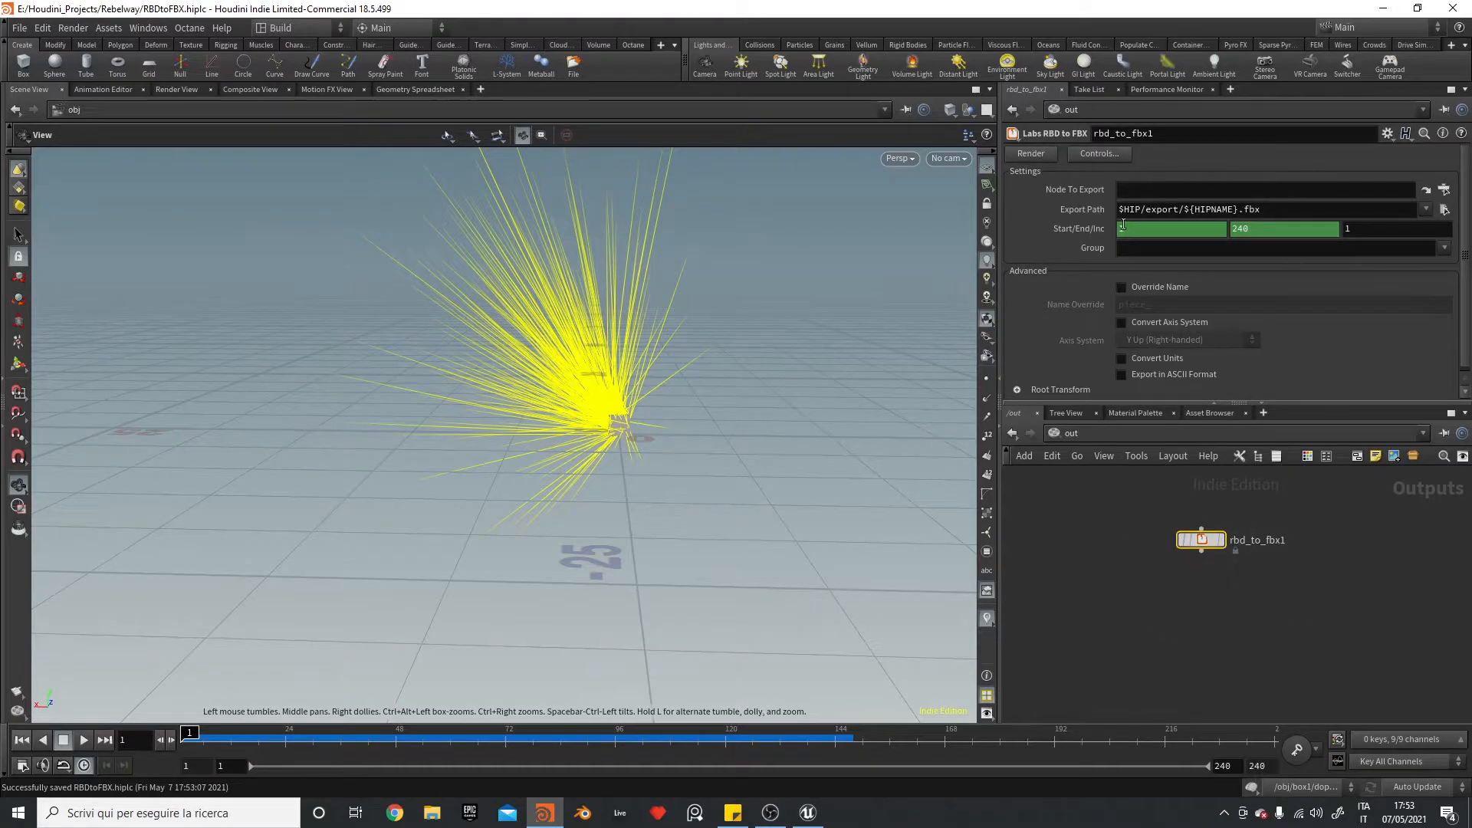
# - Set the RBD to FBX node to export /obj/box1 to the path $HIP/export/rbdToFbx/${HIPNAME}.fbx
pyautogui.click(1444, 189)
pyautogui.click(1296, 96)
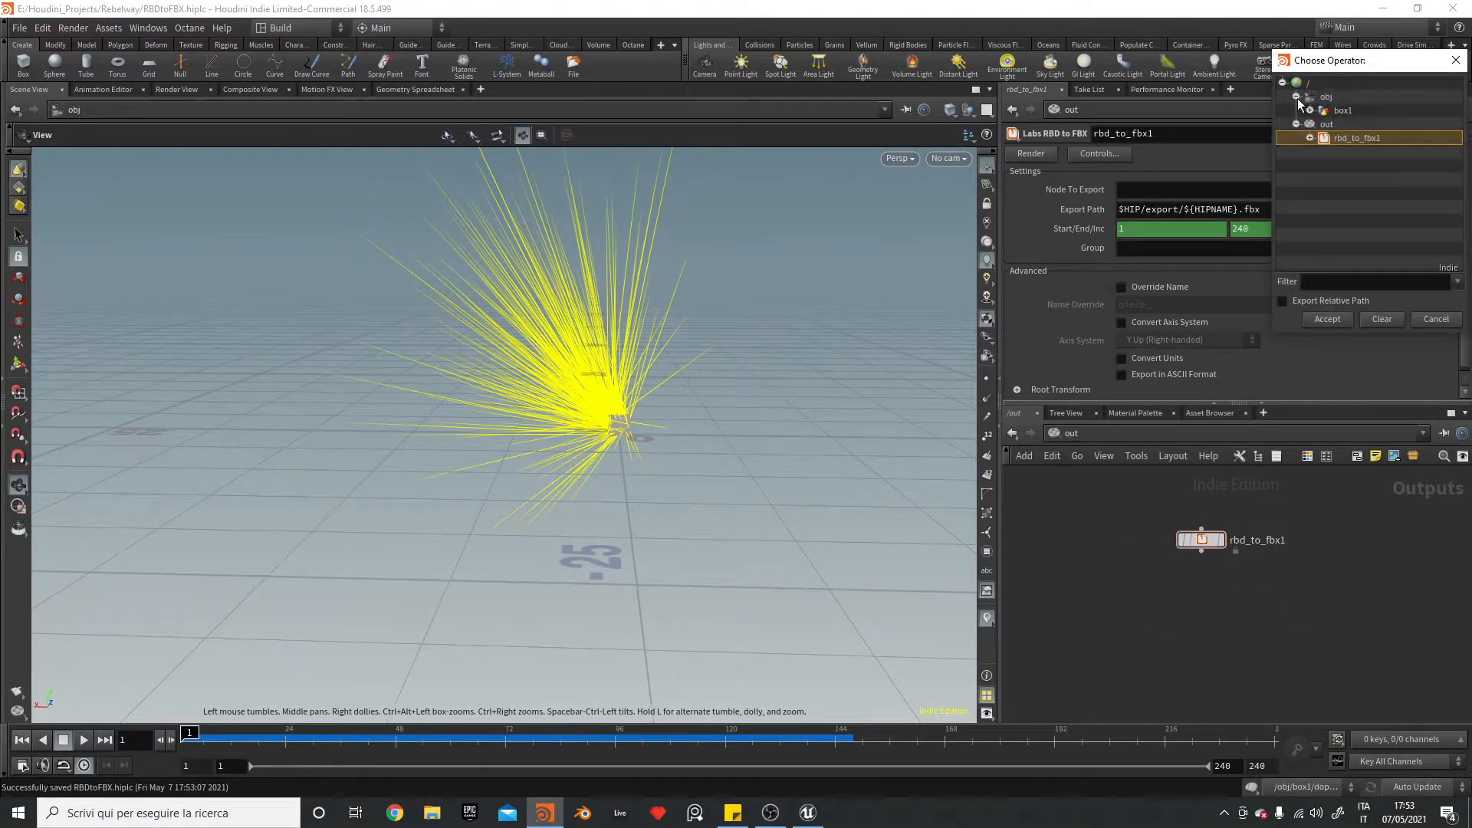
pyautogui.doubleClick(1340, 111)
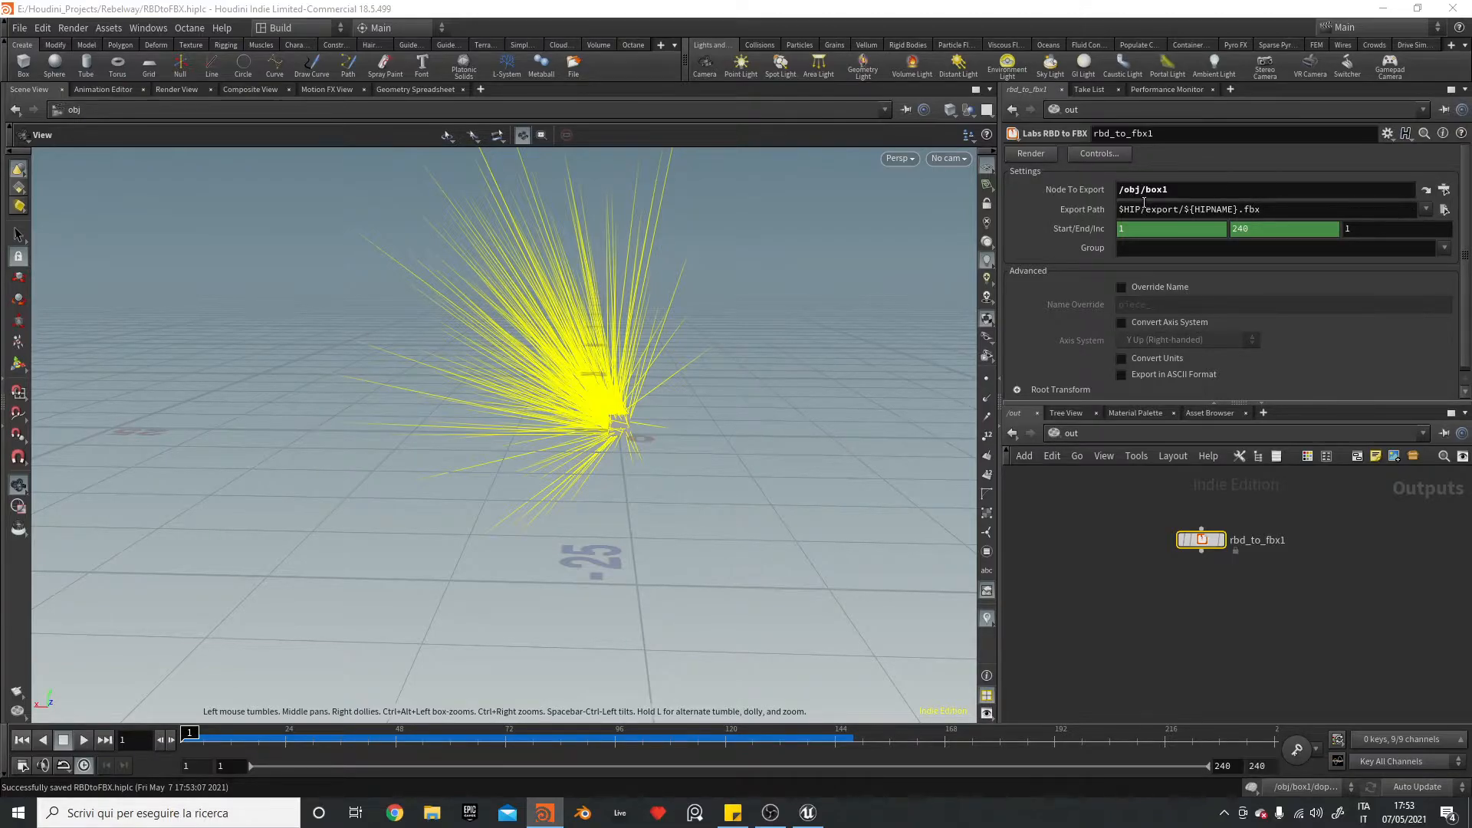
pyautogui.click(1180, 213)
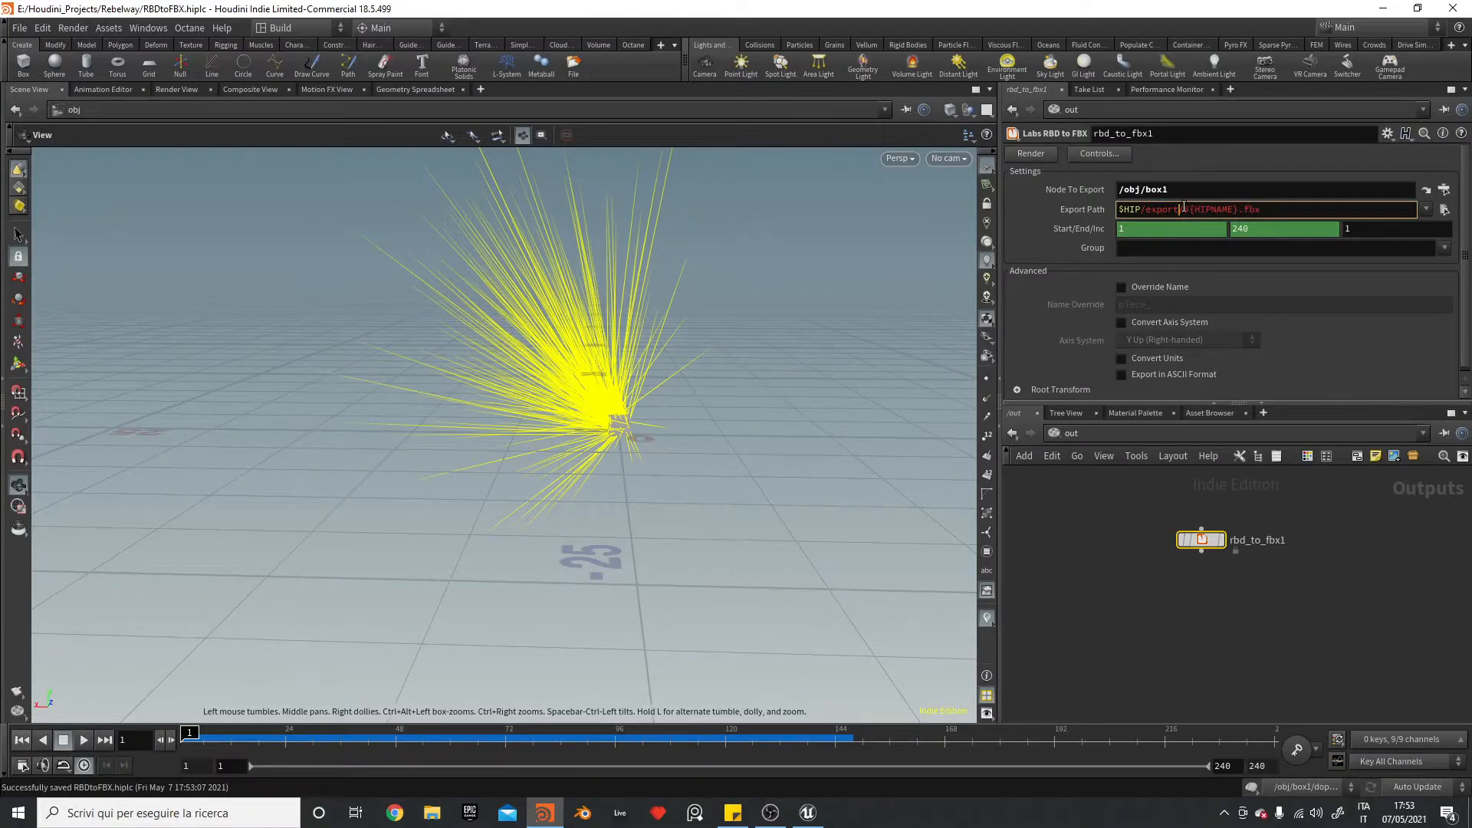
pyautogui.write('rbdToFbx/')
pyautogui.press('Return')
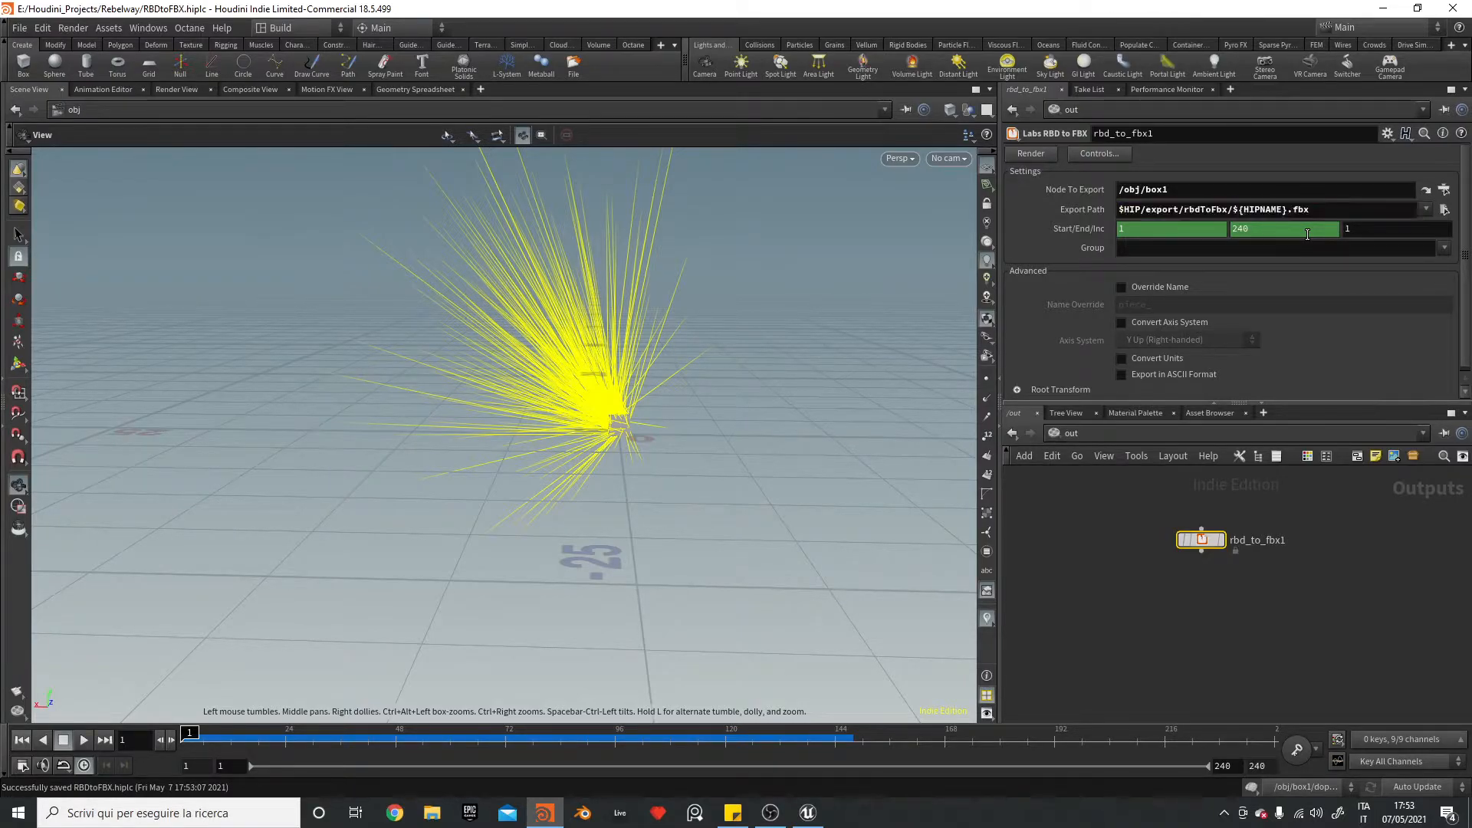
# - Enable Convert Axis System with Z Up (Right-handed) and turn on Convert Units for the FBX export
pyautogui.click(1185, 323)
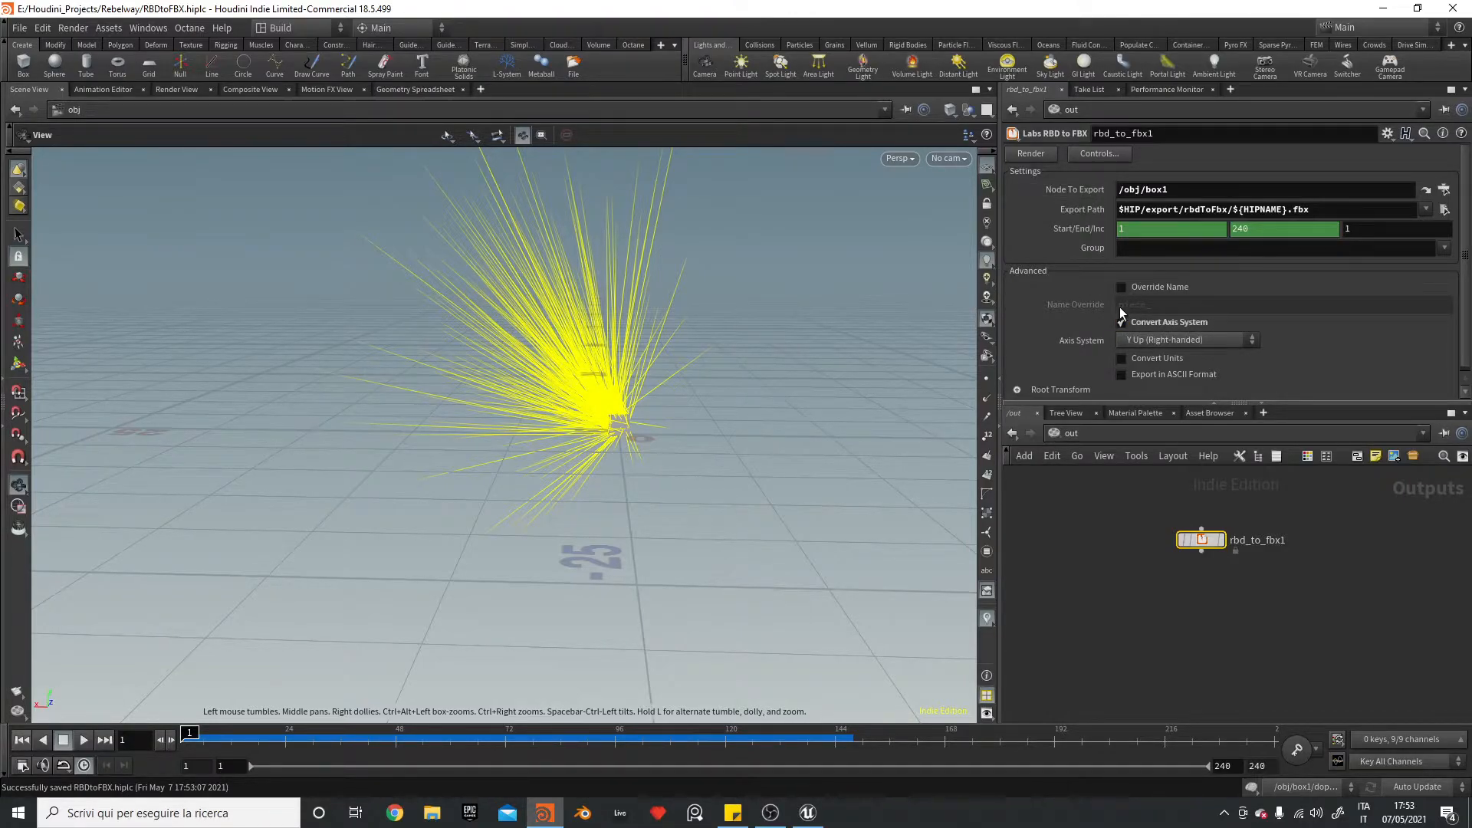
pyautogui.click(1157, 341)
pyautogui.click(1158, 382)
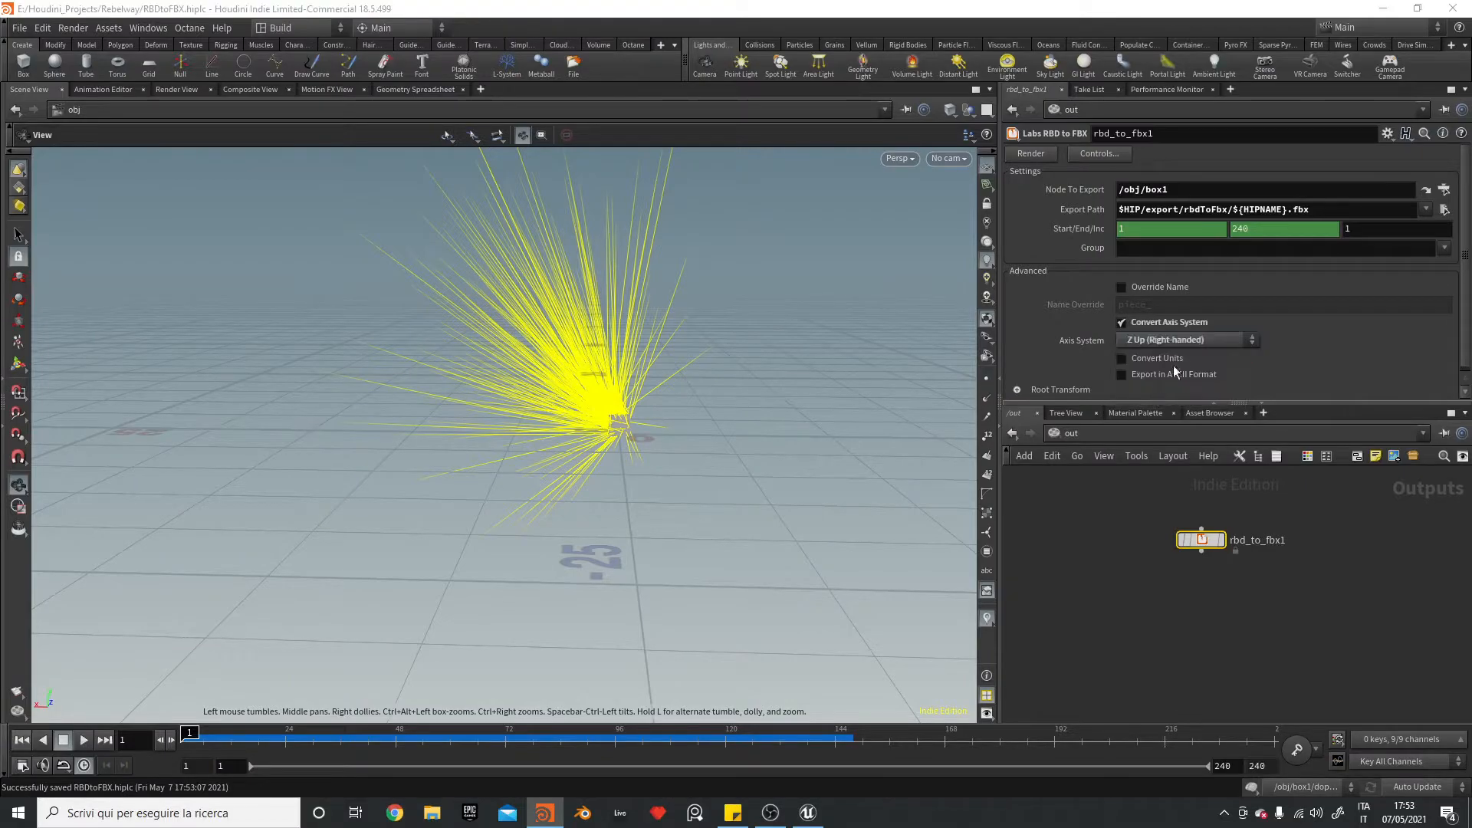
pyautogui.click(1145, 358)
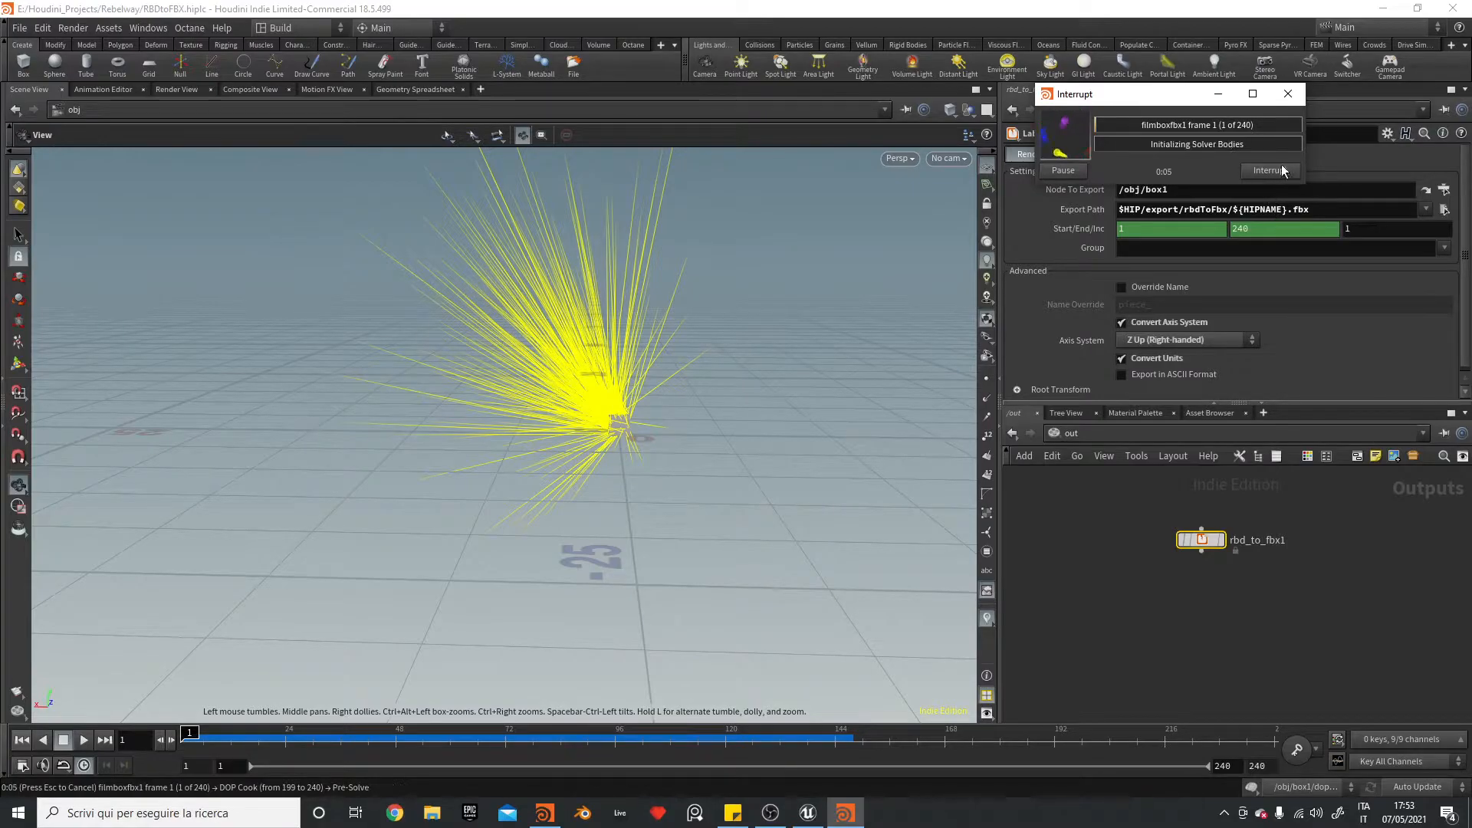
# - Interrupt the running export, shorten the timeline's end frame to 60 and render the FBX again
pyautogui.click(1269, 170)
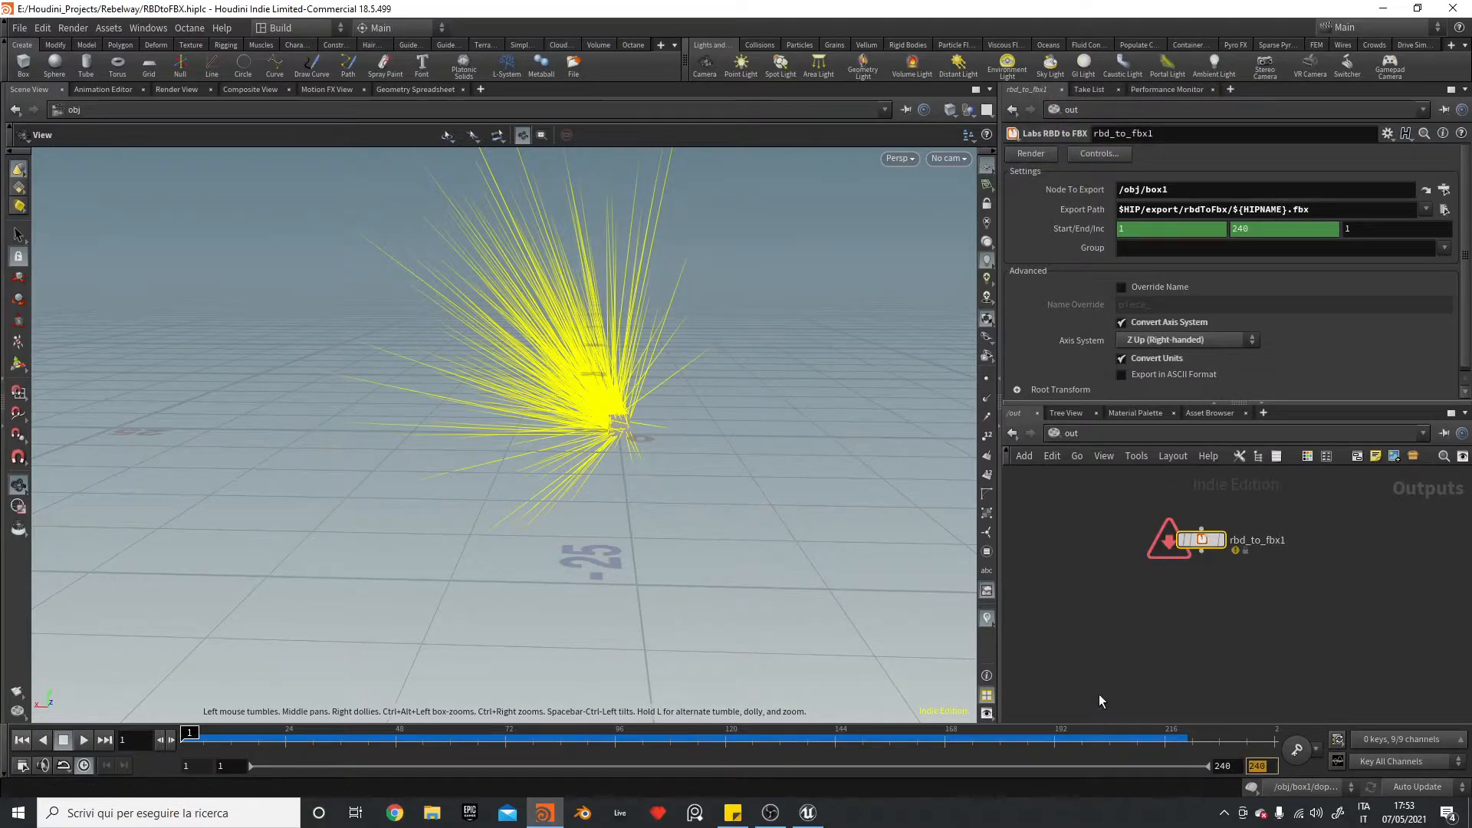
pyautogui.press('Return')
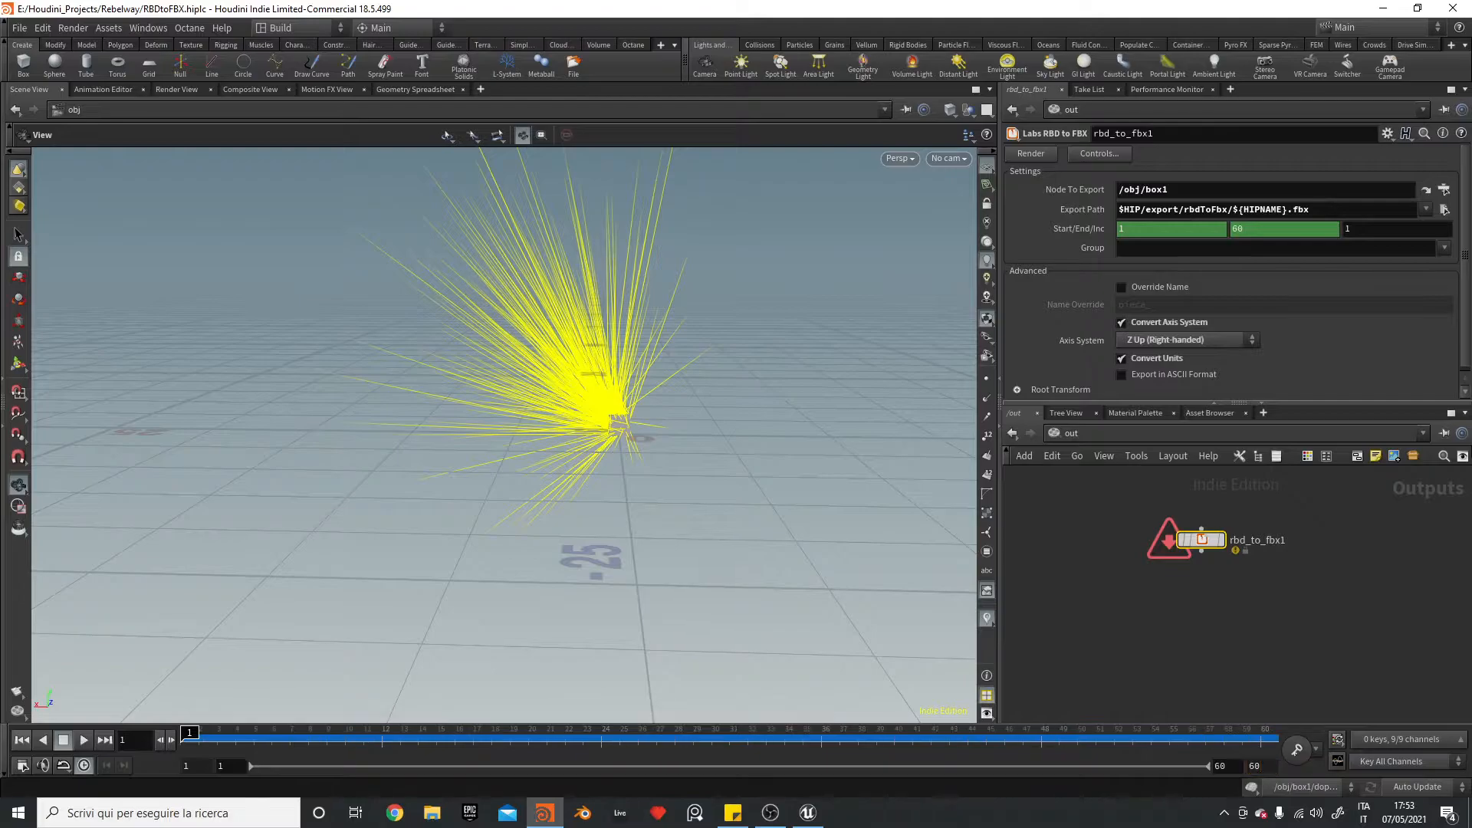
pyautogui.click(1031, 153)
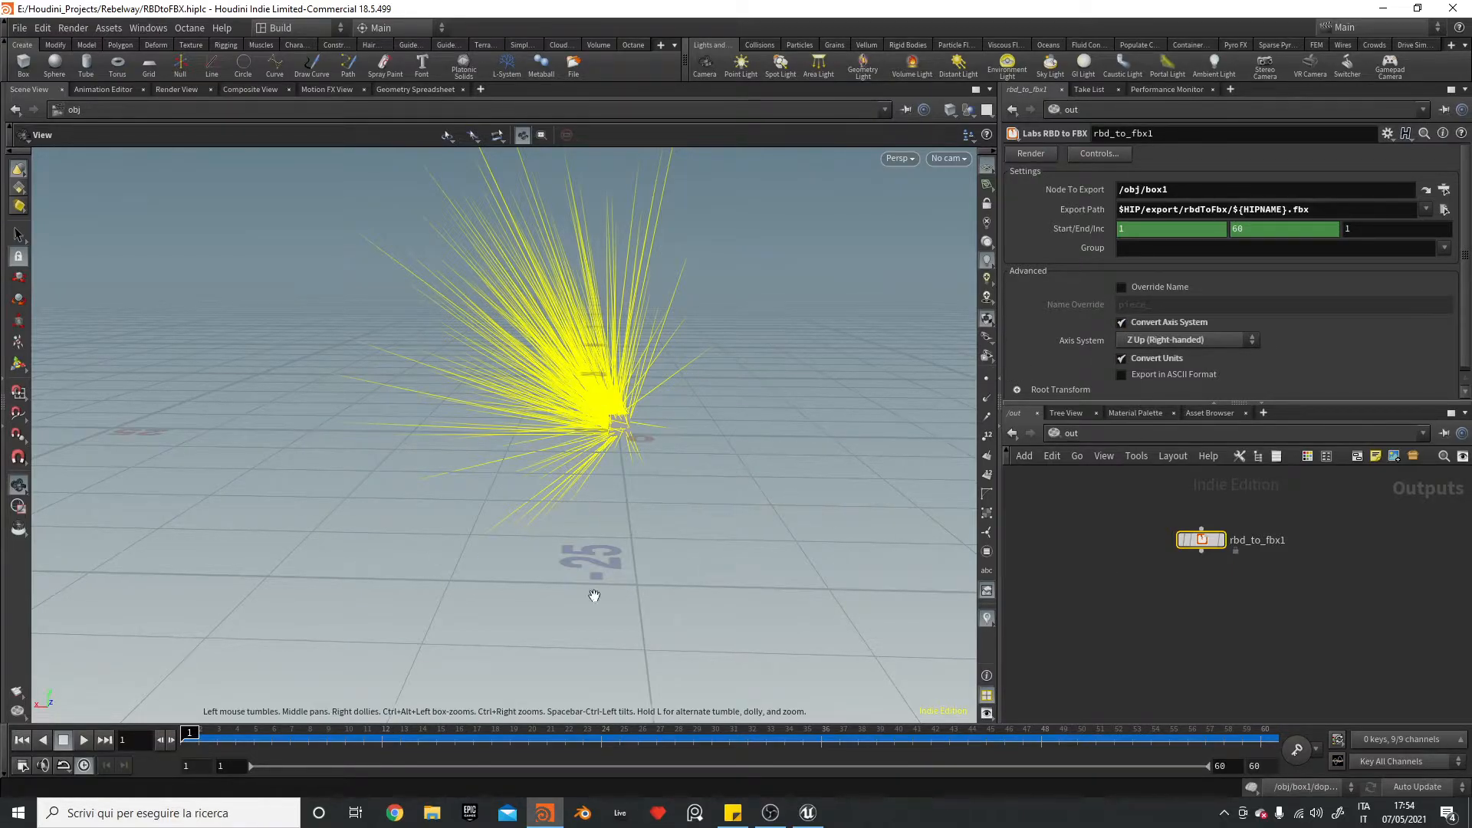
# - Switch to Unreal Editor and bring the exported RBDtoFBX file from the file explorer into the Content folder
pyautogui.click(808, 813)
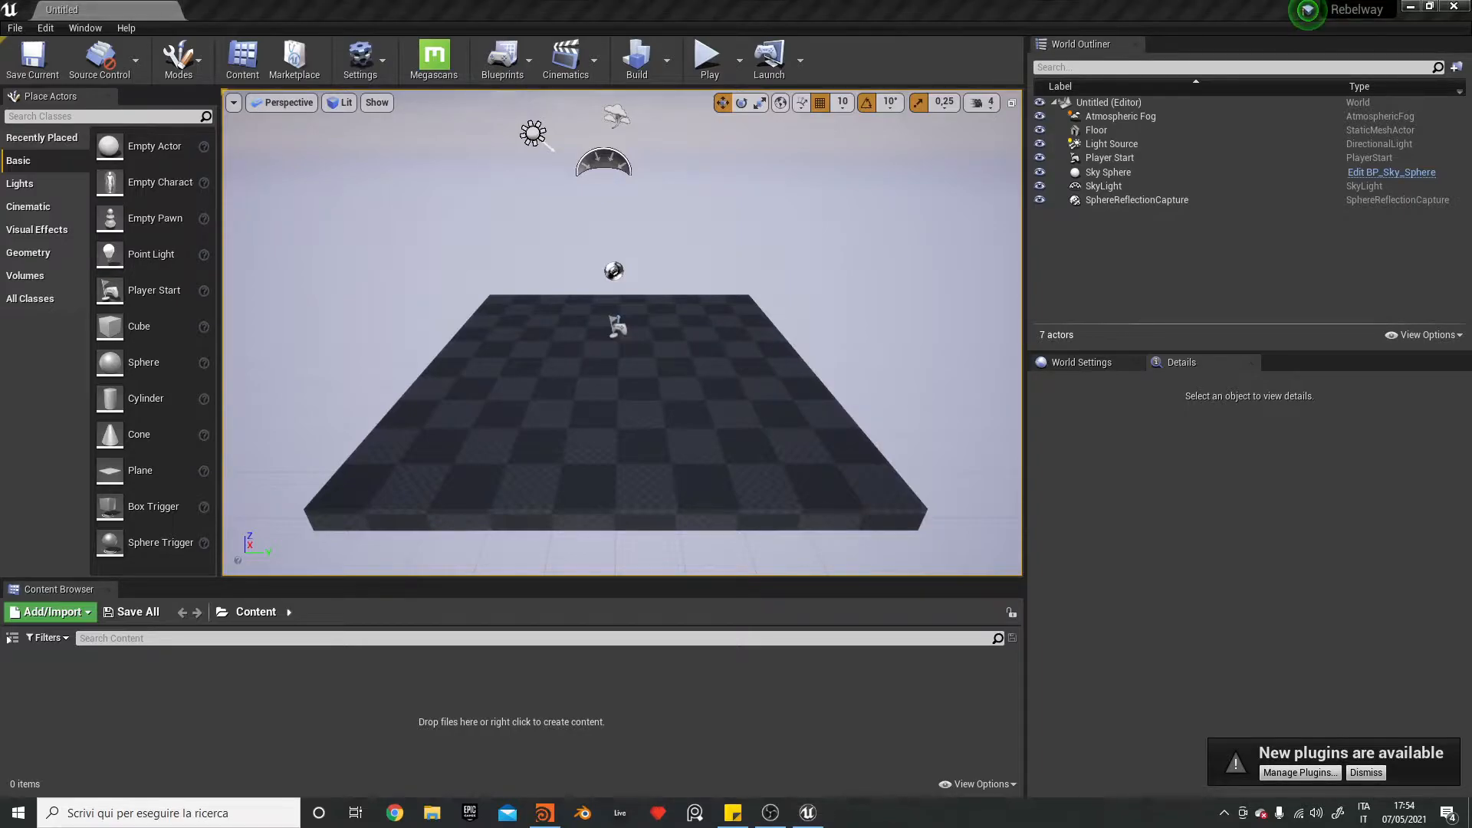
pyautogui.press('super+e')
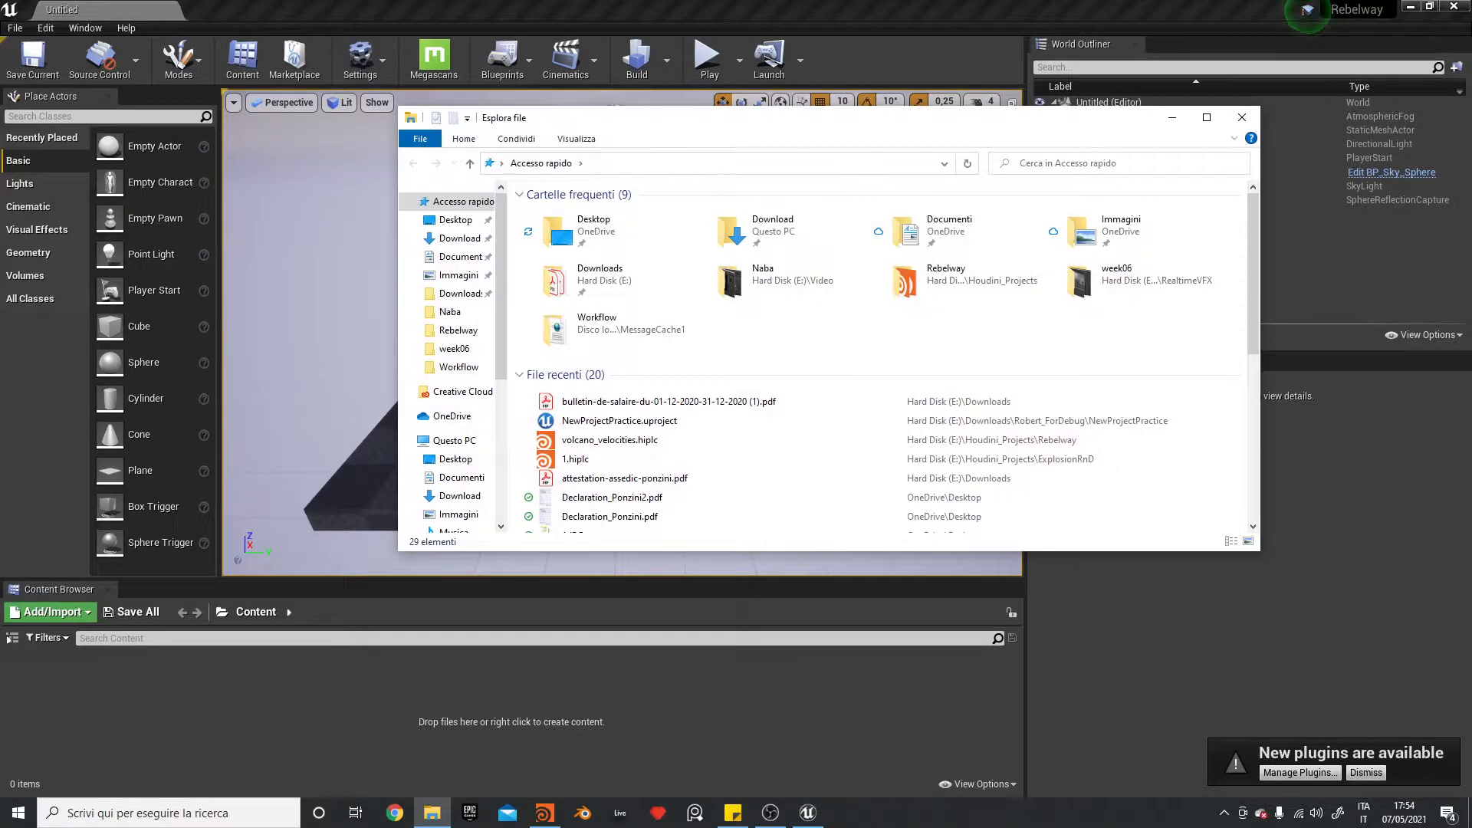
pyautogui.moveTo(627, 119); pyautogui.dragTo(0, 211)
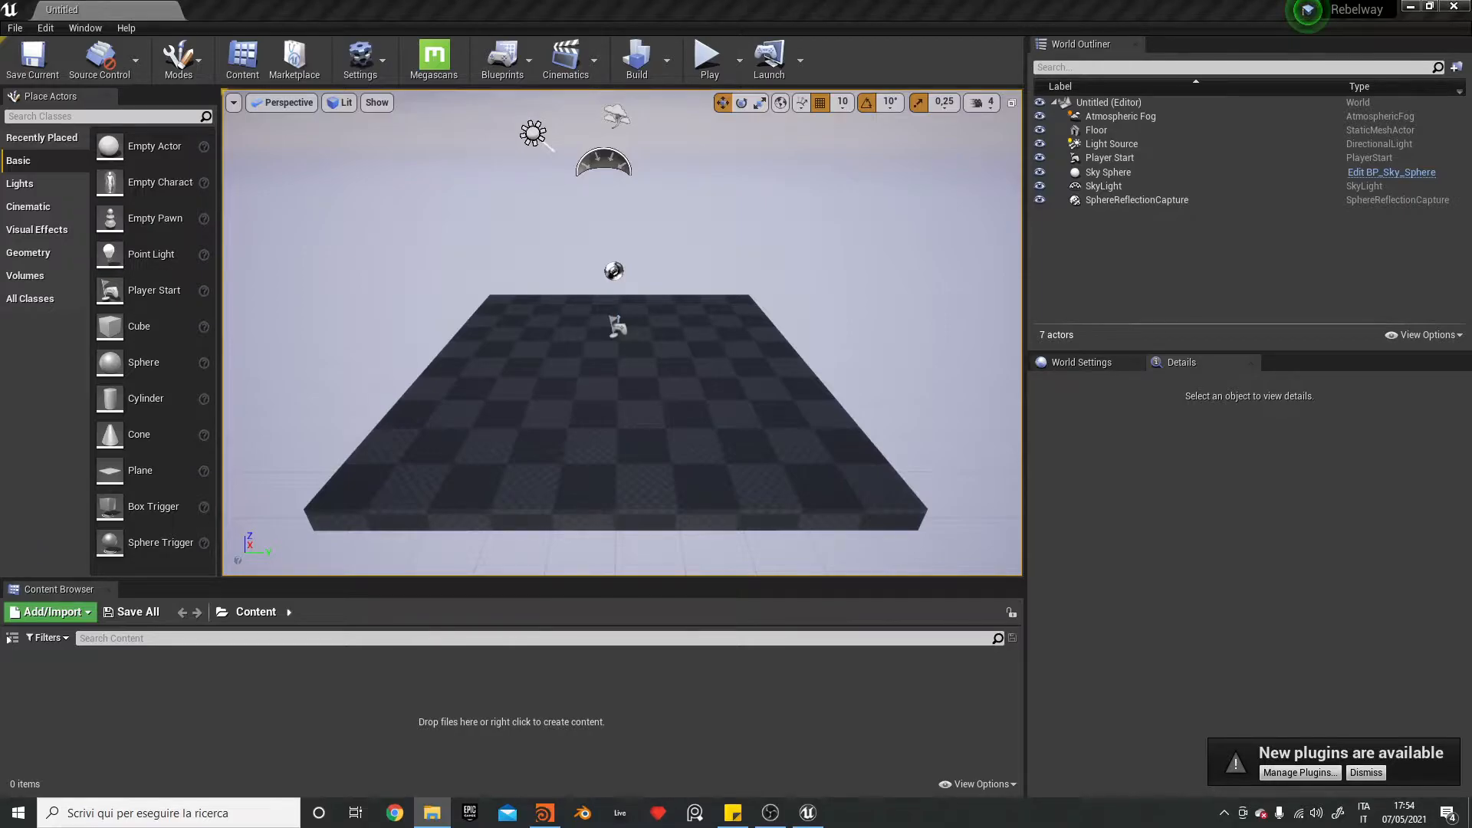
pyautogui.moveTo(316, 748); pyautogui.dragTo(317, 749)
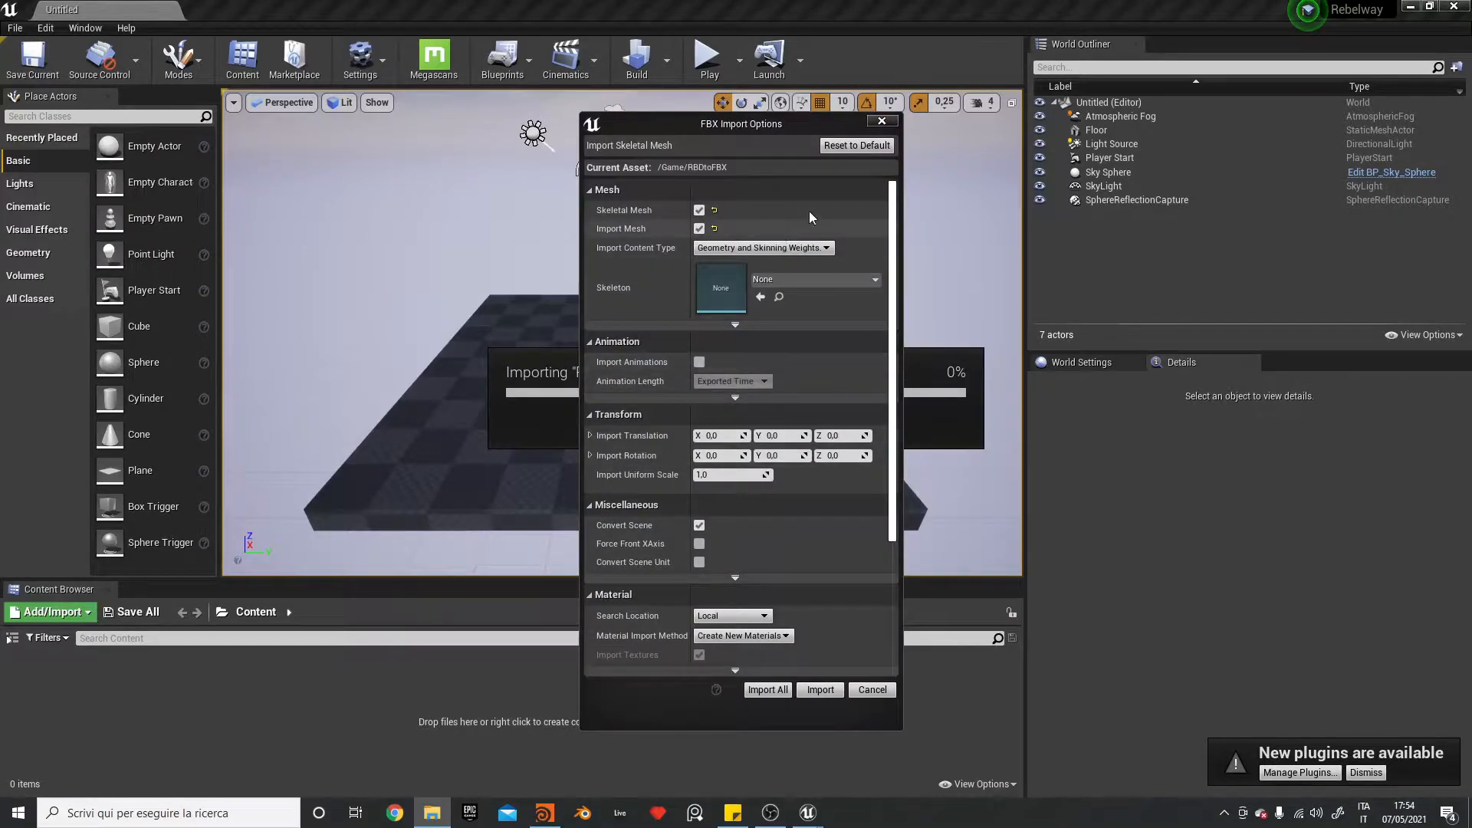
# - Review the FBX import options and file information, import the skeletal mesh without animations, and close the message log
pyautogui.moveTo(893, 260); pyautogui.dragTo(868, 379)
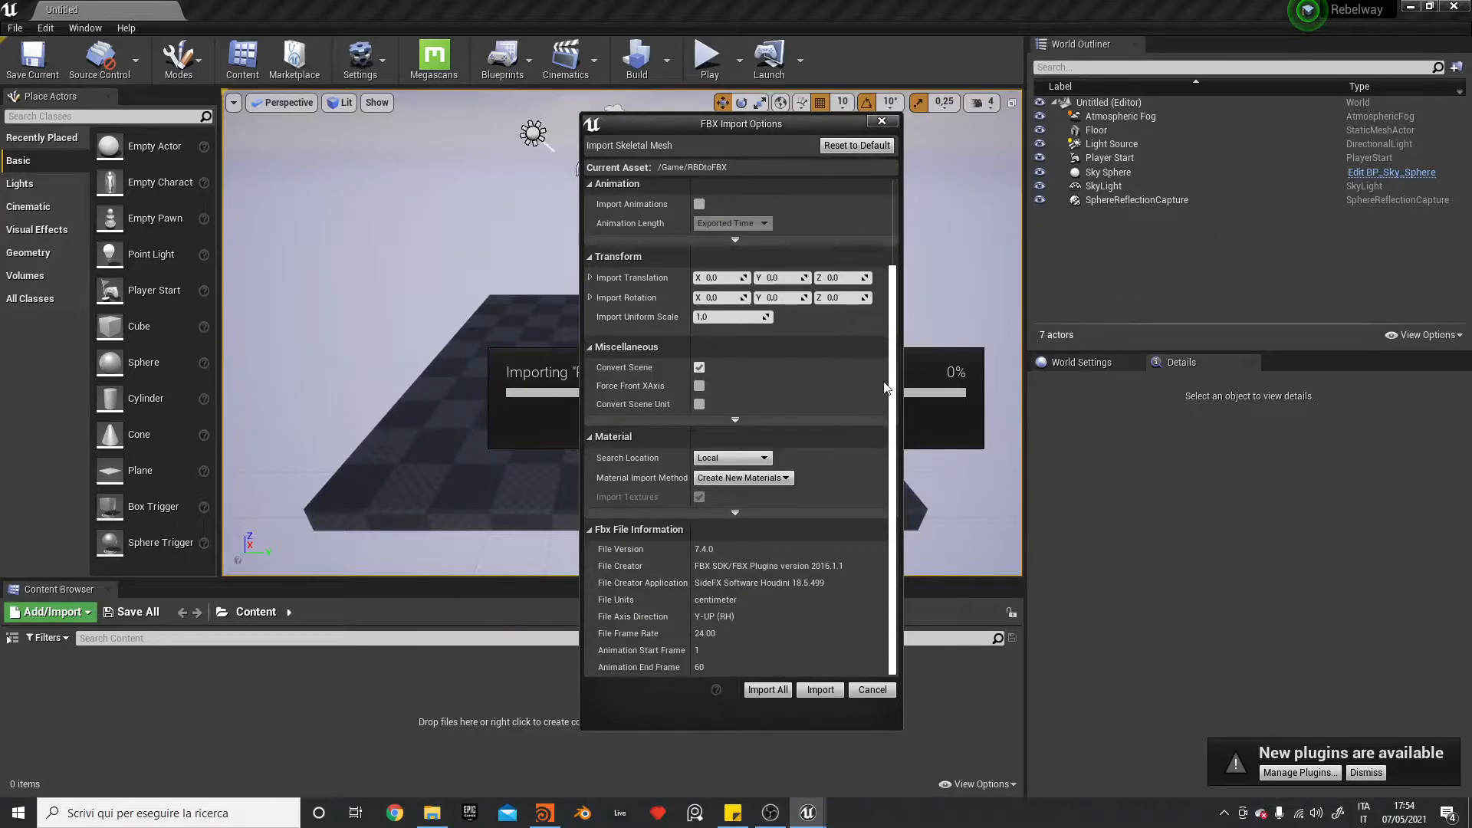
pyautogui.scroll(4, 880, 397)
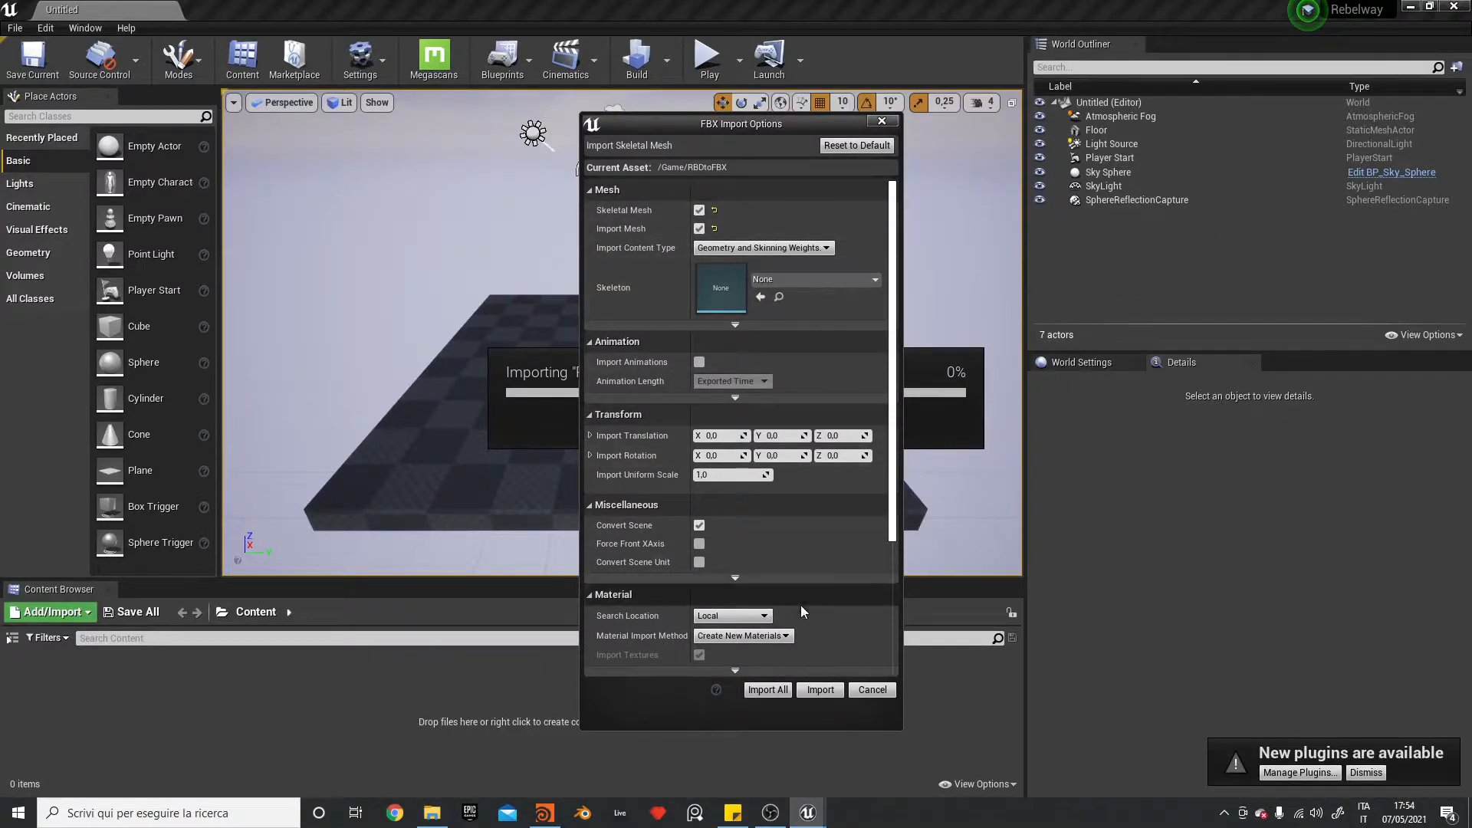
pyautogui.click(821, 690)
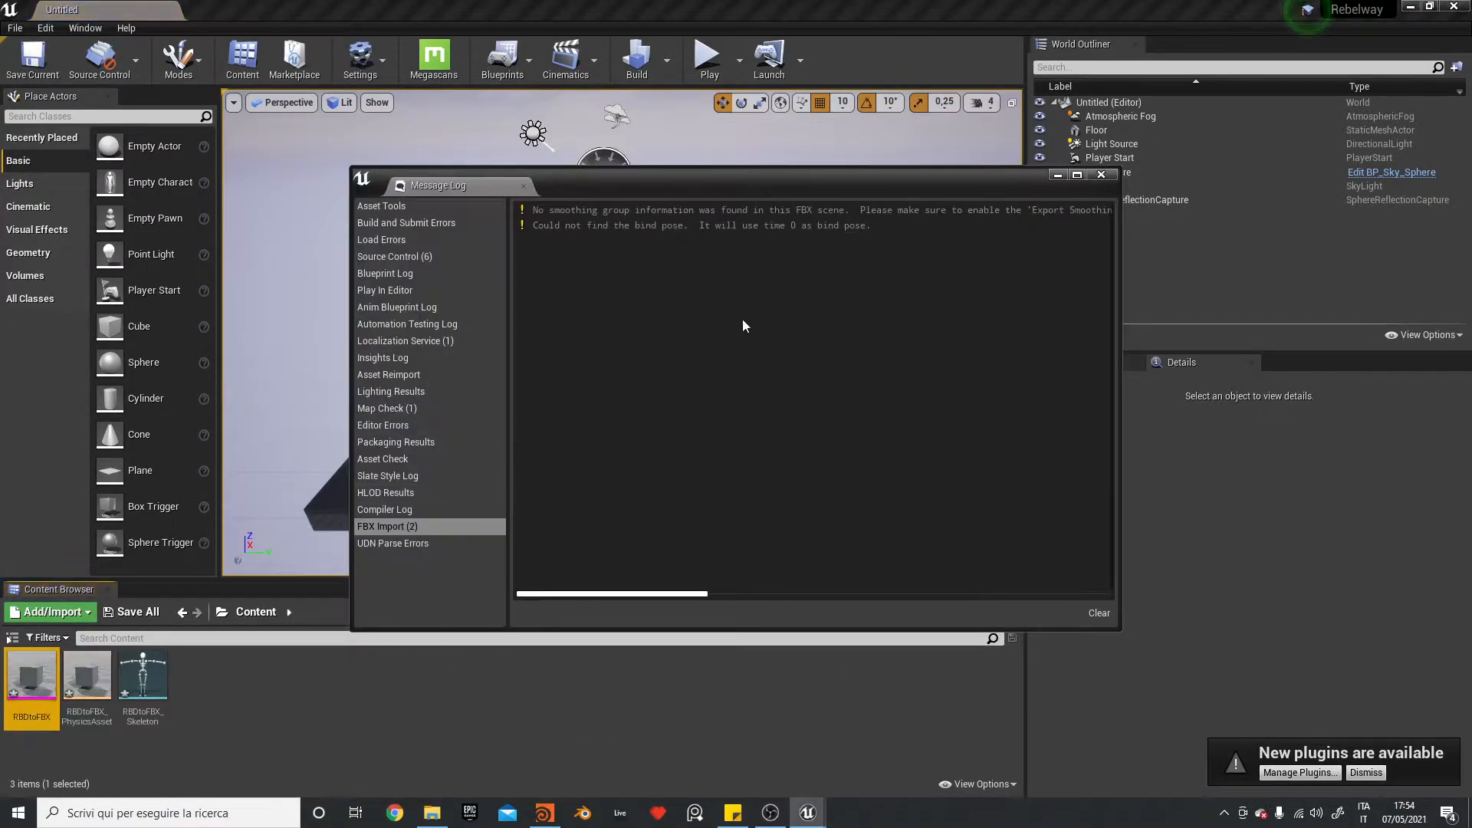
pyautogui.click(1101, 175)
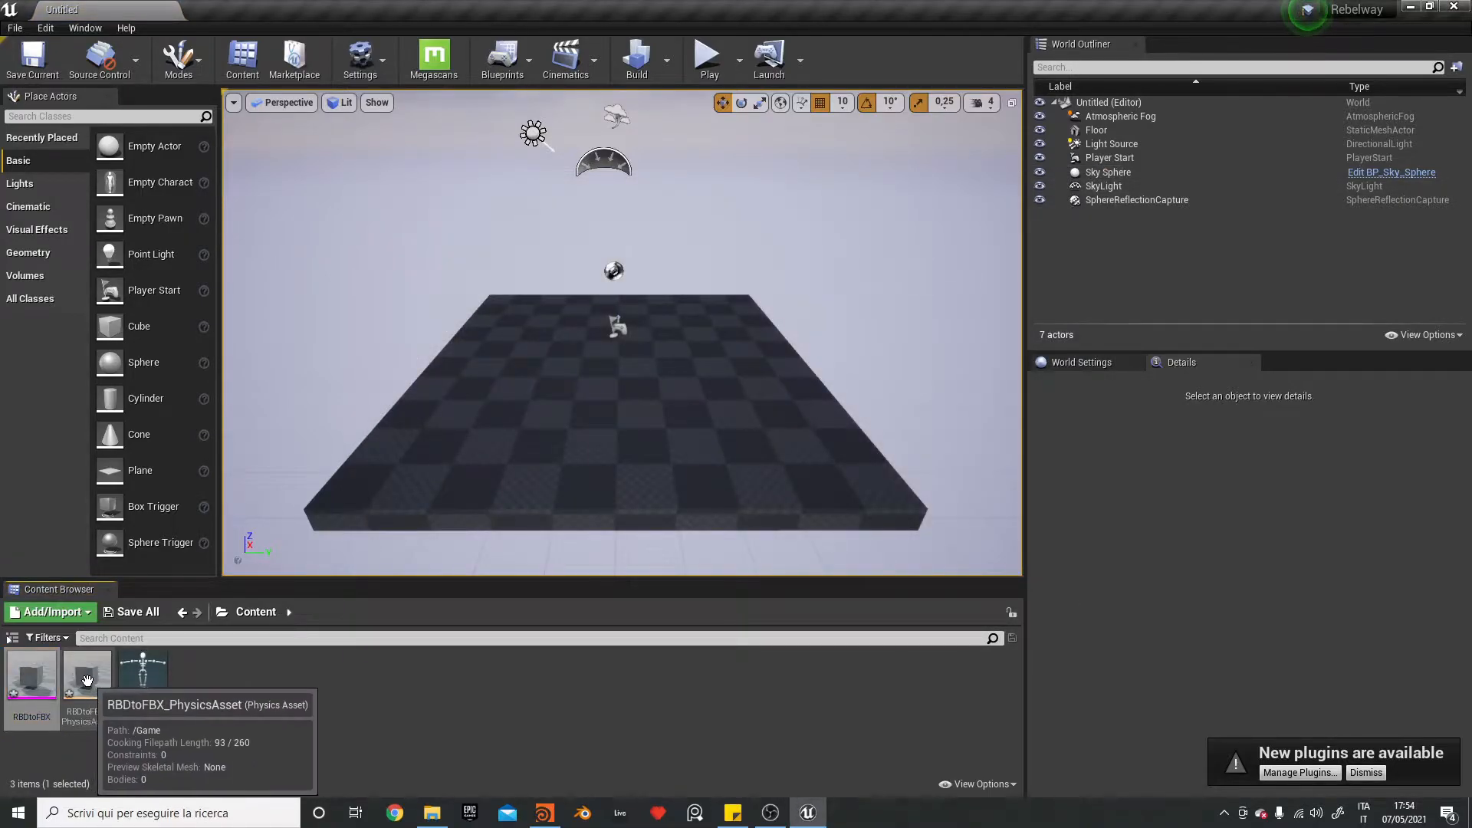
# - Try placing the RBDtoFBX skeletal mesh on the level floor, and undo the placement
pyautogui.moveTo(31, 675); pyautogui.dragTo(611, 418)
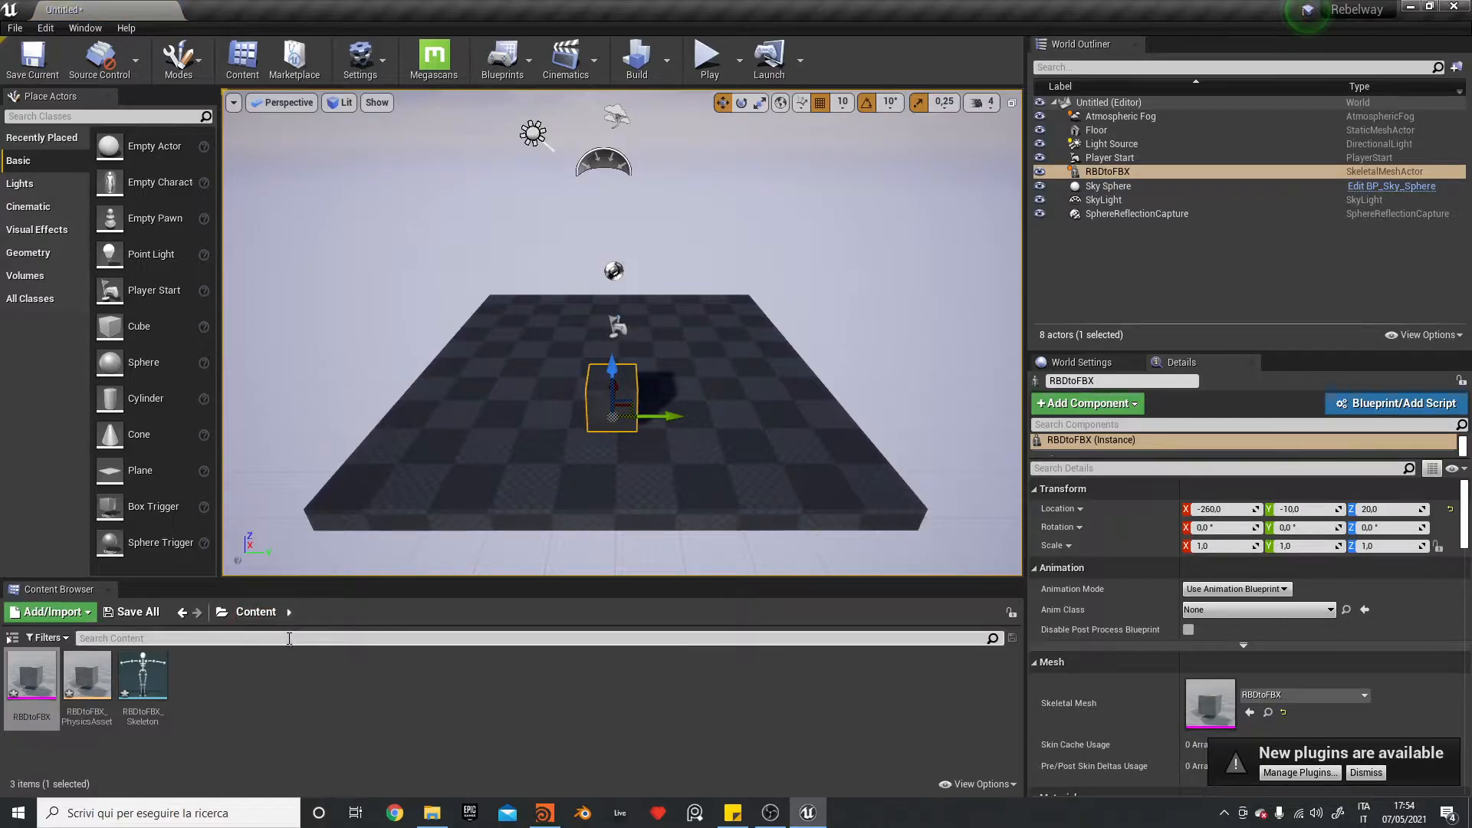
pyautogui.hotkey('ctrl', 'z')
# - Select the RBDtoFBX mesh, physics asset and skeleton in the Content folder and force delete all three assets
pyautogui.keyDown('shift'); pyautogui.moveTo(138, 694); pyautogui.dragTo(137, 695); pyautogui.keyUp('shift')
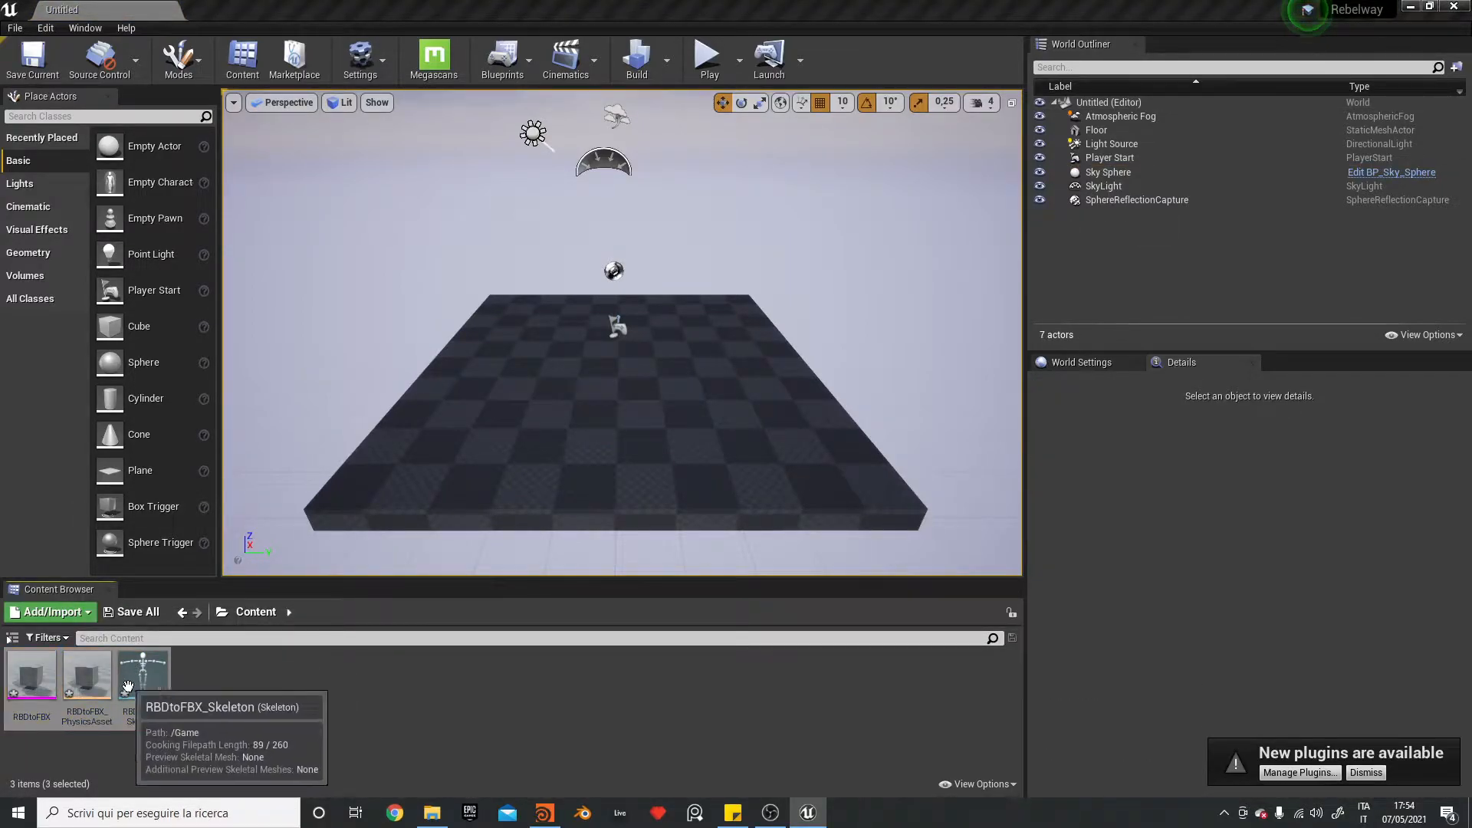
pyautogui.click(34, 688)
pyautogui.keyDown('shift'); pyautogui.moveTo(127, 688); pyautogui.dragTo(124, 685); pyautogui.keyUp('shift')
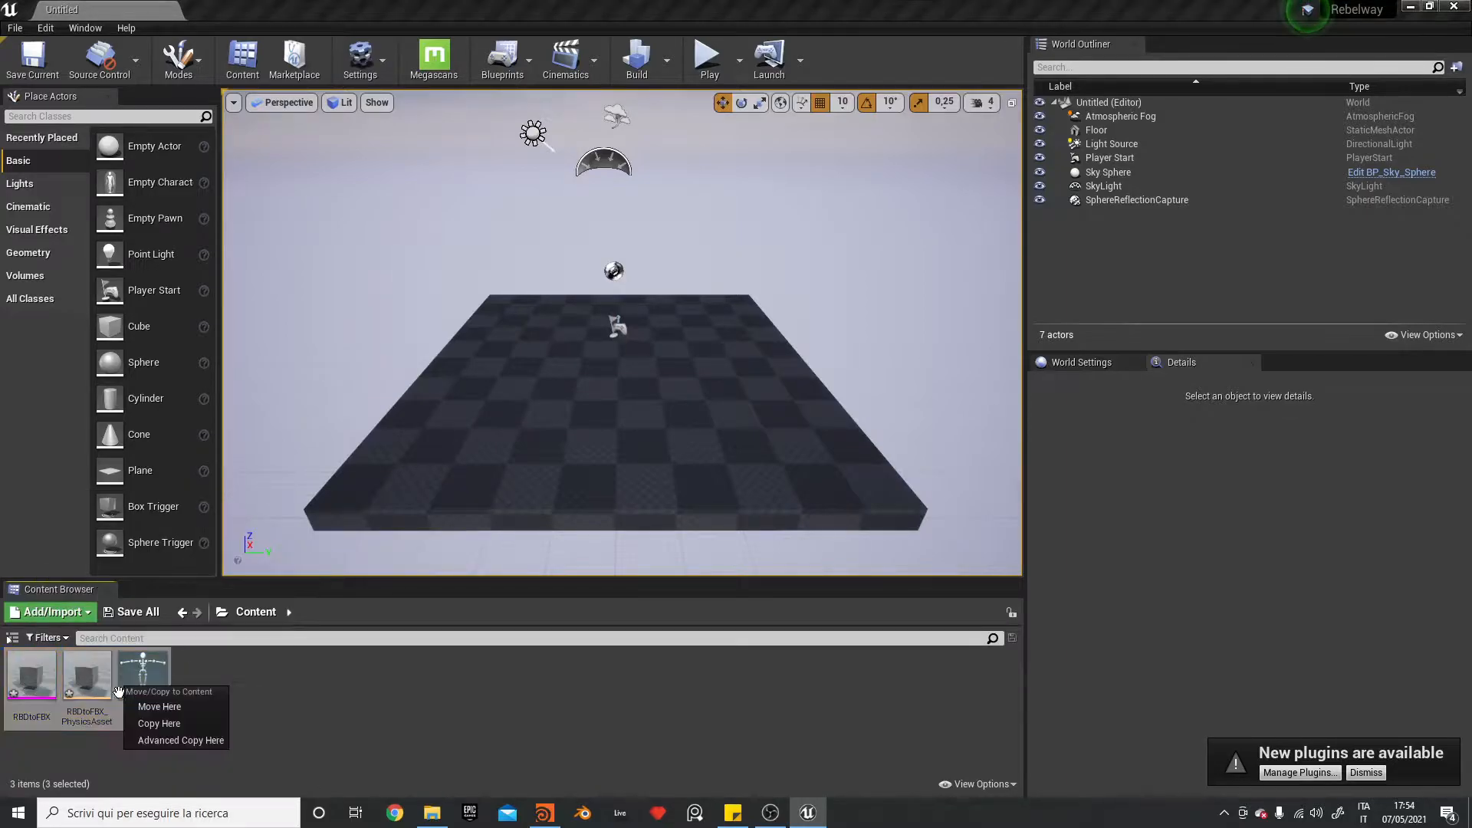
pyautogui.rightClick(137, 679)
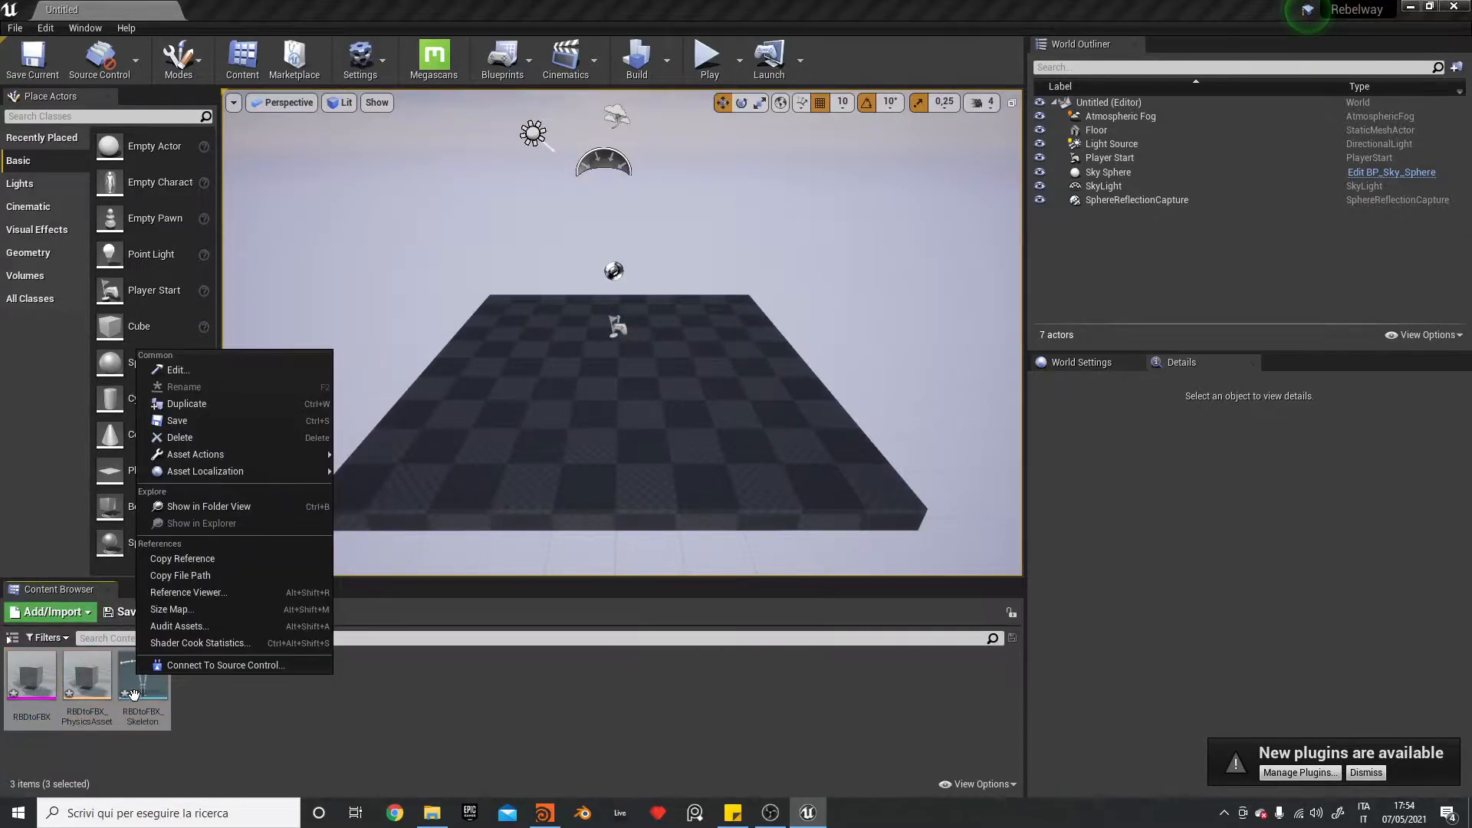
pyautogui.click(273, 728)
pyautogui.click(32, 674)
pyautogui.keyDown('shift'); pyautogui.click(138, 678); pyautogui.keyUp('shift')
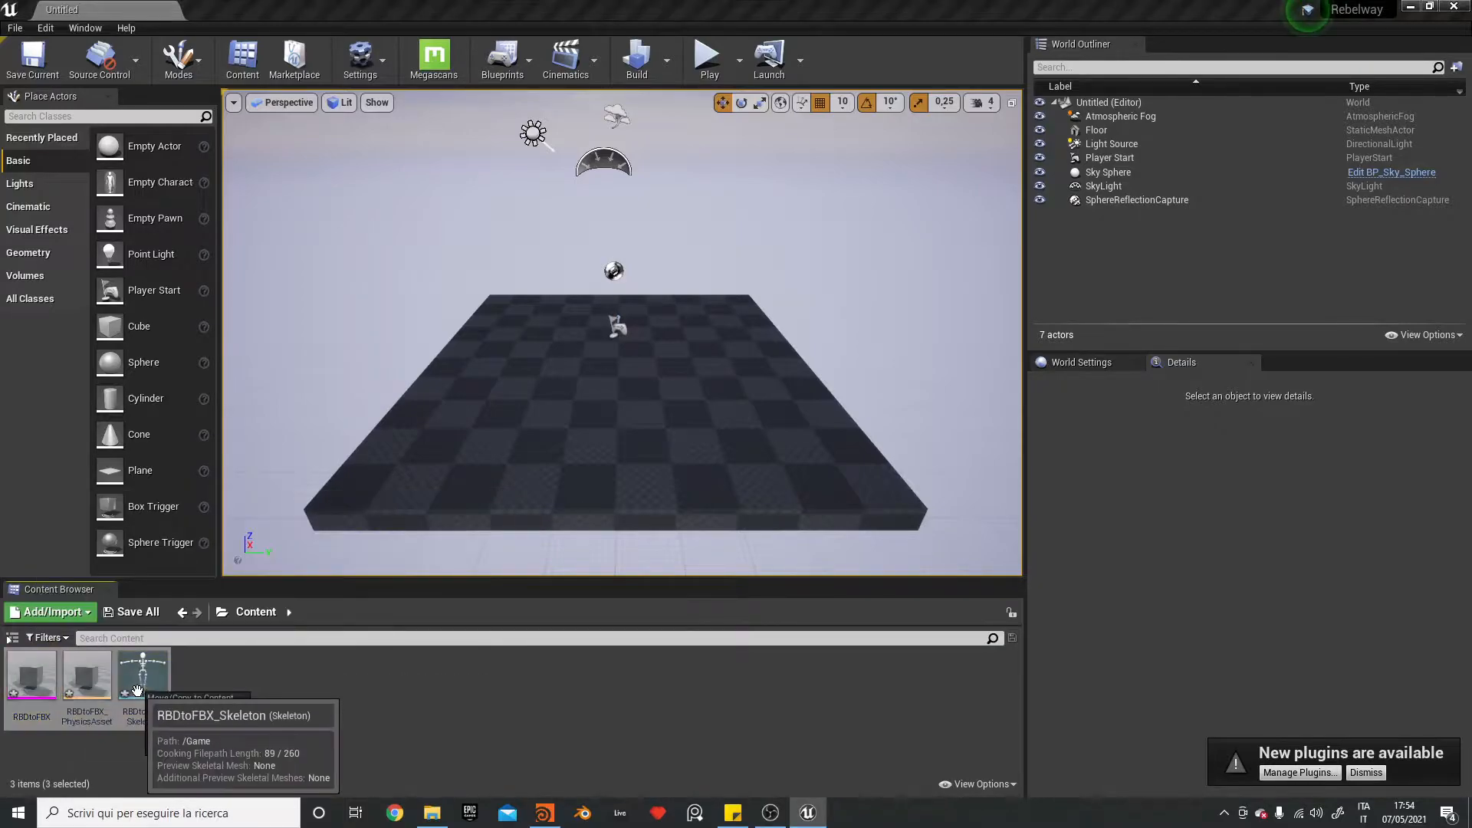
pyautogui.rightClick(139, 678)
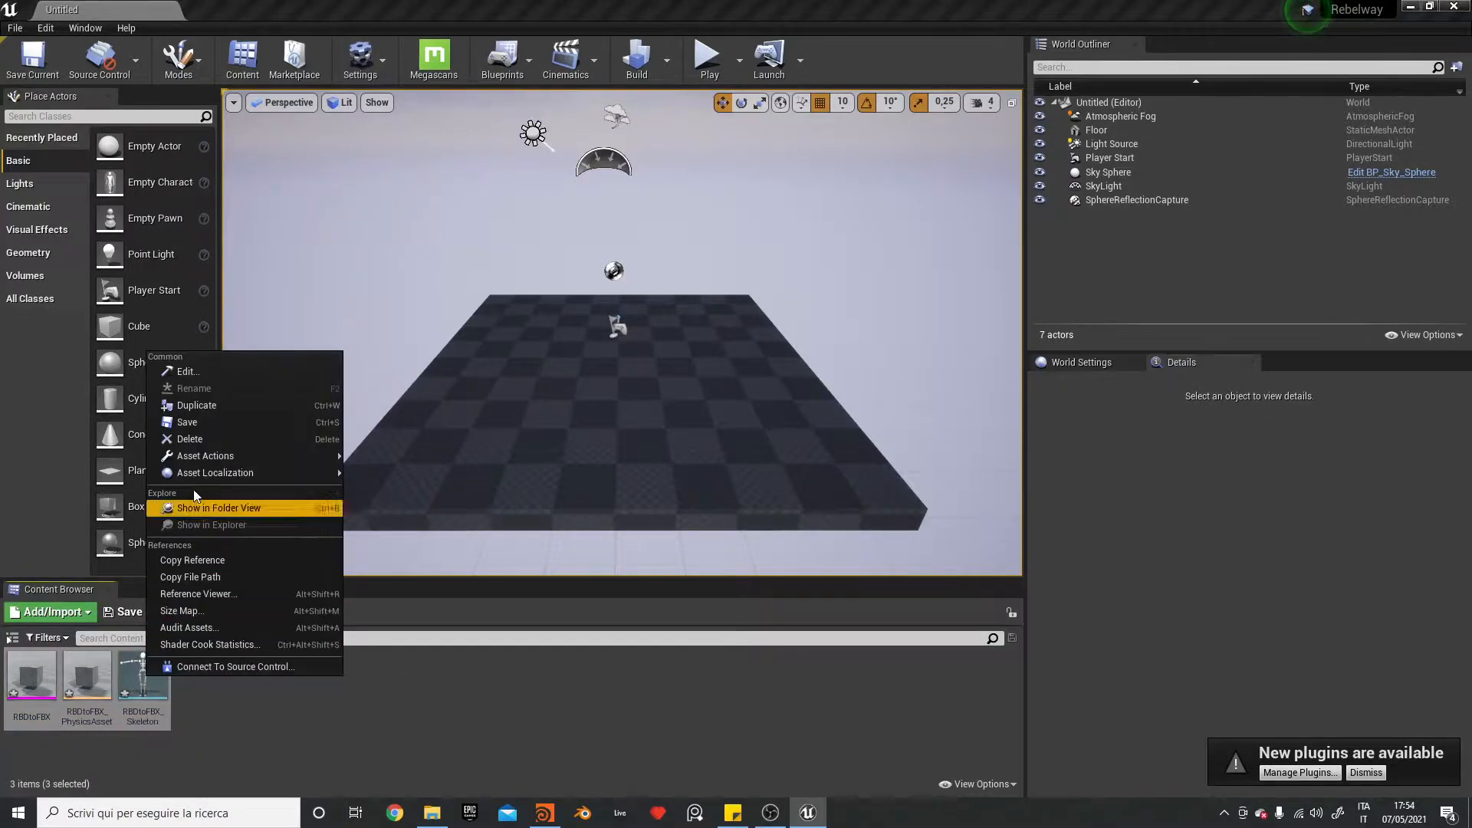
pyautogui.click(224, 438)
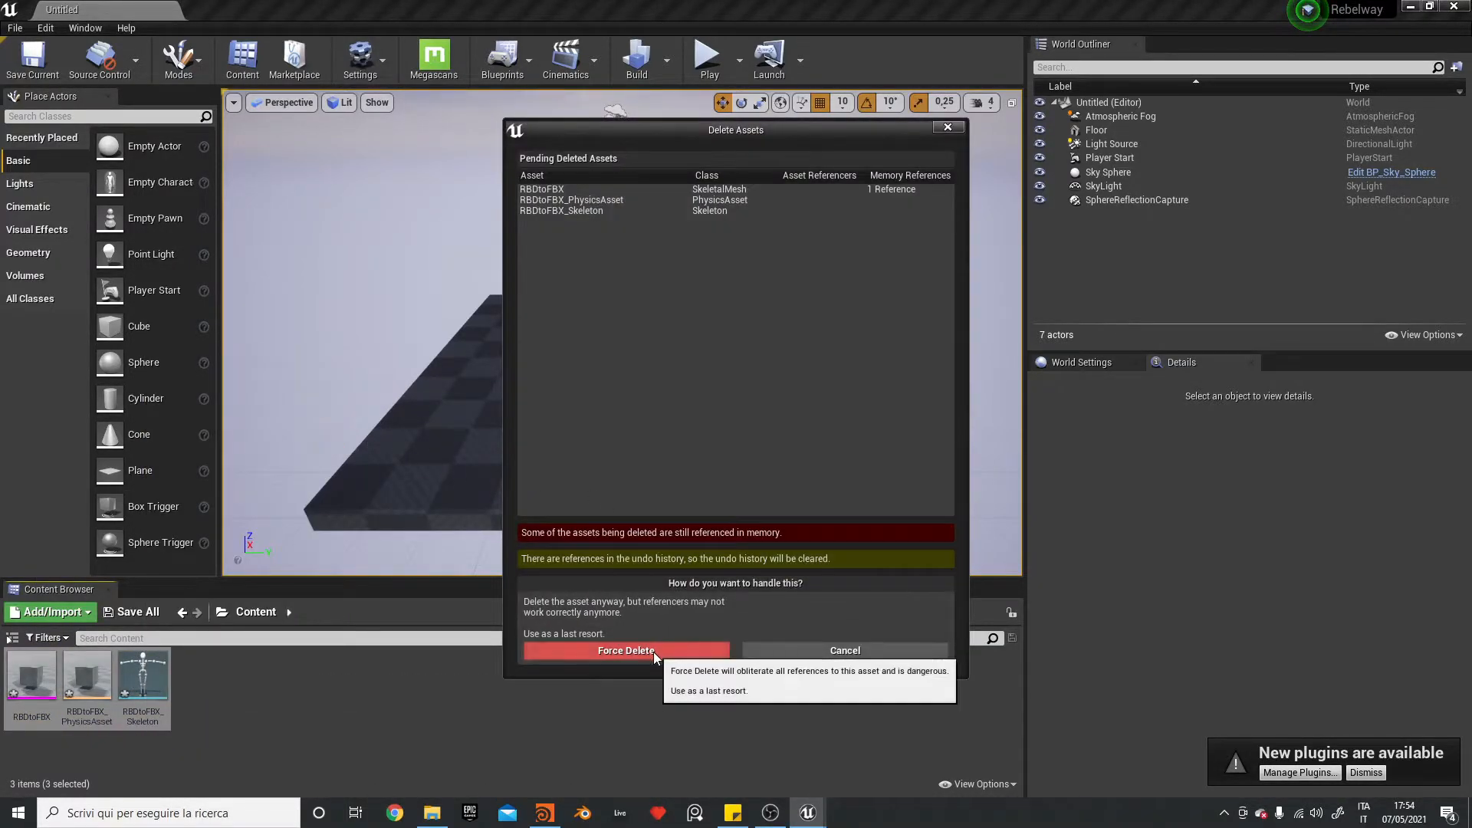
pyautogui.click(658, 651)
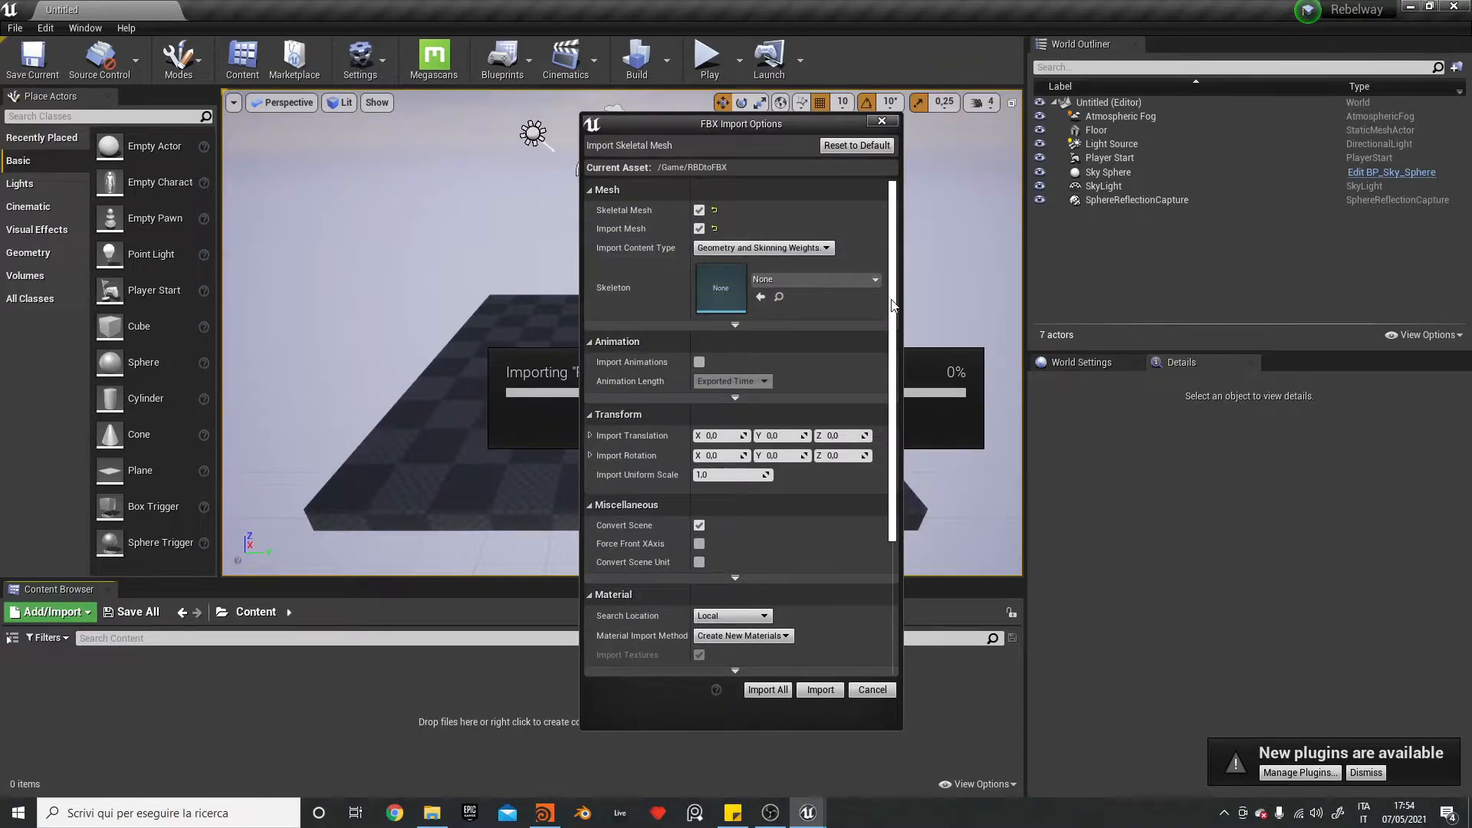
# - Import RBDtoFBX as a skeletal mesh with Import Animations enabled and Animation Length set to Animated Time, and close the message log
pyautogui.click(700, 362)
pyautogui.click(734, 398)
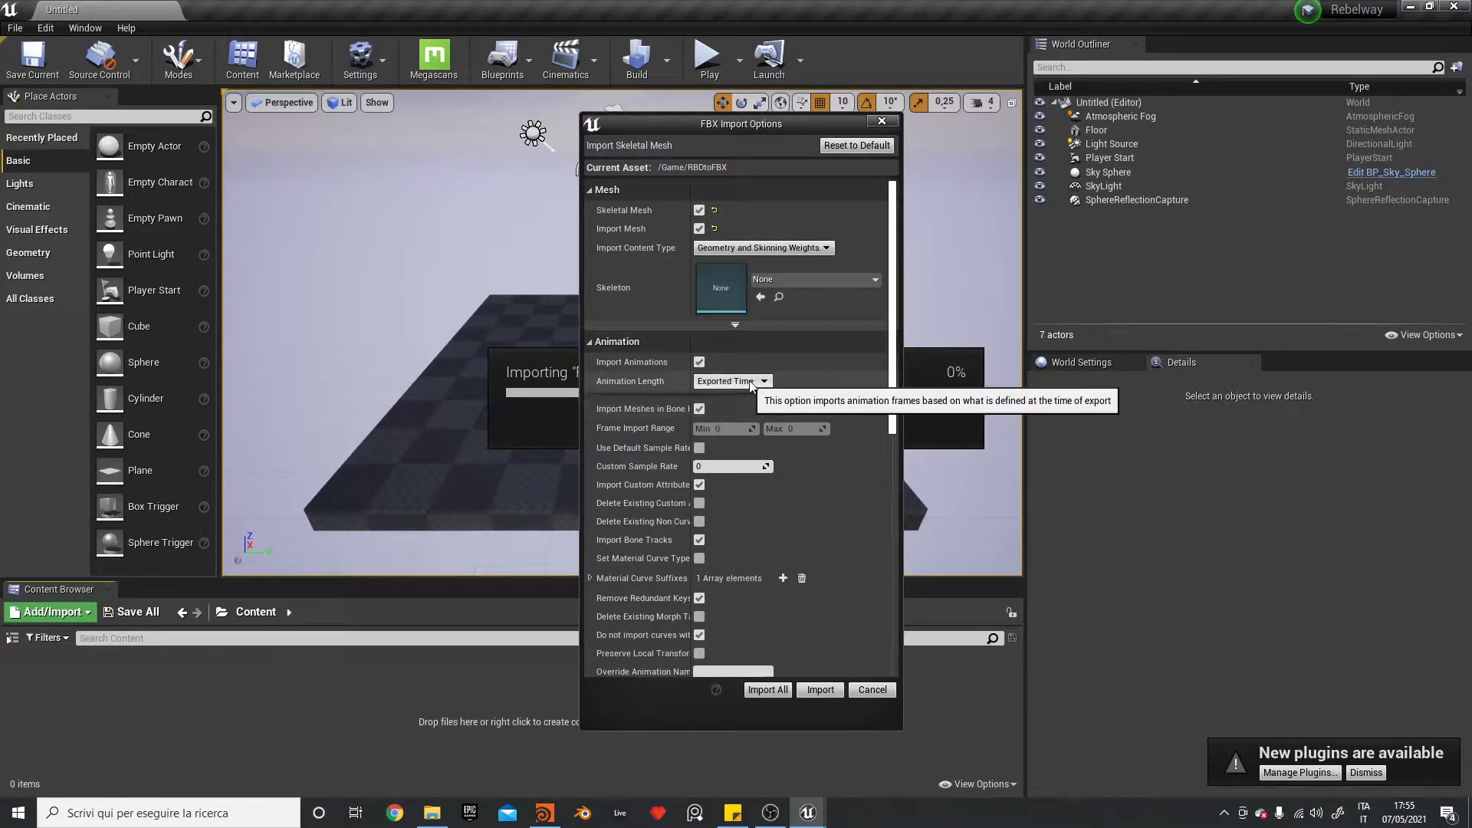
pyautogui.click(733, 381)
pyautogui.click(728, 410)
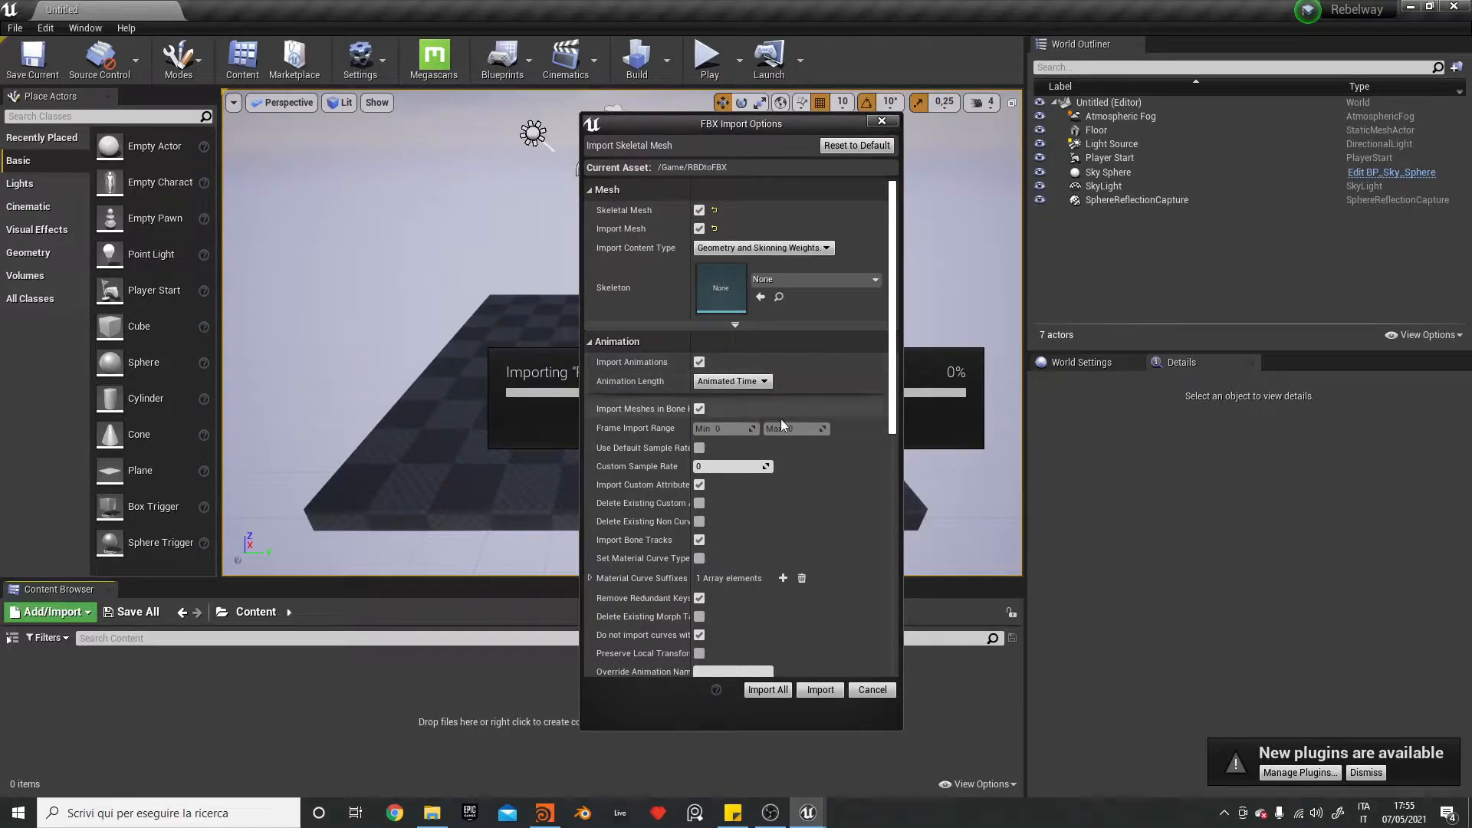
pyautogui.click(820, 690)
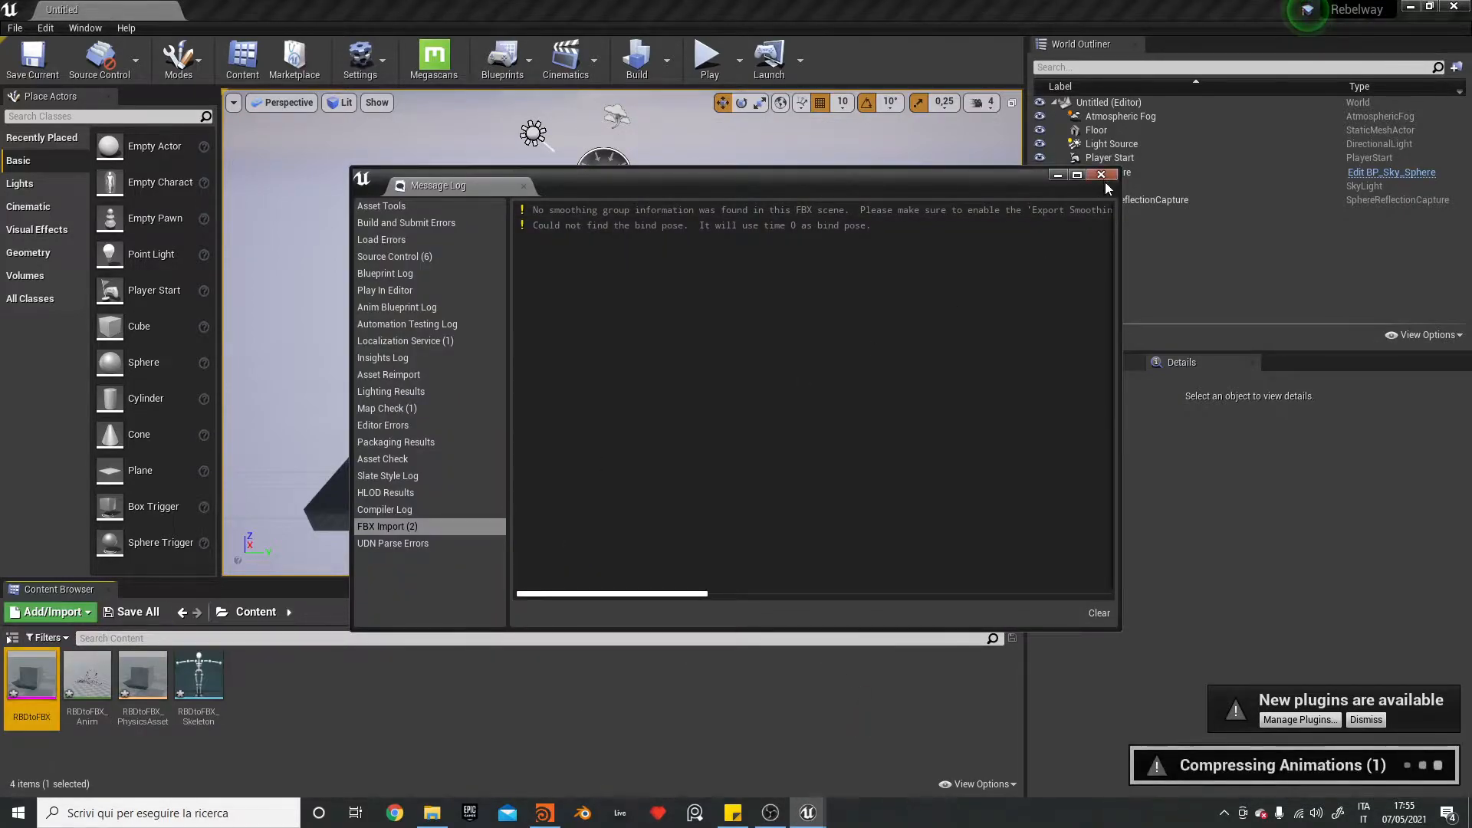
pyautogui.click(1102, 174)
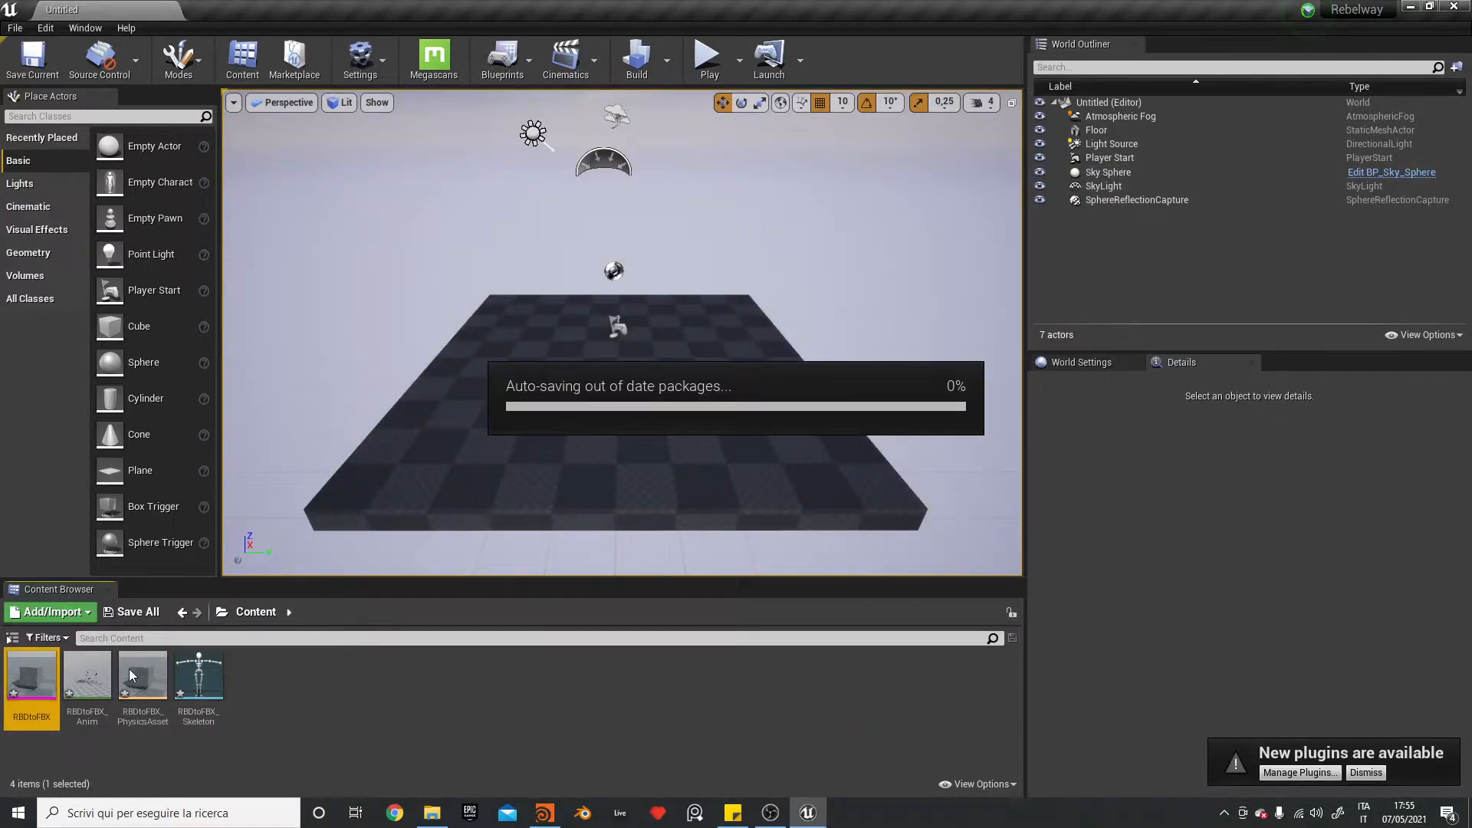
# - Open the RBDtoFBX_Anim asset, preview the fracture animation and close its editor
pyautogui.doubleClick(87, 675)
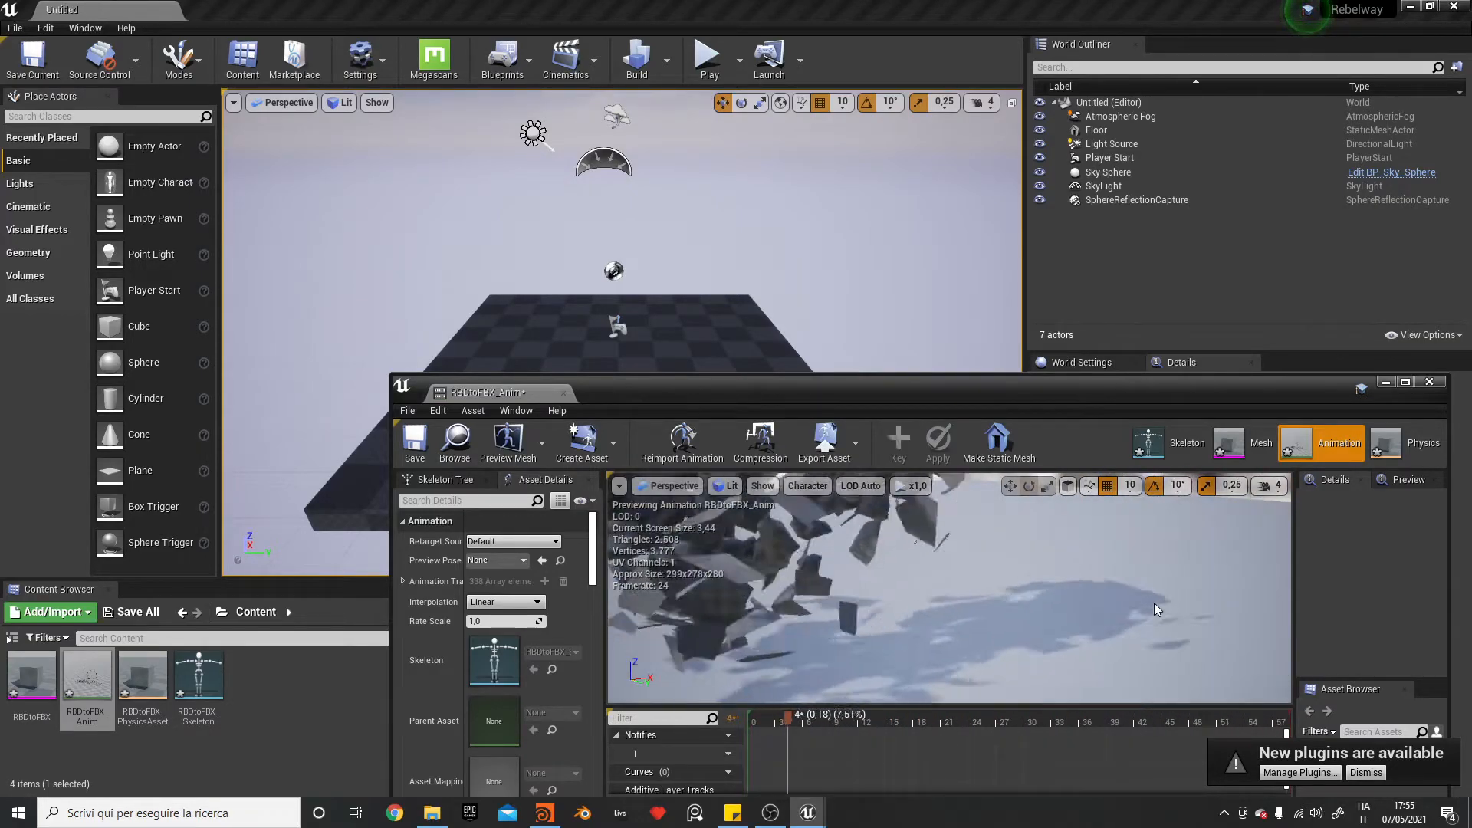
pyautogui.click(1429, 381)
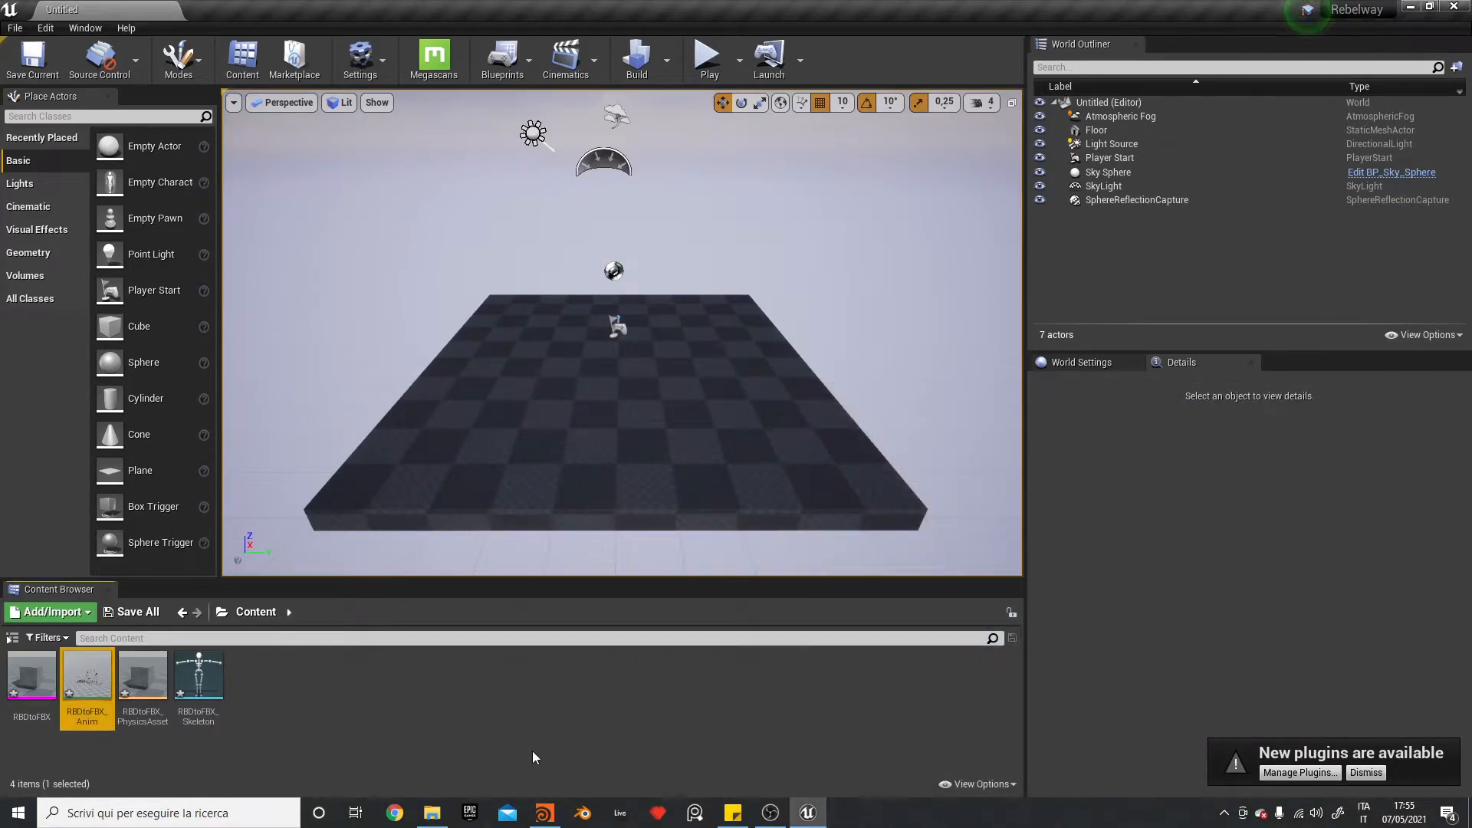
# - Switch to Houdini and go from the output network into the box1 geometry network
pyautogui.click(545, 813)
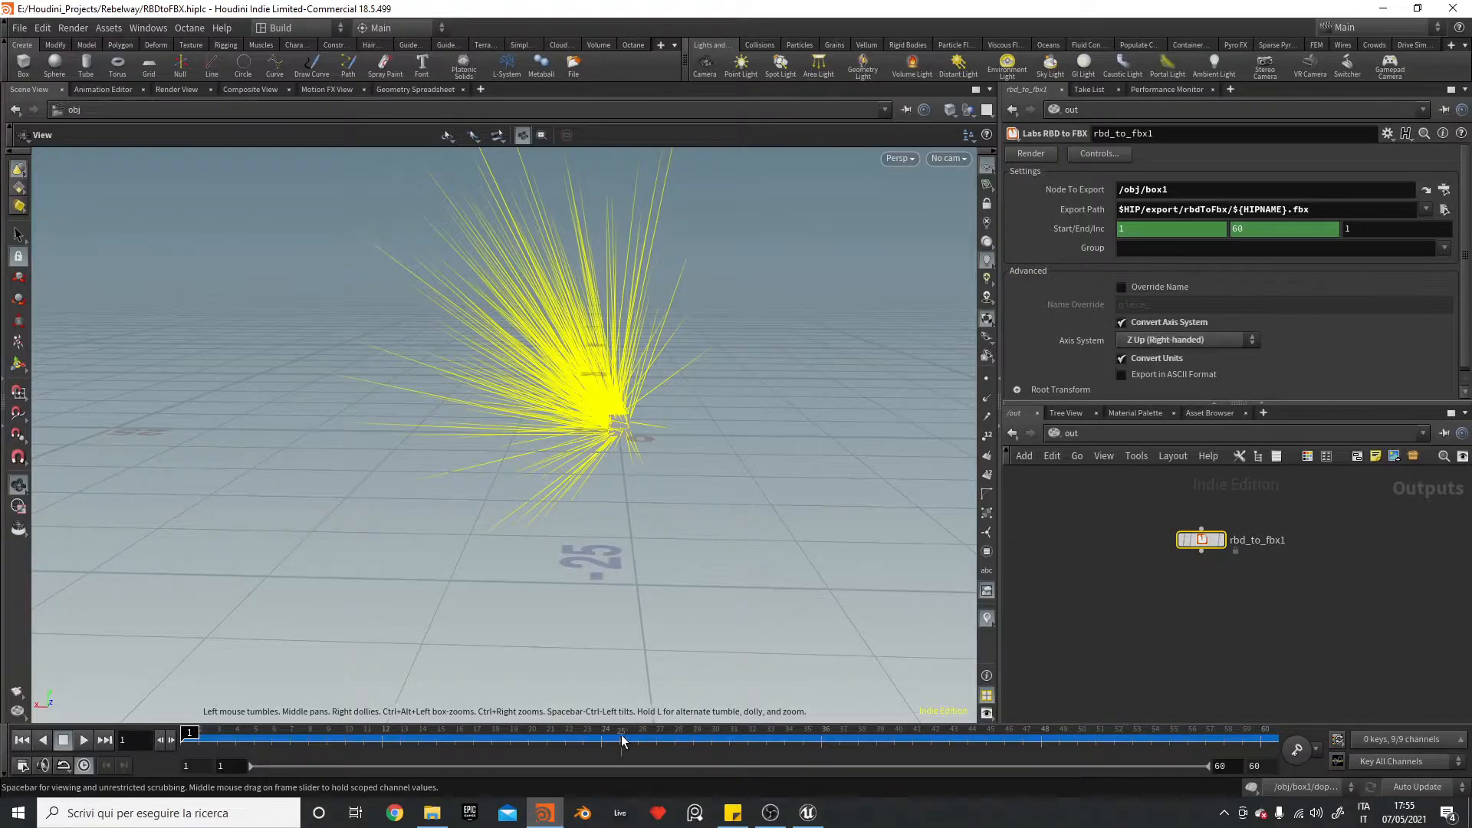
pyautogui.click(1086, 439)
pyautogui.click(1121, 498)
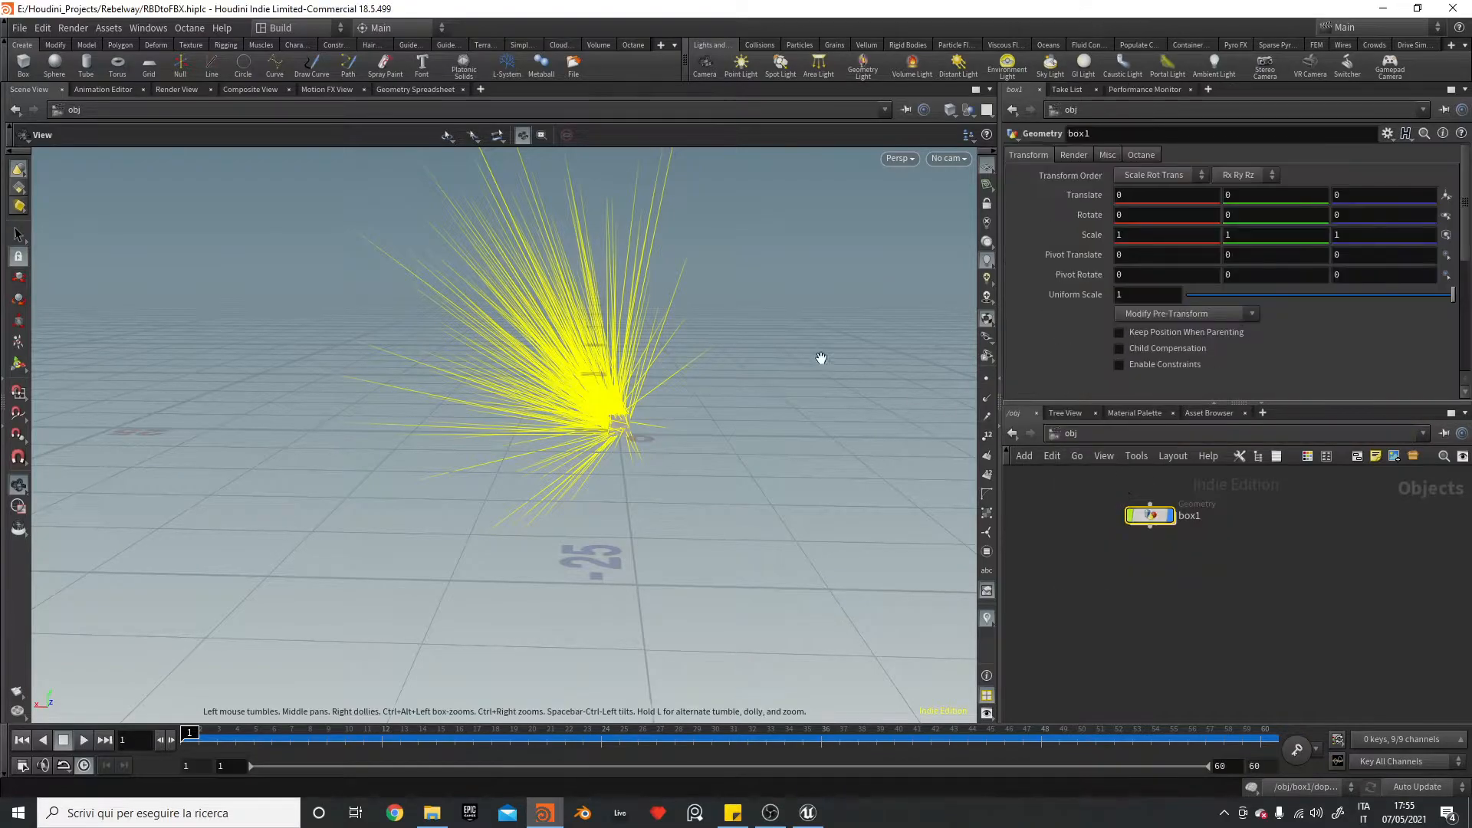
pyautogui.doubleClick(1154, 517)
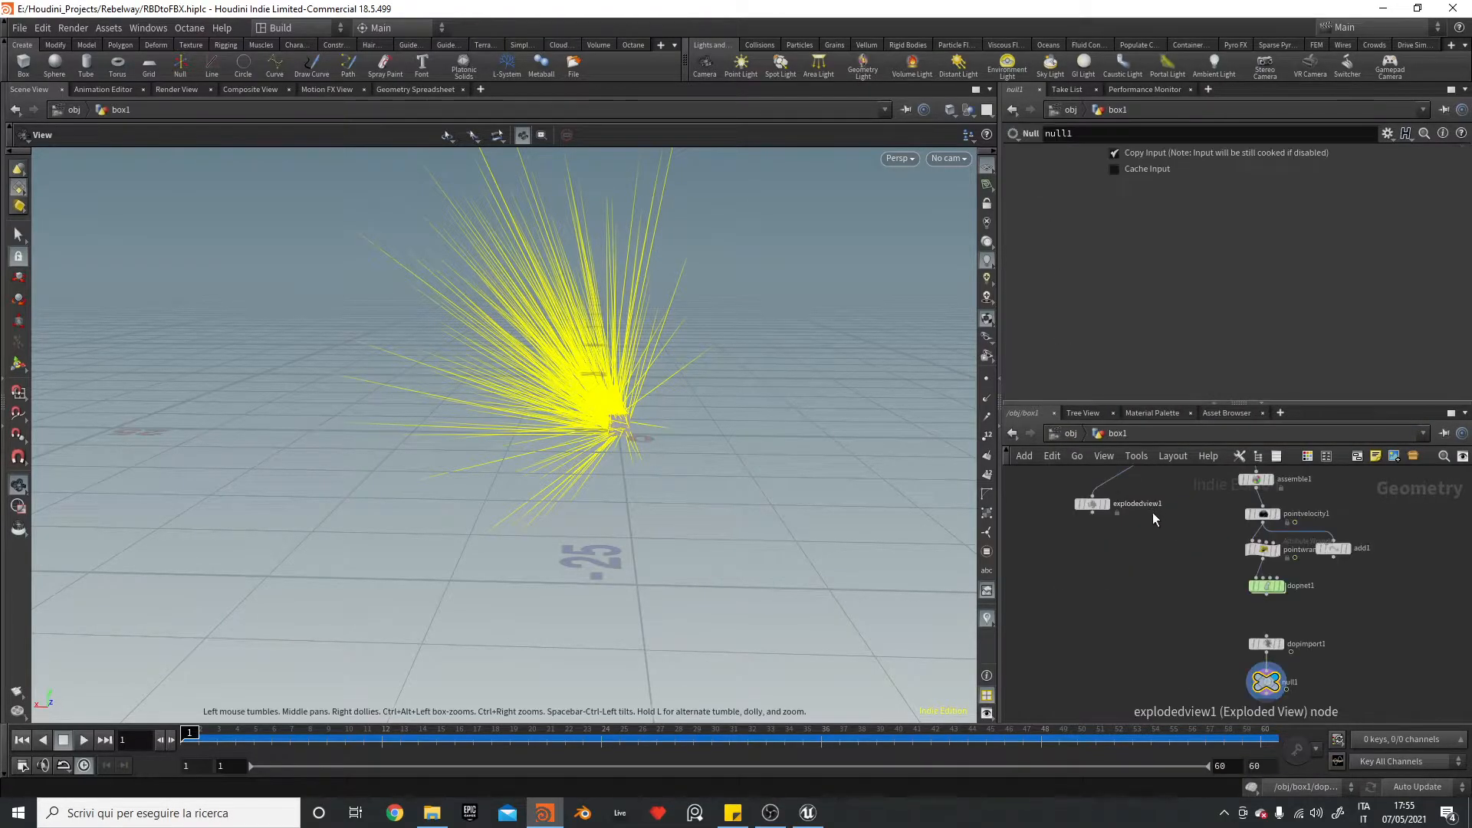
# - Move null1 away below dopimport1 and hide the yellow velocity lines in the viewport
pyautogui.moveTo(1210, 646); pyautogui.dragTo(1187, 716)
pyautogui.click(1286, 691)
pyautogui.click(987, 618)
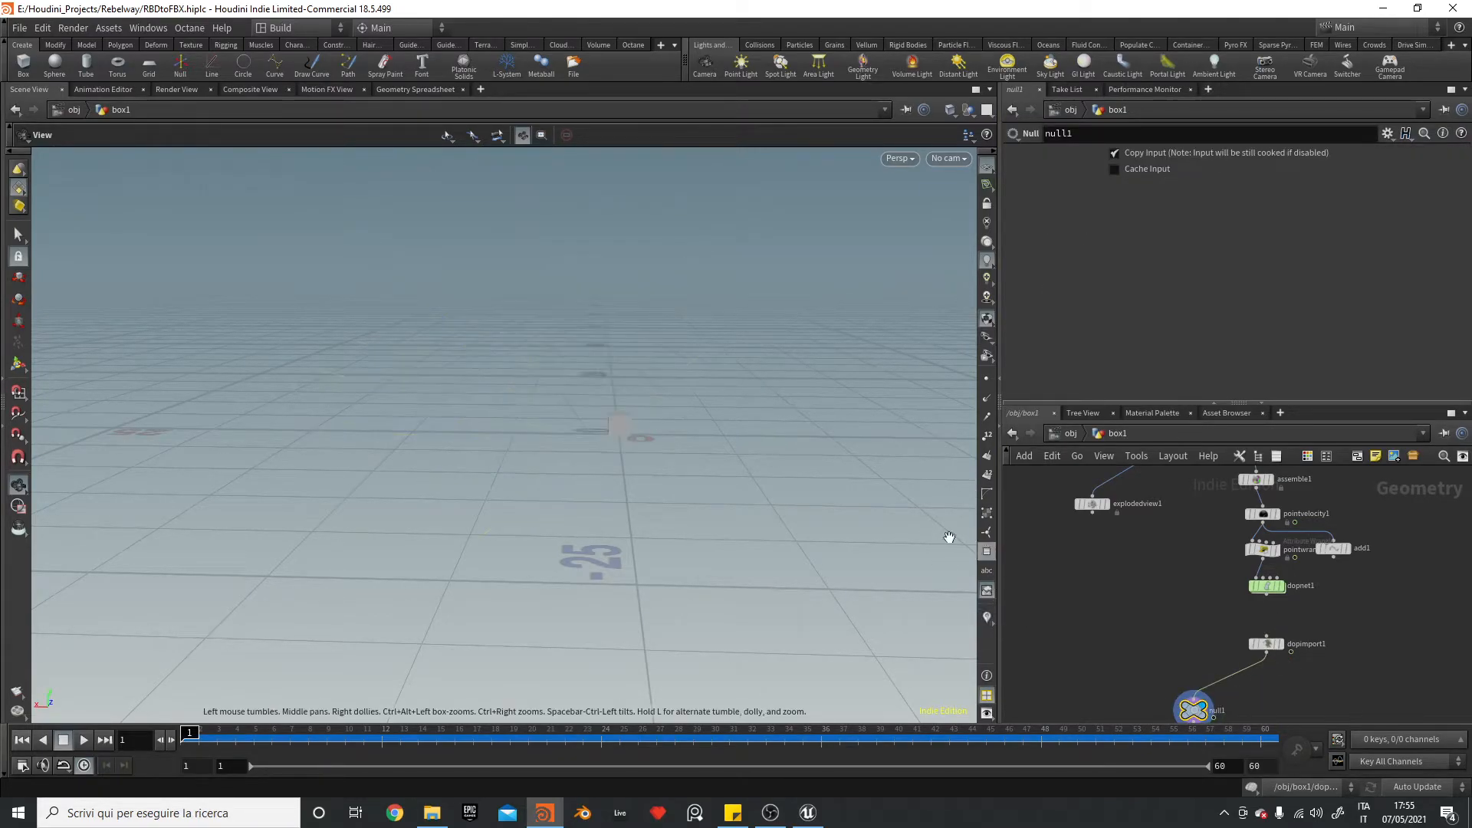
# - Display dopimport1 and add a Transform Pieces node beside it
pyautogui.click(1281, 645)
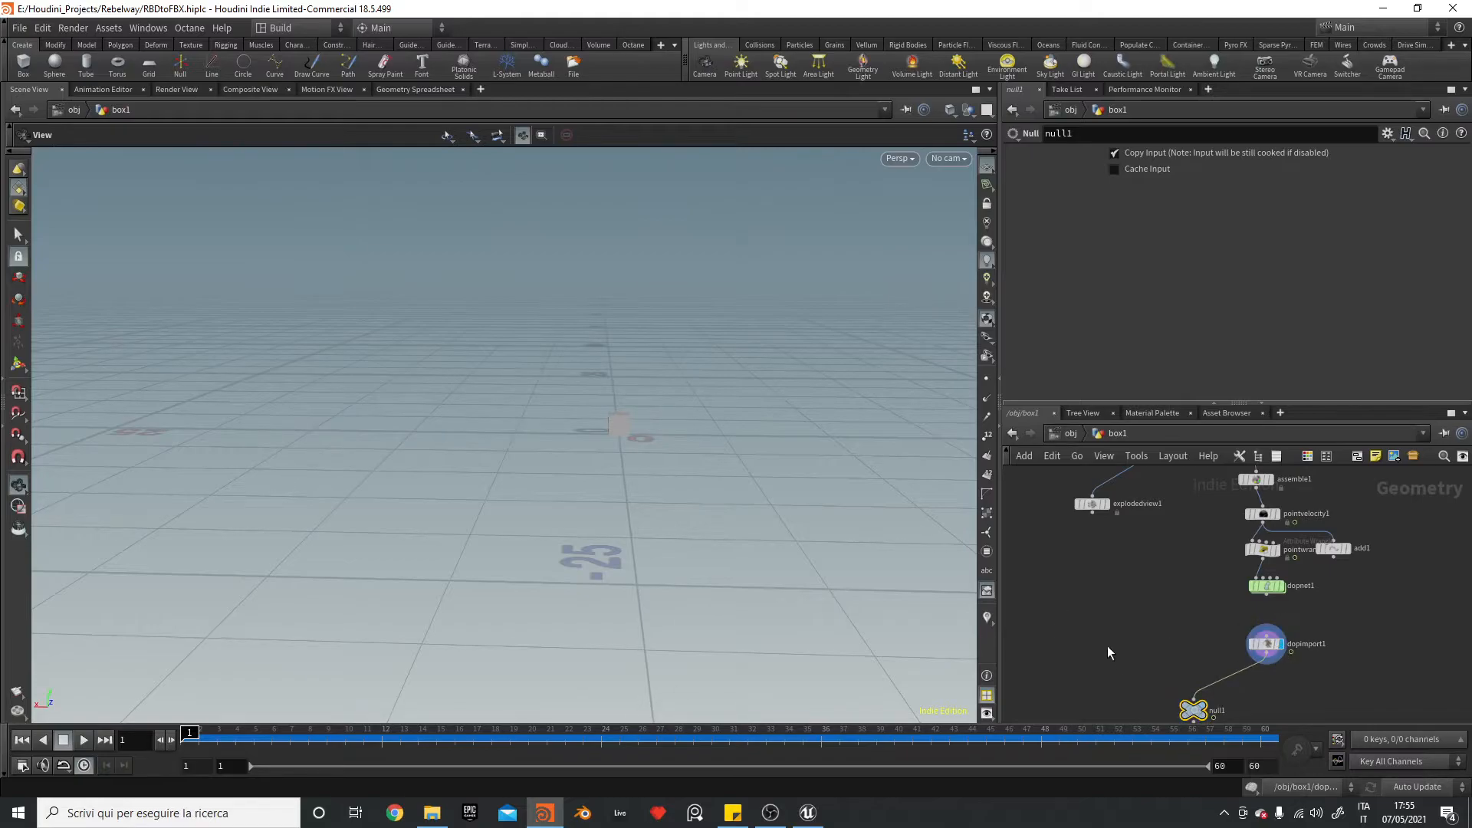
pyautogui.press('Tab')
pyautogui.write('transfo')
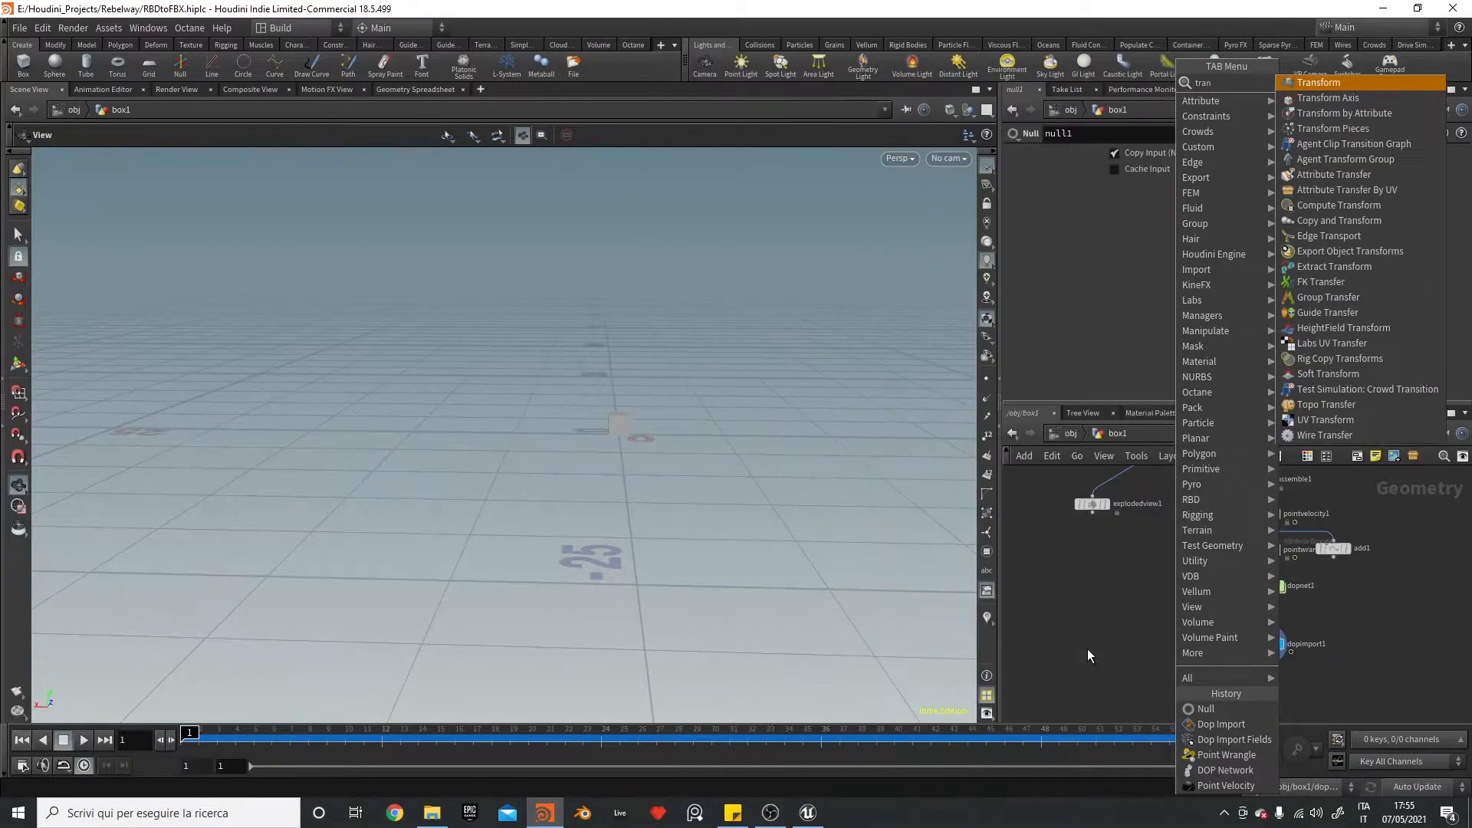
pyautogui.click(1359, 126)
pyautogui.click(1194, 630)
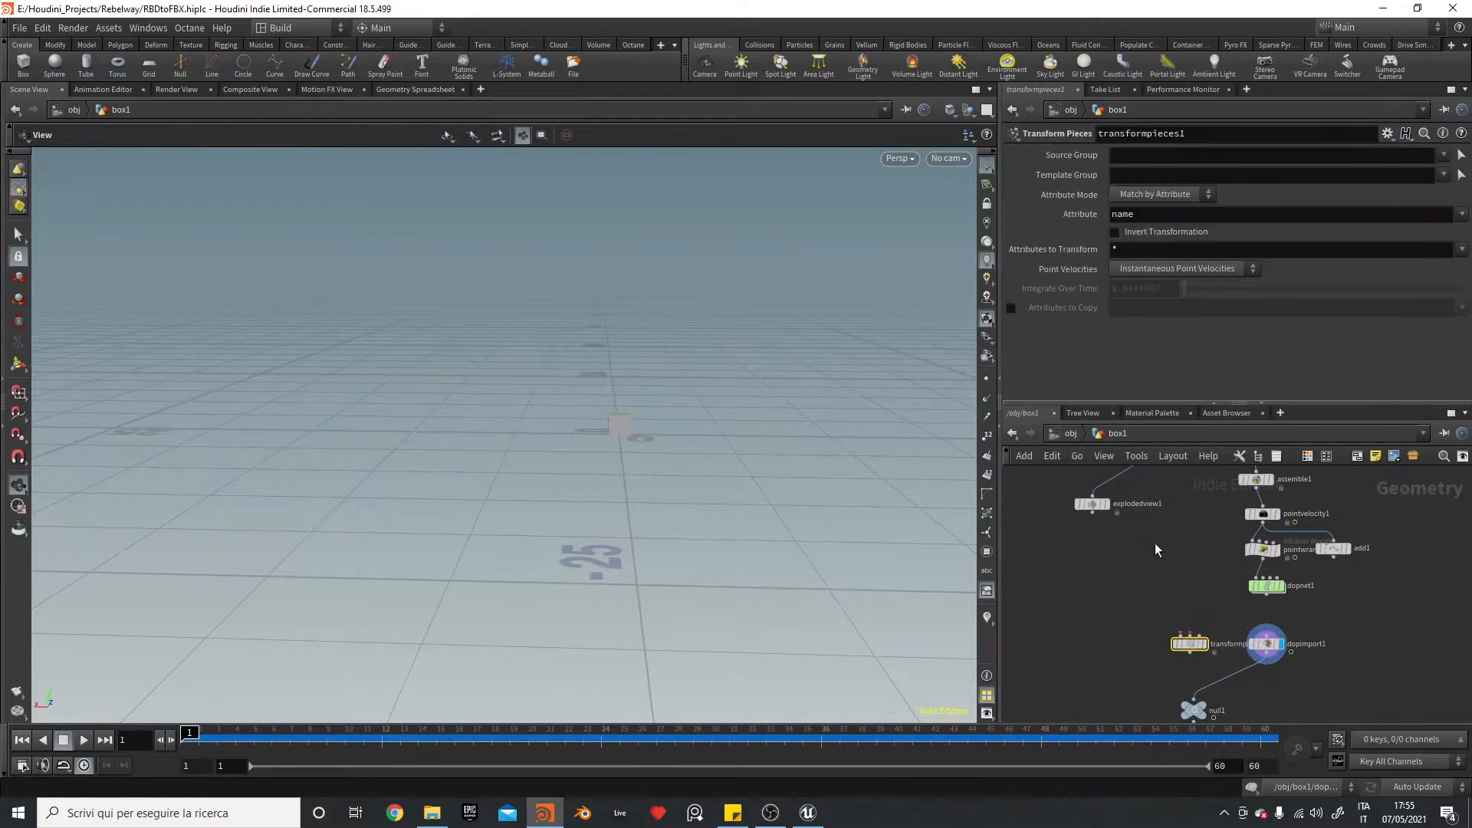
# - Start a new wire from assemble1's output and route it through a dot toward the Transform Pieces node
pyautogui.moveTo(1195, 563)
pyautogui.mouseDown(button='right')
pyautogui.moveTo(1196, 537)
pyautogui.moveTo(1193, 556)
pyautogui.mouseUp(button='right')
pyautogui.moveTo(1163, 481); pyautogui.dragTo(1133, 598, button='middle')
pyautogui.moveTo(1132, 590); pyautogui.dragTo(1143, 546, button='right')
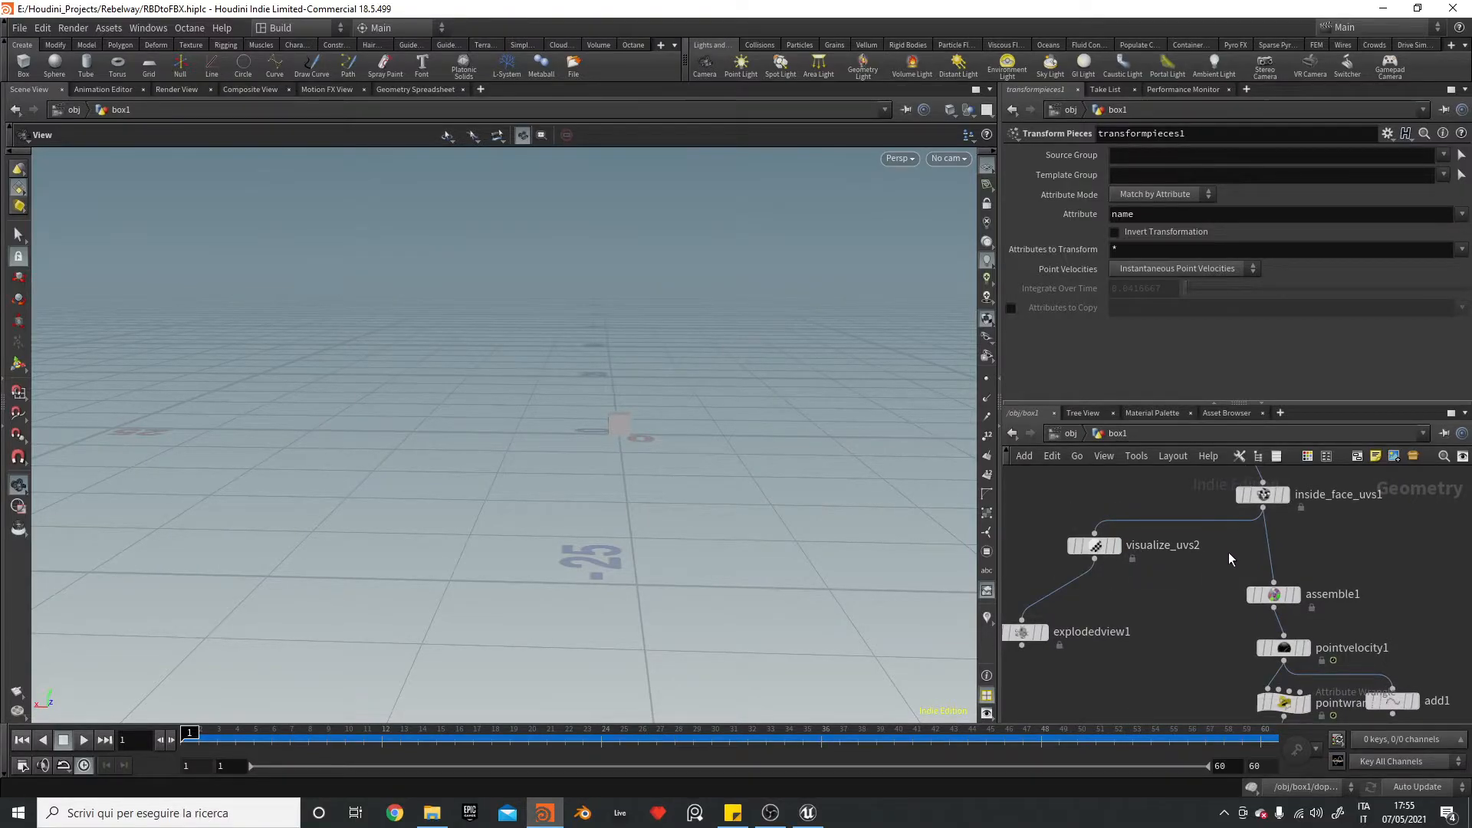
pyautogui.moveTo(1203, 641); pyautogui.dragTo(1193, 540, button='middle')
pyautogui.click(1266, 508)
pyautogui.keyDown('alt'); pyautogui.click(1123, 613); pyautogui.keyUp('alt')
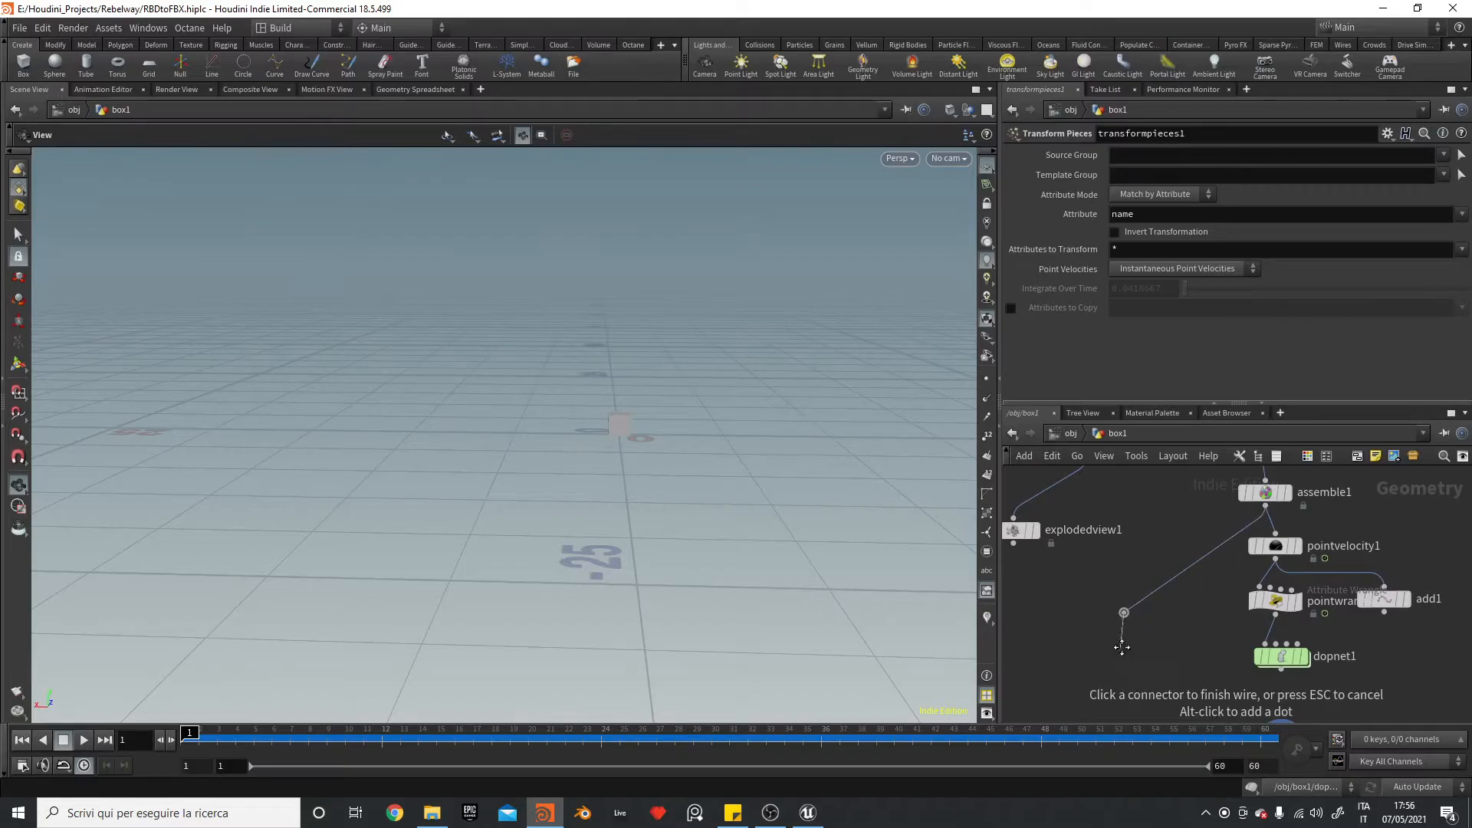
pyautogui.moveTo(1120, 659); pyautogui.dragTo(1120, 612, button='middle')
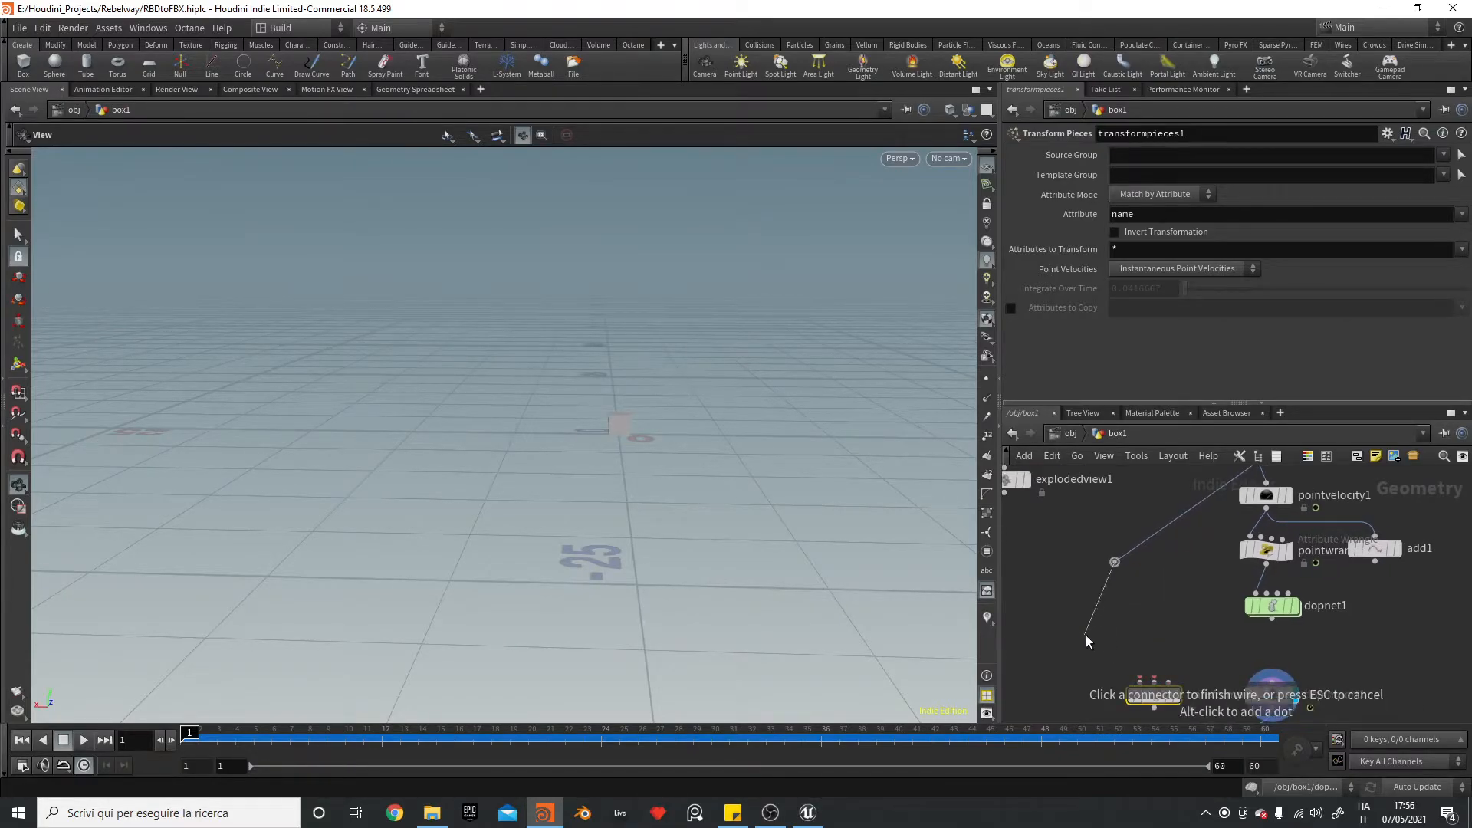
# - Add an Unpack node at the end of the assemble1 branch and display its fractured box
pyautogui.press('Tab')
pyautogui.write('unpa')
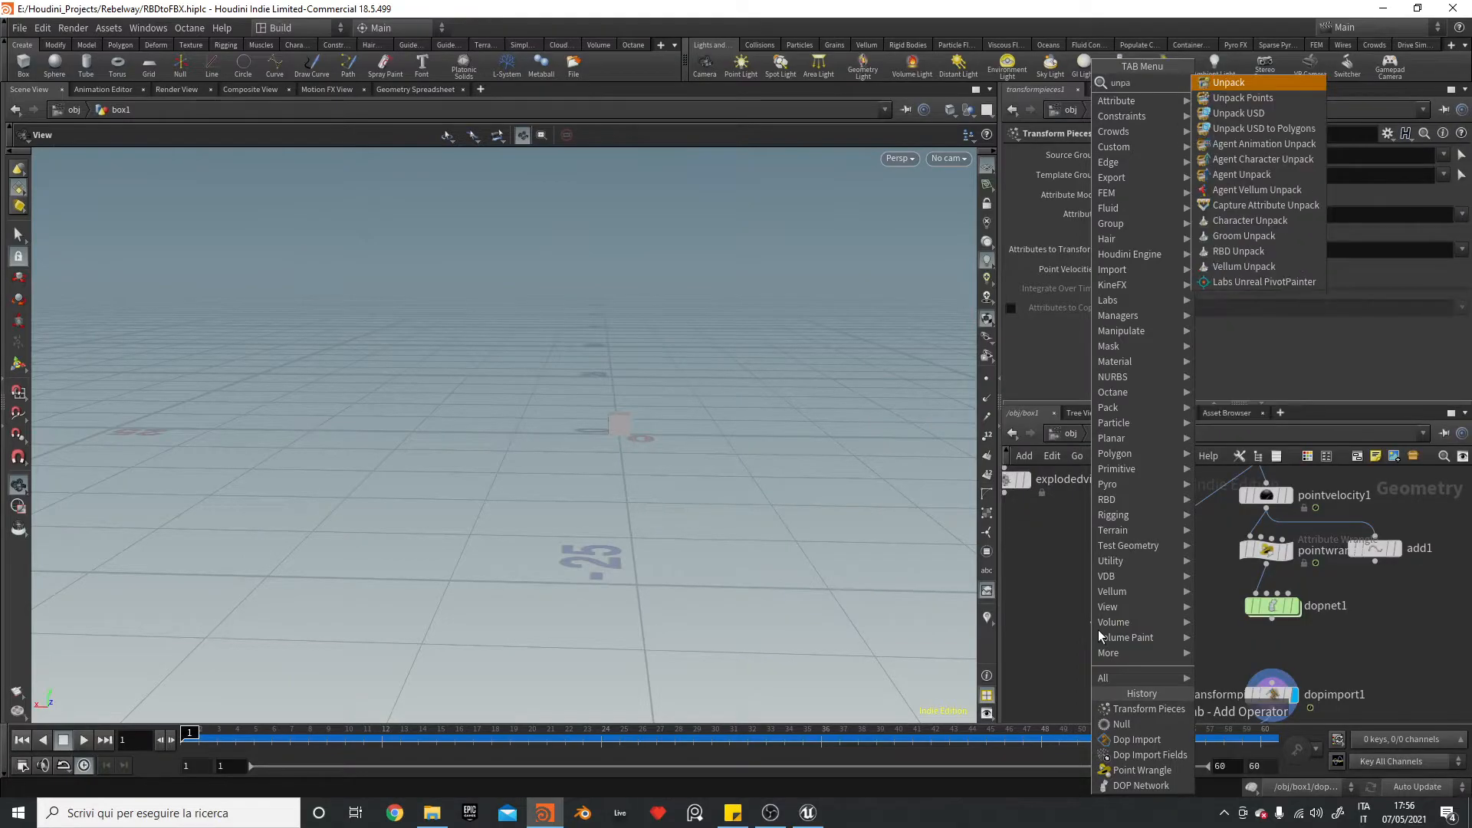
pyautogui.press('Return')
pyautogui.click(1098, 628)
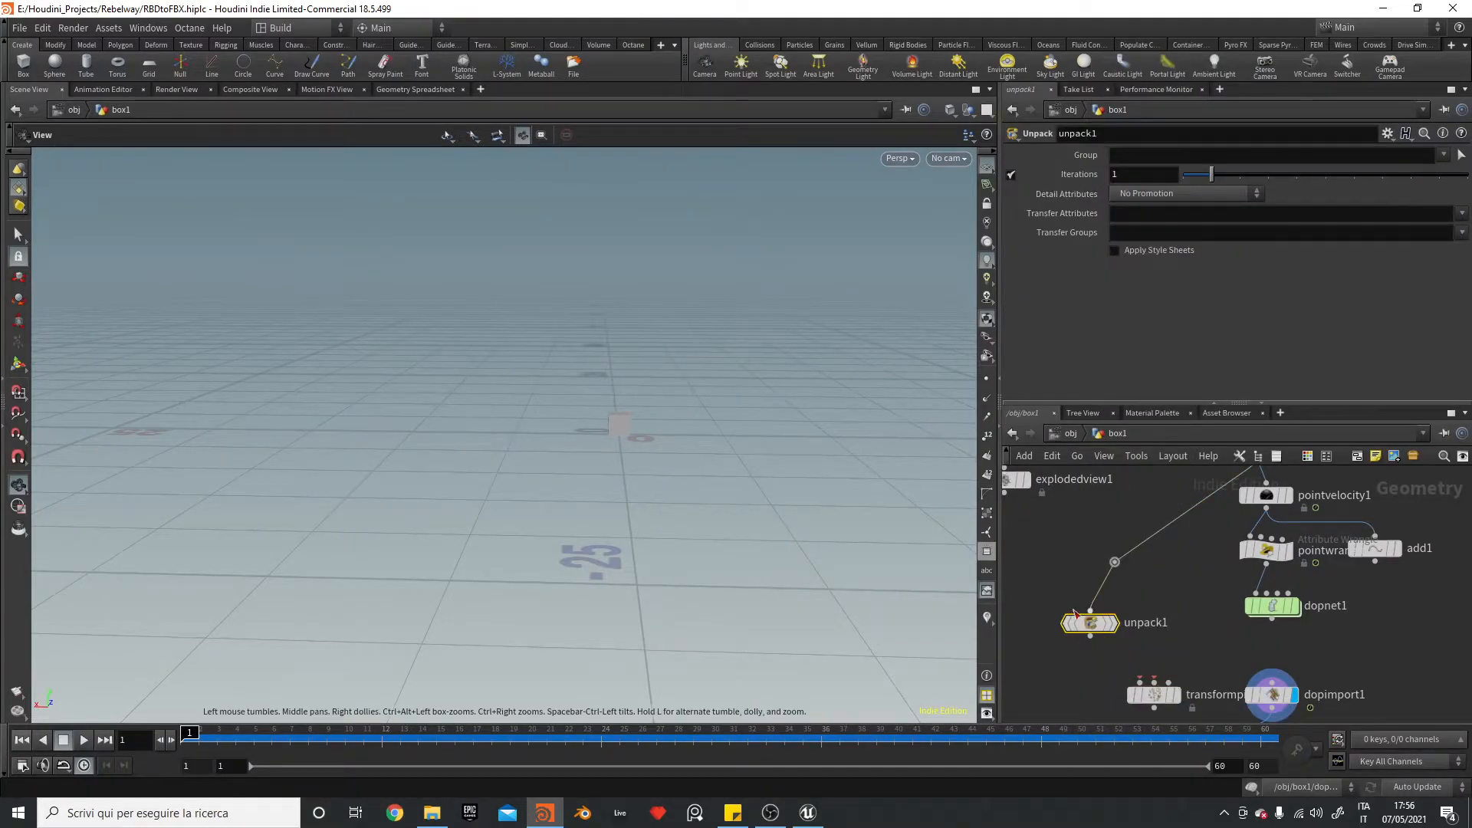
pyautogui.click(1113, 624)
pyautogui.moveTo(588, 391); pyautogui.dragTo(882, 243, button='right')
pyautogui.moveTo(636, 357); pyautogui.dragTo(771, 449)
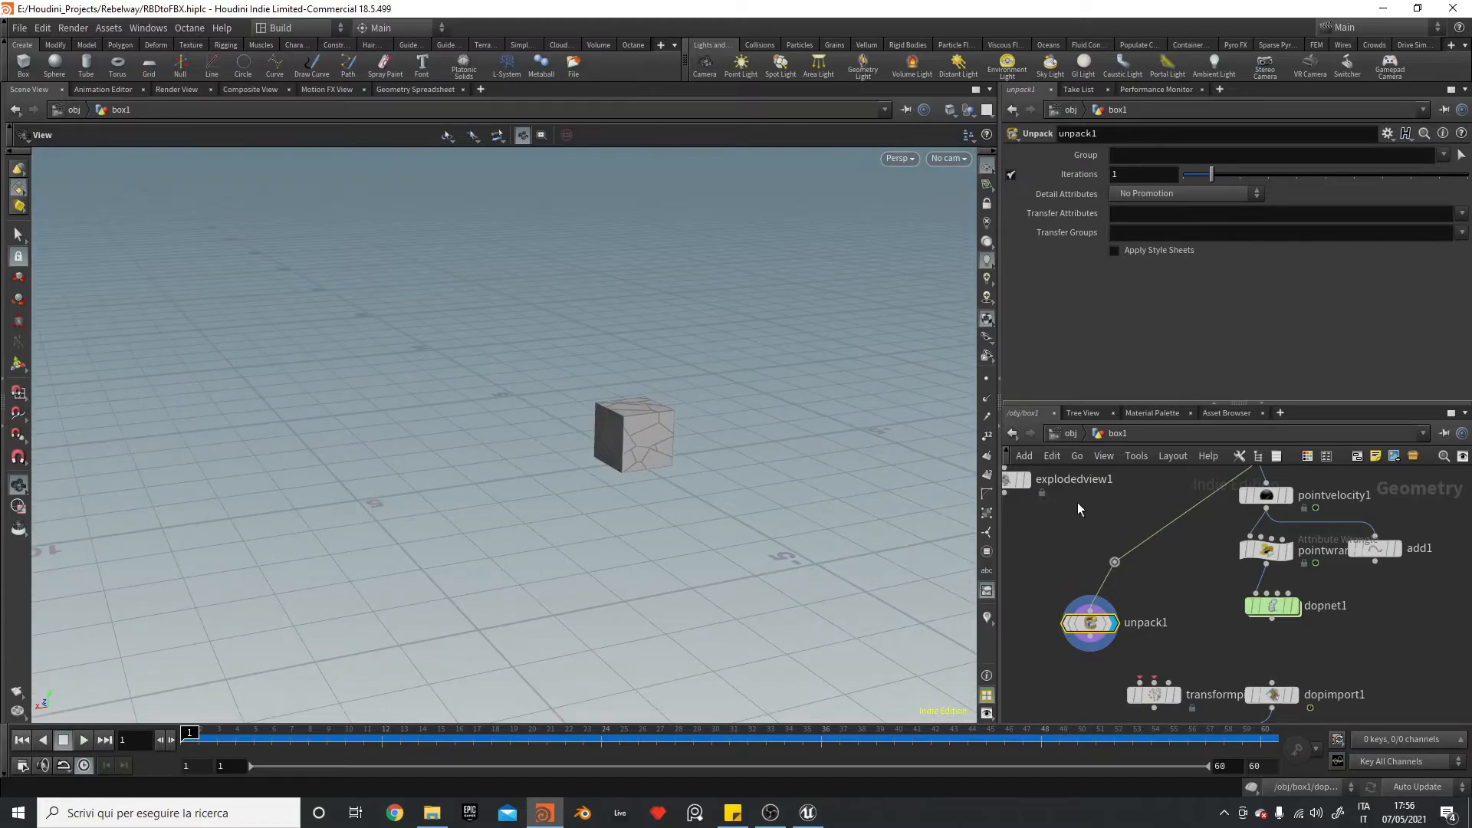
# - Connect copies of visualize_uvs2 and explodedview1 after unpack1 to check the pieces' UVs, and delete the copies
pyautogui.scroll(-5, 1071, 501)
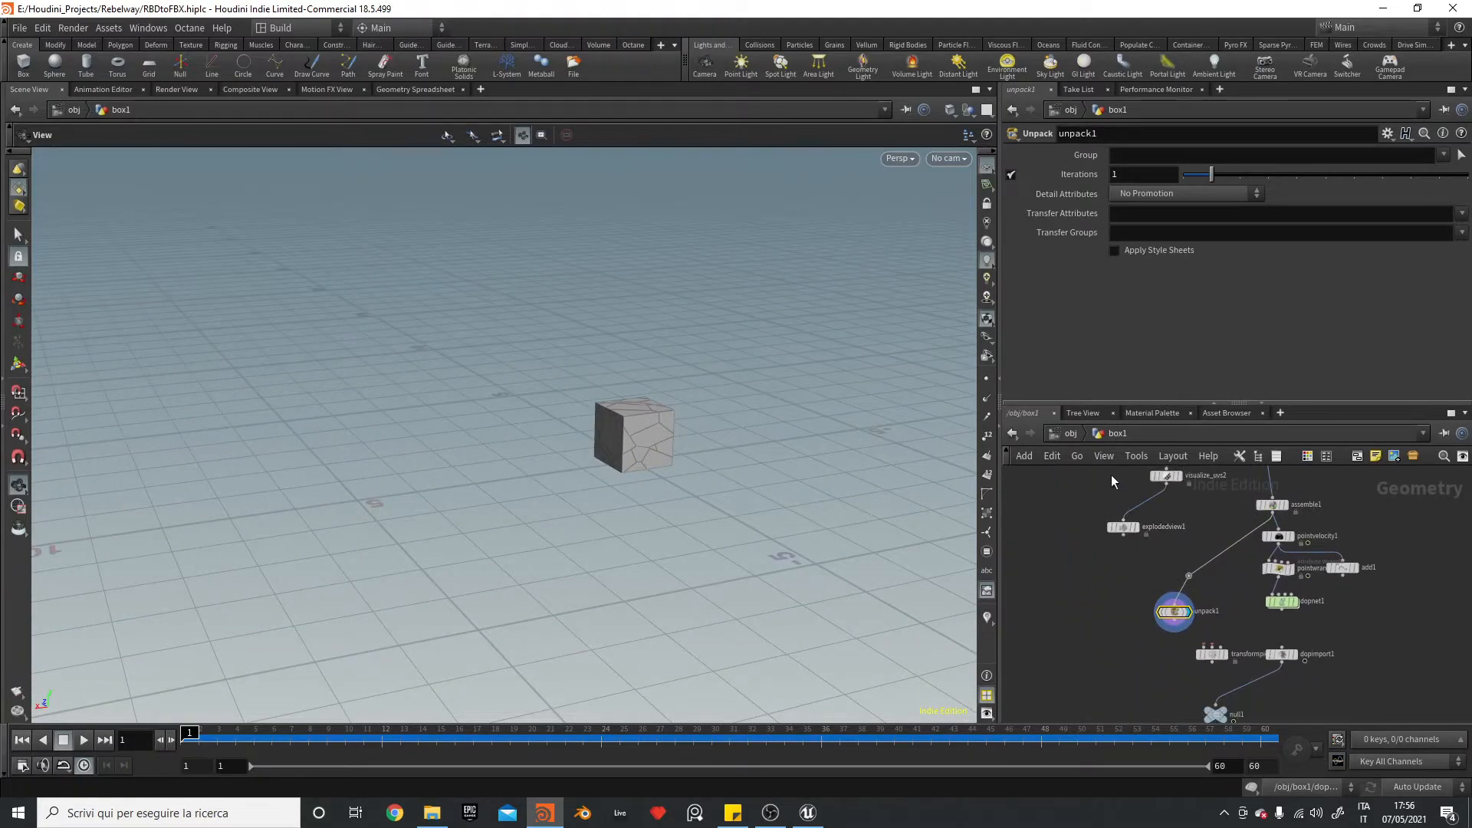
pyautogui.moveTo(1177, 544); pyautogui.dragTo(1034, 677)
pyautogui.moveTo(1159, 617); pyautogui.dragTo(1095, 623)
pyautogui.click(1020, 591)
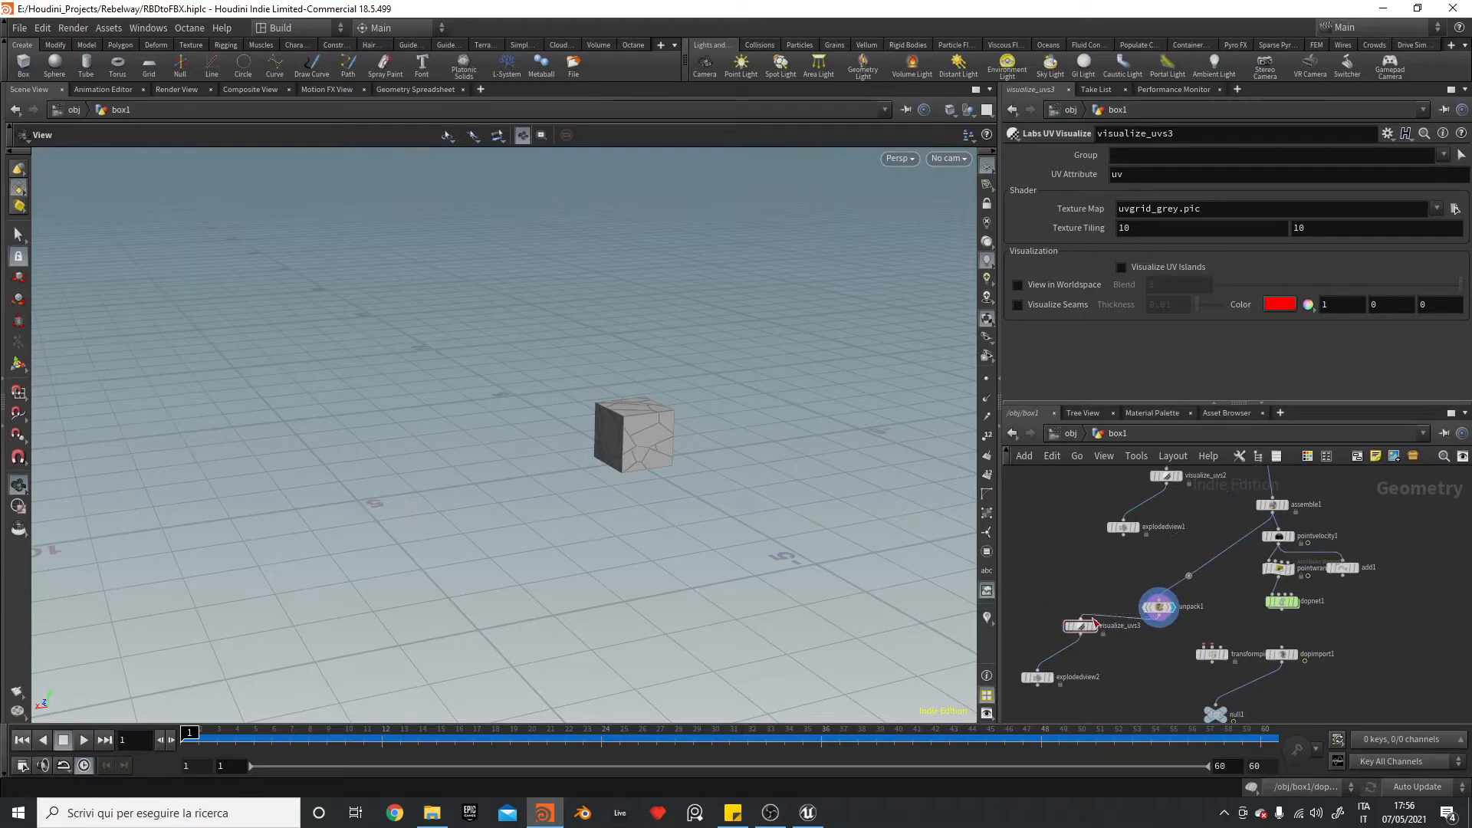
pyautogui.click(1049, 677)
pyautogui.moveTo(674, 476); pyautogui.dragTo(721, 469)
pyautogui.moveTo(721, 469); pyautogui.dragTo(877, 272, button='right')
pyautogui.moveTo(681, 463); pyautogui.dragTo(736, 422)
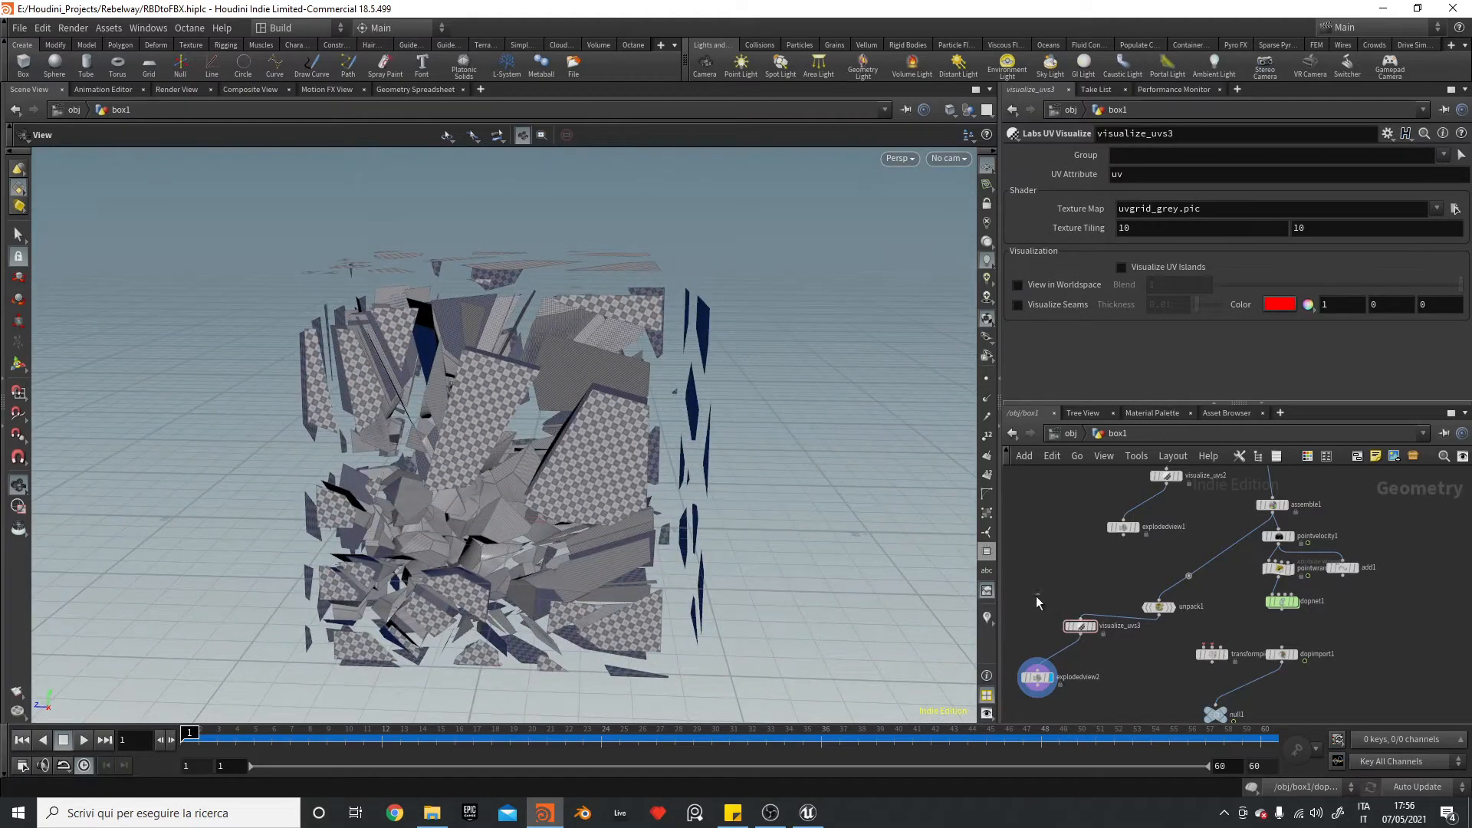
pyautogui.moveTo(1085, 711); pyautogui.dragTo(1086, 711)
pyautogui.press('Delete')
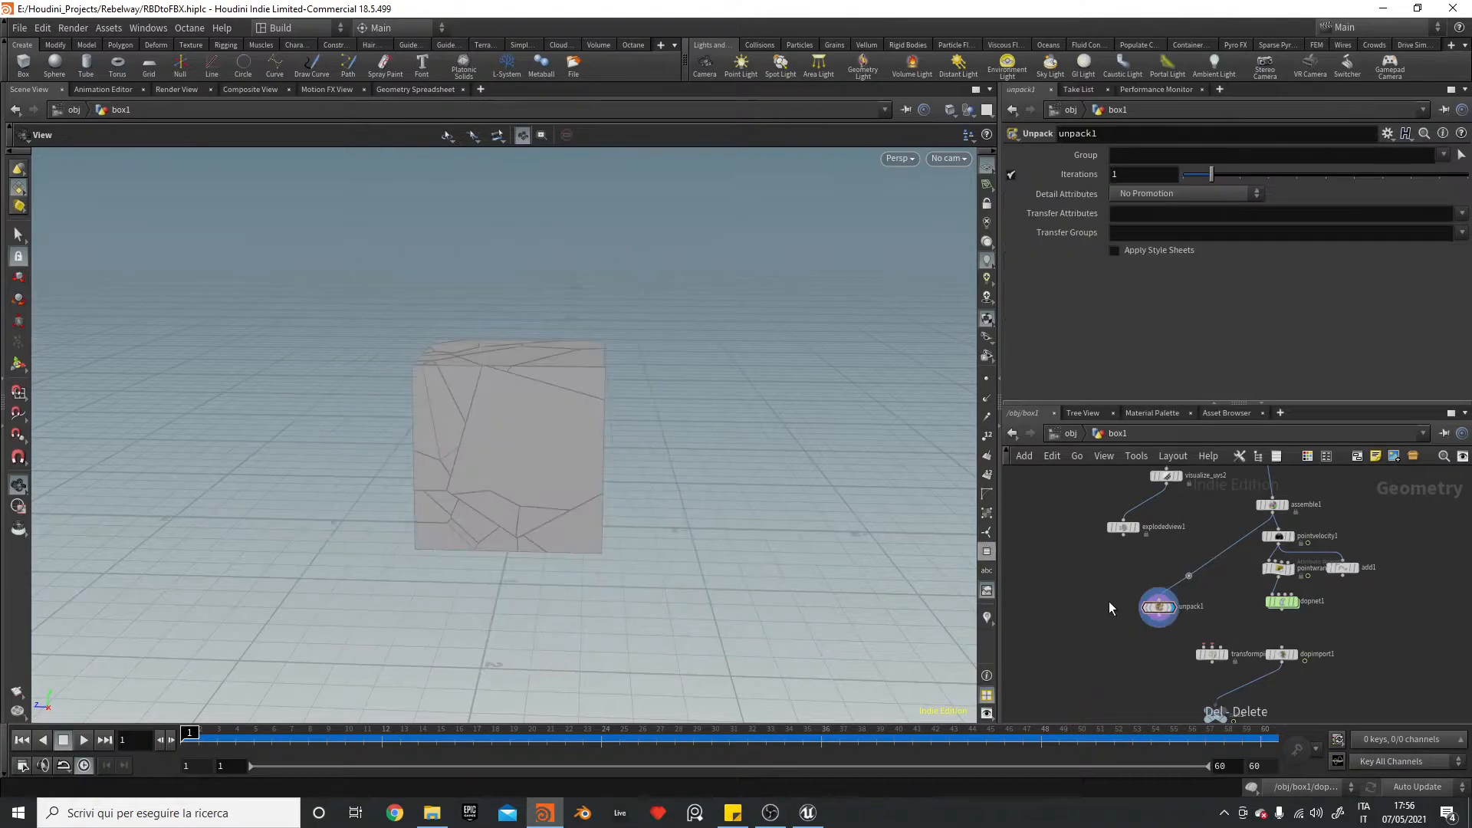
# - Set unpack1's Transfer Attributes to * and check the UVs through newly connected copies of the UV visualize and exploded view nodes
pyautogui.click(1130, 210)
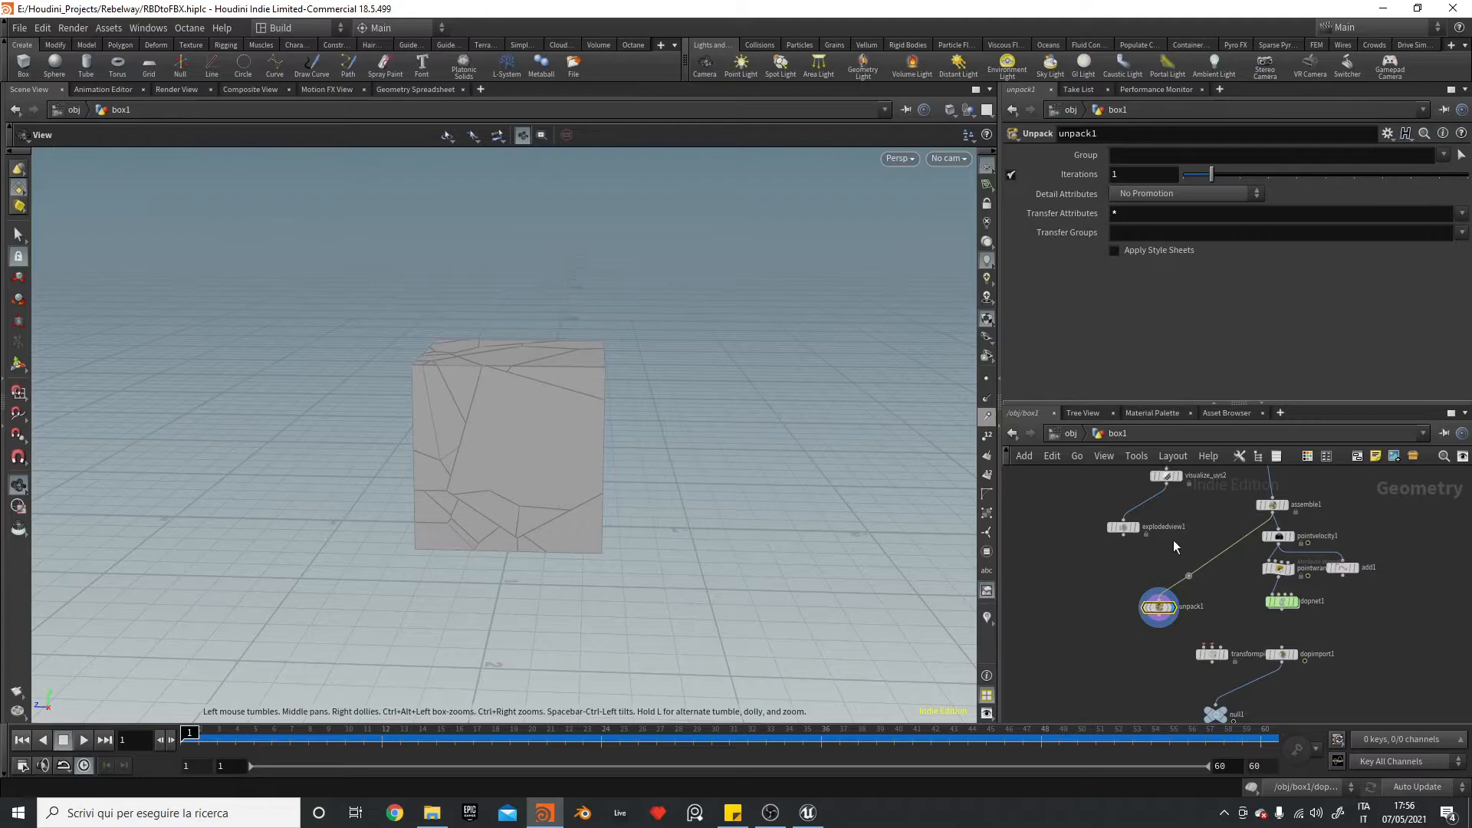
pyautogui.moveTo(1178, 545); pyautogui.dragTo(1056, 690)
pyautogui.click(1162, 624)
pyautogui.moveTo(1160, 618); pyautogui.dragTo(1105, 636)
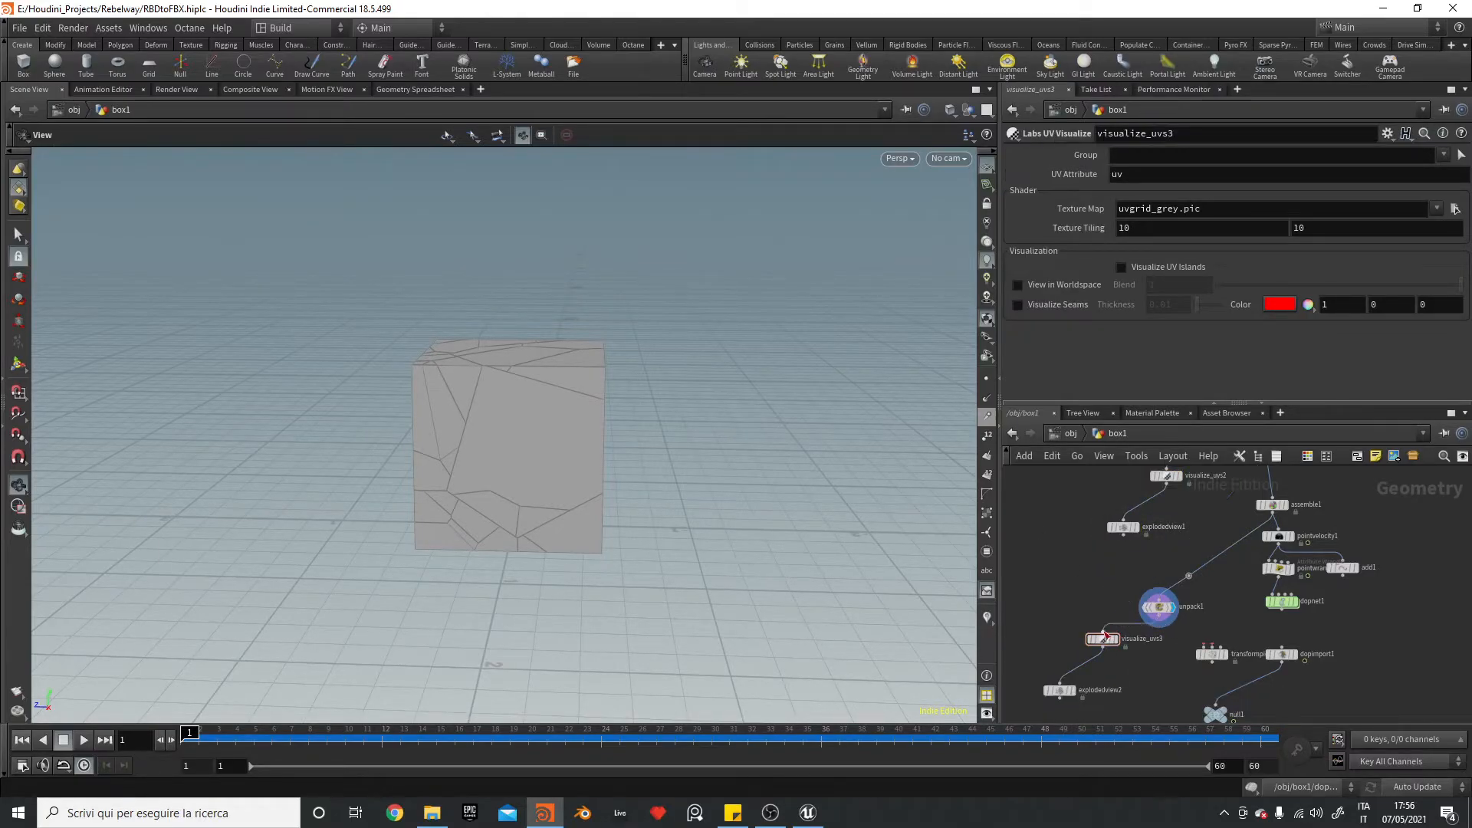
pyautogui.click(1075, 690)
pyautogui.moveTo(652, 522)
pyautogui.mouseDown()
pyautogui.moveTo(768, 537)
pyautogui.moveTo(720, 565)
pyautogui.moveTo(667, 537)
pyautogui.mouseUp()
# - Delete the temporary visualize_uvs3 and explodedview2 nodes below unpack1
pyautogui.moveTo(1033, 596); pyautogui.dragTo(1108, 645)
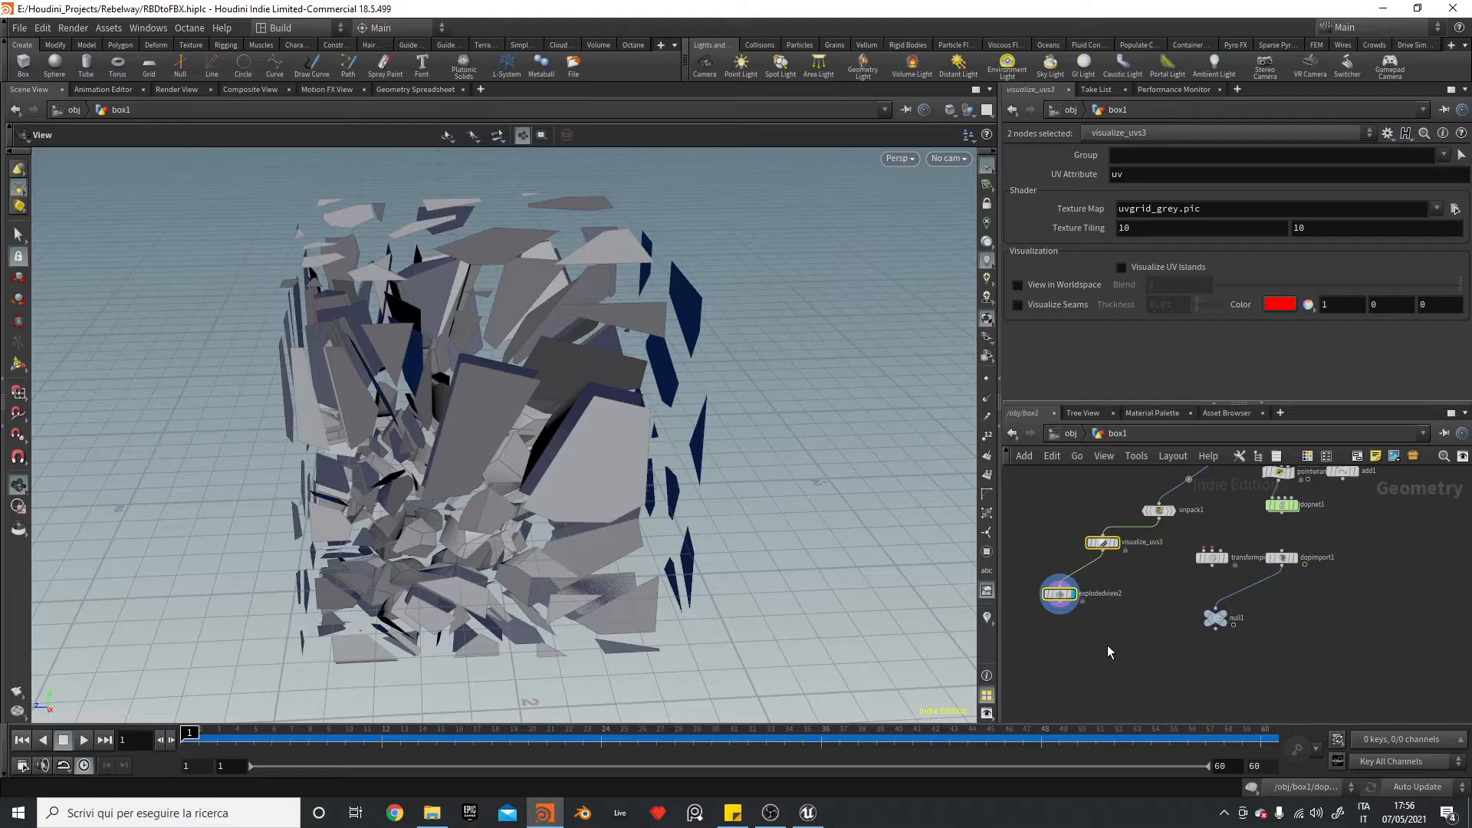
pyautogui.press('Delete')
pyautogui.scroll(-1, 1229, 505)
pyautogui.moveTo(1233, 507); pyautogui.dragTo(1209, 598, button='middle')
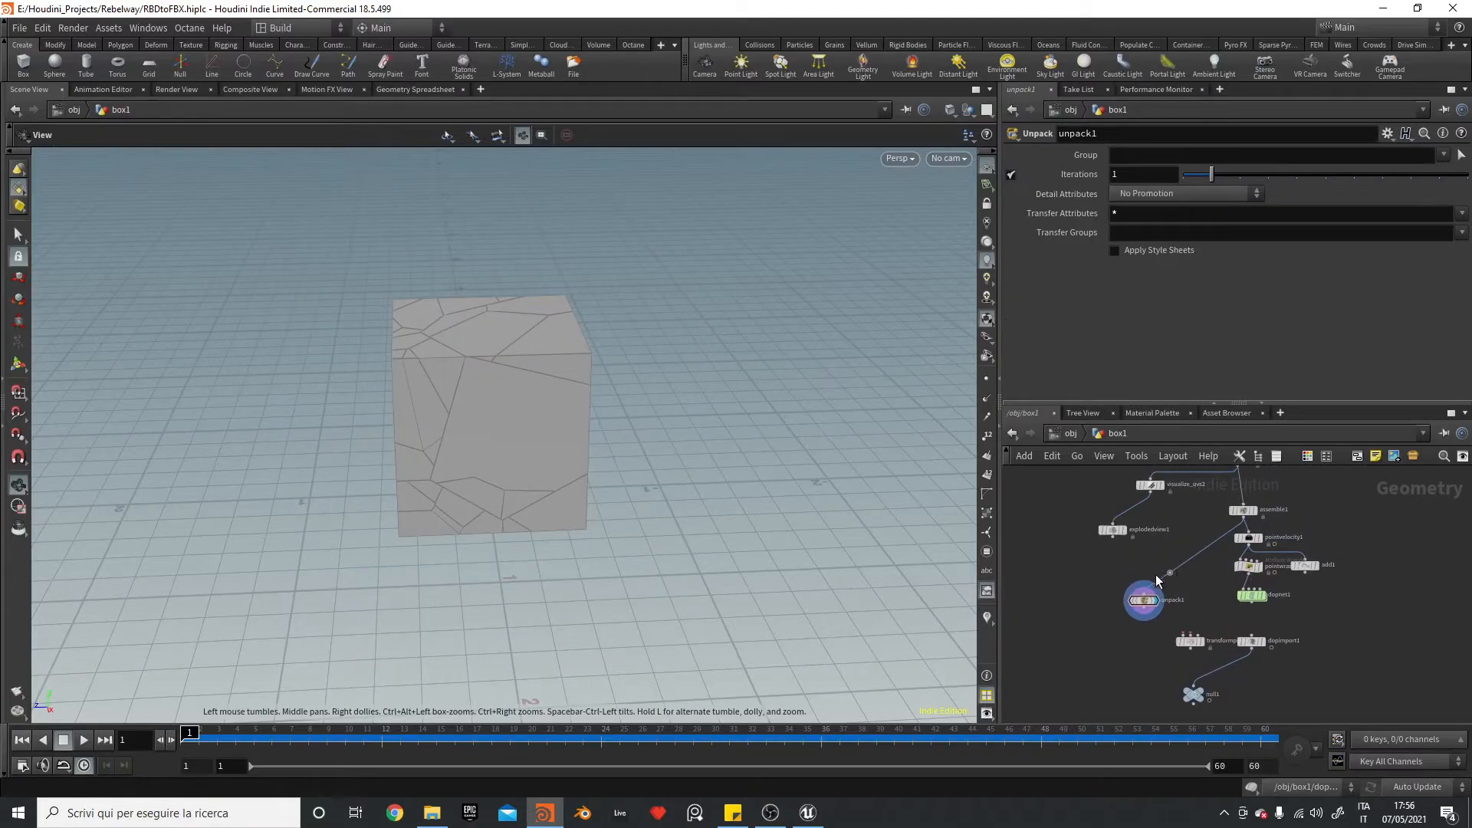
# - Review assemble1's settings and display explodedview1 to examine the UVs of the pieces coming from inside_face_uvs1
pyautogui.click(1262, 516)
pyautogui.scroll(-2, 1189, 566)
pyautogui.moveTo(1190, 566); pyautogui.dragTo(1187, 583, button='middle')
pyautogui.rightClick(1207, 526)
pyautogui.click(1134, 522)
pyautogui.scroll(2, 1134, 511)
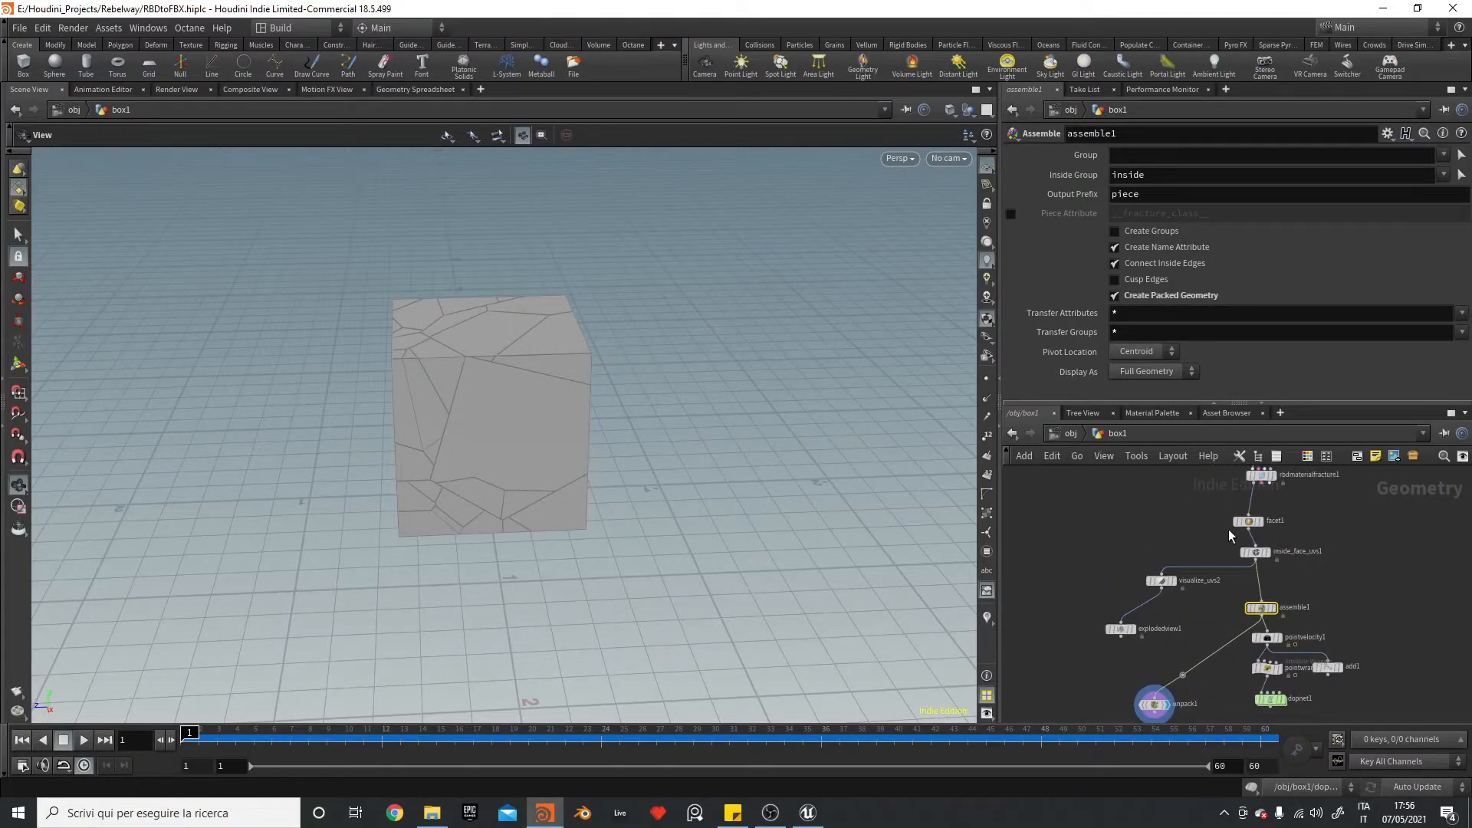
pyautogui.click(1175, 586)
pyautogui.click(1132, 629)
pyautogui.moveTo(720, 562); pyautogui.dragTo(732, 449)
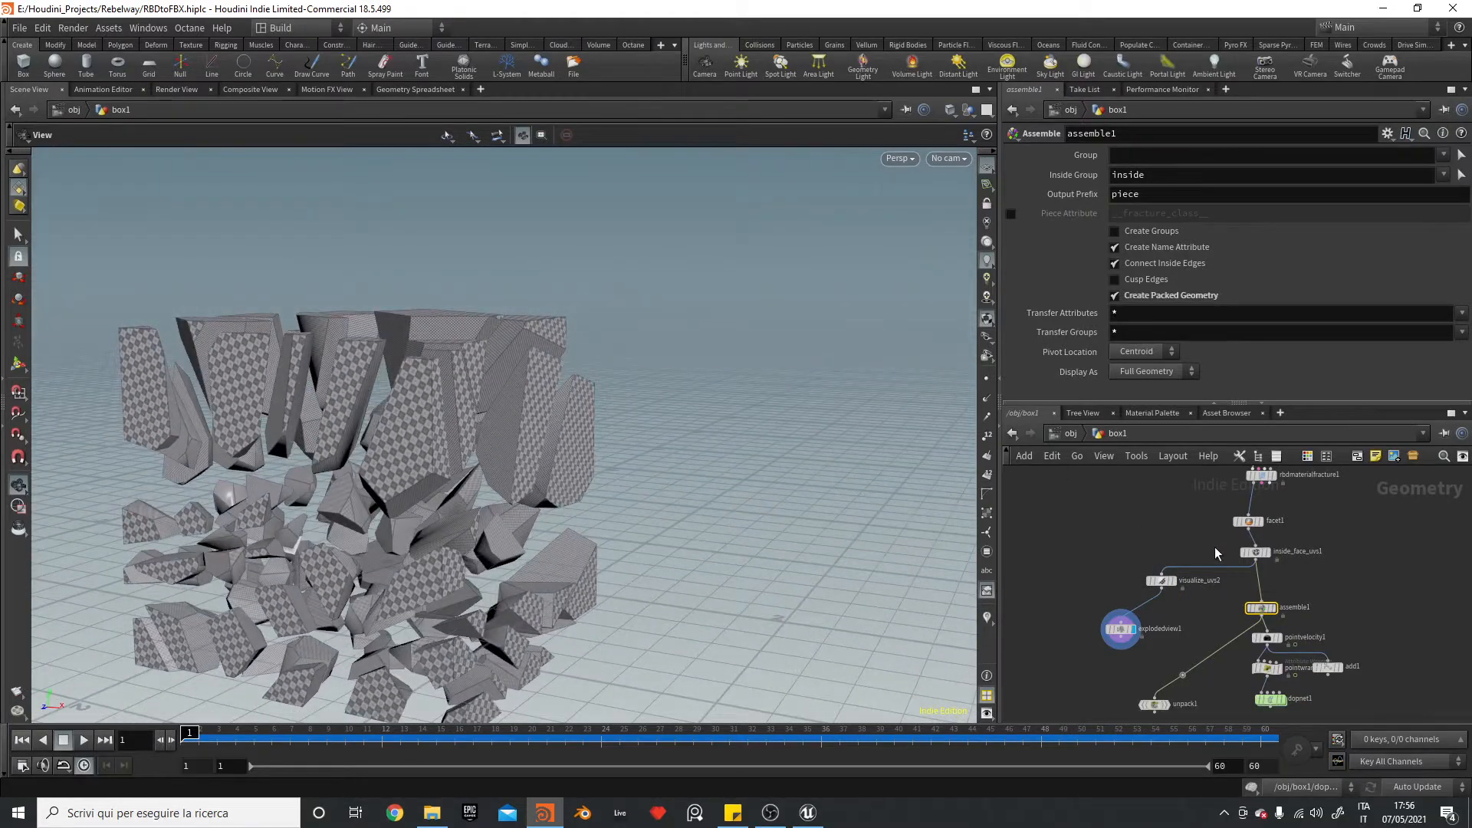
pyautogui.click(1256, 552)
pyautogui.click(1262, 608)
pyautogui.scroll(5, 1231, 618)
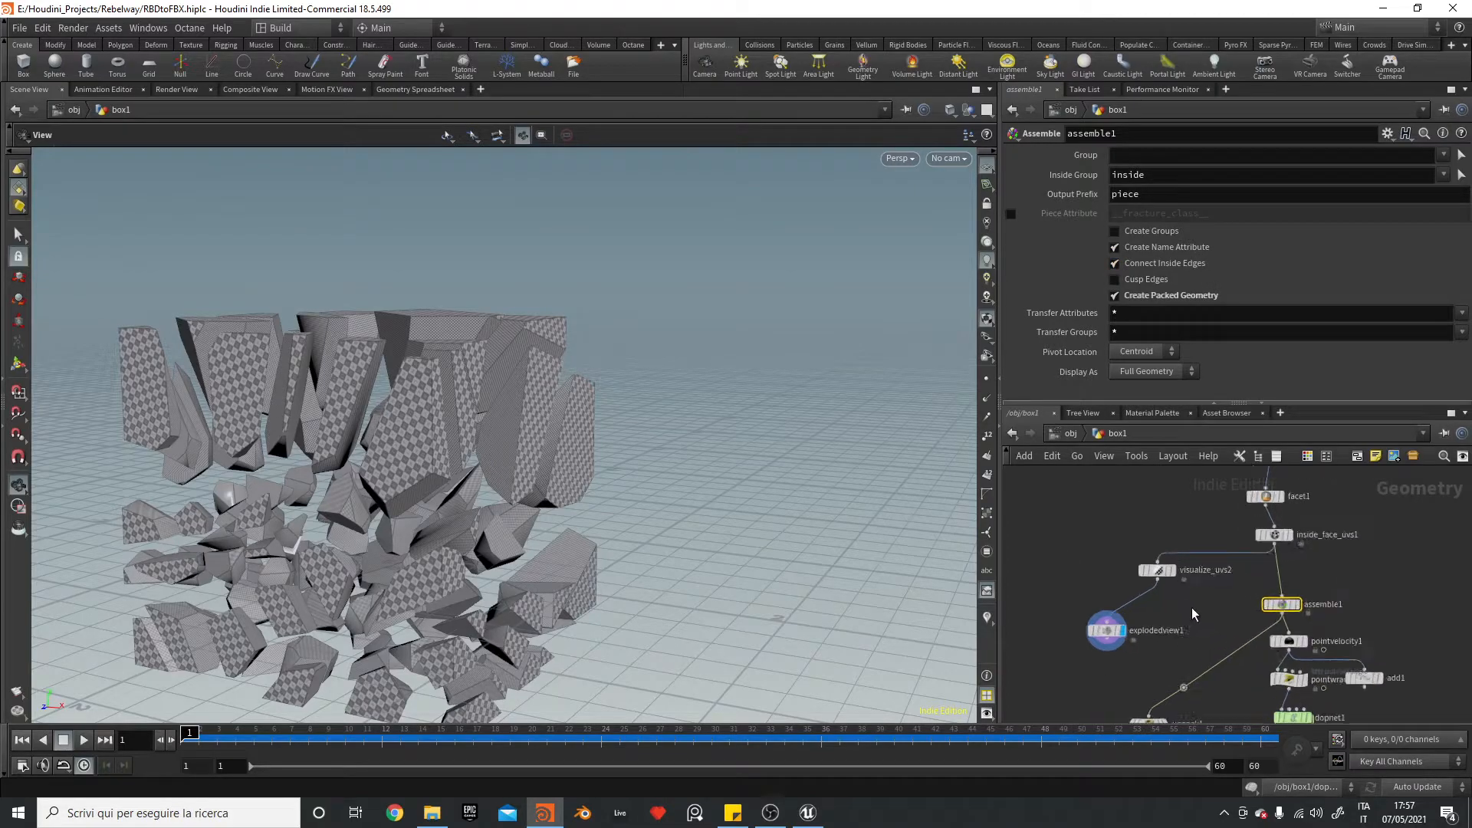
pyautogui.moveTo(1191, 607); pyautogui.dragTo(1183, 536, button='middle')
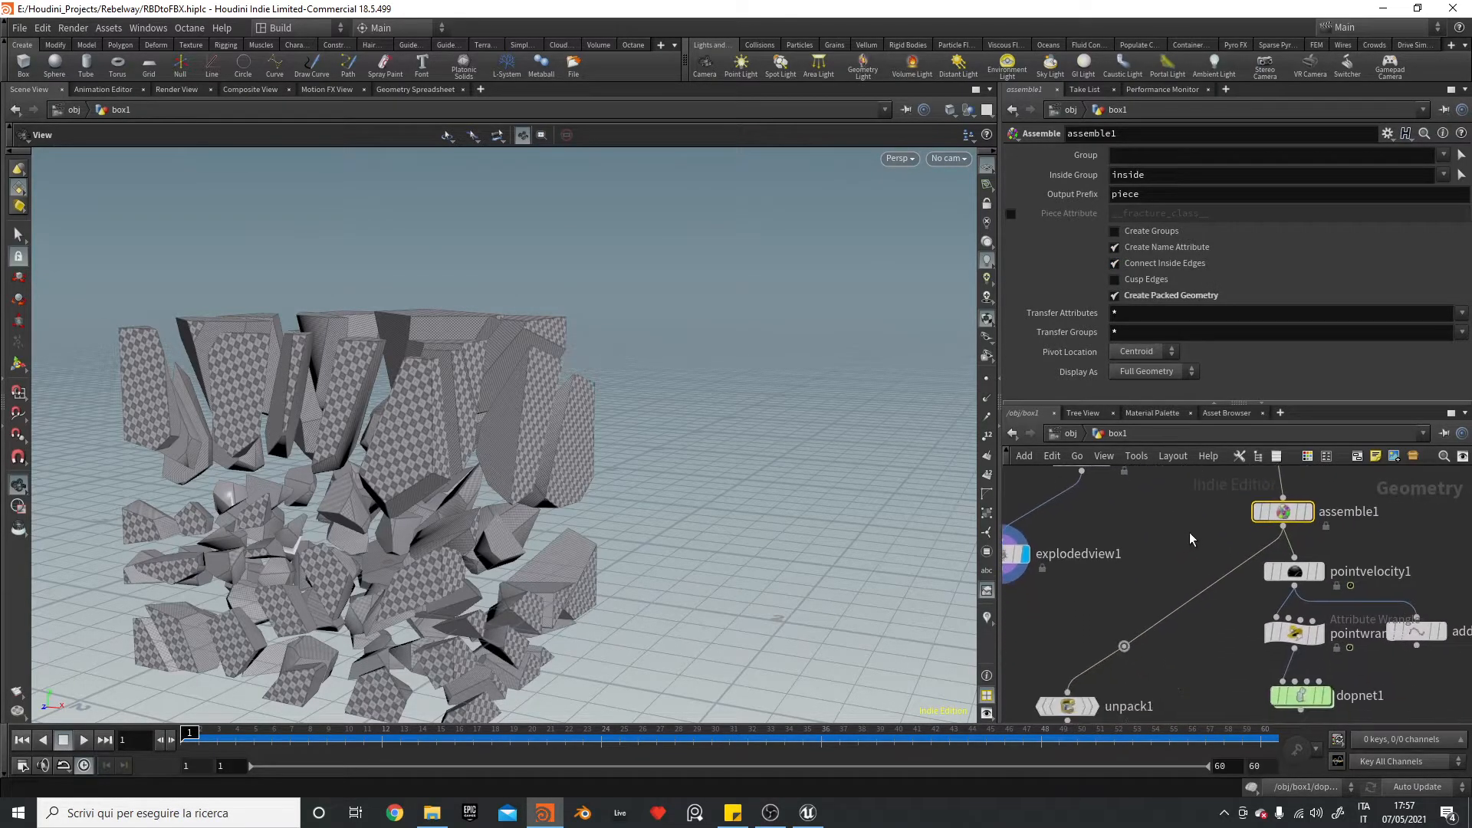
pyautogui.moveTo(1158, 588); pyautogui.dragTo(1185, 509, button='middle')
# - Display unpack1, move transformpieces1 below it, and connect unpack1 to the first input of transformpieces1
pyautogui.click(1129, 628)
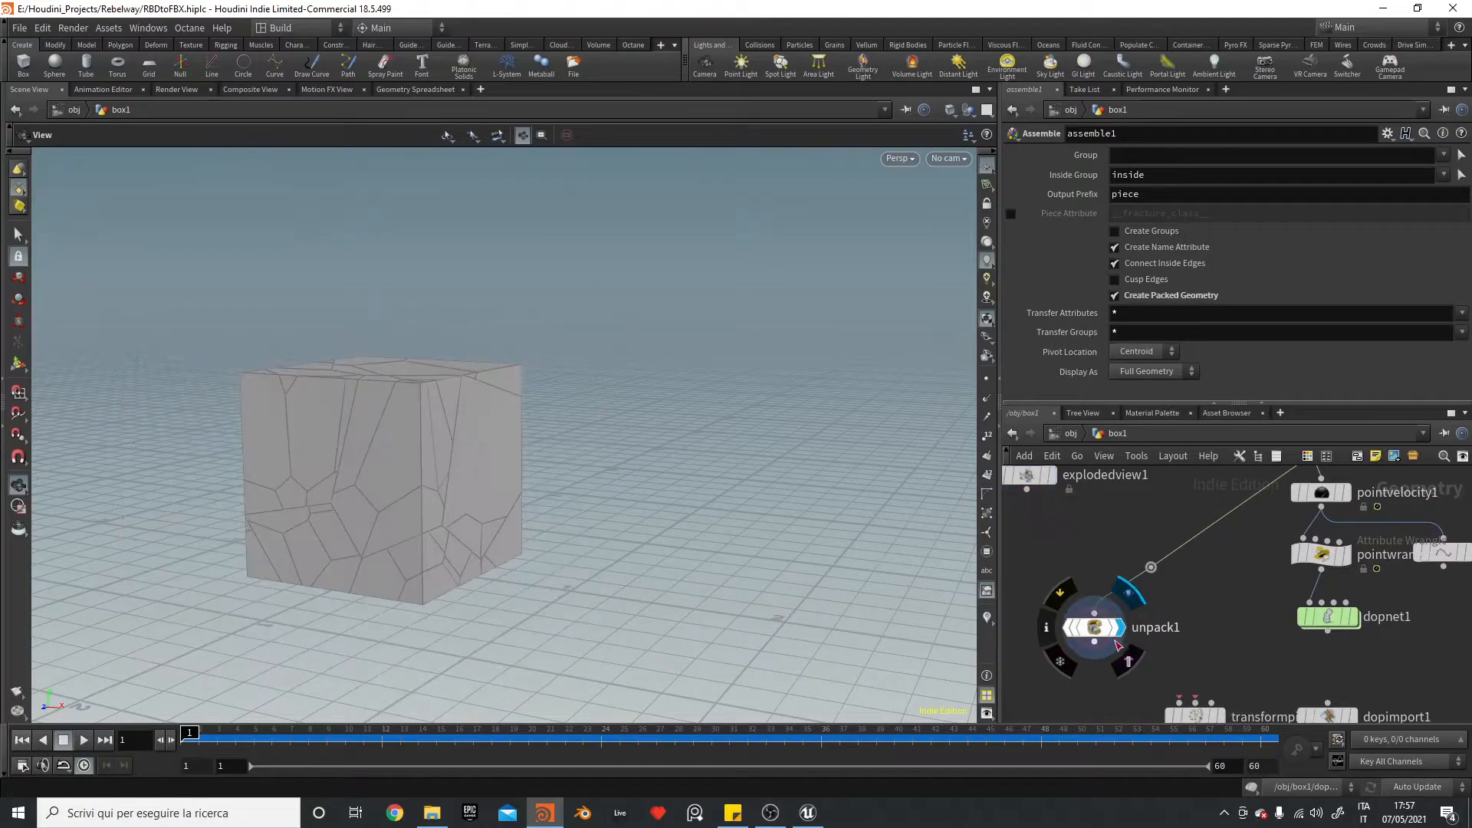
pyautogui.click(1094, 627)
pyautogui.moveTo(1232, 638); pyautogui.dragTo(1216, 532, button='middle')
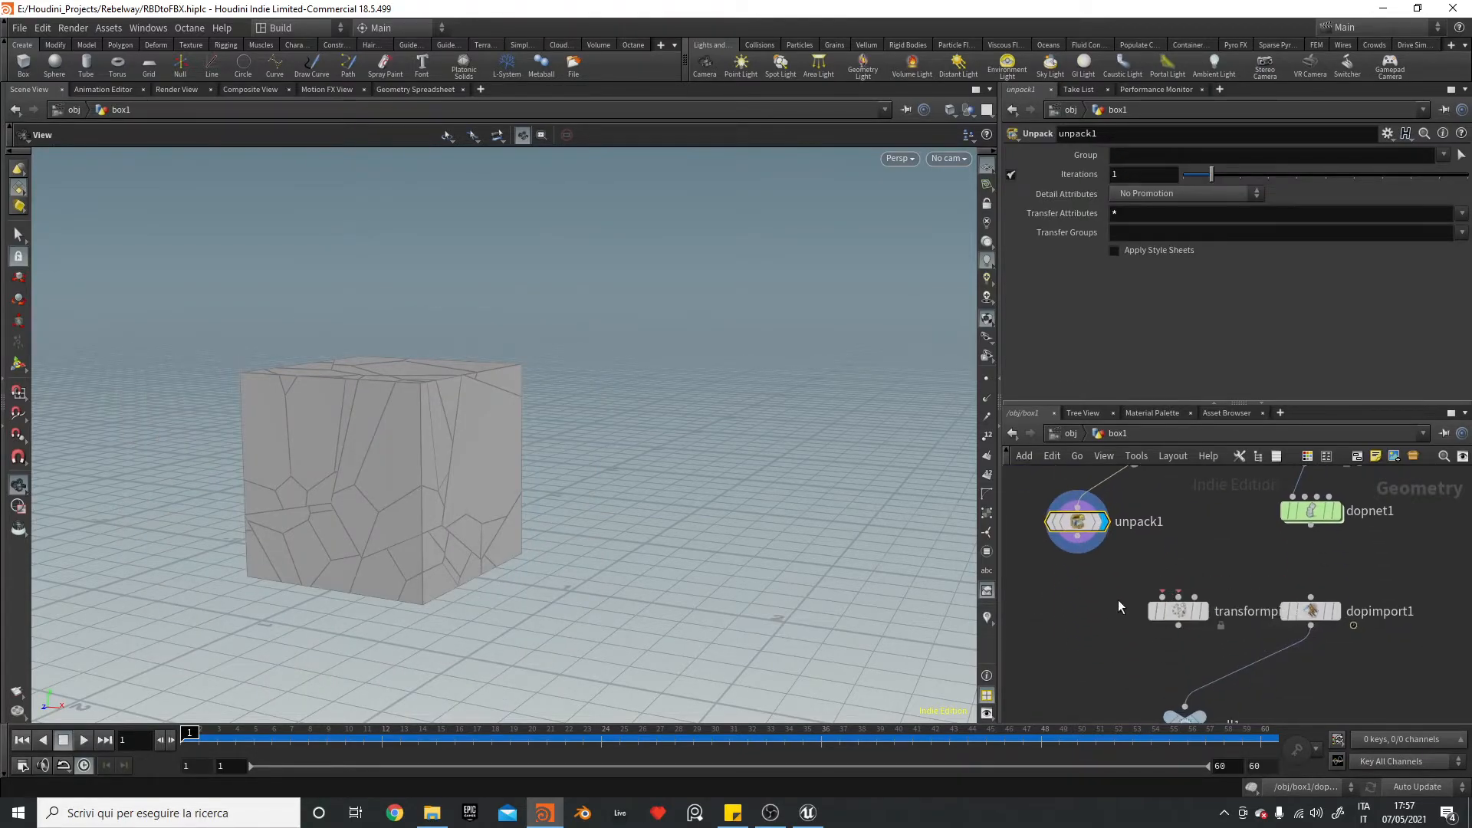
pyautogui.click(1174, 613)
pyautogui.moveTo(1177, 612); pyautogui.dragTo(1115, 685)
pyautogui.moveTo(1078, 546); pyautogui.dragTo(1086, 654)
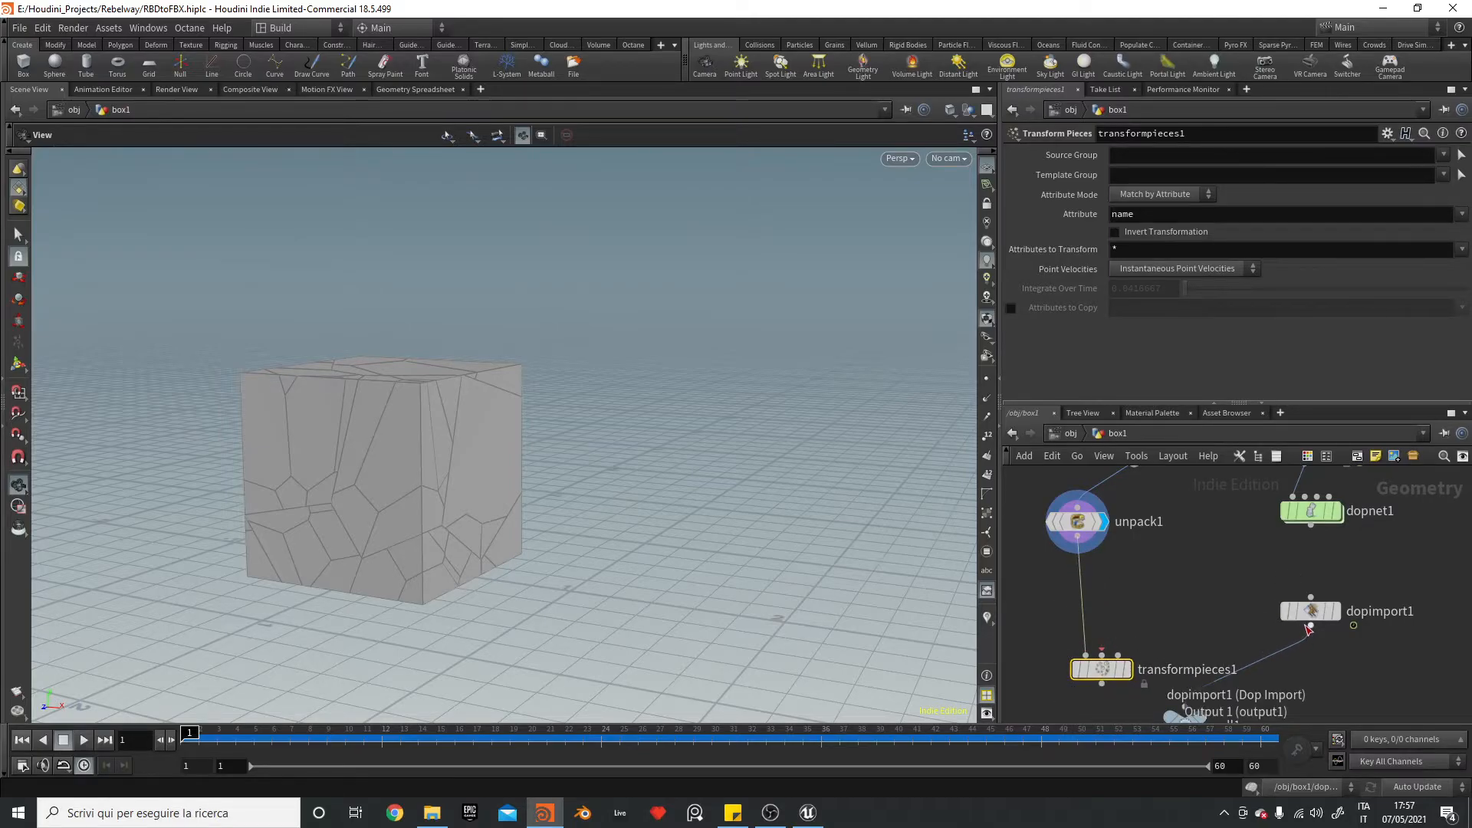
# - Add an Unpack node after dopimport1 and connect it to the second input of transformpieces1
pyautogui.press('Tab')
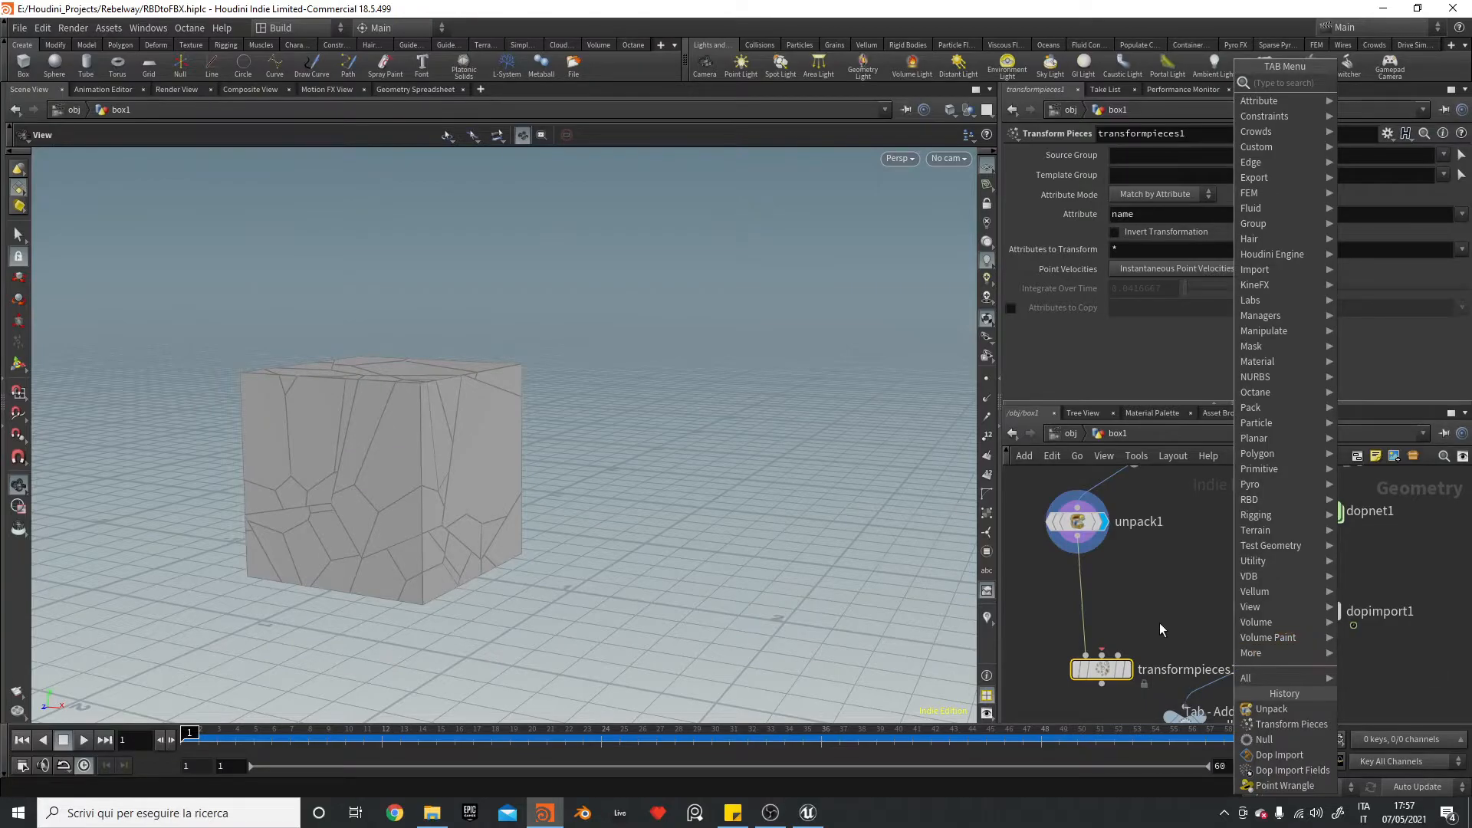
pyautogui.write('unpack')
pyautogui.press('Return')
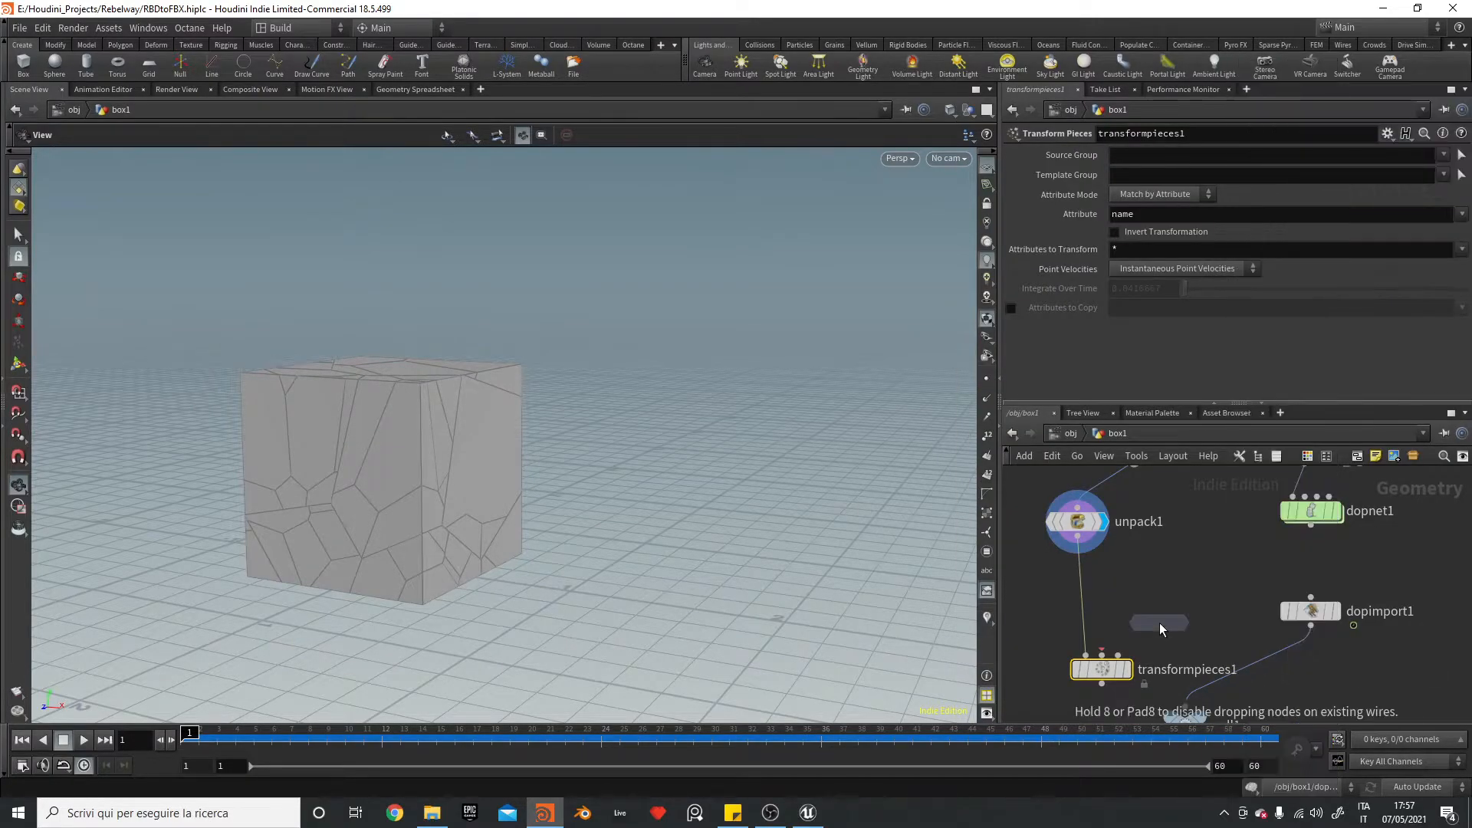
pyautogui.click(1221, 634)
pyautogui.moveTo(1311, 626); pyautogui.dragTo(1096, 694)
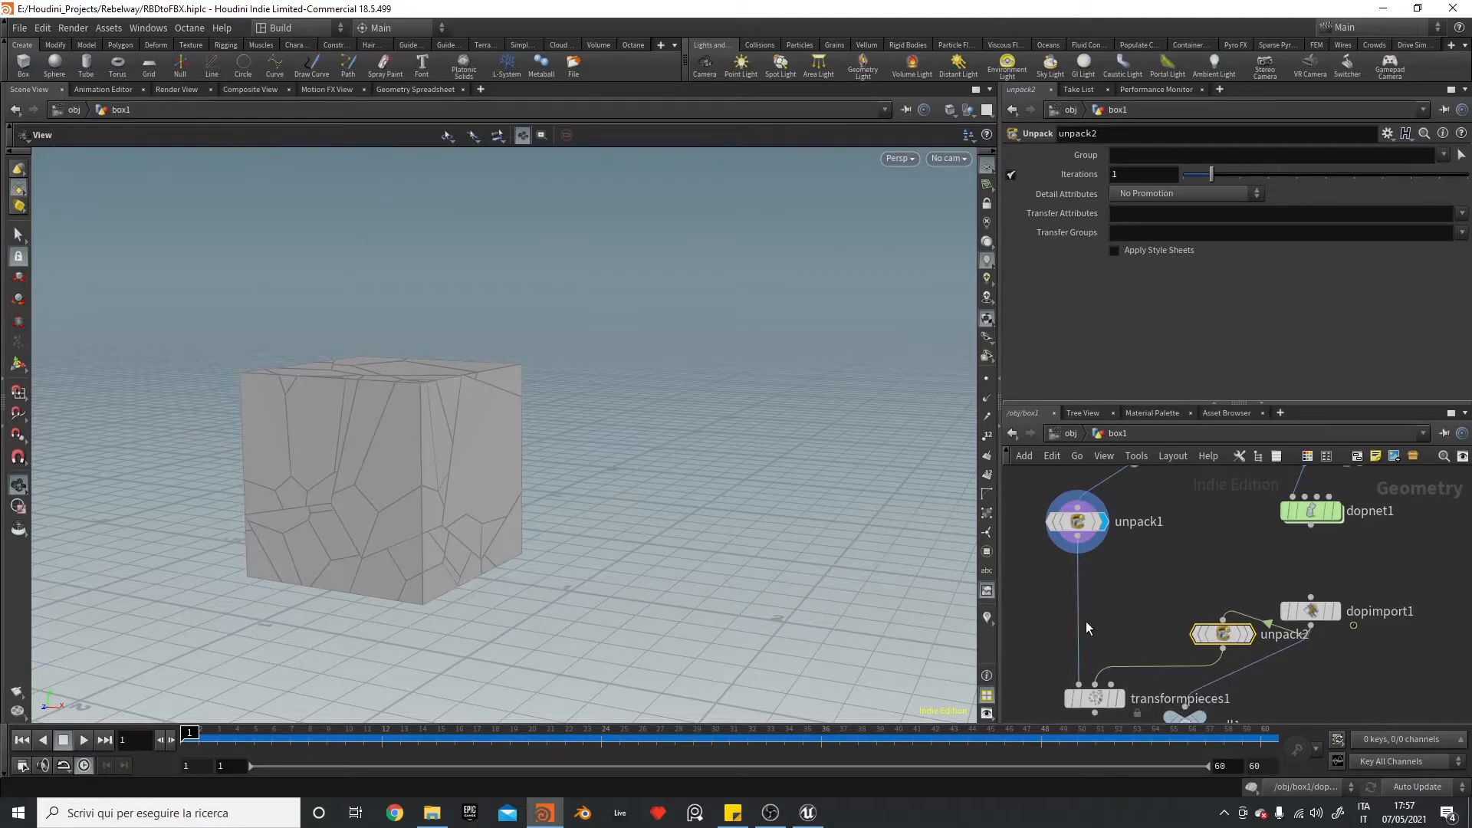
# - Set unpack2's Transfer Attributes to * and the Transfer Groups of both Unpack nodes to *
pyautogui.scroll(-3, 1104, 625)
pyautogui.click(1137, 214)
pyautogui.press('Return')
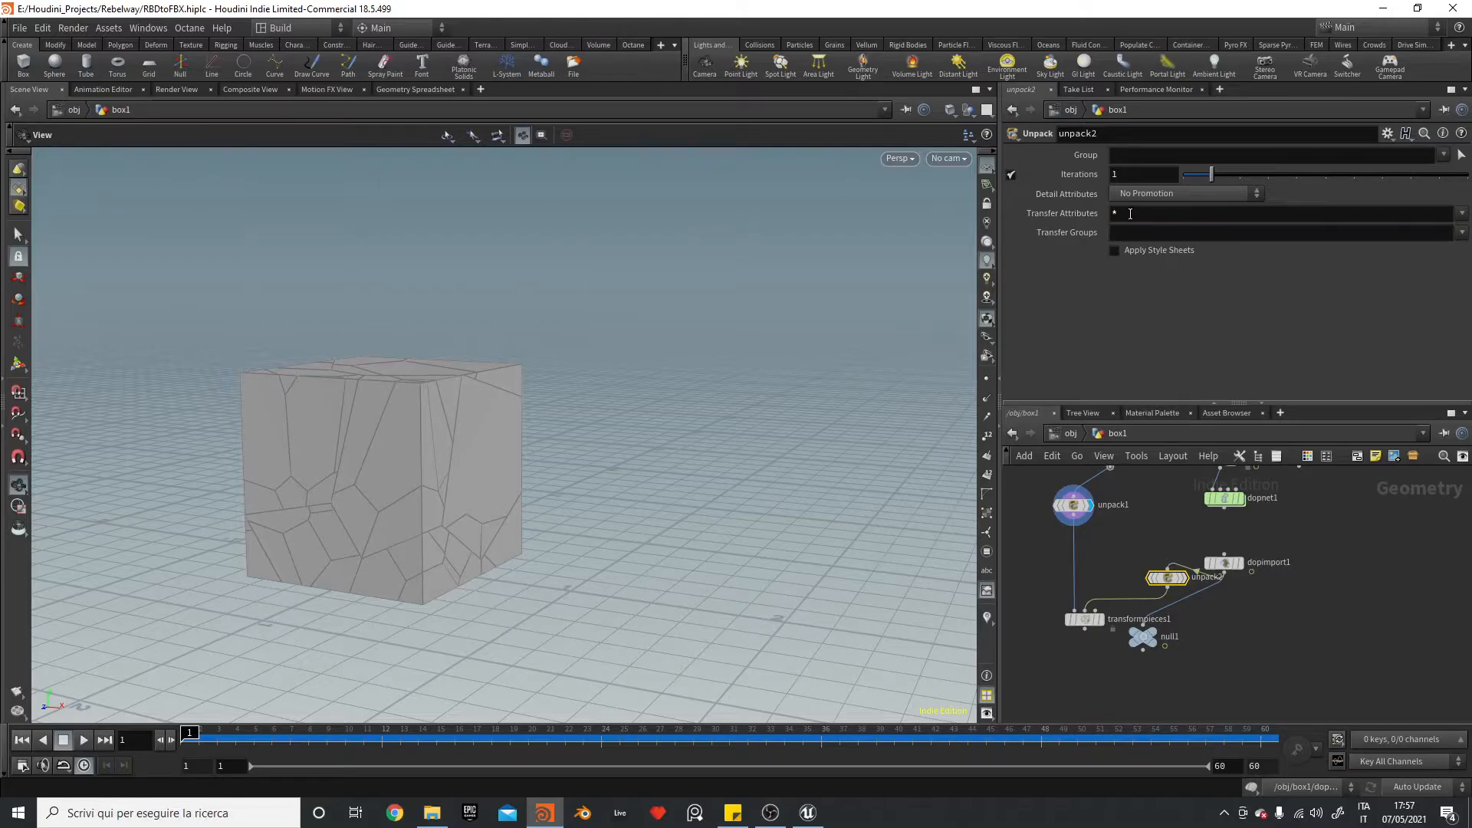
pyautogui.click(1142, 233)
pyautogui.write('*')
pyautogui.press('Return')
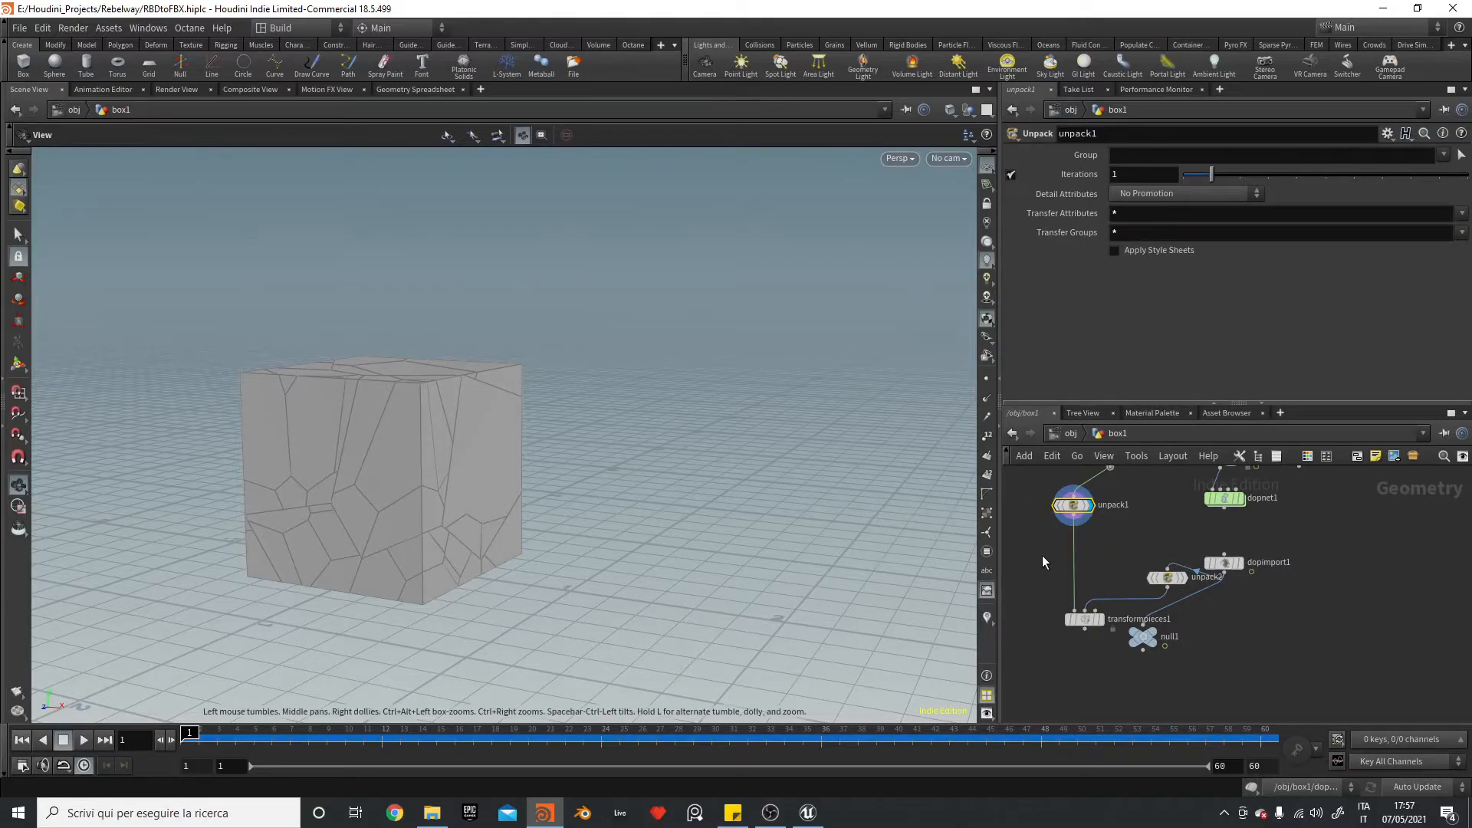
pyautogui.moveTo(1167, 597); pyautogui.dragTo(1167, 597)
pyautogui.click(1150, 232)
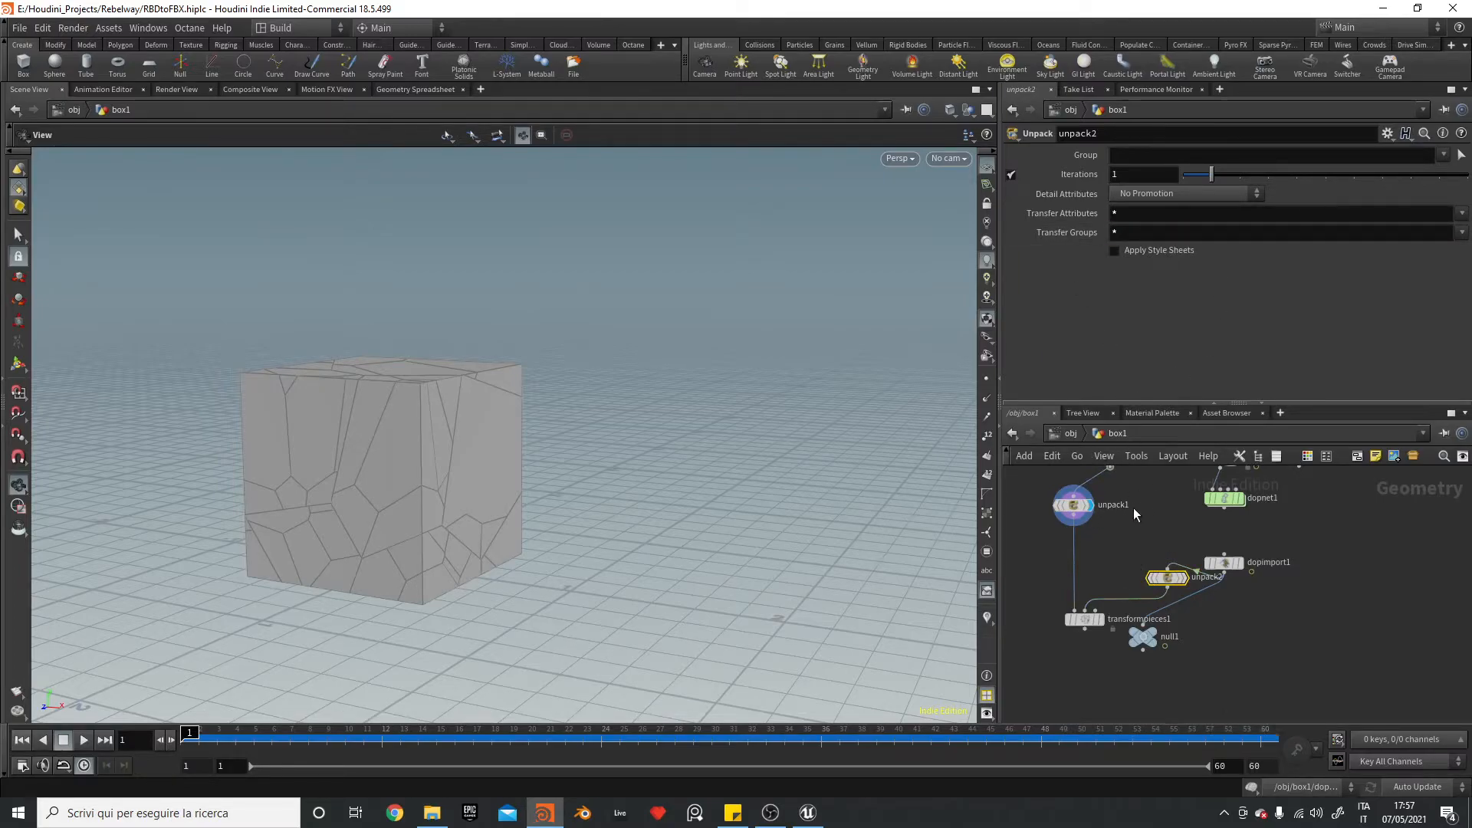
# - Check unpack1's output through connected copies of visualize_uvs2 and explodedview1, delete the copies, and display unpack1 again
pyautogui.scroll(-1, 1130, 509)
pyautogui.moveTo(1163, 519); pyautogui.dragTo(1259, 629, button='middle')
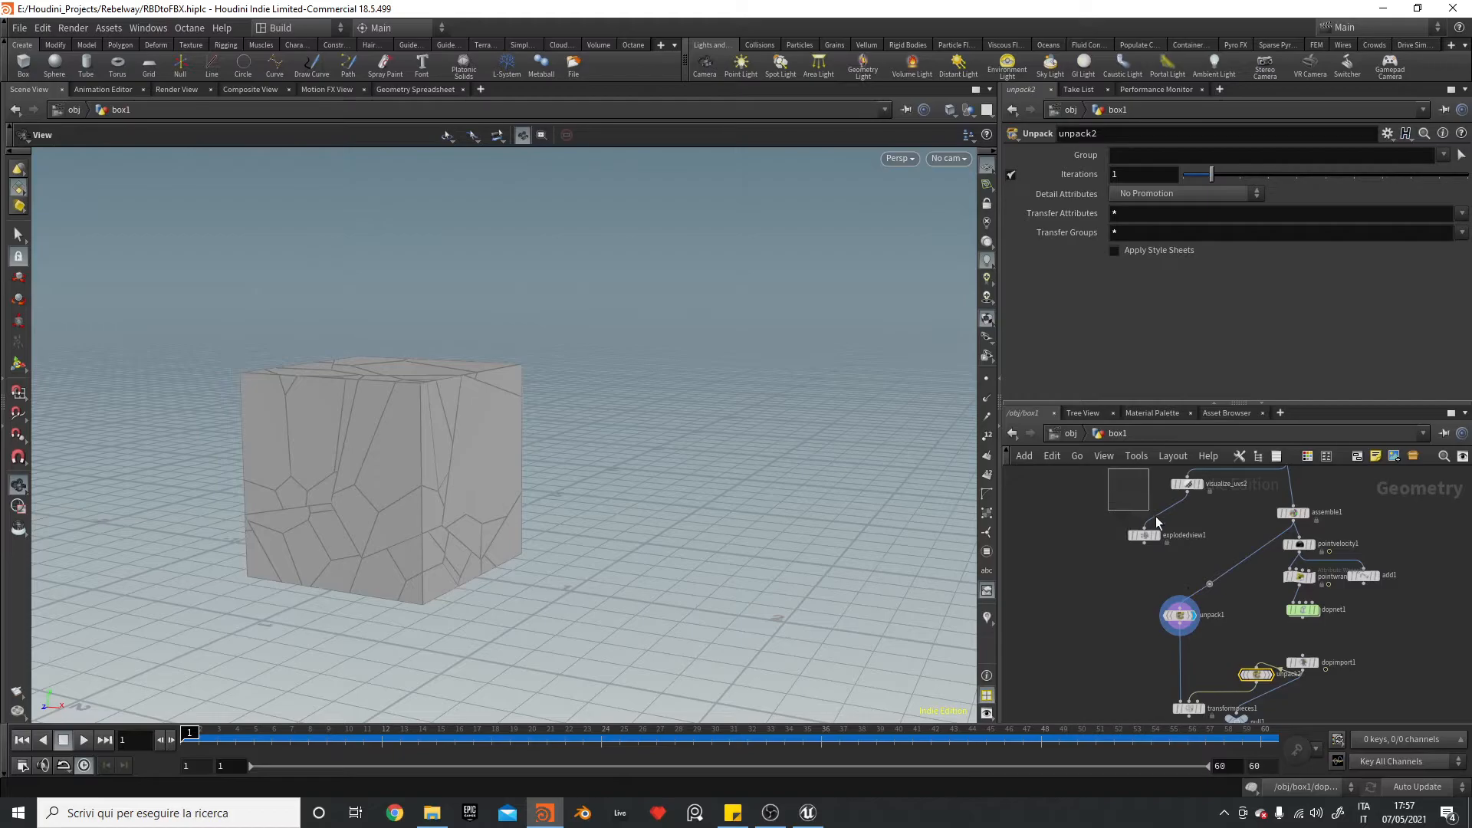
pyautogui.moveTo(1149, 515); pyautogui.dragTo(1175, 509)
pyautogui.hotkey('ctrl', 'c')
pyautogui.hotkey('ctrl', 'v')
pyautogui.moveTo(1114, 587); pyautogui.dragTo(1091, 639)
pyautogui.click(1062, 683)
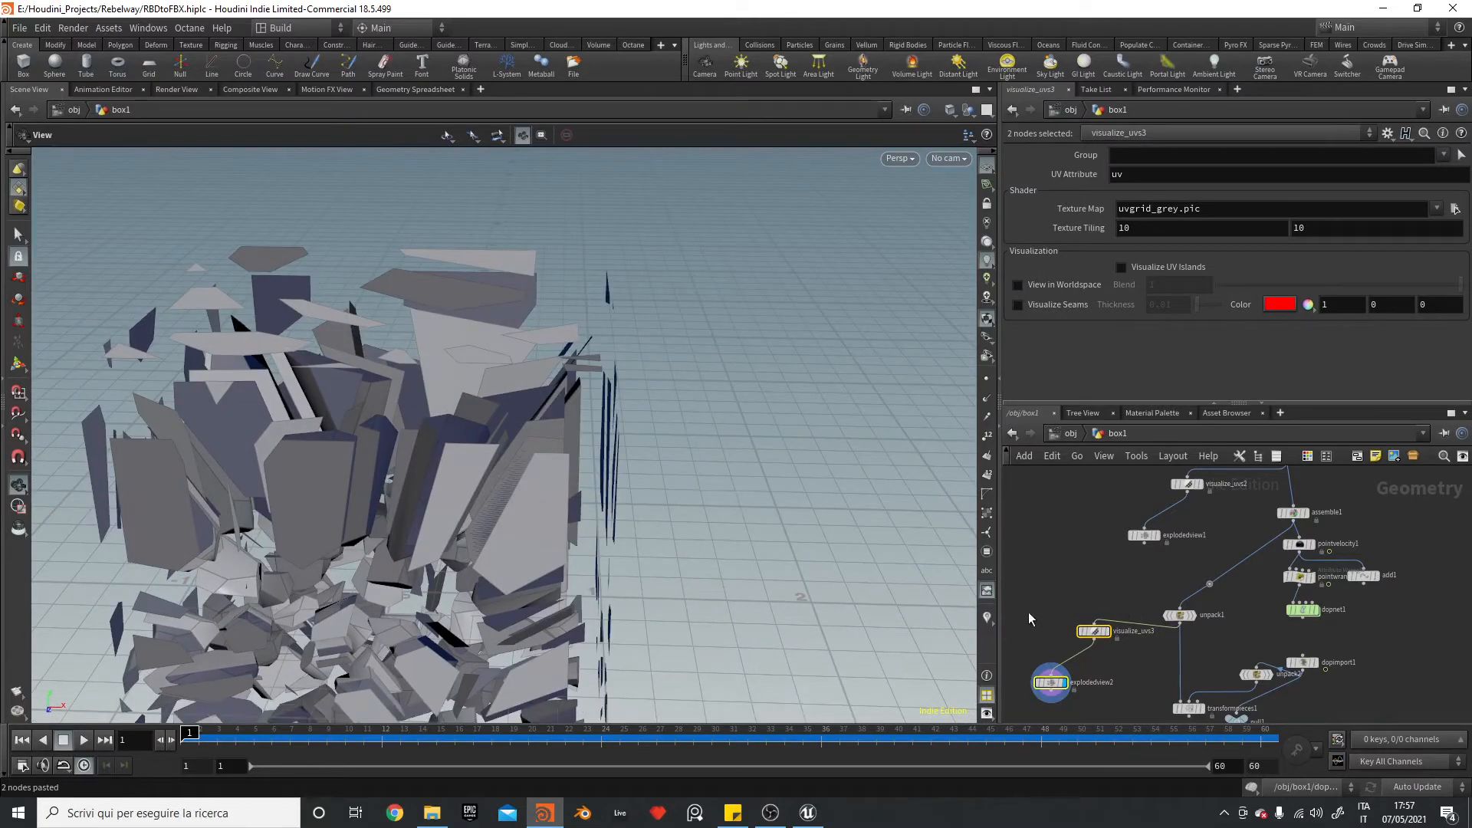
pyautogui.press('Delete')
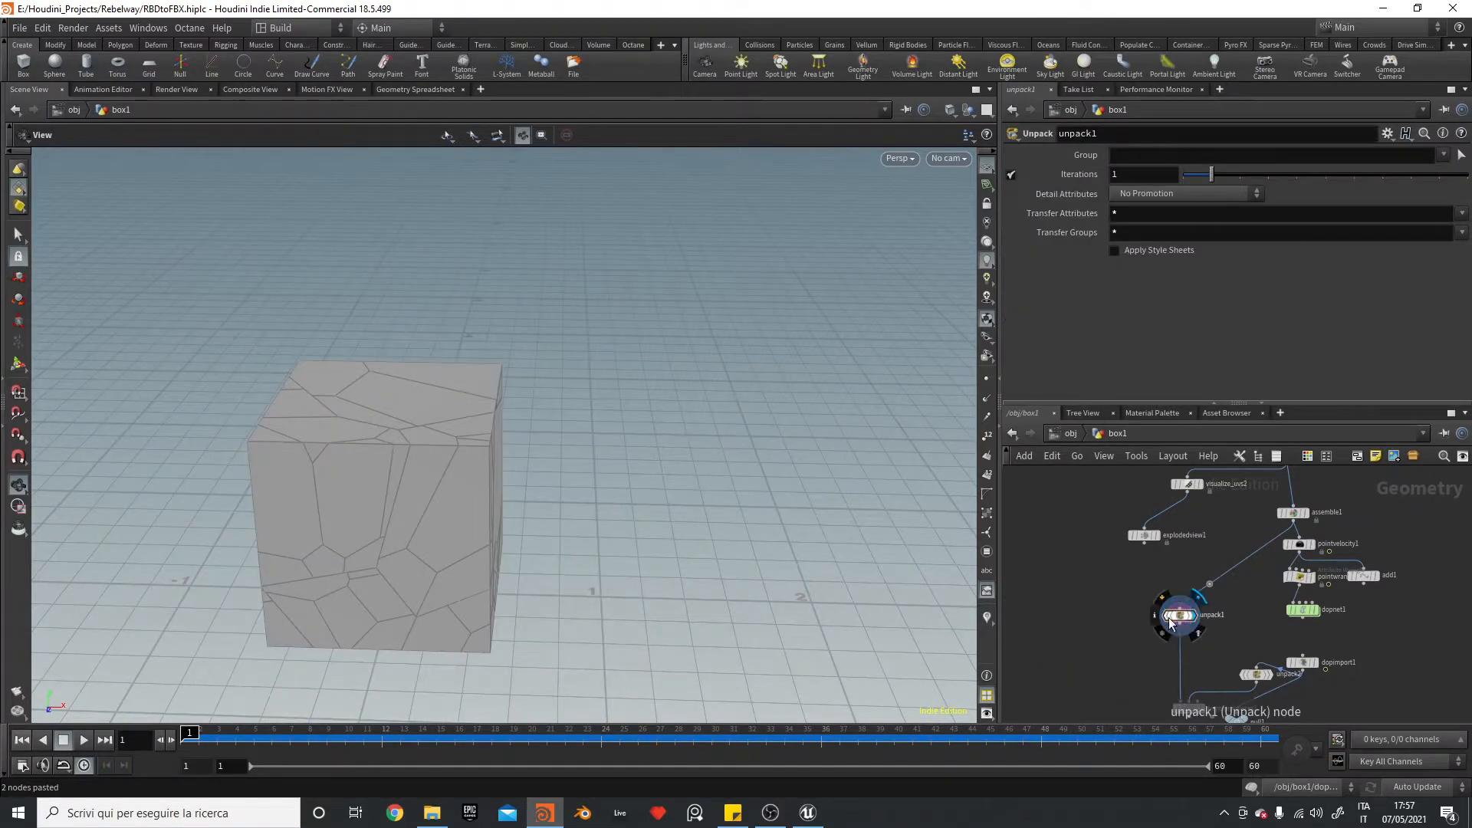
pyautogui.rightClick(1236, 710)
pyautogui.click(1203, 645)
# - Move null1 and dopimport1 apart and insert a Time Shift node on the wire between them
pyautogui.moveTo(1215, 651); pyautogui.dragTo(1151, 536, button='middle')
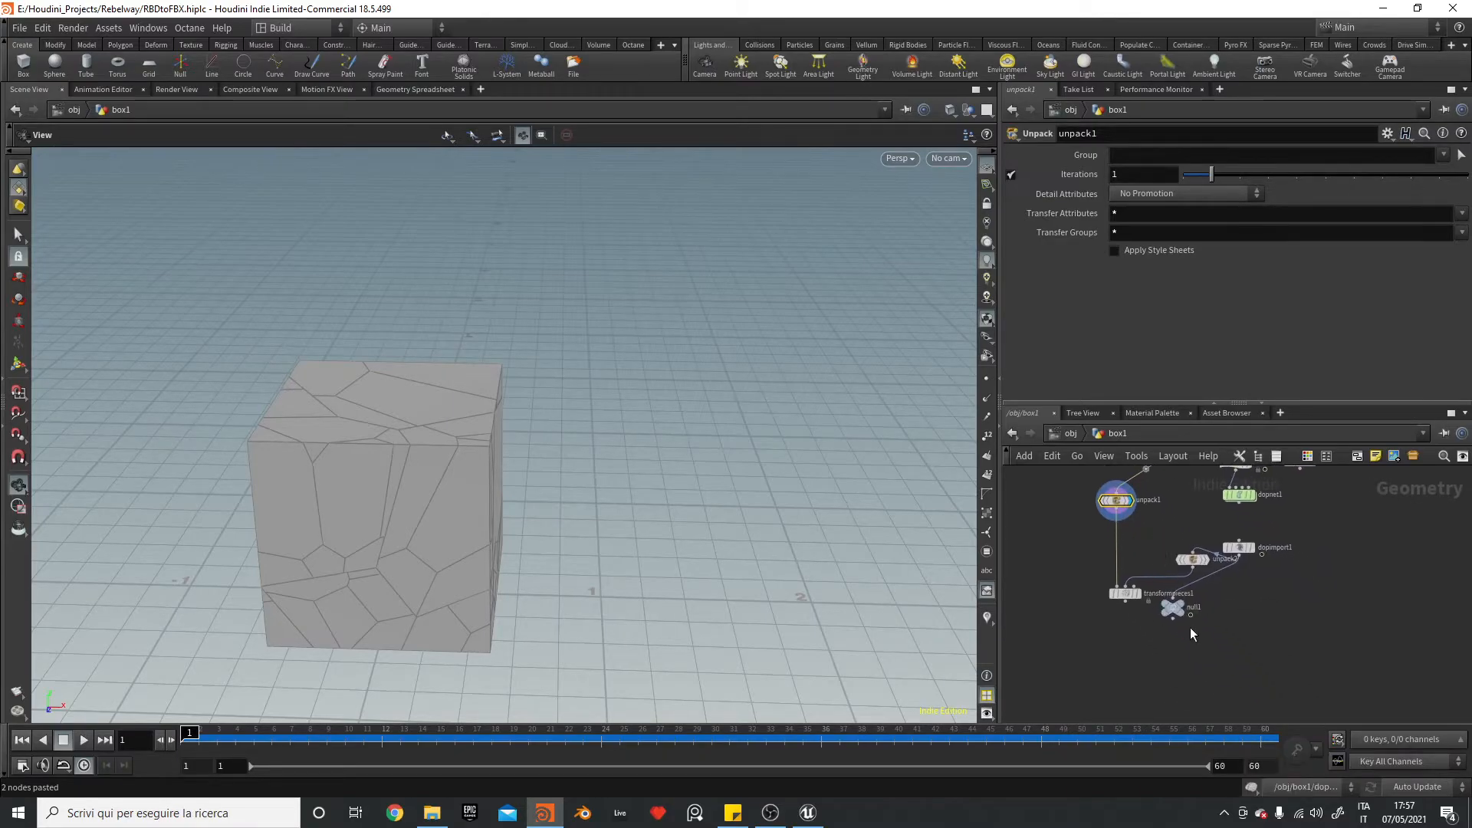
pyautogui.moveTo(1231, 642); pyautogui.dragTo(1289, 678)
pyautogui.moveTo(1246, 540); pyautogui.dragTo(1268, 523)
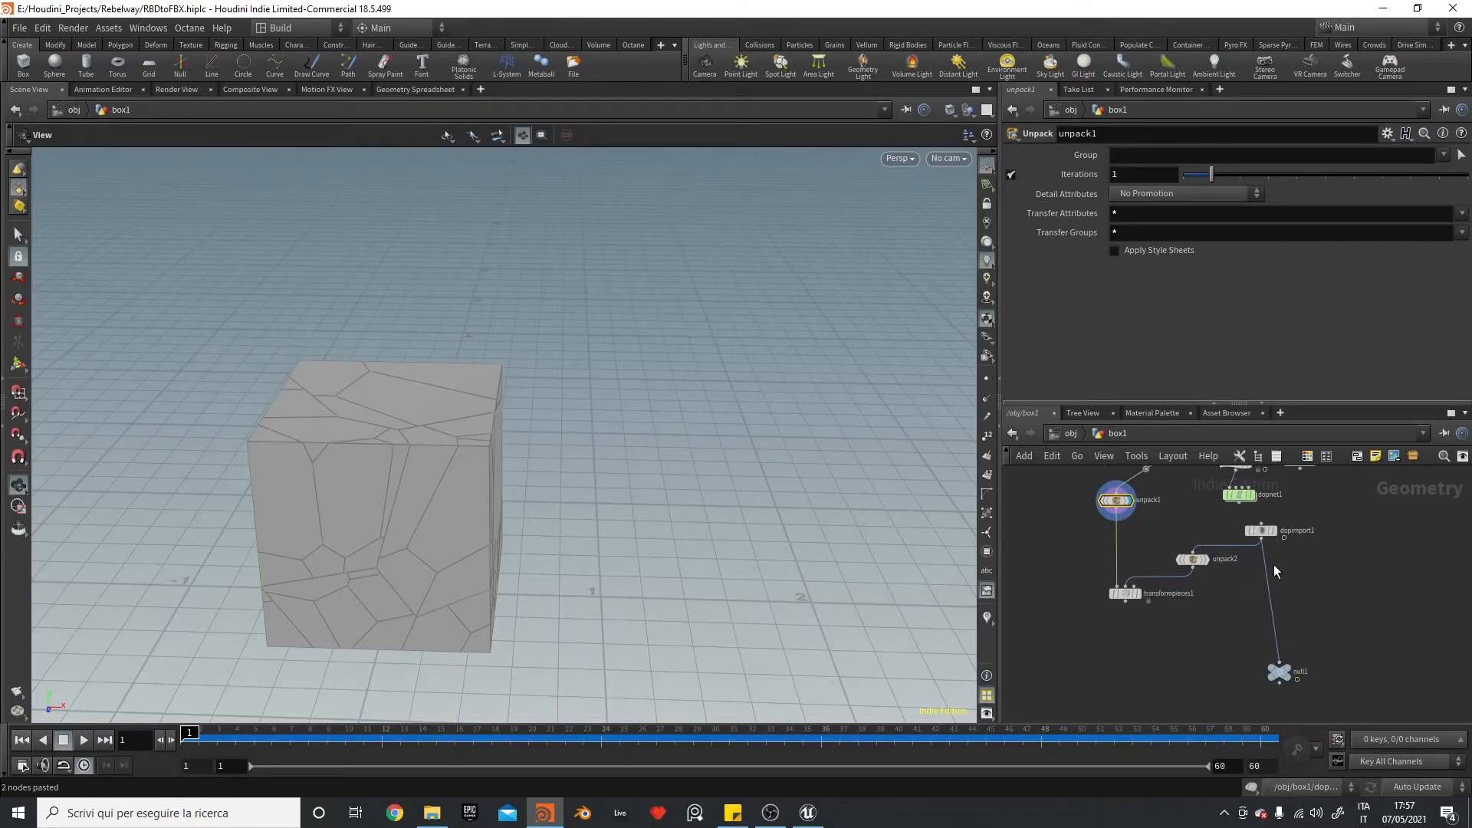
pyautogui.press('Tab')
pyautogui.write('times')
pyautogui.press('Return')
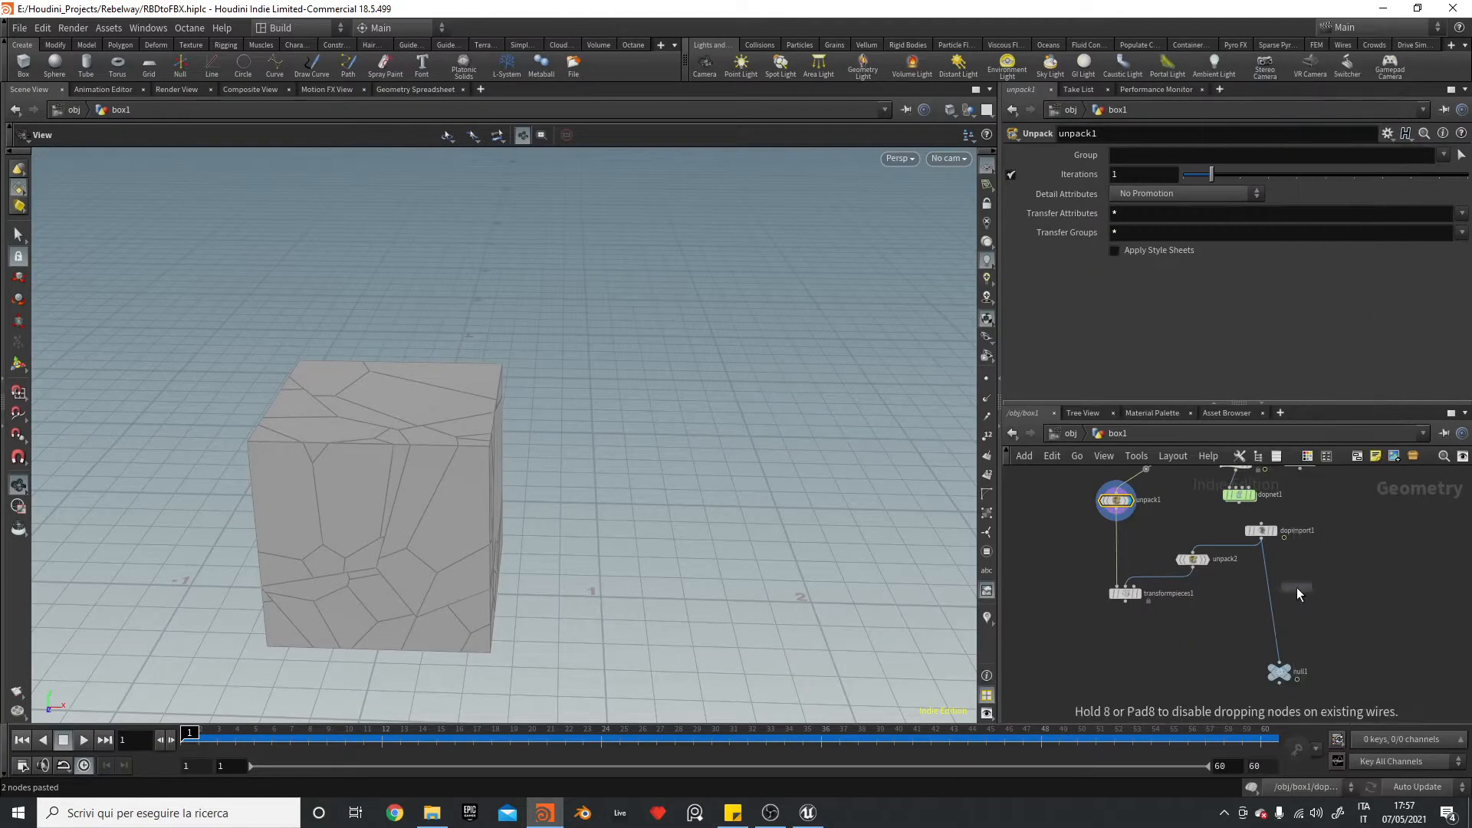
pyautogui.click(1265, 583)
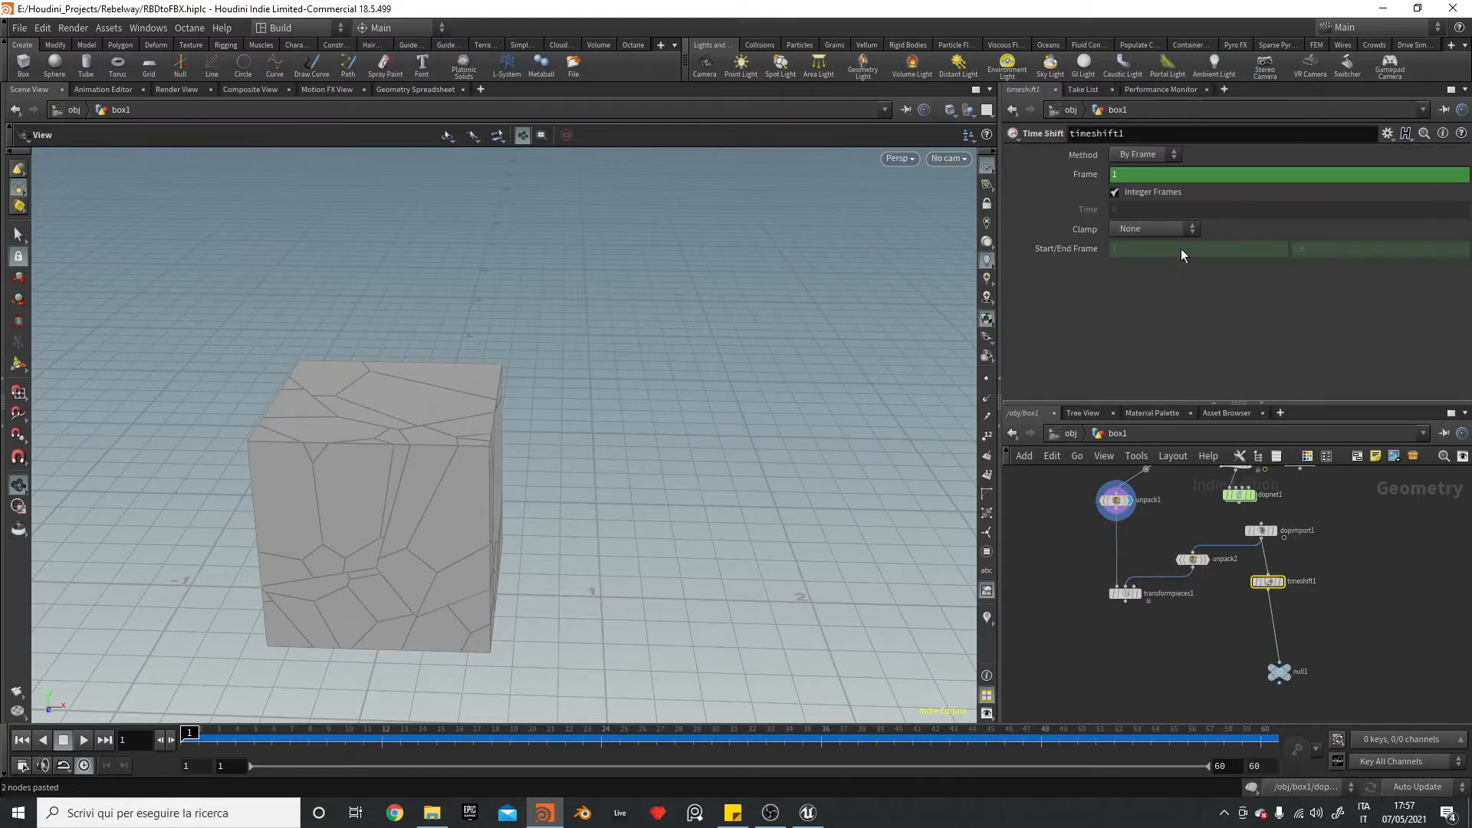
# - Delete the channels on timeshift1's Frame parameter and connect timeshift1 to the third input of transformpieces1
pyautogui.rightClick(1082, 175)
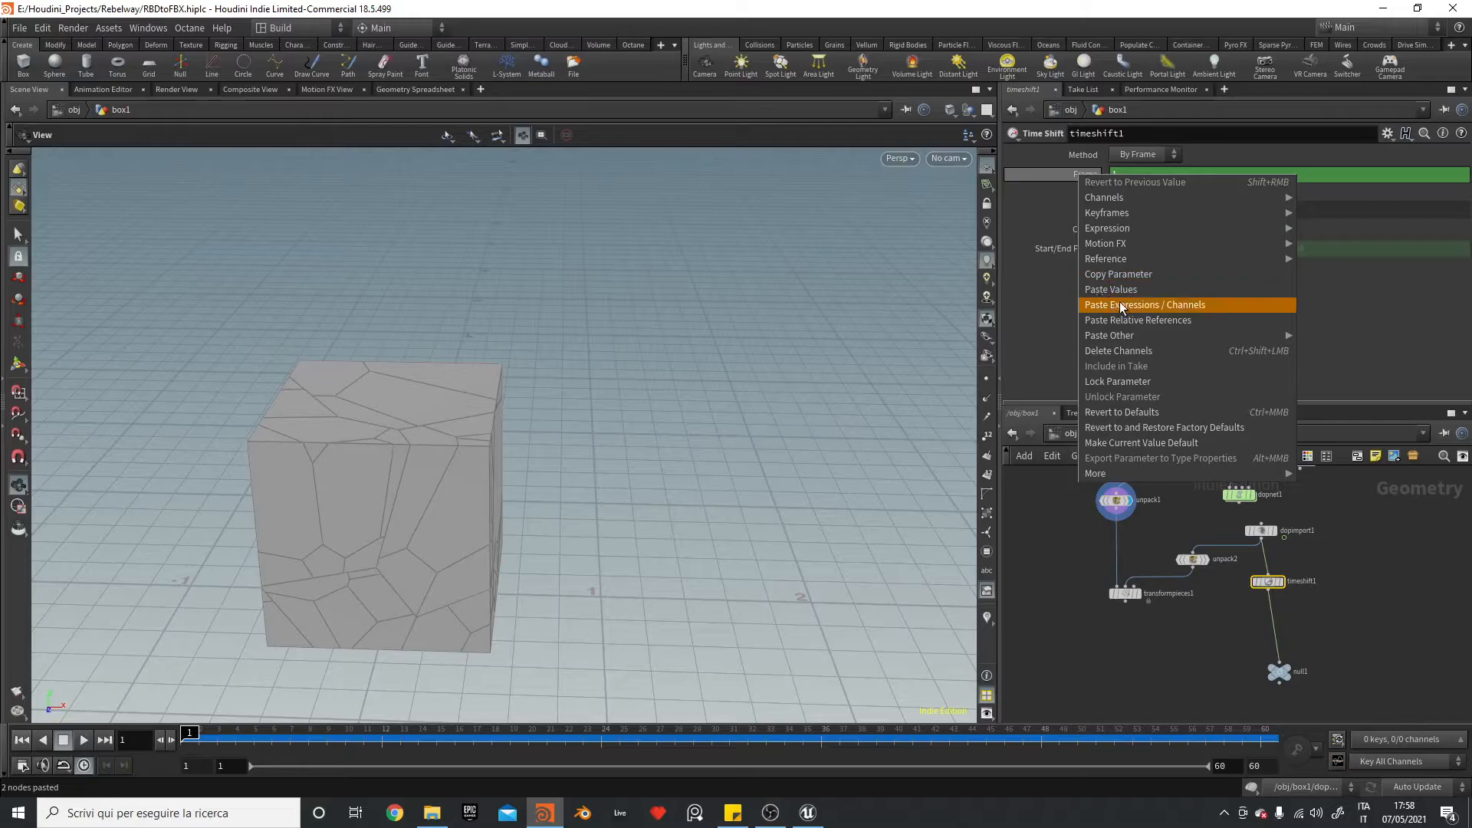
pyautogui.click(1135, 350)
pyautogui.moveTo(1271, 592); pyautogui.dragTo(1221, 574)
pyautogui.click(1171, 597)
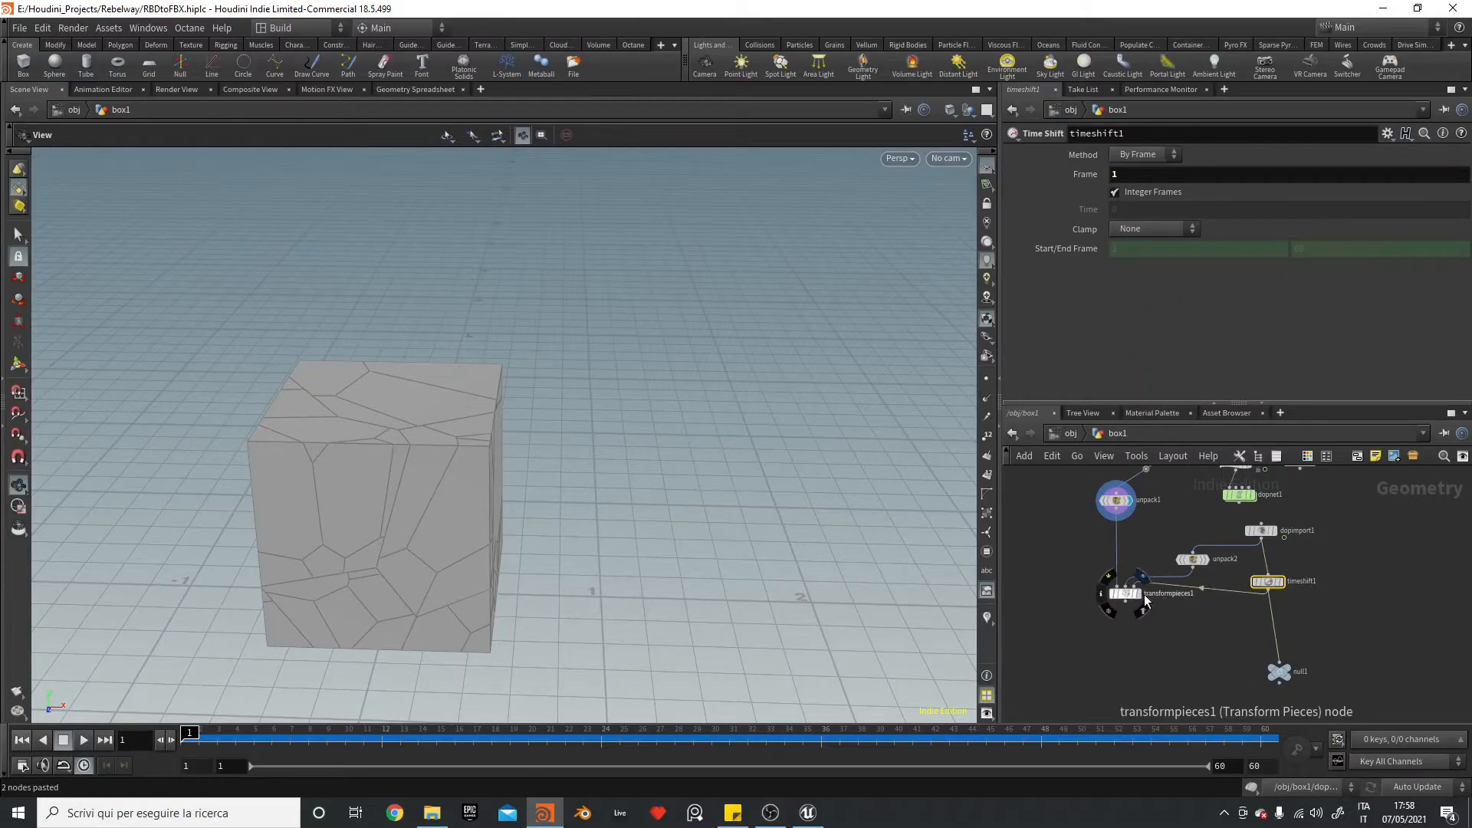
# - Display transformpieces1 and move the timeline to frame 10 to check the transformed pieces
pyautogui.click(1137, 593)
pyautogui.moveTo(192, 736); pyautogui.dragTo(346, 736)
pyautogui.scroll(-3, 1184, 522)
pyautogui.moveTo(1183, 522); pyautogui.dragTo(1178, 597, button='middle')
pyautogui.scroll(4, 1169, 566)
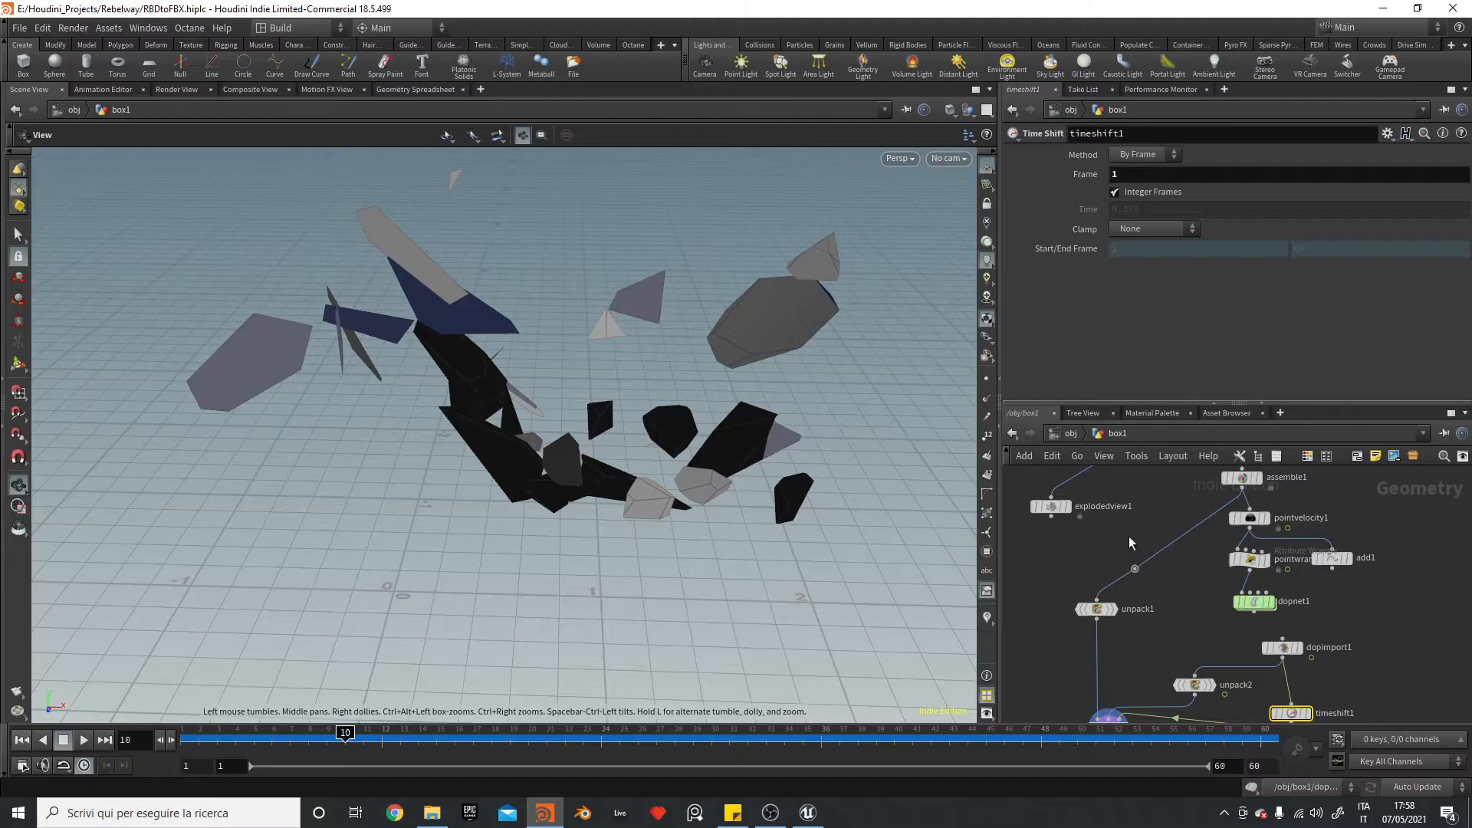
# - Cut the wire from assemble1 to unpack1 and delete unpack1
pyautogui.moveTo(1128, 529); pyautogui.dragTo(1200, 578)
pyautogui.click(1099, 609)
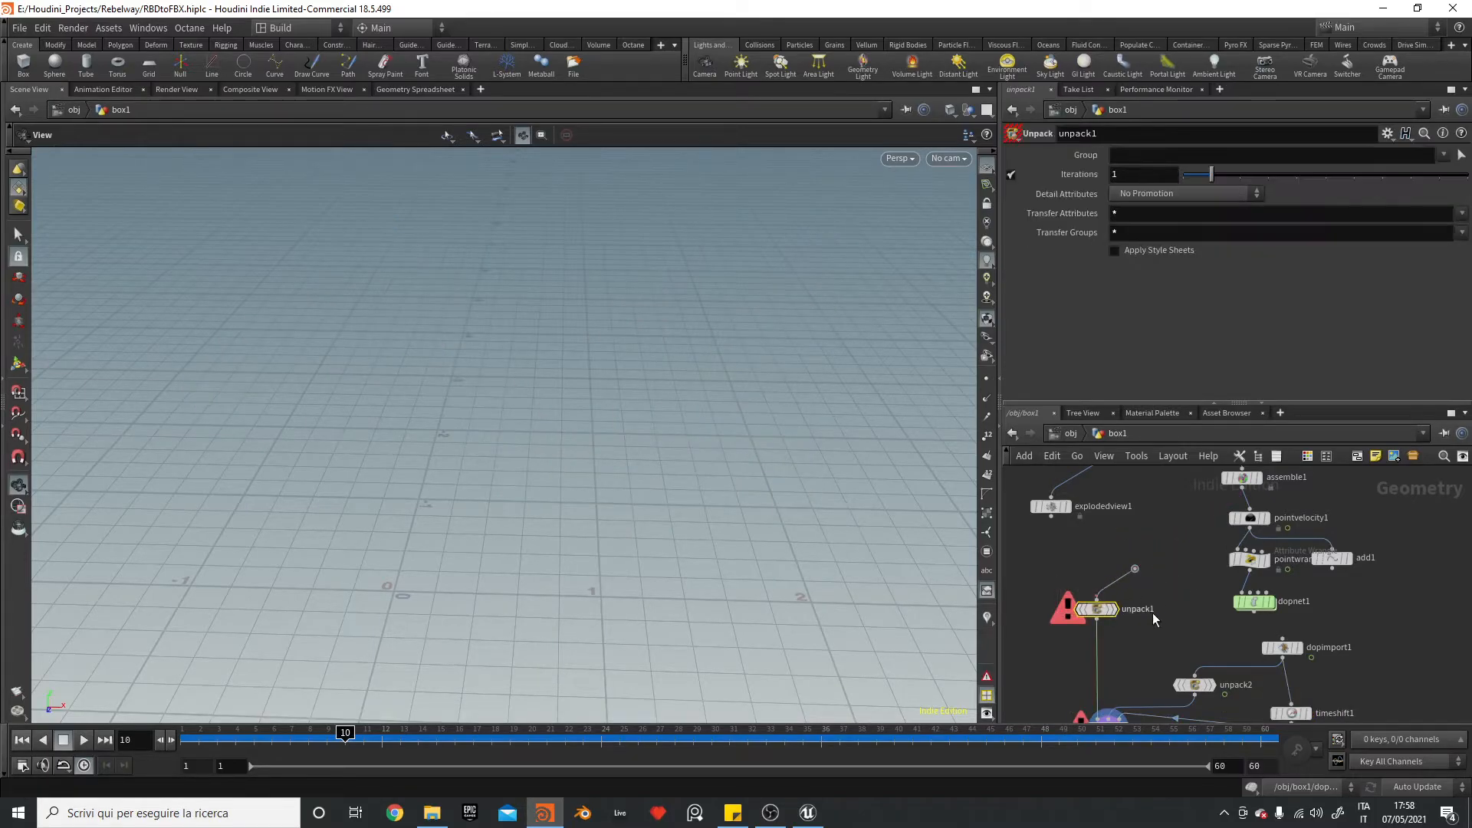
pyautogui.press('Delete')
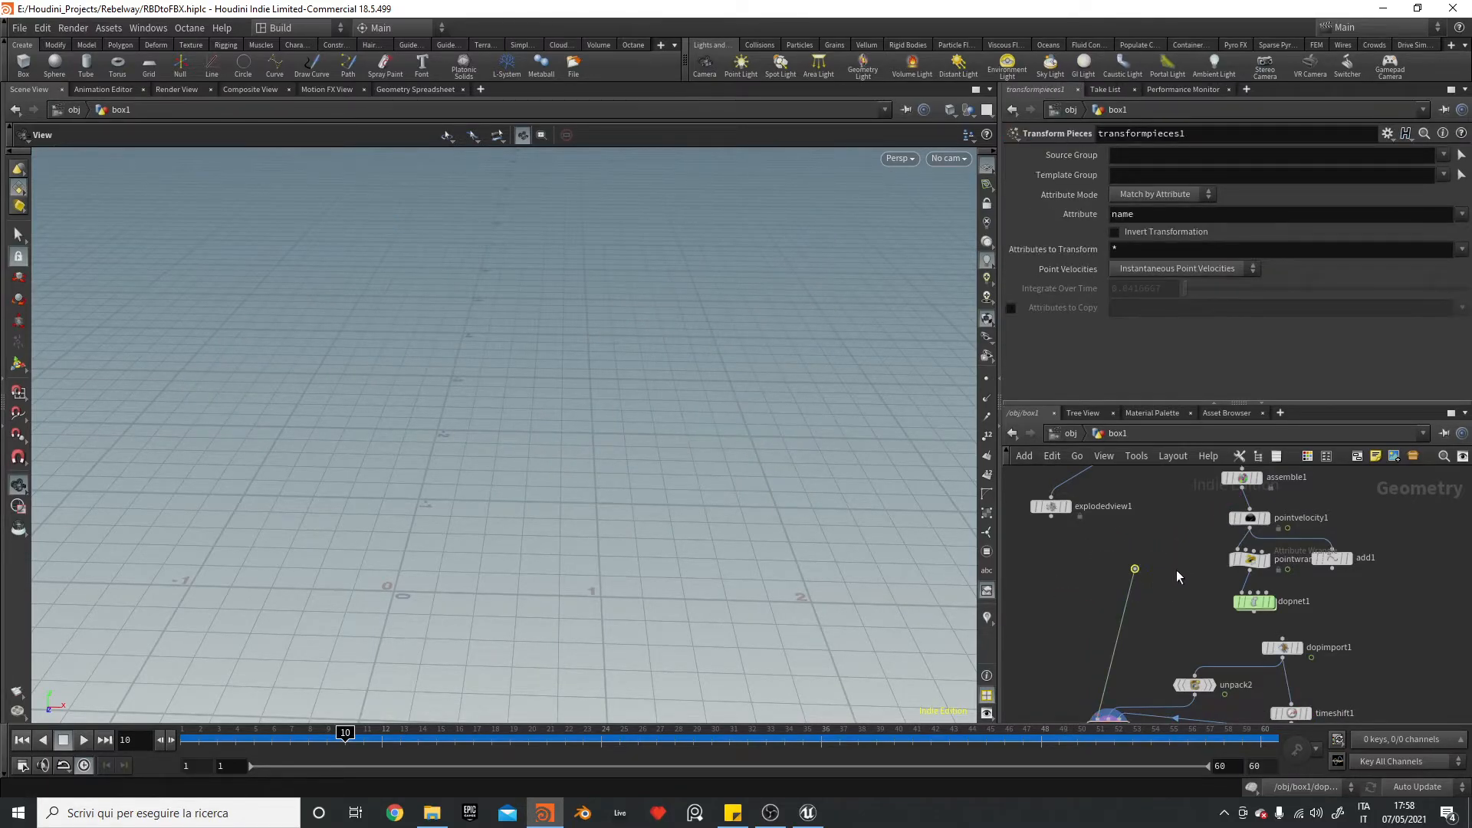
pyautogui.scroll(-2, 1181, 521)
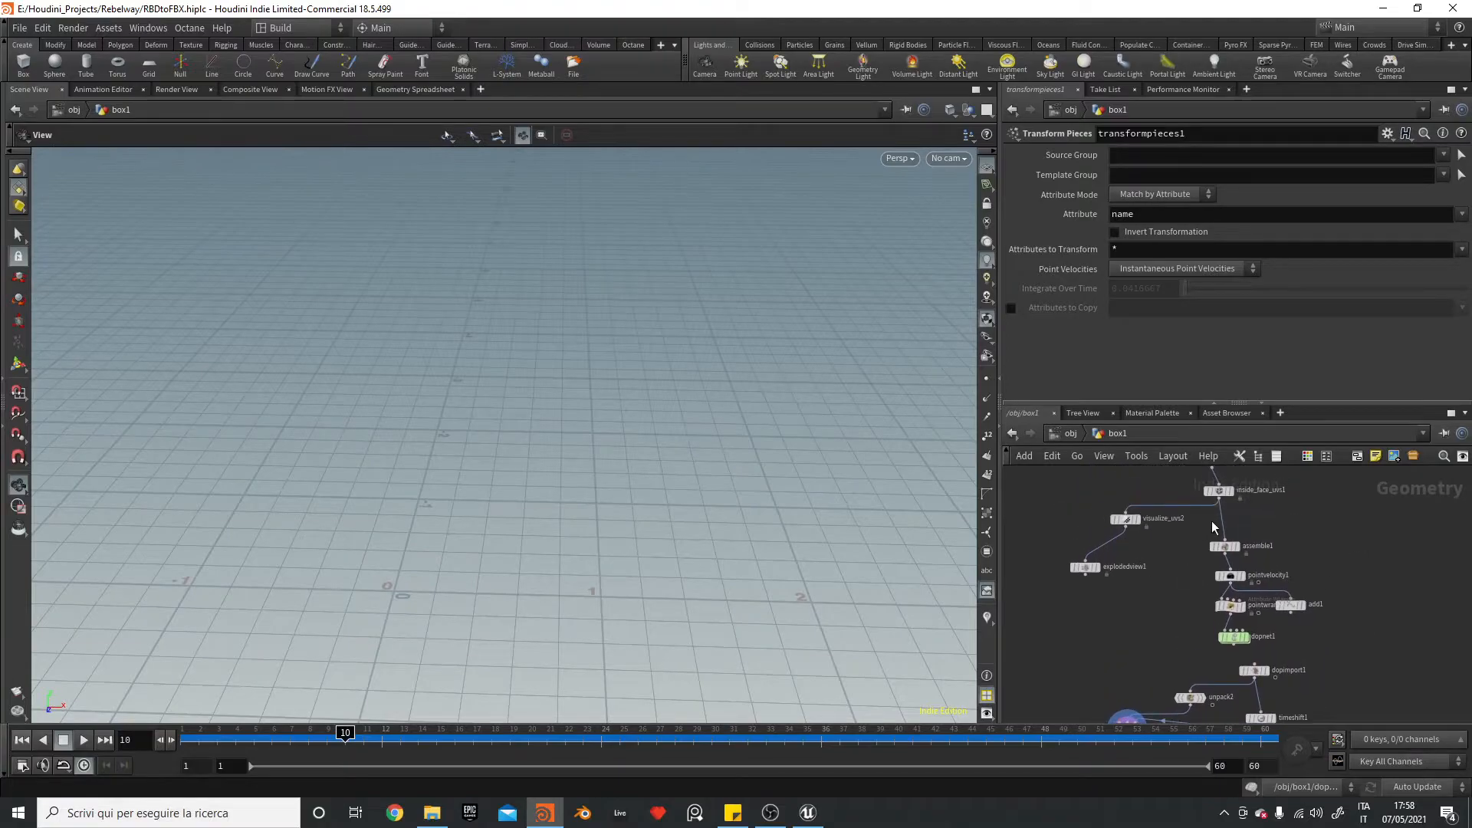
pyautogui.click(1218, 502)
pyautogui.moveTo(1143, 646); pyautogui.dragTo(1145, 548, button='middle')
pyautogui.press('Escape')
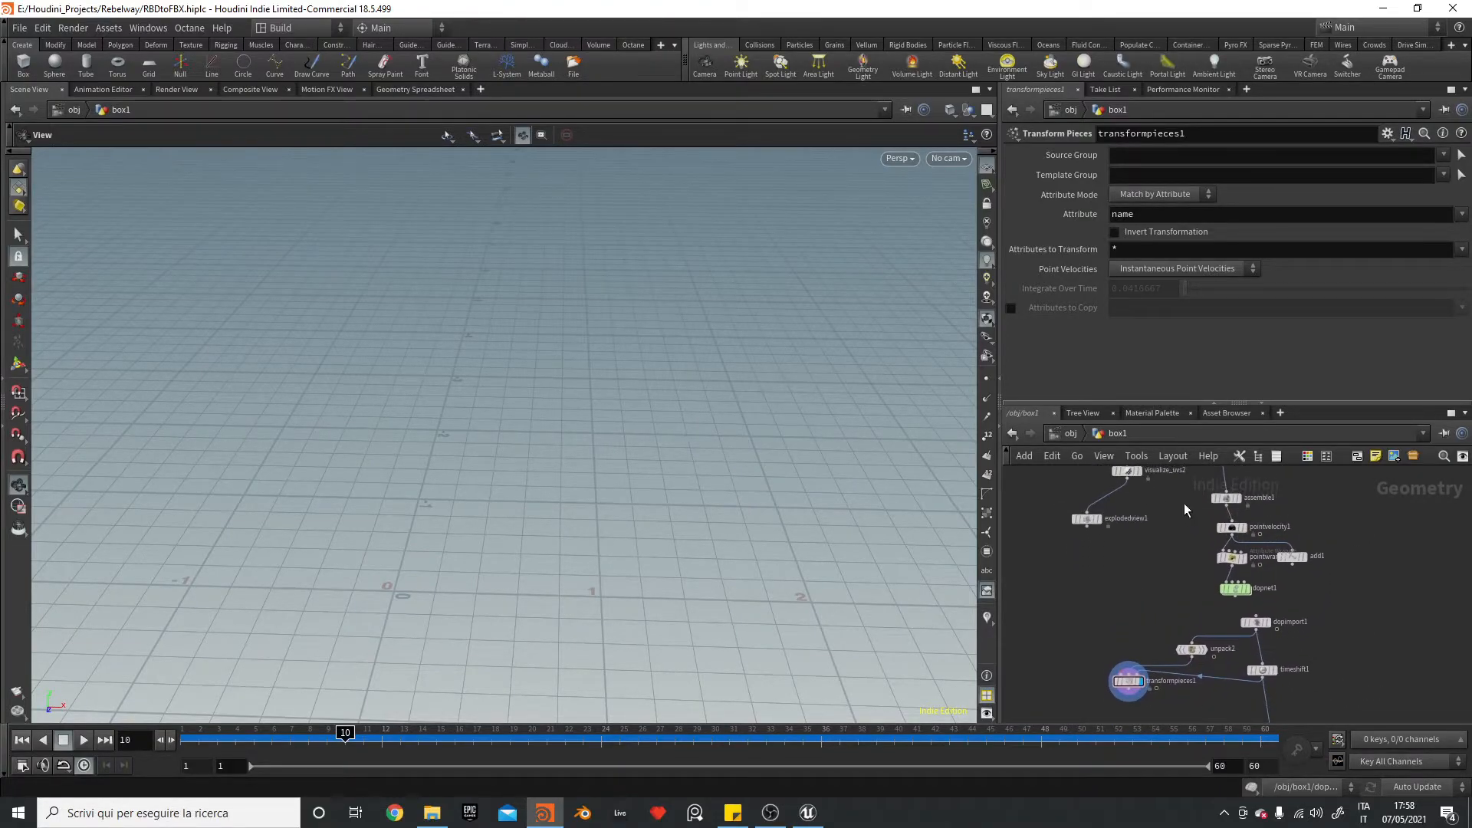
# - Add an Assemble node in the free space above transformpieces1
pyautogui.press('Tab')
pyautogui.write('ass')
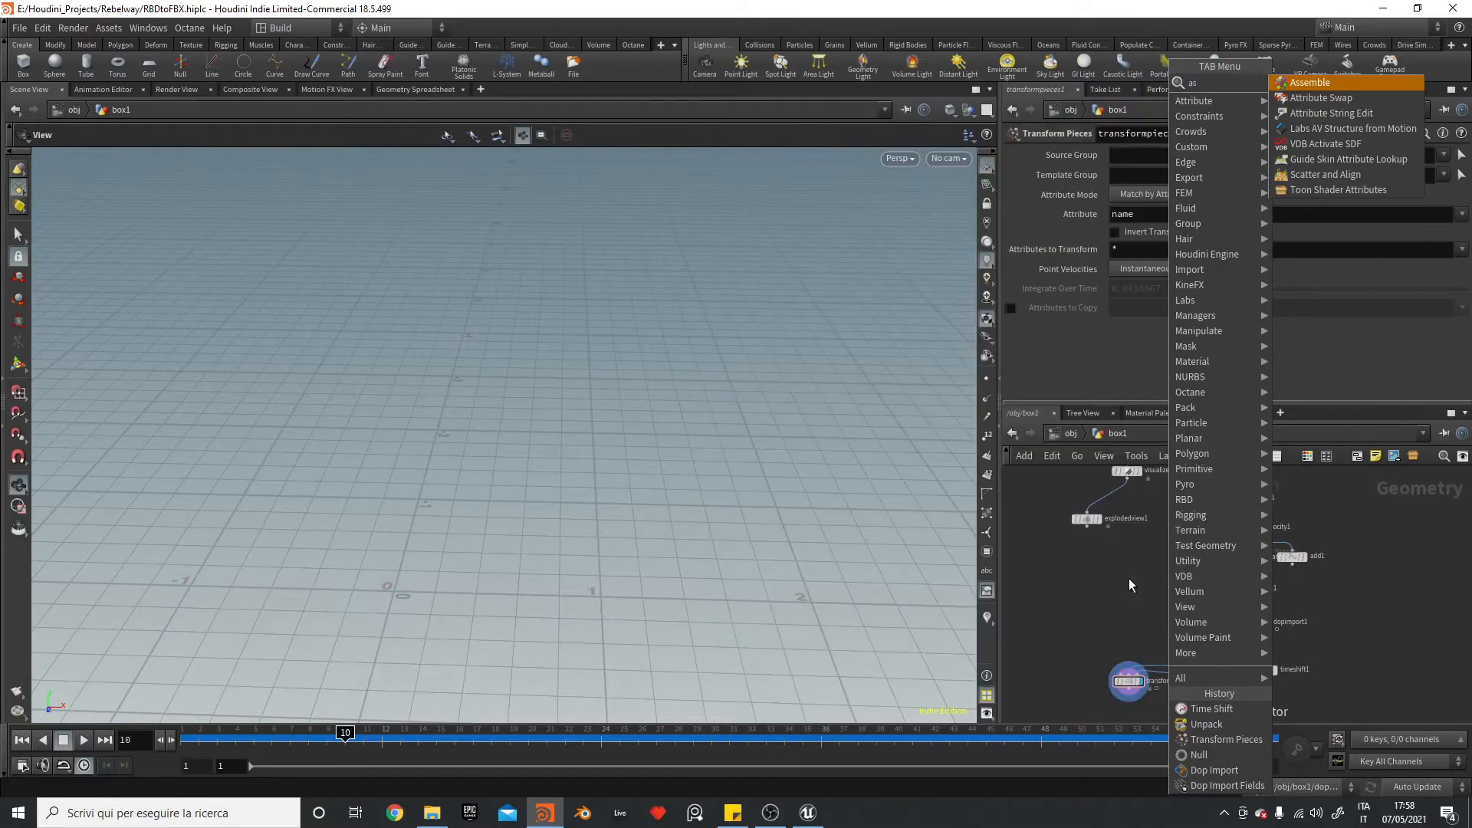
pyautogui.press('Return')
pyautogui.click(1146, 578)
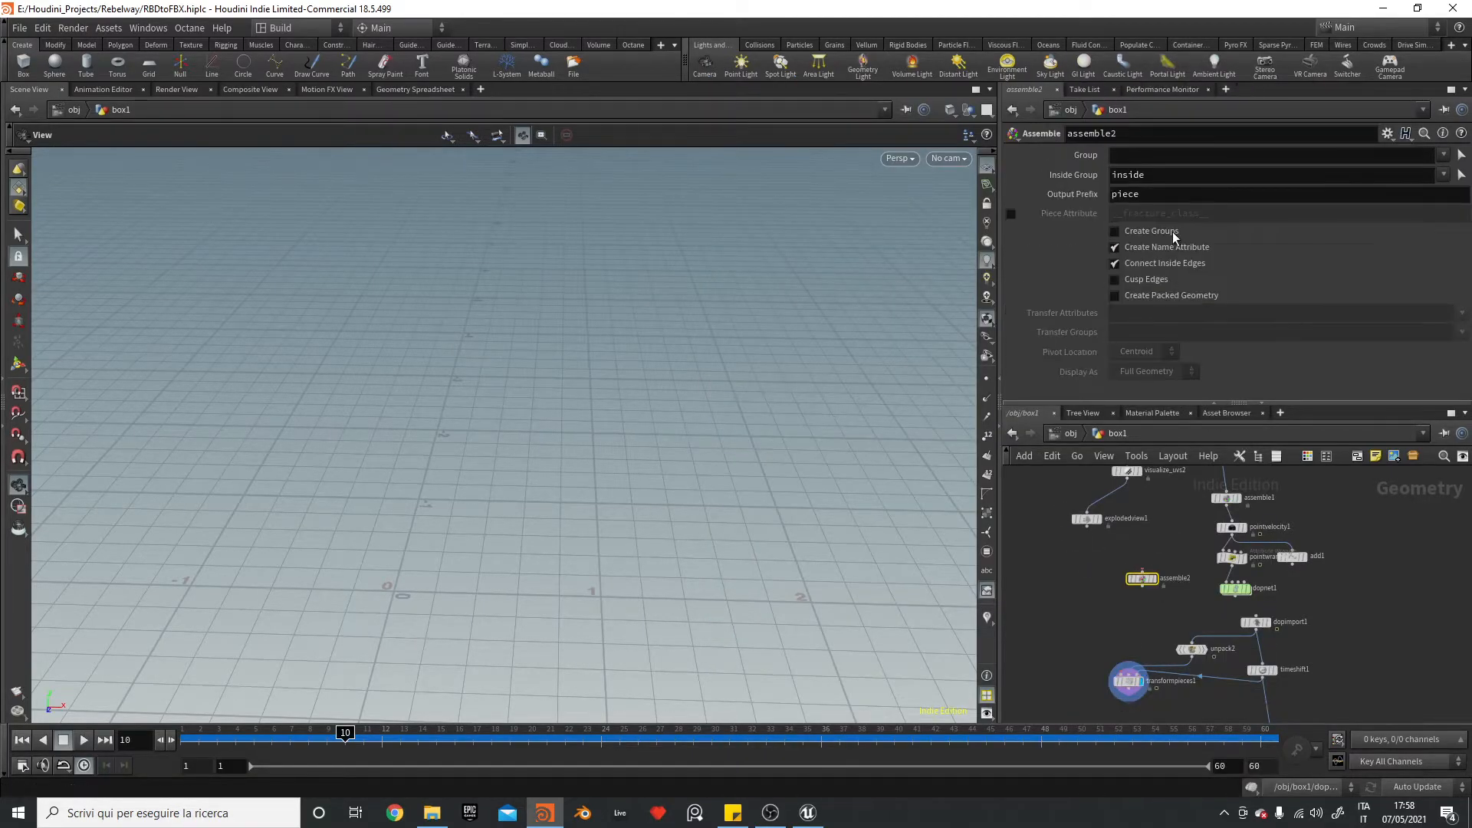
# - Connect inside_face_uvs1 to the new Assemble node and that node to the first input of transformpieces1
pyautogui.scroll(-1, 1185, 551)
pyautogui.moveTo(1197, 510); pyautogui.dragTo(1208, 542, button='middle')
pyautogui.click(1230, 489)
pyautogui.click(1158, 601)
pyautogui.click(1158, 618)
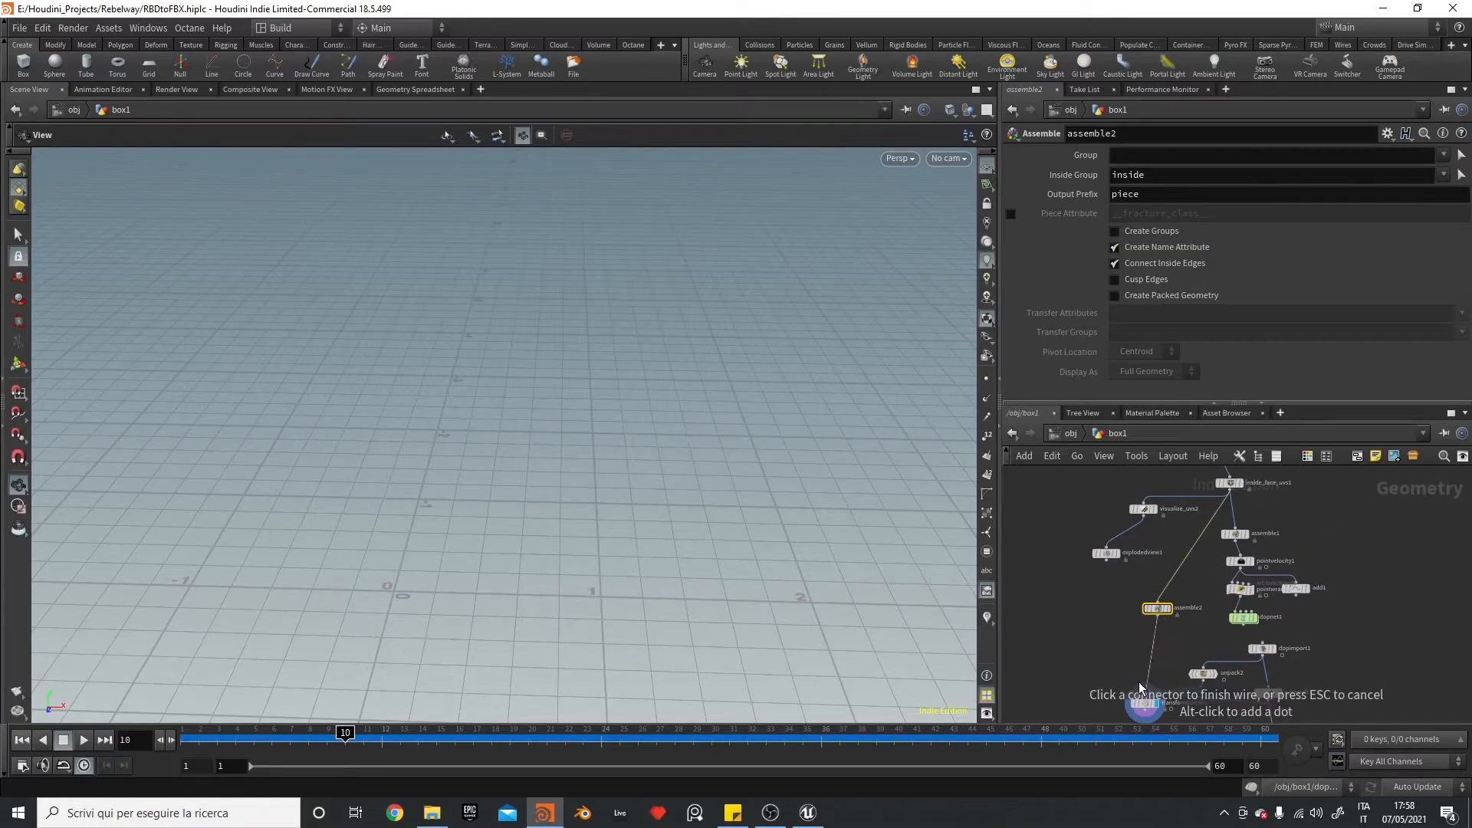
pyautogui.click(1142, 693)
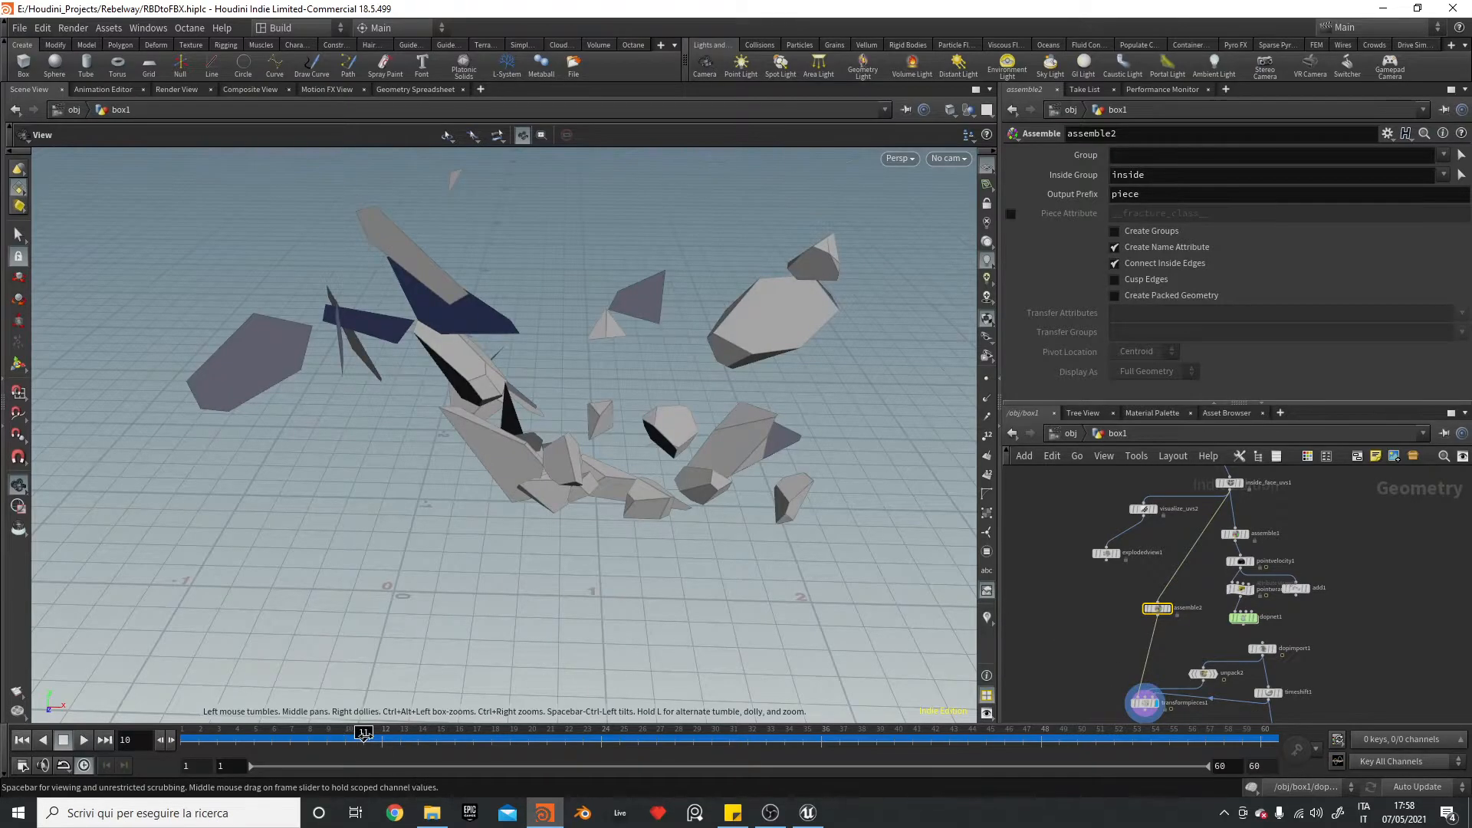
# - Return to the first frame and delete unpack2 so dopimport1 feeds the second input of transformpieces1 directly
pyautogui.hotkey('ctrl', 'Left')
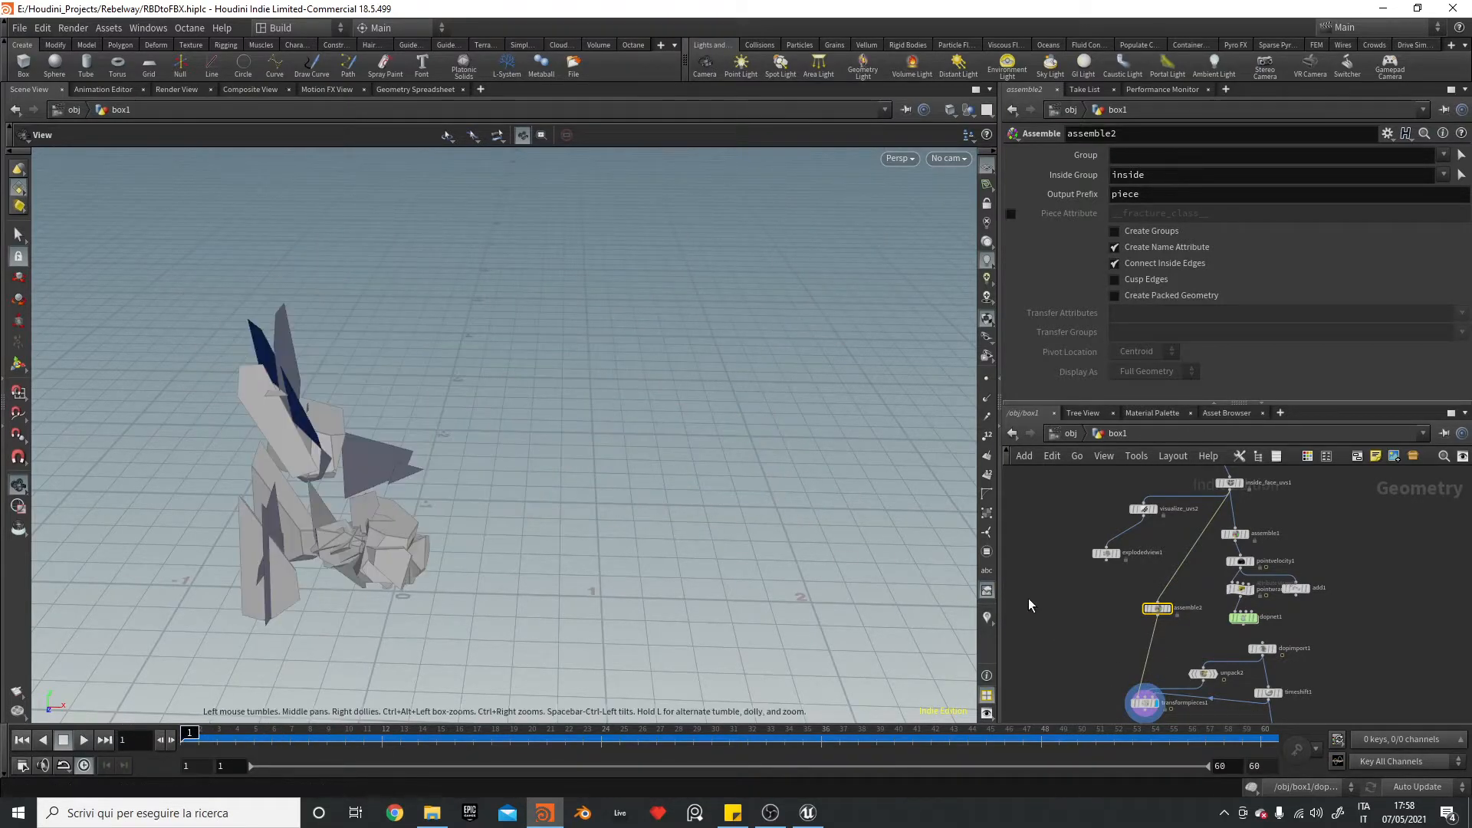
pyautogui.scroll(3, 1092, 615)
pyautogui.scroll(1, 1092, 616)
pyautogui.moveTo(1133, 646); pyautogui.dragTo(996, 492, button='middle')
pyautogui.click(1183, 555)
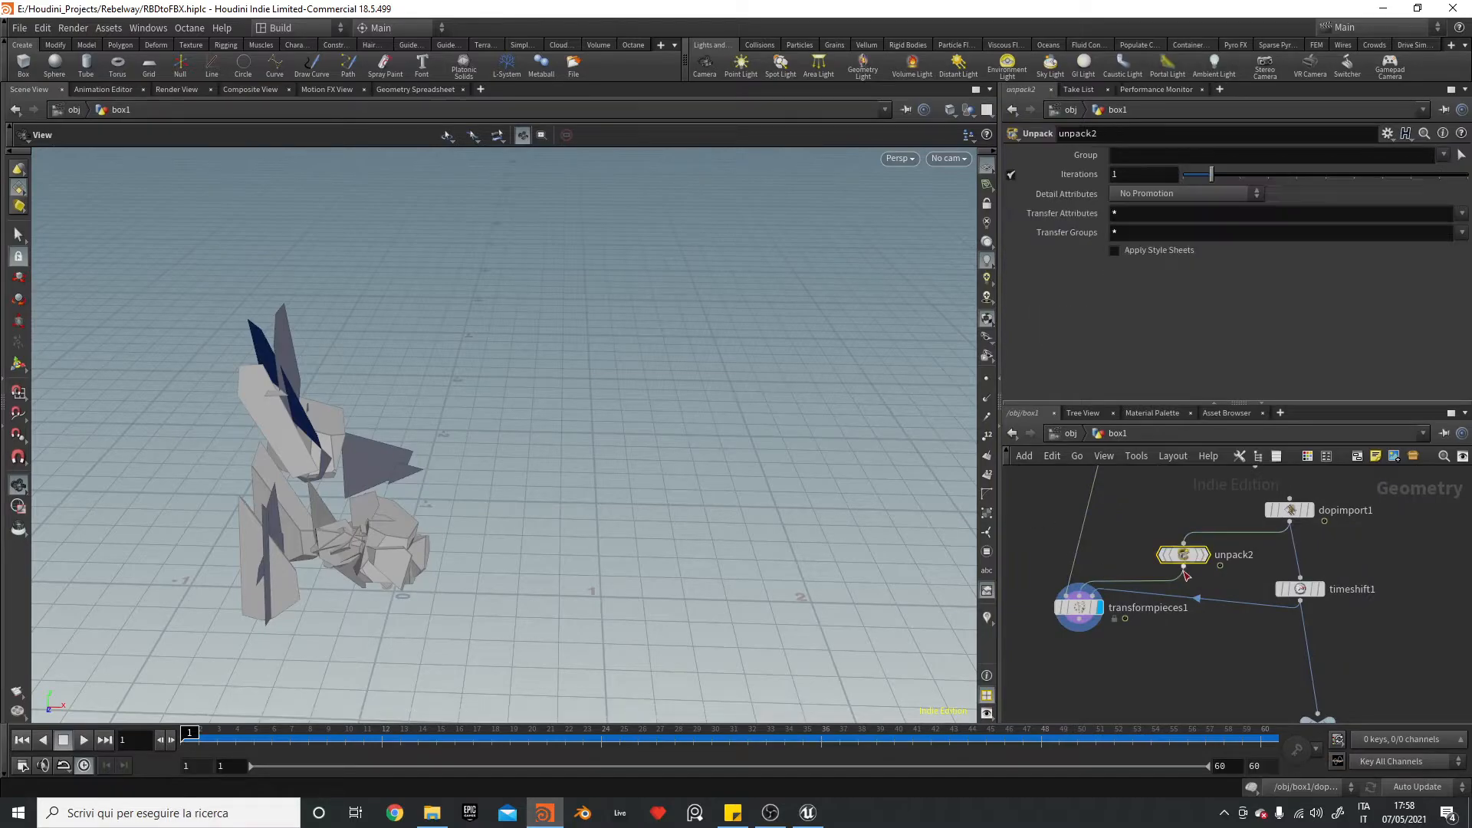
pyautogui.press('Delete')
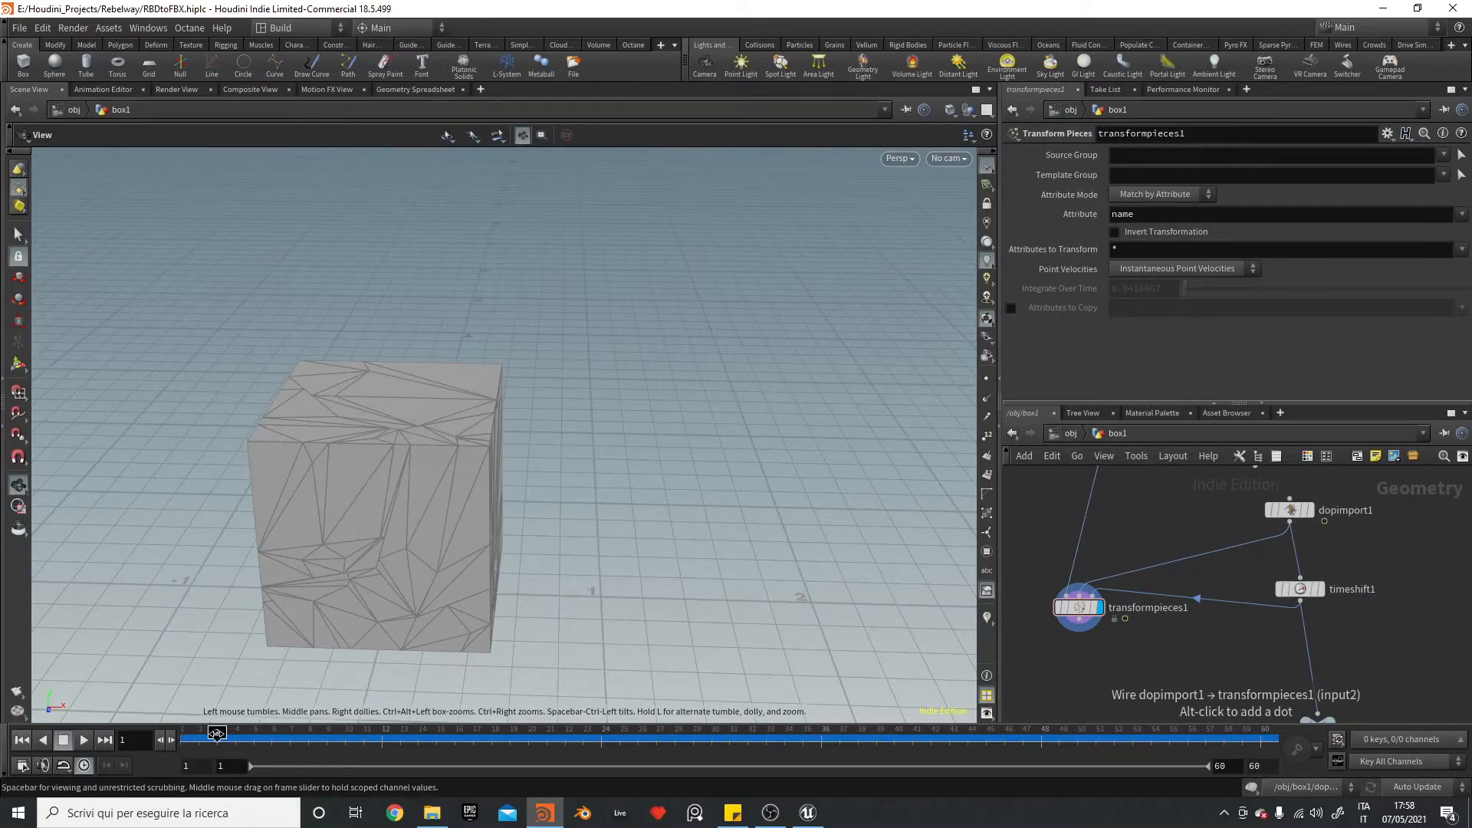
# - Move the timeline to frame 8 and examine the shattered pieces from several angles
pyautogui.click(303, 739)
pyautogui.moveTo(303, 739)
pyautogui.mouseDown()
pyautogui.moveTo(405, 753)
pyautogui.moveTo(269, 750)
pyautogui.moveTo(306, 750)
pyautogui.mouseUp()
pyautogui.moveTo(480, 537); pyautogui.dragTo(486, 430, button='right')
pyautogui.moveTo(537, 476); pyautogui.dragTo(988, 424)
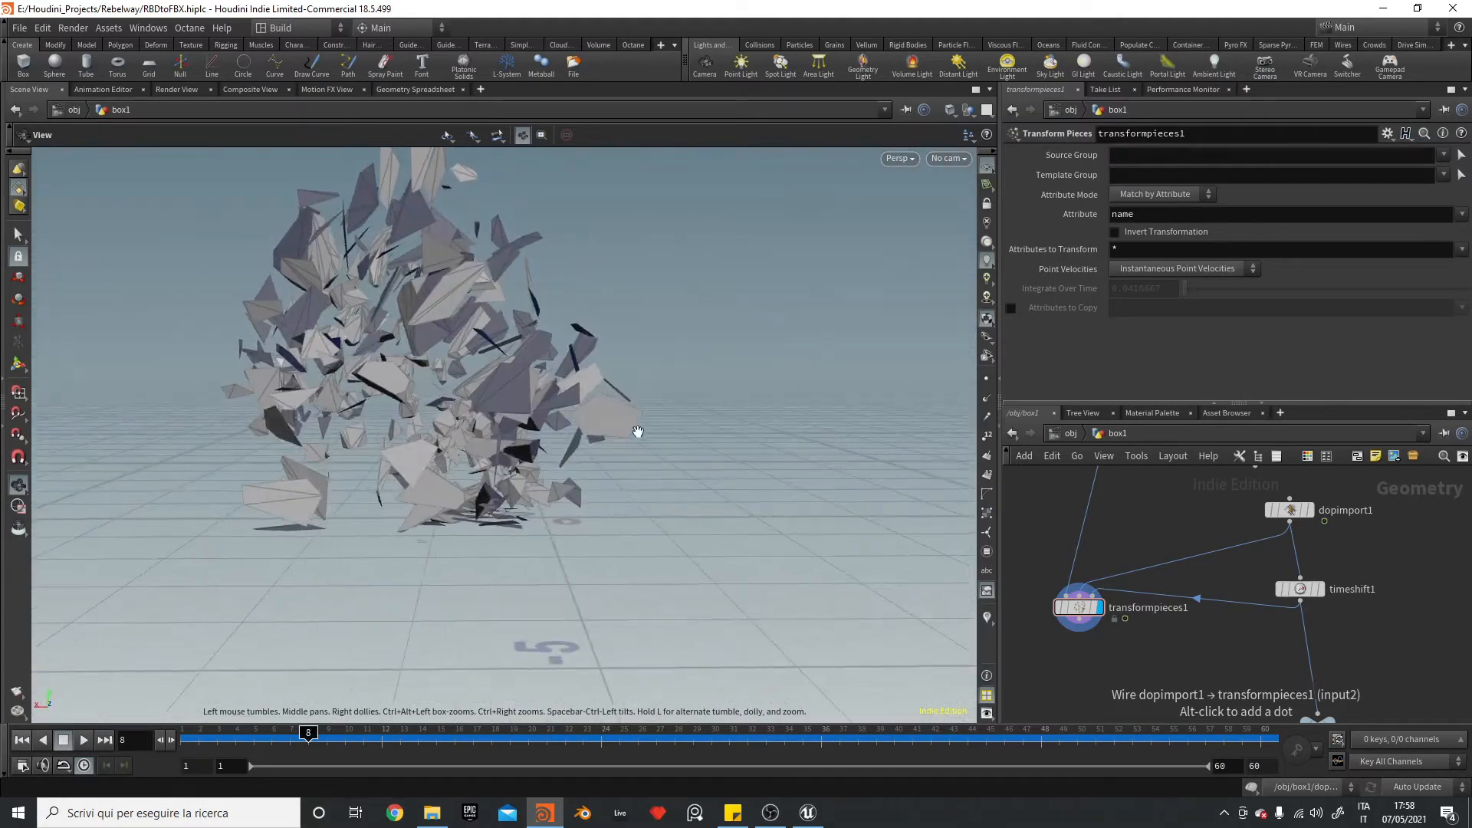
# - Return to frame 1 and compare the geometry of dopimport1 and transformpieces1 by displaying each in turn
pyautogui.moveTo(647, 432); pyautogui.dragTo(646, 405, button='right')
pyautogui.moveTo(647, 405); pyautogui.dragTo(585, 687)
pyautogui.moveTo(310, 737); pyautogui.dragTo(184, 682)
pyautogui.click(1309, 510)
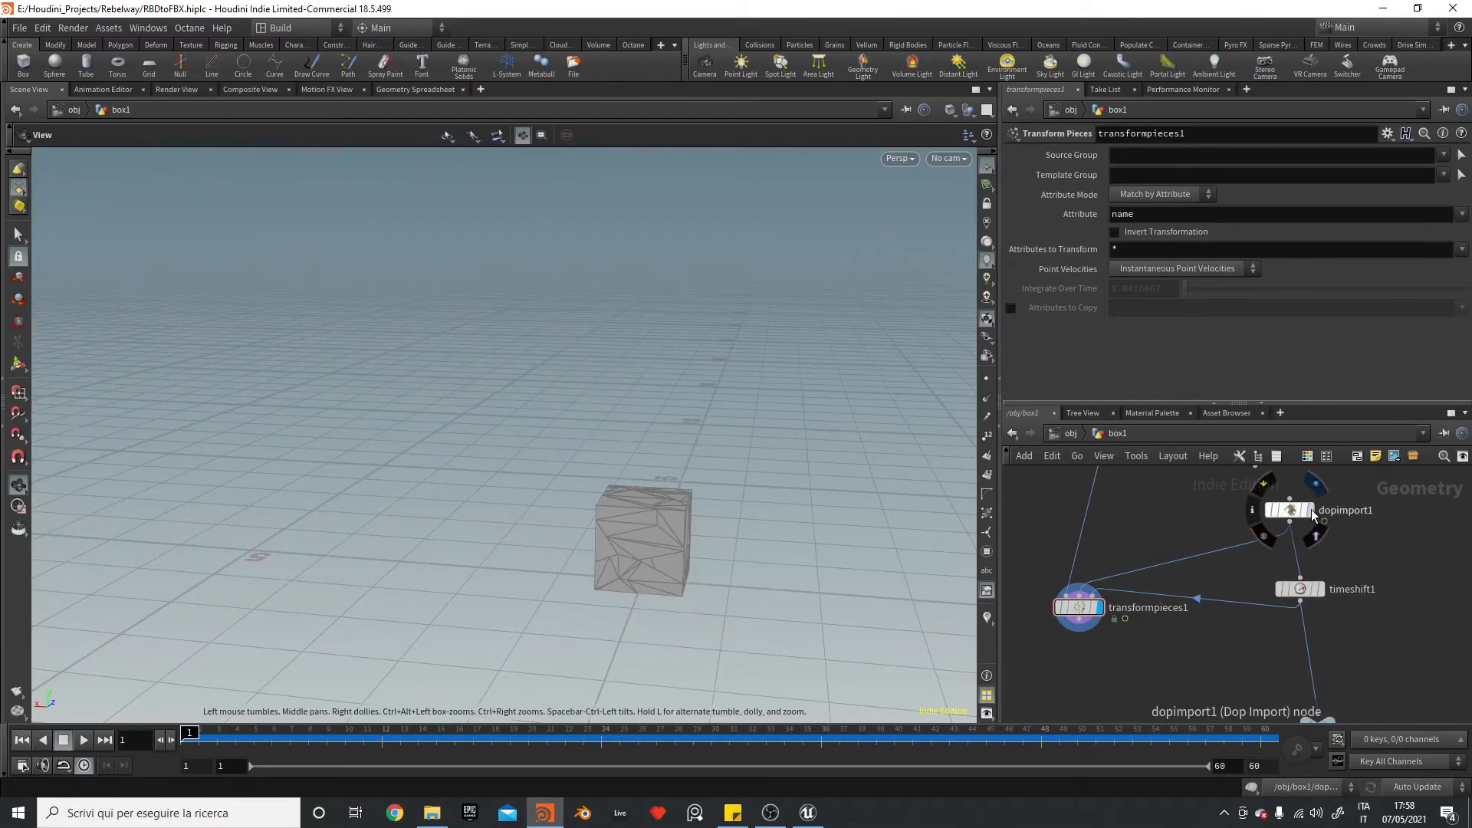
pyautogui.moveTo(260, 740); pyautogui.dragTo(108, 676)
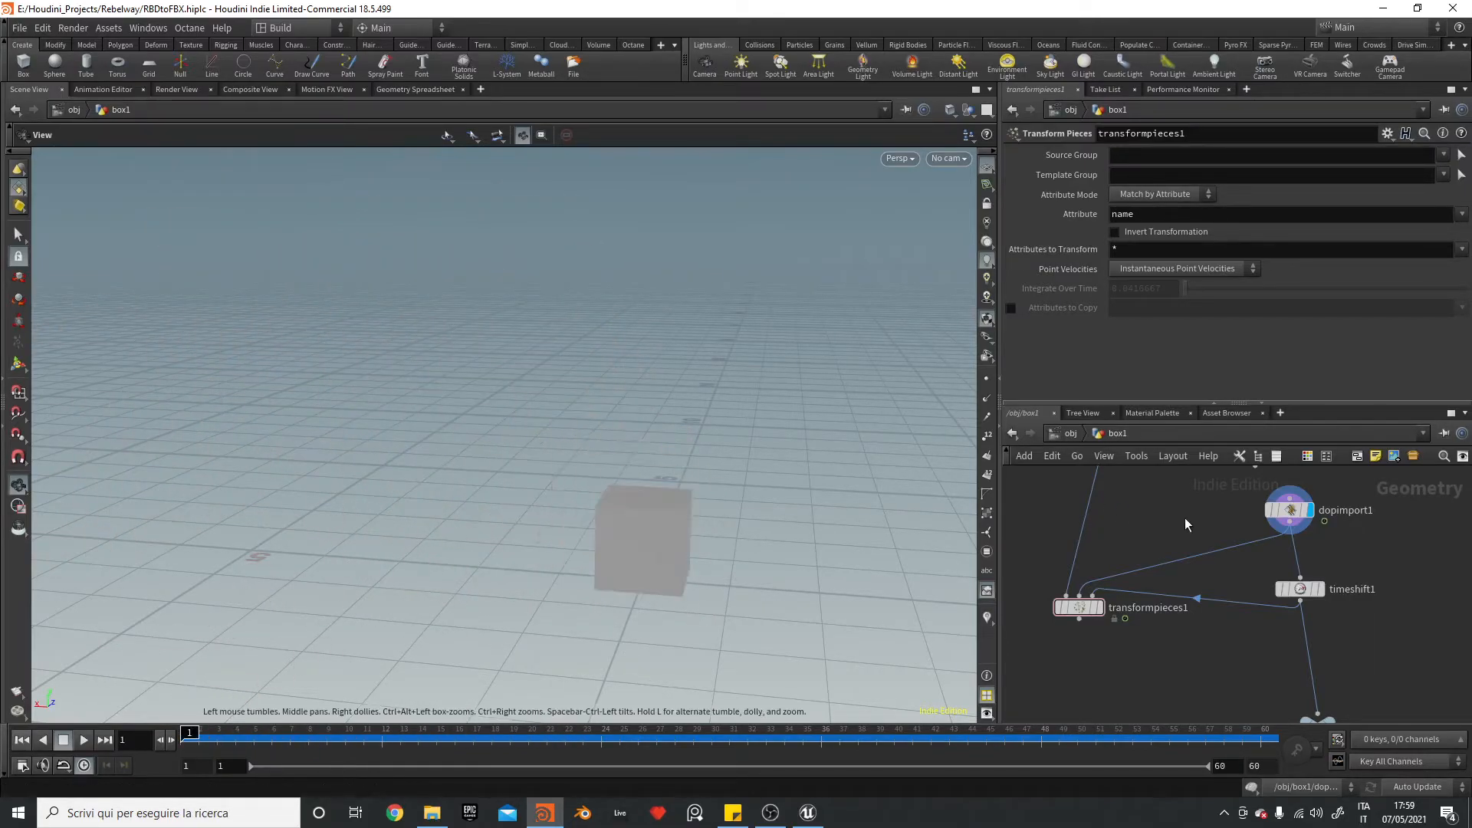
pyautogui.click(1099, 607)
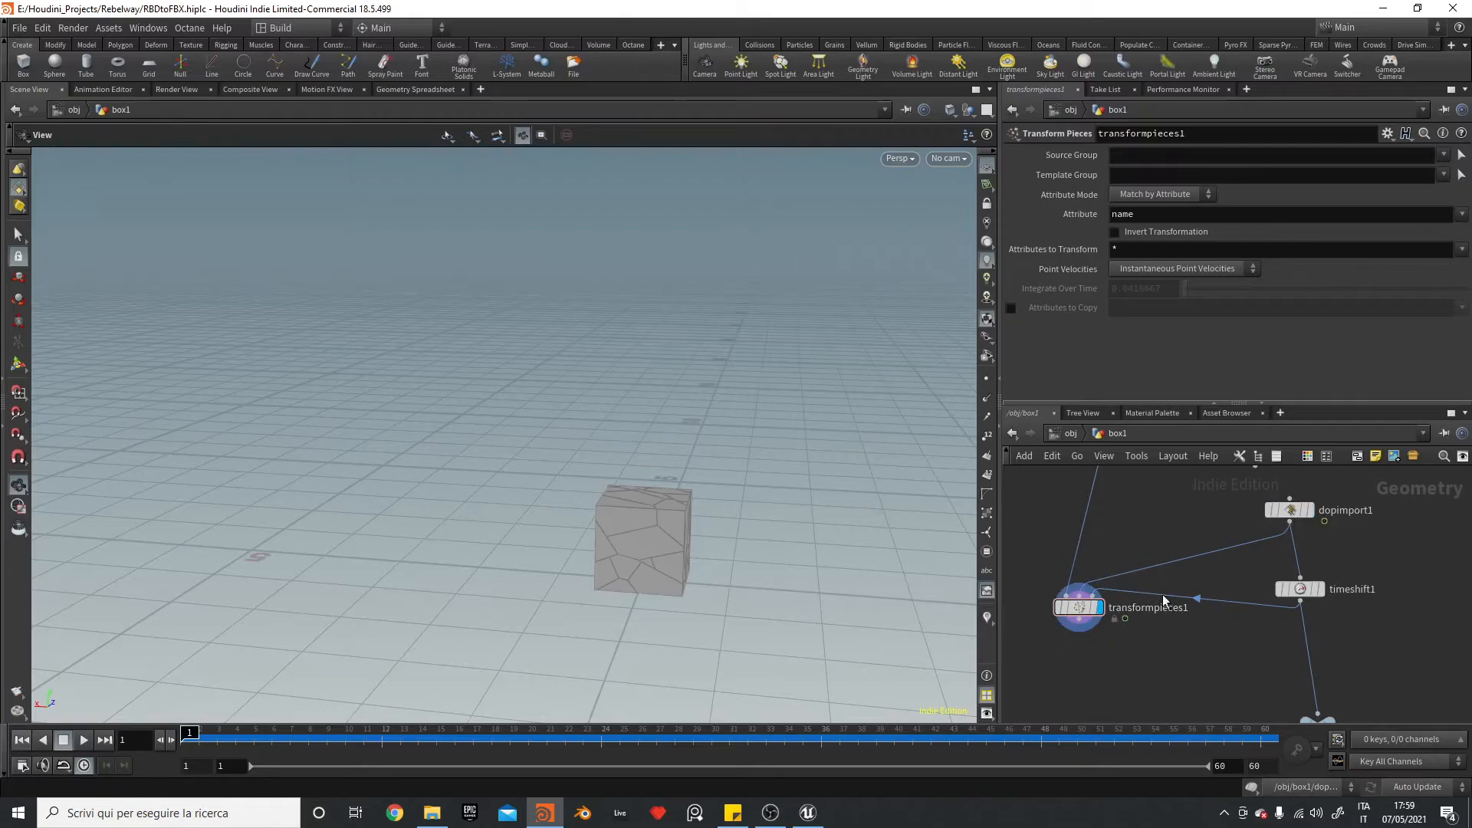
# - Wire the output of transformpieces1 into null1, place null1 beneath it and make null1 the displayed node
pyautogui.scroll(-3, 1381, 611)
pyautogui.moveTo(1243, 636); pyautogui.dragTo(1219, 538, button='middle')
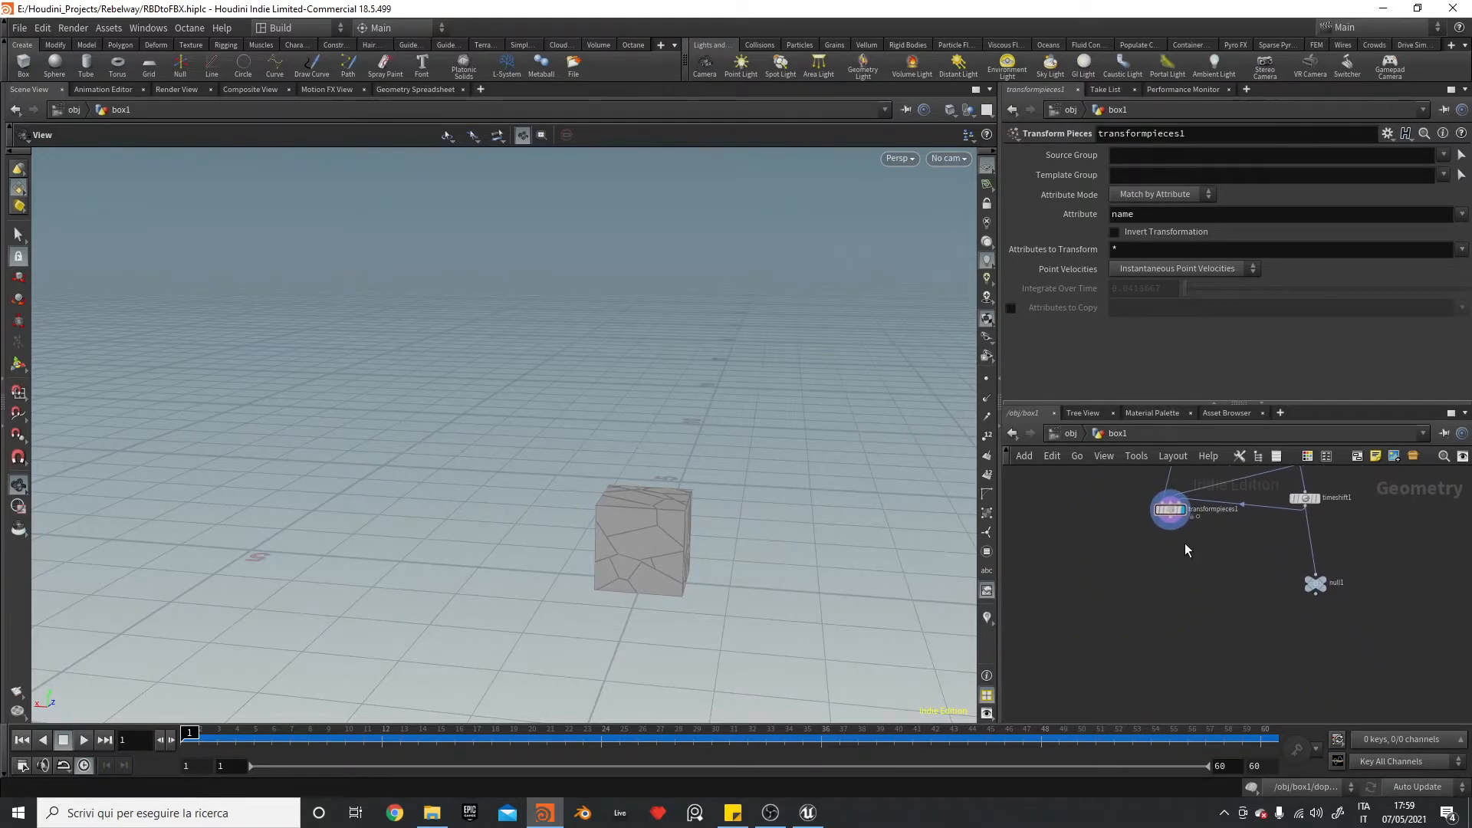
pyautogui.moveTo(1324, 581); pyautogui.dragTo(1186, 576)
pyautogui.click(1194, 580)
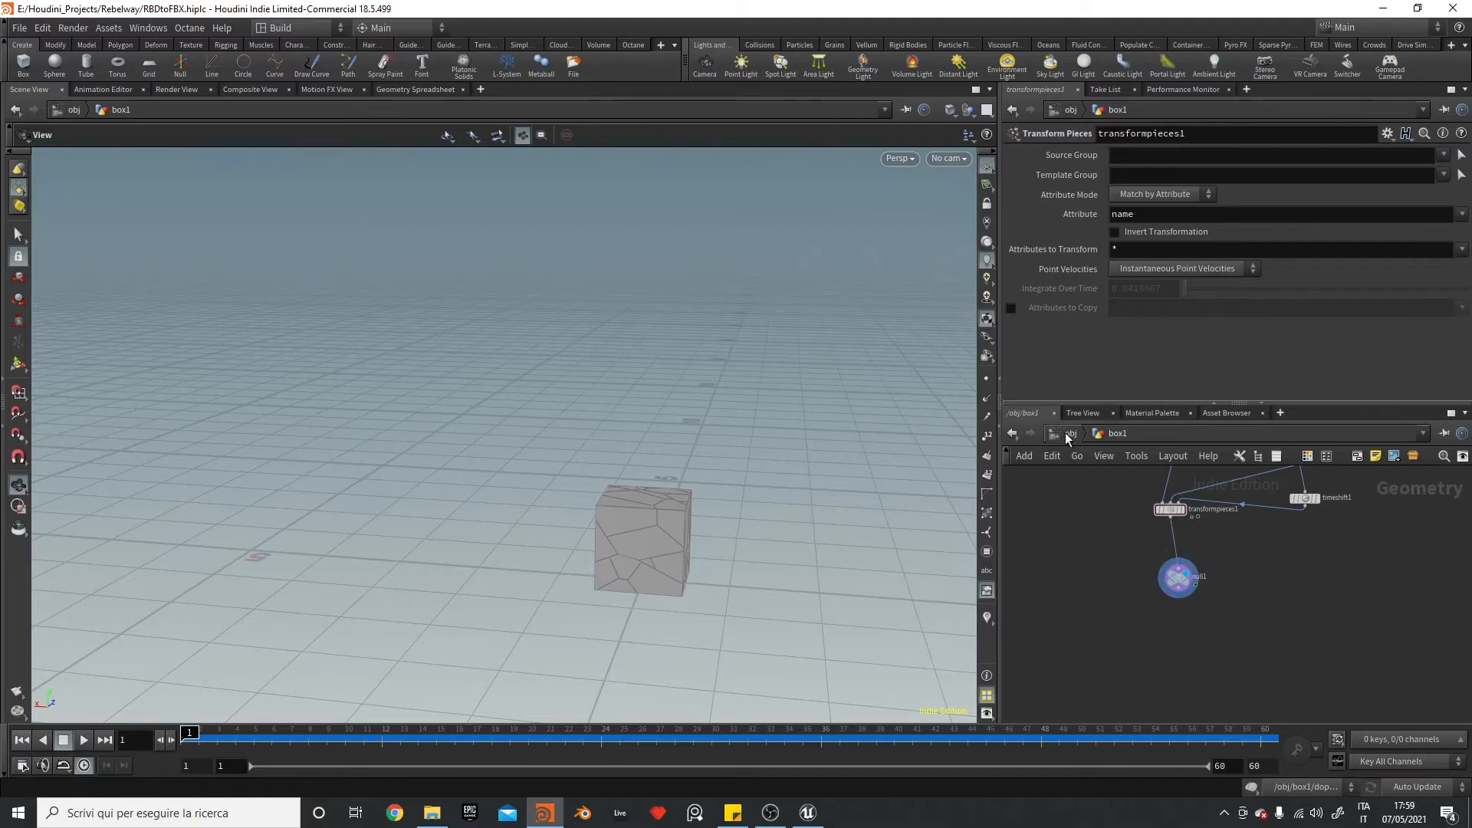
# - Render rbd_to_fbx1 in the out network to export /obj/box1 as FBX over frames 1 to 60
pyautogui.click(1067, 433)
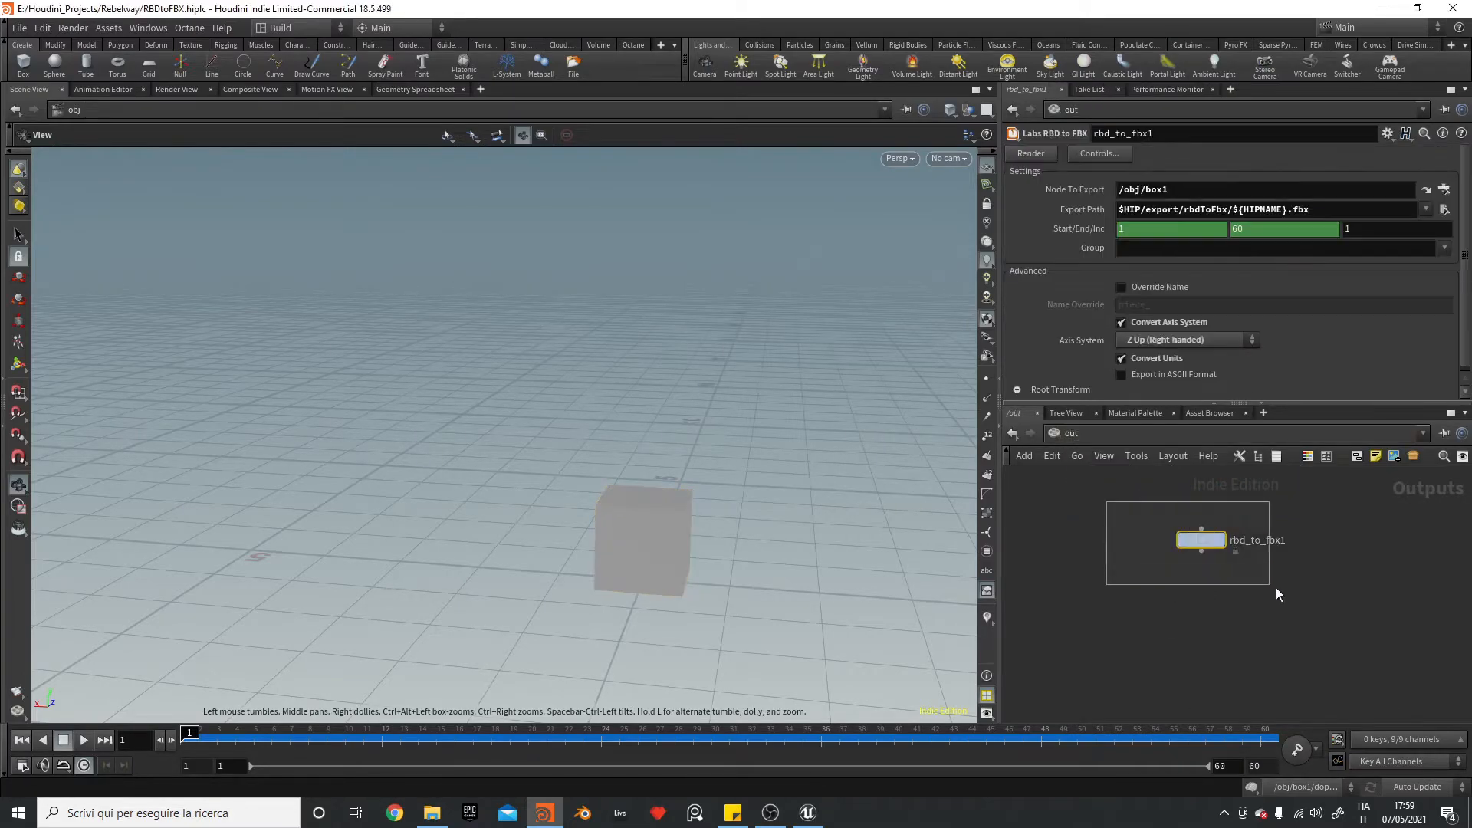
pyautogui.click(1202, 540)
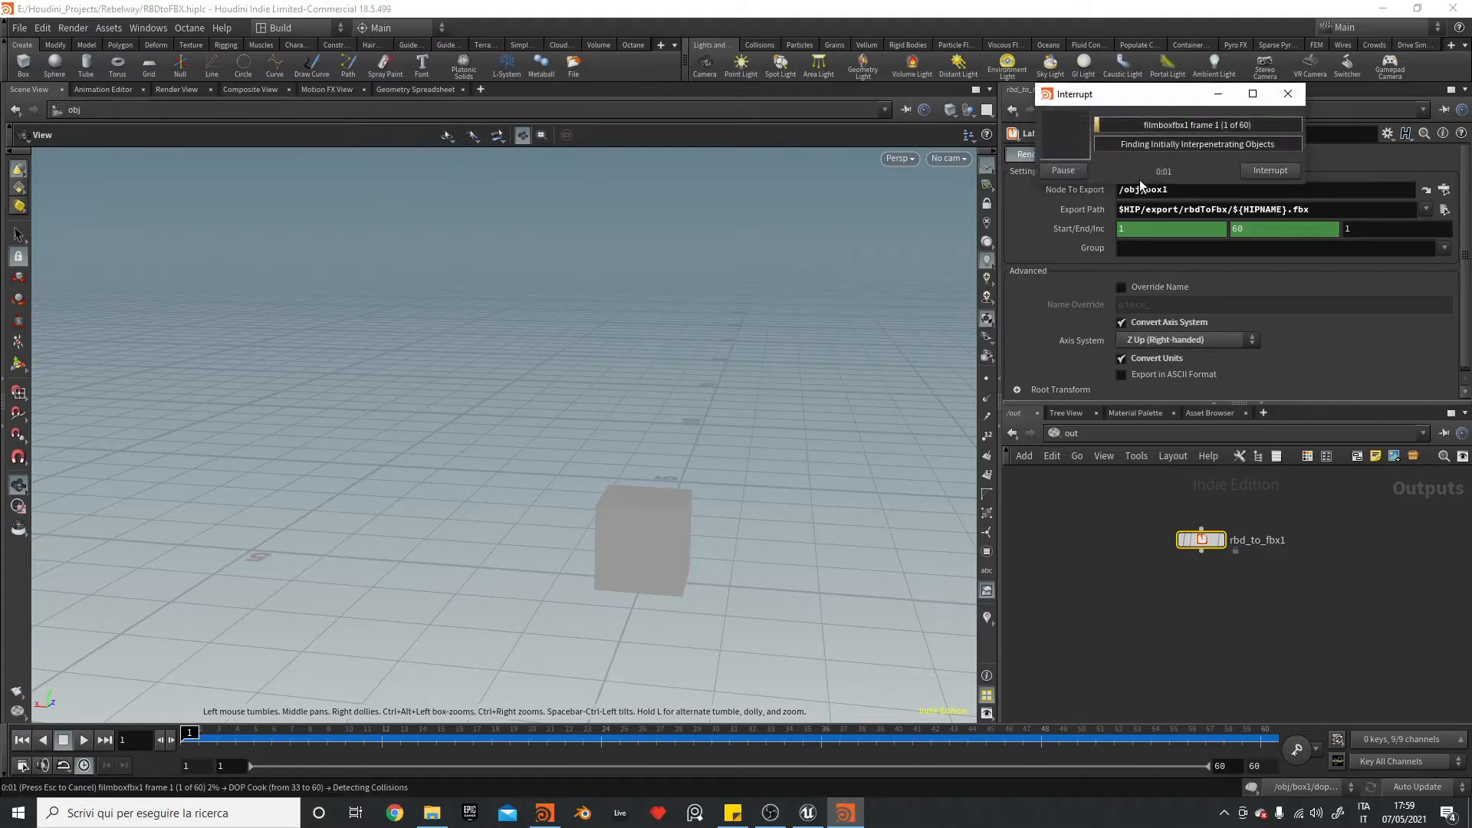
# - Switch to Unreal Engine and delete the RBDtoFBX mesh, animation, physics asset and skeleton from the Content folder
pyautogui.click(805, 812)
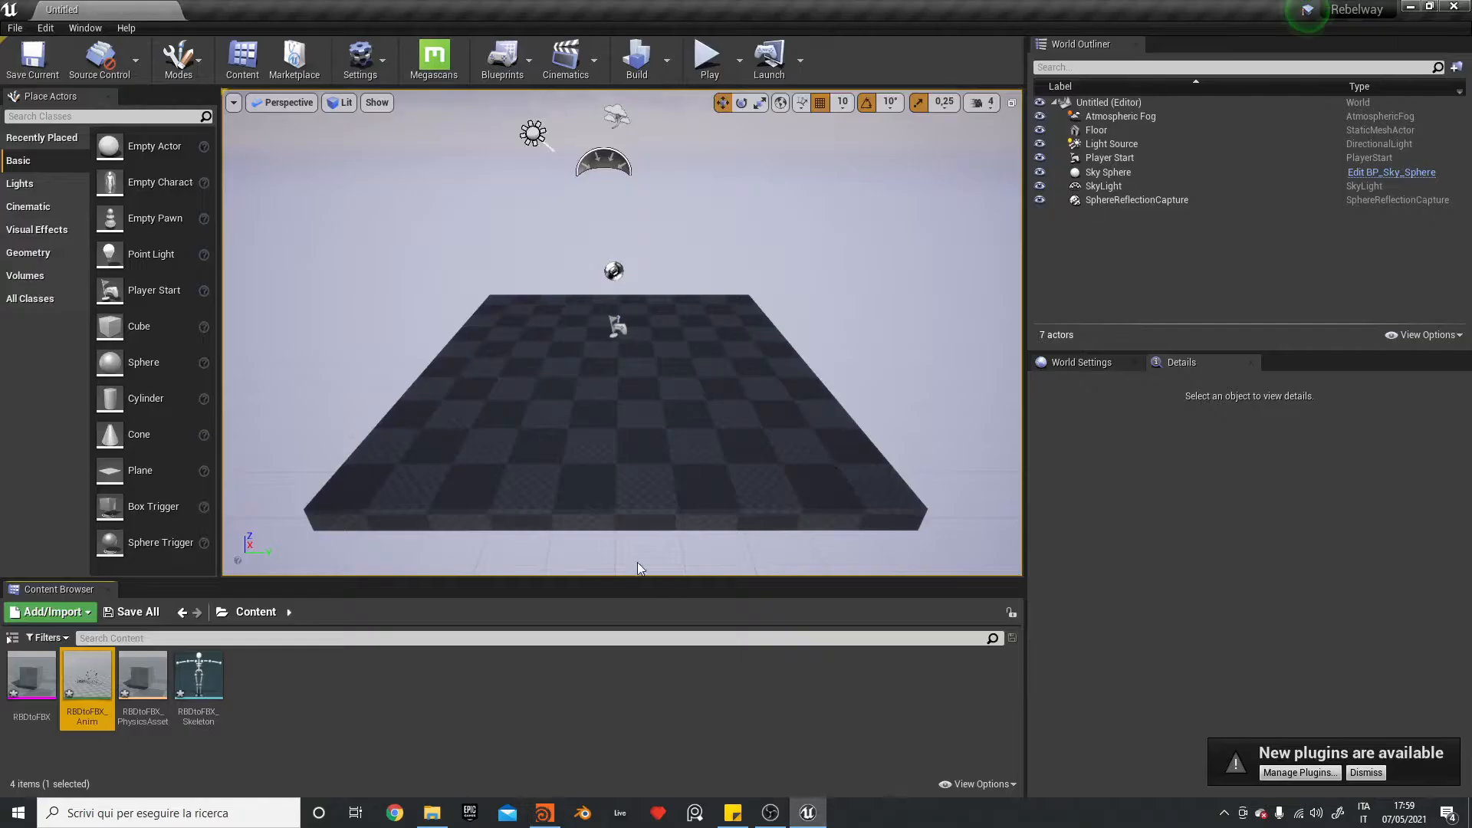
pyautogui.click(32, 675)
pyautogui.keyDown('shift'); pyautogui.click(196, 685); pyautogui.keyUp('shift')
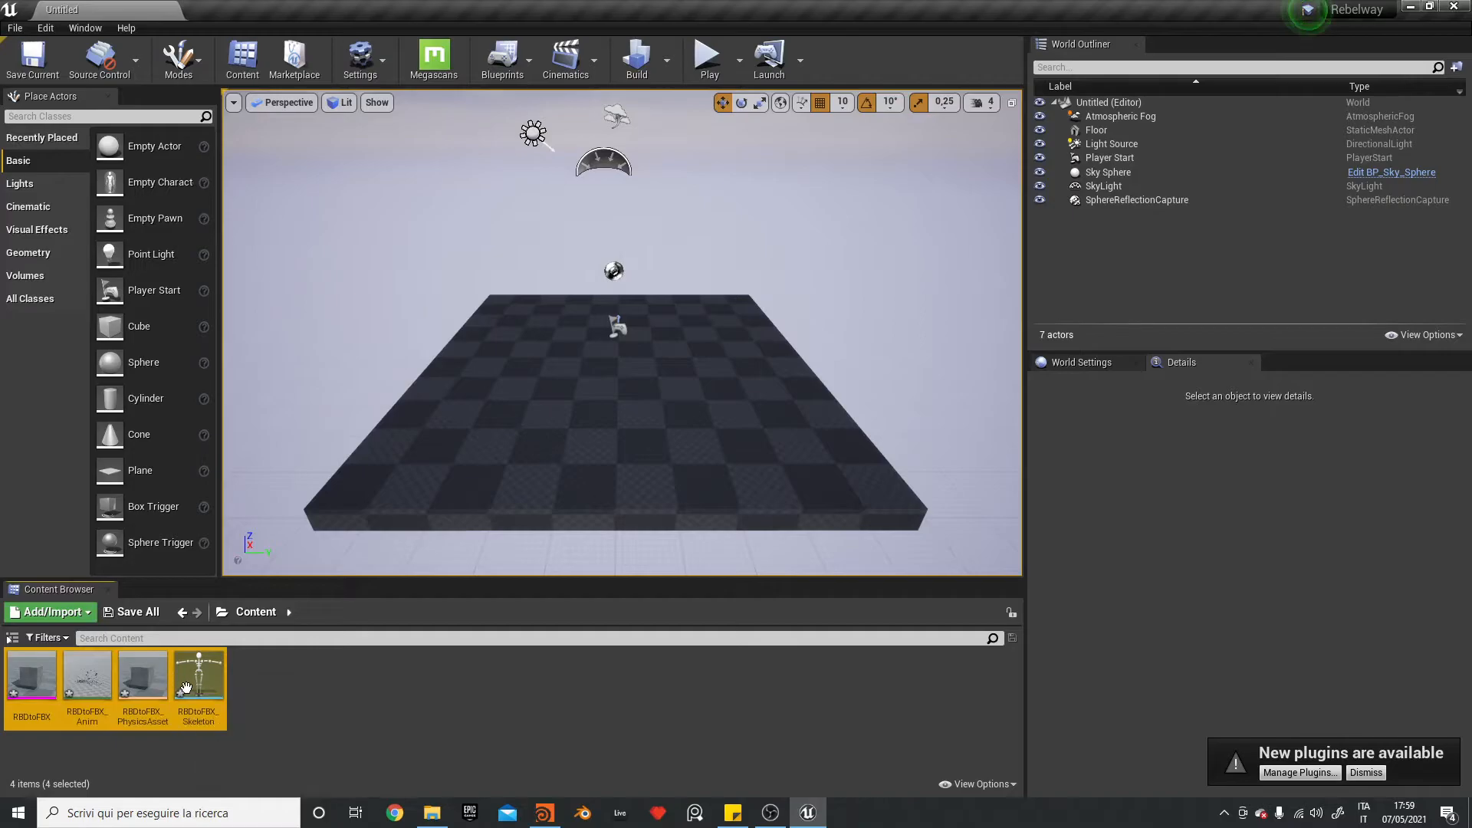
pyautogui.rightClick(196, 684)
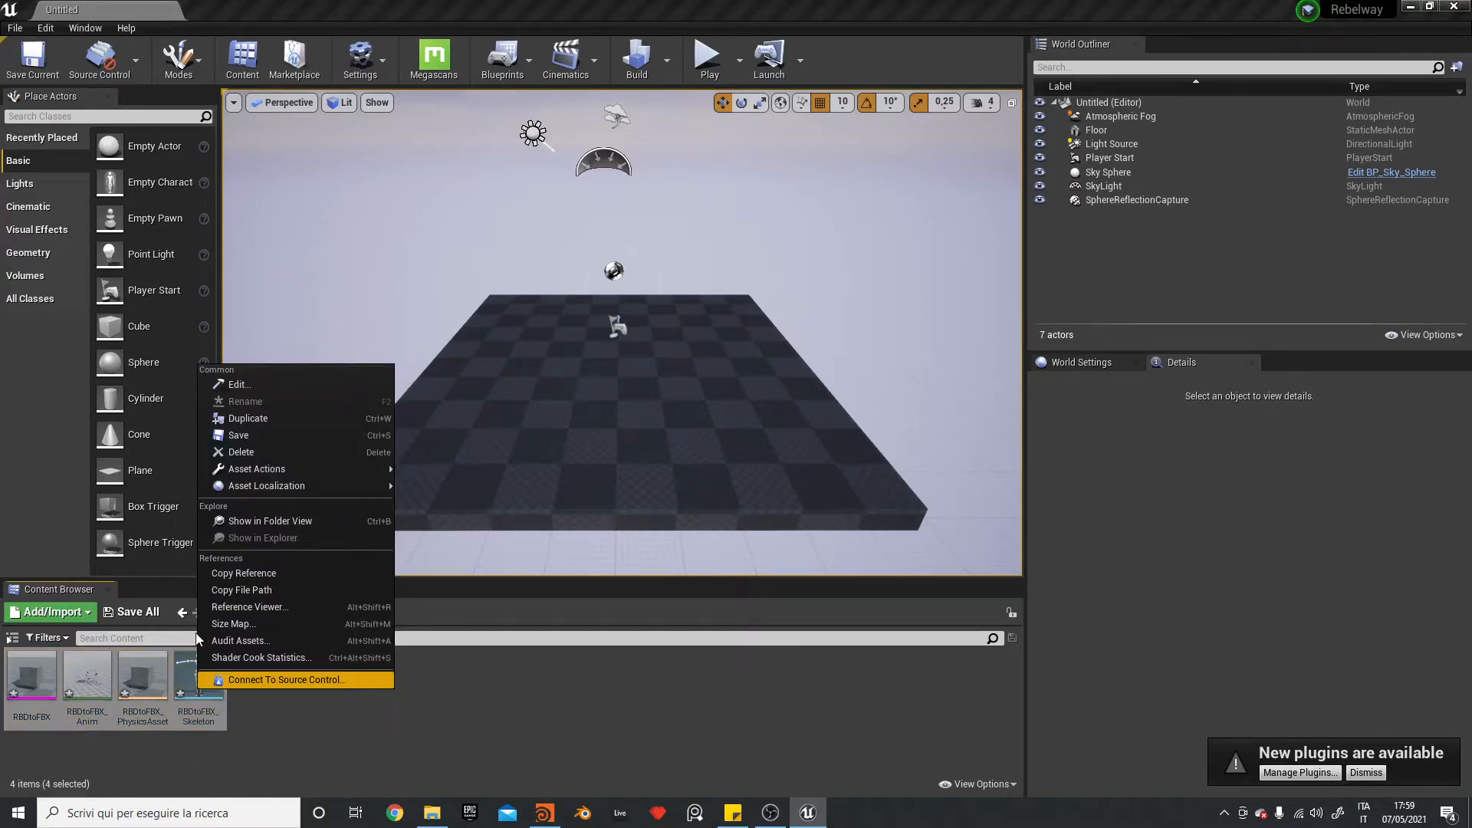
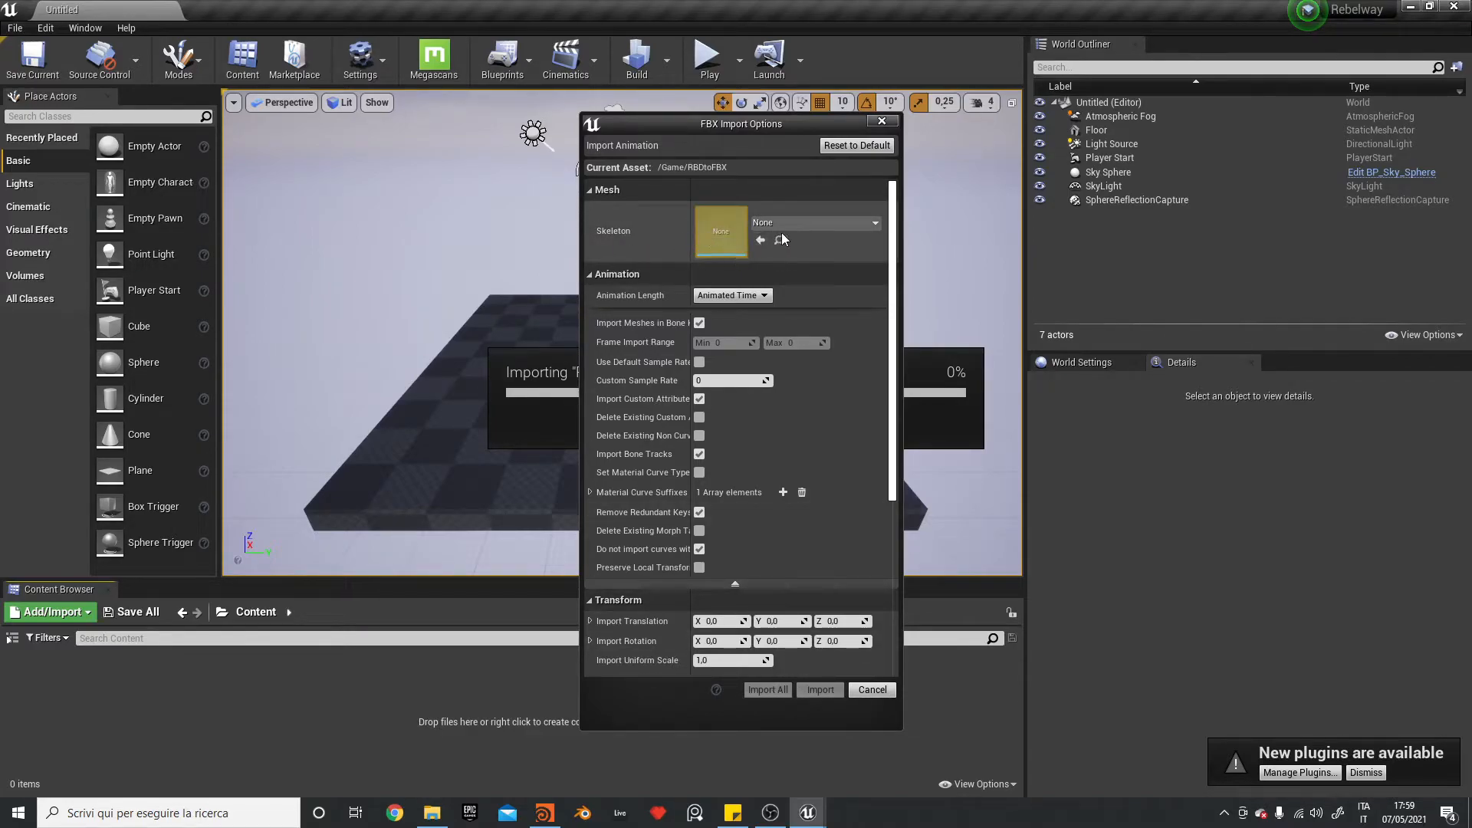
# - Cancel the RBDtoFBX import and close the message log
pyautogui.click(886, 121)
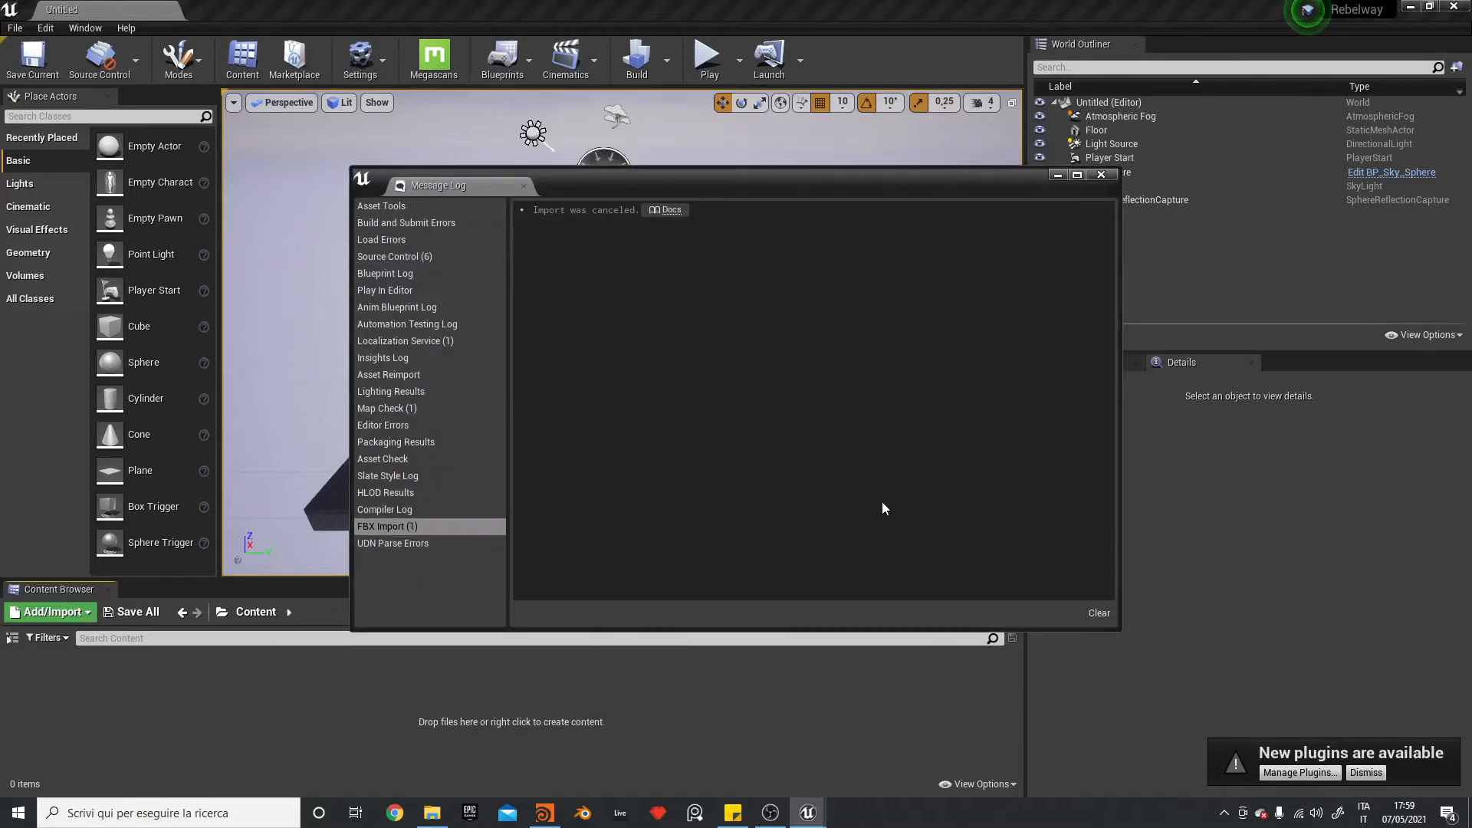
pyautogui.click(1102, 175)
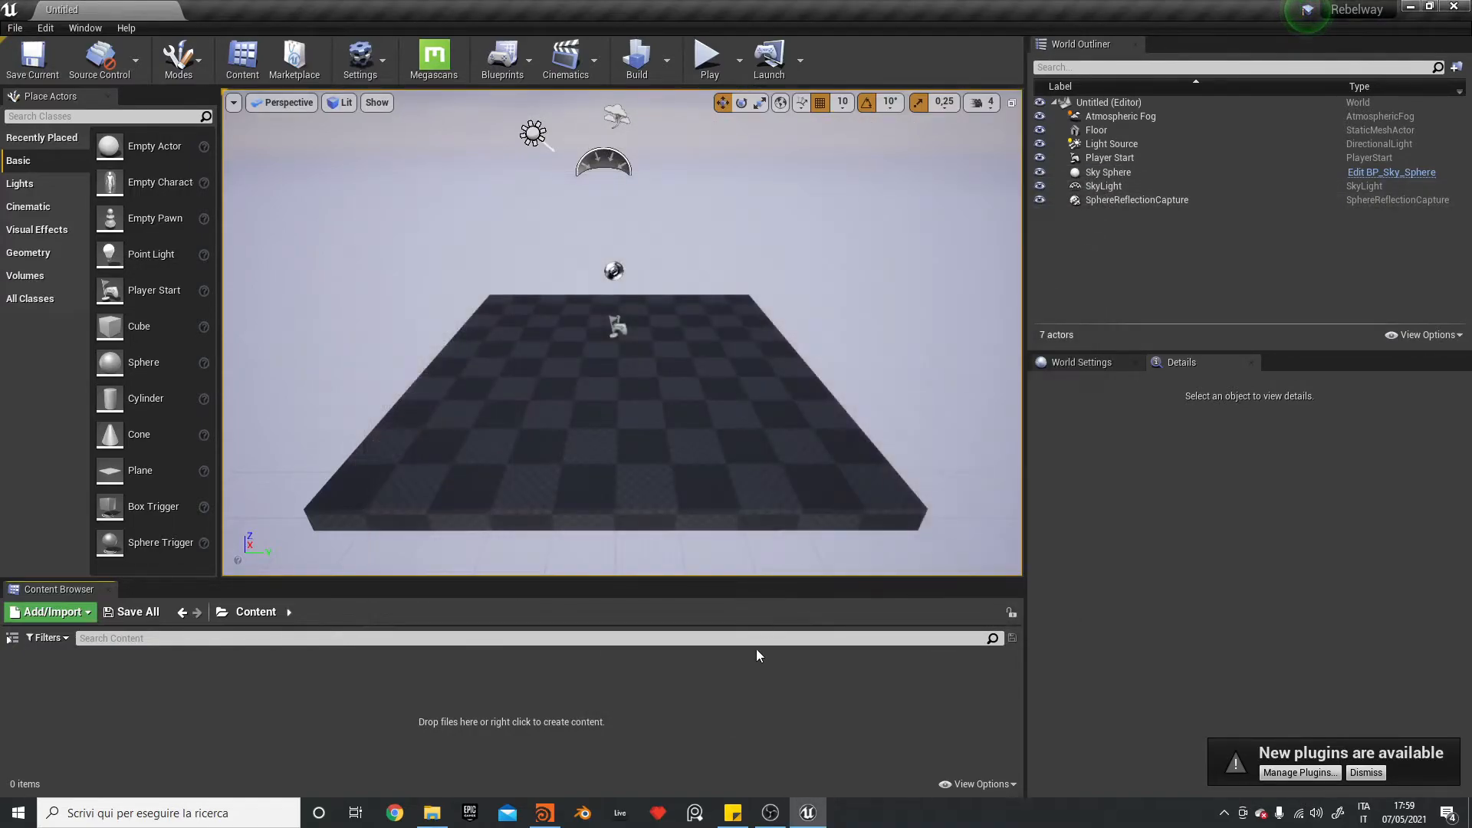
# - Switch to Houdini and insert an Assemble node between transformpieces1 and null1 in the box1 network
pyautogui.click(546, 807)
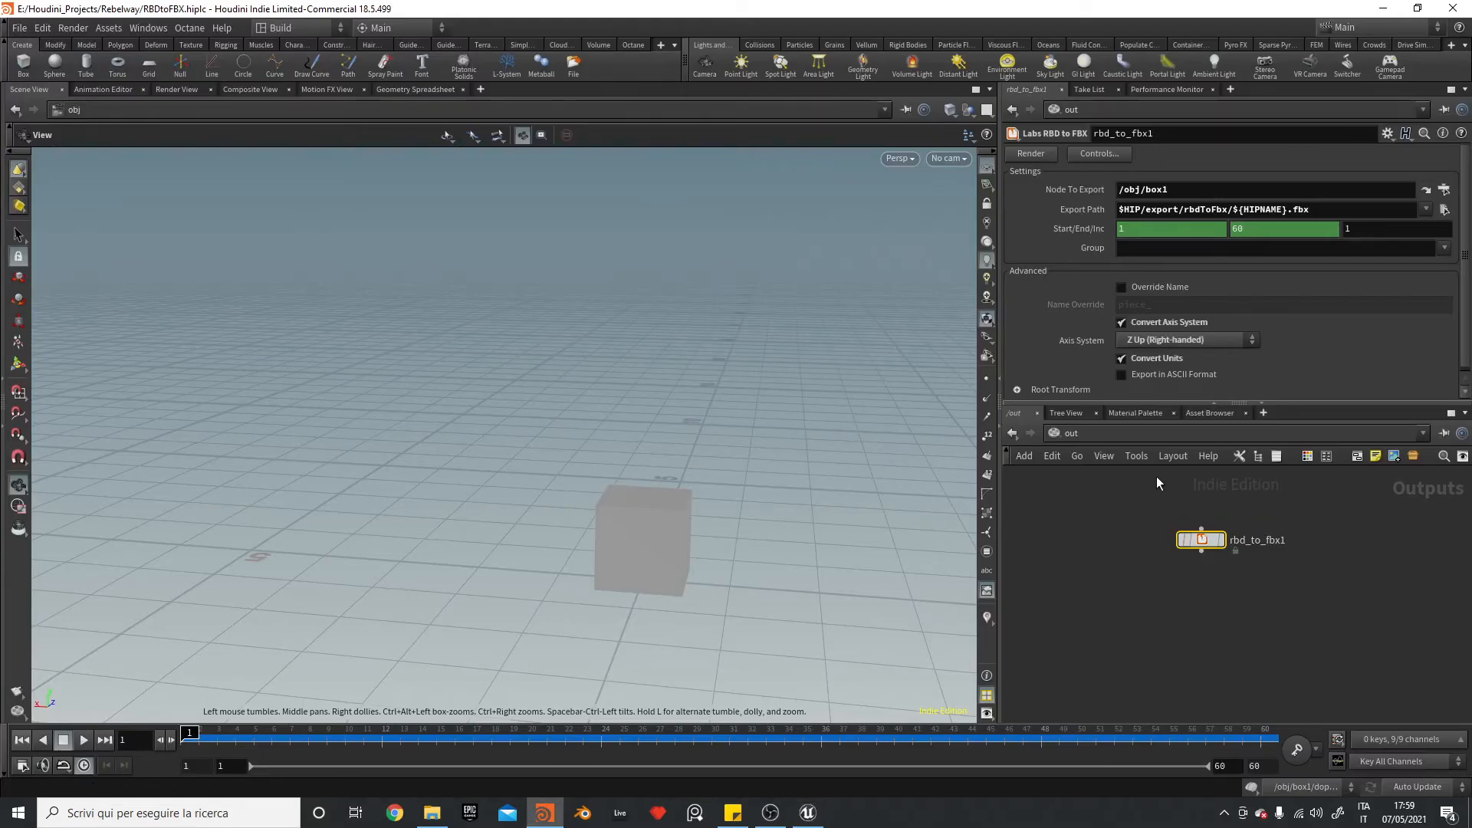
pyautogui.click(1069, 436)
pyautogui.click(1107, 504)
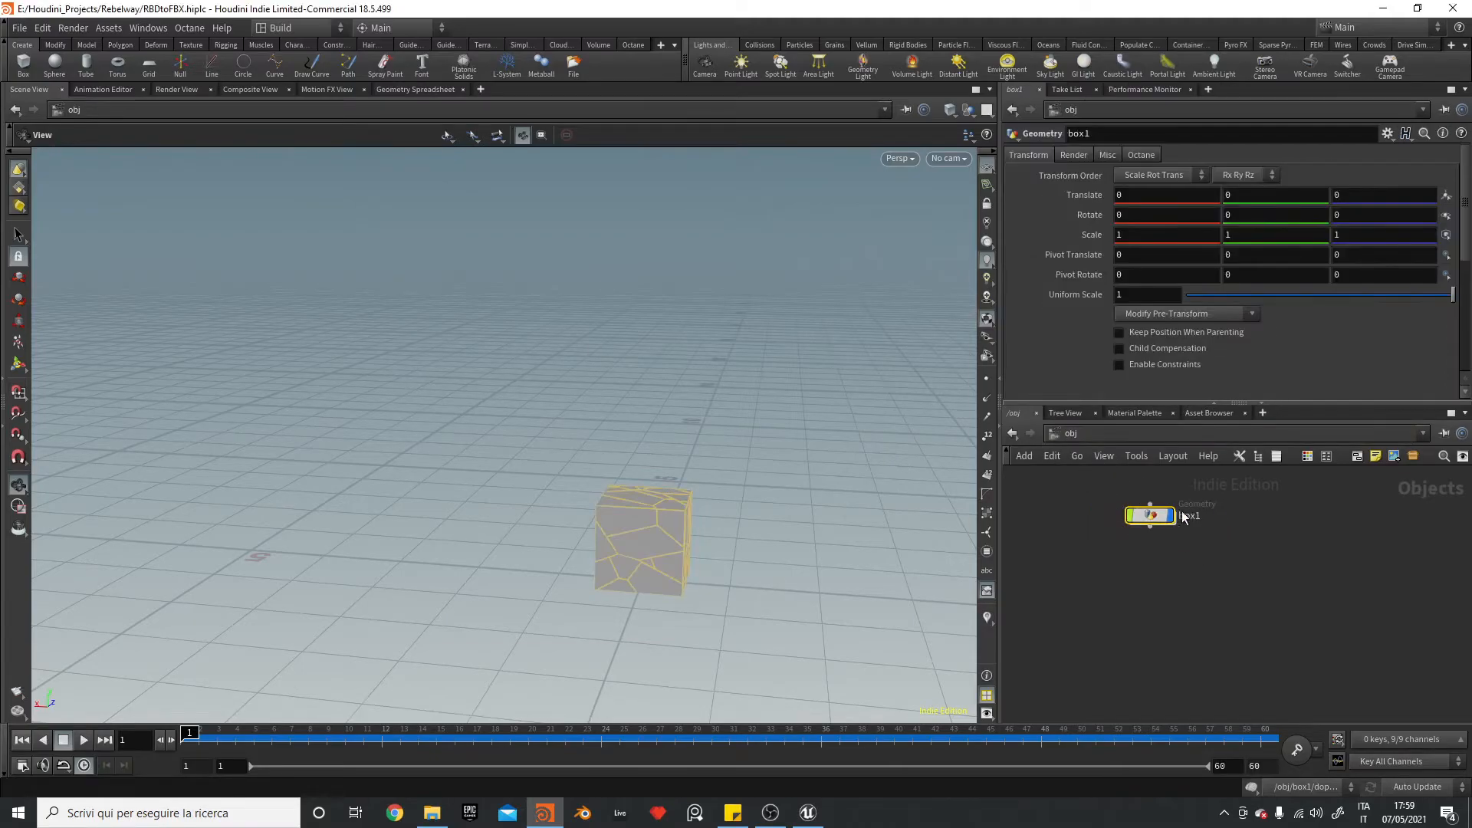
pyautogui.doubleClick(1153, 519)
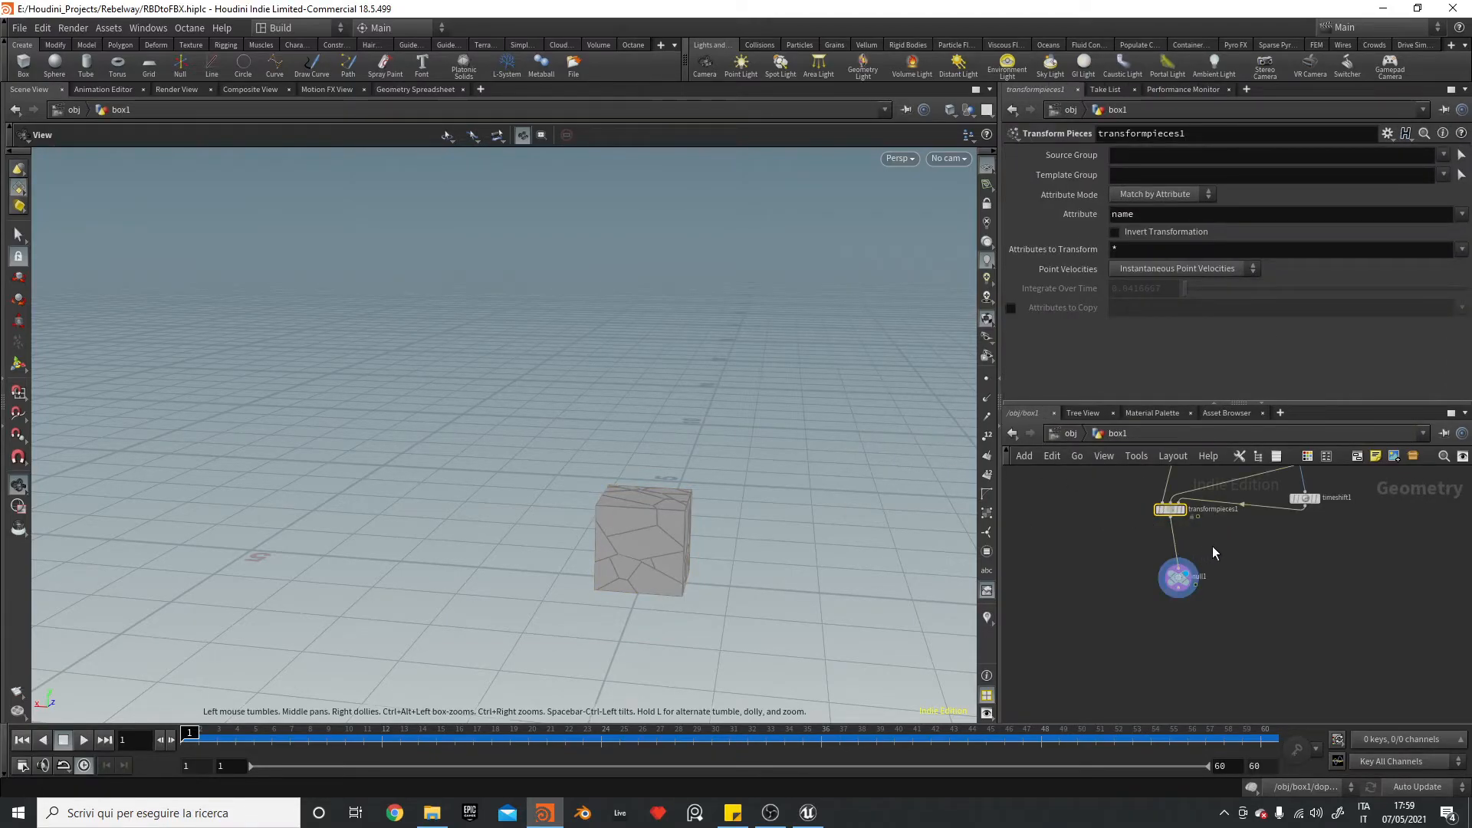
pyautogui.moveTo(1211, 547); pyautogui.dragTo(1191, 570, button='right')
pyautogui.moveTo(1264, 570); pyautogui.dragTo(1256, 687, button='middle')
pyautogui.moveTo(1164, 608); pyautogui.dragTo(1266, 562, button='right')
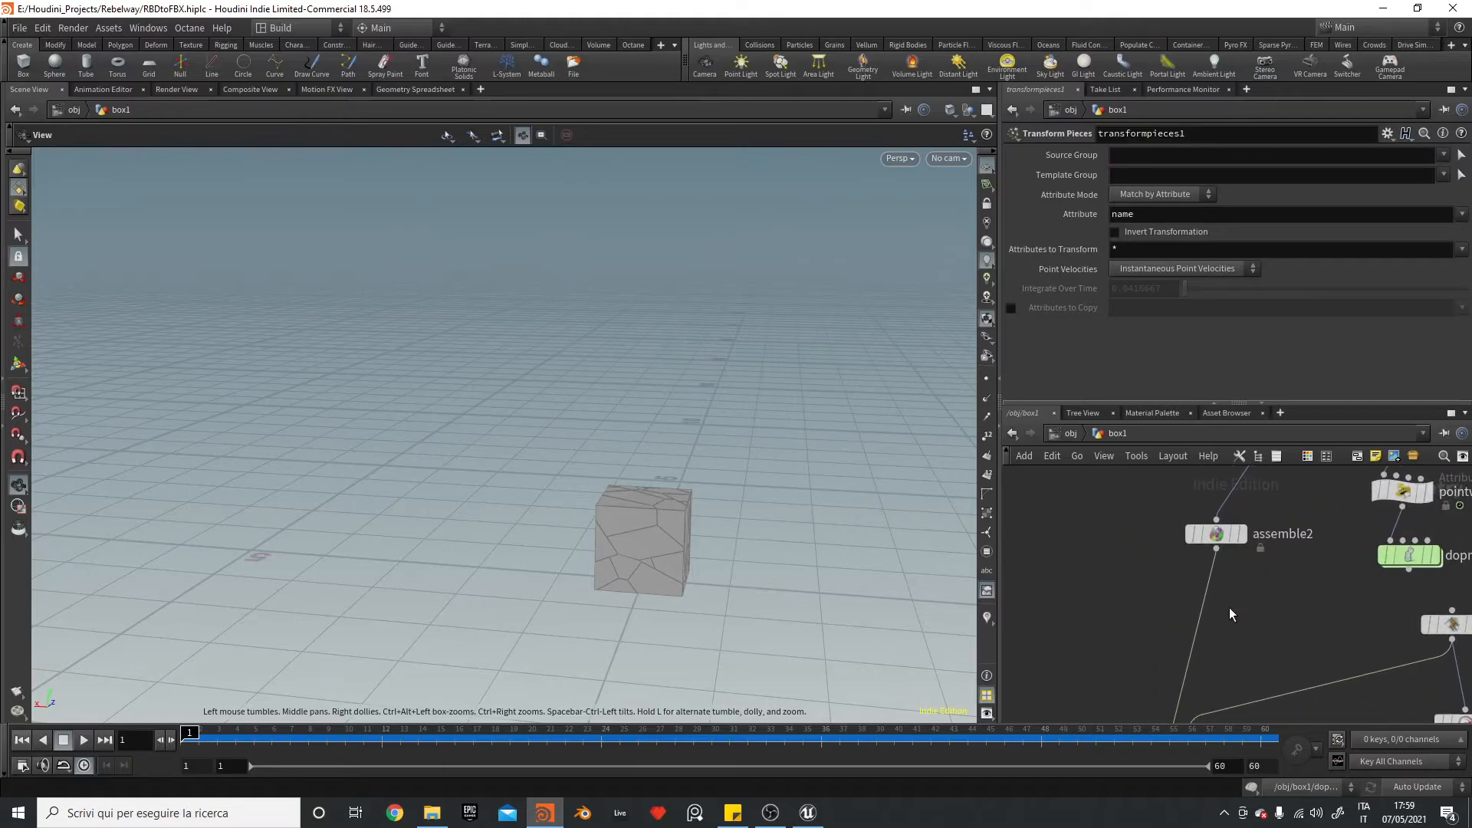
pyautogui.moveTo(1231, 609); pyautogui.dragTo(1206, 612, button='right')
pyautogui.moveTo(1223, 622); pyautogui.dragTo(1189, 490, button='middle')
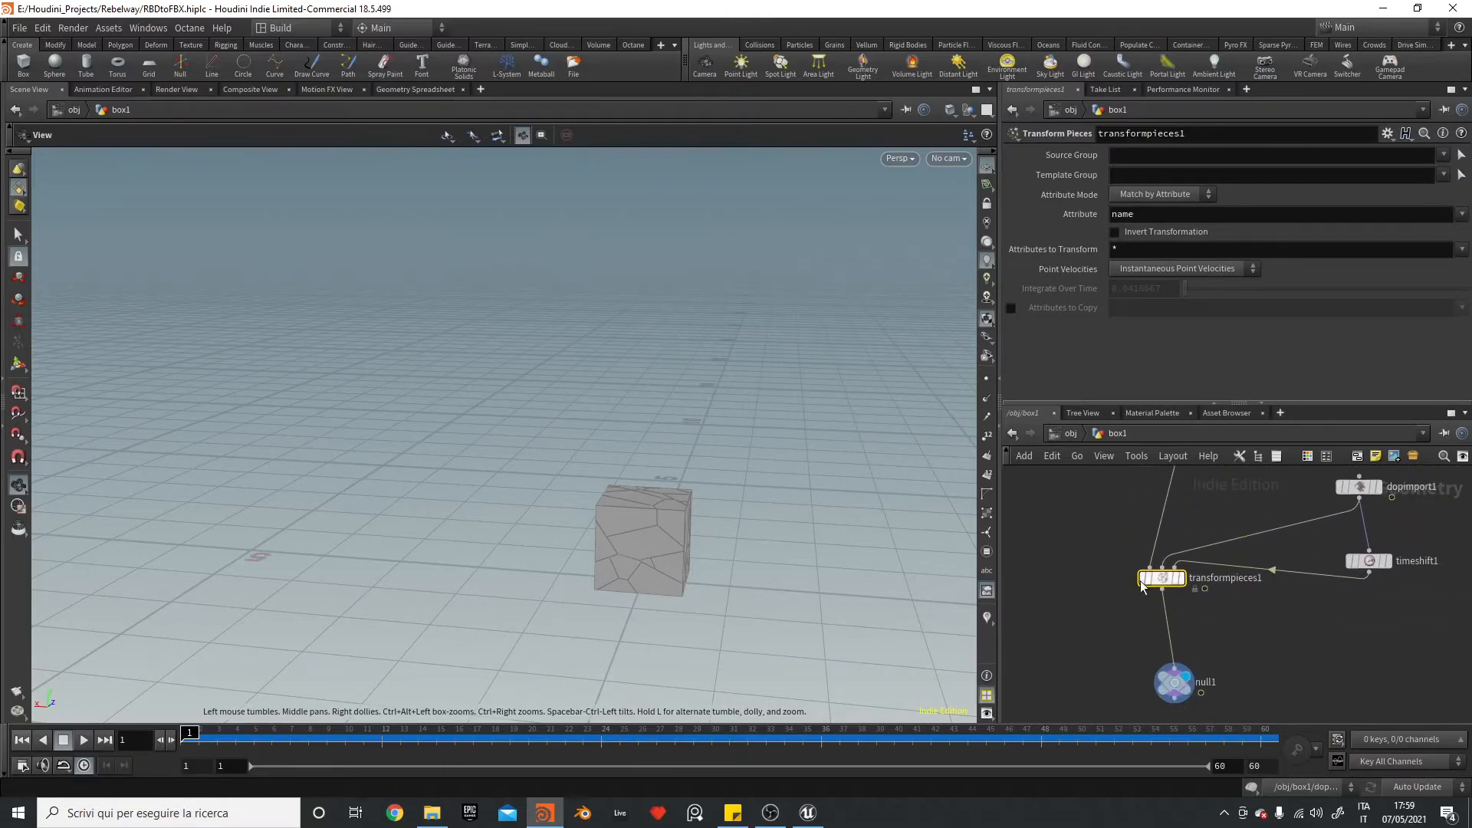
pyautogui.press('Tab')
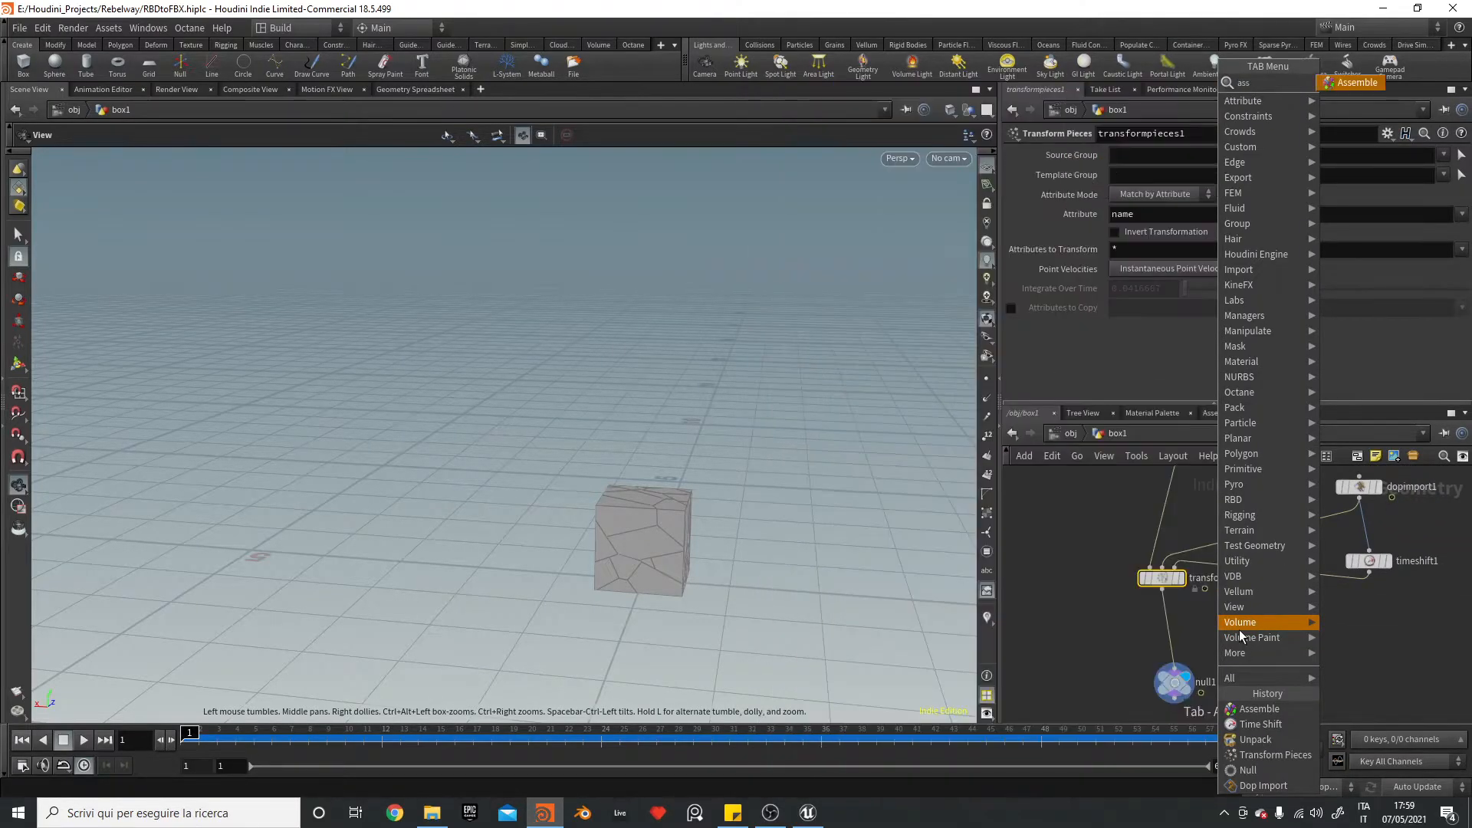
pyautogui.press('Return')
pyautogui.click(1171, 635)
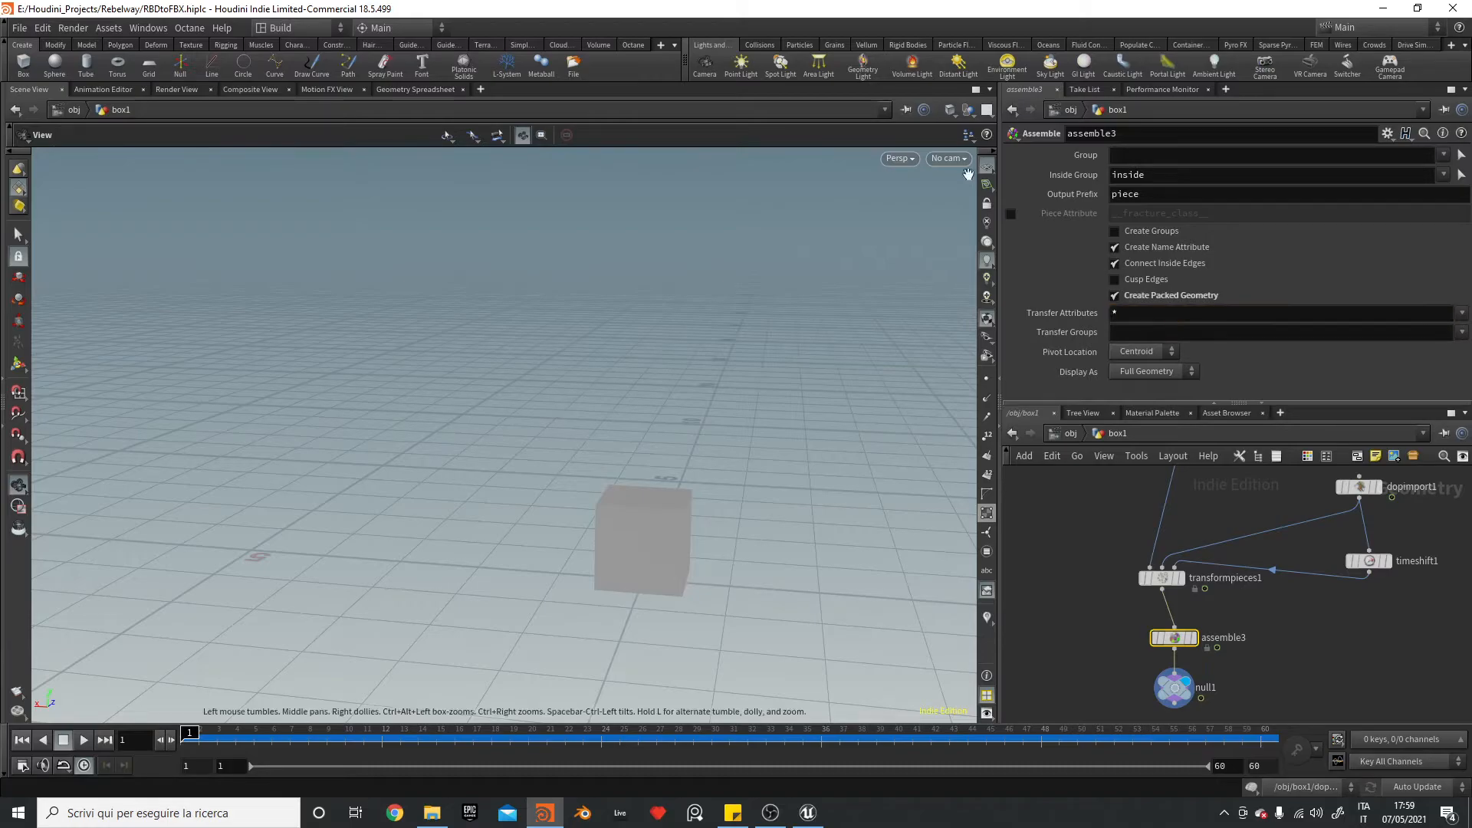
# - On assemble3, enable Create Packed Geometry, set Transfer Groups to * and turn off Create Name Attribute
pyautogui.click(1151, 332)
pyautogui.write('*')
pyautogui.press('Return')
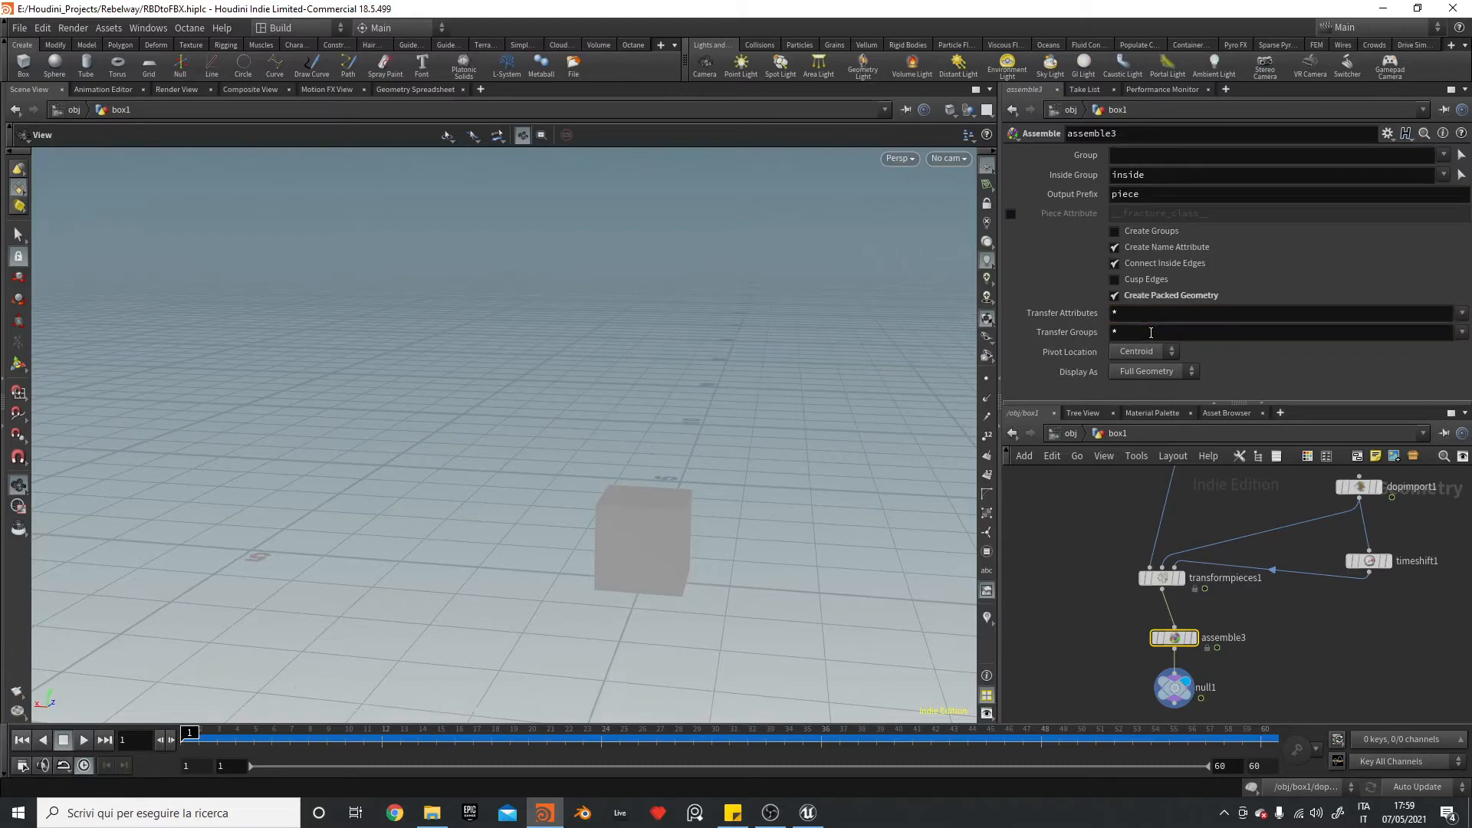
pyautogui.click(1115, 248)
# - Select null1, go to the out network and render rbd_to_fbx1 again to re-export the FBX
pyautogui.click(1174, 688)
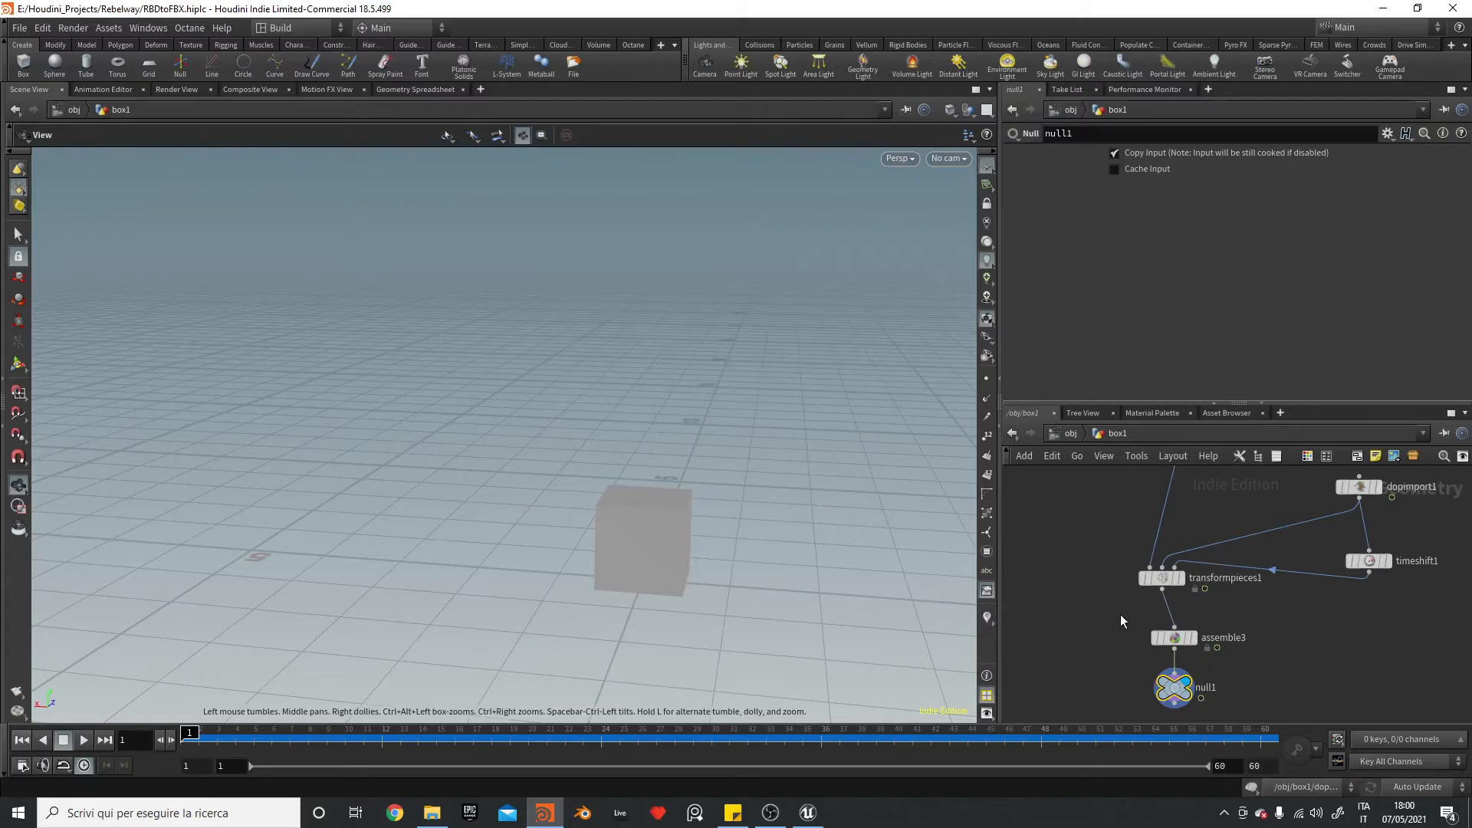
pyautogui.scroll(-5, 1127, 614)
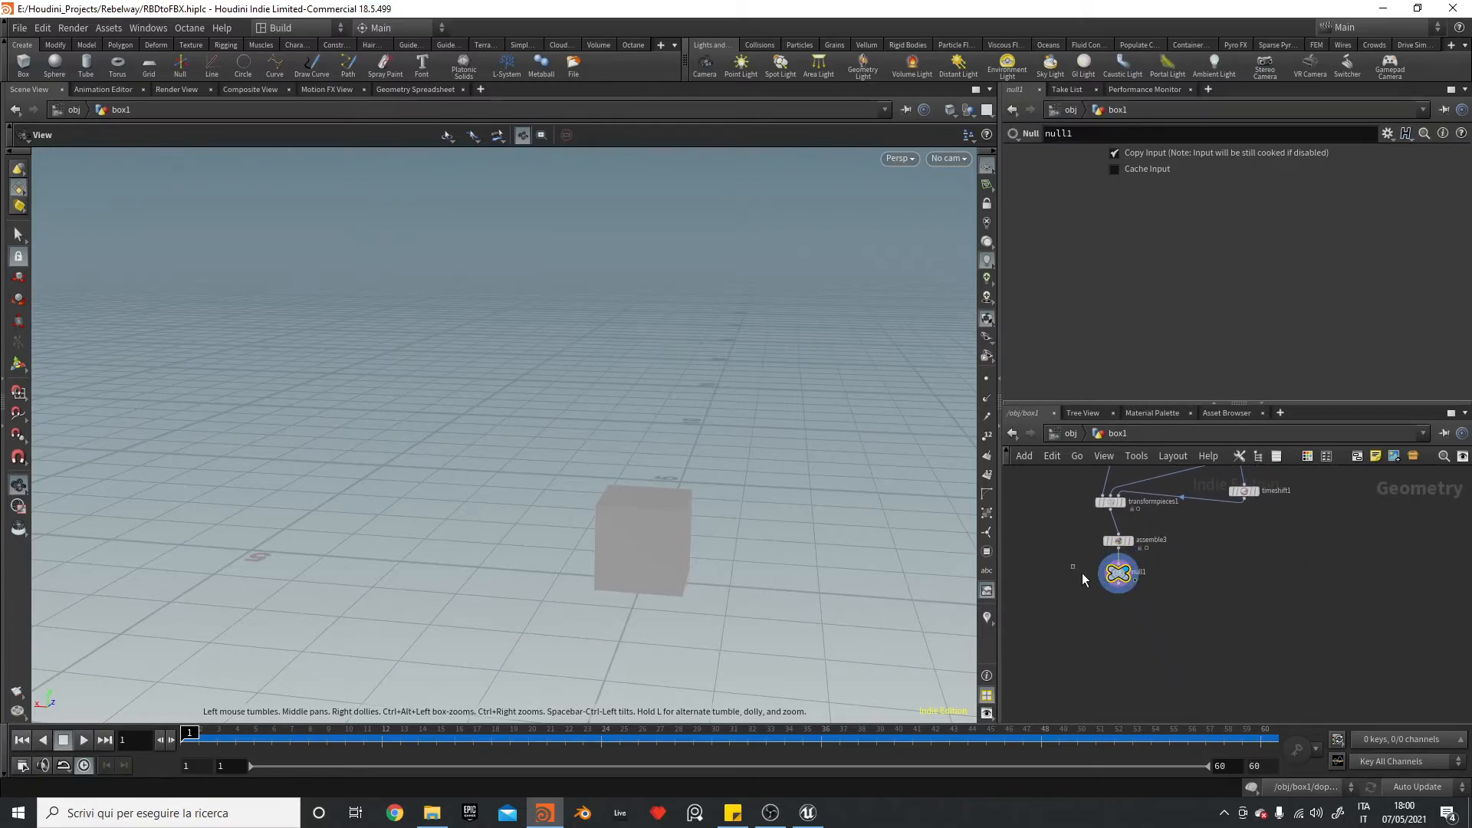
pyautogui.click(1072, 434)
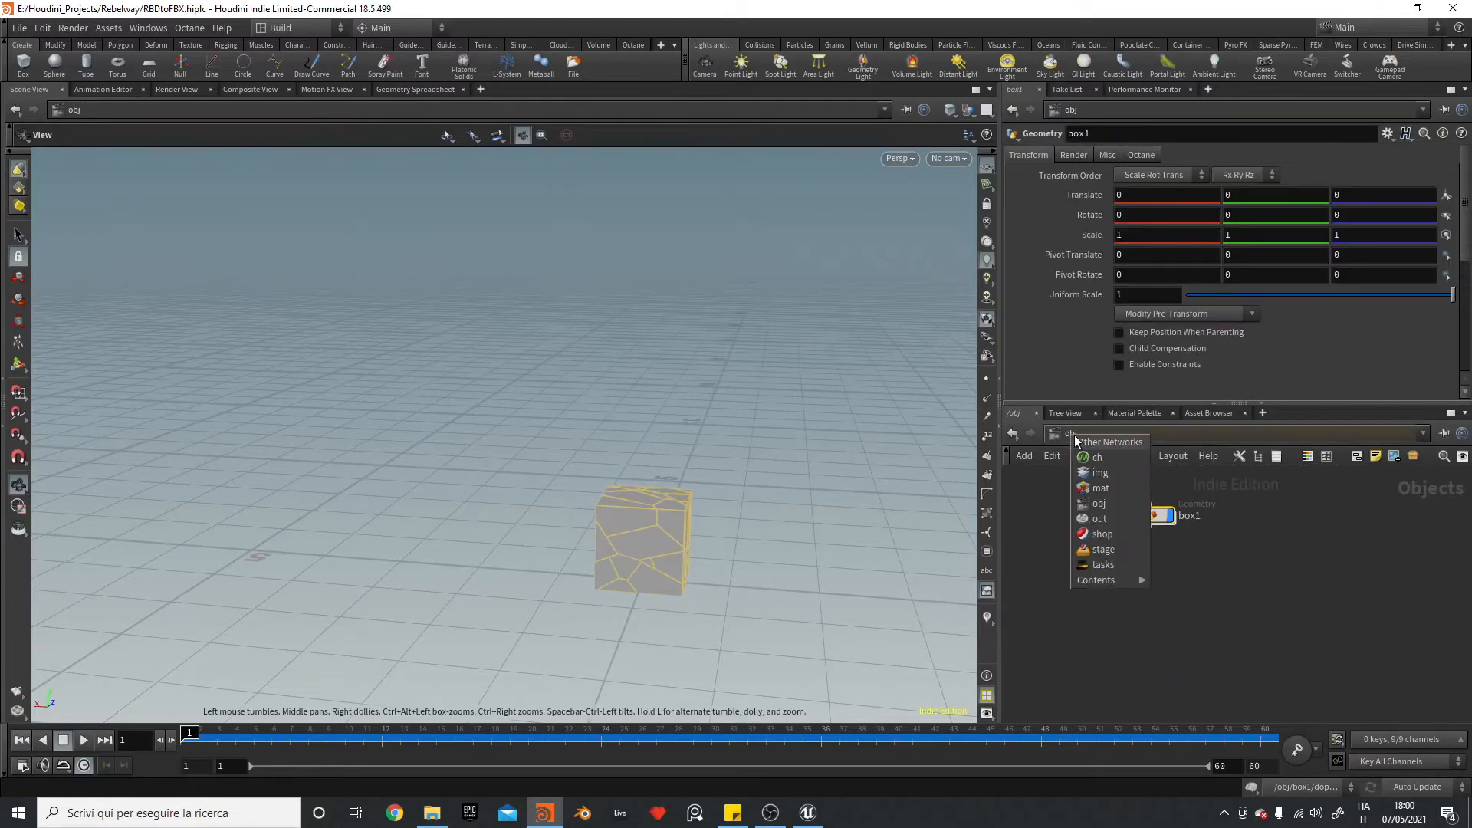
pyautogui.click(1120, 528)
pyautogui.click(1012, 153)
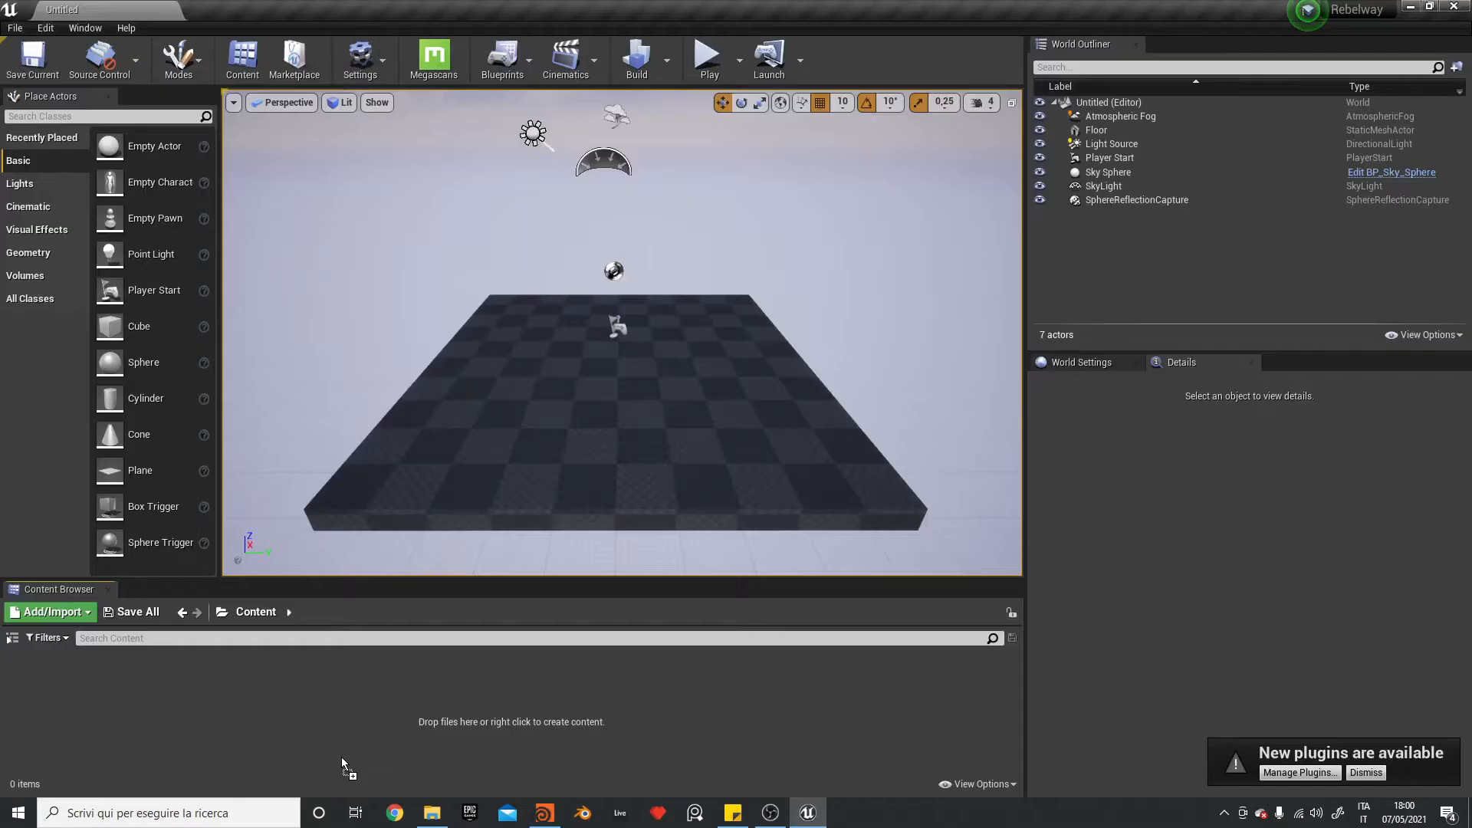
# - Import the RBDtoFBX file into Unreal Engine's Content folder as a skeletal mesh with animations
pyautogui.moveTo(342, 757); pyautogui.dragTo(342, 757)
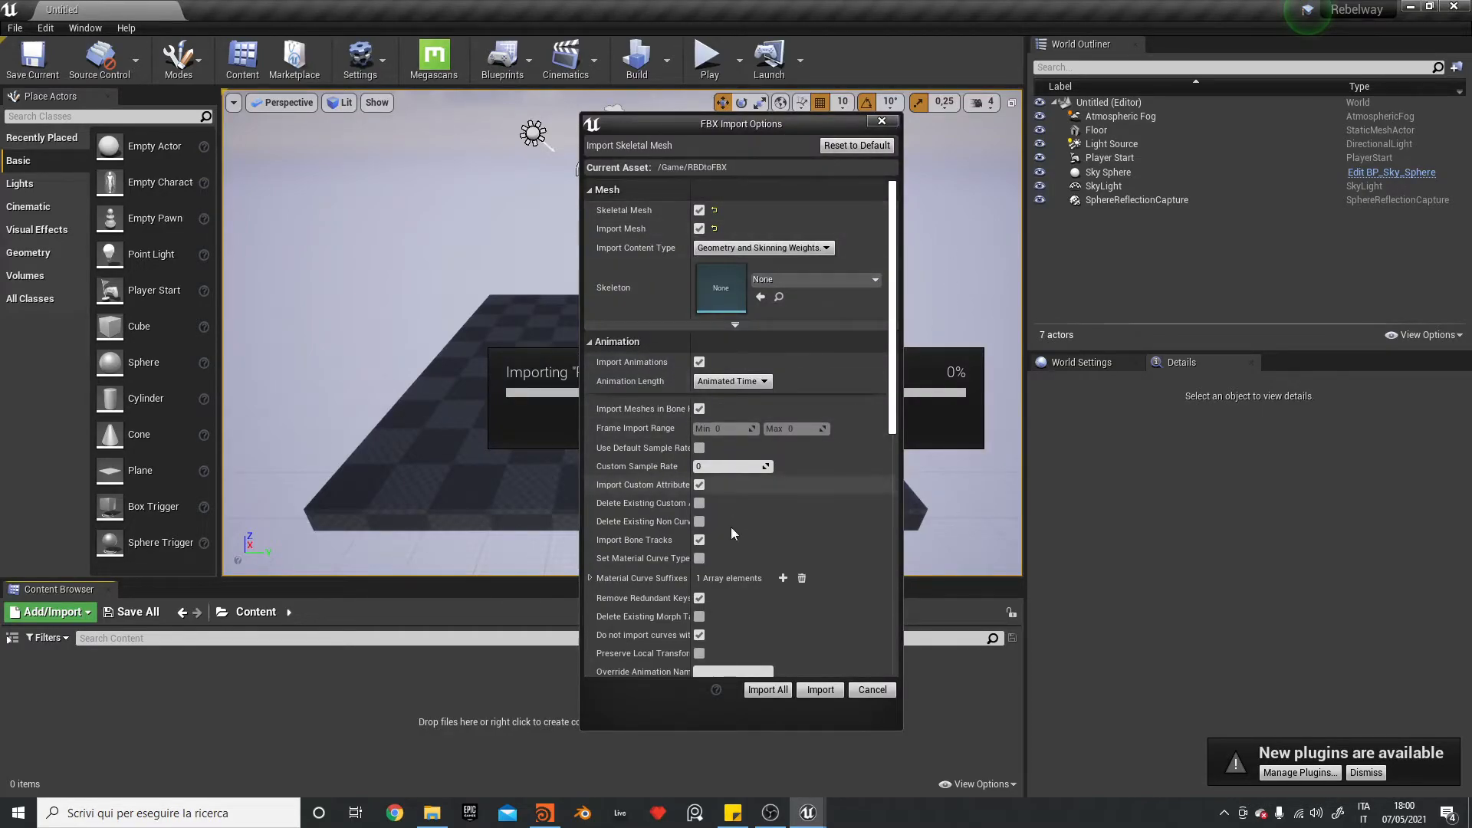
pyautogui.click(821, 689)
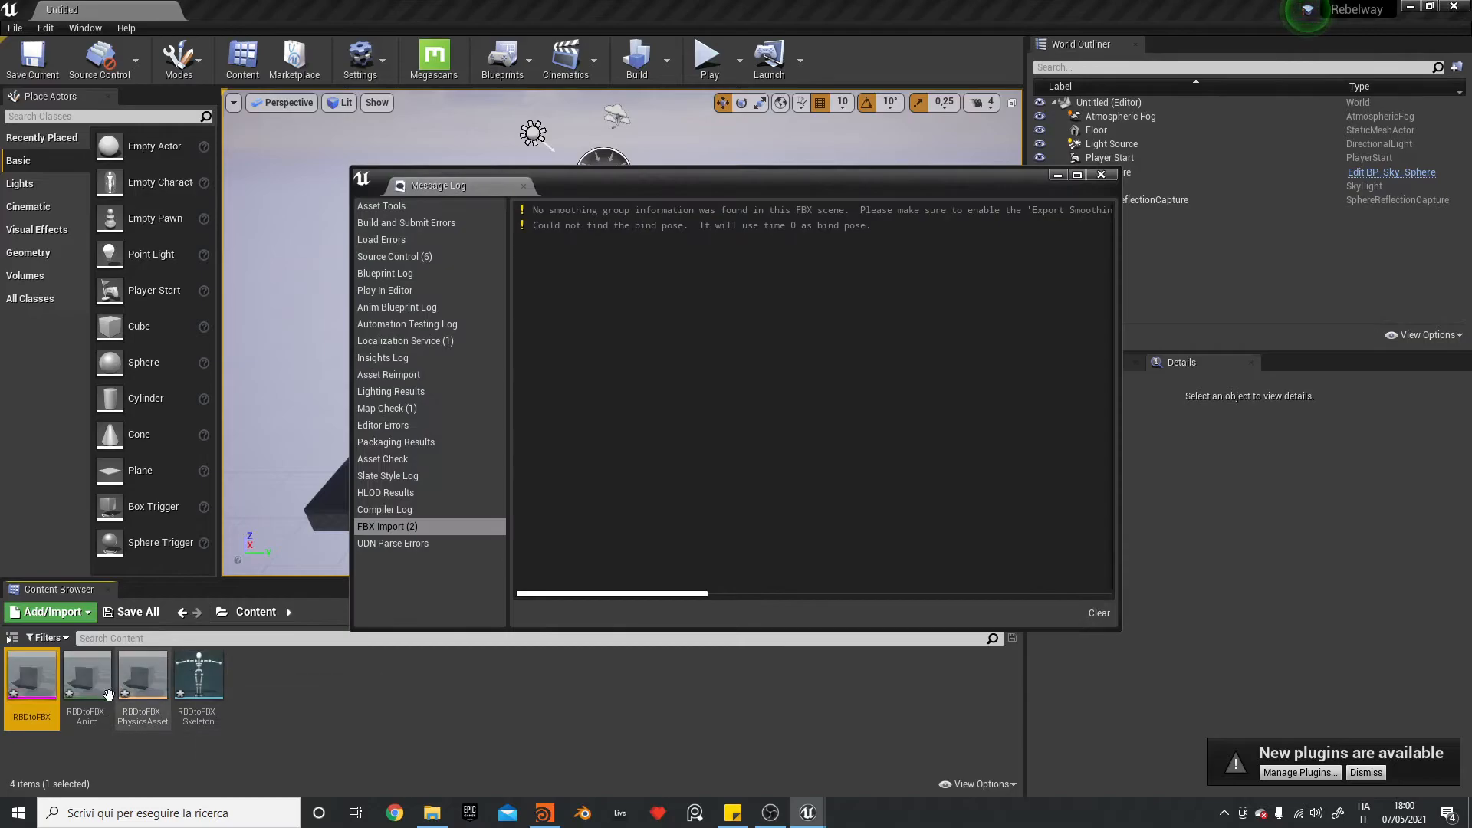
# - Open the RBDtoFBX_Anim asset in an enlarged view and examine the cube from several angles and distances
pyautogui.doubleClick(105, 682)
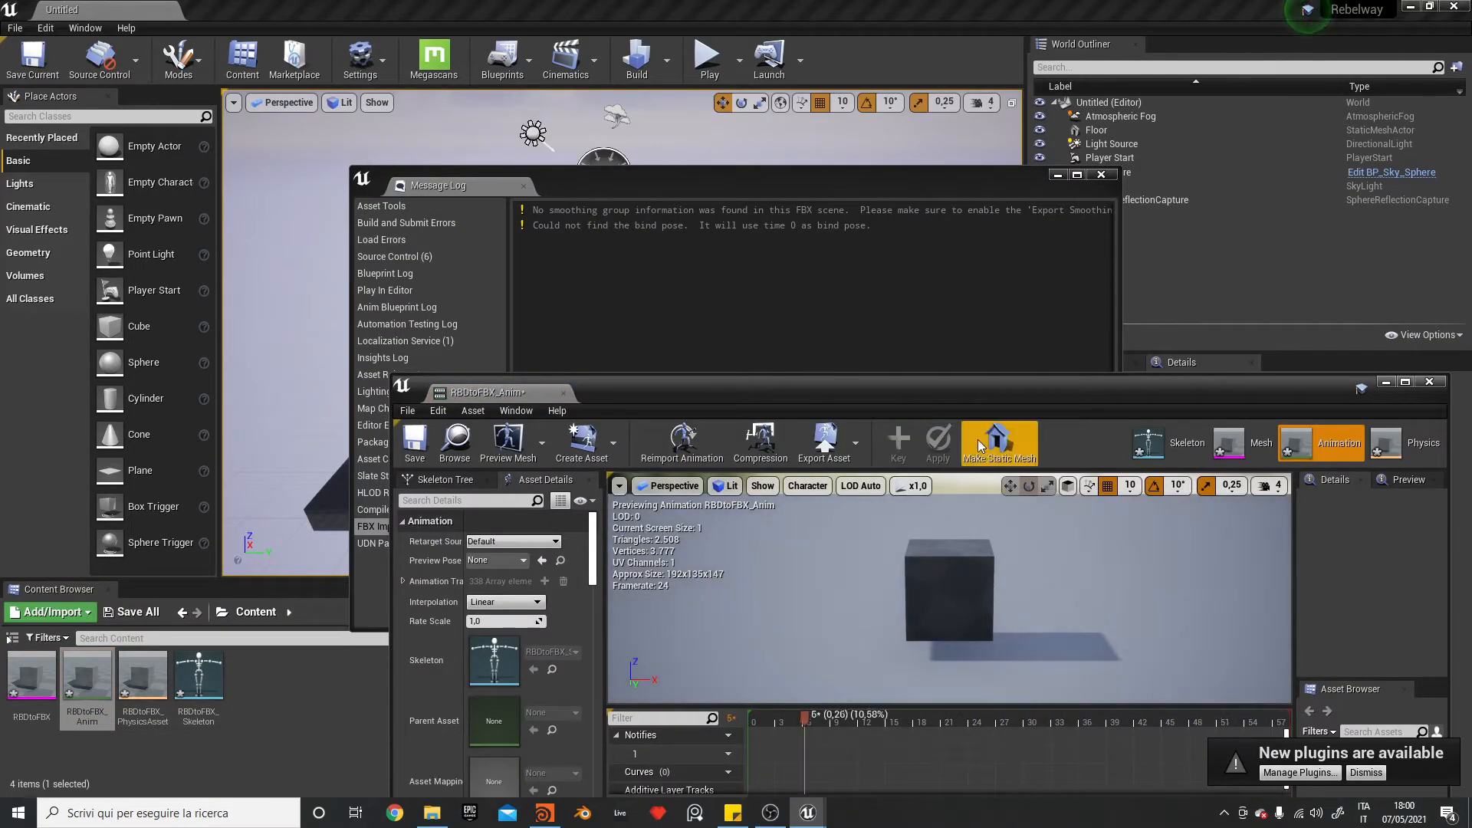
pyautogui.moveTo(997, 395); pyautogui.dragTo(942, 247)
pyautogui.moveTo(812, 563)
pyautogui.mouseDown()
pyautogui.moveTo(697, 559)
pyautogui.moveTo(801, 559)
pyautogui.mouseUp()
pyautogui.moveTo(835, 463); pyautogui.dragTo(1020, 498, button='right')
pyautogui.press('w')
pyautogui.press('s')
pyautogui.press('w')
pyautogui.press('s')
pyautogui.moveTo(746, 521); pyautogui.dragTo(834, 541, button='right')
pyautogui.press('s')
pyautogui.press('w')
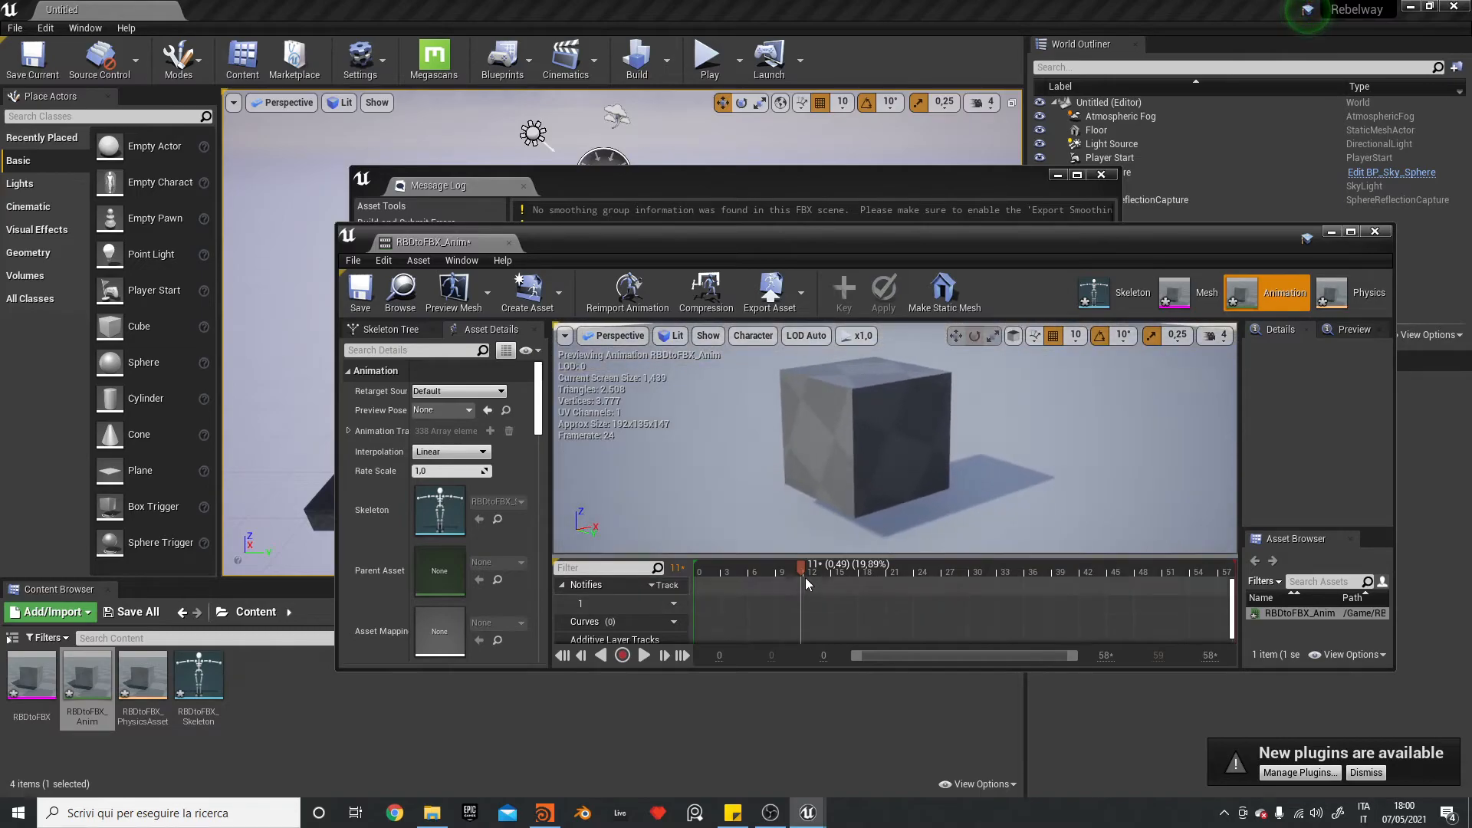
# - Scrub the RBDtoFBX_Anim playback to about frame 30 to check the motion, and close the animation editor and message log
pyautogui.moveTo(802, 574); pyautogui.dragTo(738, 571)
pyautogui.moveTo(932, 574); pyautogui.dragTo(978, 574)
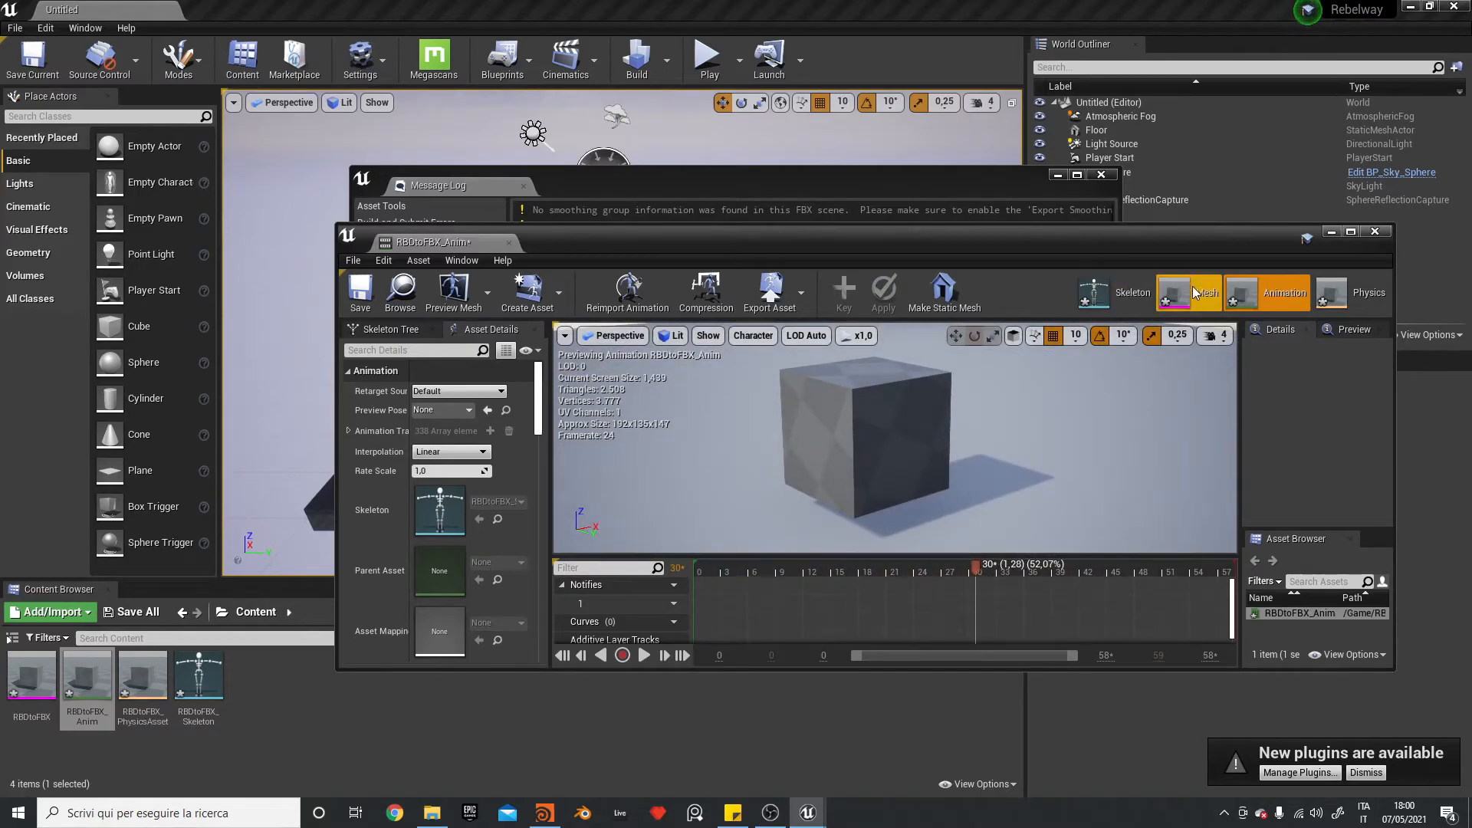
pyautogui.click(1380, 239)
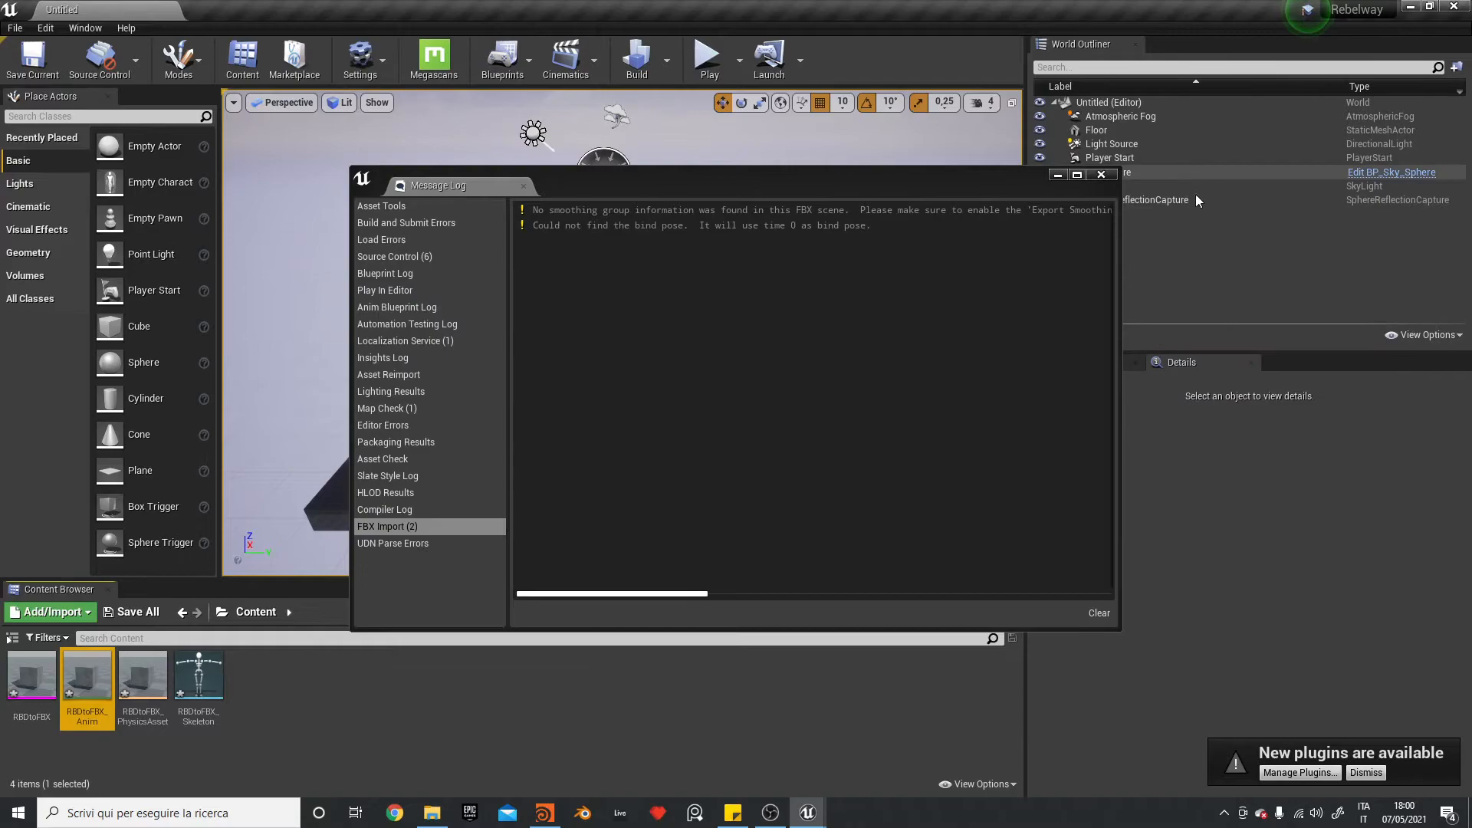
pyautogui.click(1105, 176)
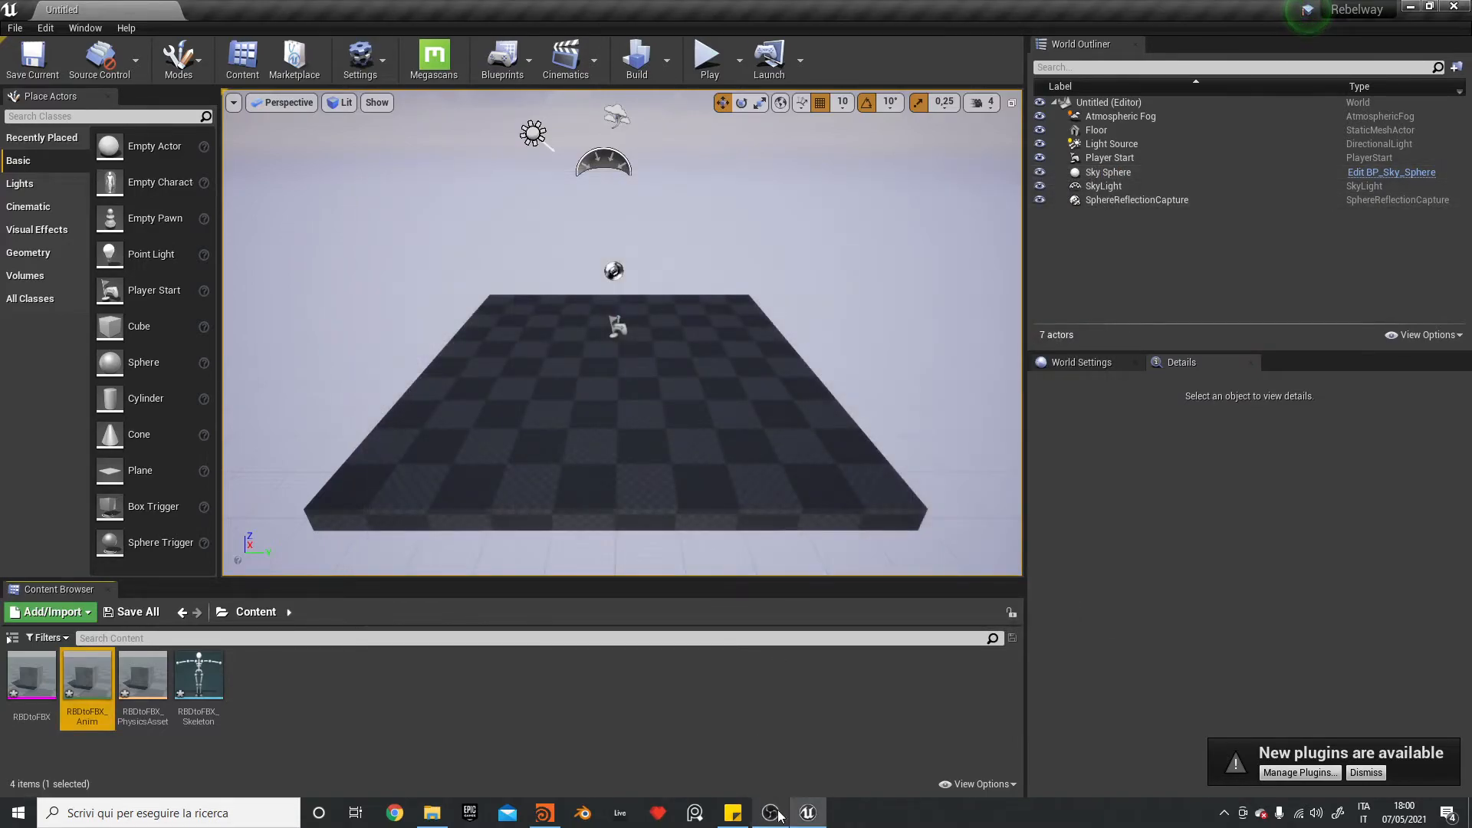
# - Switch to Houdini and read the node information of rbd_to_fbx1 for warnings
pyautogui.click(544, 814)
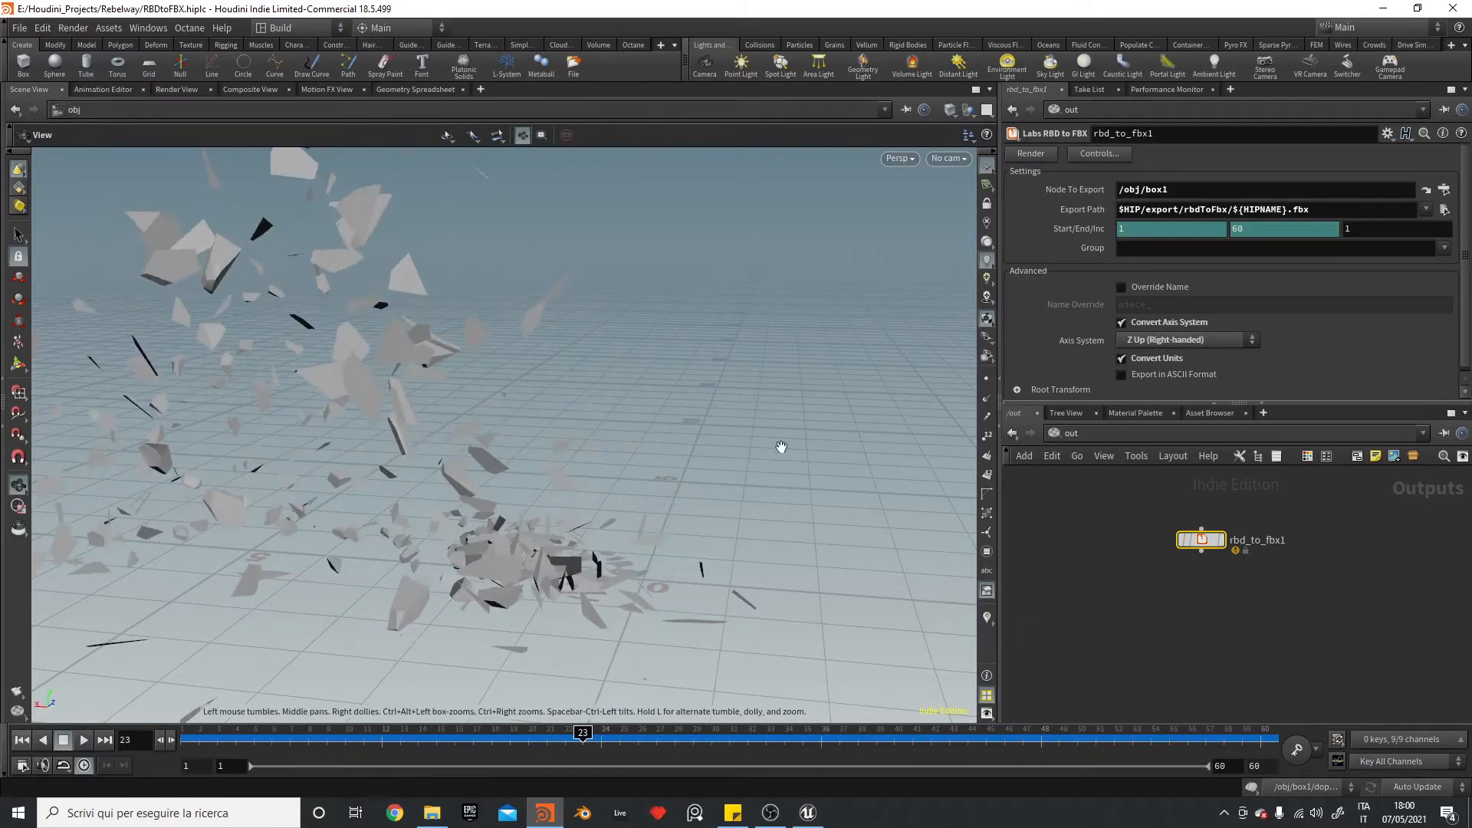
pyautogui.click(1162, 537)
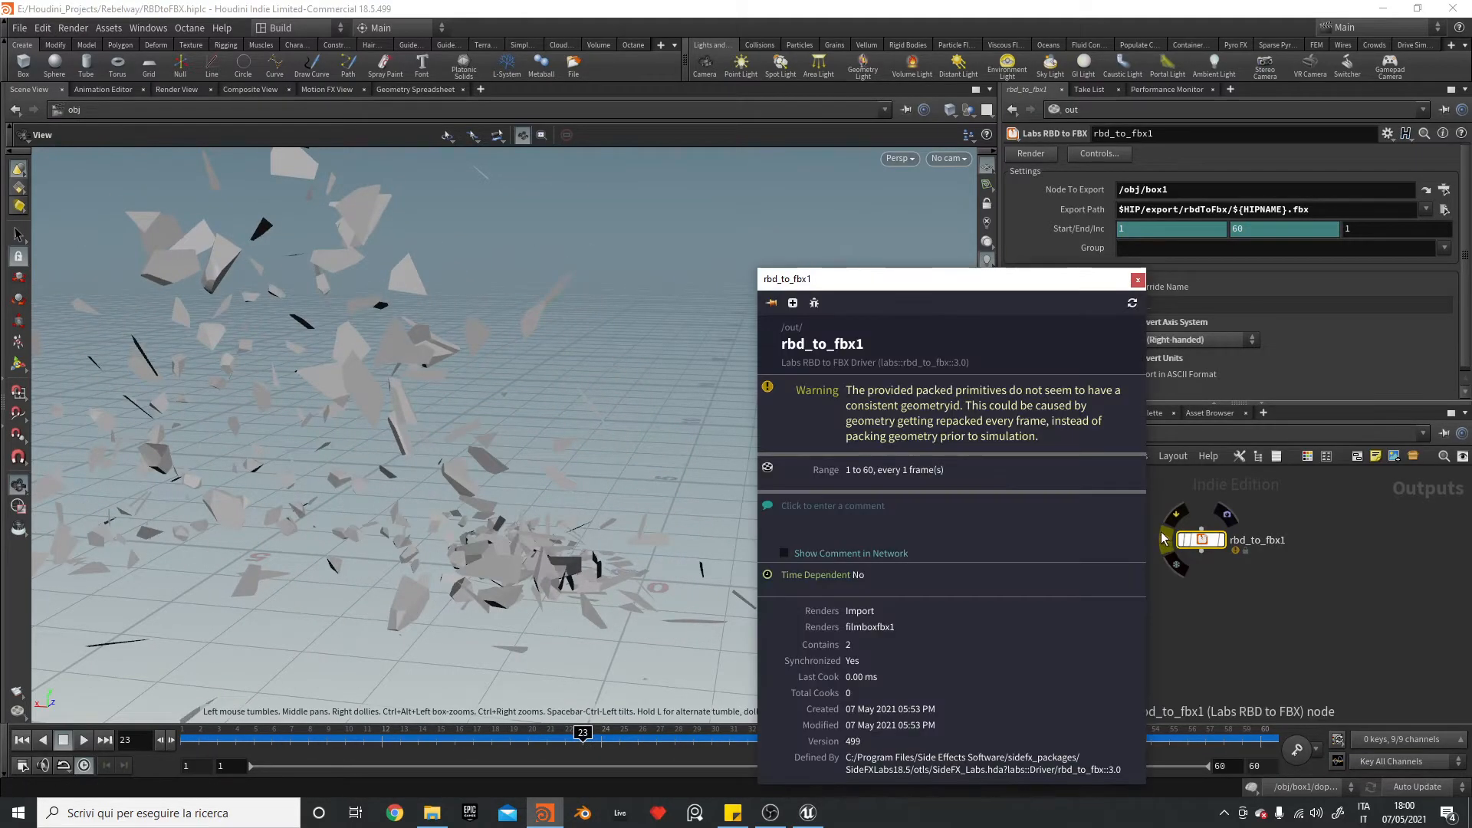
pyautogui.click(1138, 281)
# - In the box1 network, turn off Create Groups on assemble3 and delete that node from between transformpieces1 and null1
pyautogui.click(1055, 434)
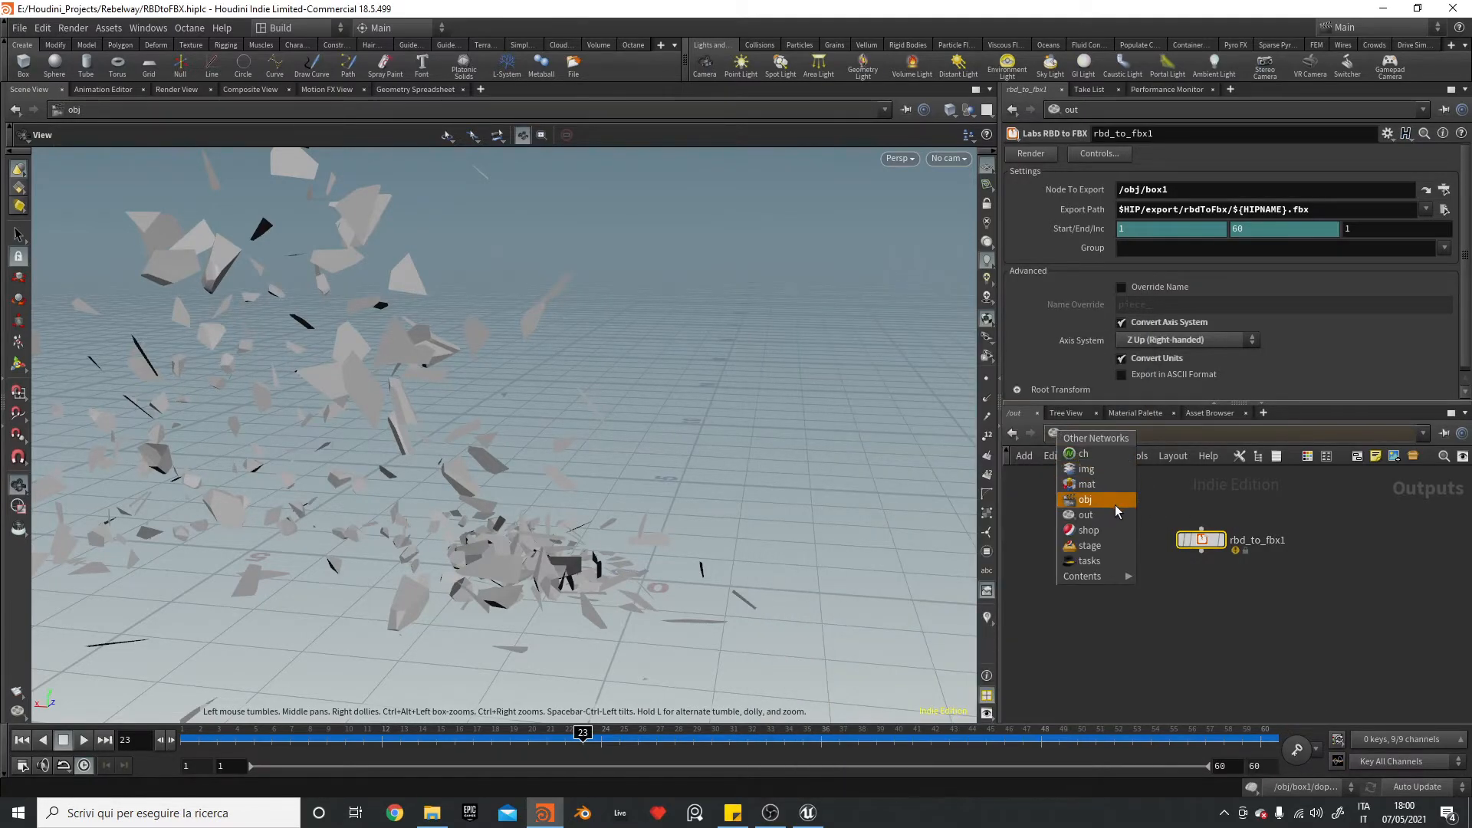
pyautogui.click(1085, 500)
pyautogui.doubleClick(1150, 514)
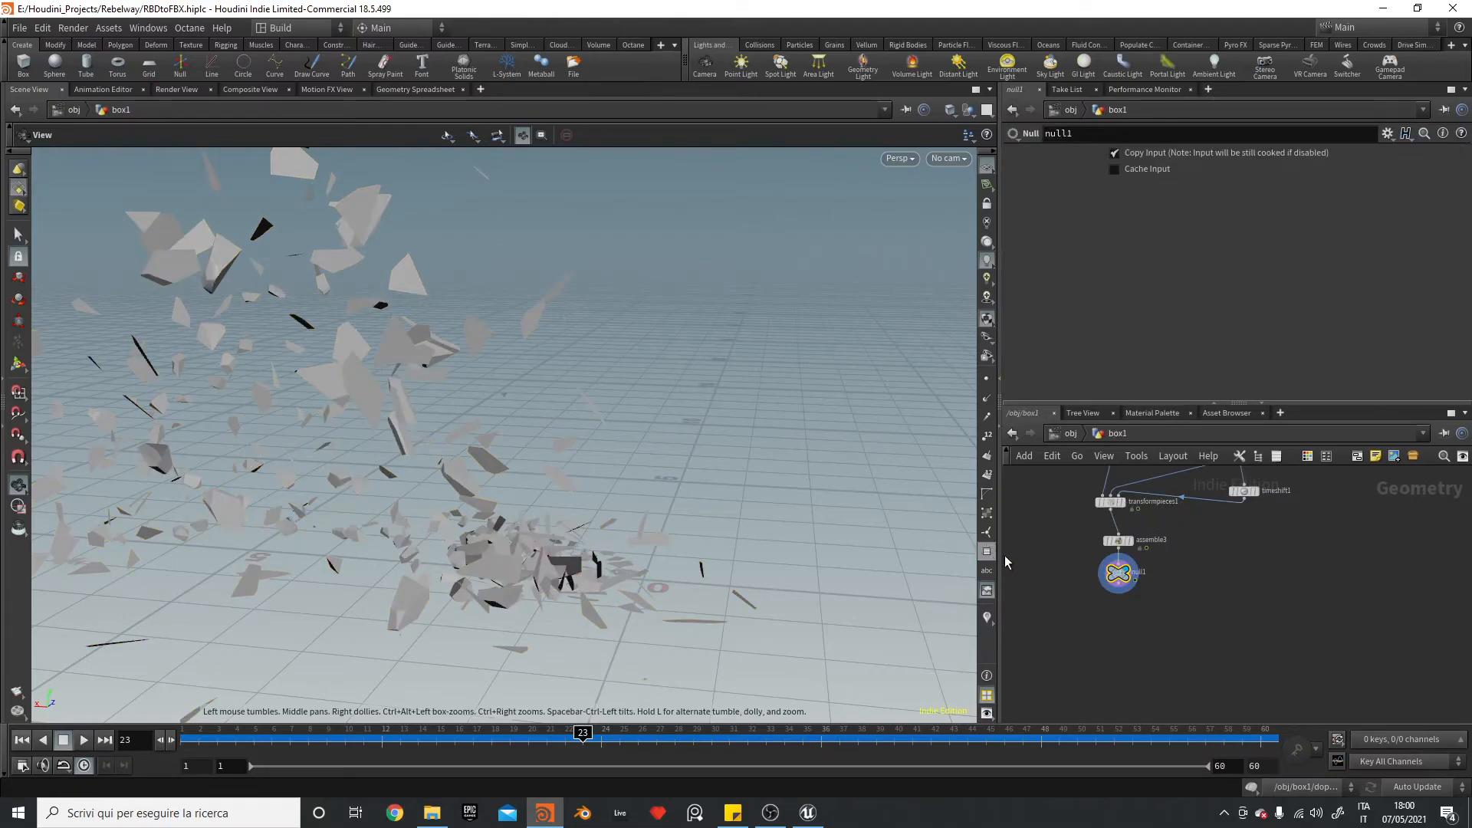
pyautogui.scroll(-1, 1061, 537)
pyautogui.moveTo(1067, 550); pyautogui.dragTo(1088, 620, button='middle')
pyautogui.scroll(3, 1081, 594)
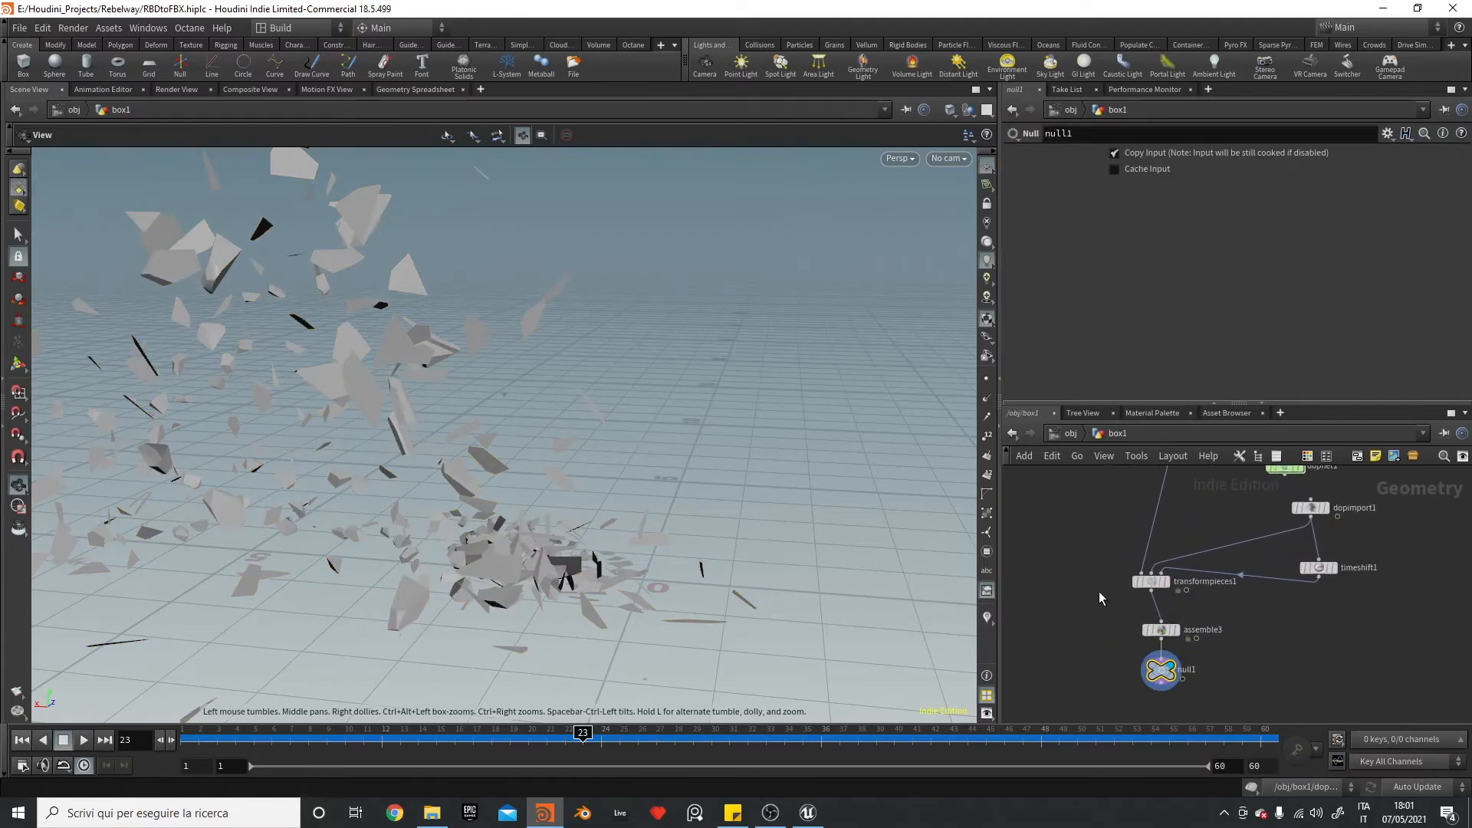
pyautogui.click(1178, 632)
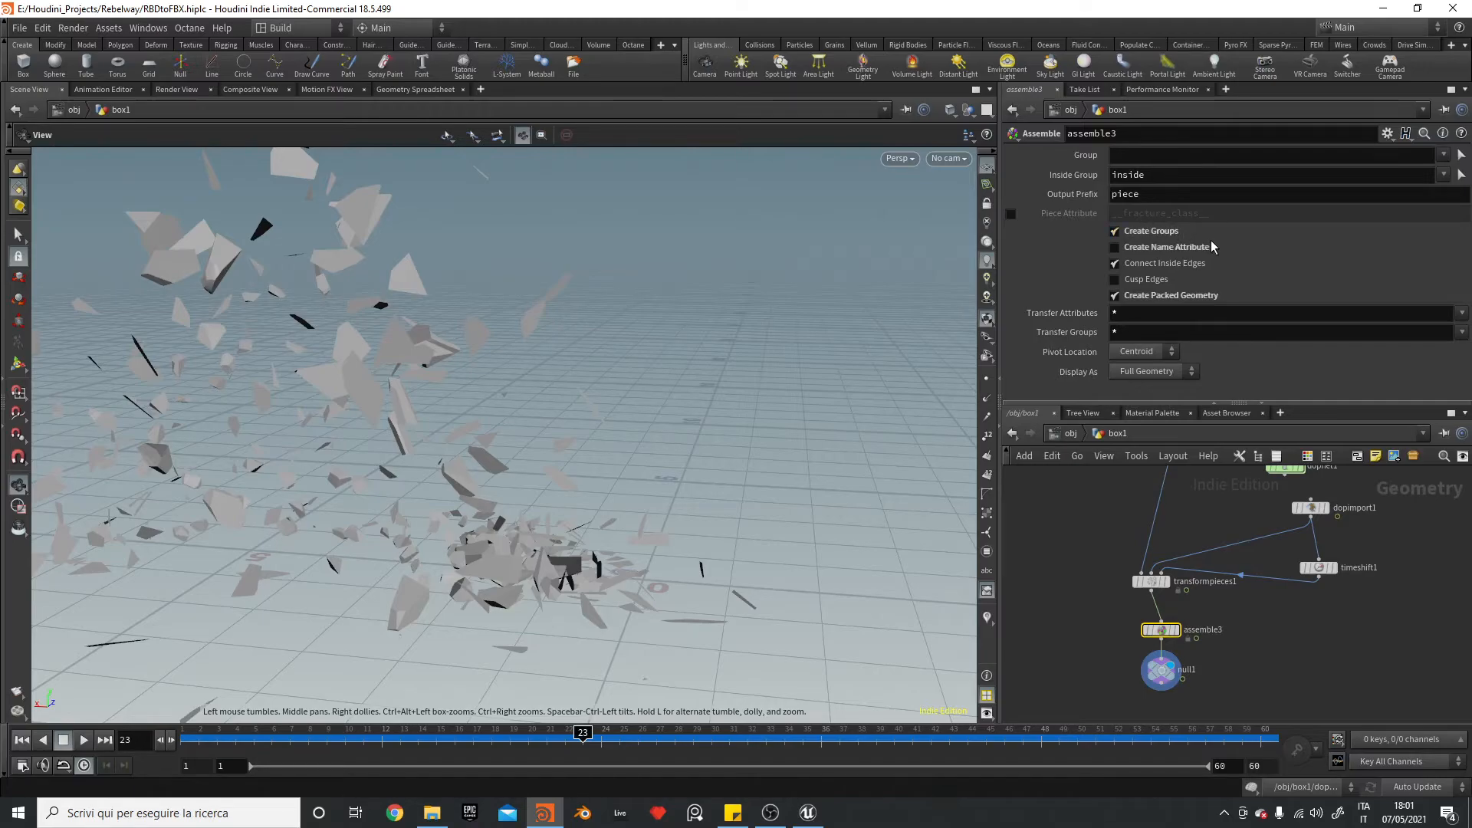
pyautogui.click(1164, 235)
pyautogui.scroll(2, 1261, 606)
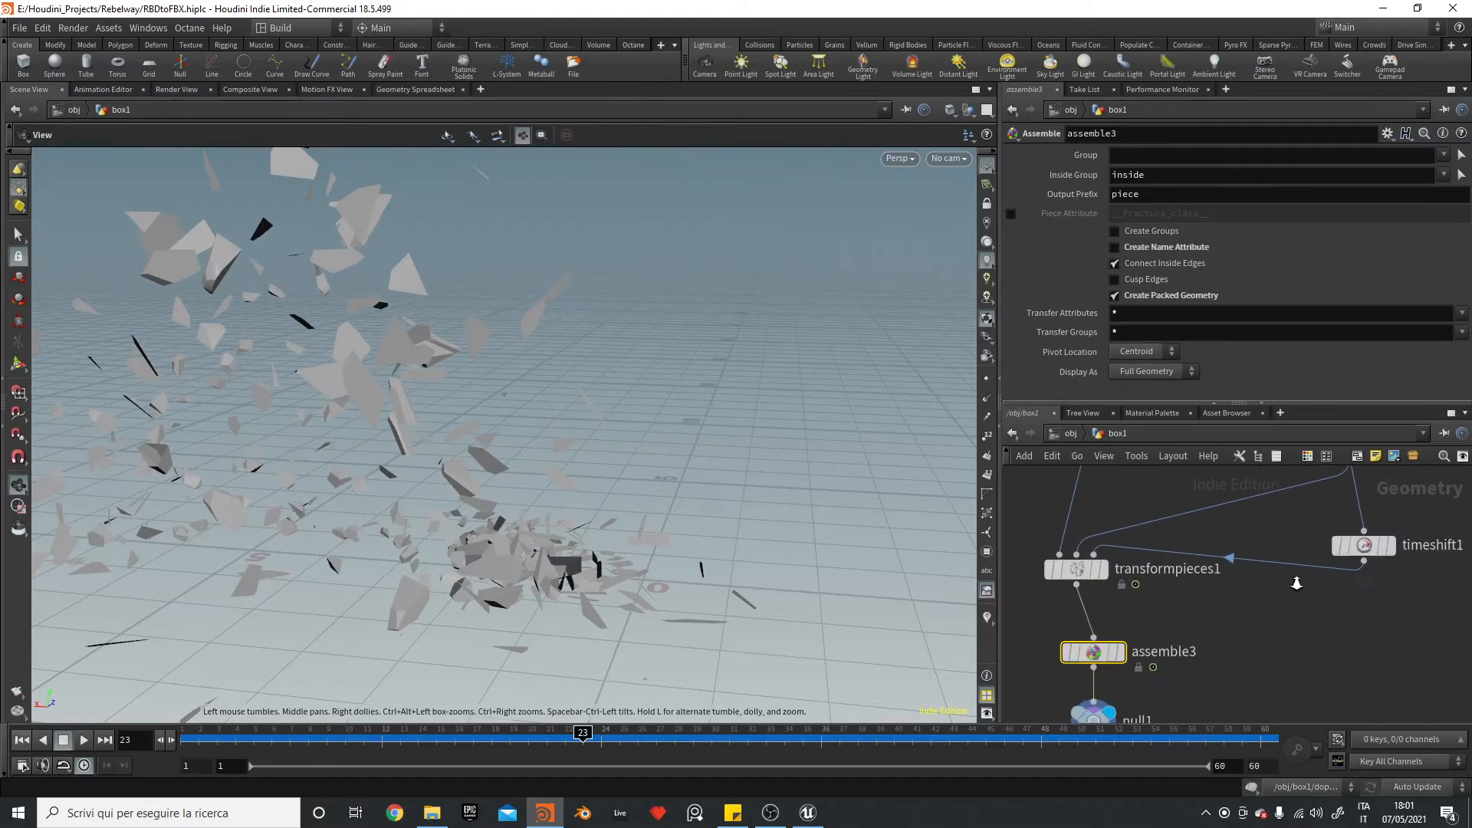
pyautogui.scroll(-1, 1147, 613)
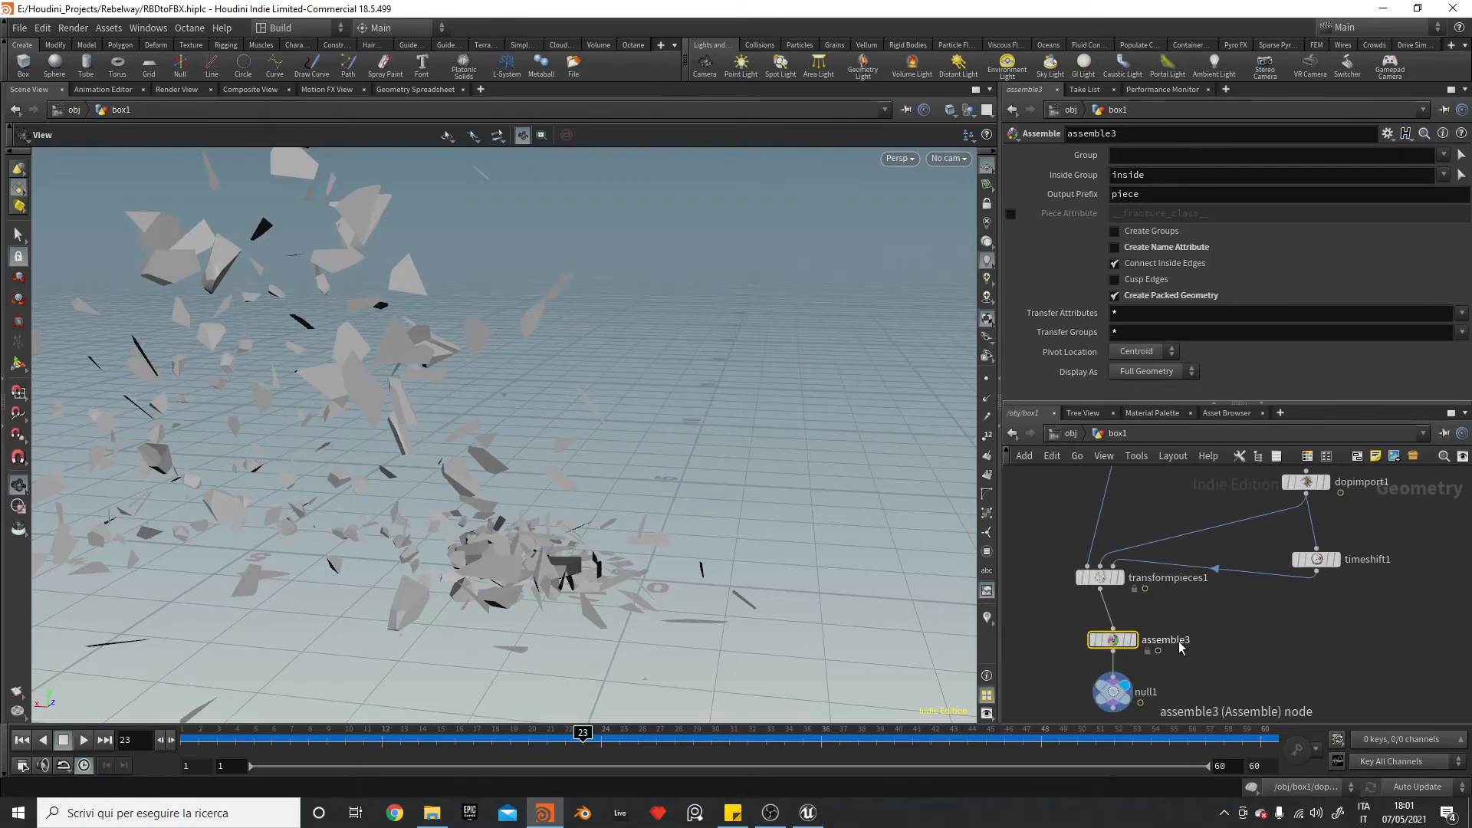
pyautogui.press('Delete')
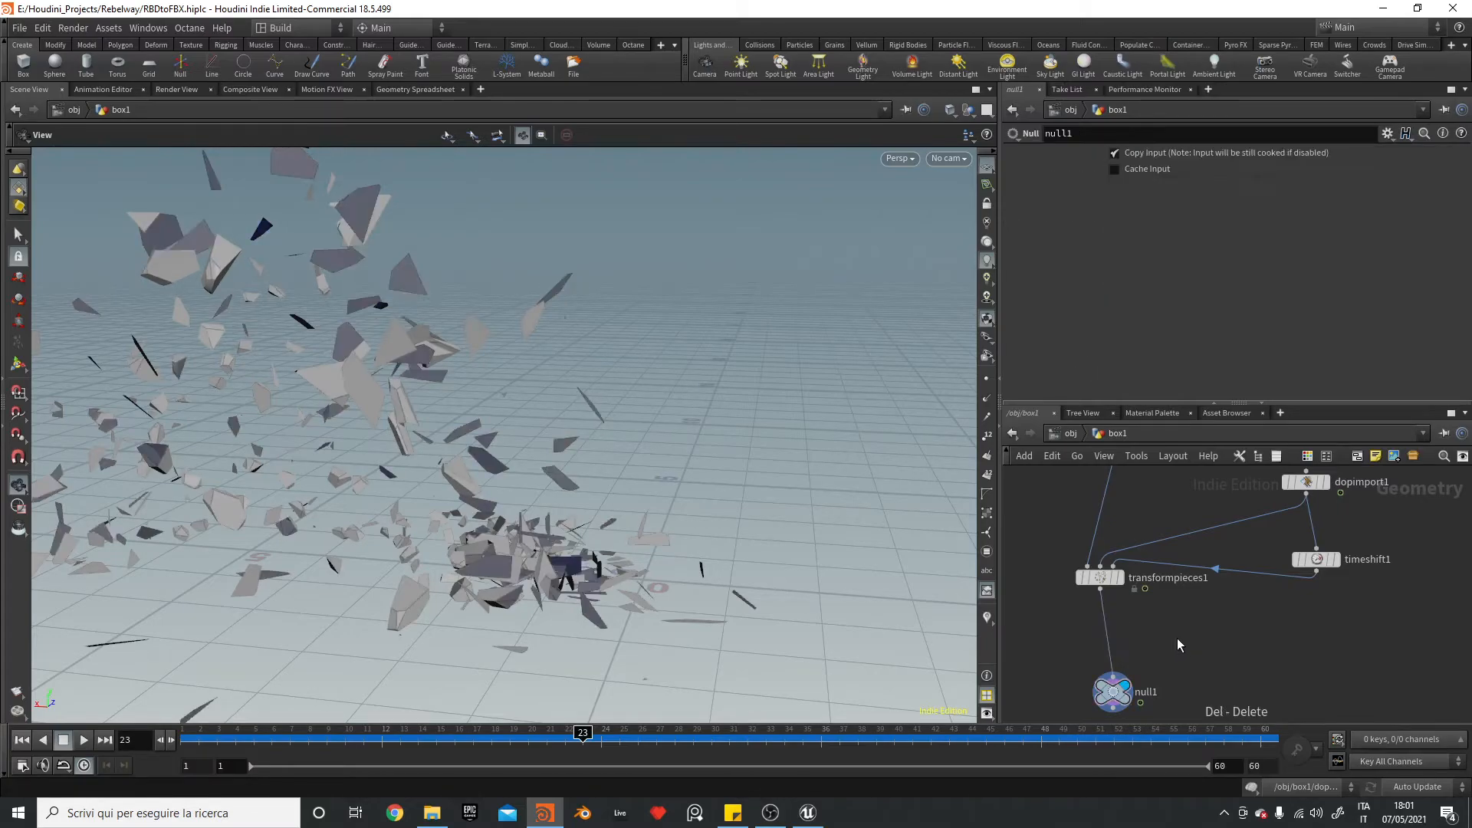
# - Enable Create Packed Geometry on assemble2 and set both its Transfer Attributes and Transfer Groups to *
pyautogui.scroll(-2, 1147, 612)
pyautogui.moveTo(1148, 612); pyautogui.dragTo(1180, 675, button='middle')
pyautogui.rightClick(1153, 537)
pyautogui.click(1084, 529)
pyautogui.click(1165, 537)
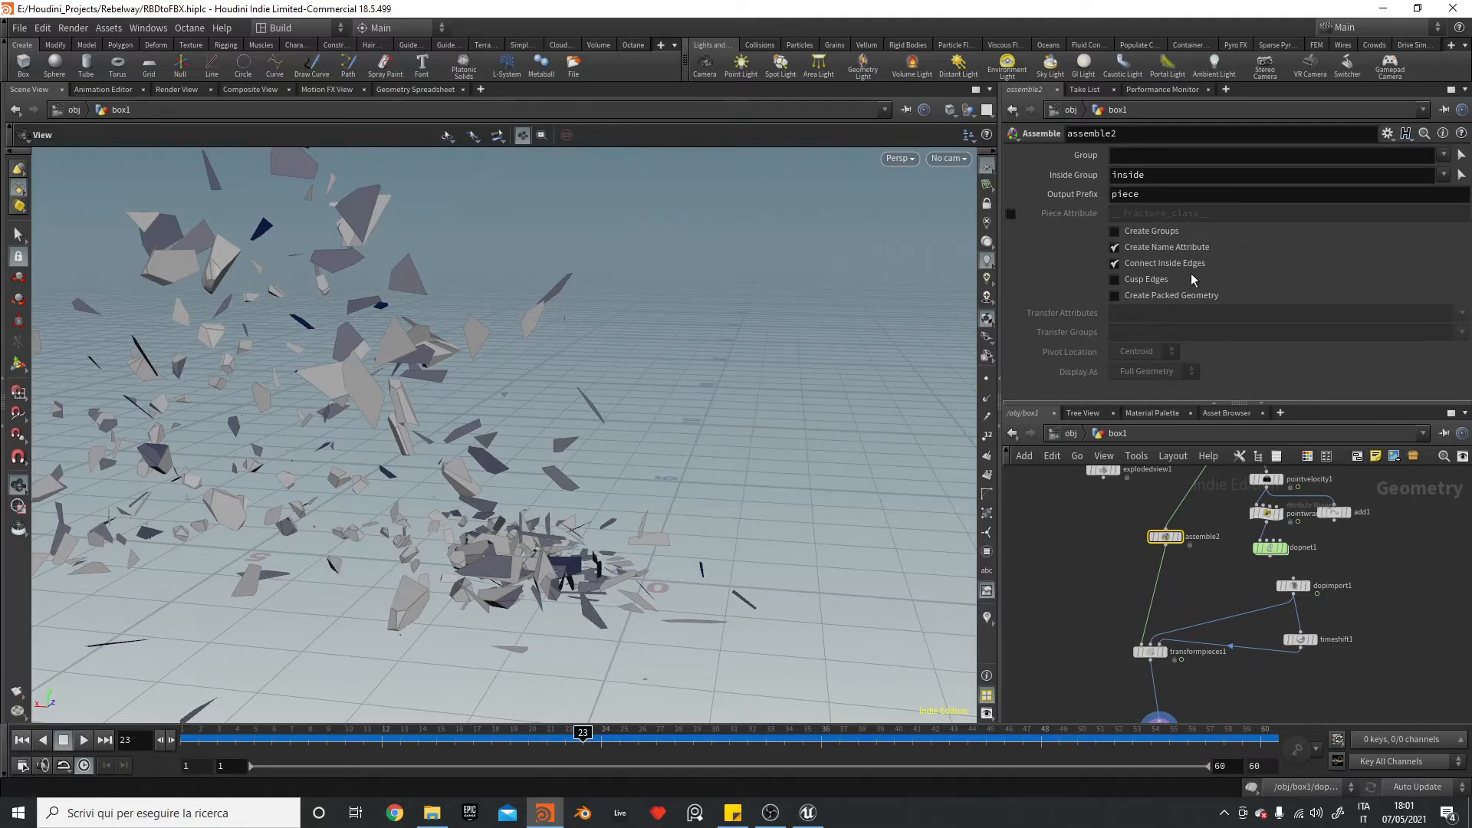
pyautogui.click(1171, 297)
pyautogui.click(1152, 313)
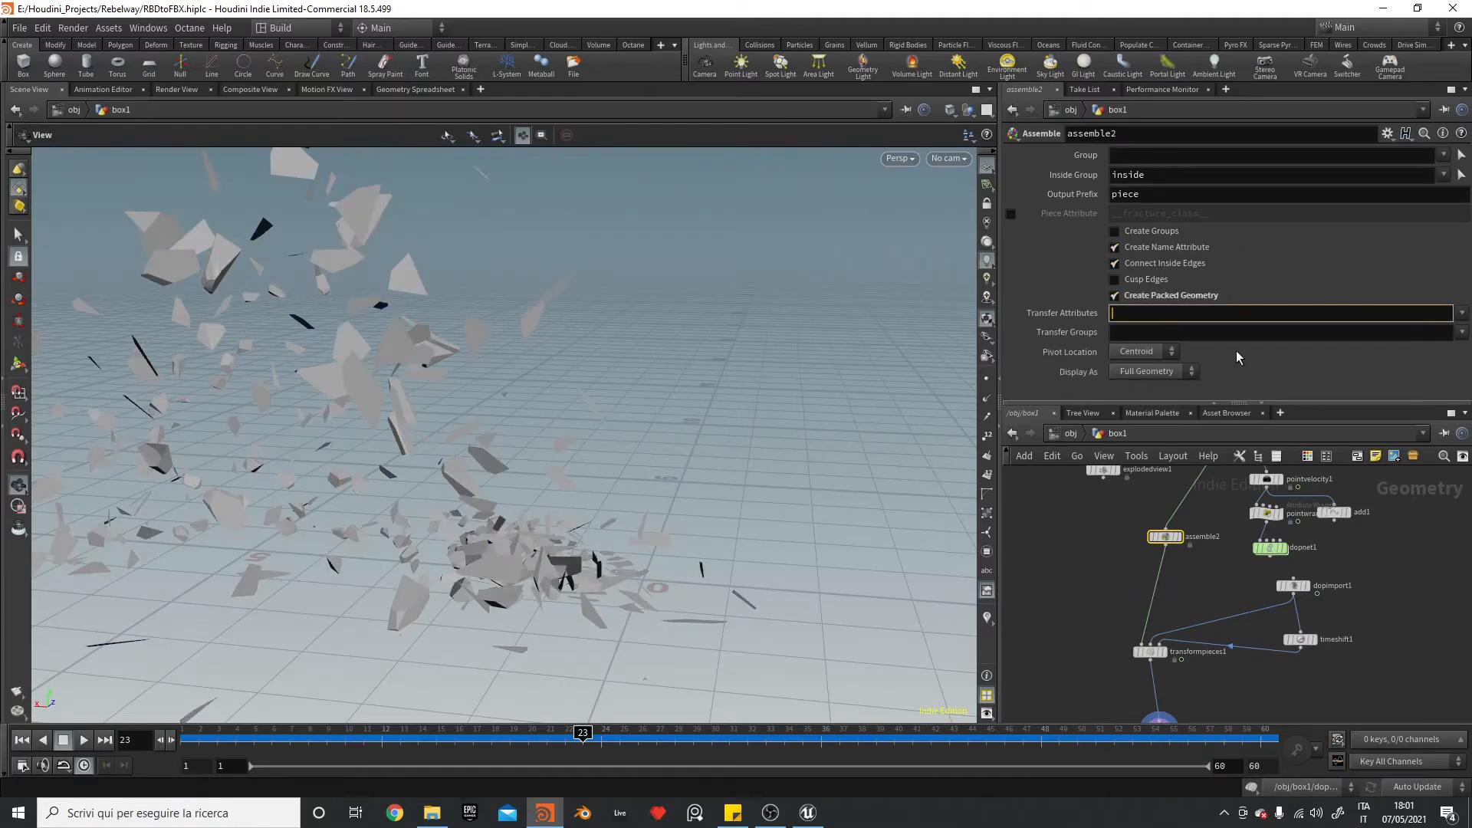
pyautogui.write('*')
pyautogui.press('Return')
pyautogui.click(1153, 334)
pyautogui.write('*')
pyautogui.press('Return')
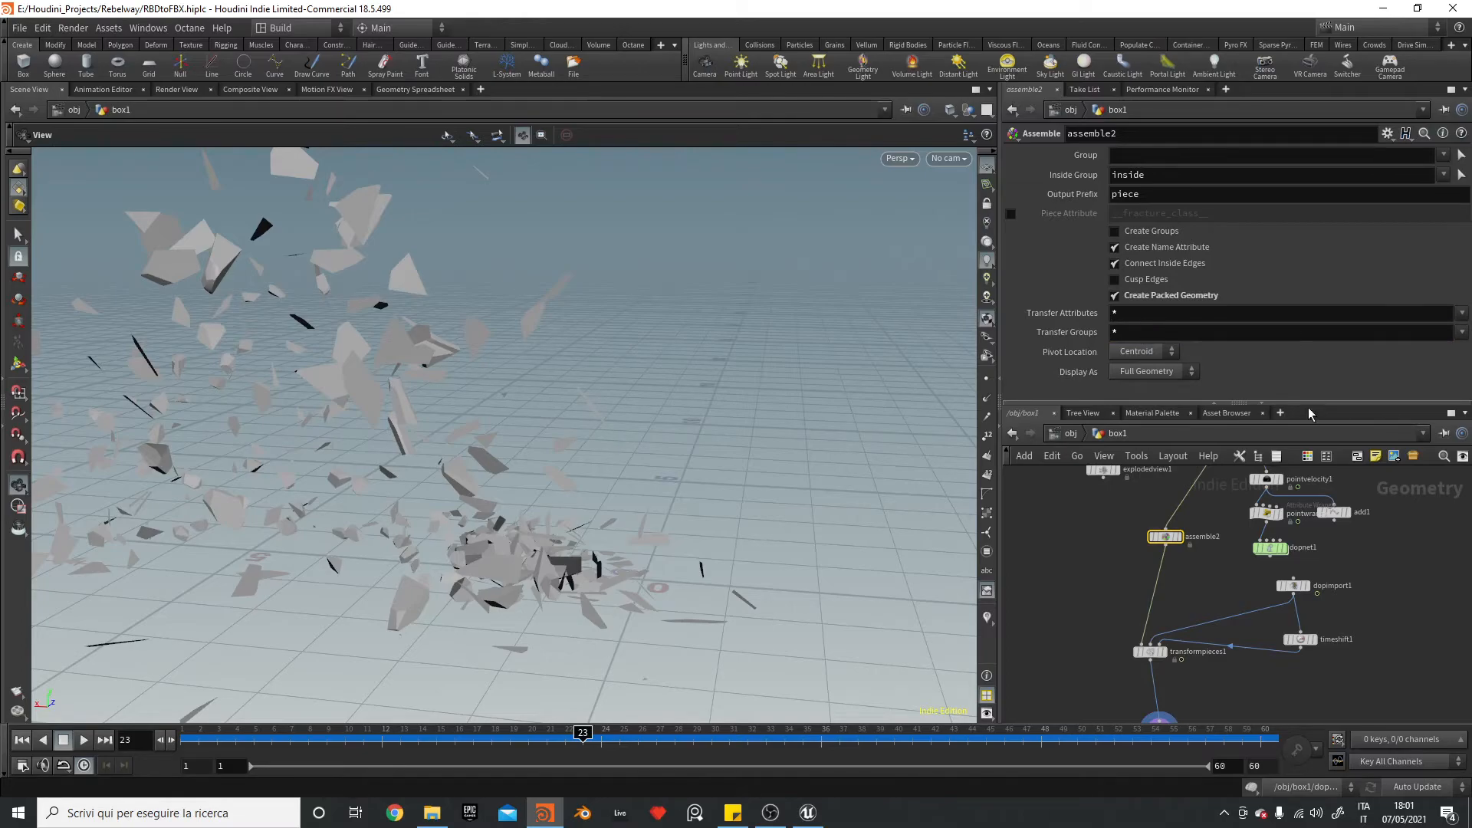
# - Re-export the box1 simulation as FBX from the rbd_to_fbx1 node in the out network
pyautogui.click(1149, 652)
pyautogui.scroll(-3, 1099, 629)
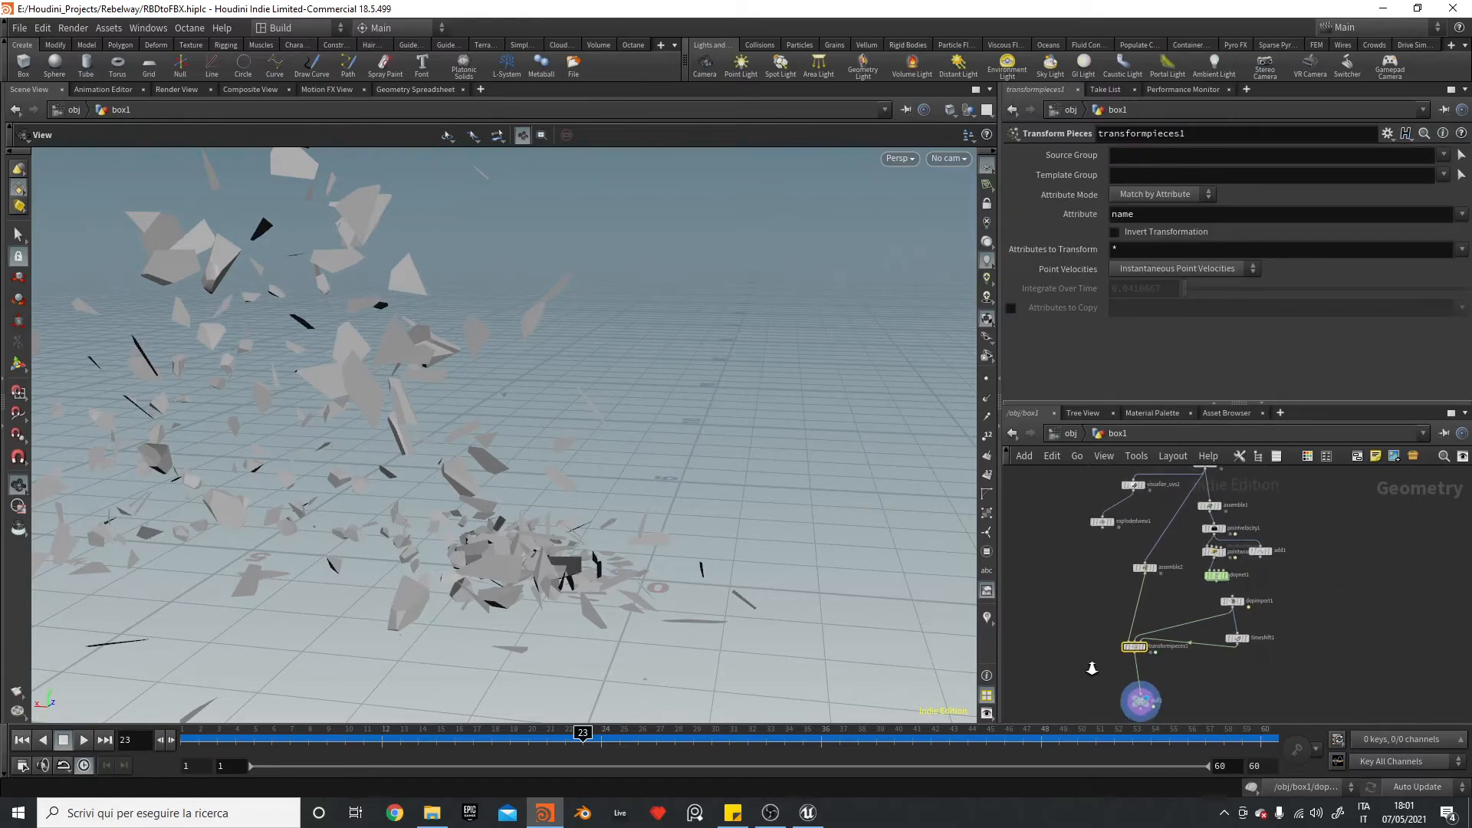
pyautogui.moveTo(1079, 707); pyautogui.dragTo(1060, 578, button='middle')
pyautogui.click(1118, 571)
pyautogui.click(1060, 434)
pyautogui.click(1061, 439)
pyautogui.click(1070, 434)
pyautogui.click(1072, 436)
pyautogui.click(1086, 528)
pyautogui.click(1029, 154)
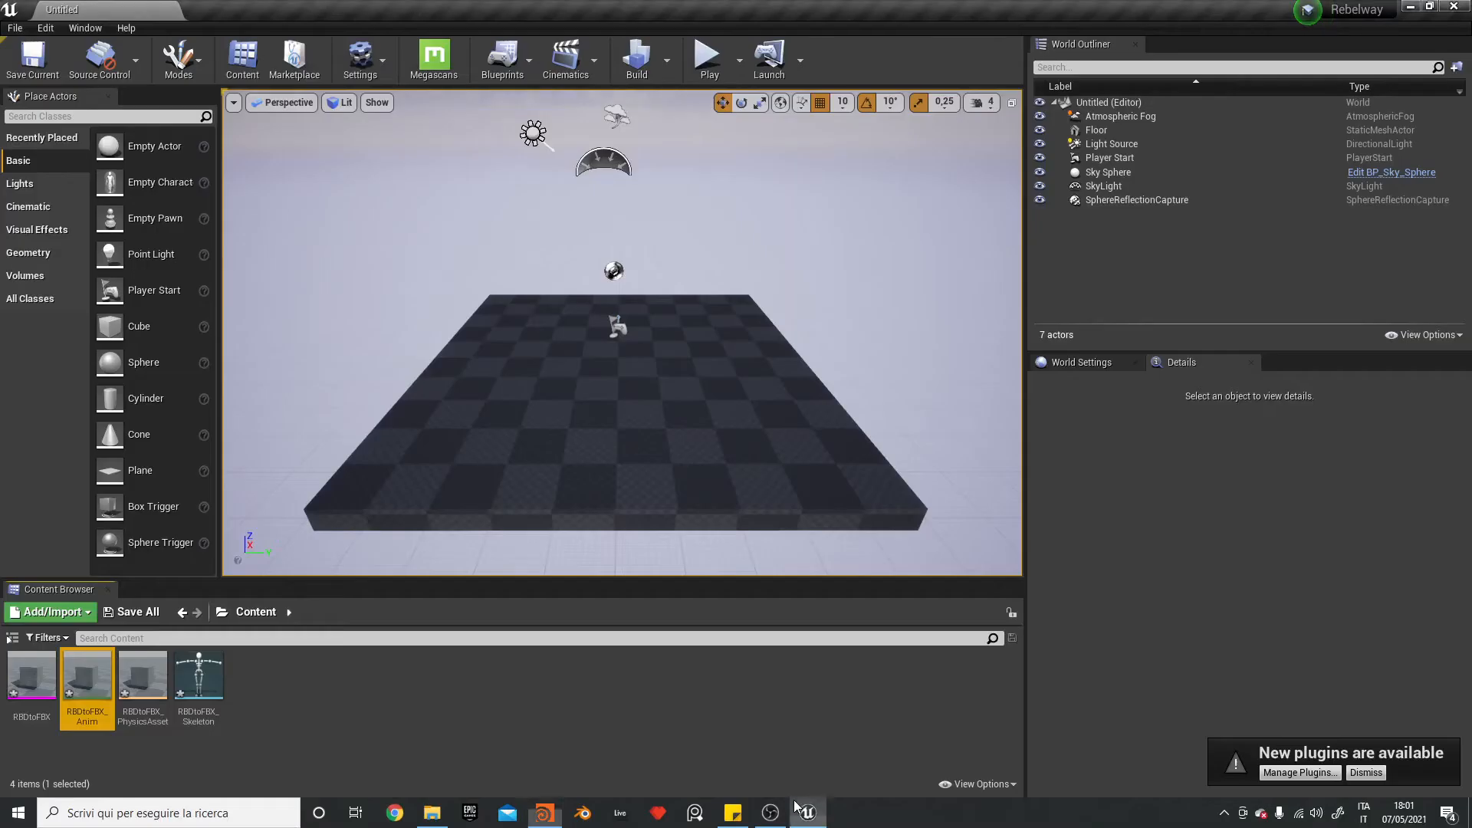
# - Switch to Unreal Engine and import the re-exported RBDtoFBX file into the Content folder as a skeletal mesh with animations
pyautogui.click(808, 812)
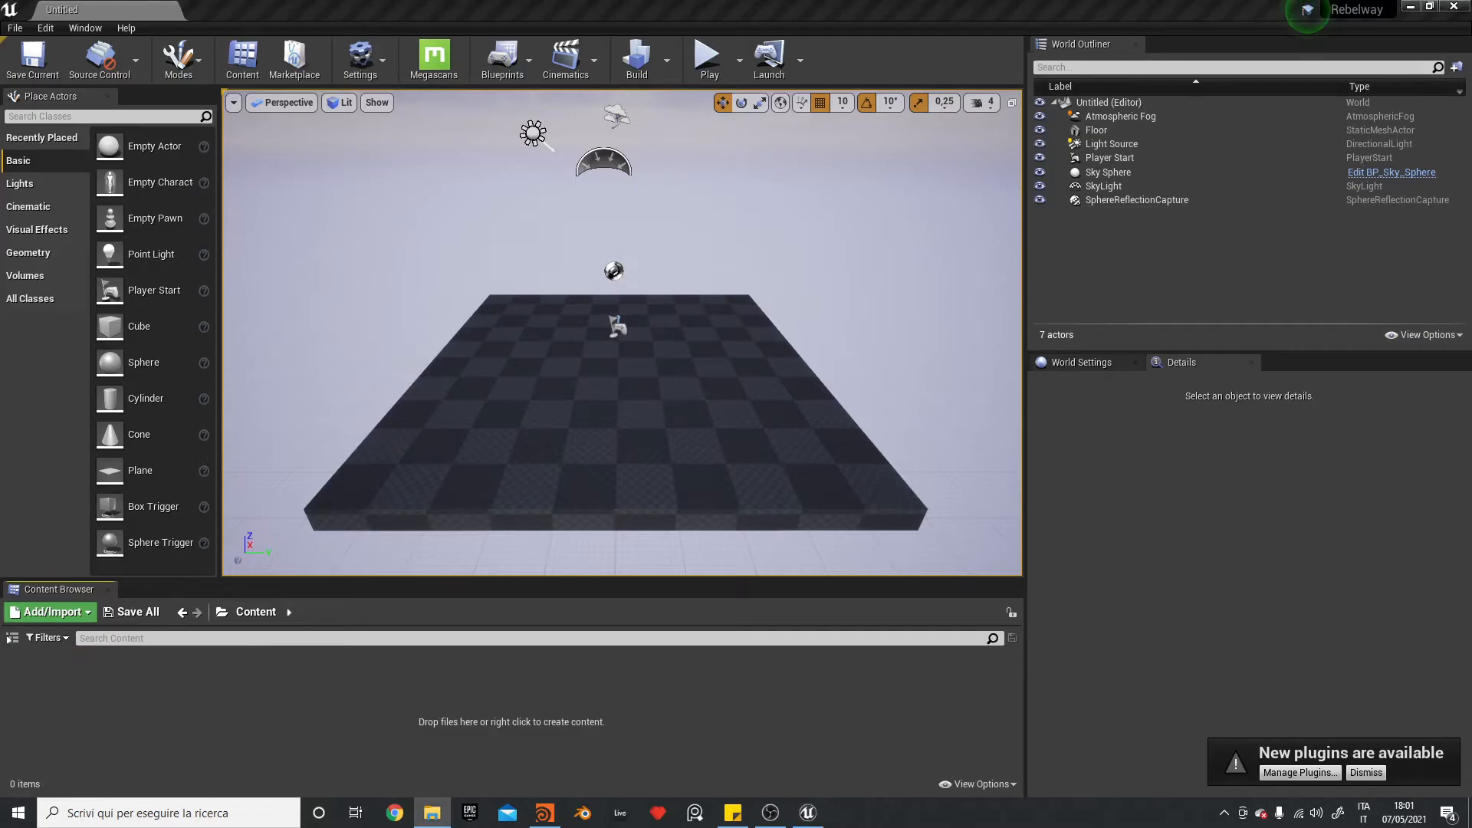
pyautogui.moveTo(187, 744); pyautogui.dragTo(192, 740)
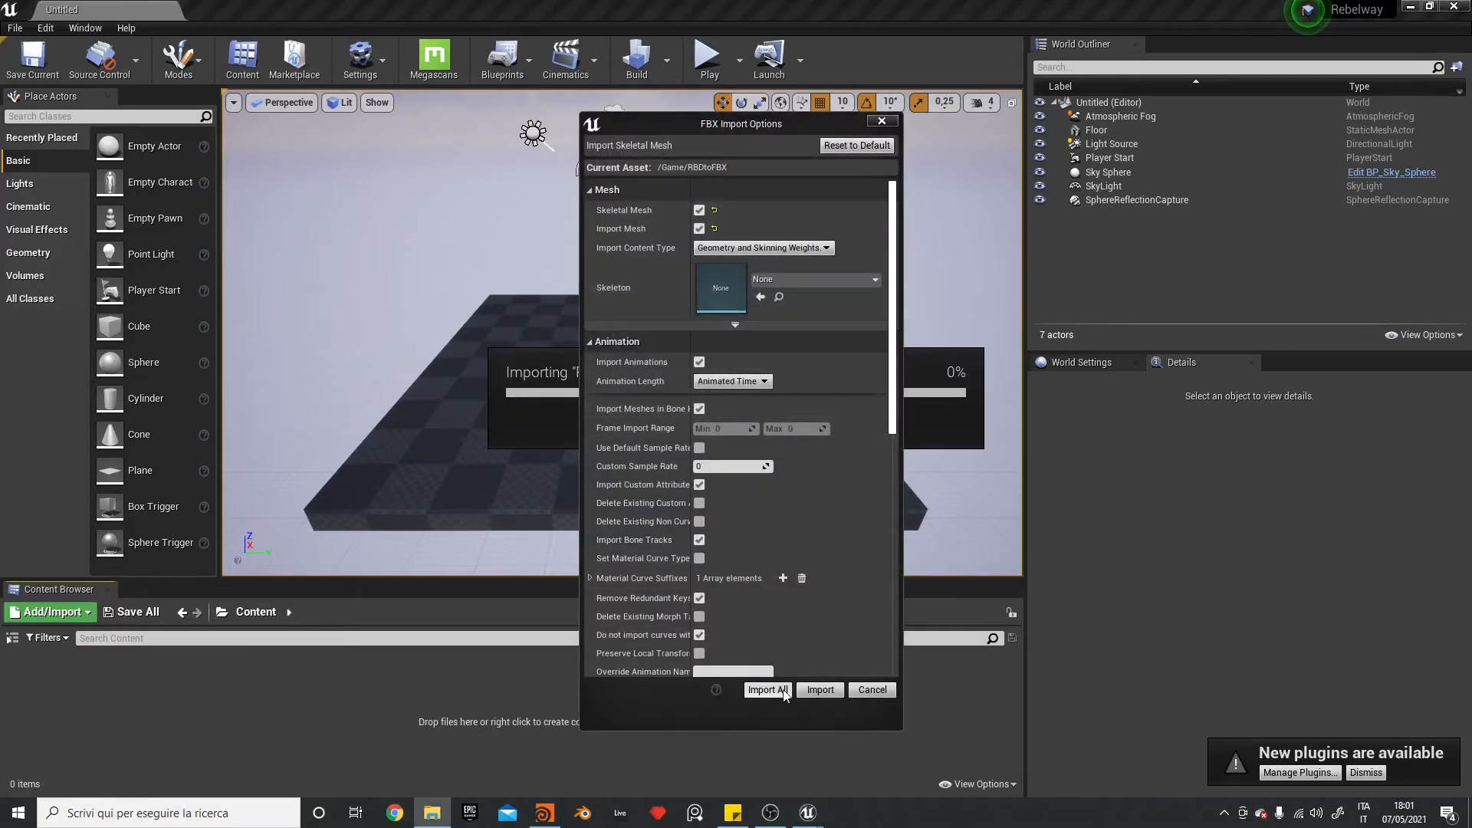
pyautogui.click(820, 690)
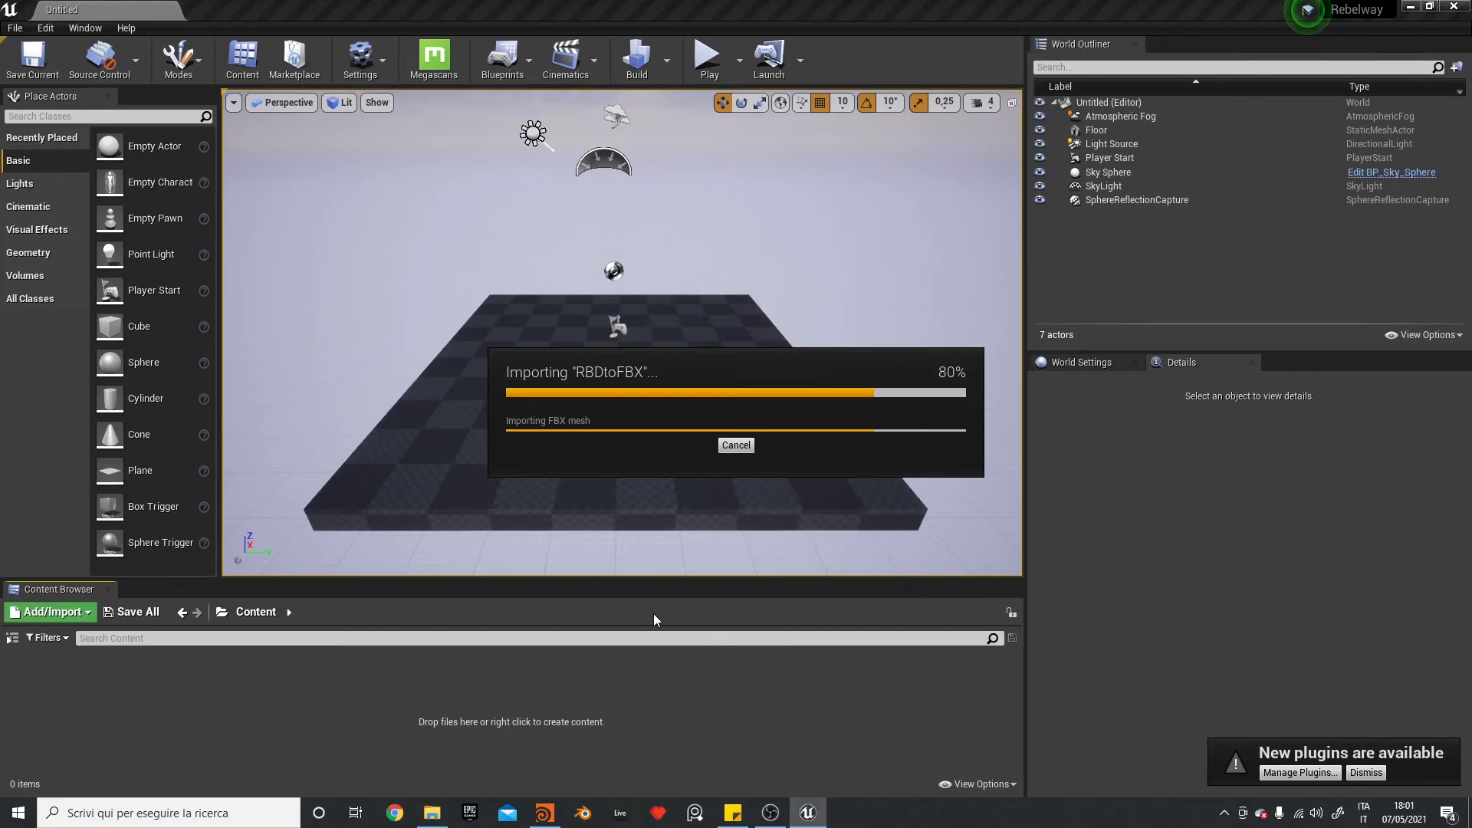
# - Open RBDtoFBX_Anim, scrub from frame 0 to about frame 14 to check the fracture motion, and close the editor and message log
pyautogui.doubleClick(95, 674)
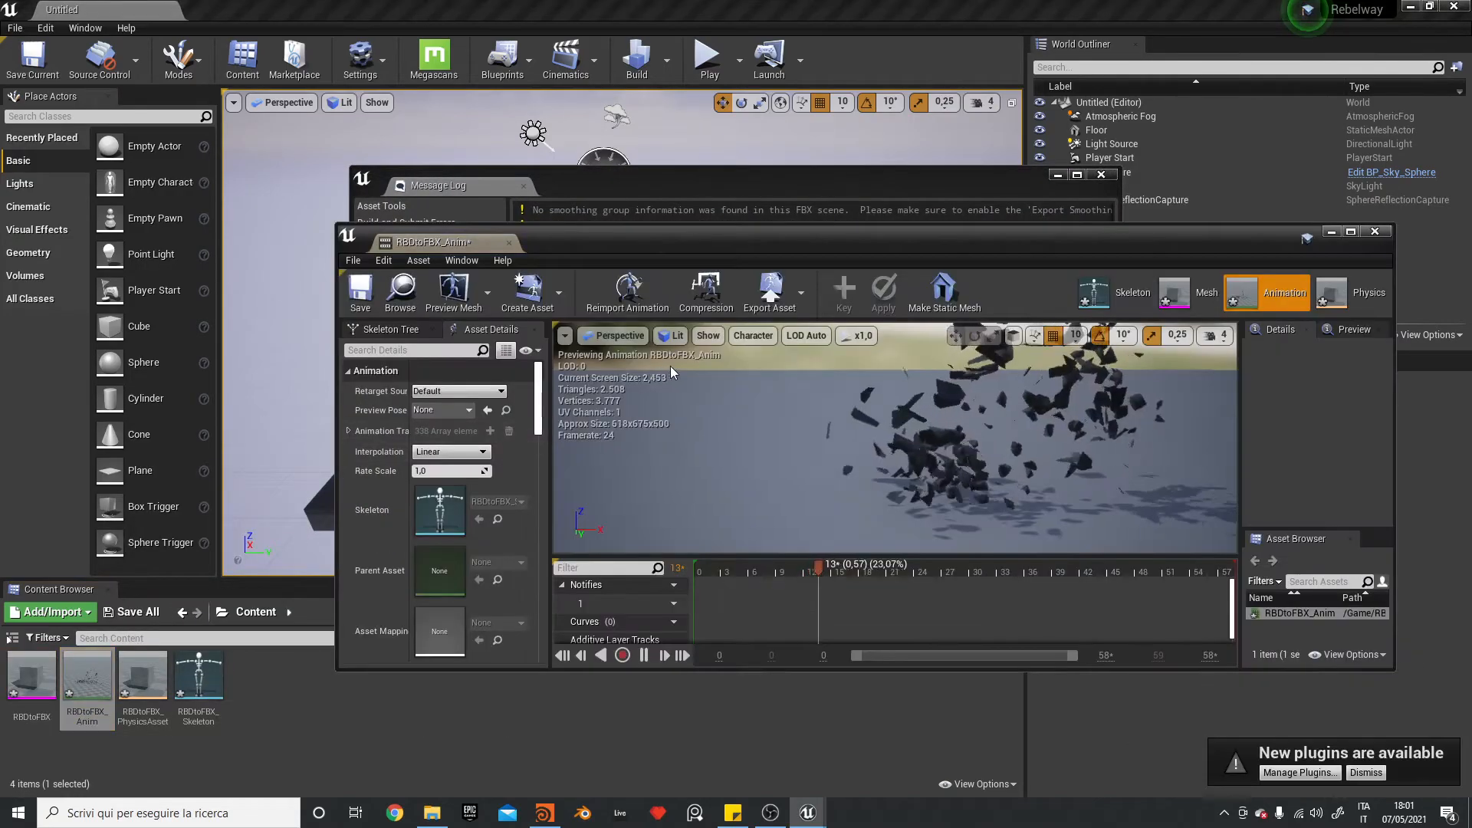
pyautogui.moveTo(853, 564); pyautogui.dragTo(692, 565)
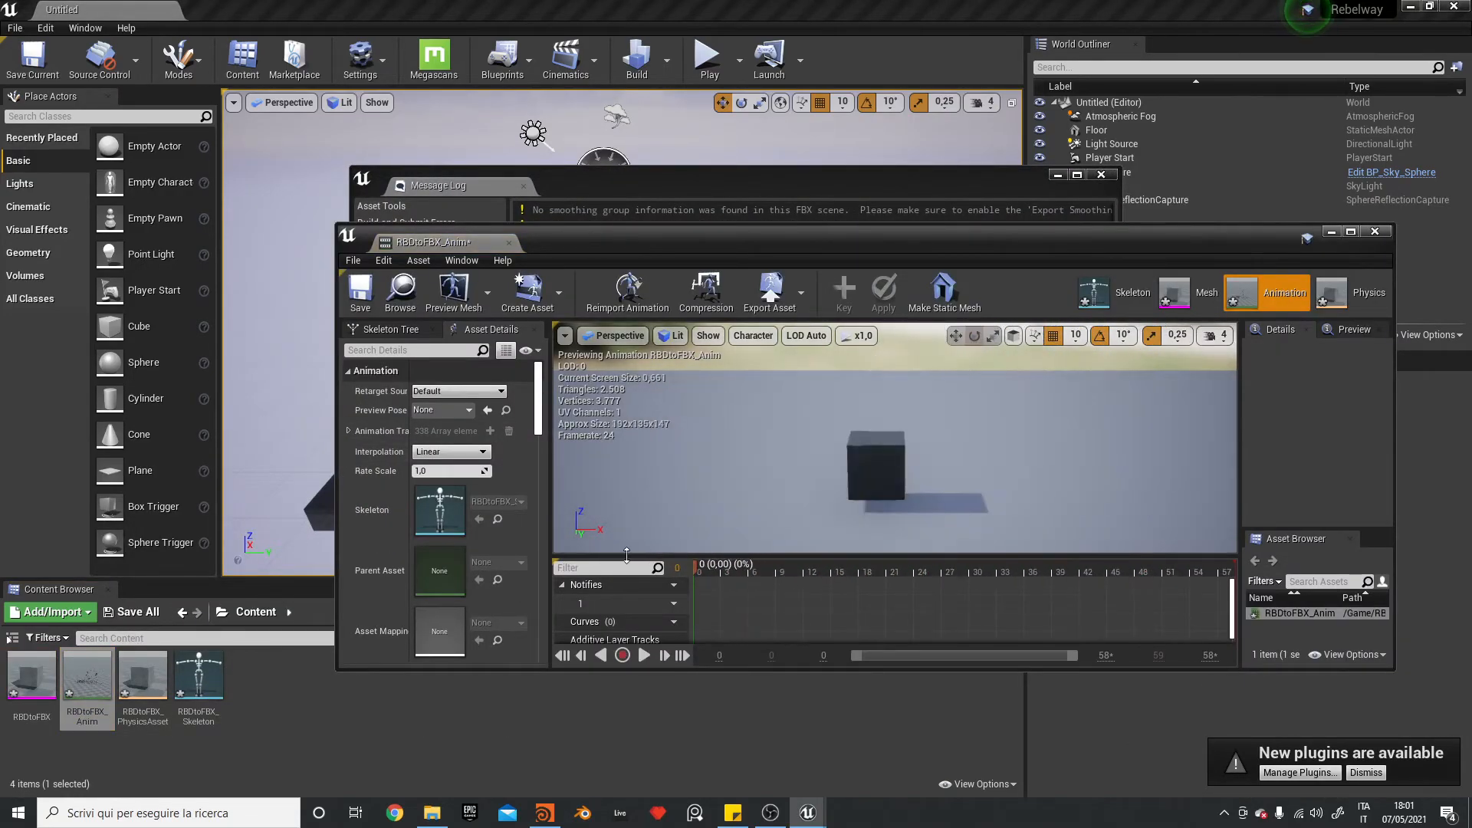
pyautogui.moveTo(891, 405); pyautogui.dragTo(859, 441, button='right')
pyautogui.press('w')
pyautogui.moveTo(725, 572); pyautogui.dragTo(827, 575)
pyautogui.press('s')
pyautogui.moveTo(992, 397); pyautogui.dragTo(1051, 368, button='right')
pyautogui.press('s')
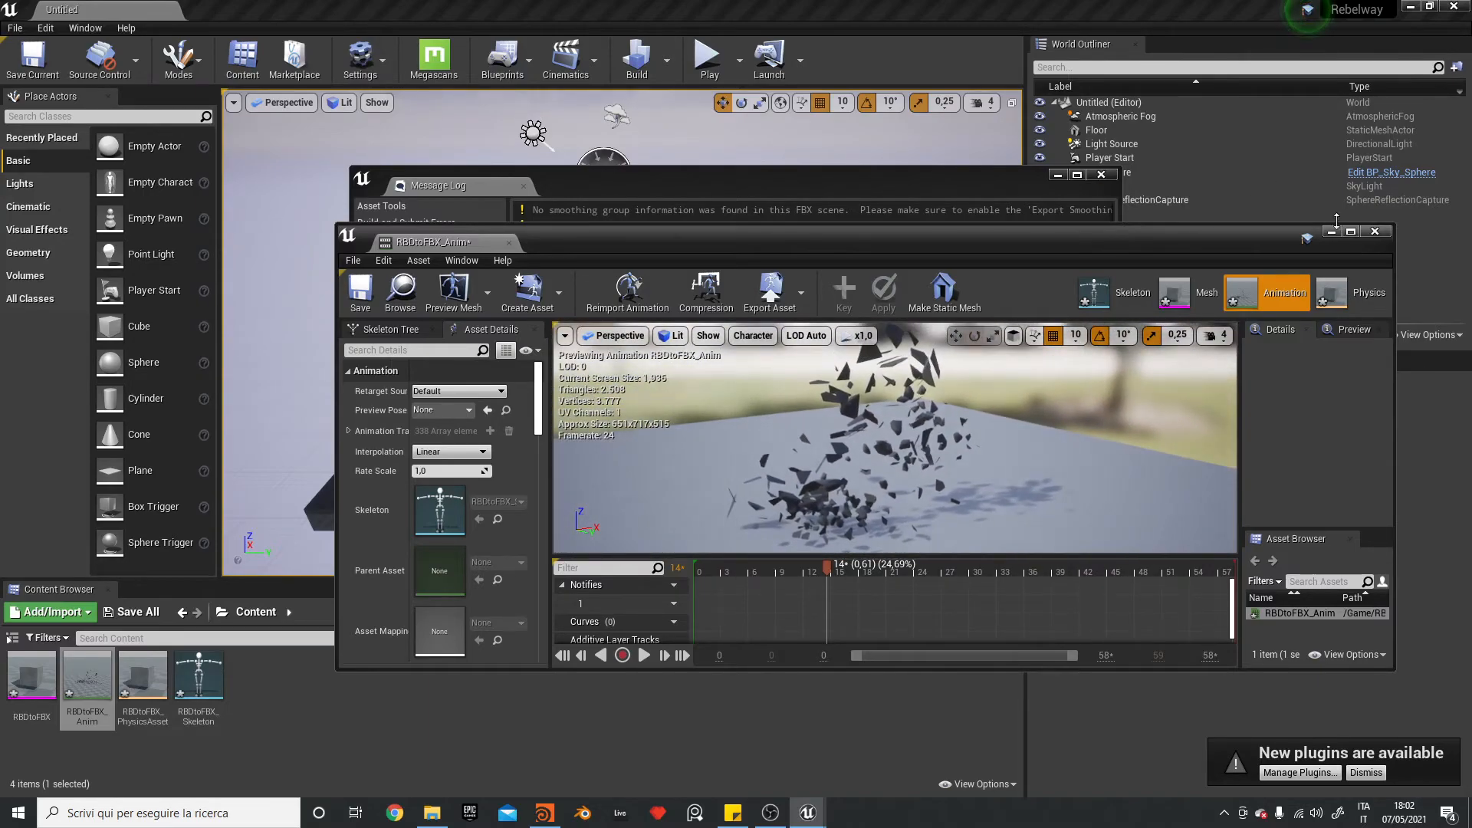
pyautogui.click(1375, 231)
pyautogui.click(1101, 175)
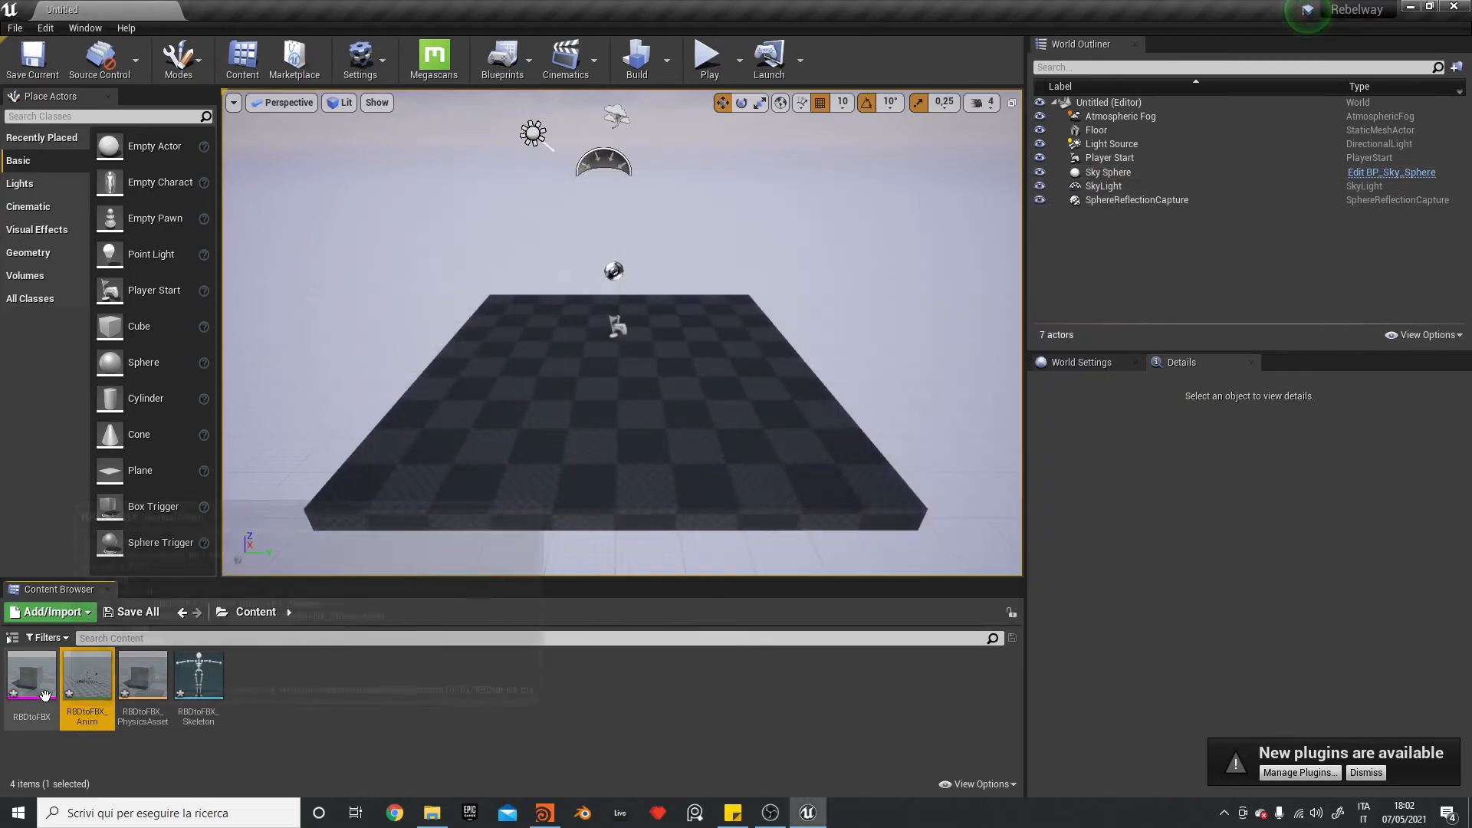
# - Delete all four imported RBDtoFBX assets from the Content folder
pyautogui.moveTo(48, 698); pyautogui.dragTo(92, 684)
pyautogui.keyDown('shift'); pyautogui.moveTo(200, 678); pyautogui.dragTo(188, 687); pyautogui.keyUp('shift')
pyautogui.keyDown('shift'); pyautogui.click(190, 681); pyautogui.keyUp('shift')
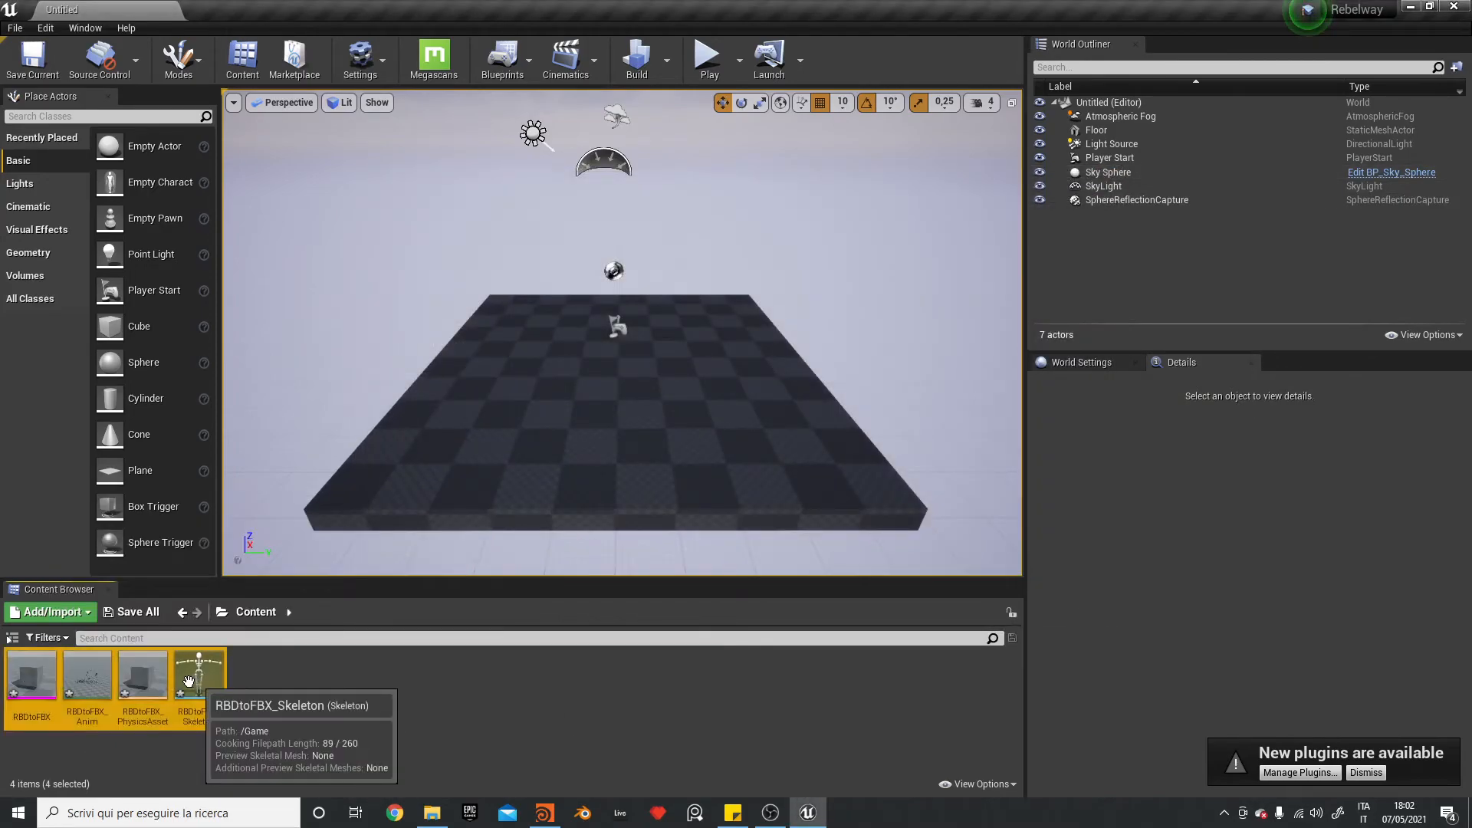
pyautogui.rightClick(190, 681)
pyautogui.click(278, 442)
pyautogui.click(647, 651)
# - Switch to Houdini, open the box1 network, and move transformpieces1 closer to null1 to make room above it
pyautogui.click(559, 811)
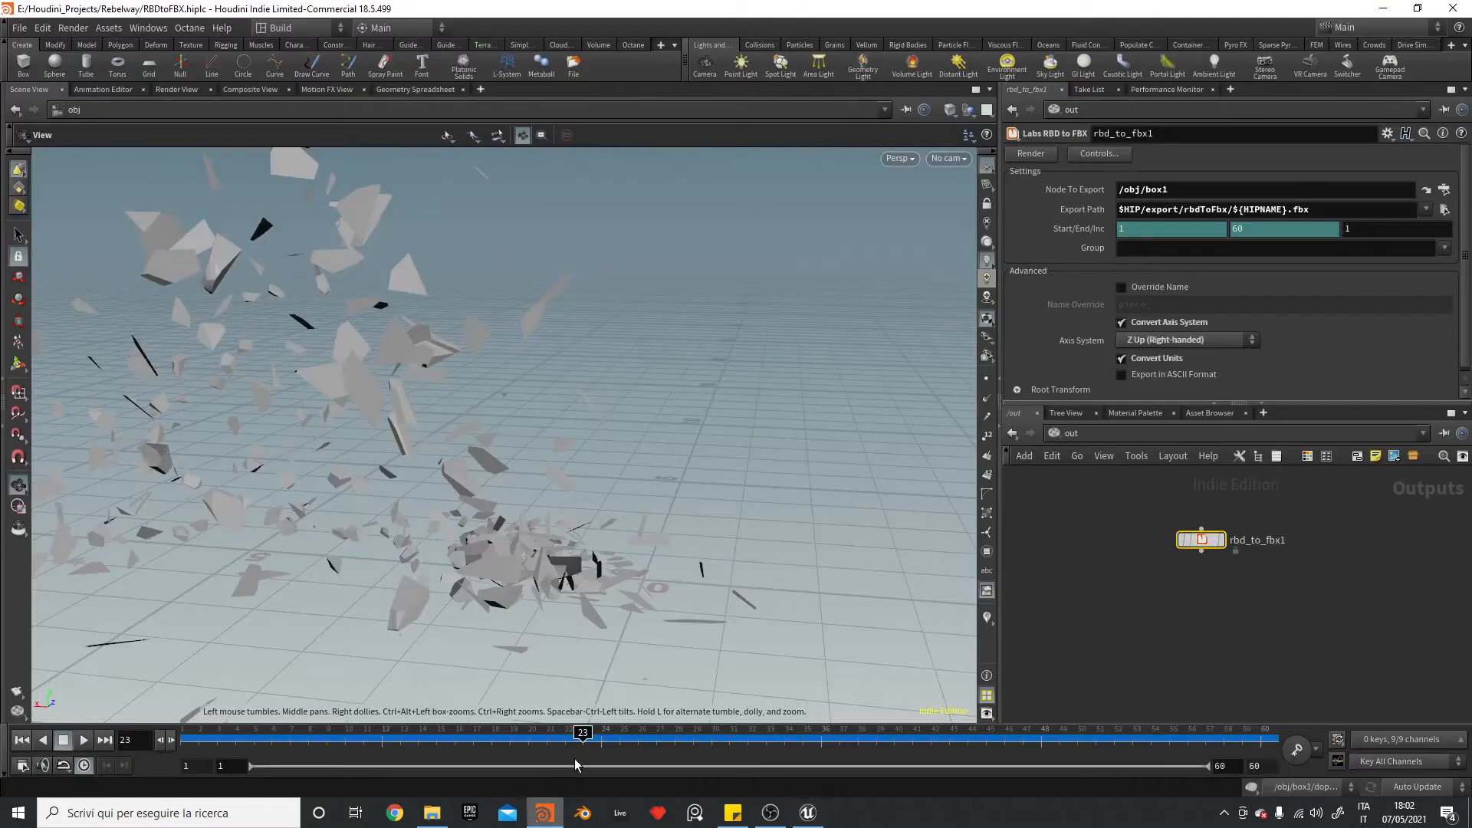
pyautogui.click(1078, 433)
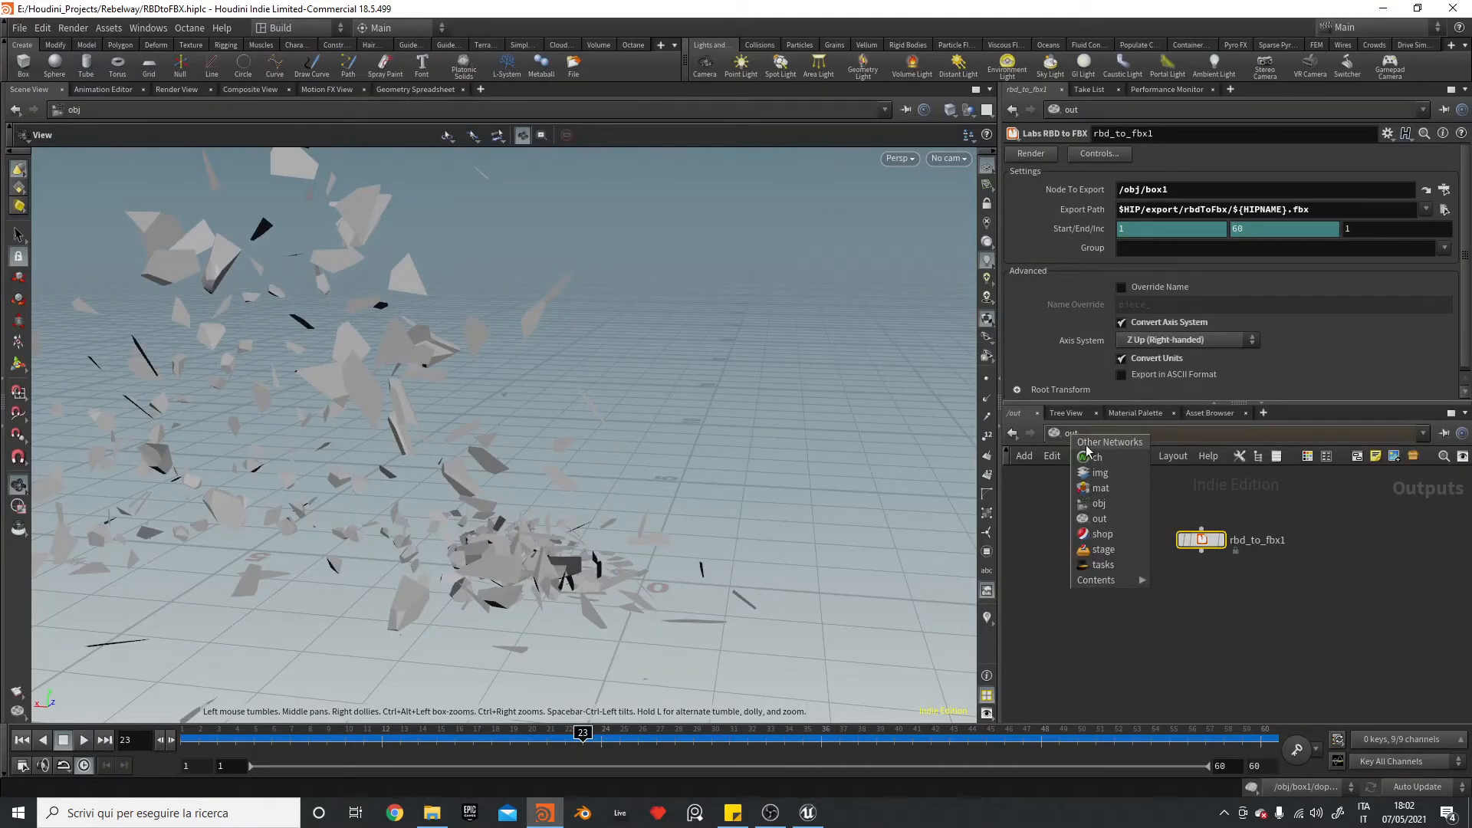
pyautogui.click(1104, 504)
pyautogui.doubleClick(1154, 515)
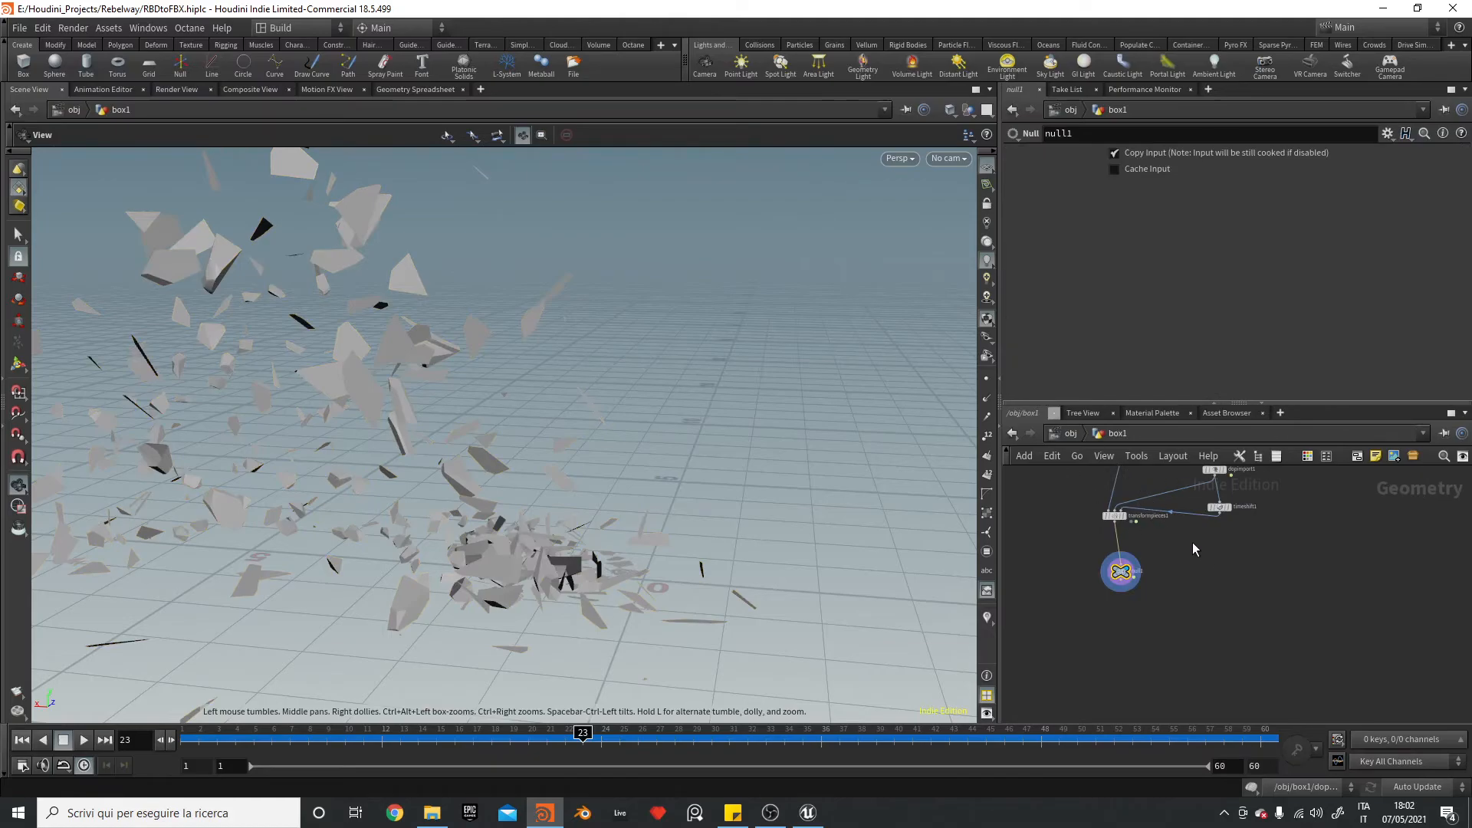
pyautogui.scroll(3, 1198, 544)
pyautogui.moveTo(1216, 537); pyautogui.dragTo(1257, 677, button='middle')
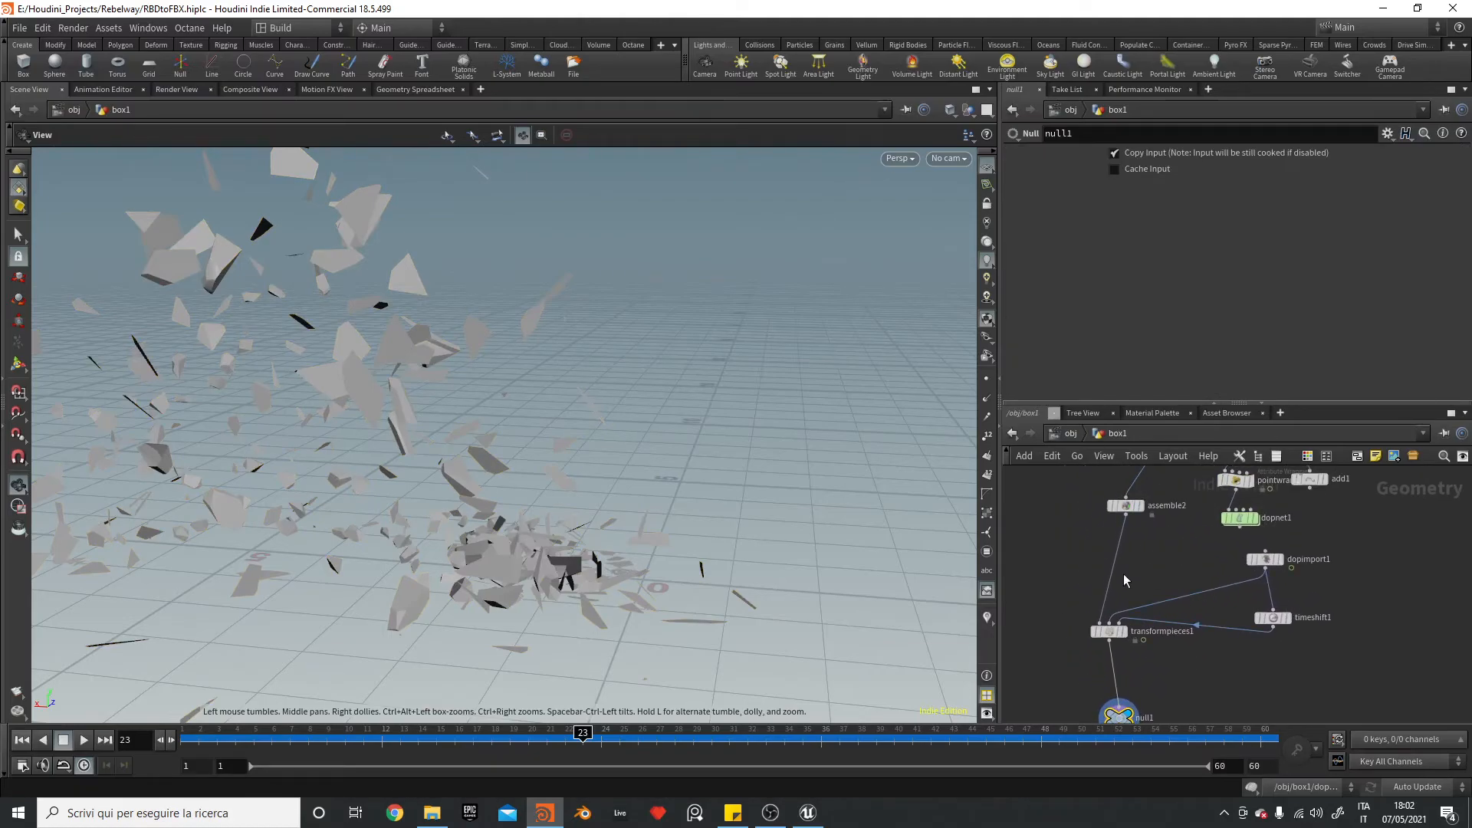
pyautogui.moveTo(1110, 631); pyautogui.dragTo(1115, 668)
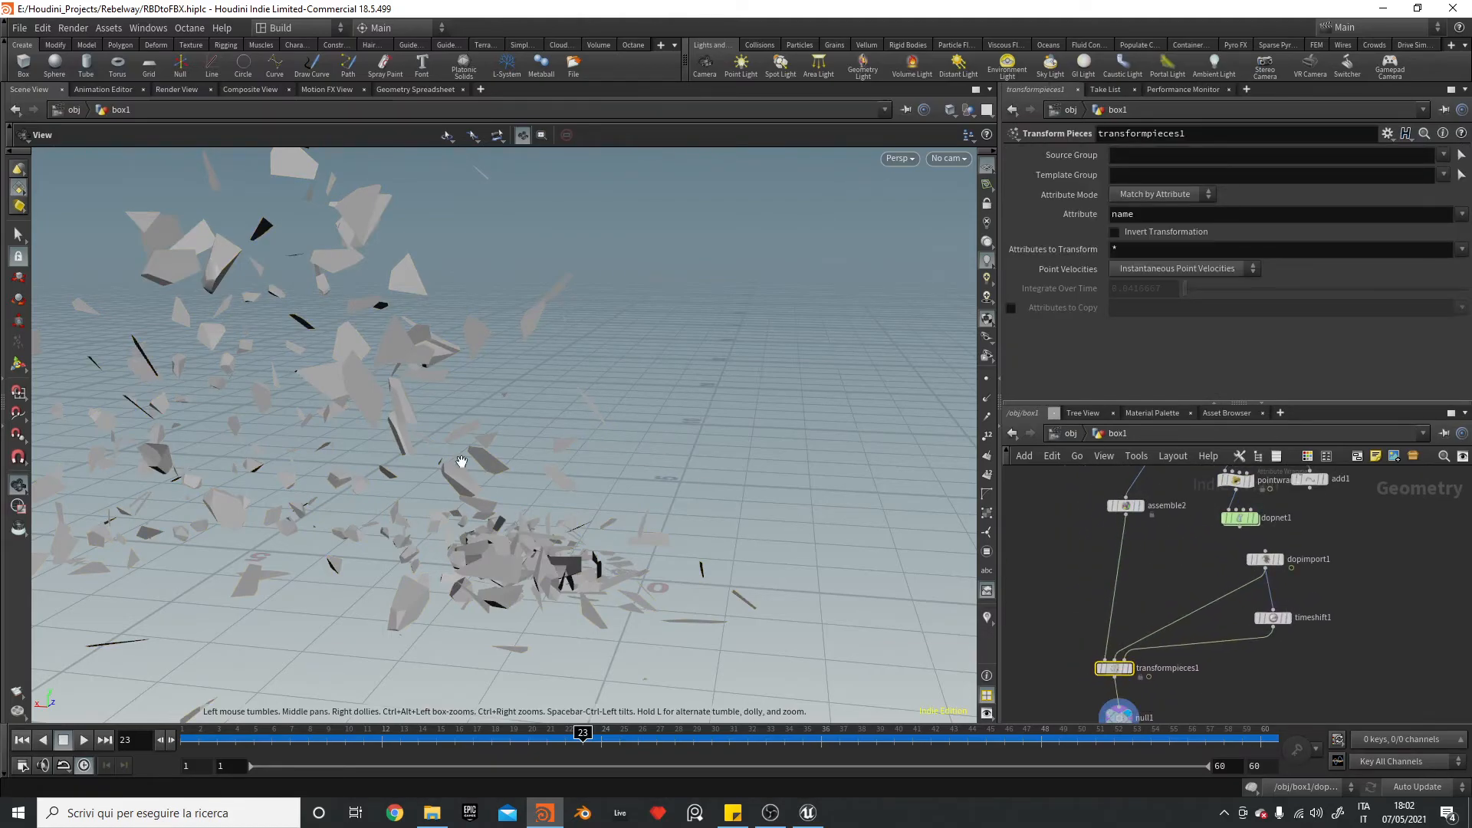
# - Insert a Time Shift node on the direct connection from dopimport1 to transformpieces1
pyautogui.press('Tab')
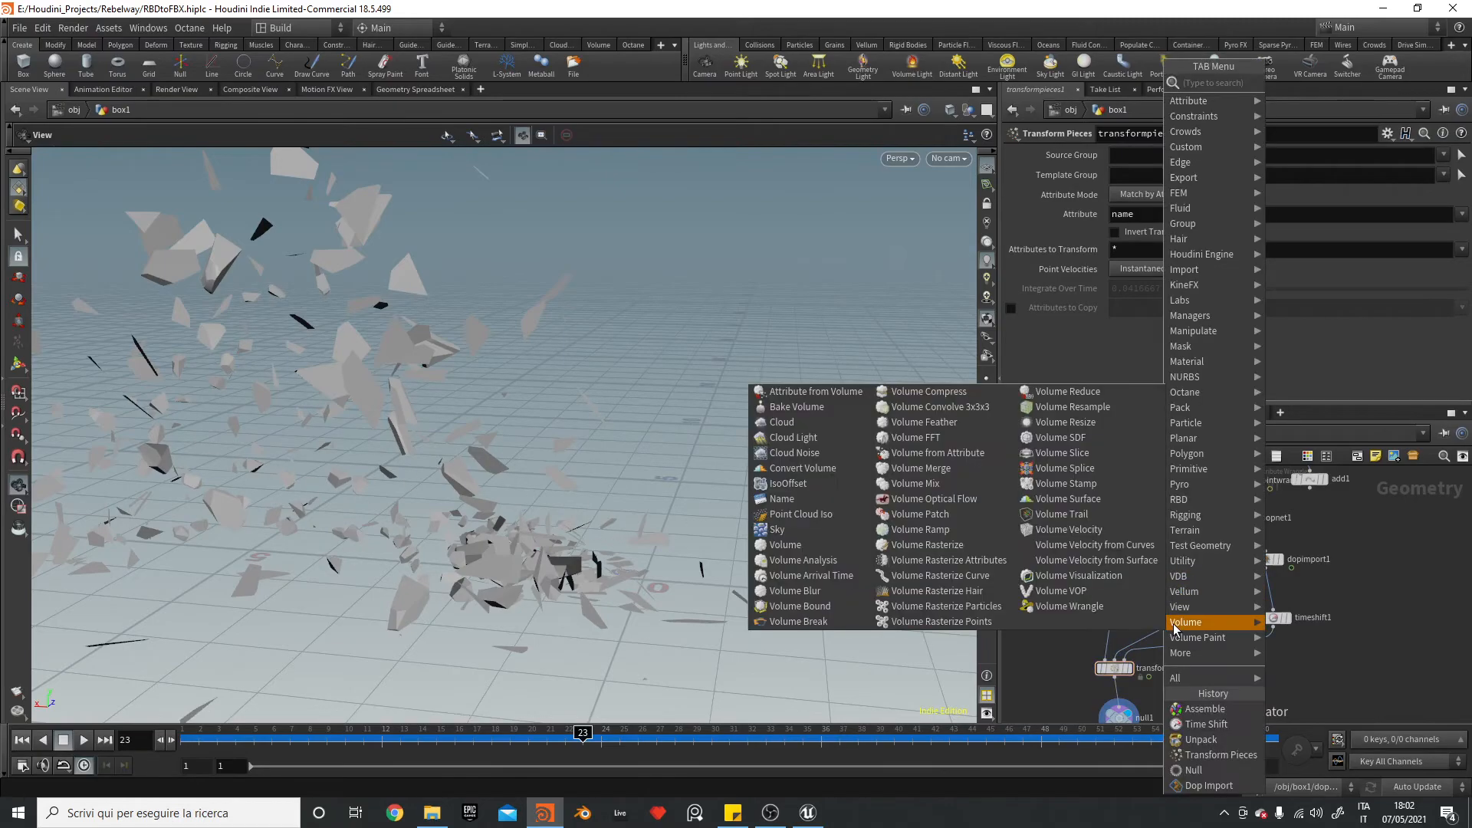
pyautogui.write('timesh')
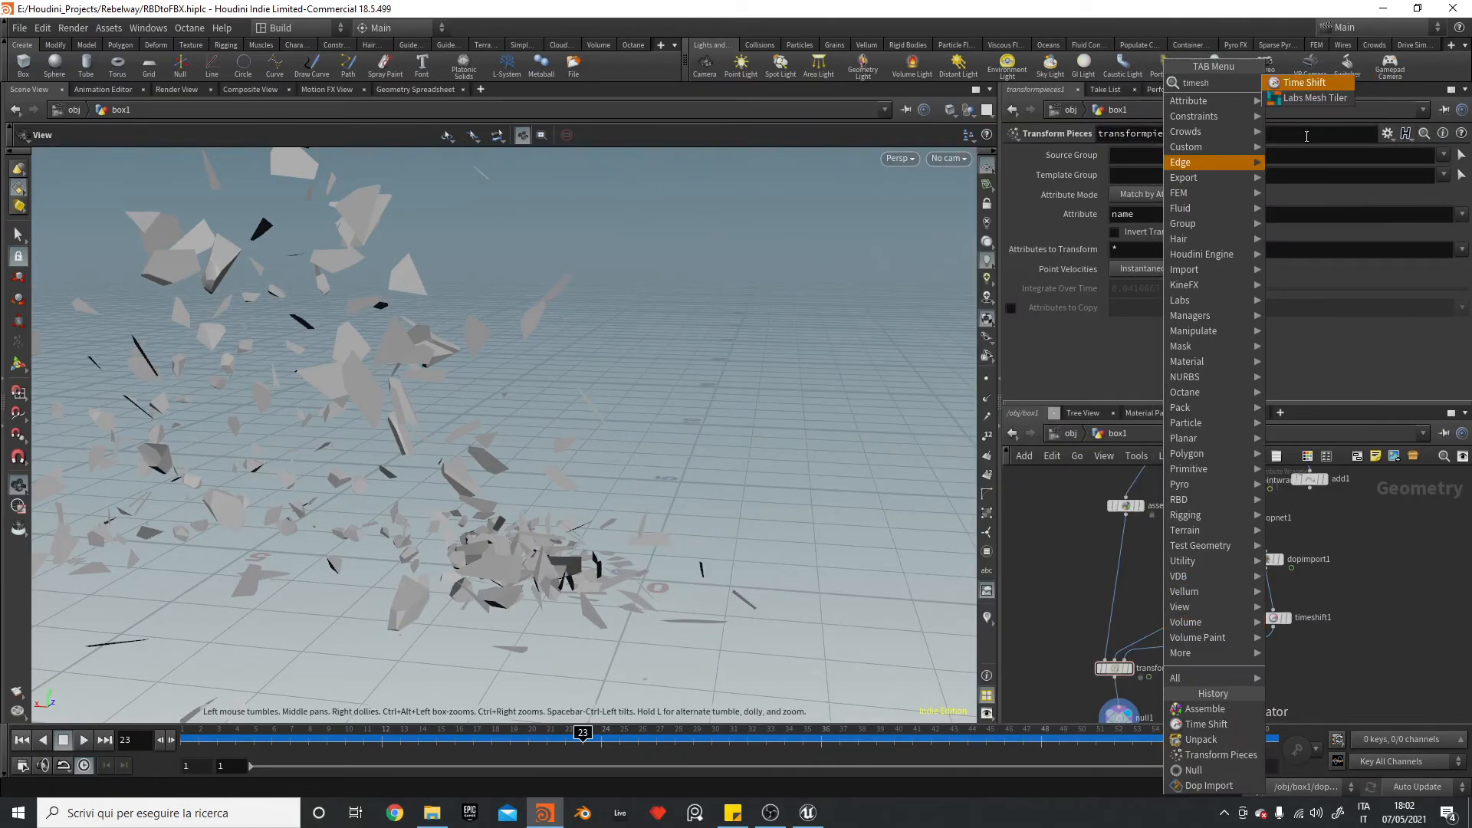
pyautogui.click(1303, 82)
pyautogui.click(1201, 614)
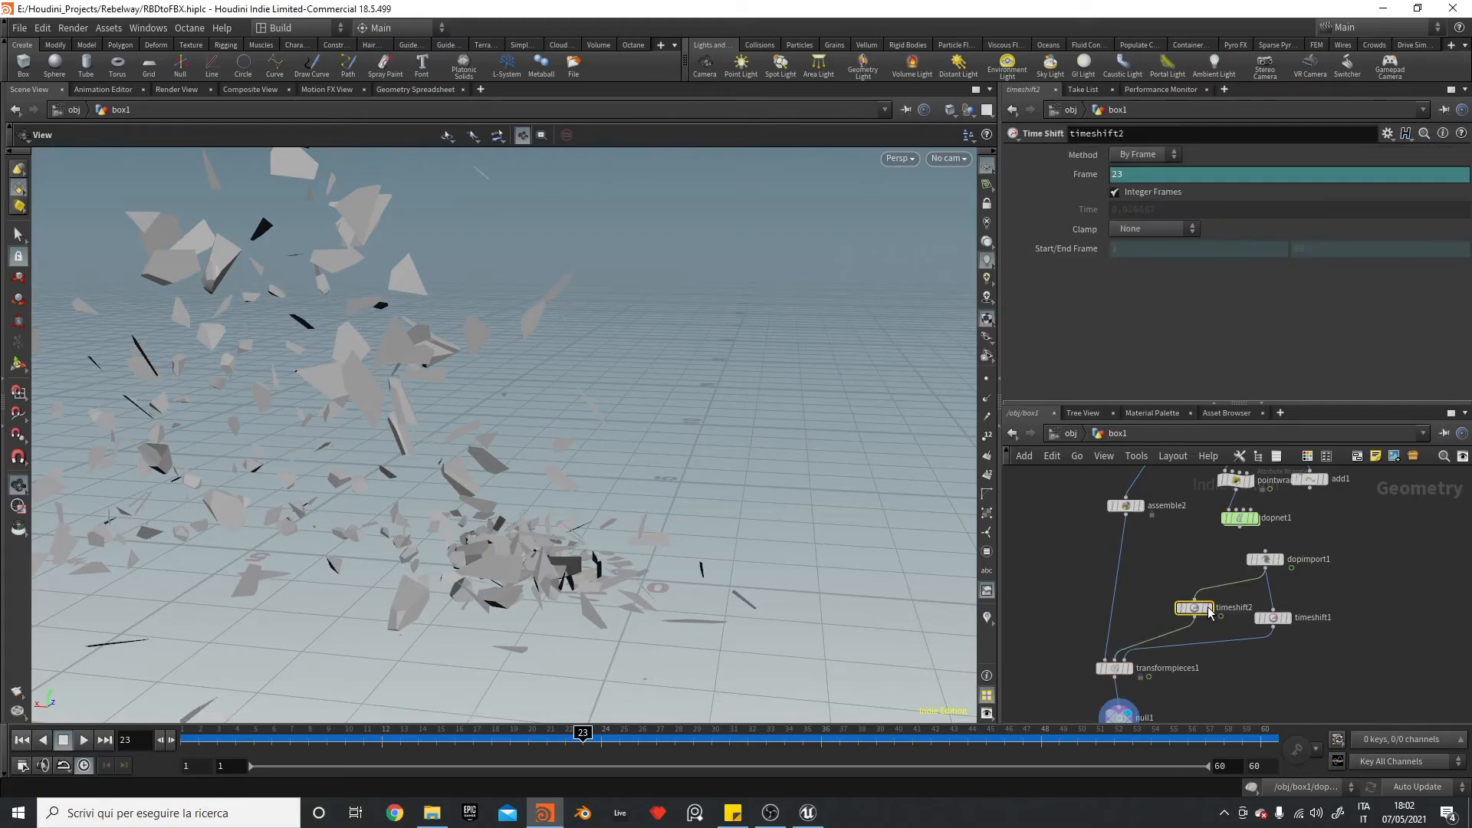
# - Set the new Time Shift node's frame to $F-50 and scrub the timeline to frame 58 to check the delay
pyautogui.click(1169, 173)
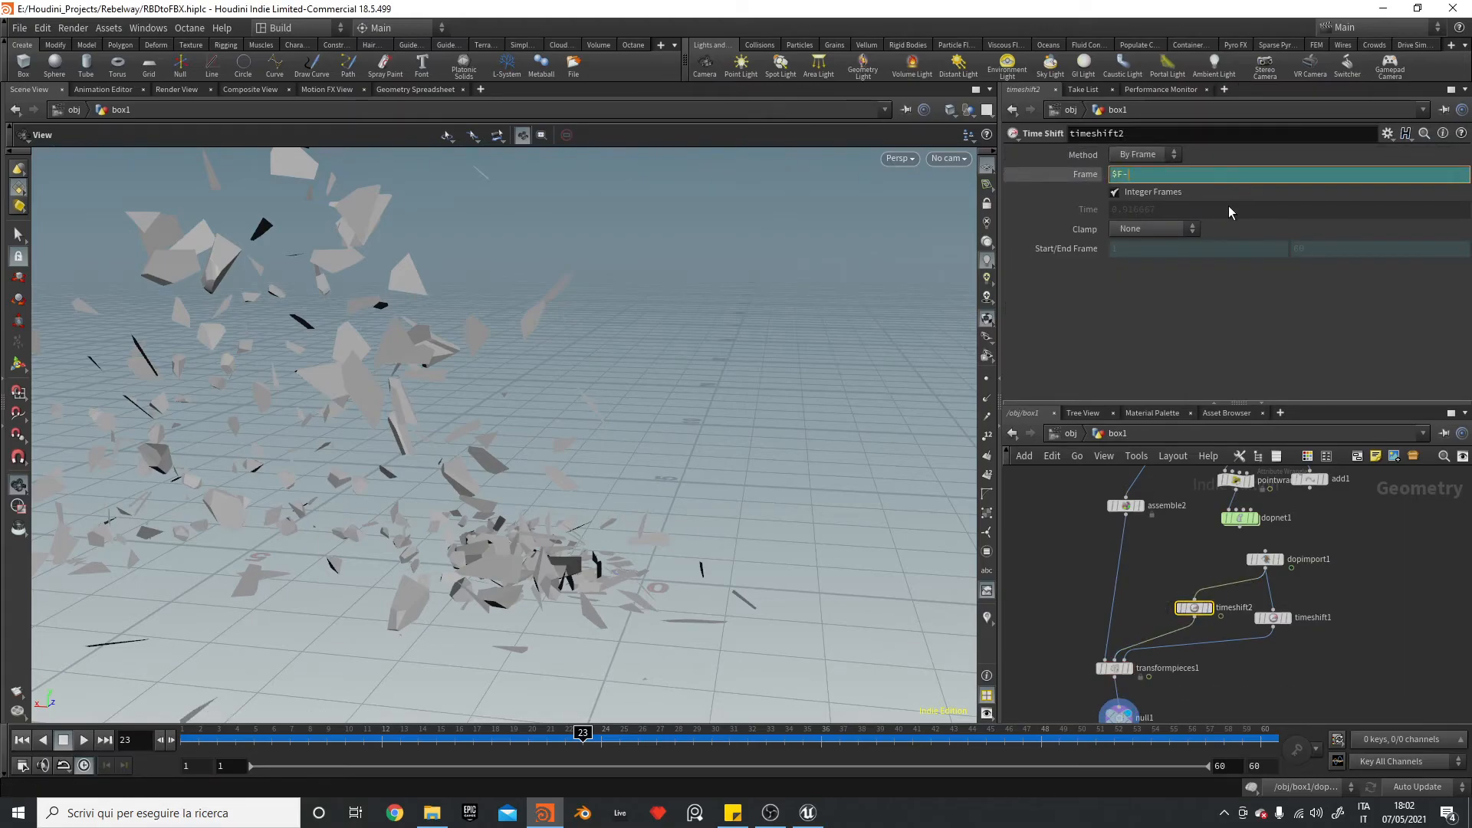
pyautogui.write('-50')
pyautogui.press('Return')
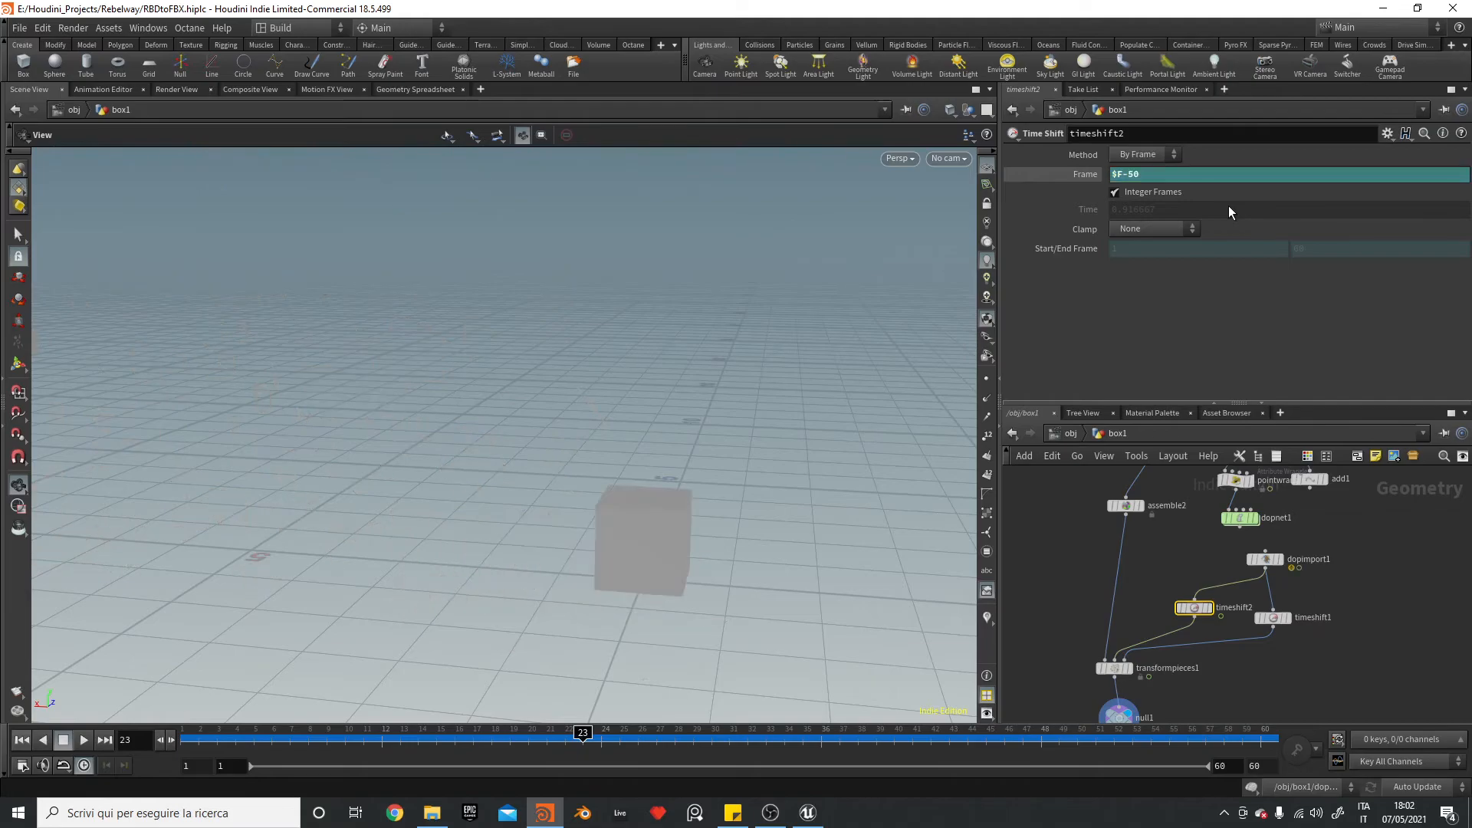
pyautogui.moveTo(188, 748); pyautogui.dragTo(691, 770)
pyautogui.moveTo(856, 774); pyautogui.dragTo(1224, 734)
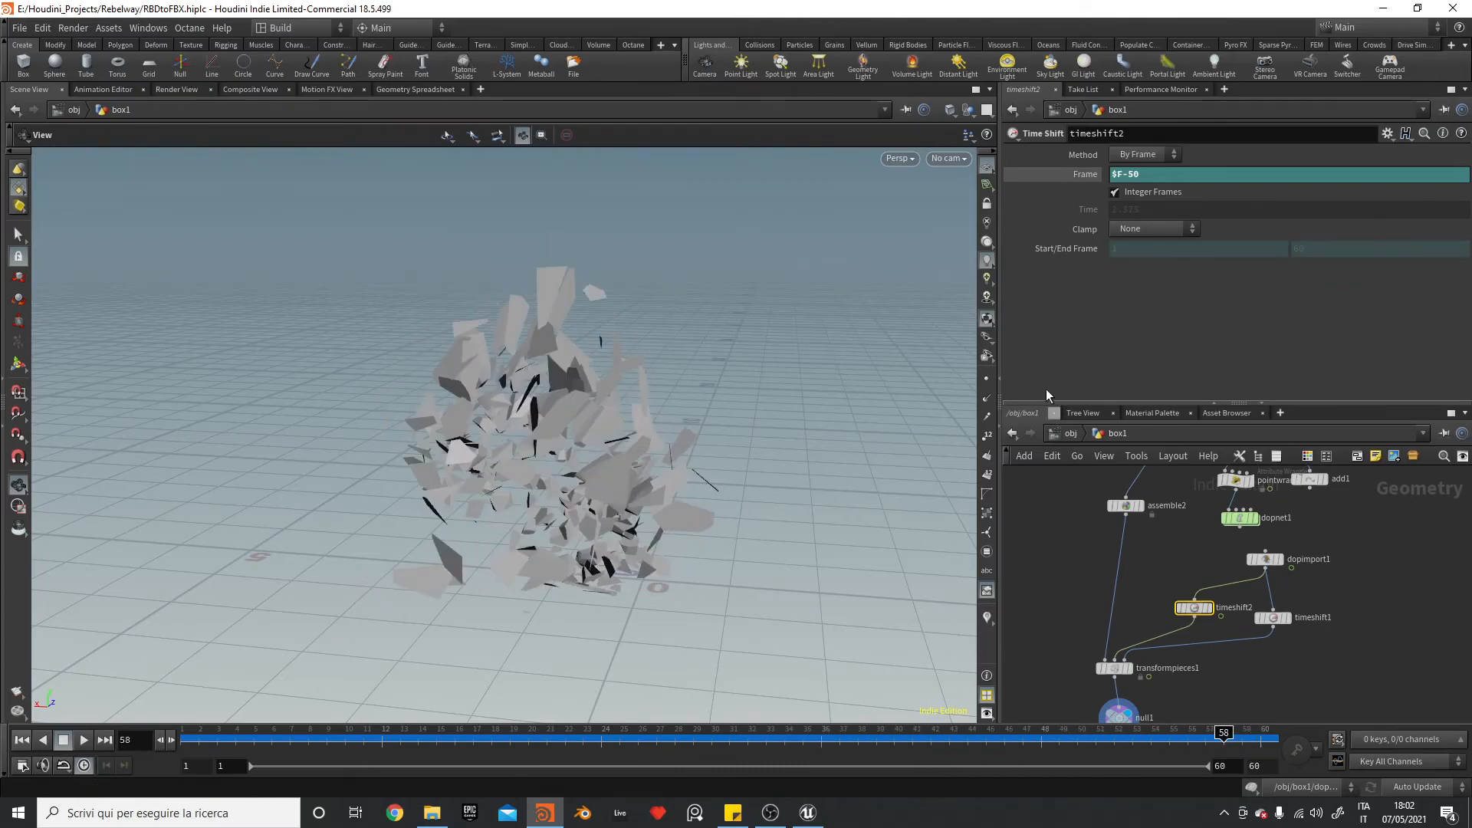
# - Set timeshift2's frame to $F-20 and scrub the timeline from the start to frame 60 to check the delayed fracture
pyautogui.click(1172, 174)
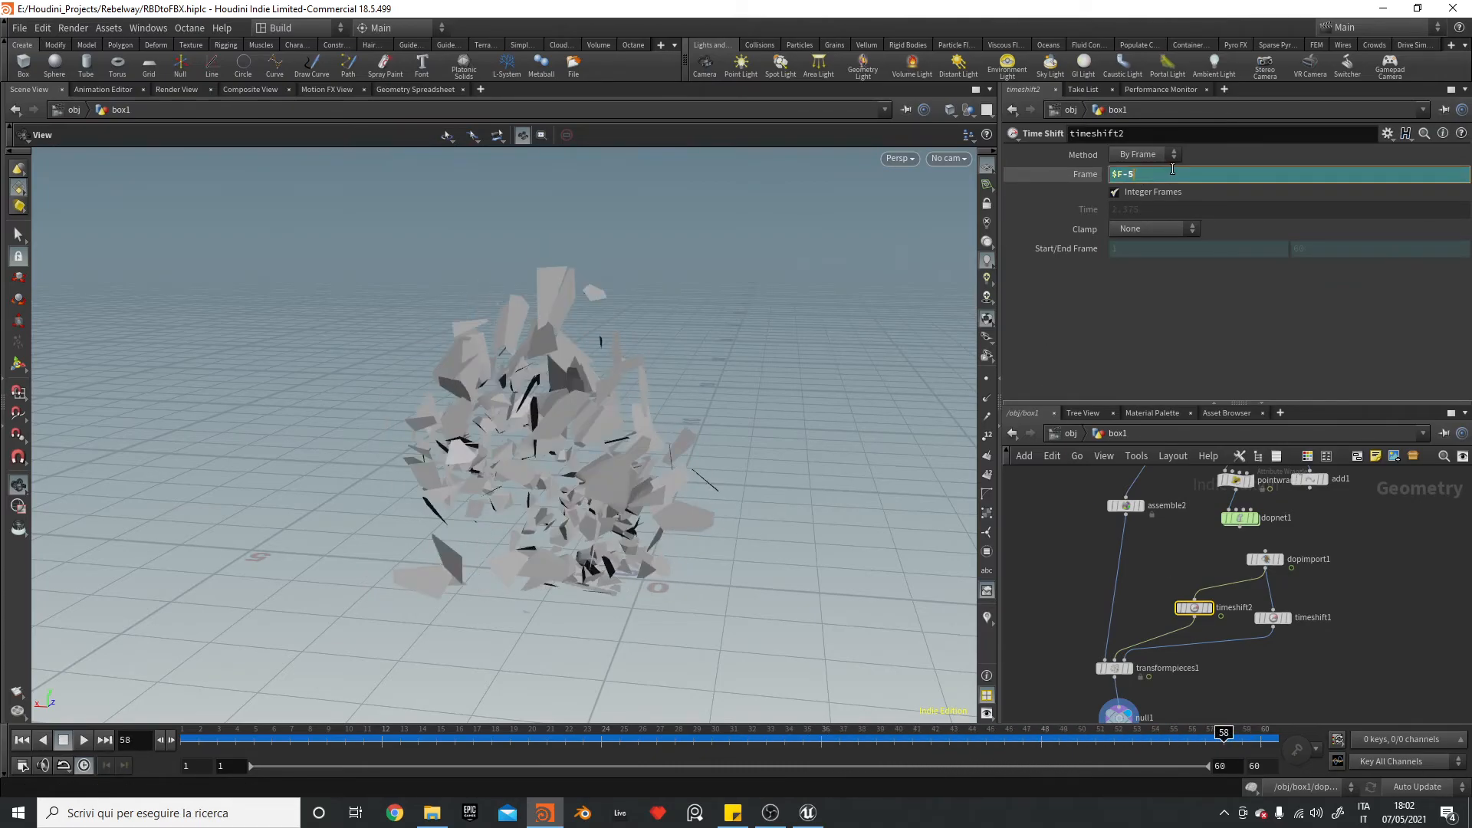
pyautogui.press('Return')
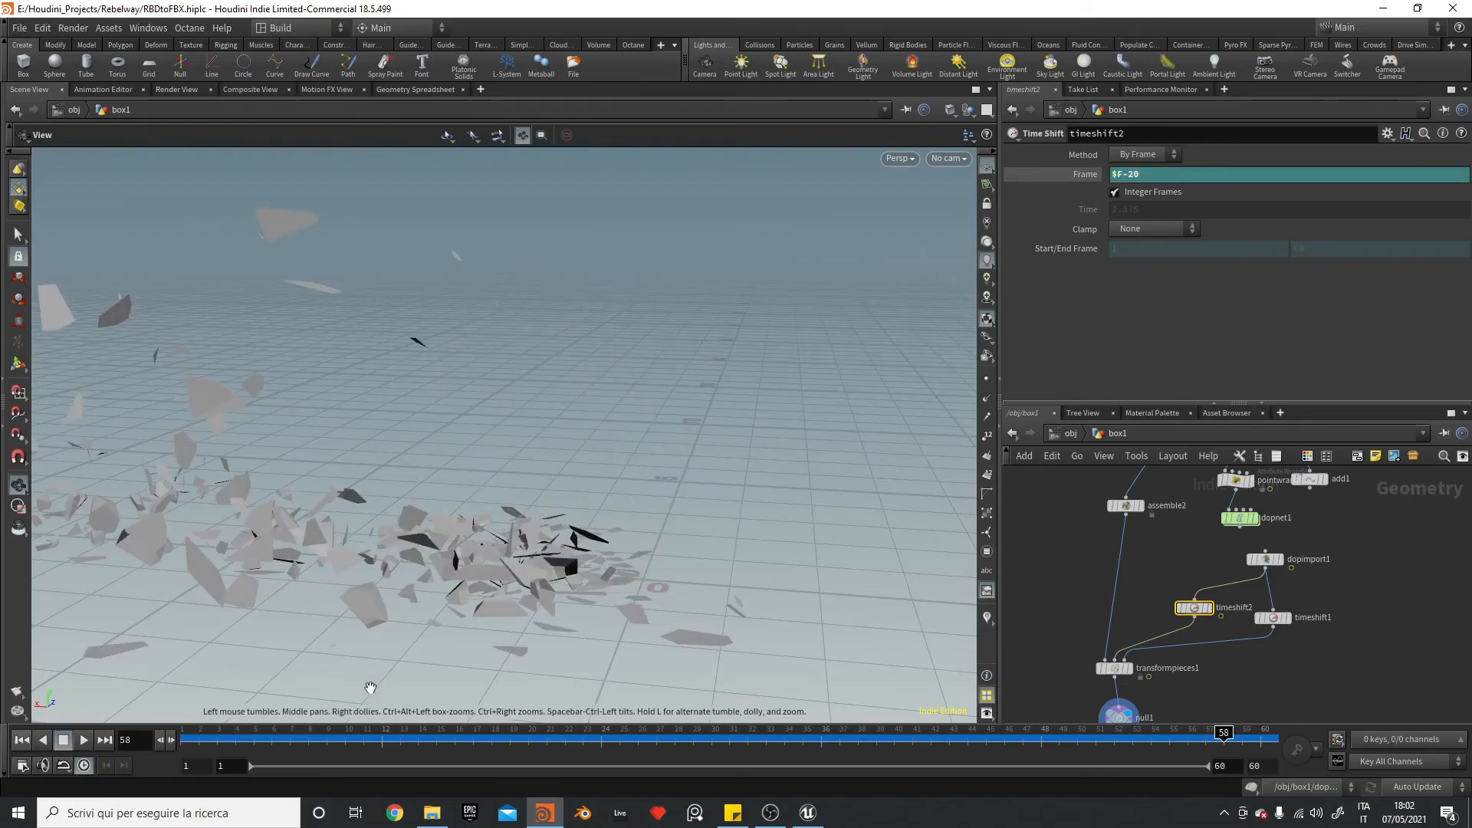
pyautogui.moveTo(237, 738); pyautogui.dragTo(168, 738)
pyautogui.moveTo(380, 743); pyautogui.dragTo(1349, 662)
# - Go to the out network and render rbd_to_fbx1 to export the delayed fracture of /obj/box1 as FBX
pyautogui.click(1066, 435)
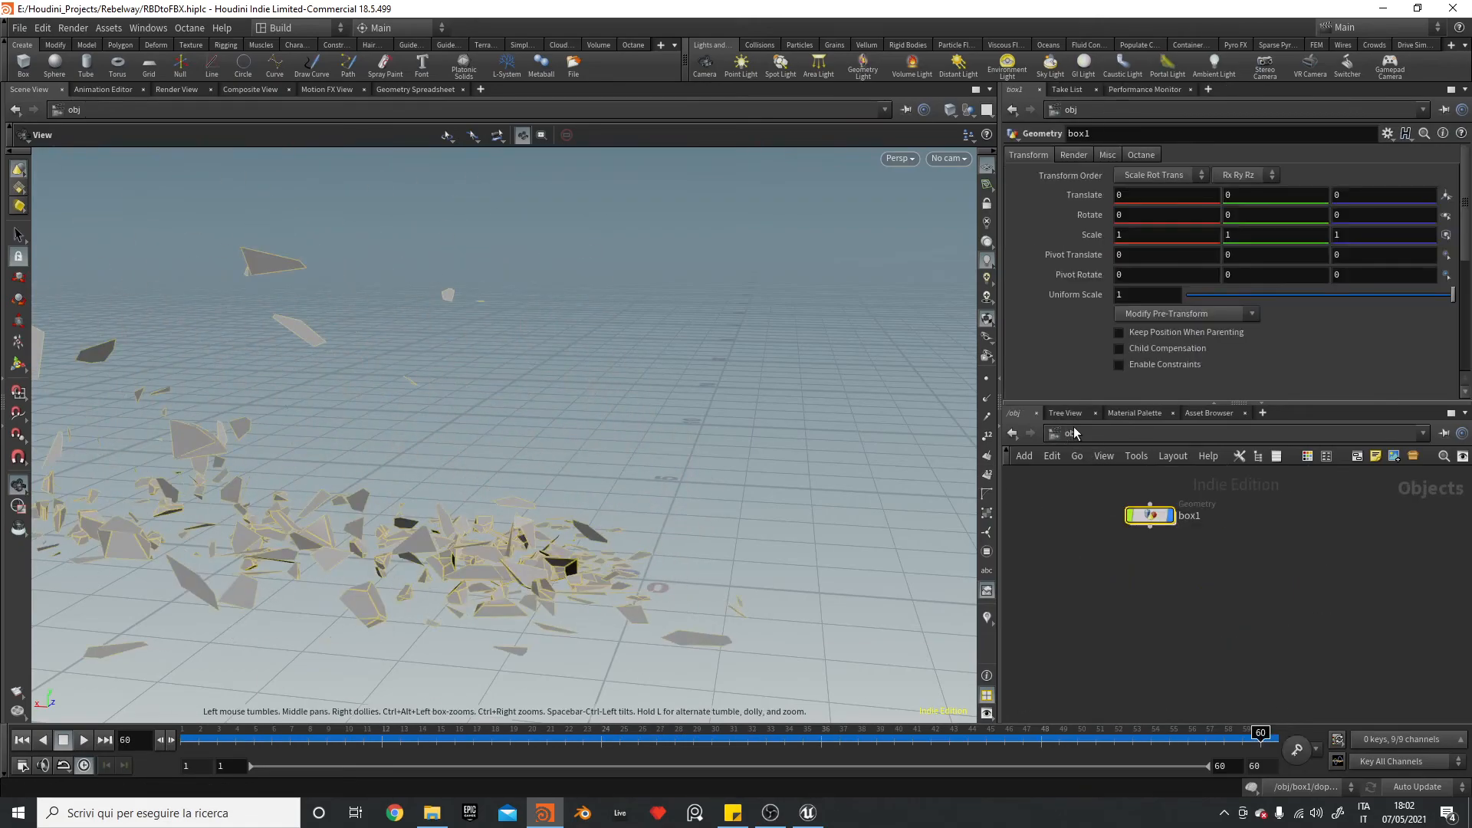
pyautogui.click(1068, 436)
pyautogui.click(1108, 510)
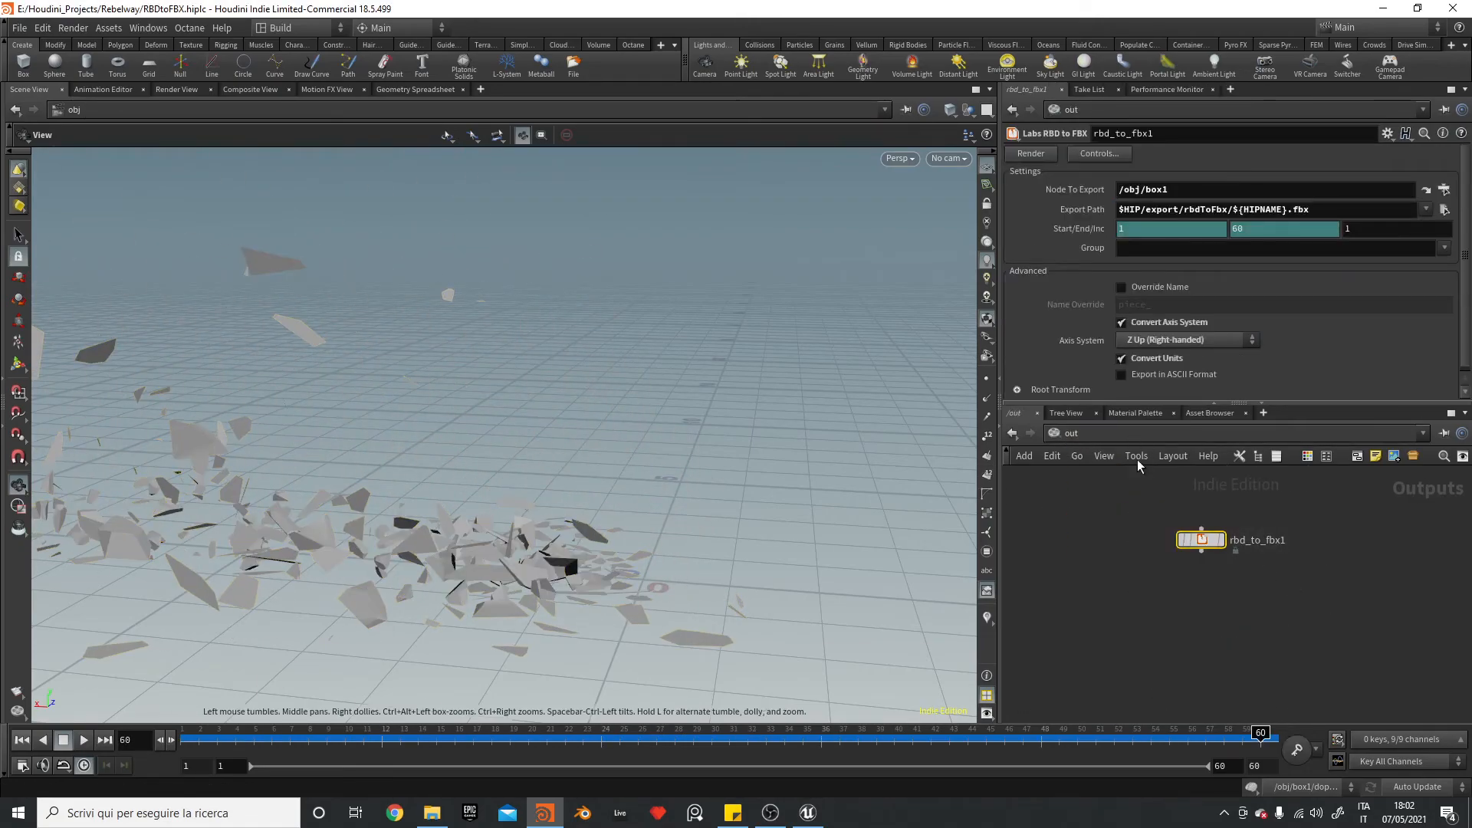
pyautogui.click(1040, 156)
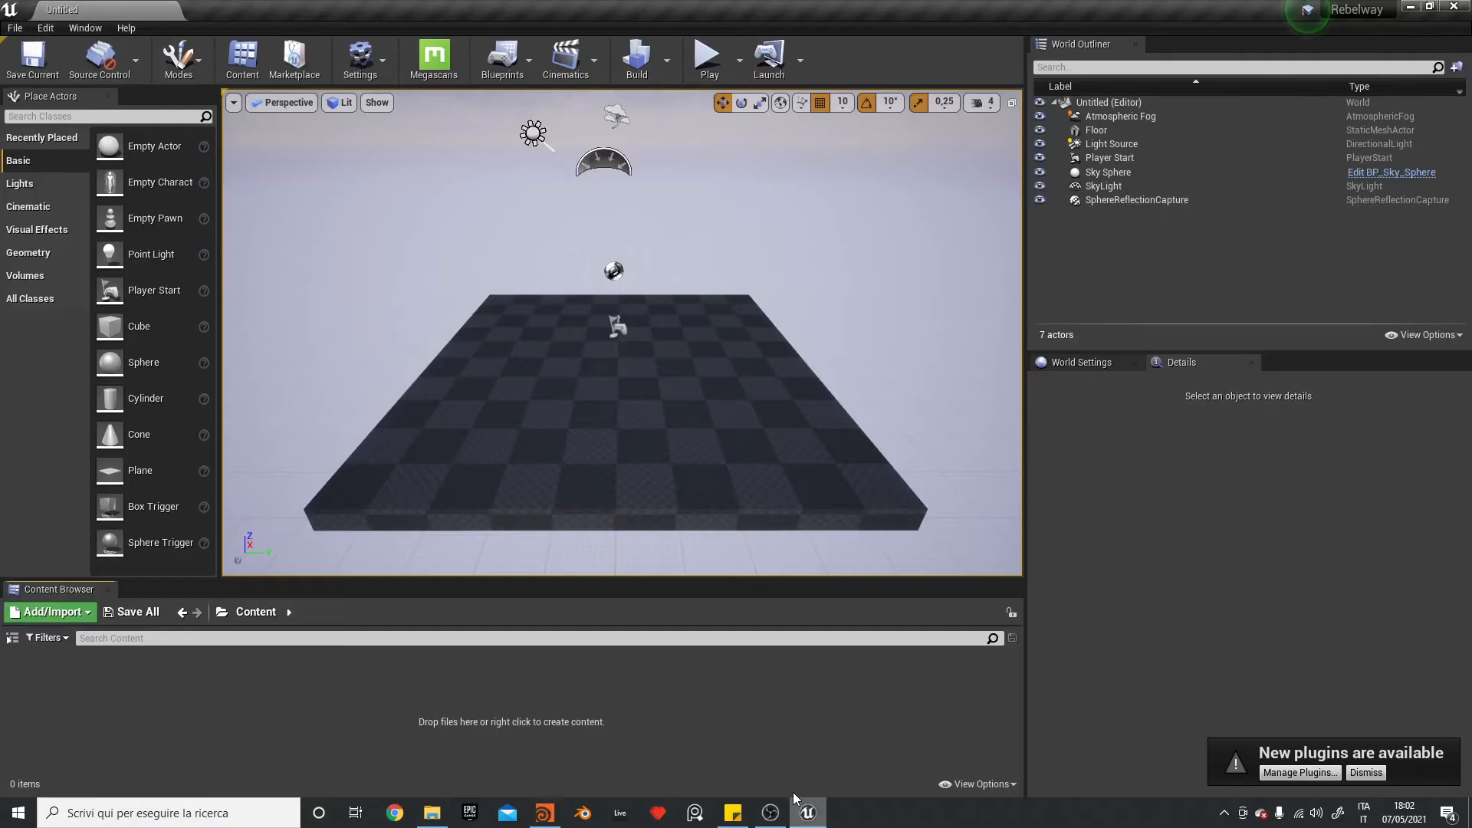
# - Switch to Unreal Engine, import the RBDtoFBX file as a skeletal mesh with animations, and close the import log
pyautogui.click(808, 813)
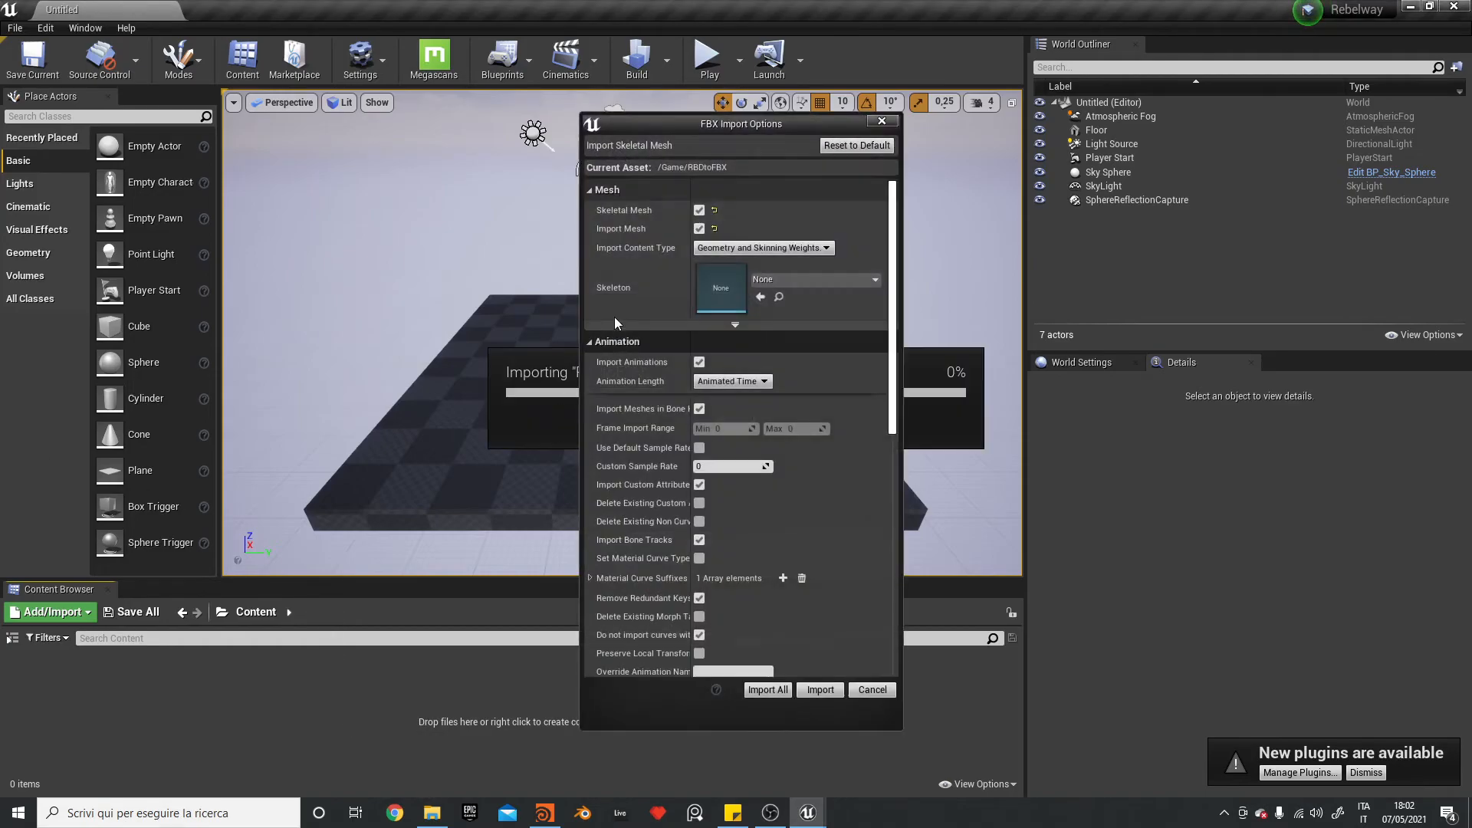
pyautogui.click(820, 690)
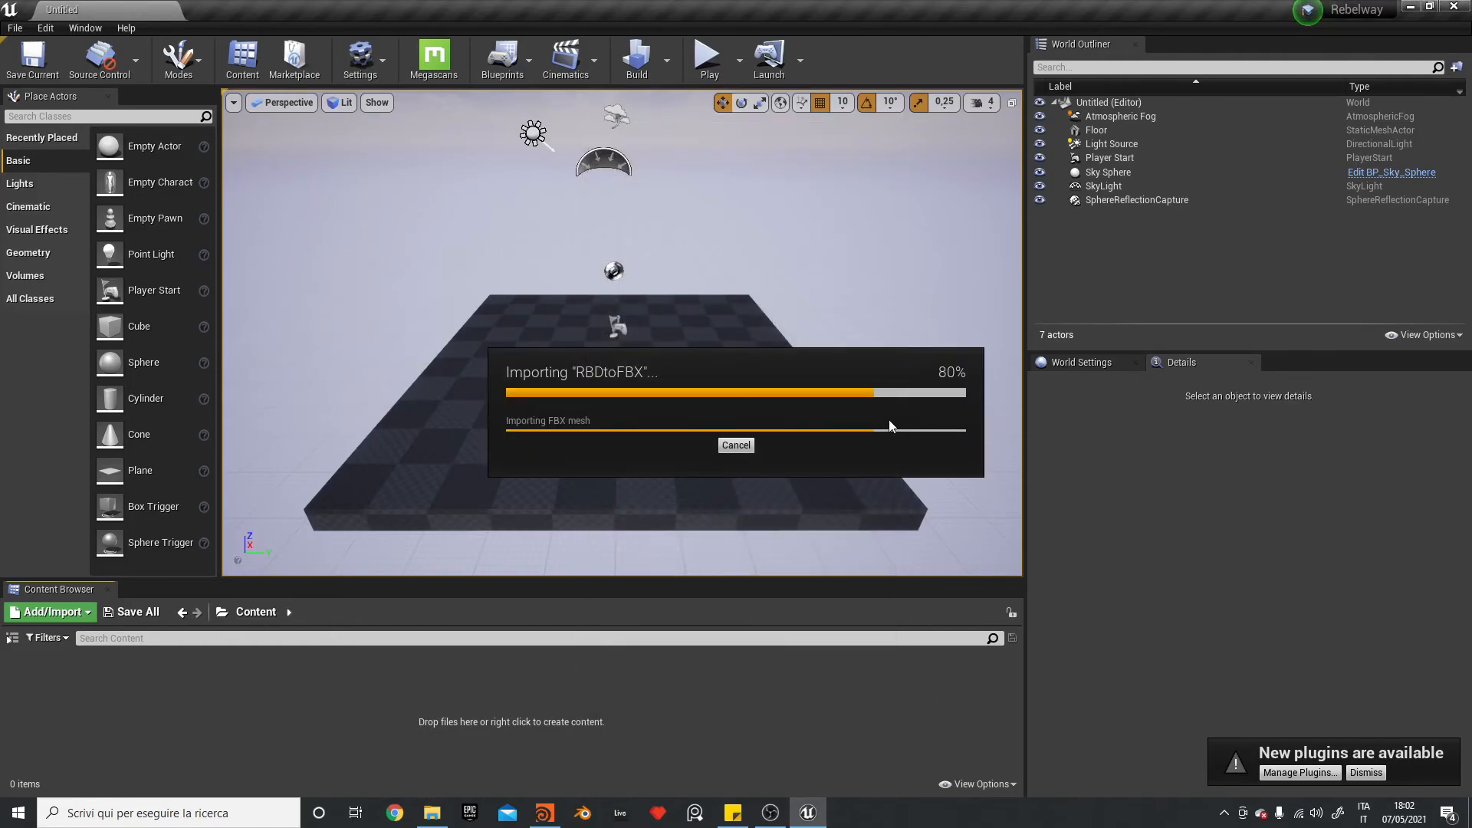
pyautogui.click(1102, 175)
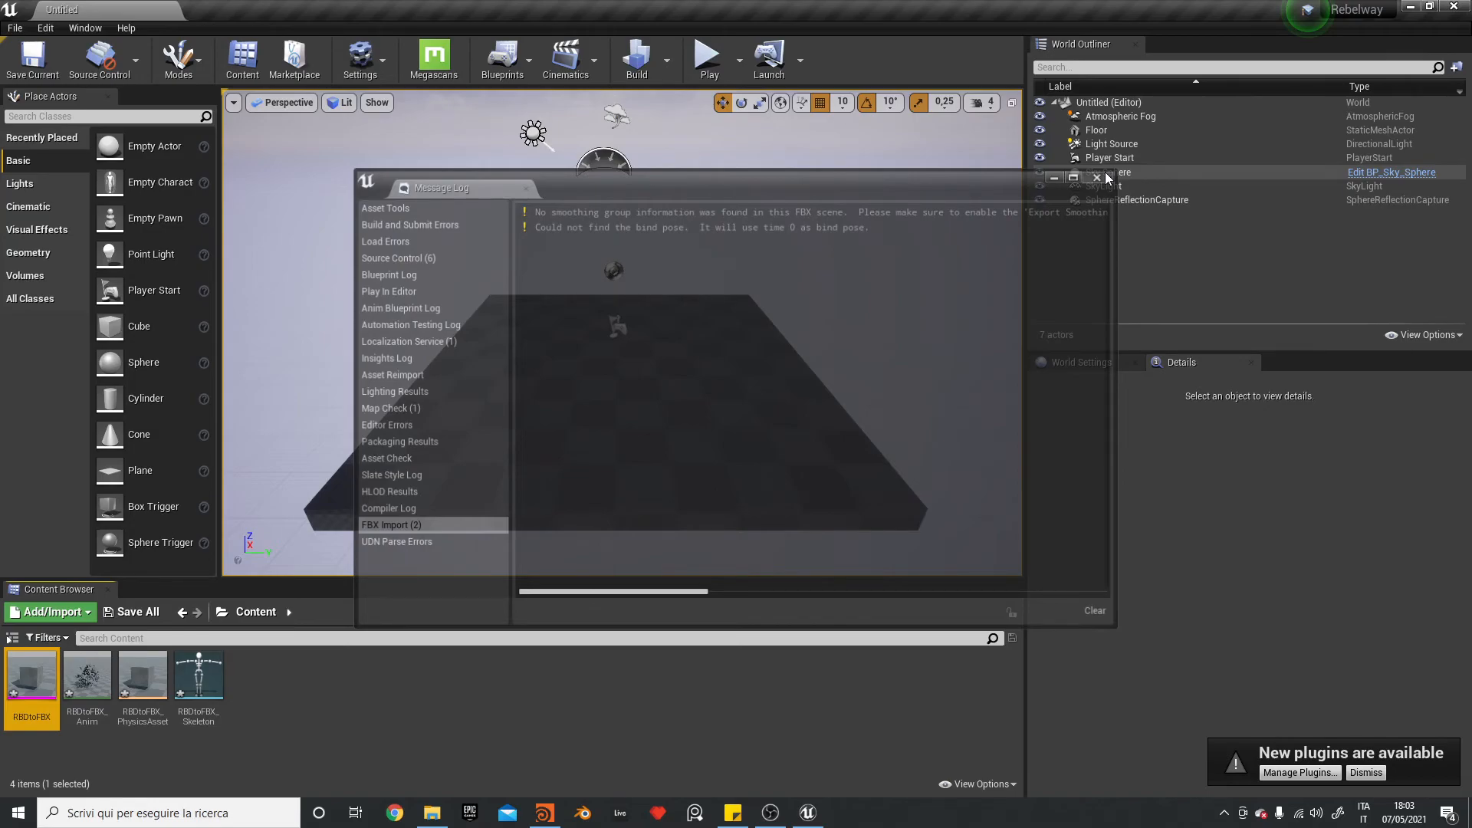
# - Open RBDtoFBX_Anim, inspect the fracture playback from different angles for the delayed break, and pause it
pyautogui.doubleClick(87, 675)
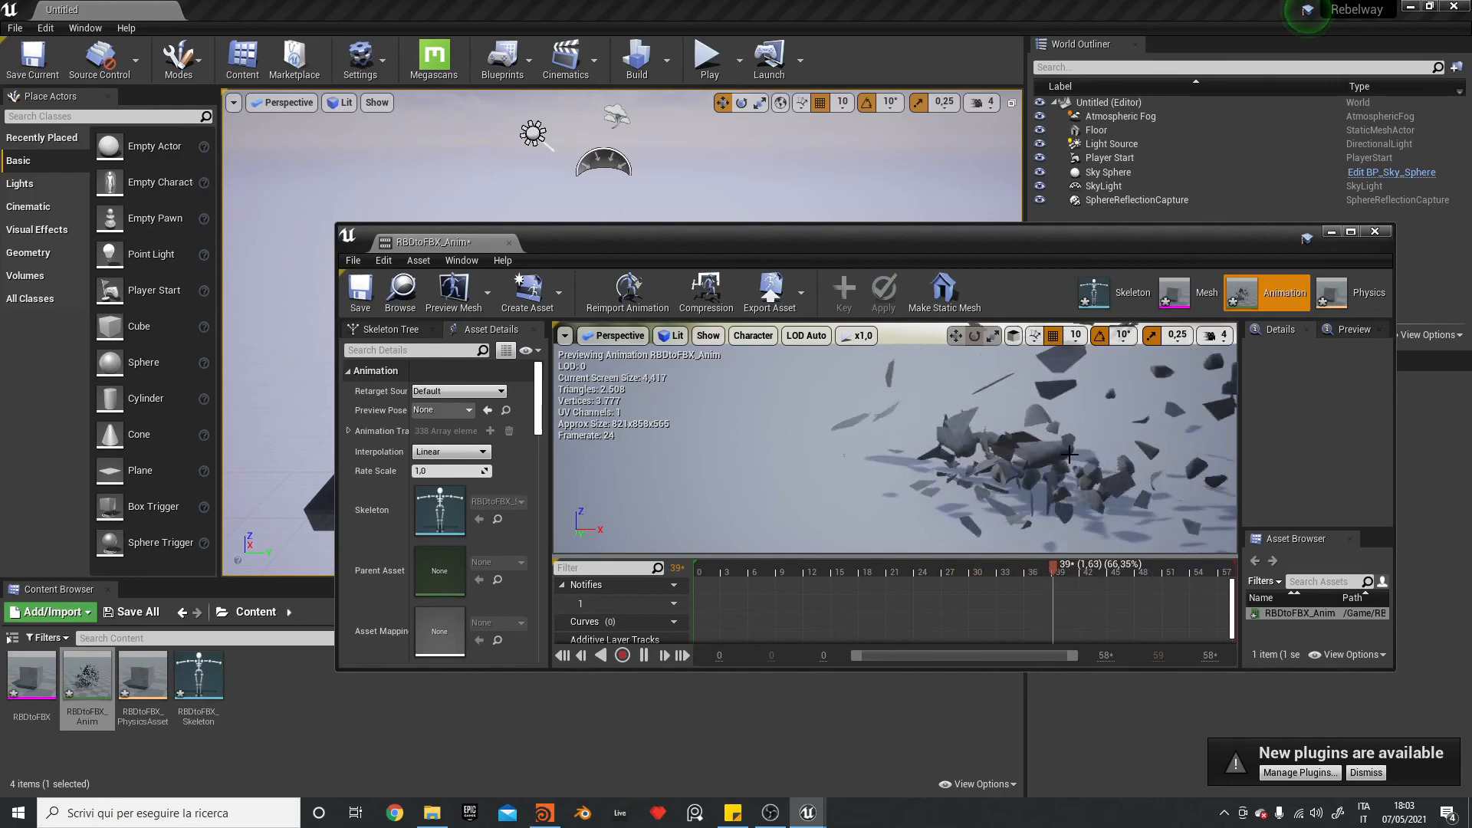
pyautogui.moveTo(1017, 416); pyautogui.dragTo(1197, 355, button='right')
pyautogui.moveTo(974, 395); pyautogui.dragTo(970, 414, button='right')
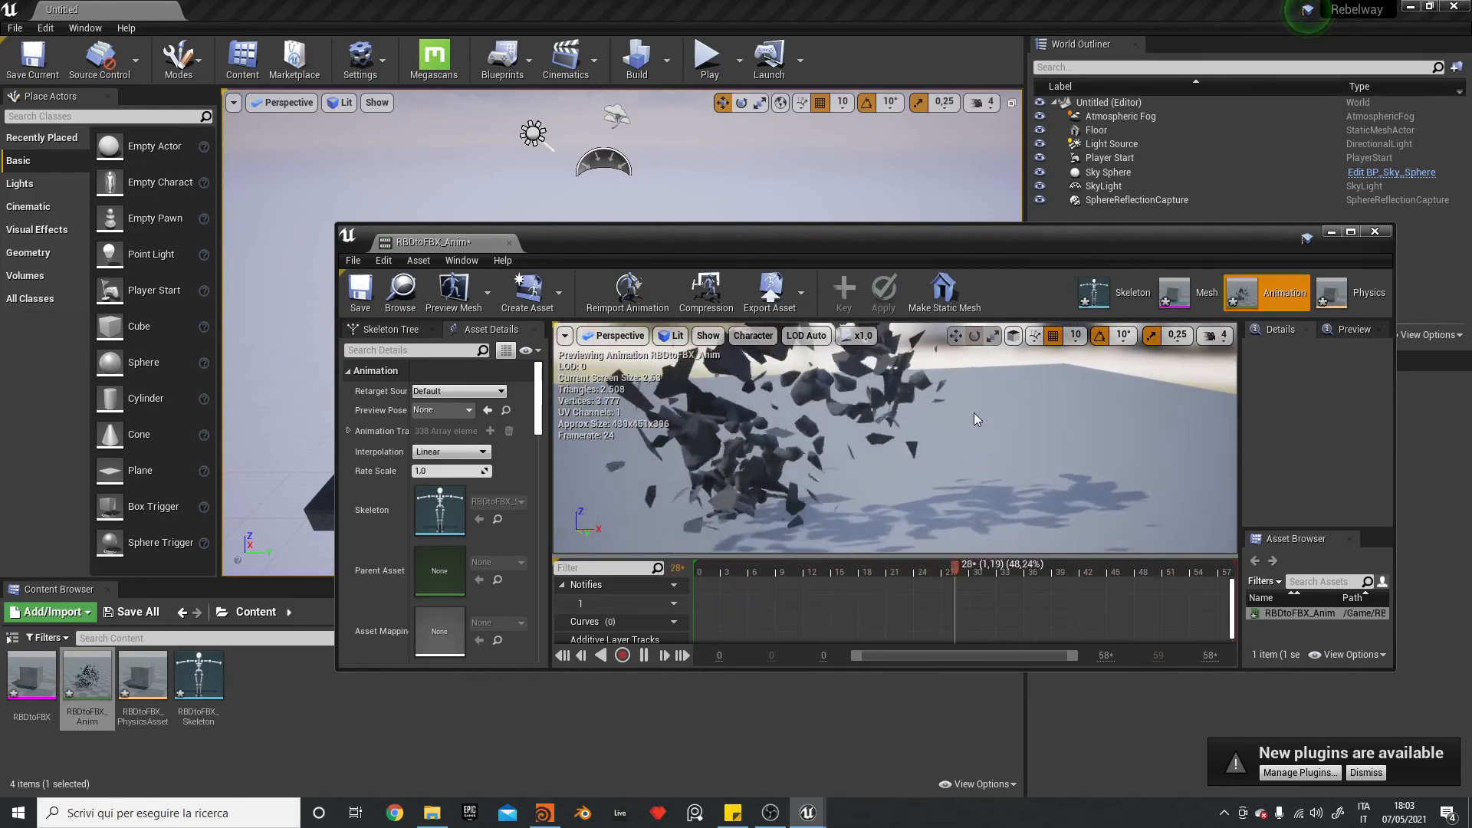
pyautogui.press('space')
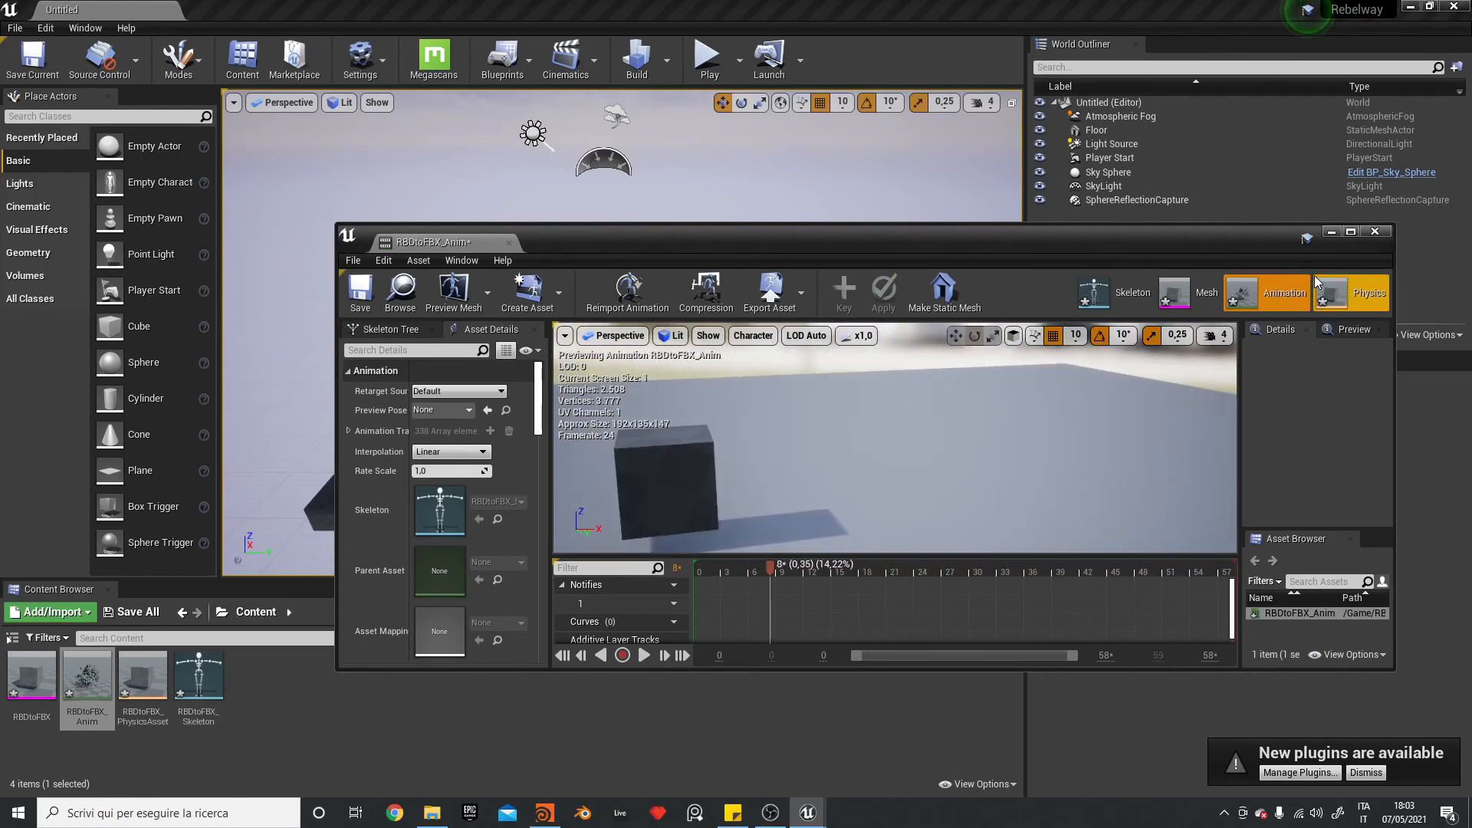
# - Switch to Houdini, return to the box1 network, and review the node chain and the transformpieces1 settings
pyautogui.click(544, 813)
pyautogui.click(1069, 430)
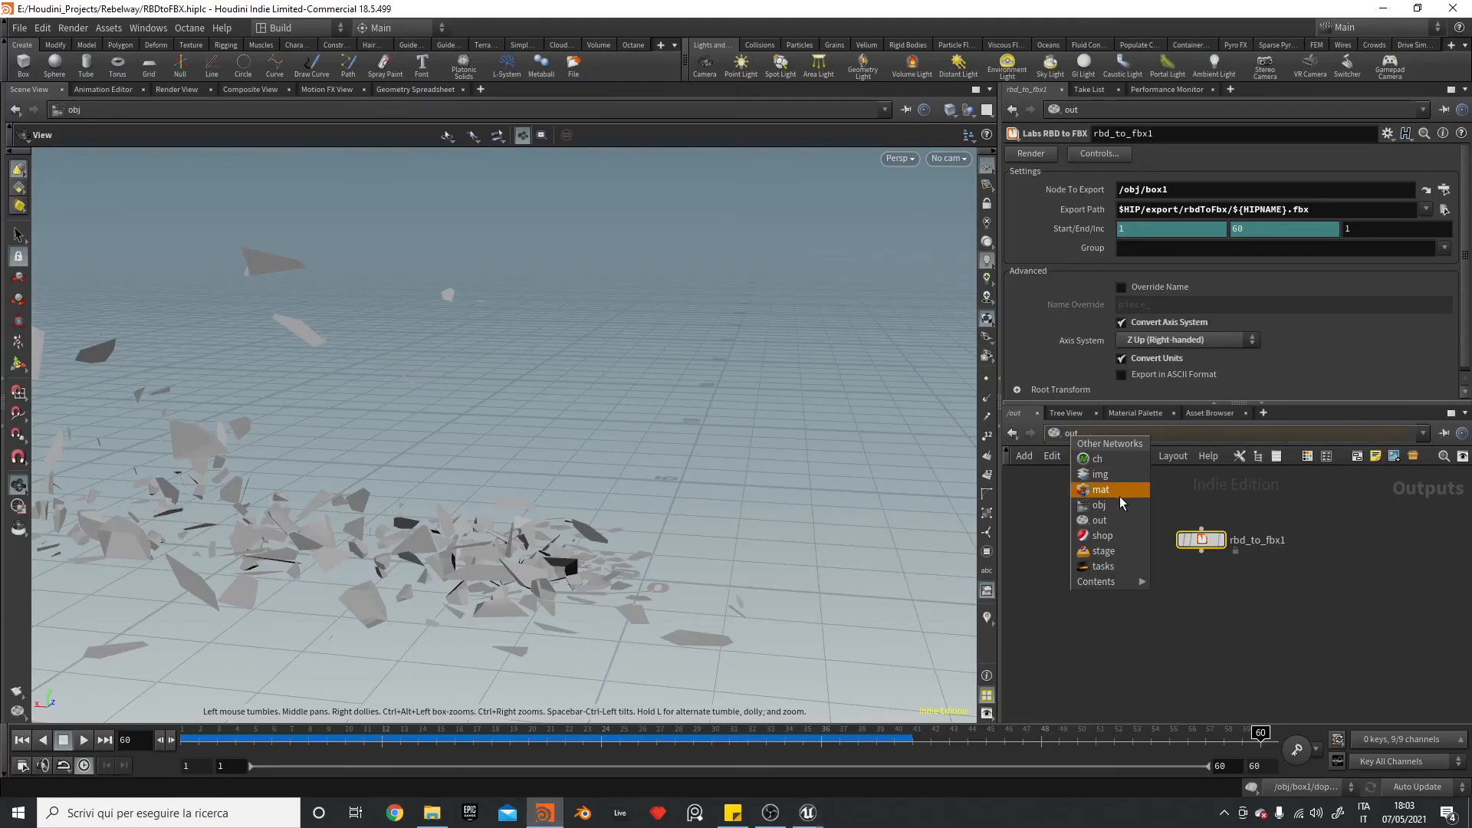
pyautogui.click(1129, 479)
pyautogui.doubleClick(1155, 515)
pyautogui.scroll(-3, 1204, 571)
pyautogui.moveTo(1301, 576); pyautogui.dragTo(1308, 666, button='middle')
pyautogui.moveTo(1341, 518); pyautogui.dragTo(1302, 491, button='middle')
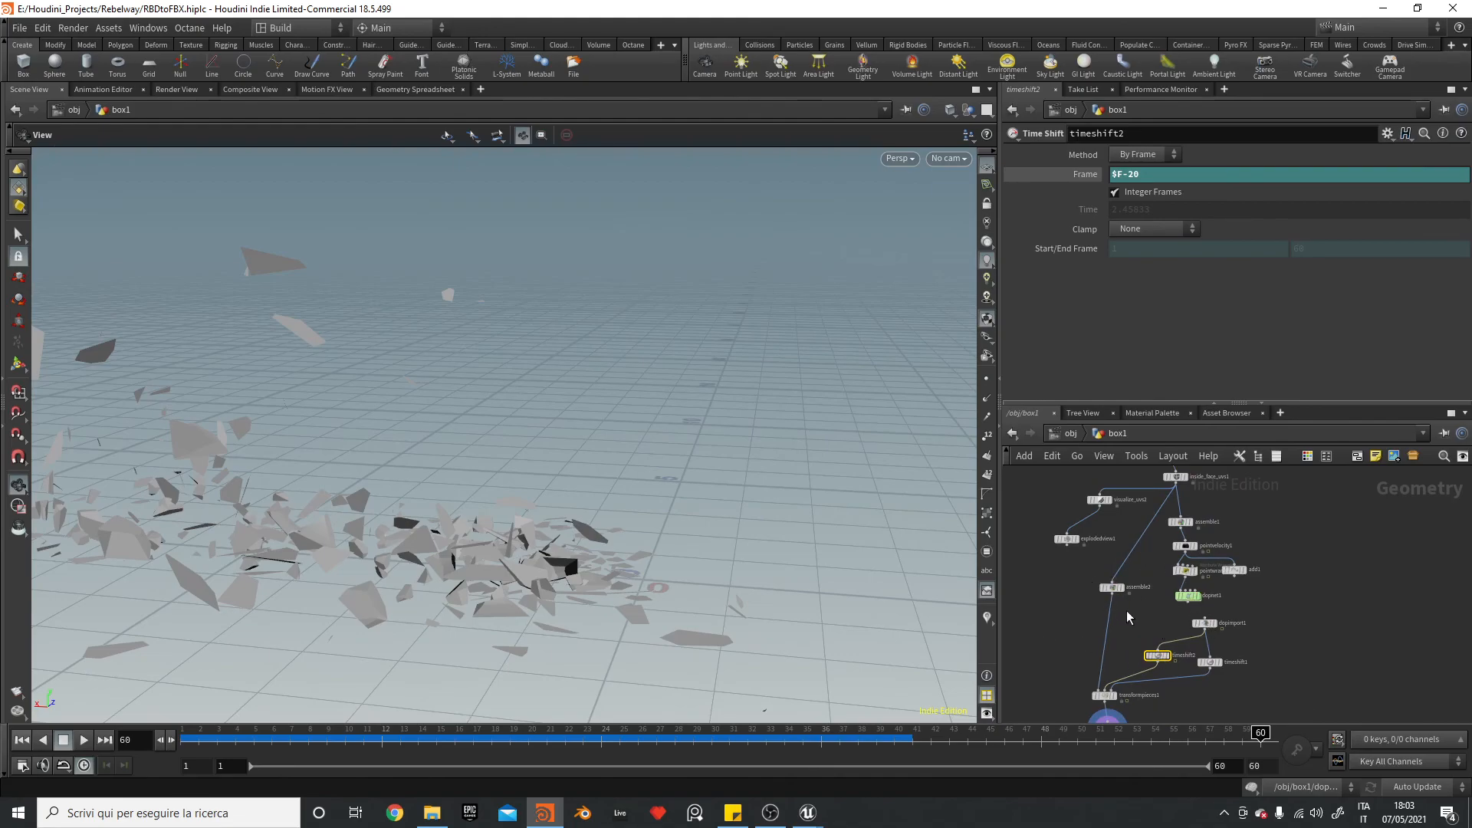
pyautogui.click(1102, 695)
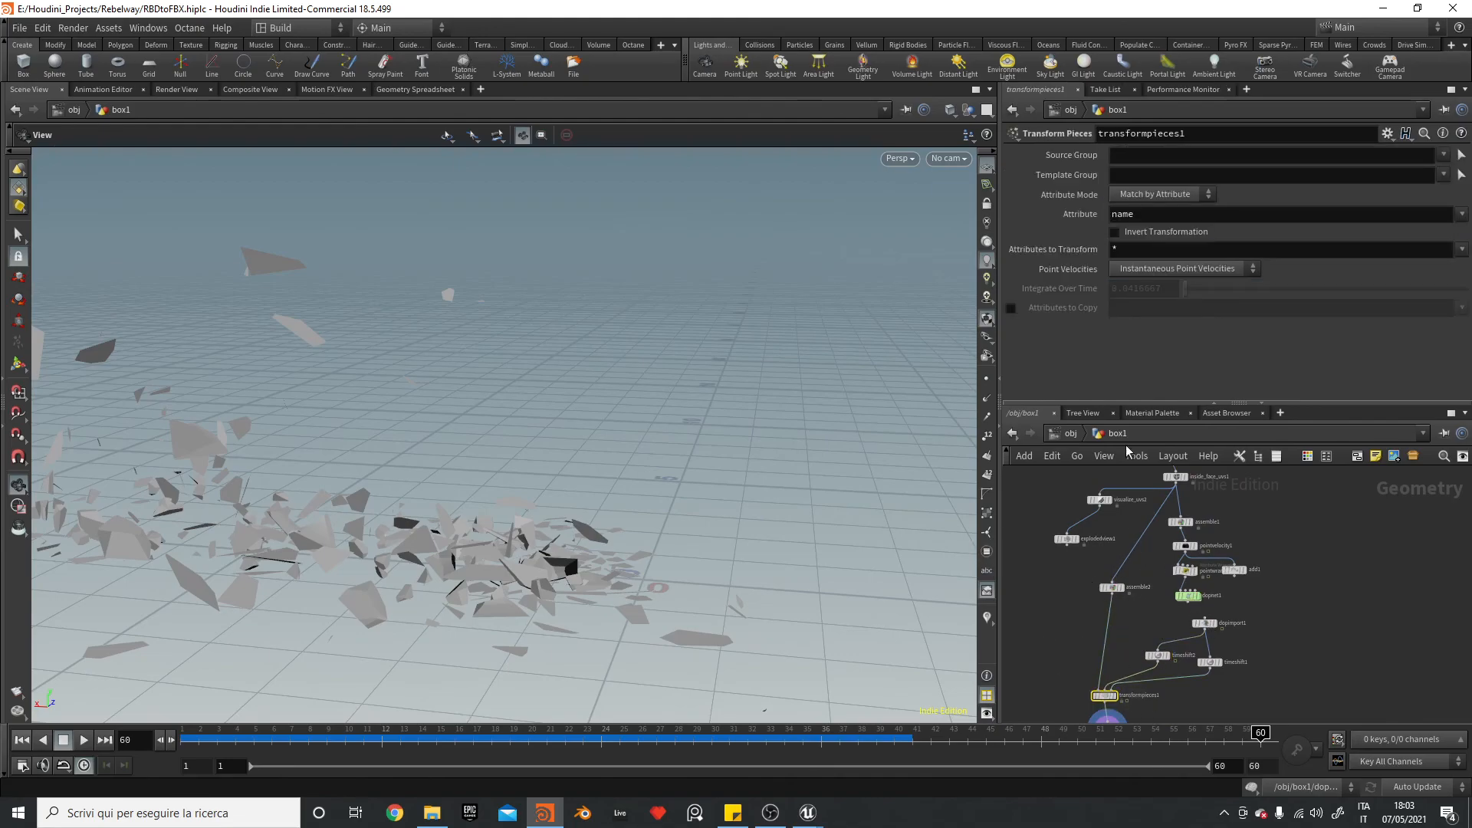